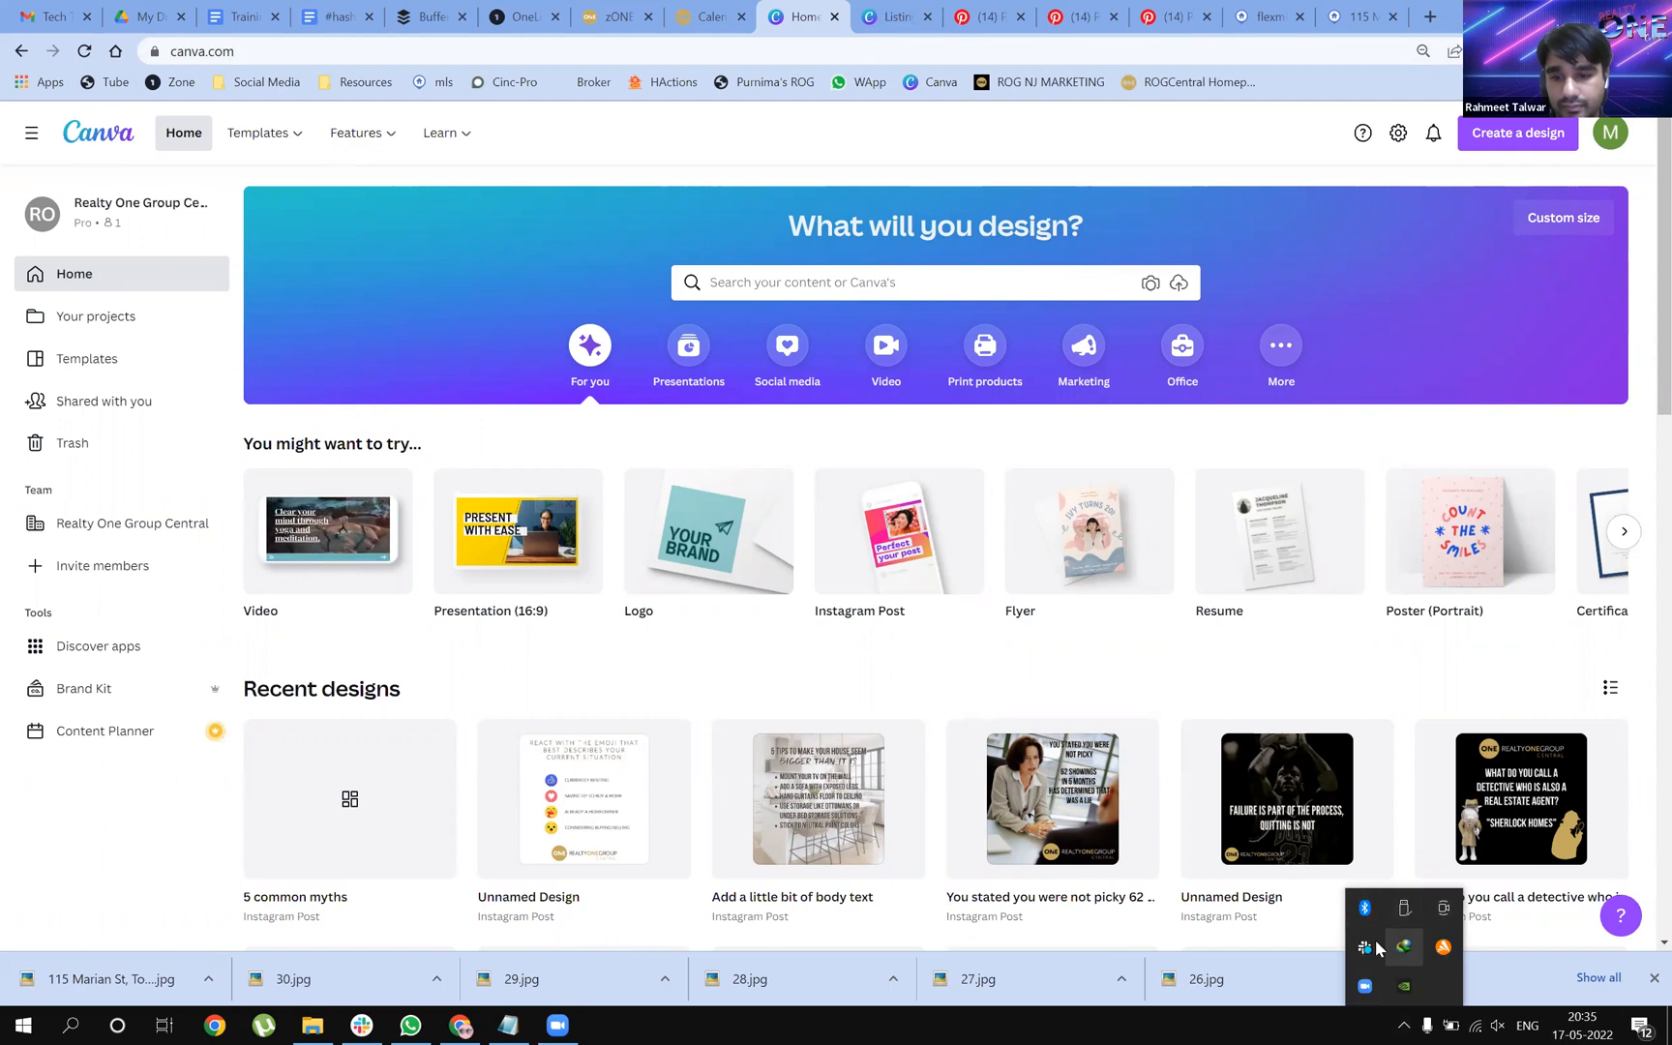
# Quit Slack from the Windows system tray, leaving Canva's home page open
pyautogui.click(1403, 927)
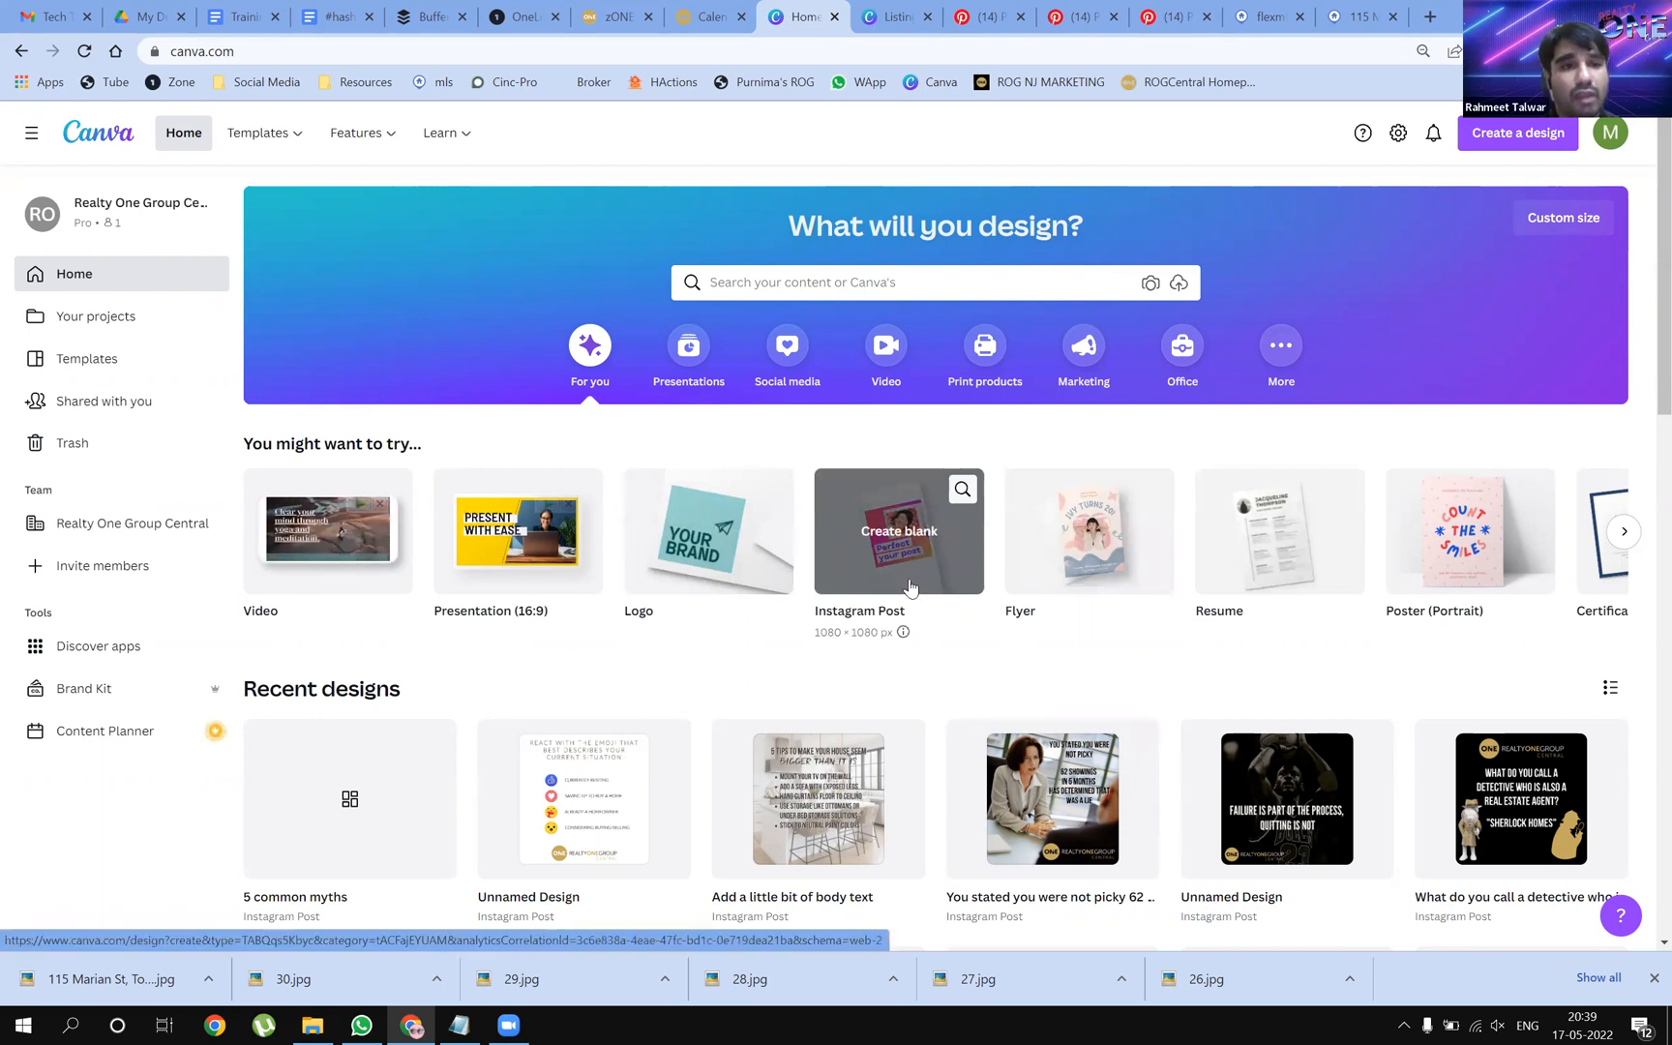
# Open the Instagram Posts template gallery and star the Light Pink birthday template
pyautogui.moveTo(278, 140)
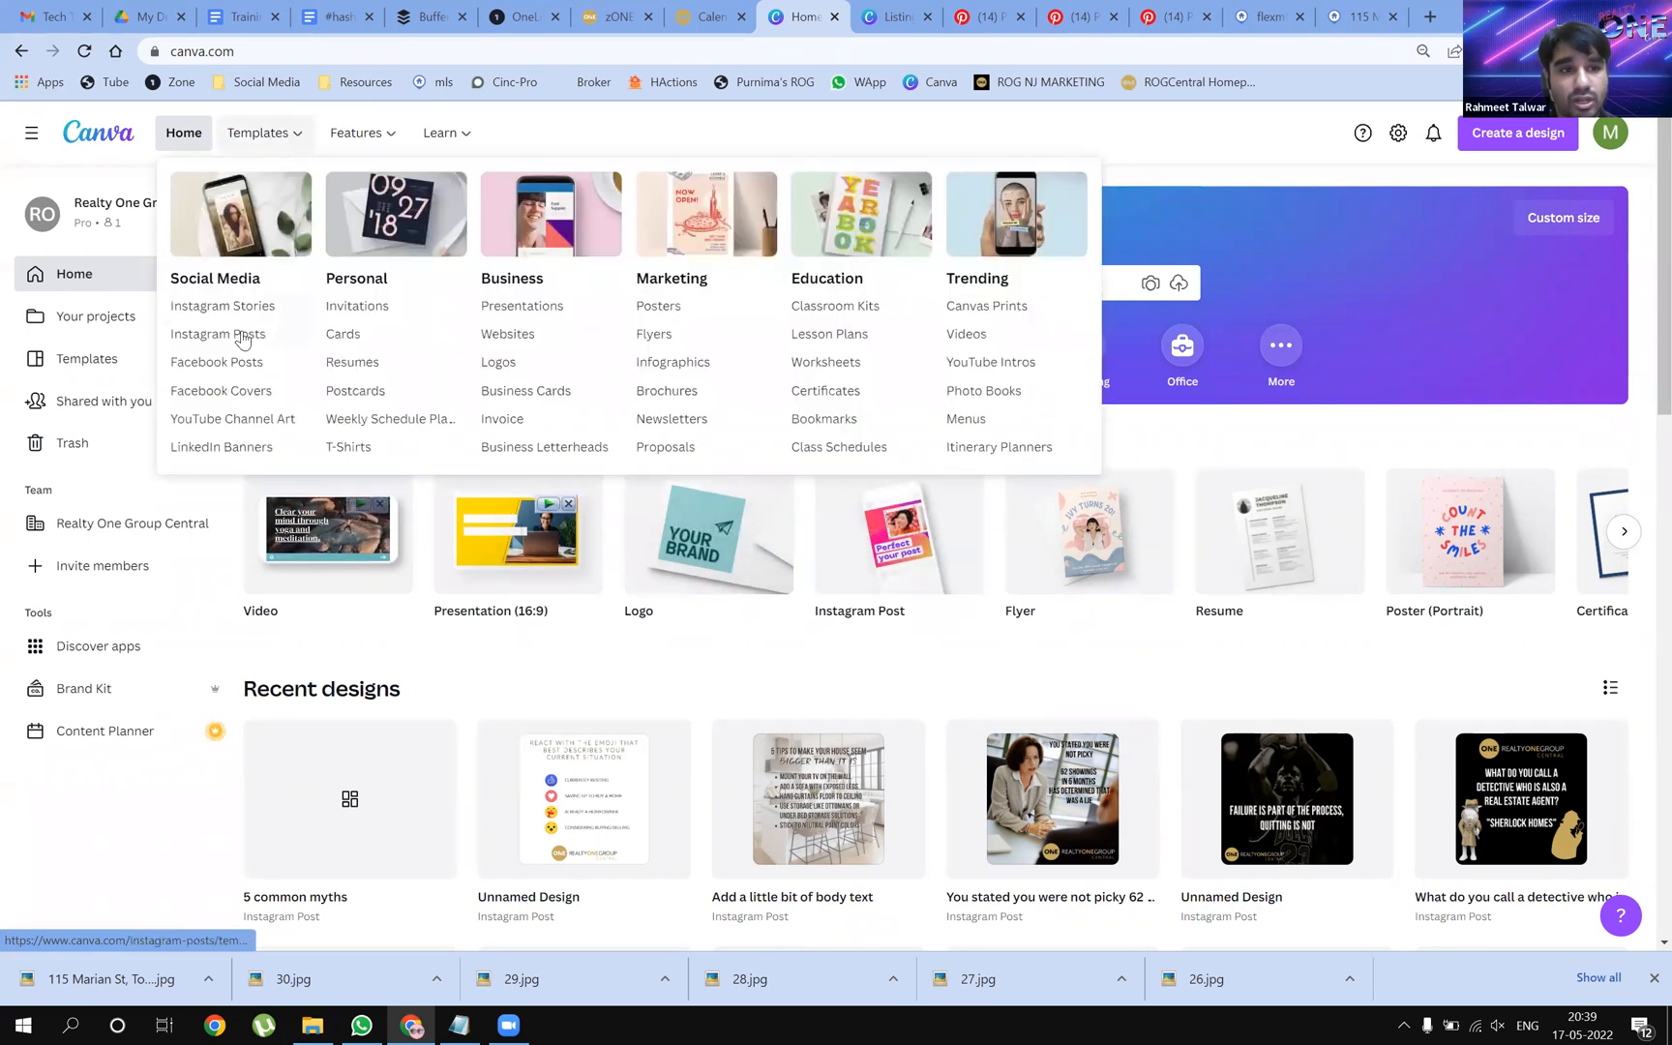
pyautogui.click(245, 343)
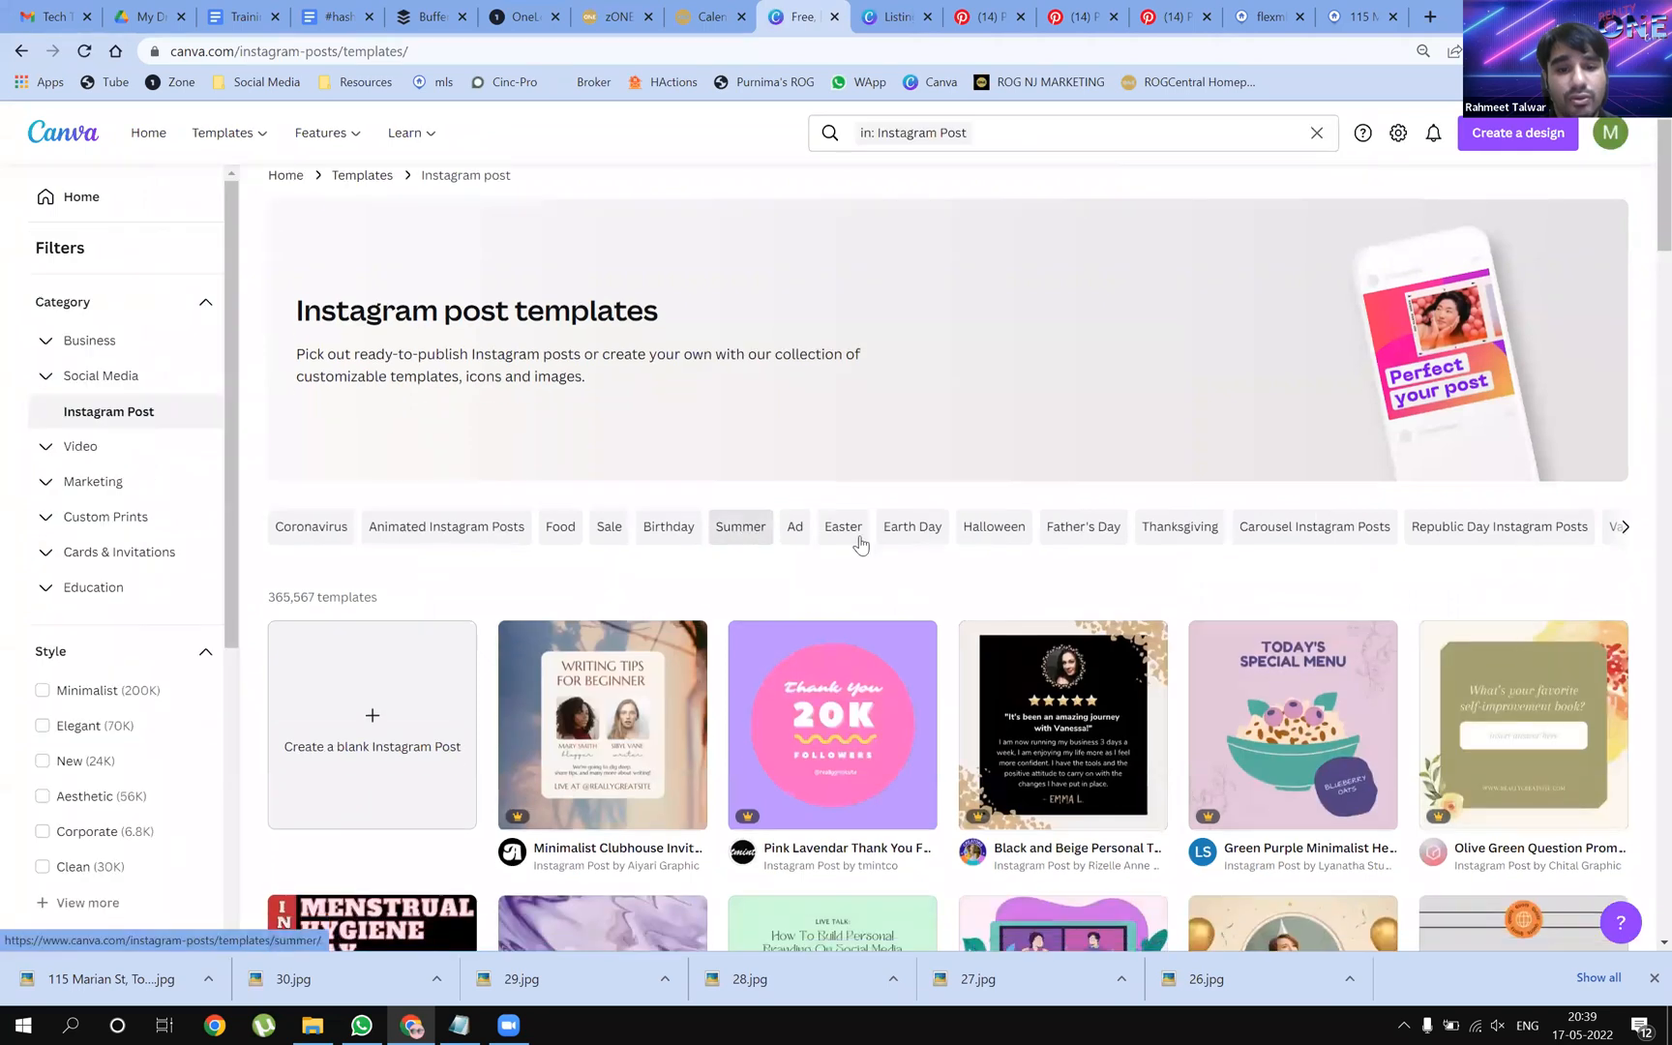
pyautogui.scroll(-1, 1563, 431)
pyautogui.scroll(-1, 1563, 431)
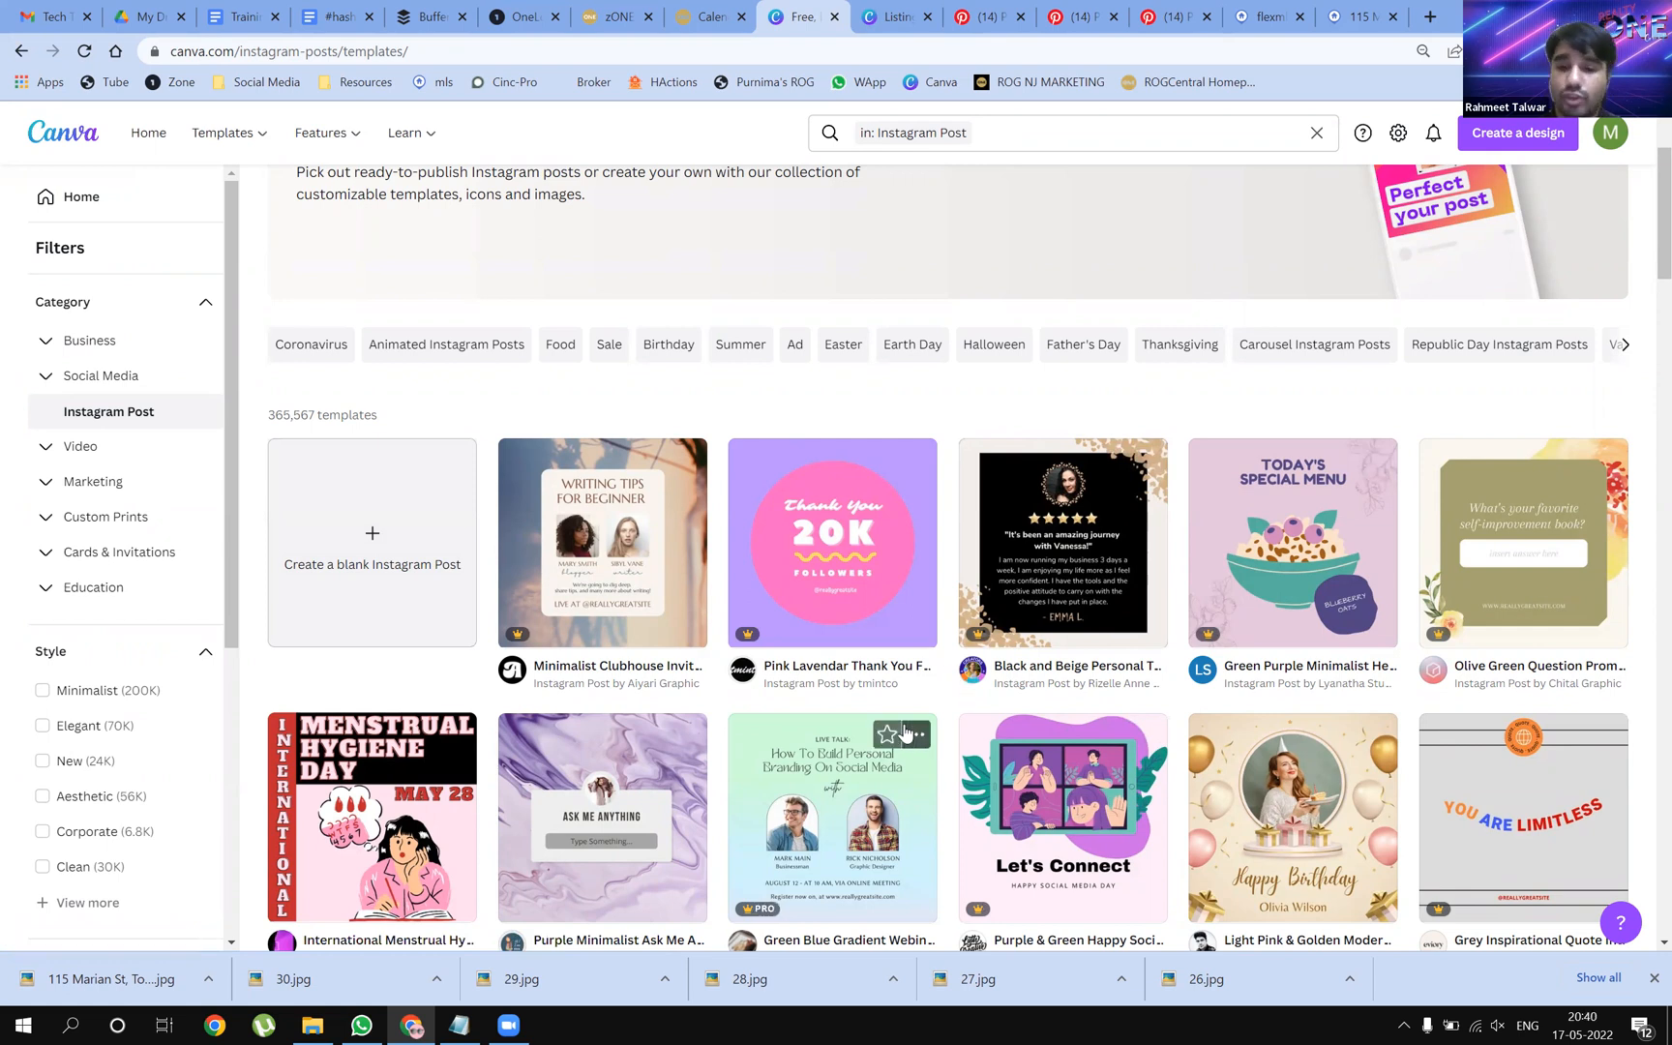
pyautogui.scroll(-2, 905, 733)
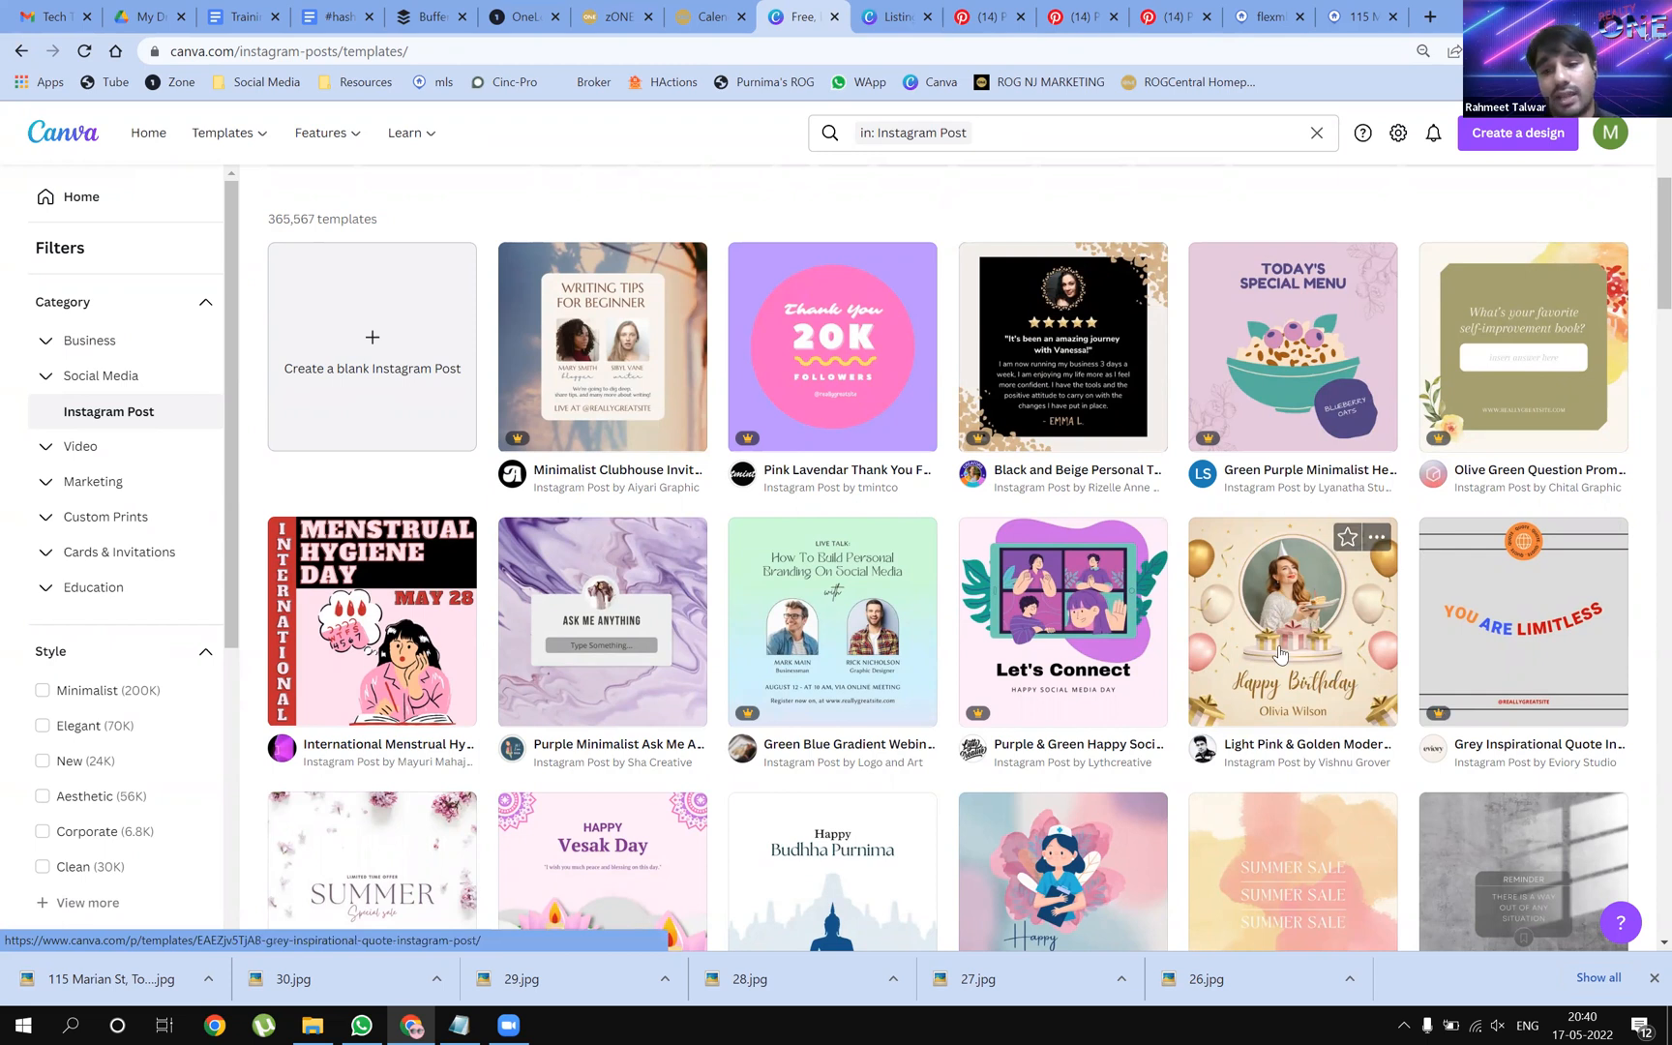
pyautogui.click(1345, 547)
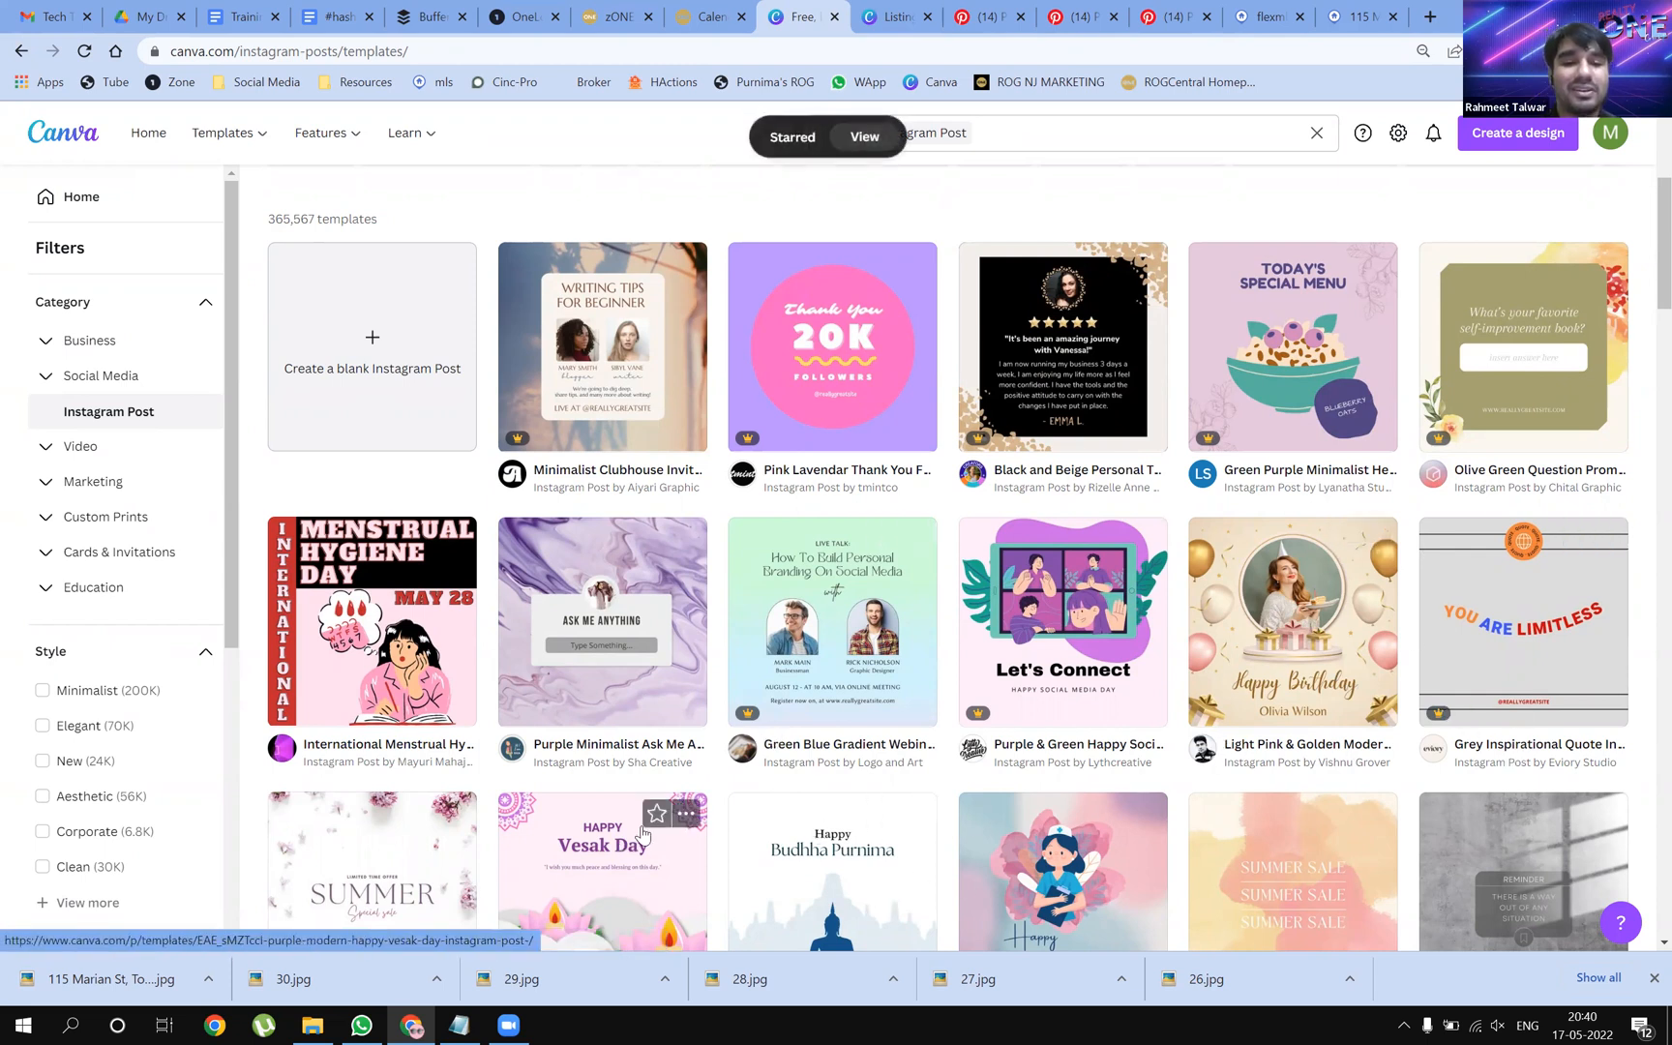
# Browse further through the 365,567 Instagram post templates, then return to the home page
pyautogui.scroll(-1, 1111, 769)
pyautogui.scroll(-1, 1384, 581)
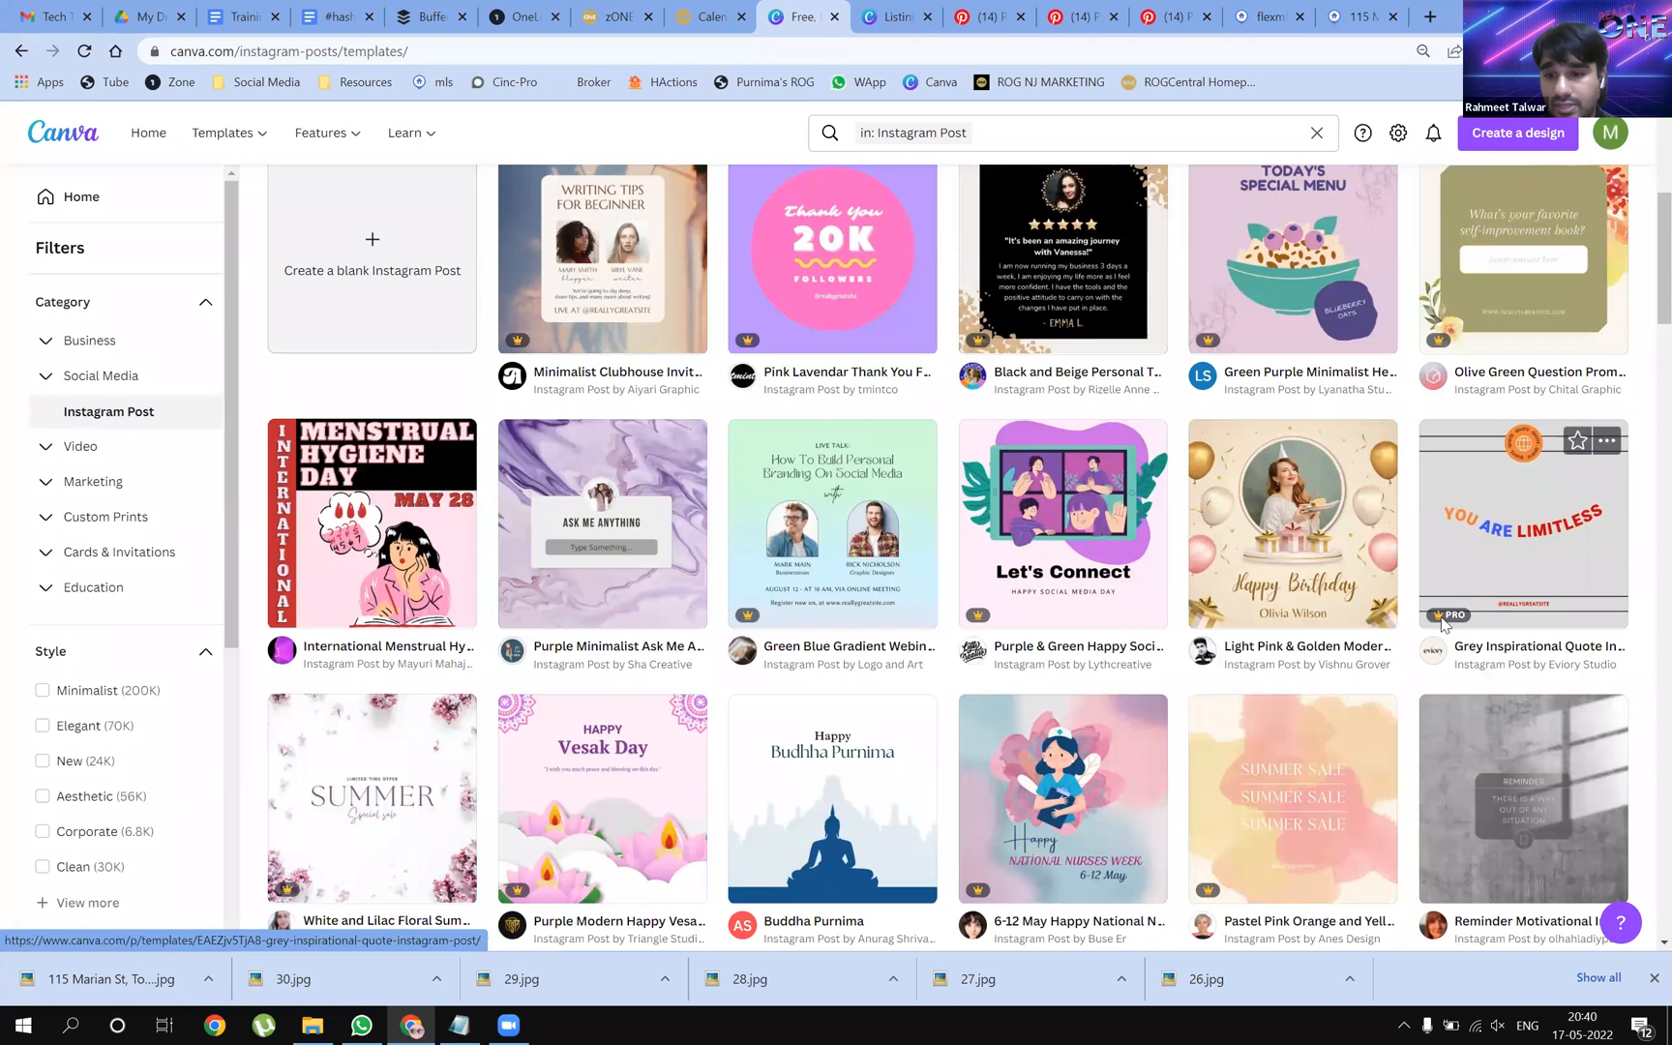
pyautogui.moveTo(1445, 625)
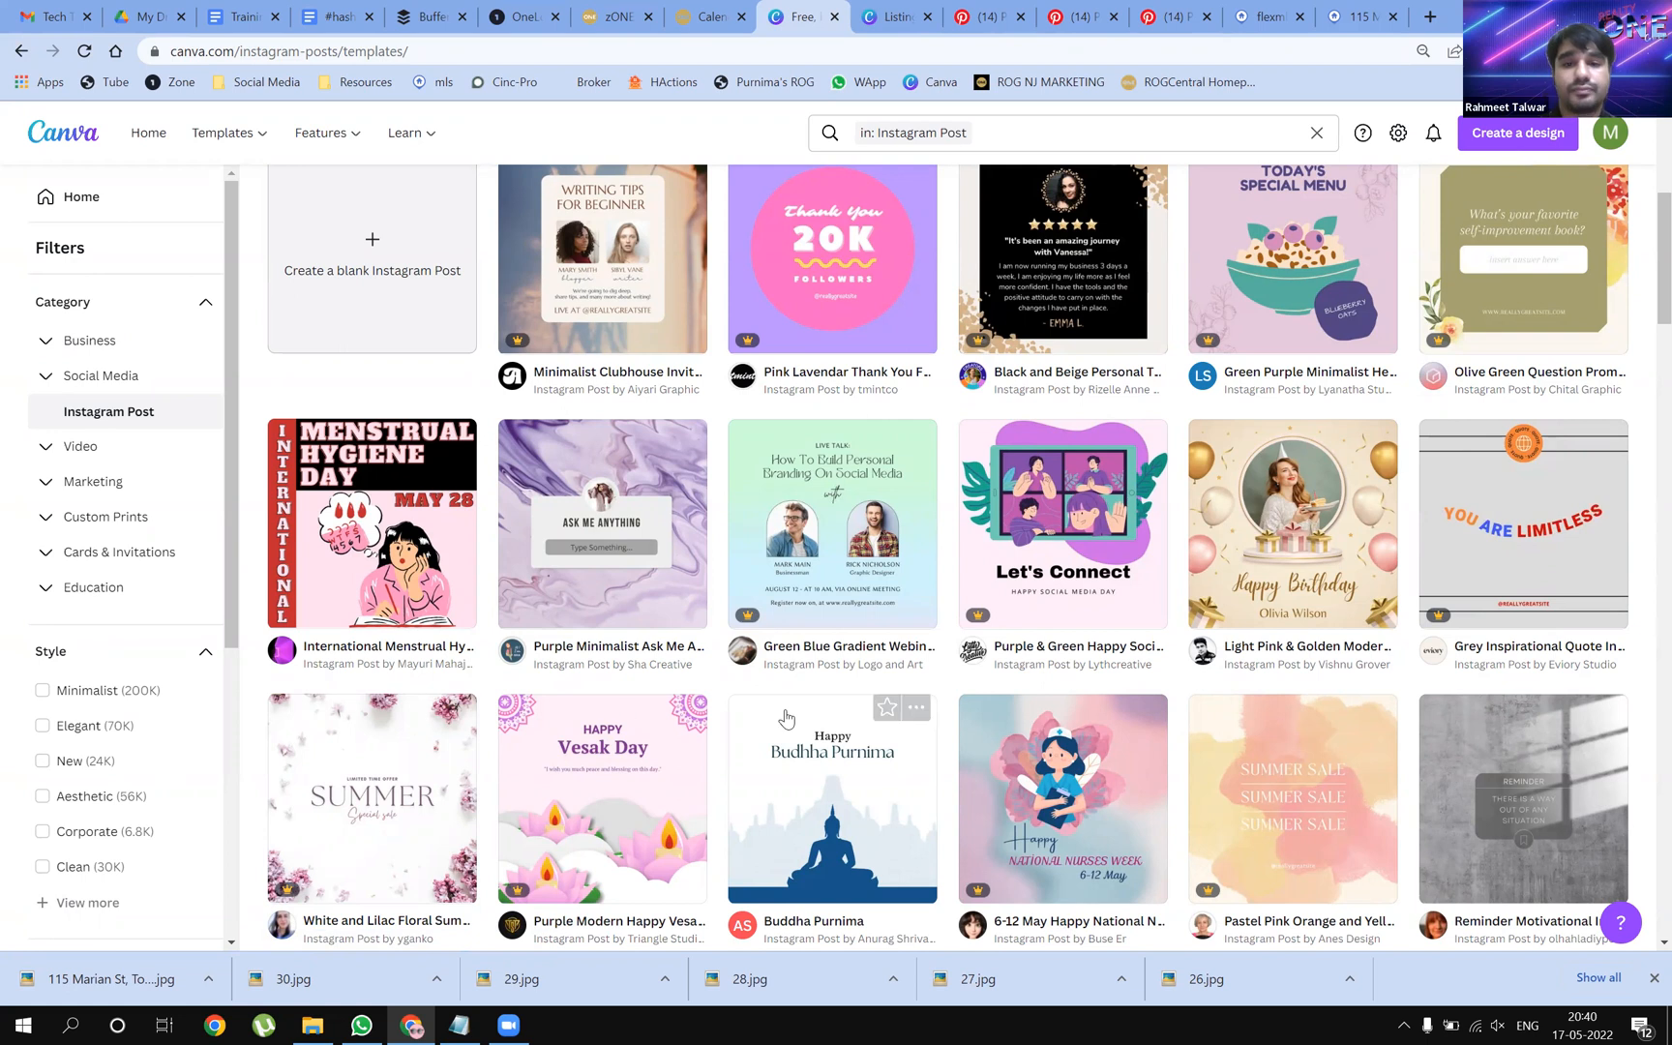
pyautogui.scroll(-2, 779, 716)
pyautogui.scroll(-1, 573, 743)
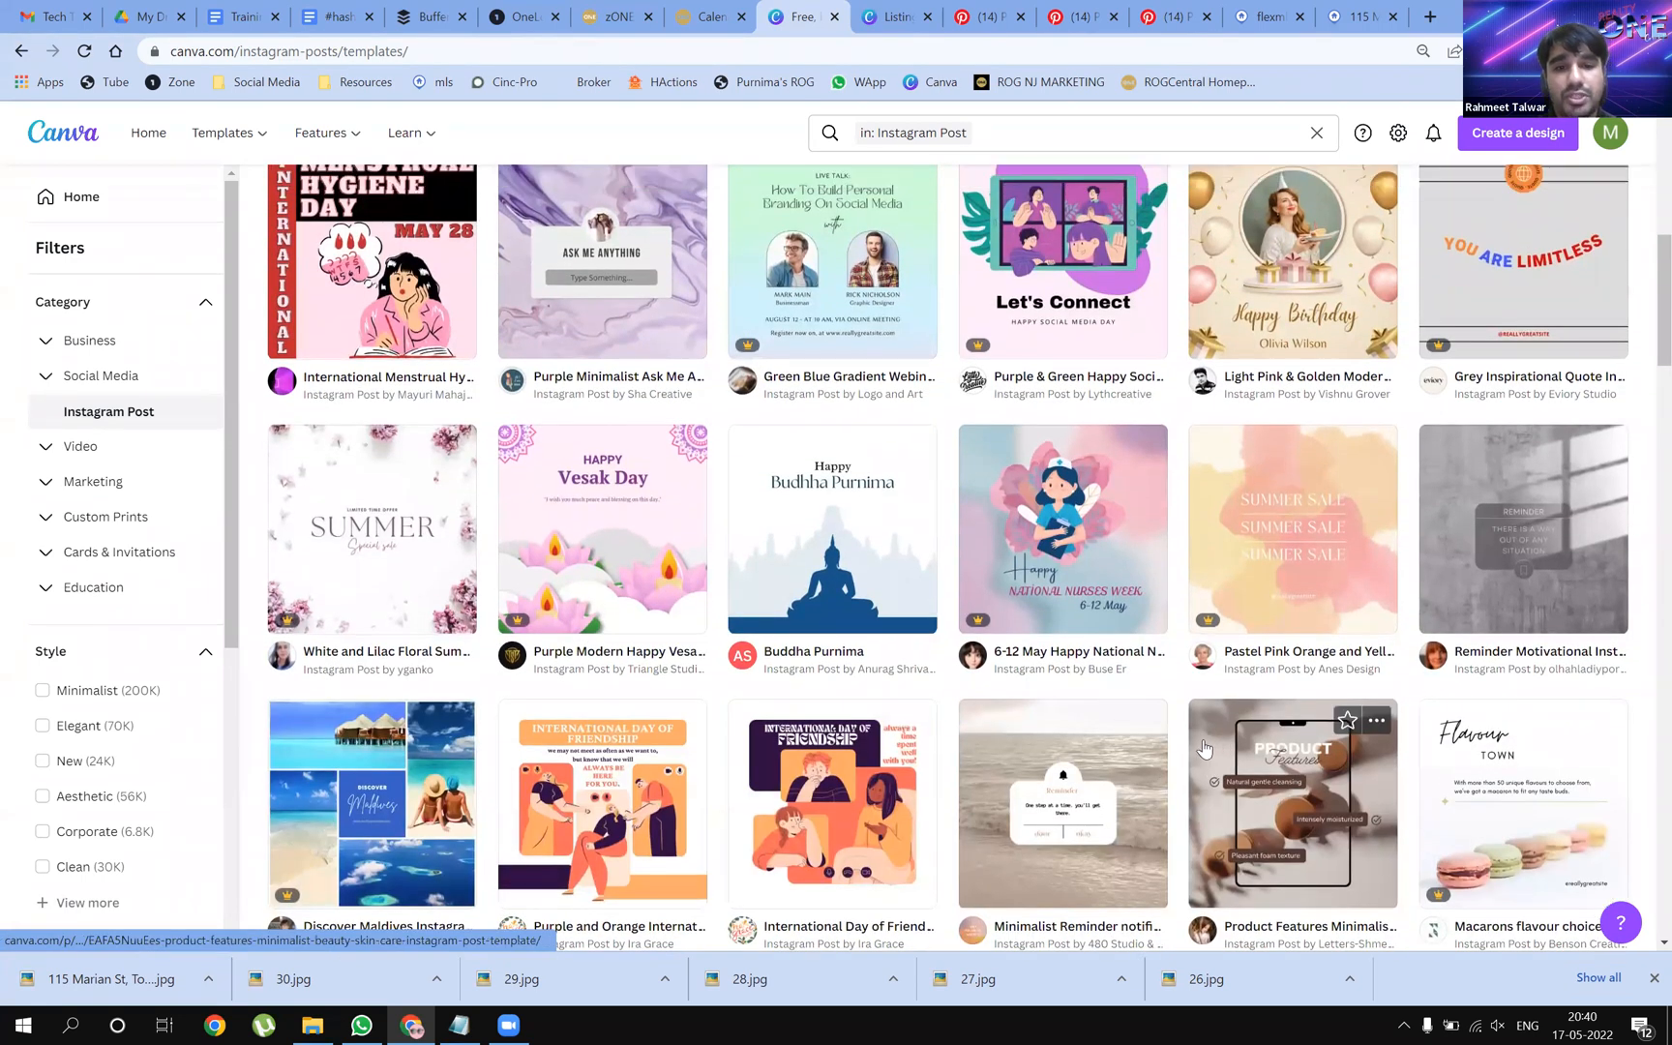
pyautogui.scroll(1, 1101, 666)
pyautogui.scroll(7, 593, 247)
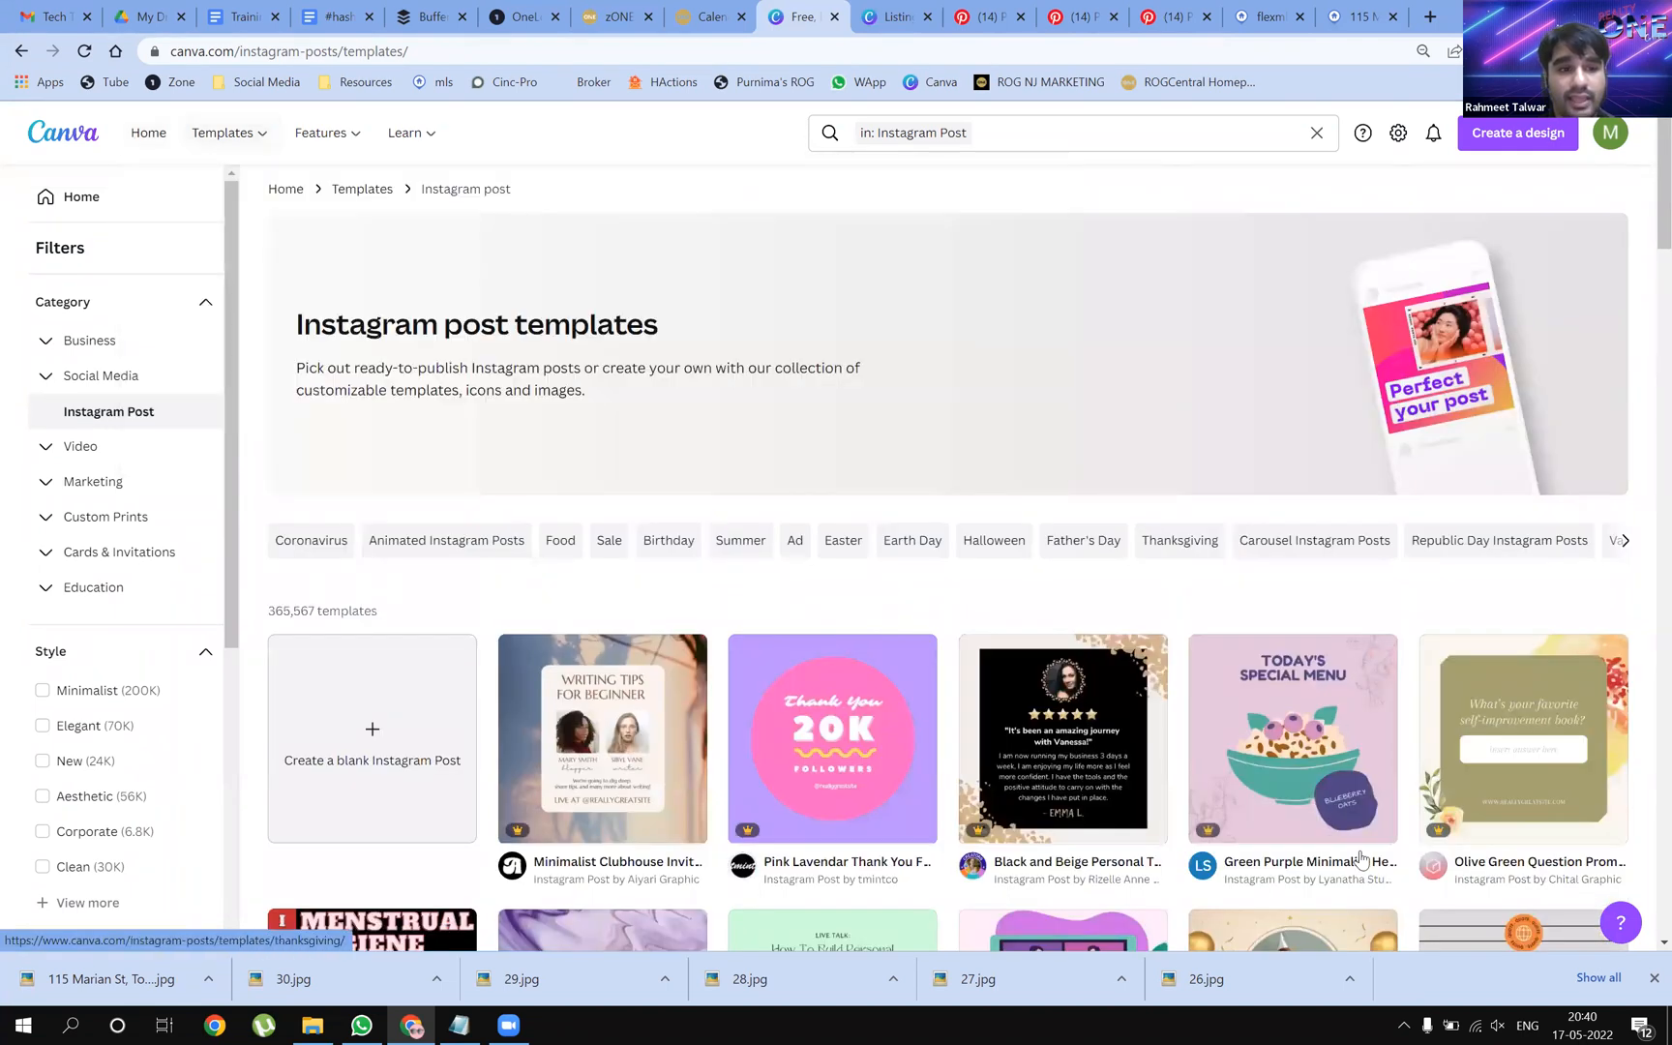
pyautogui.click(146, 145)
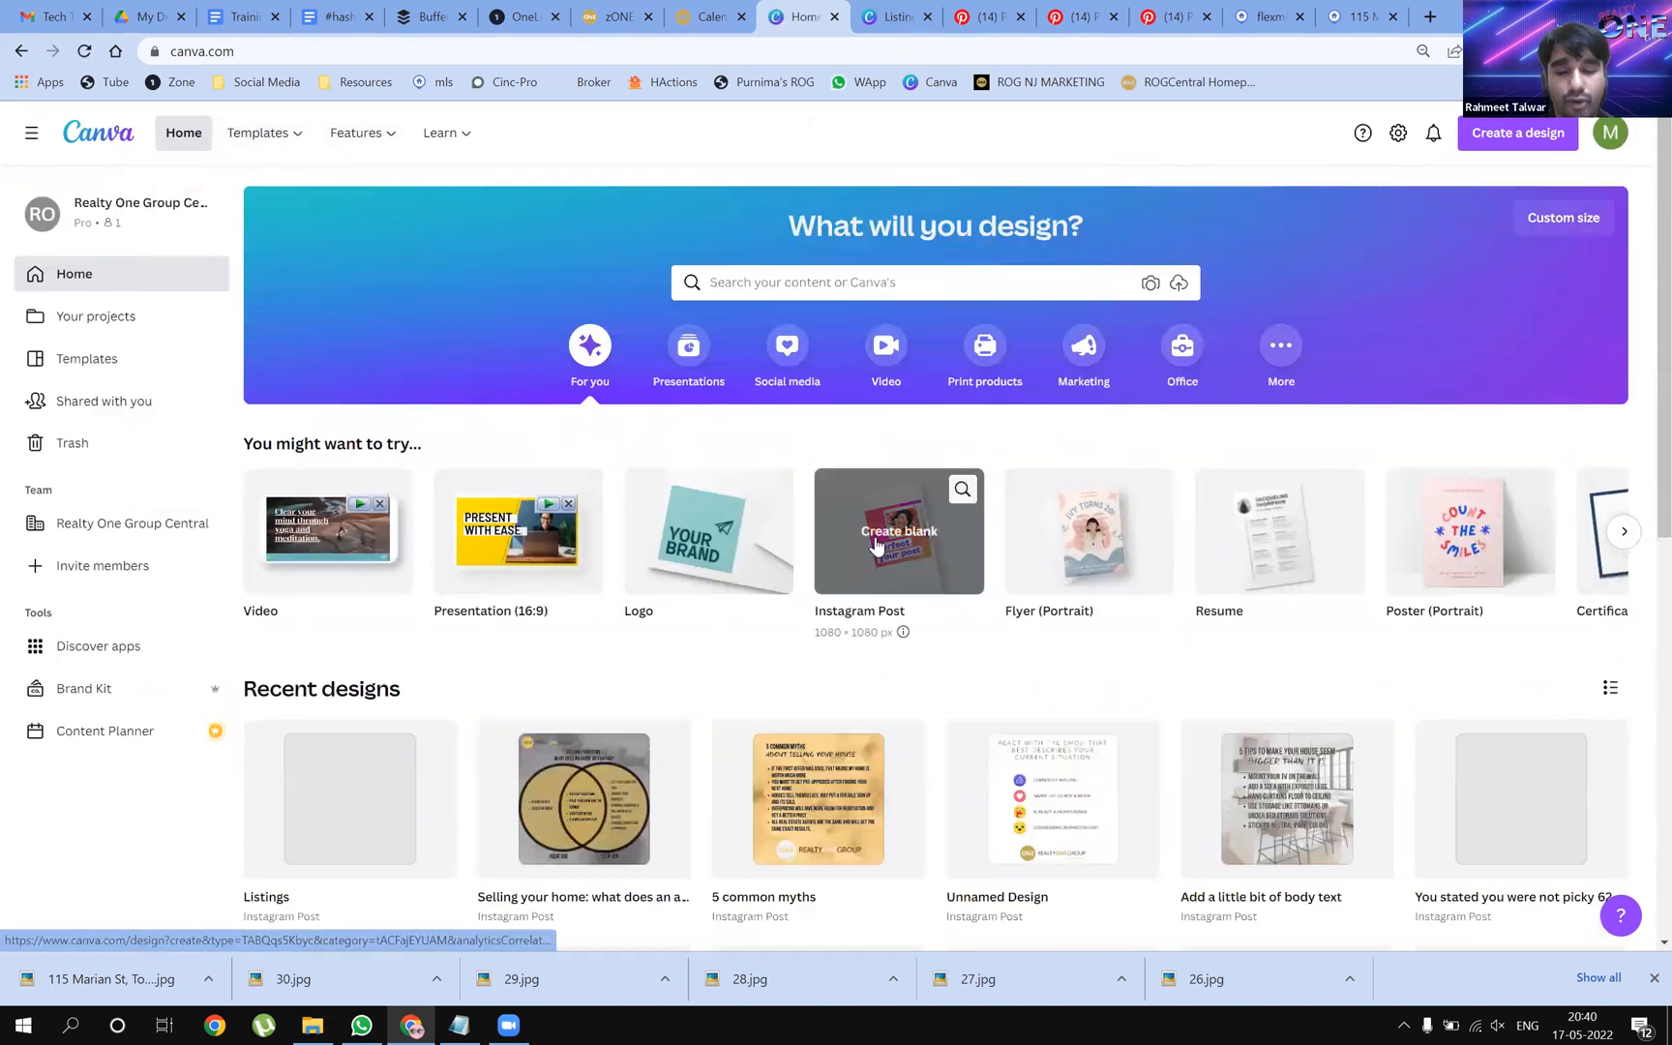
# Create a blank 1080 × 1080 px Instagram Post from the You might want to try tile
pyautogui.click(881, 547)
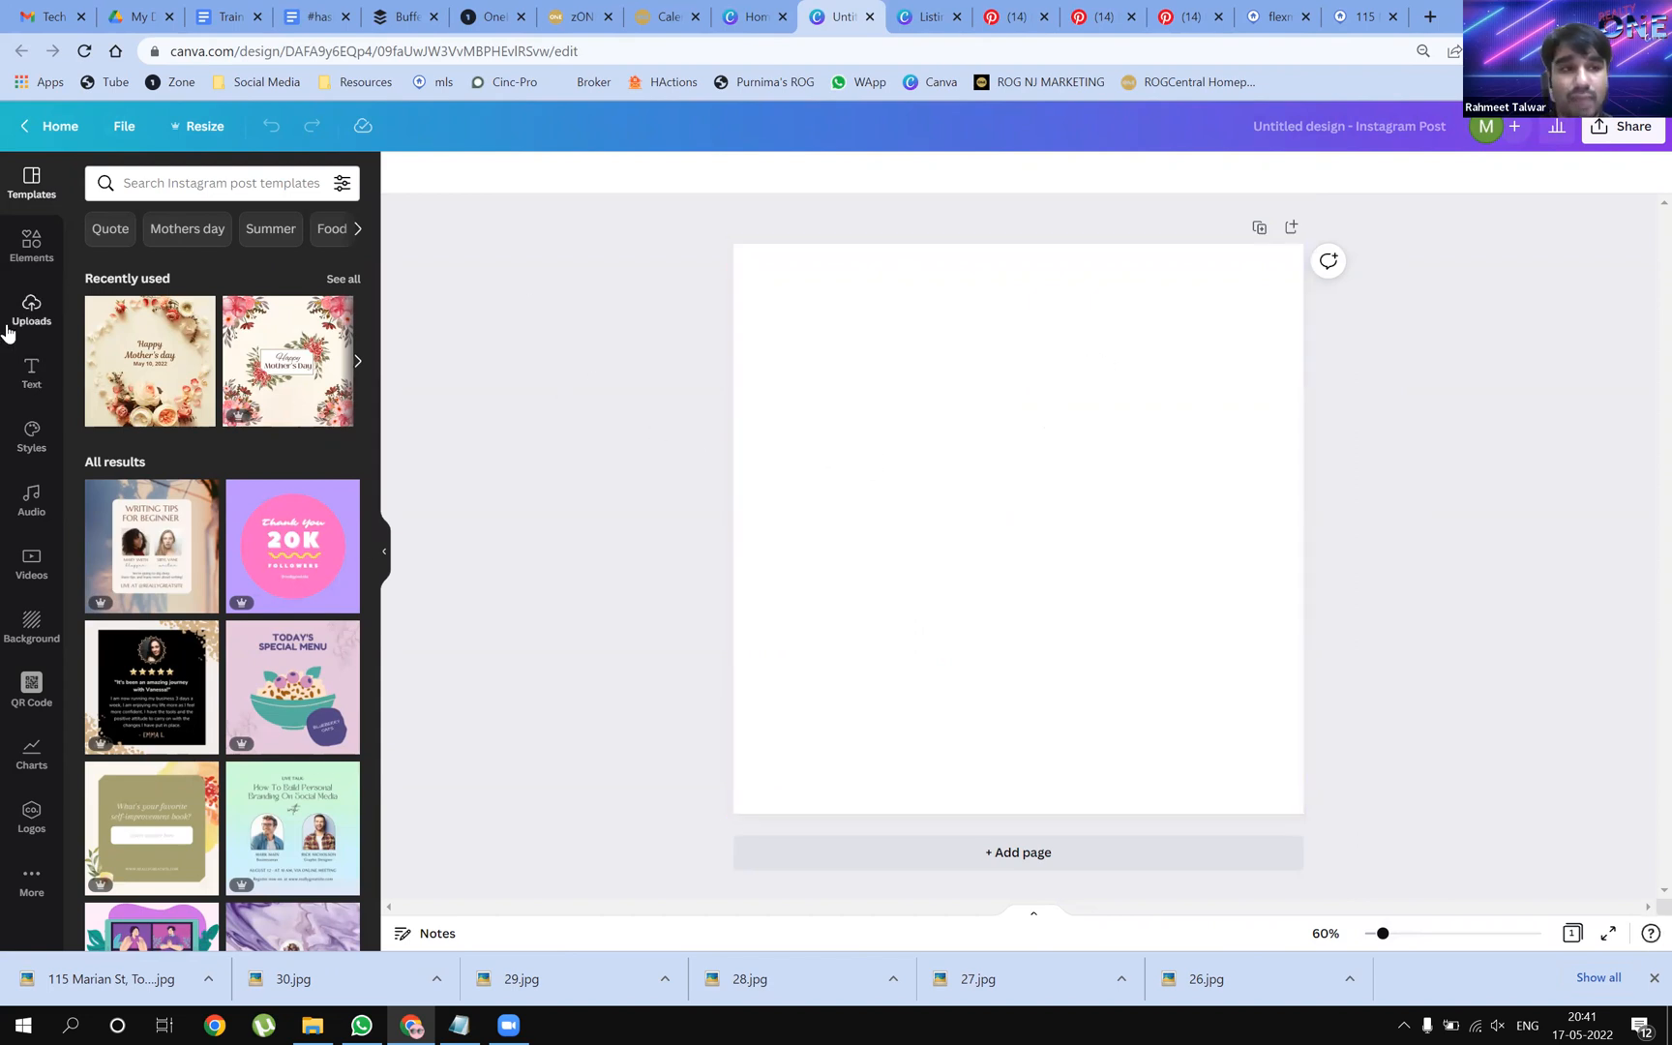
# Look through the Elements panel, the Resources bookmarks and the uploaded house photos
pyautogui.click(35, 248)
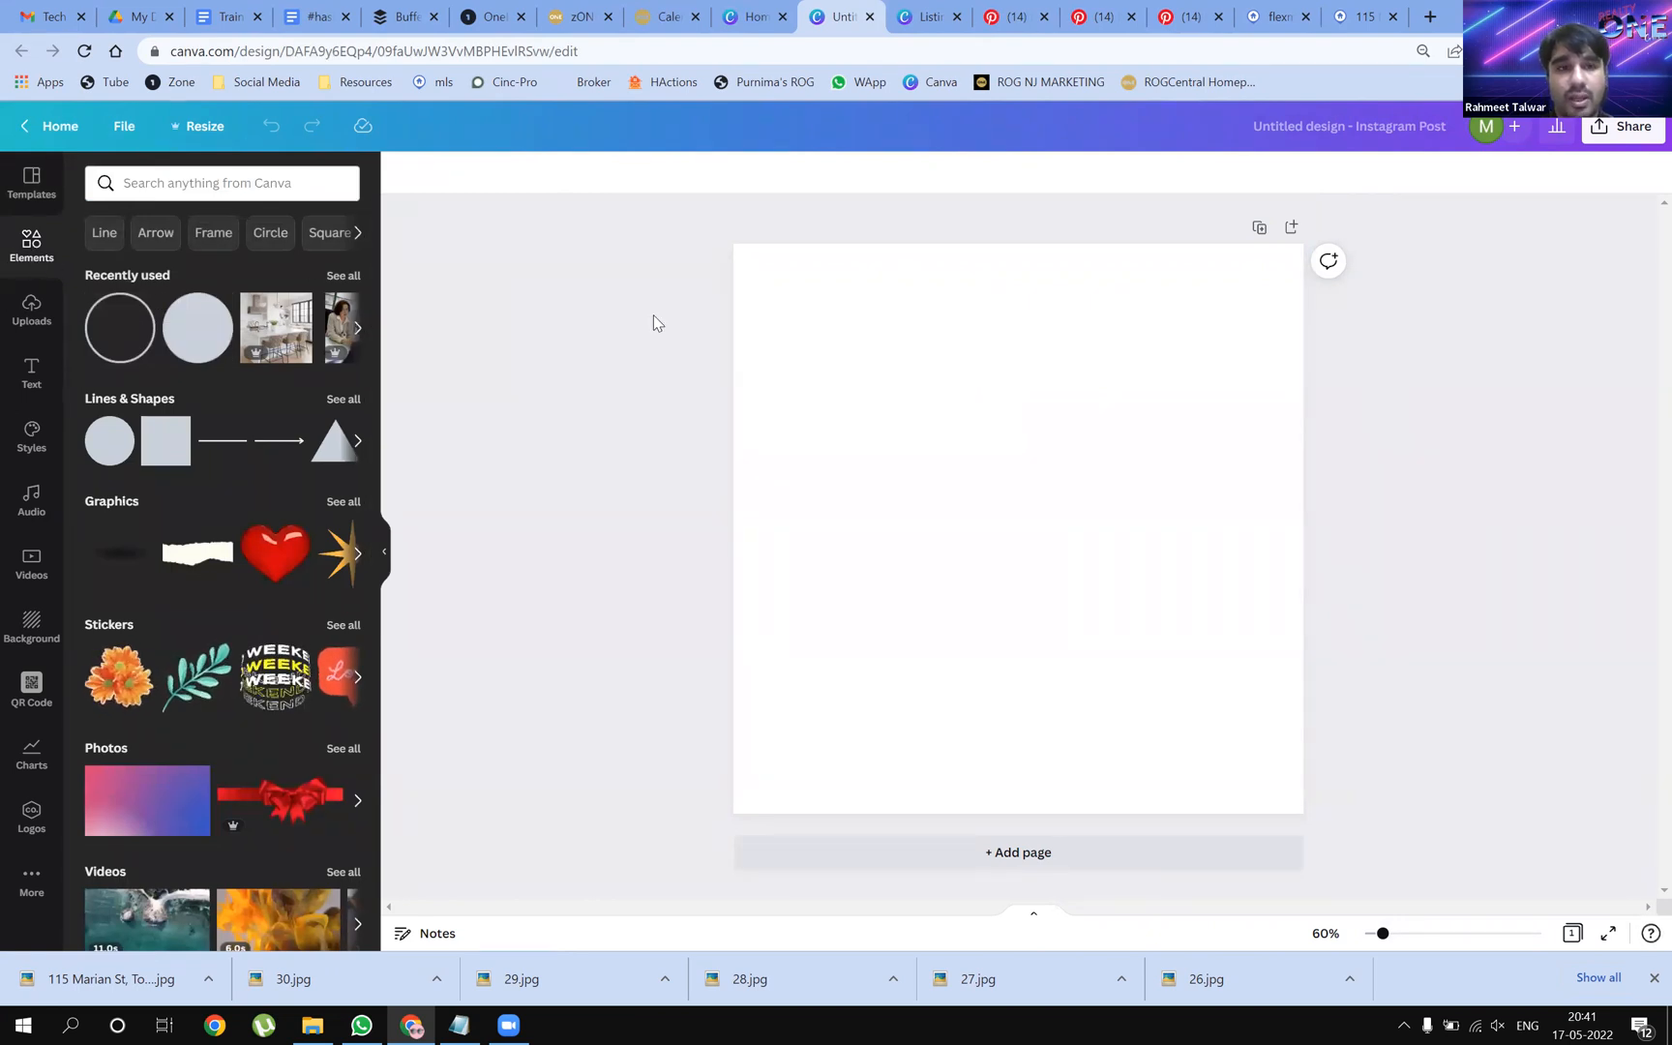
pyautogui.click(336, 83)
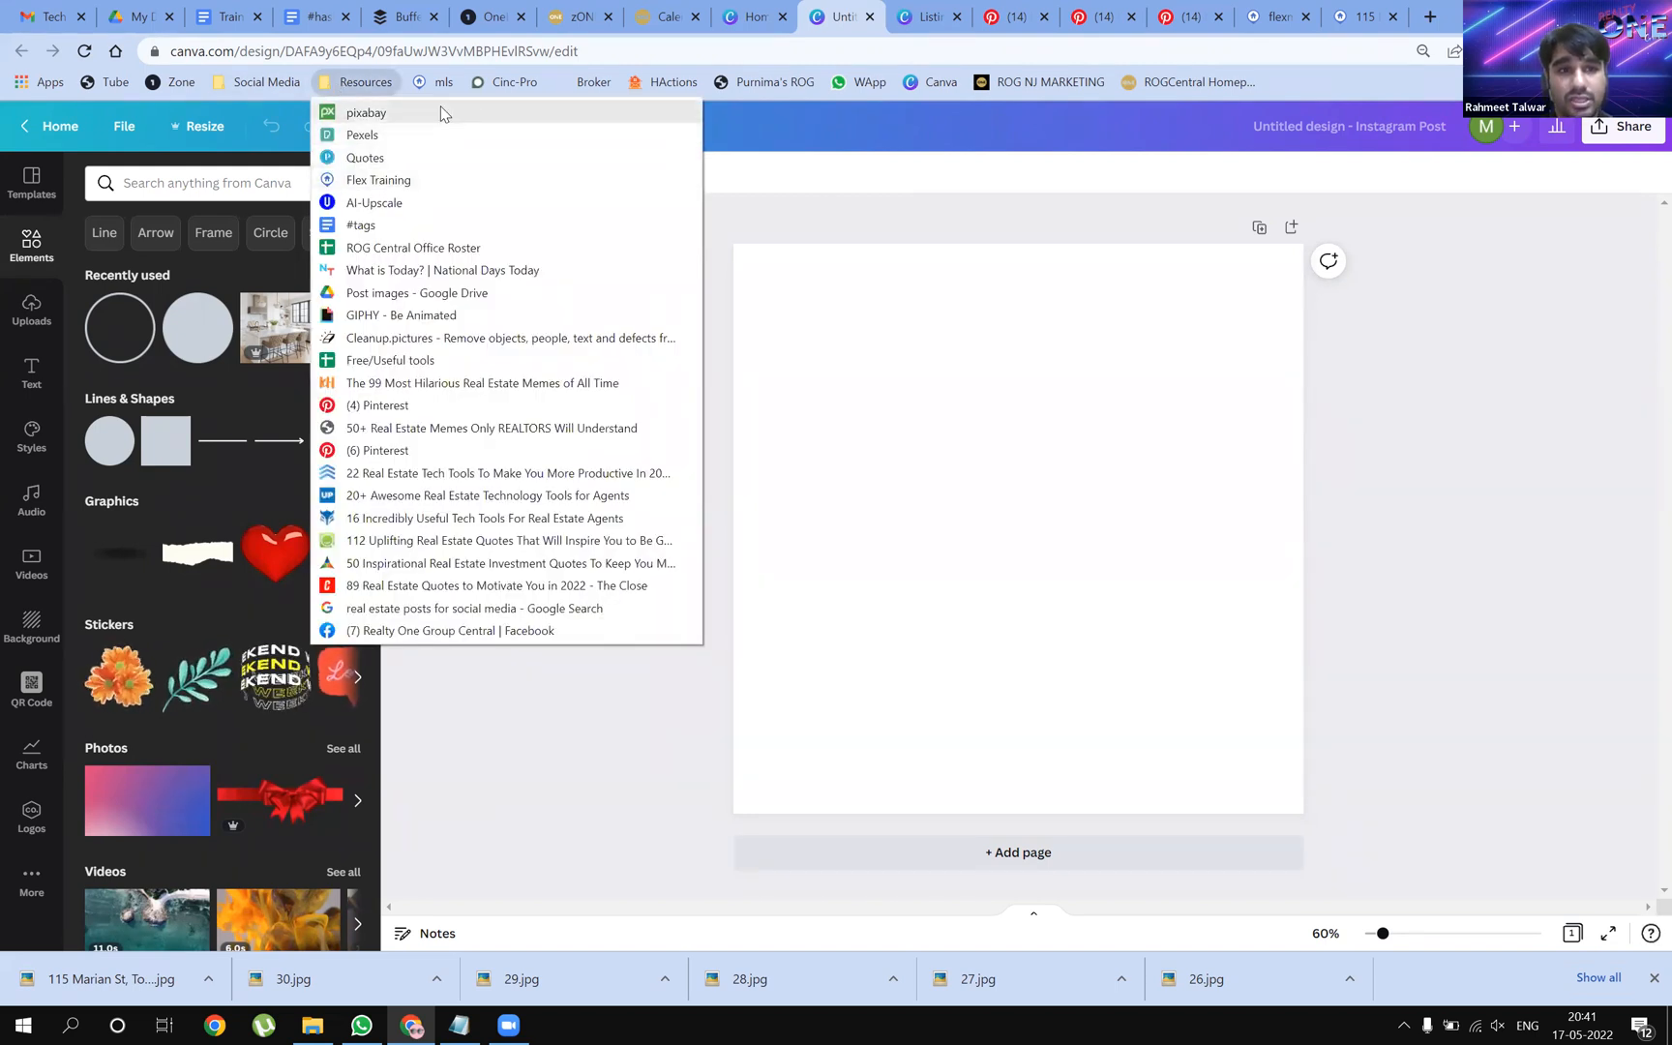
pyautogui.click(966, 228)
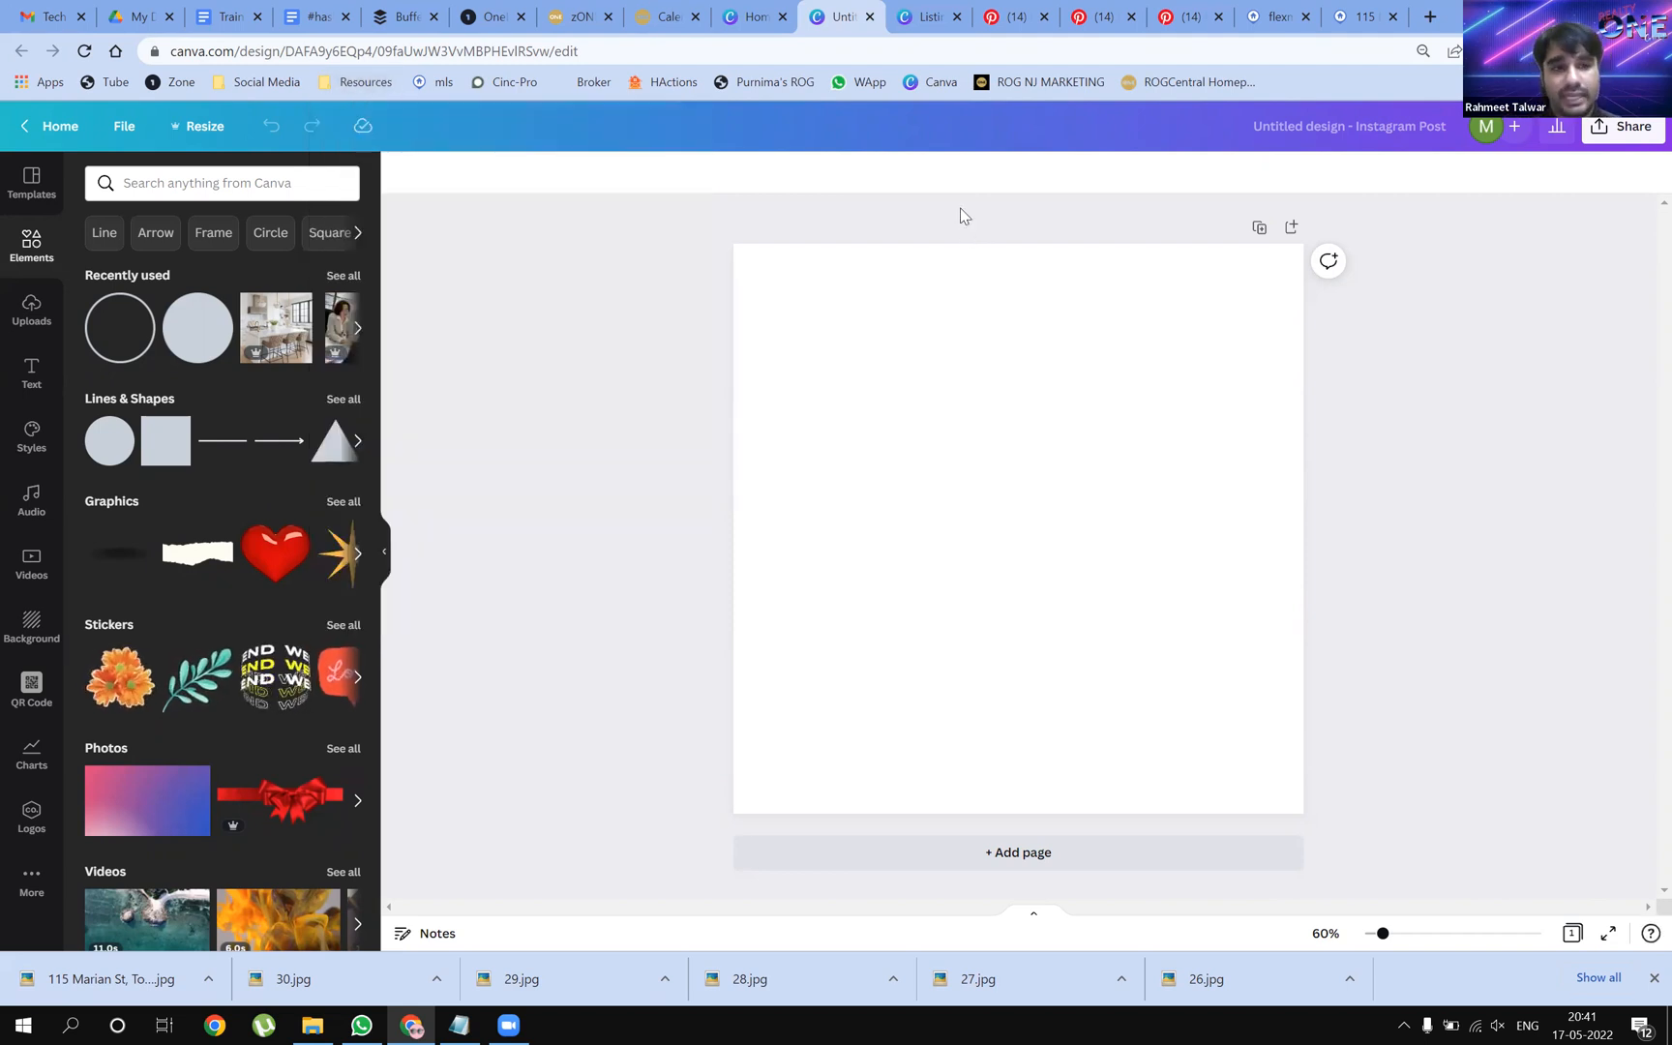
pyautogui.click(29, 312)
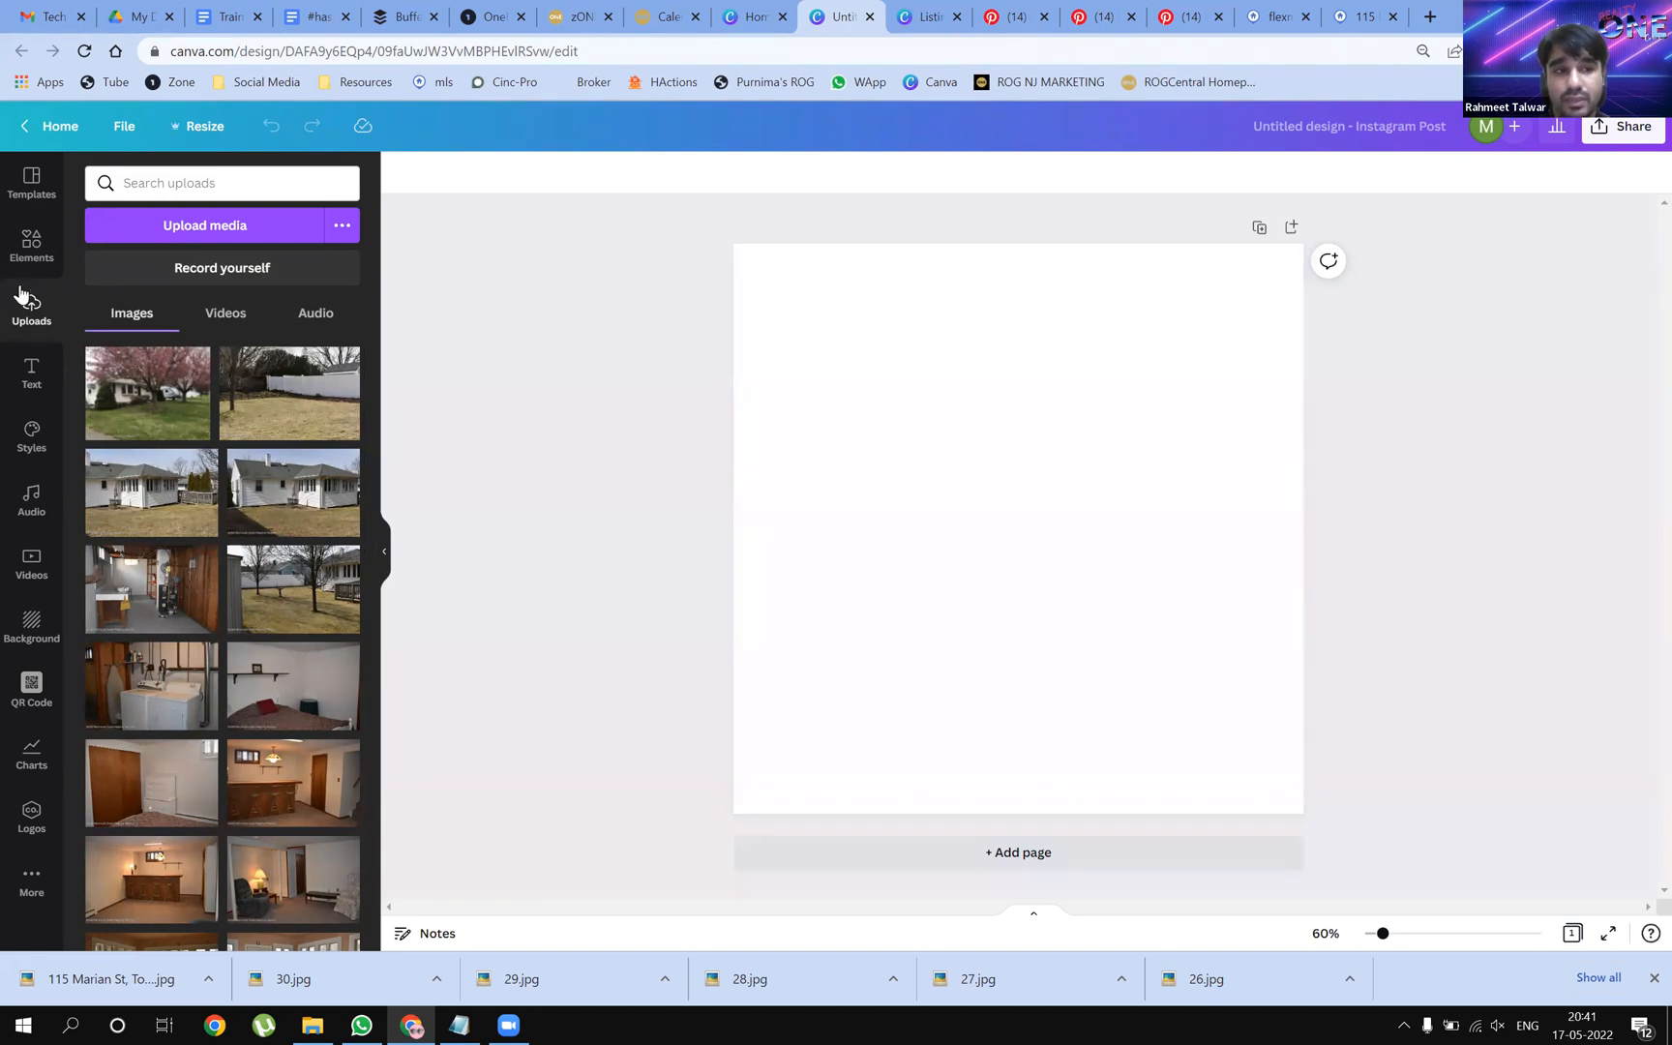
pyautogui.click(32, 248)
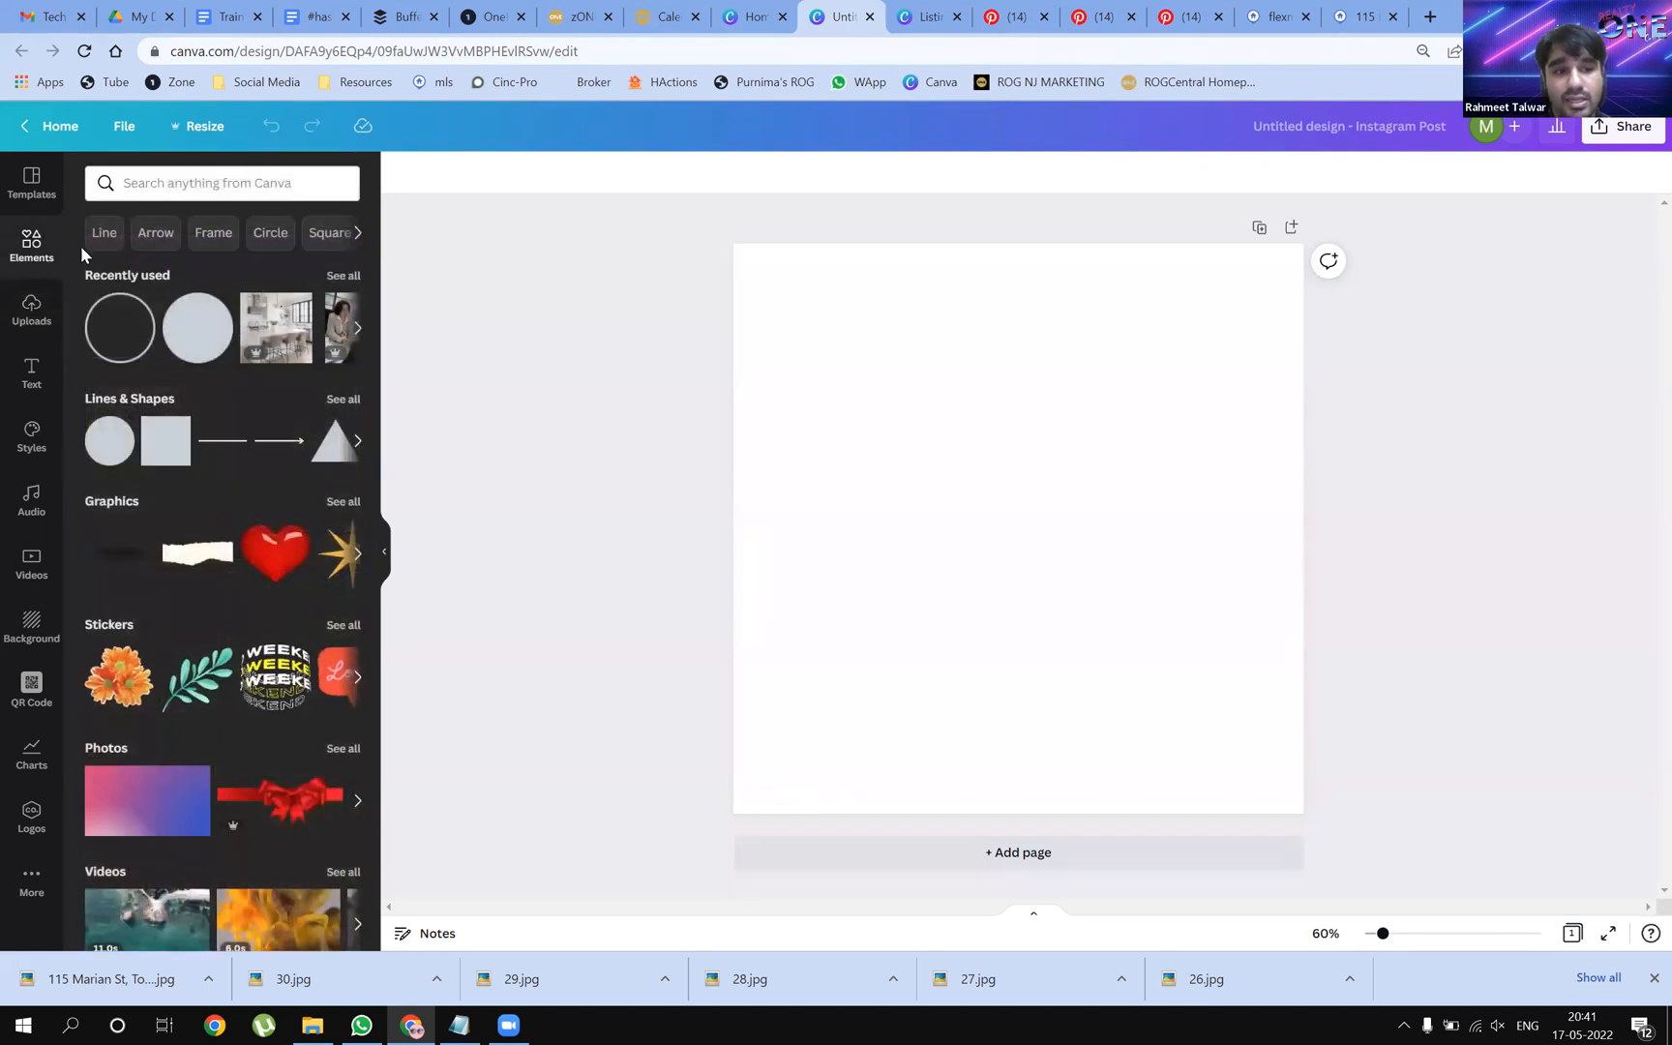
# Search the design elements for 'cake'
pyautogui.click(229, 183)
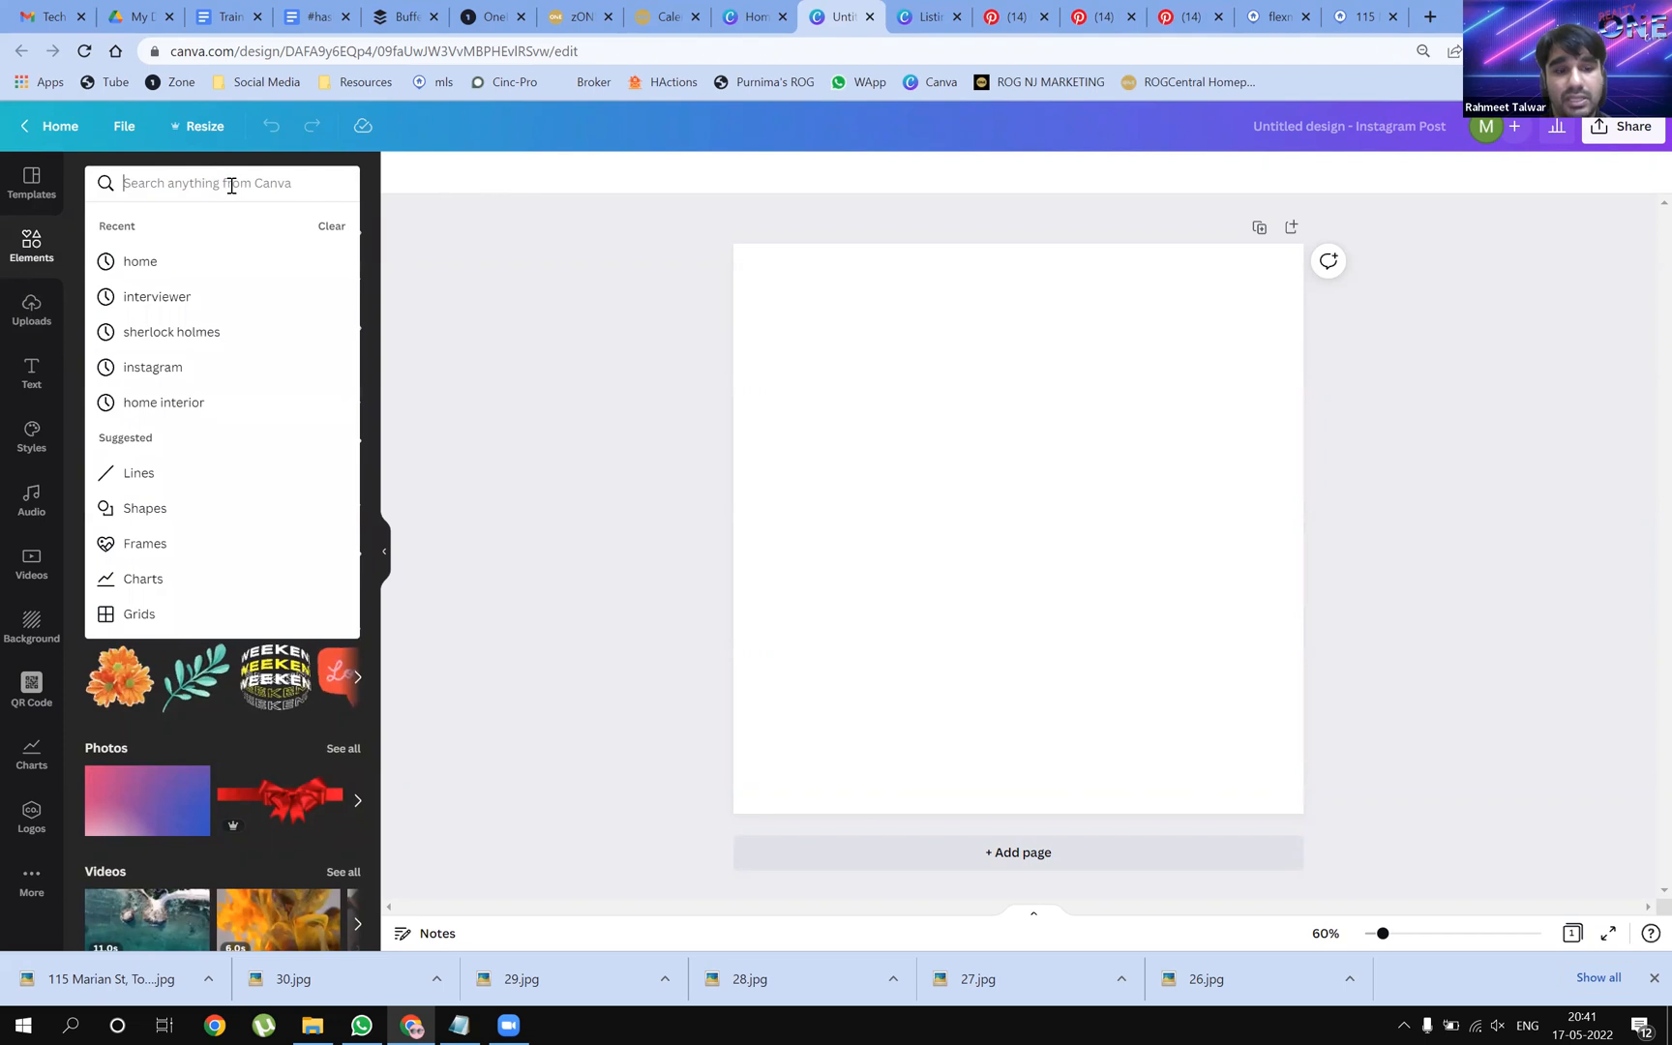
pyautogui.write('cake')
pyautogui.press('Return')
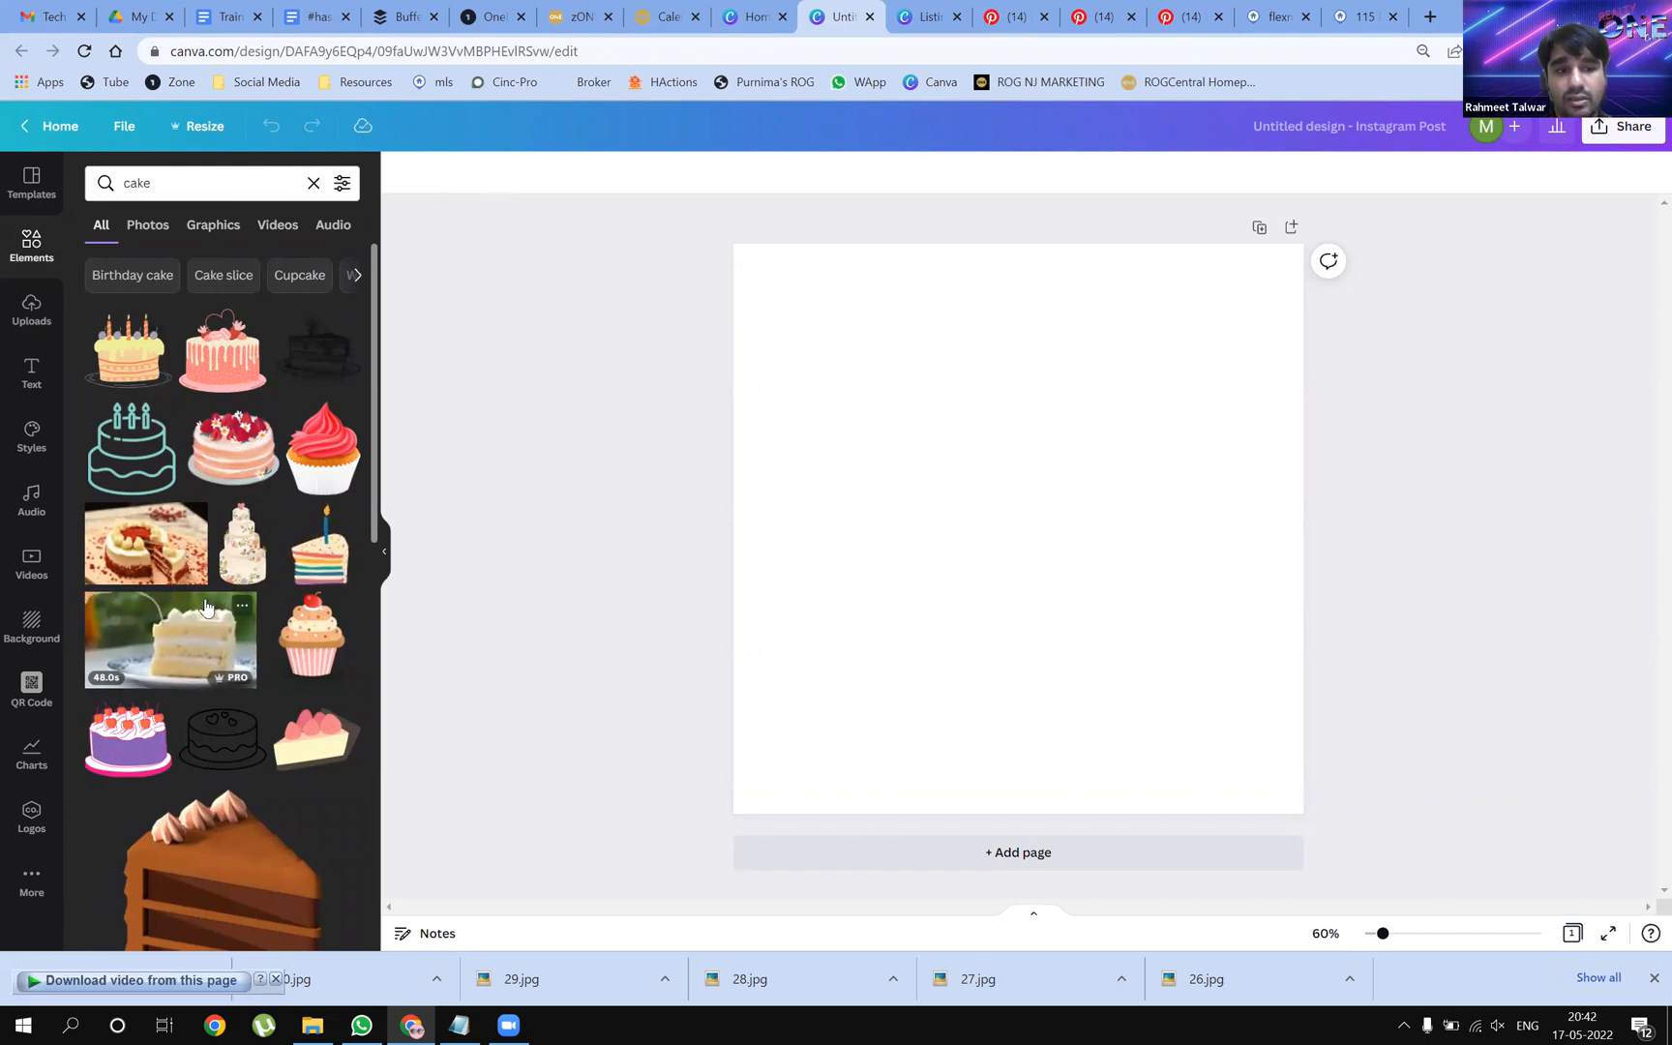
pyautogui.moveTo(170, 639); pyautogui.dragTo(835, 501)
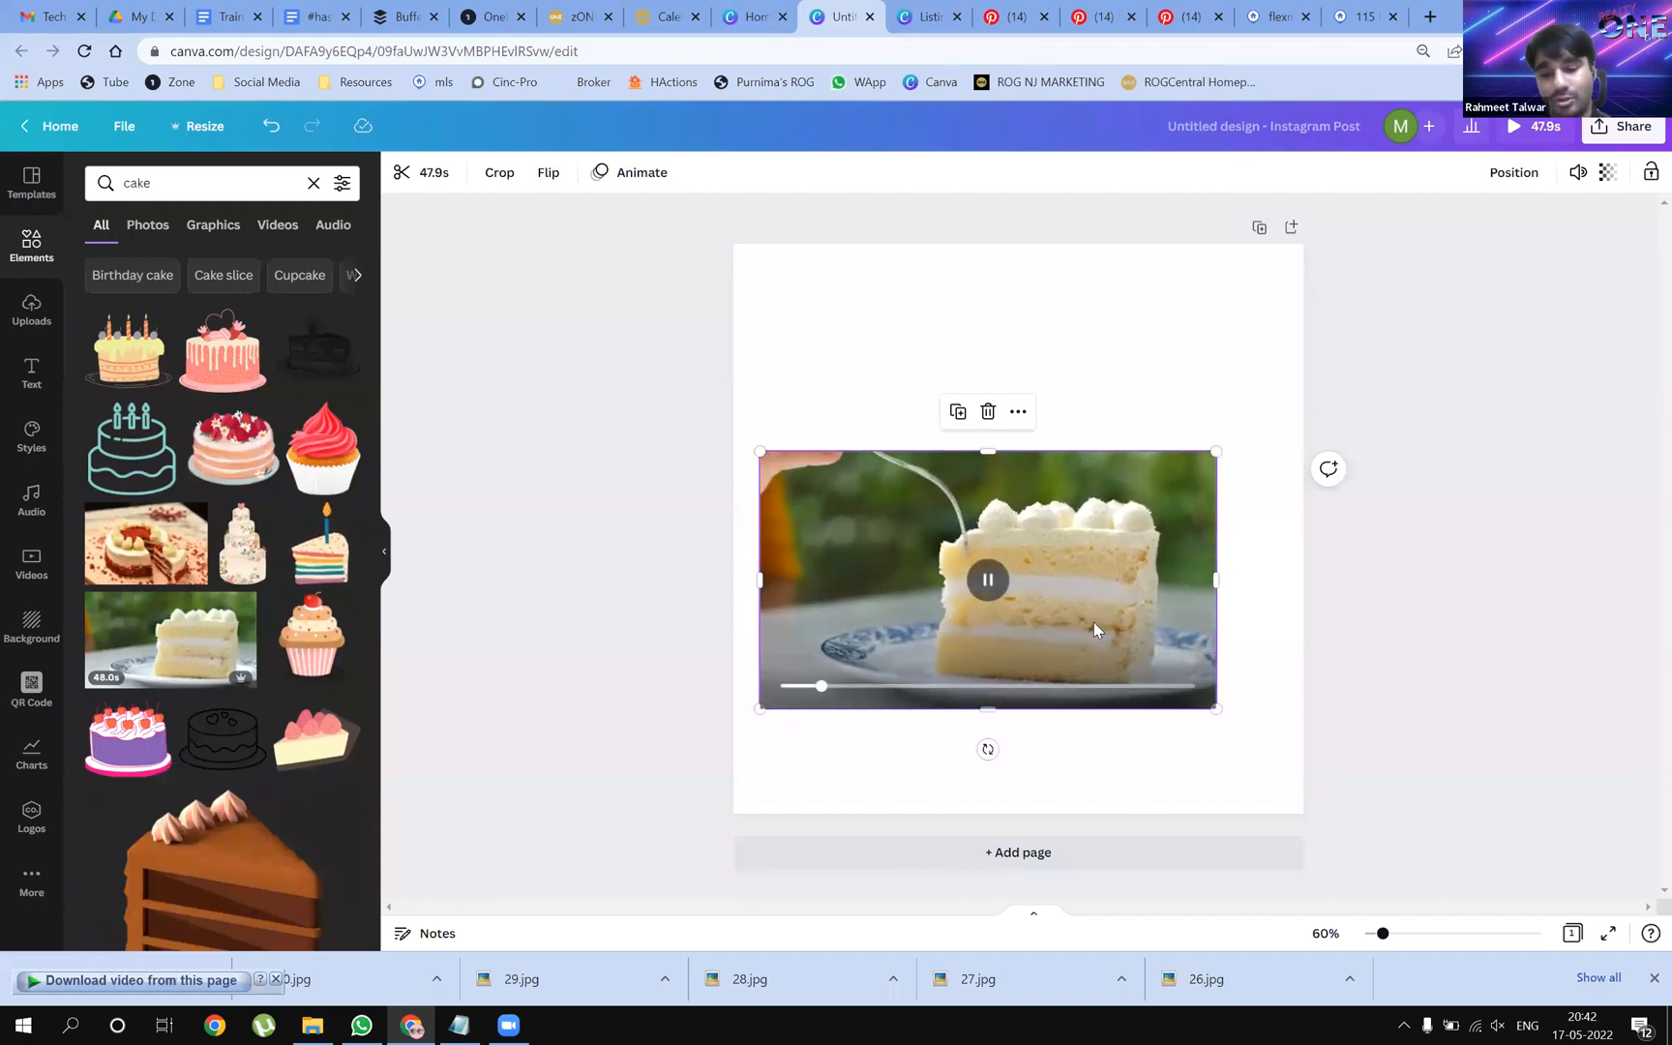
pyautogui.press('Delete')
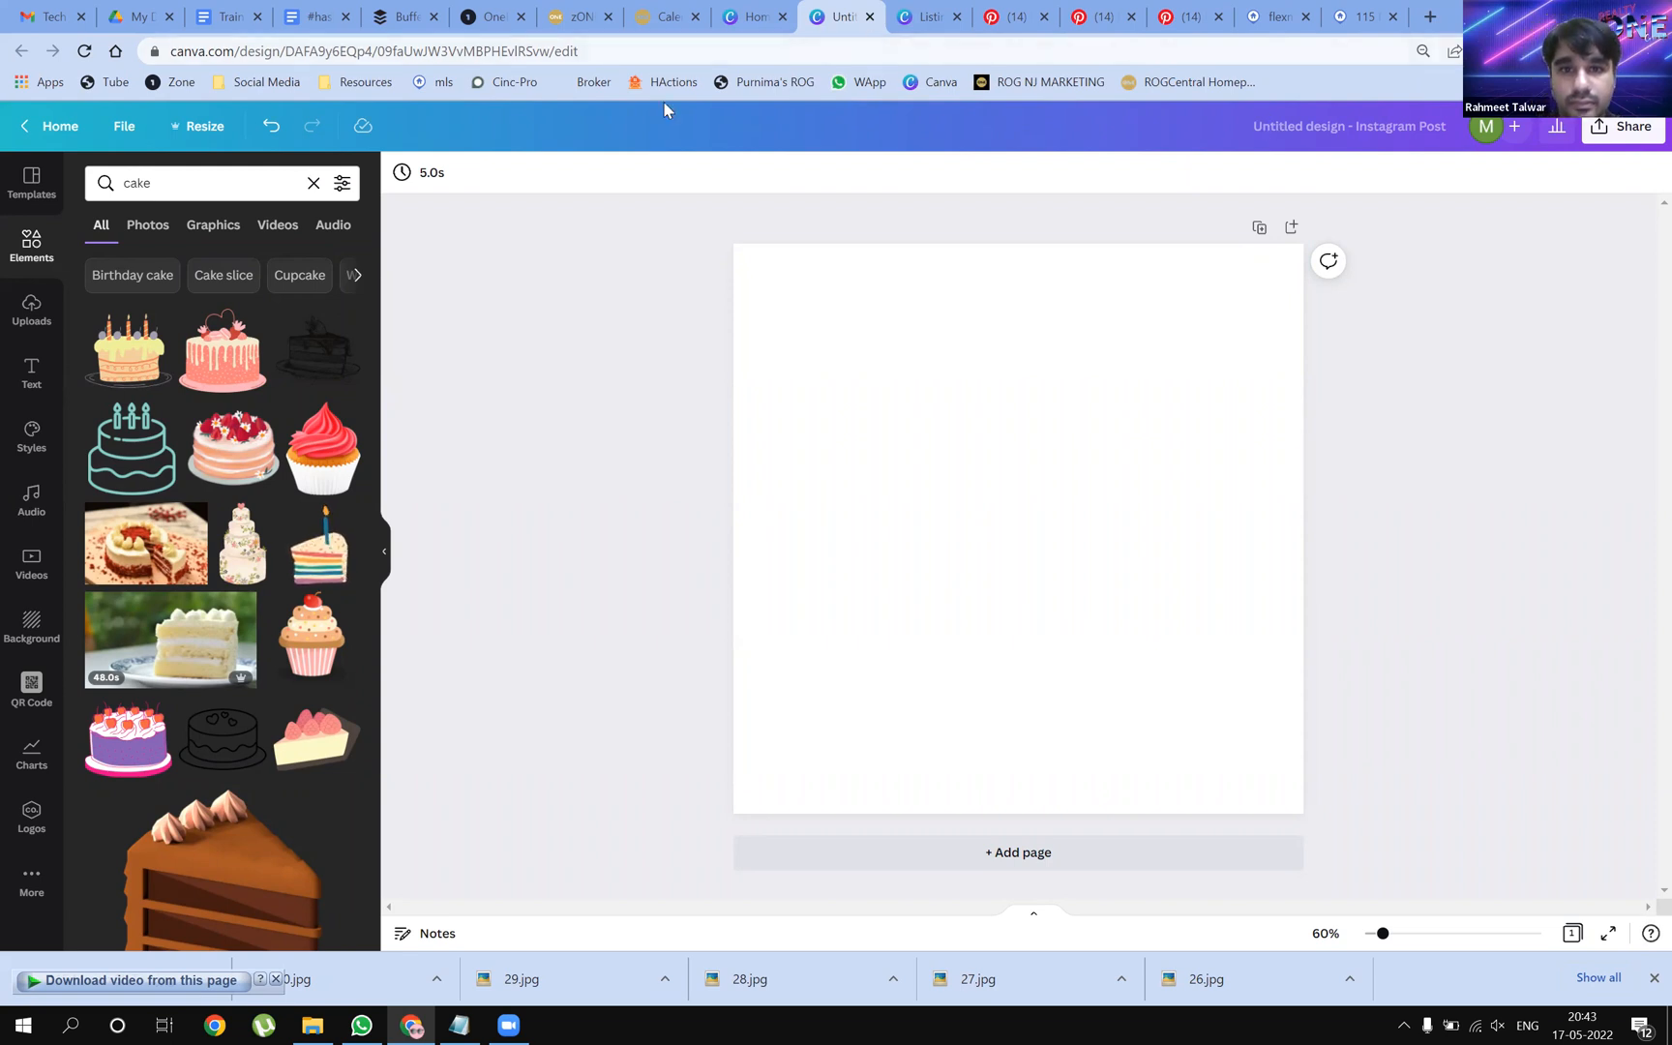
# Restore Chrome, switch to the Canva Home tab and maximize the window again
pyautogui.click(1607, 13)
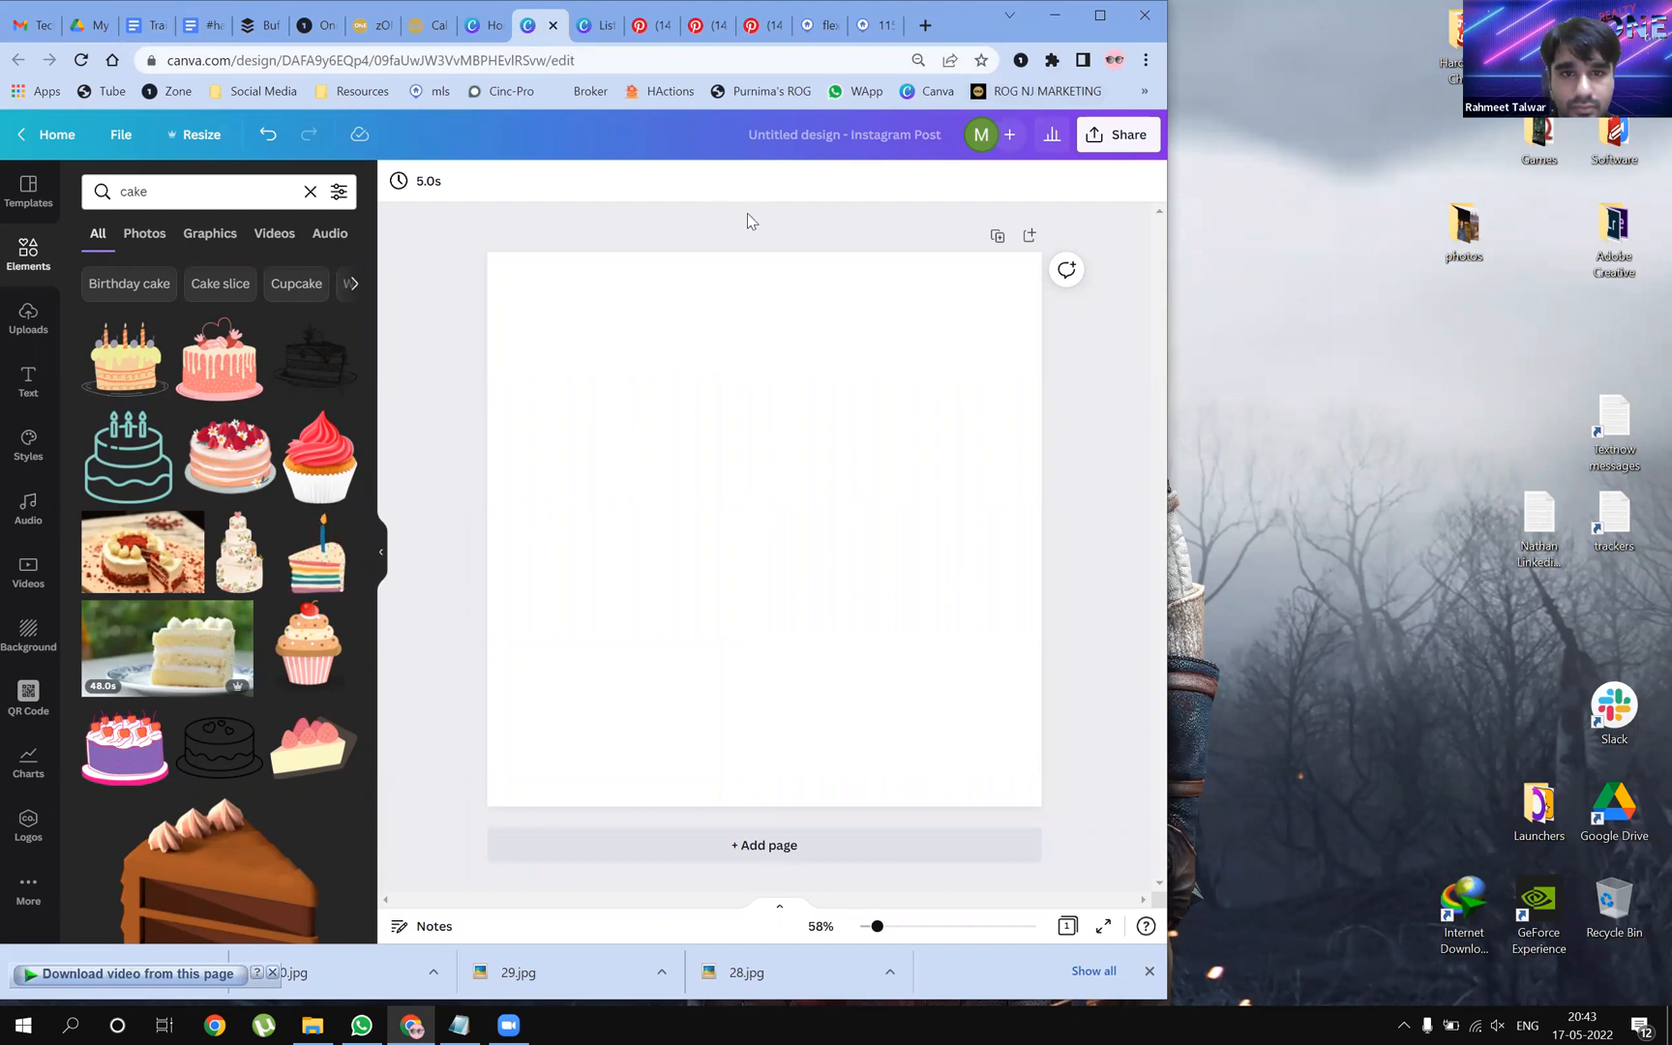
pyautogui.moveTo(968, 19); pyautogui.dragTo(1041, 204)
pyautogui.click(564, 209)
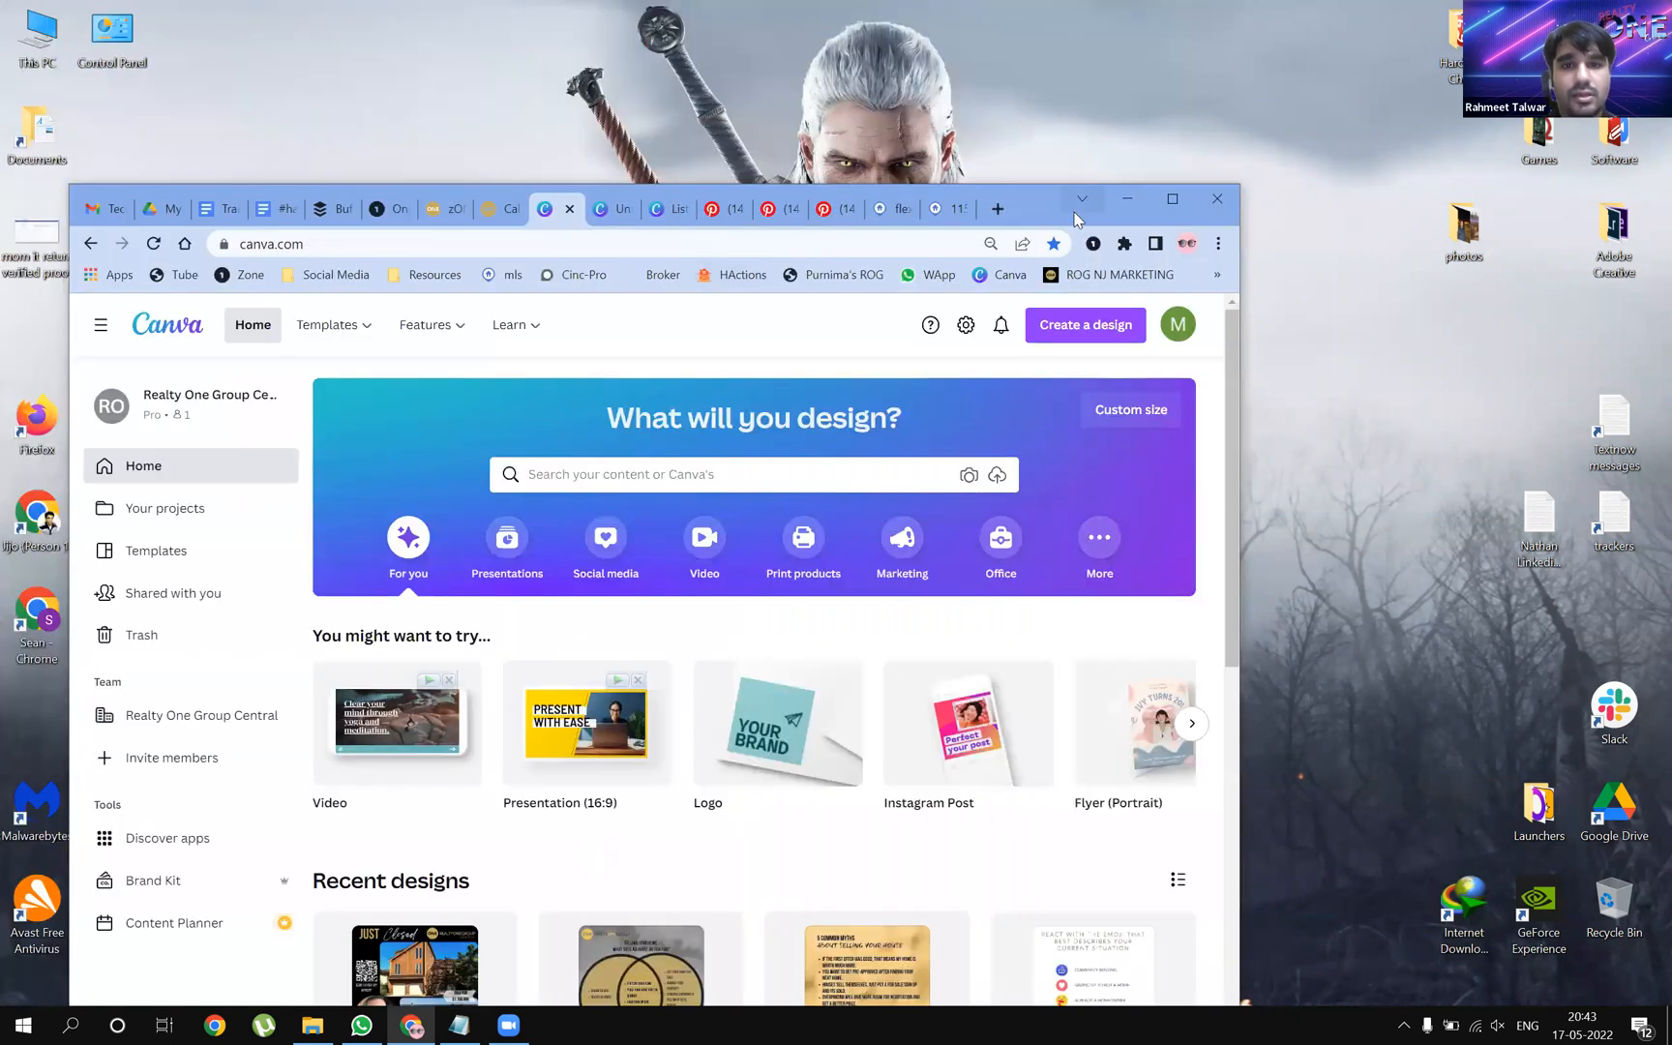
pyautogui.click(1167, 203)
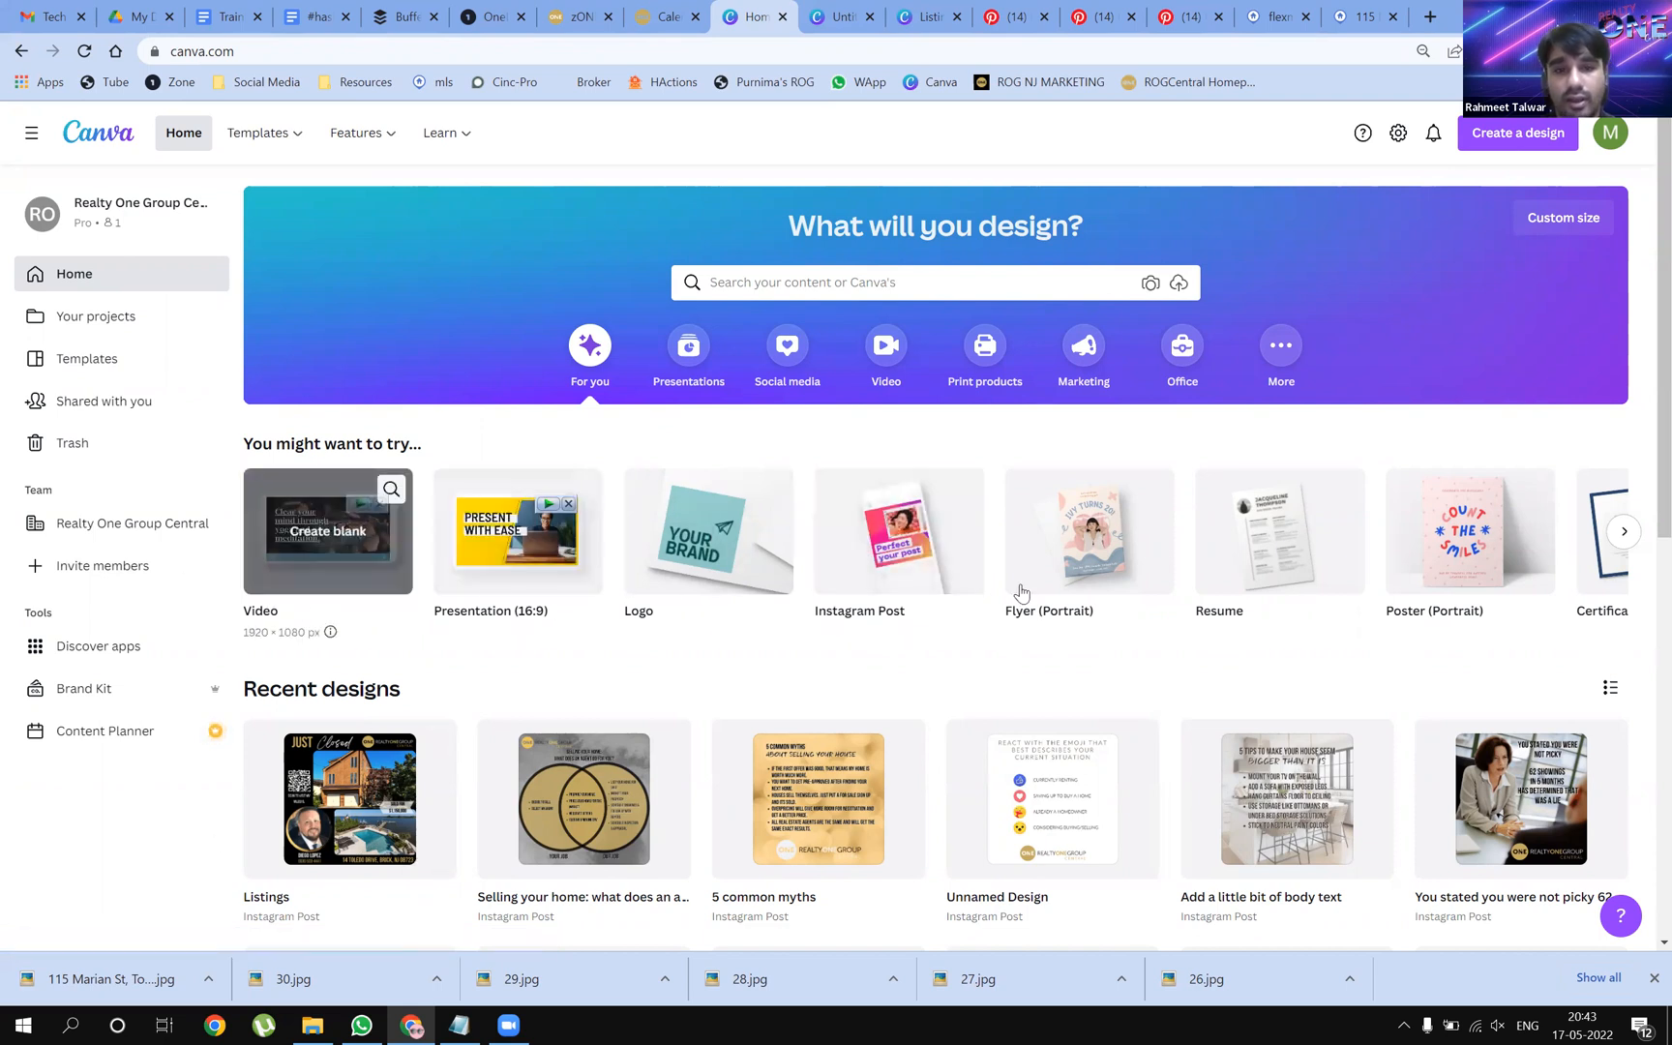
# Create a blank 1920 × 1080 px Video design from the Video category
pyautogui.click(896, 356)
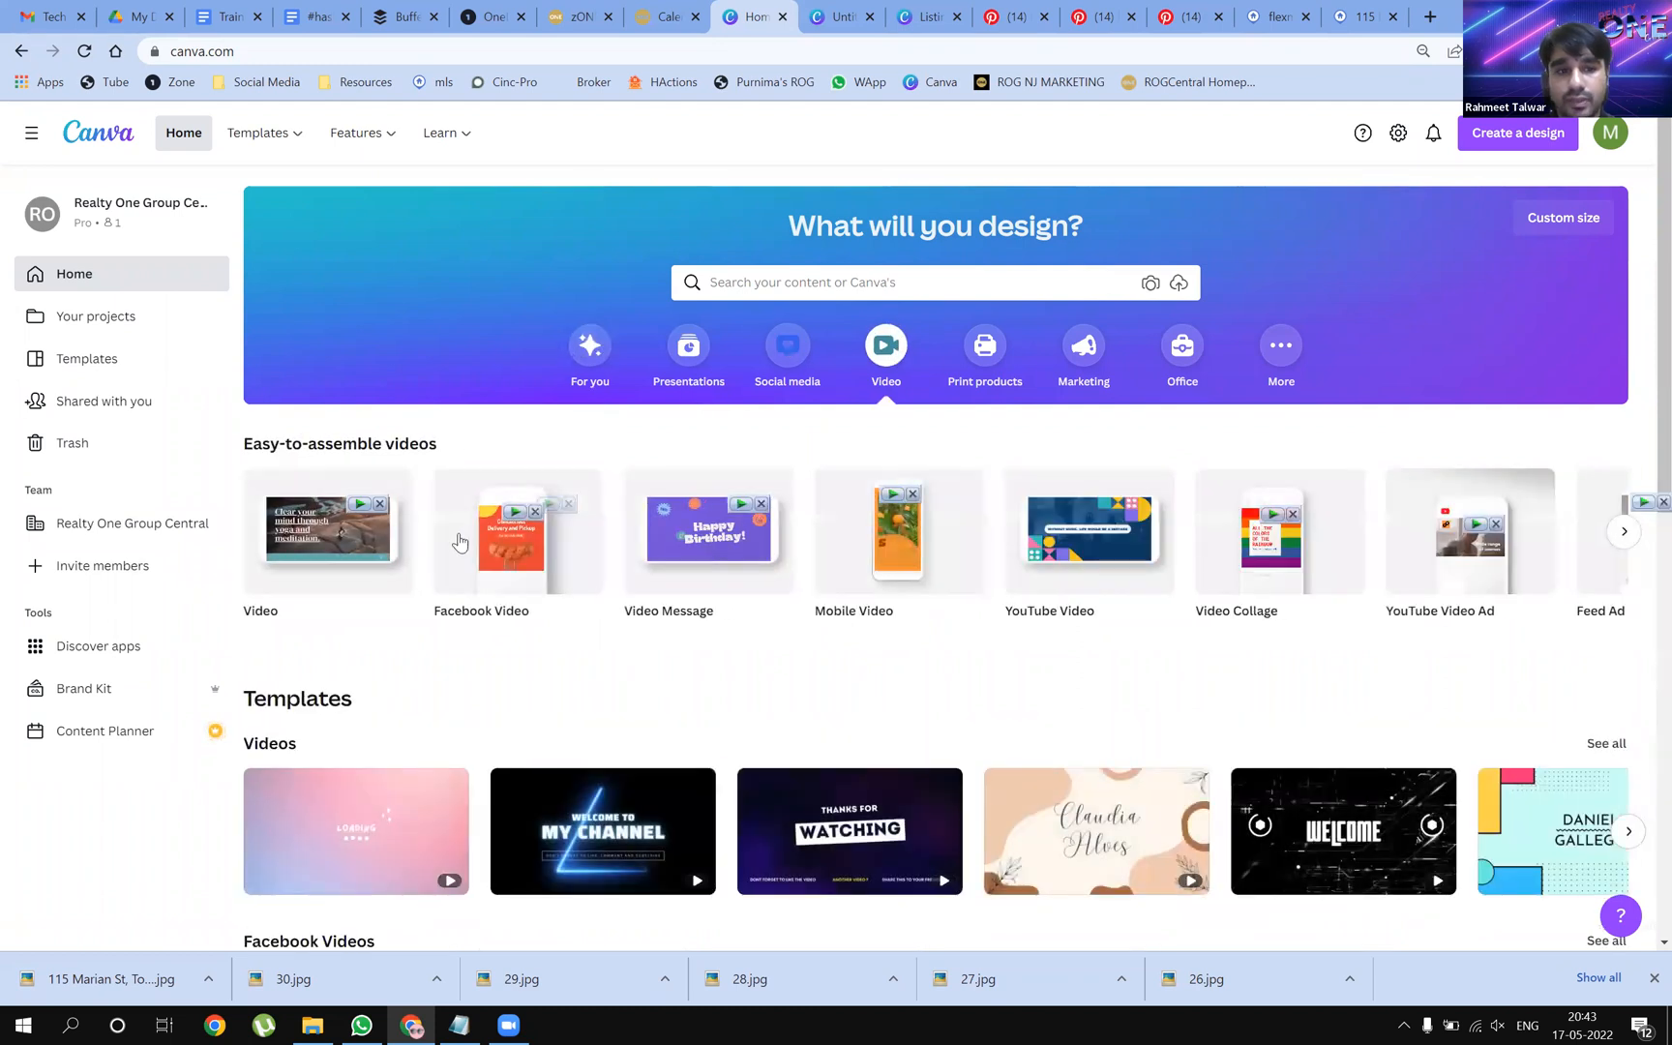
pyautogui.moveTo(324, 553)
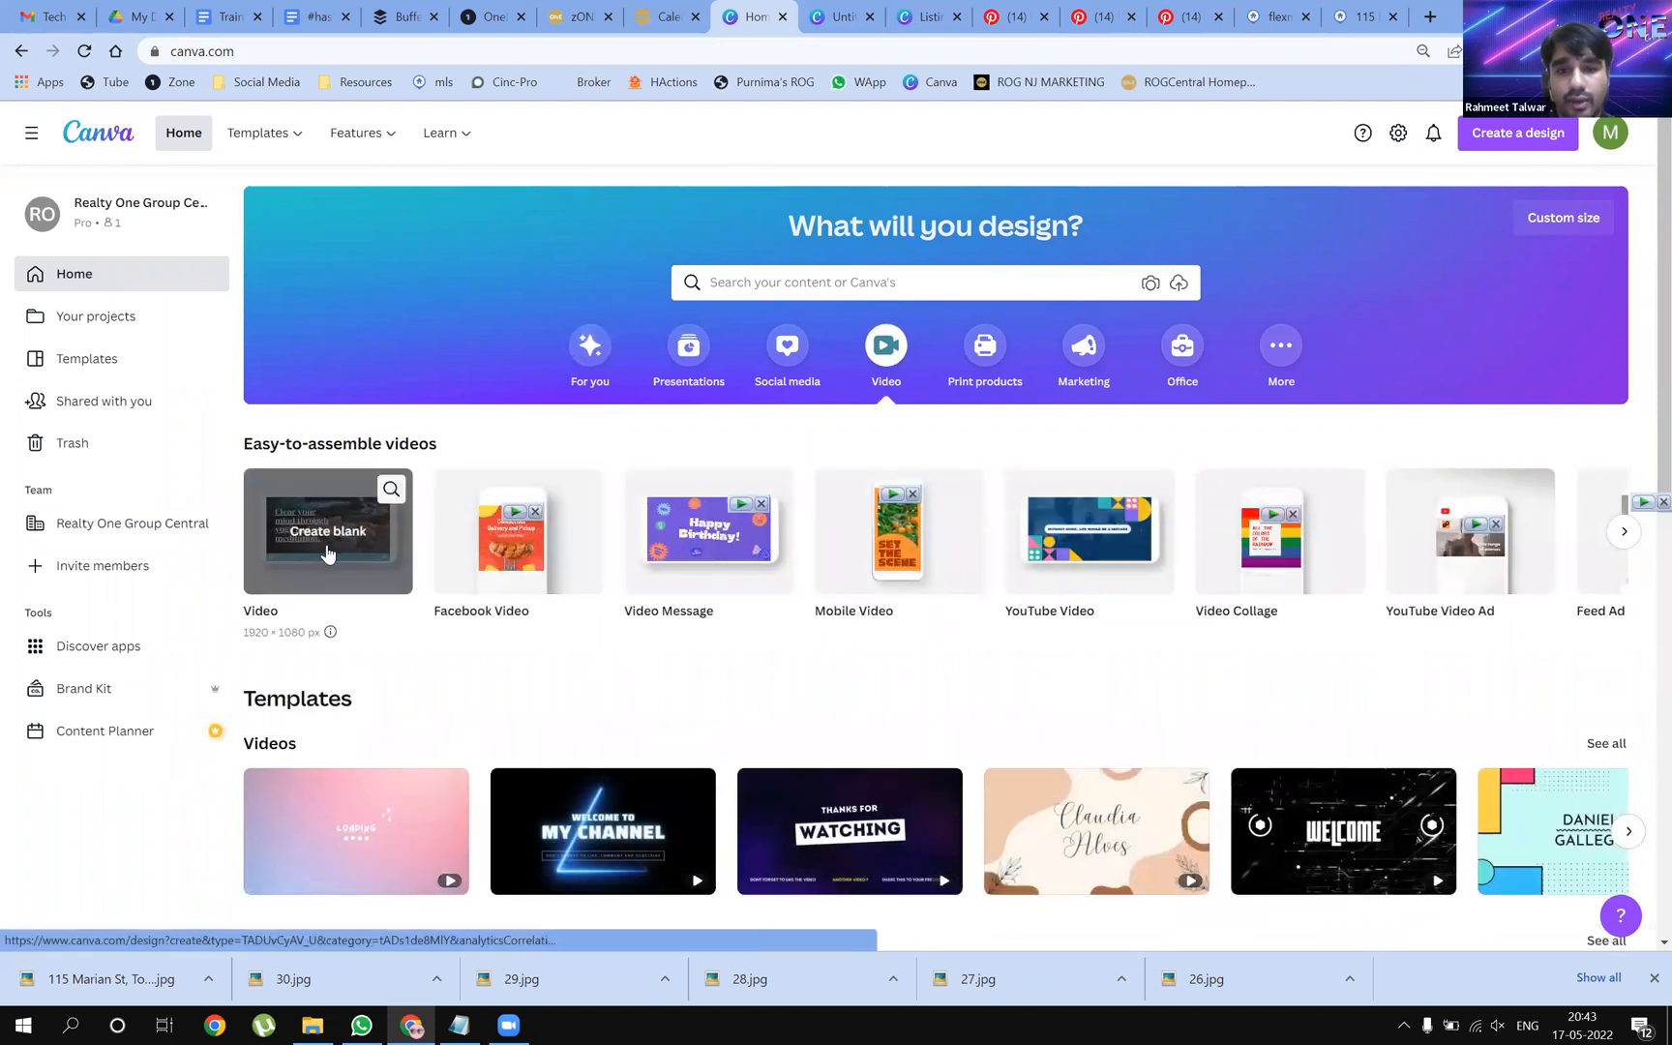
pyautogui.click(327, 553)
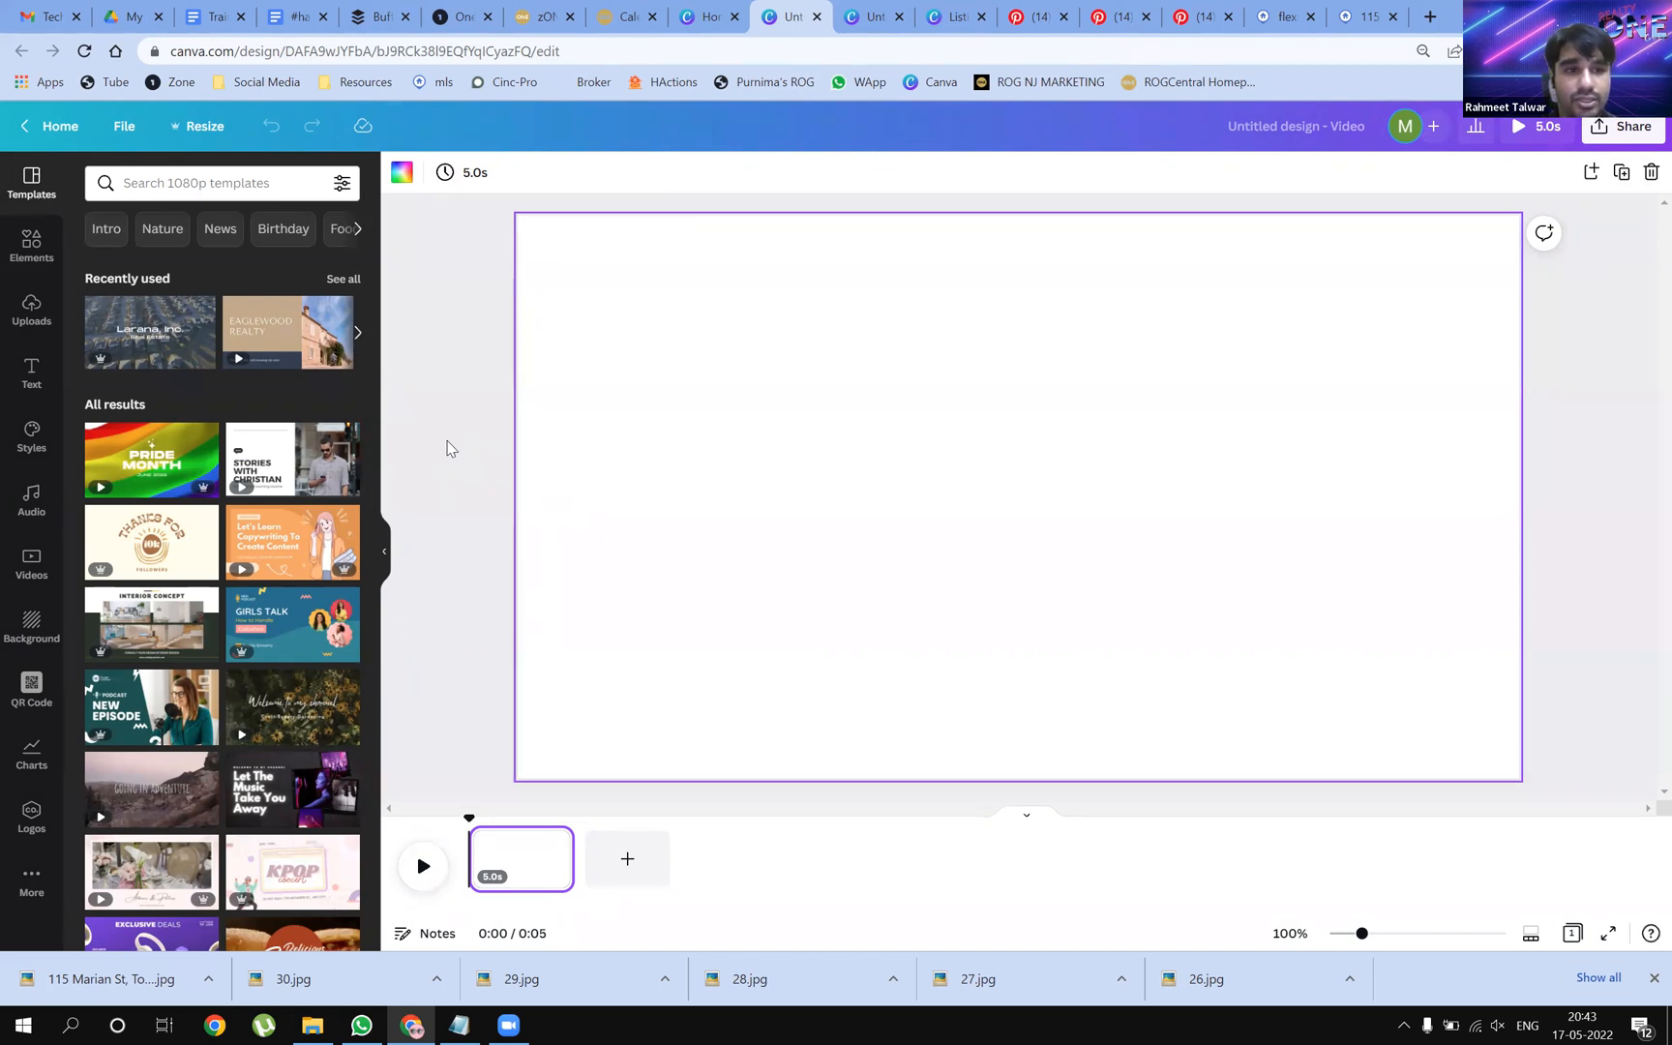
# In Uploads, check six house photos for the video
pyautogui.click(31, 310)
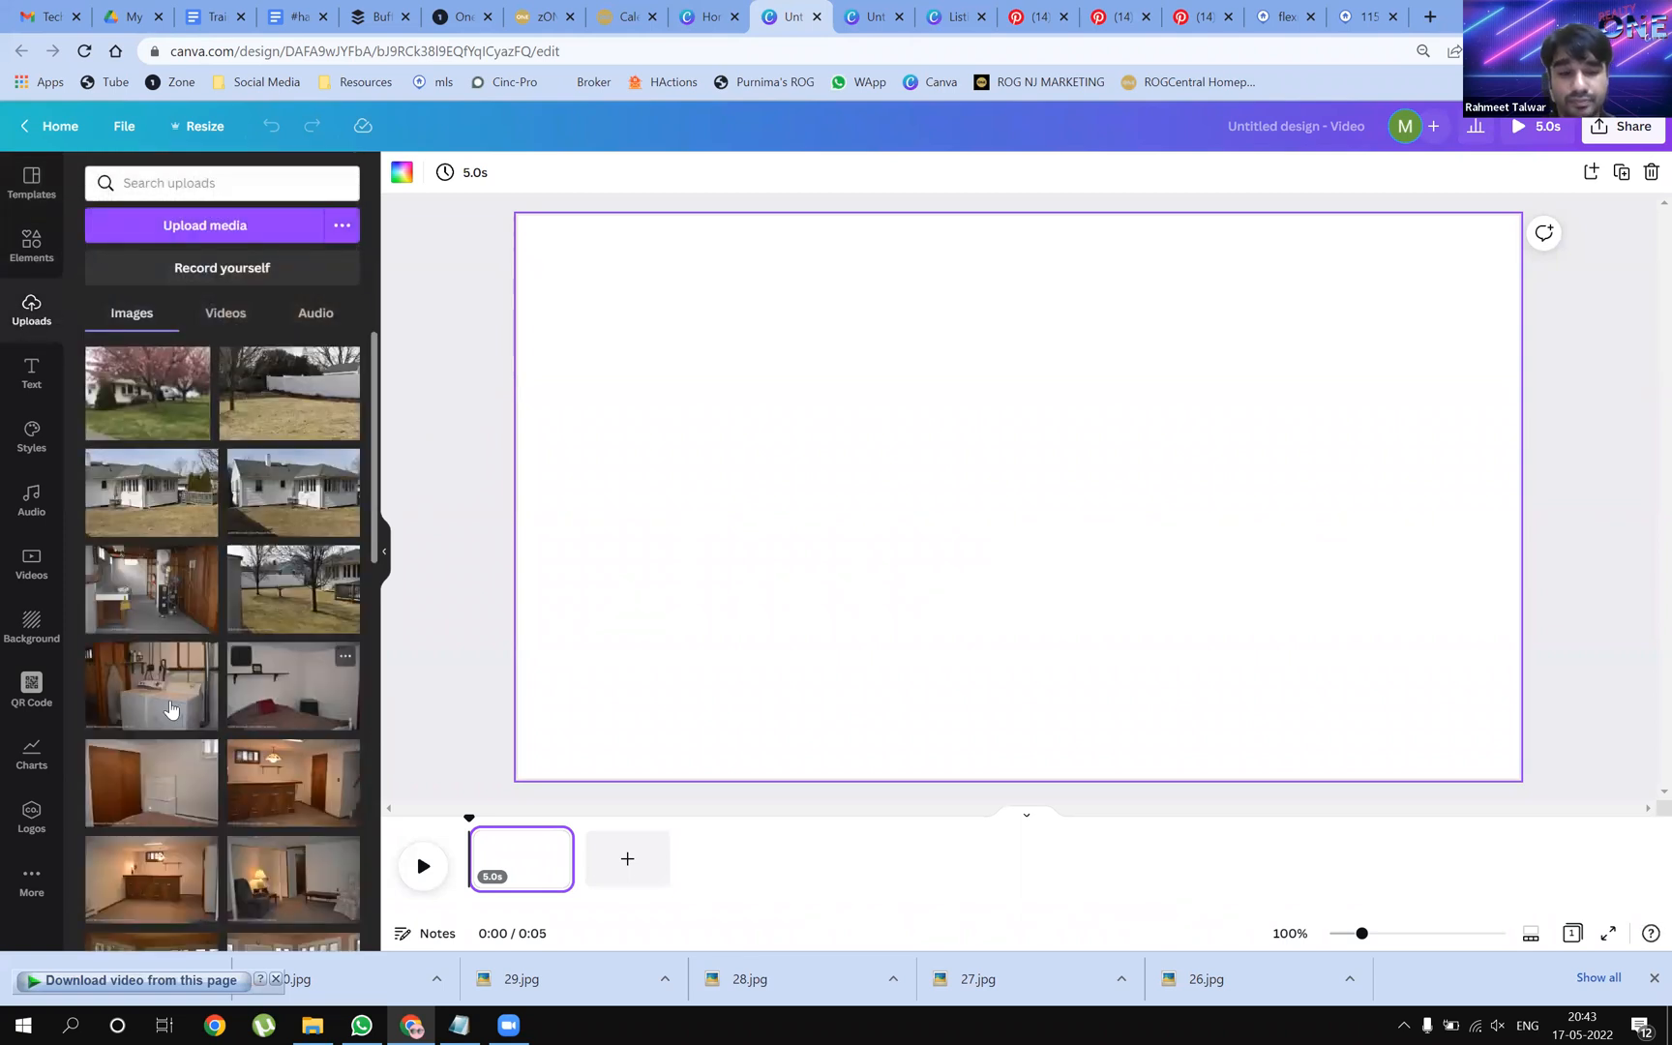
pyautogui.scroll(-10, 174, 663)
pyautogui.scroll(-5, 177, 661)
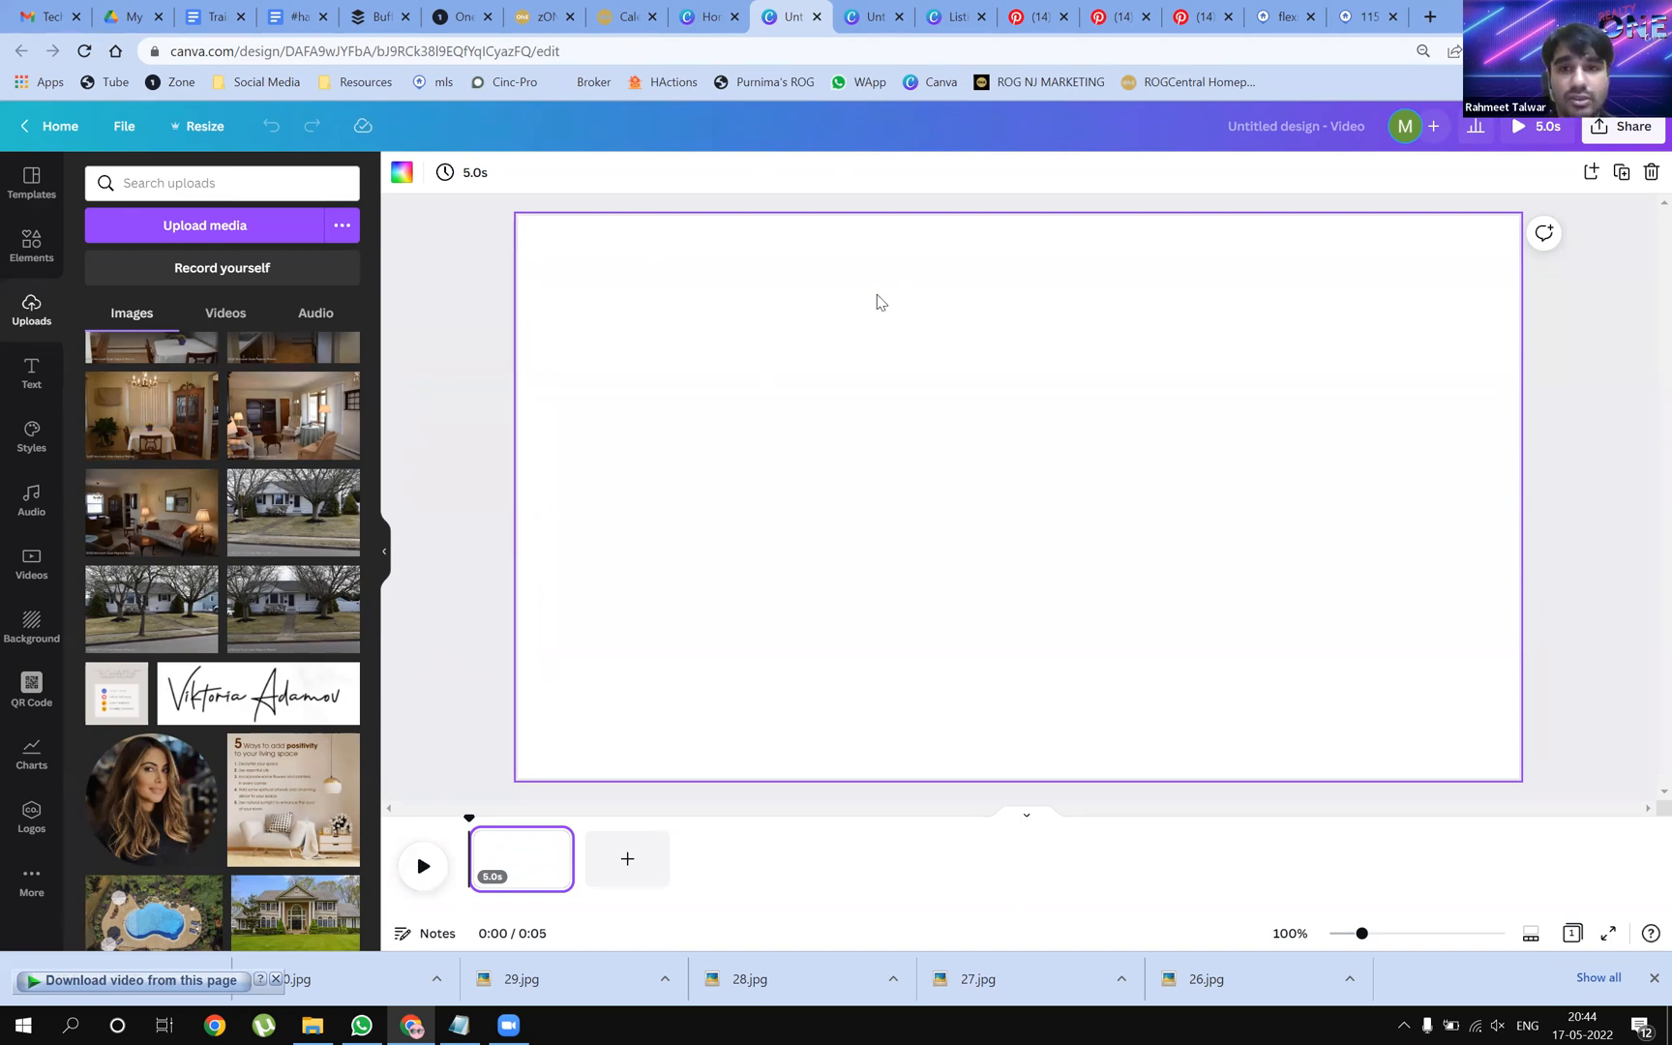
pyautogui.click(241, 580)
pyautogui.click(100, 578)
pyautogui.click(241, 481)
pyautogui.click(99, 484)
pyautogui.click(241, 386)
pyautogui.click(99, 386)
# Check five kitchen, dining and bedroom photos, then clear all eleven selections and switch to File Explorer
pyautogui.scroll(3, 301, 454)
pyautogui.click(241, 582)
pyautogui.click(99, 585)
pyautogui.click(241, 486)
pyautogui.click(100, 487)
pyautogui.click(243, 391)
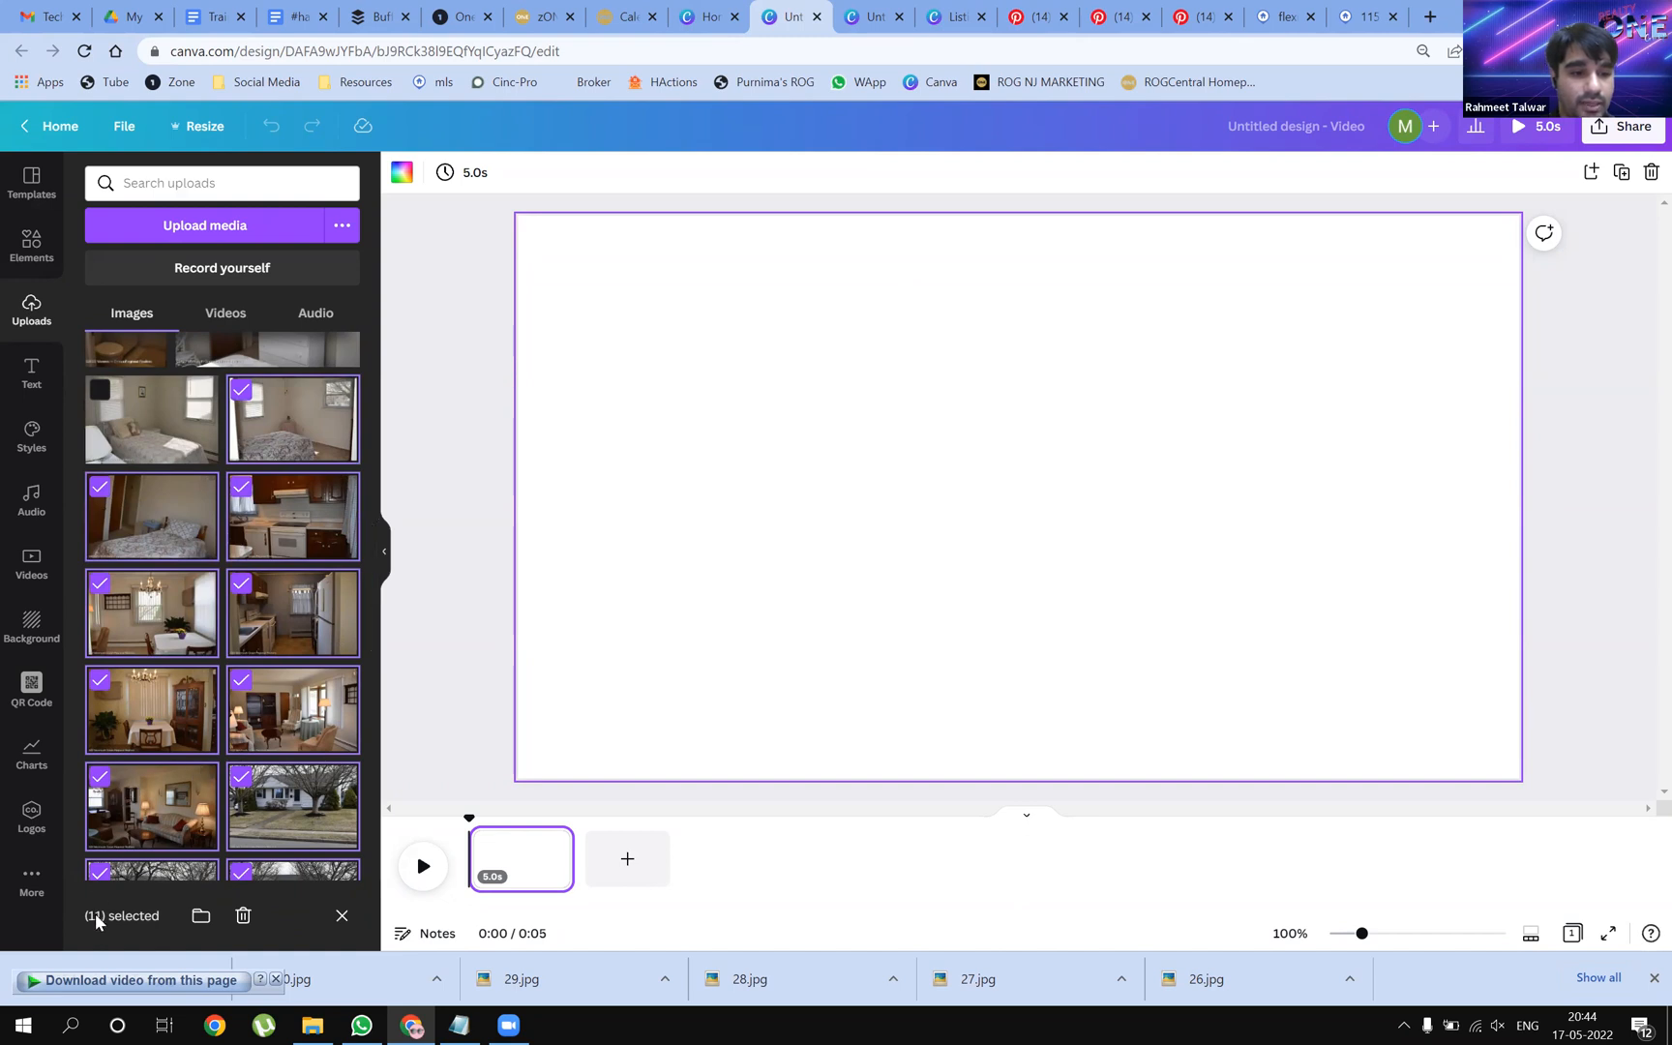
pyautogui.click(339, 916)
pyautogui.click(312, 1024)
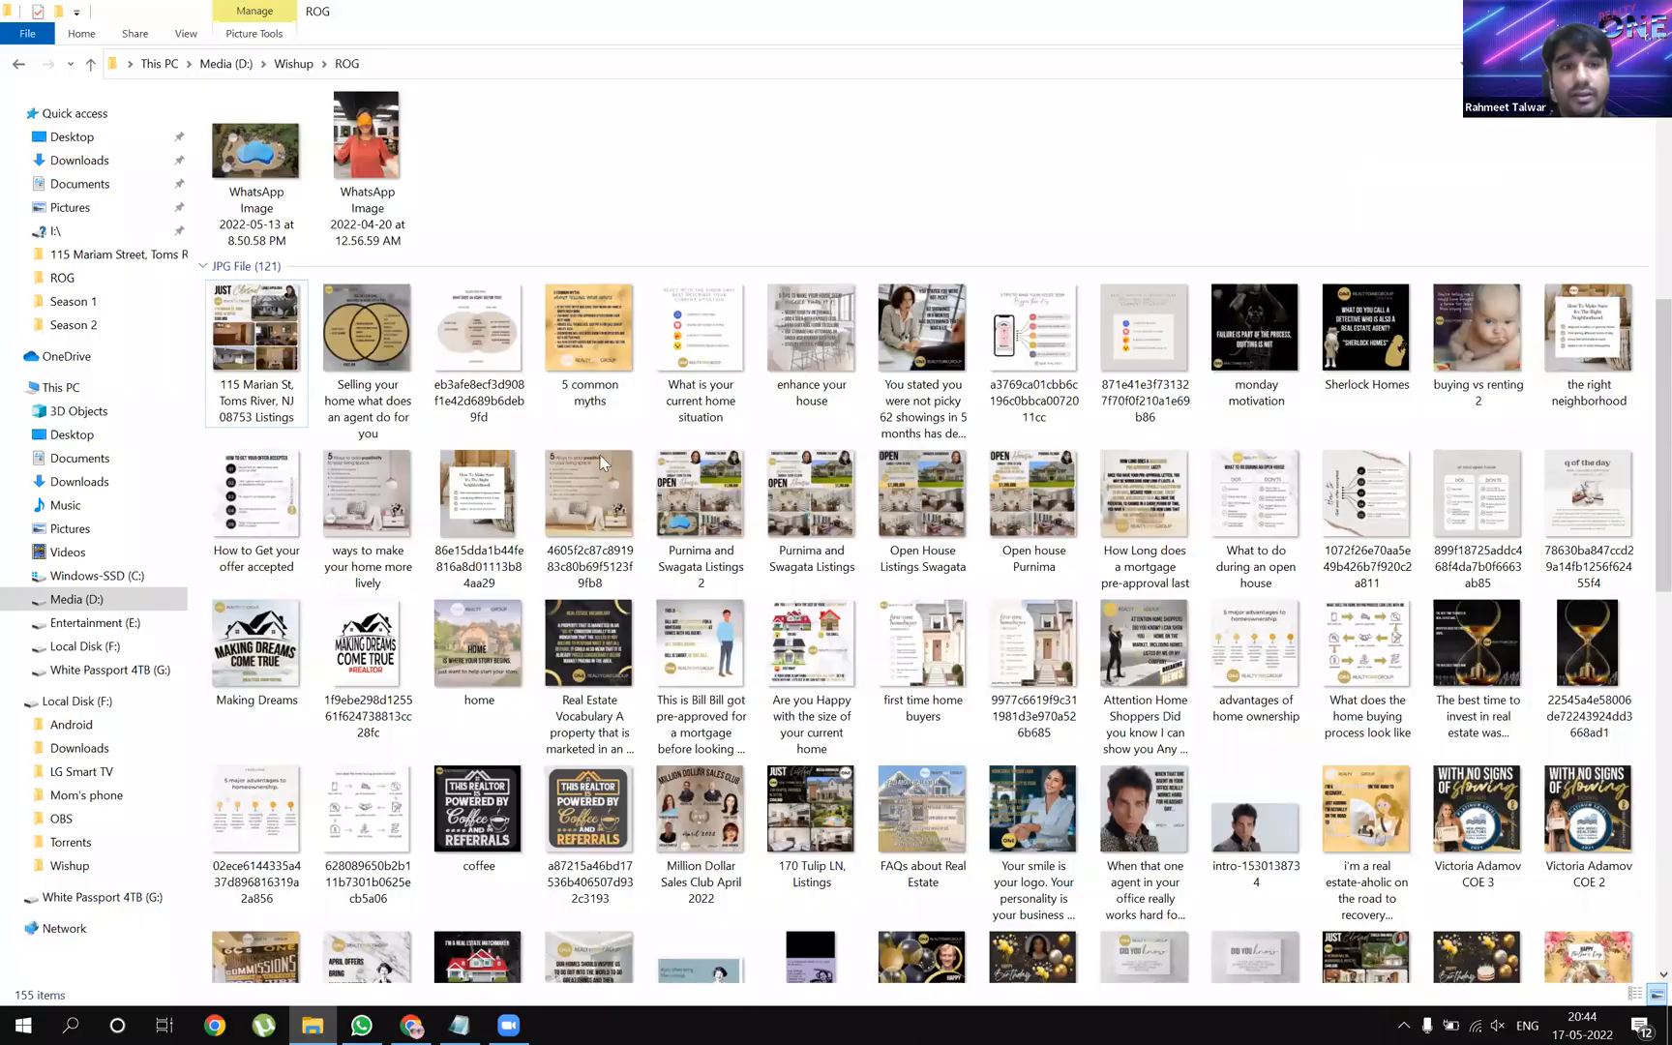
pyautogui.scroll(3, 240, 200)
pyautogui.doubleClick(240, 189)
pyautogui.click(295, 157)
pyautogui.click(295, 146)
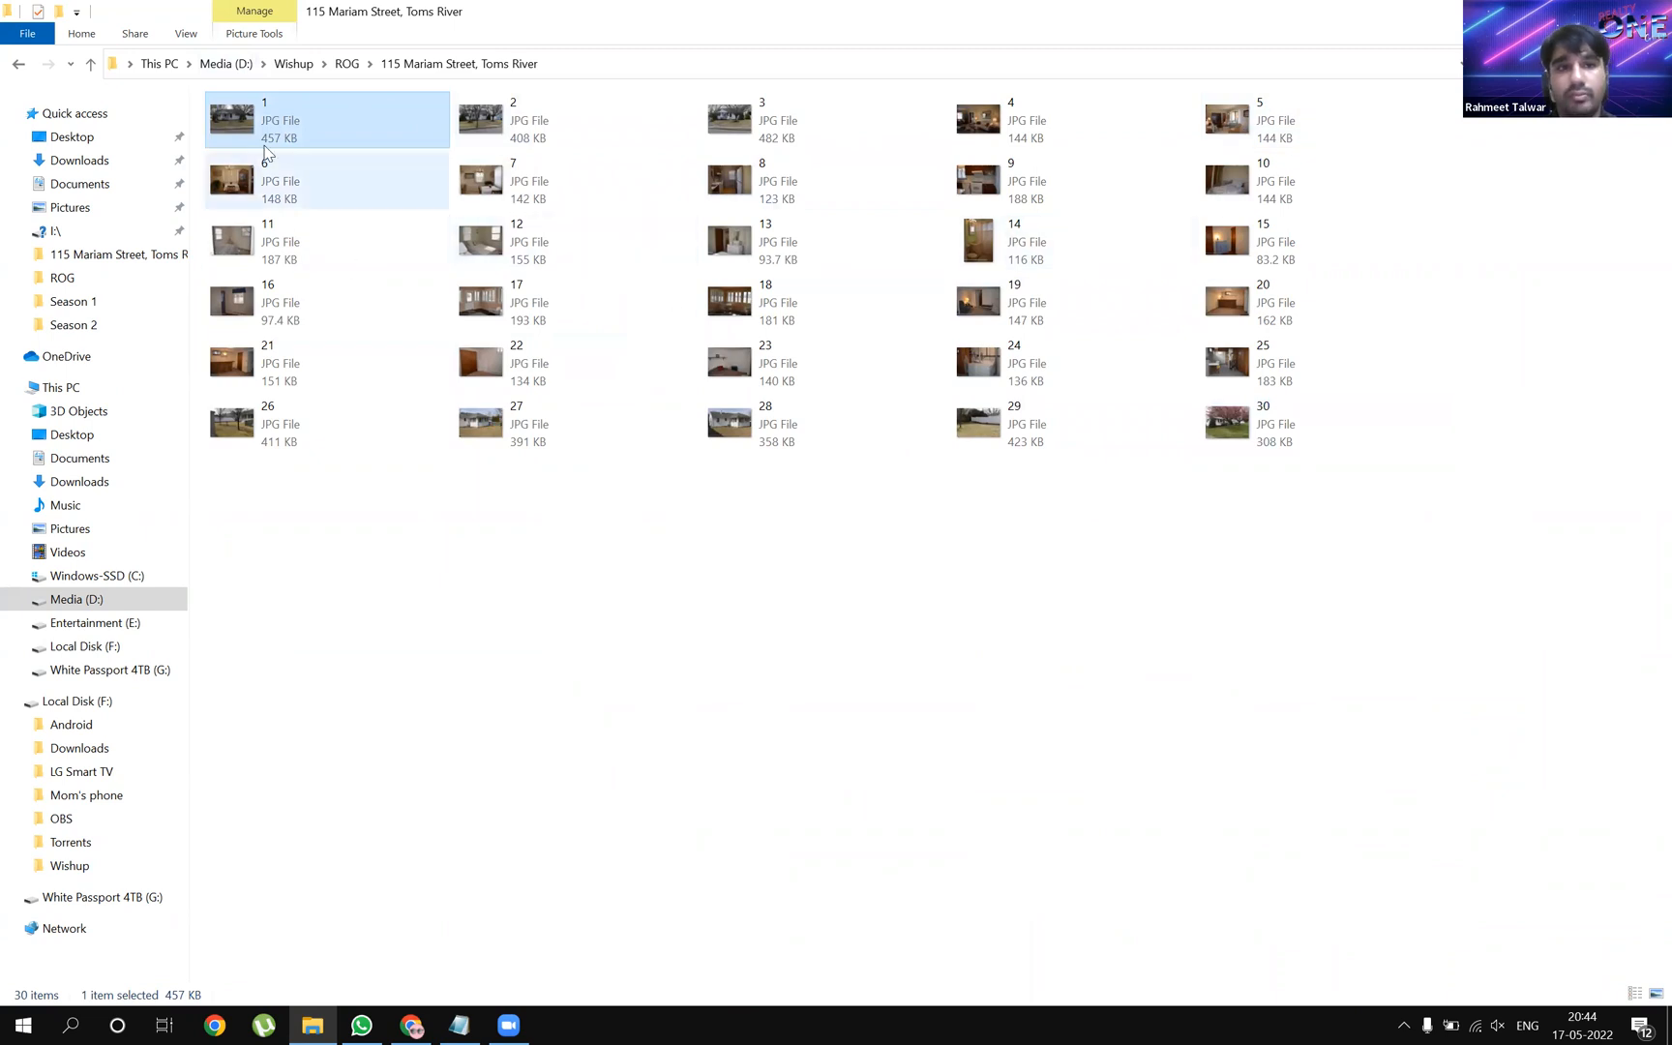
pyautogui.moveTo(242, 138); pyautogui.dragTo(310, 639)
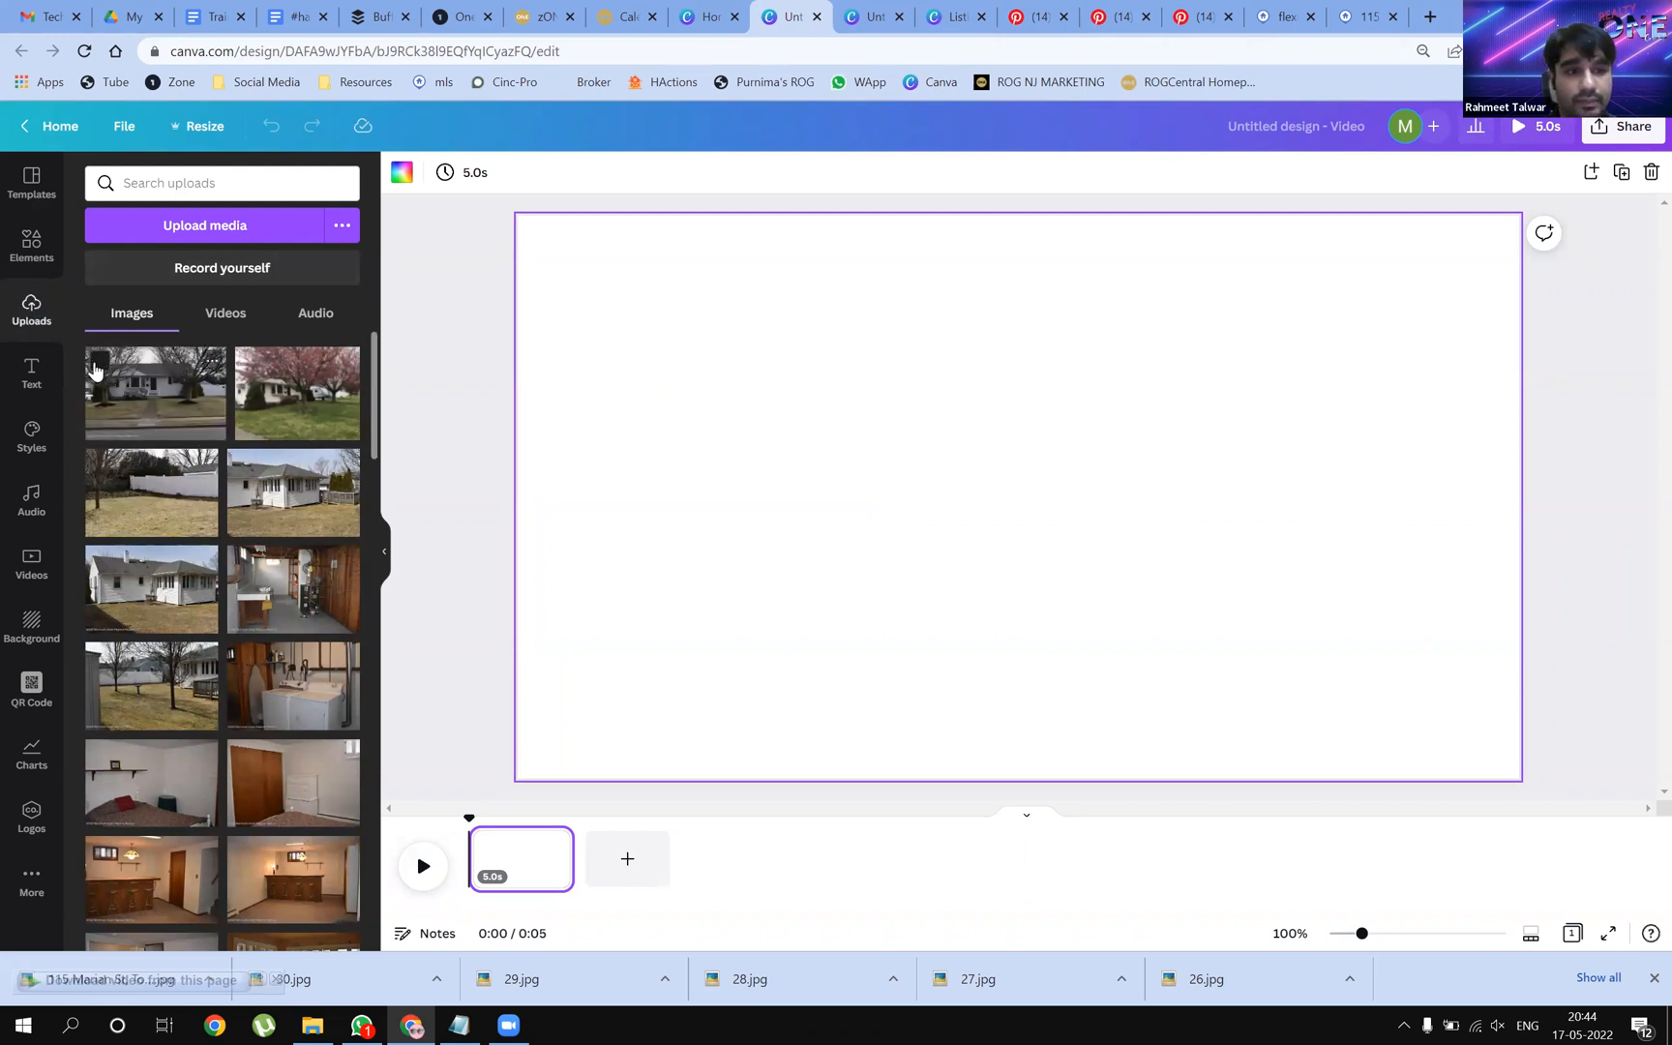
# Delete the first front-of-house photo from Uploads
pyautogui.click(97, 366)
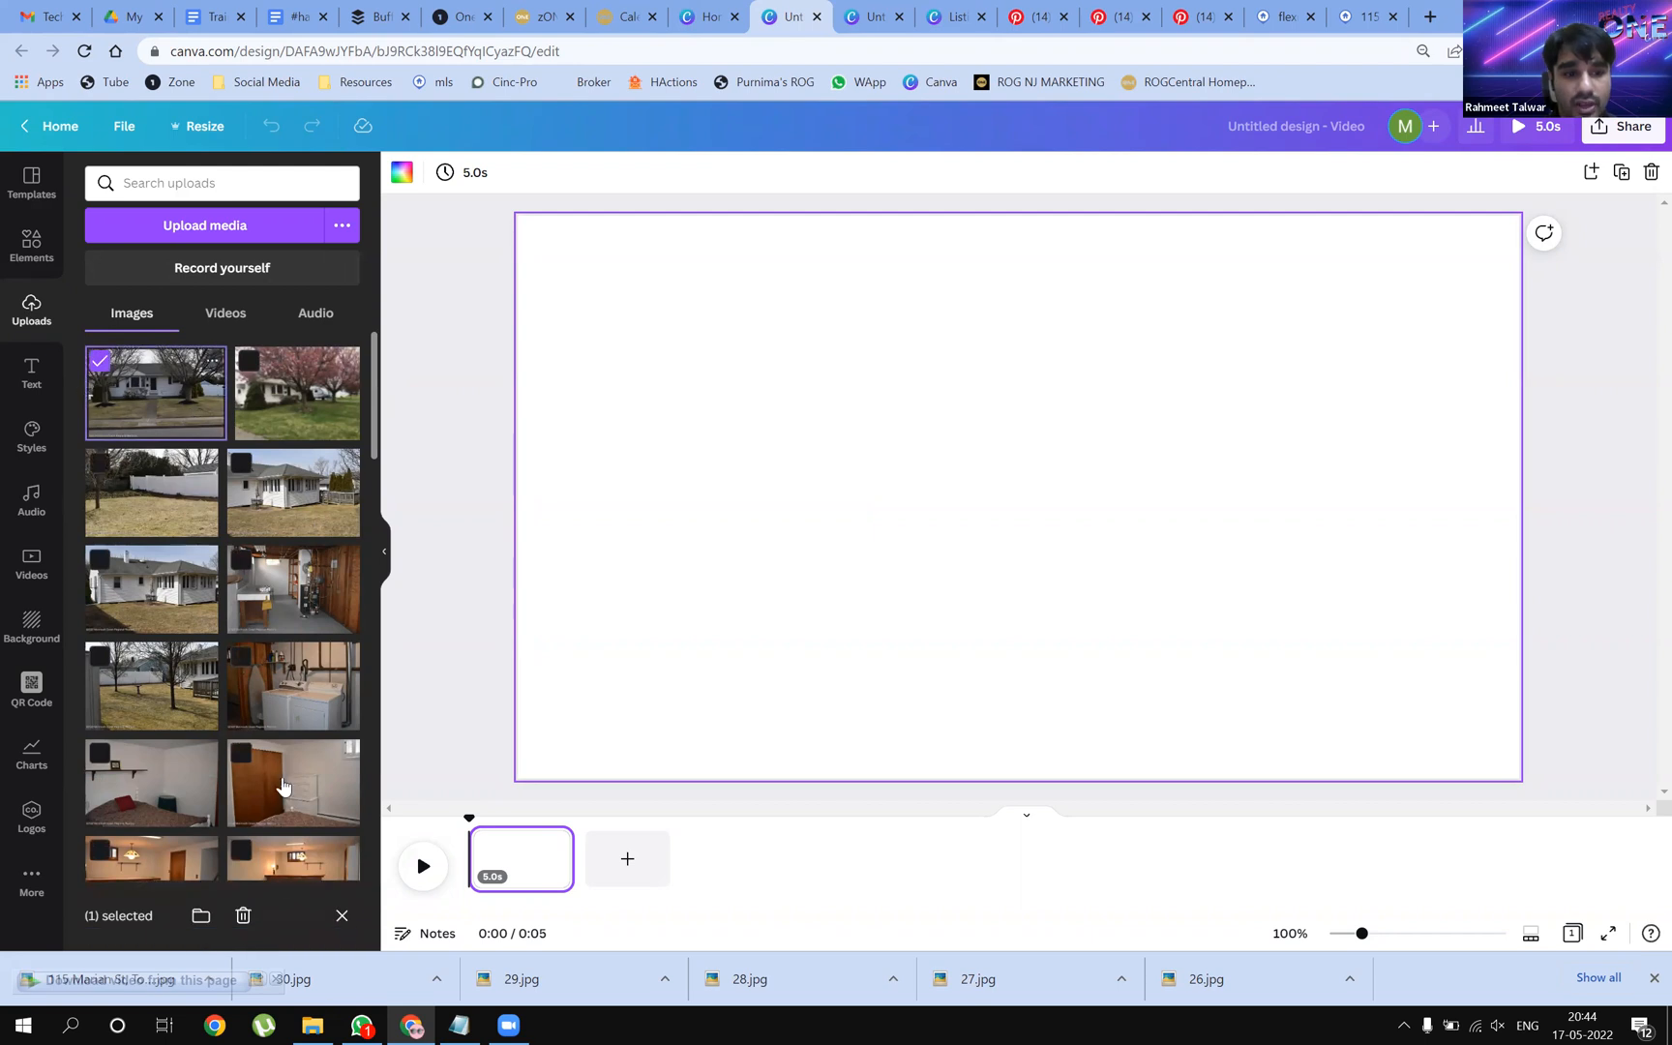
pyautogui.click(243, 916)
pyautogui.click(999, 568)
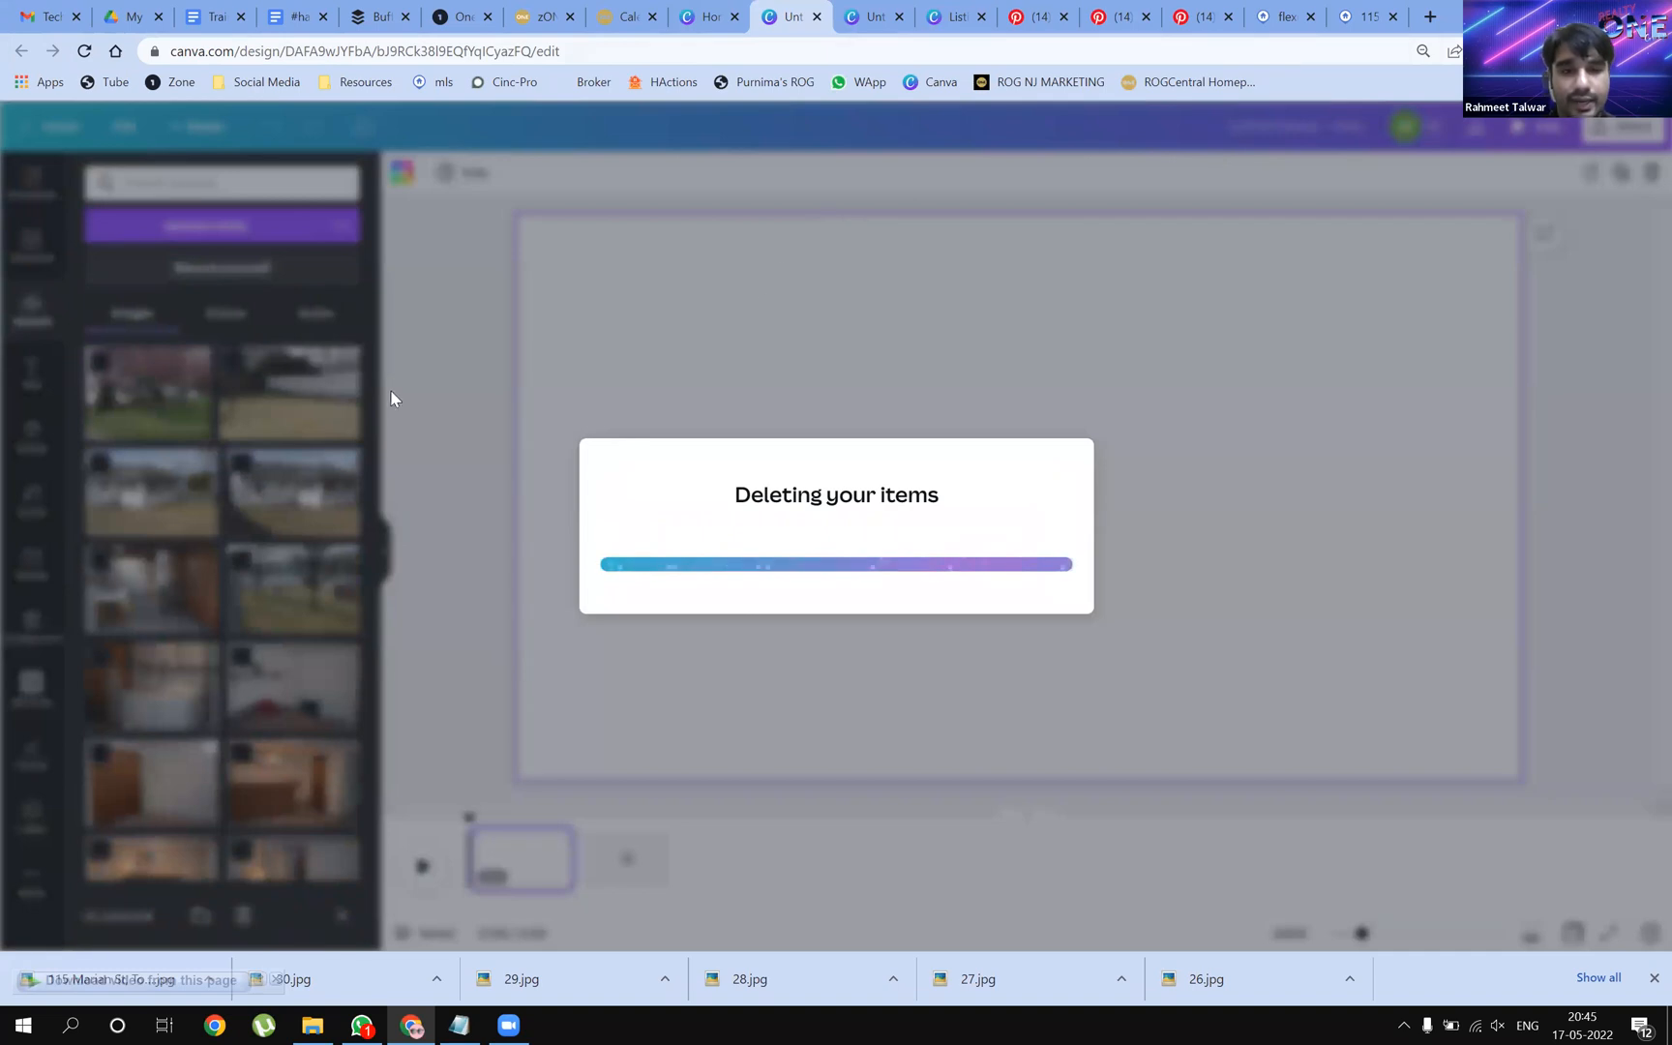
# Fill page 1 with the photo of the house behind bare trees
pyautogui.scroll(-10, 235, 545)
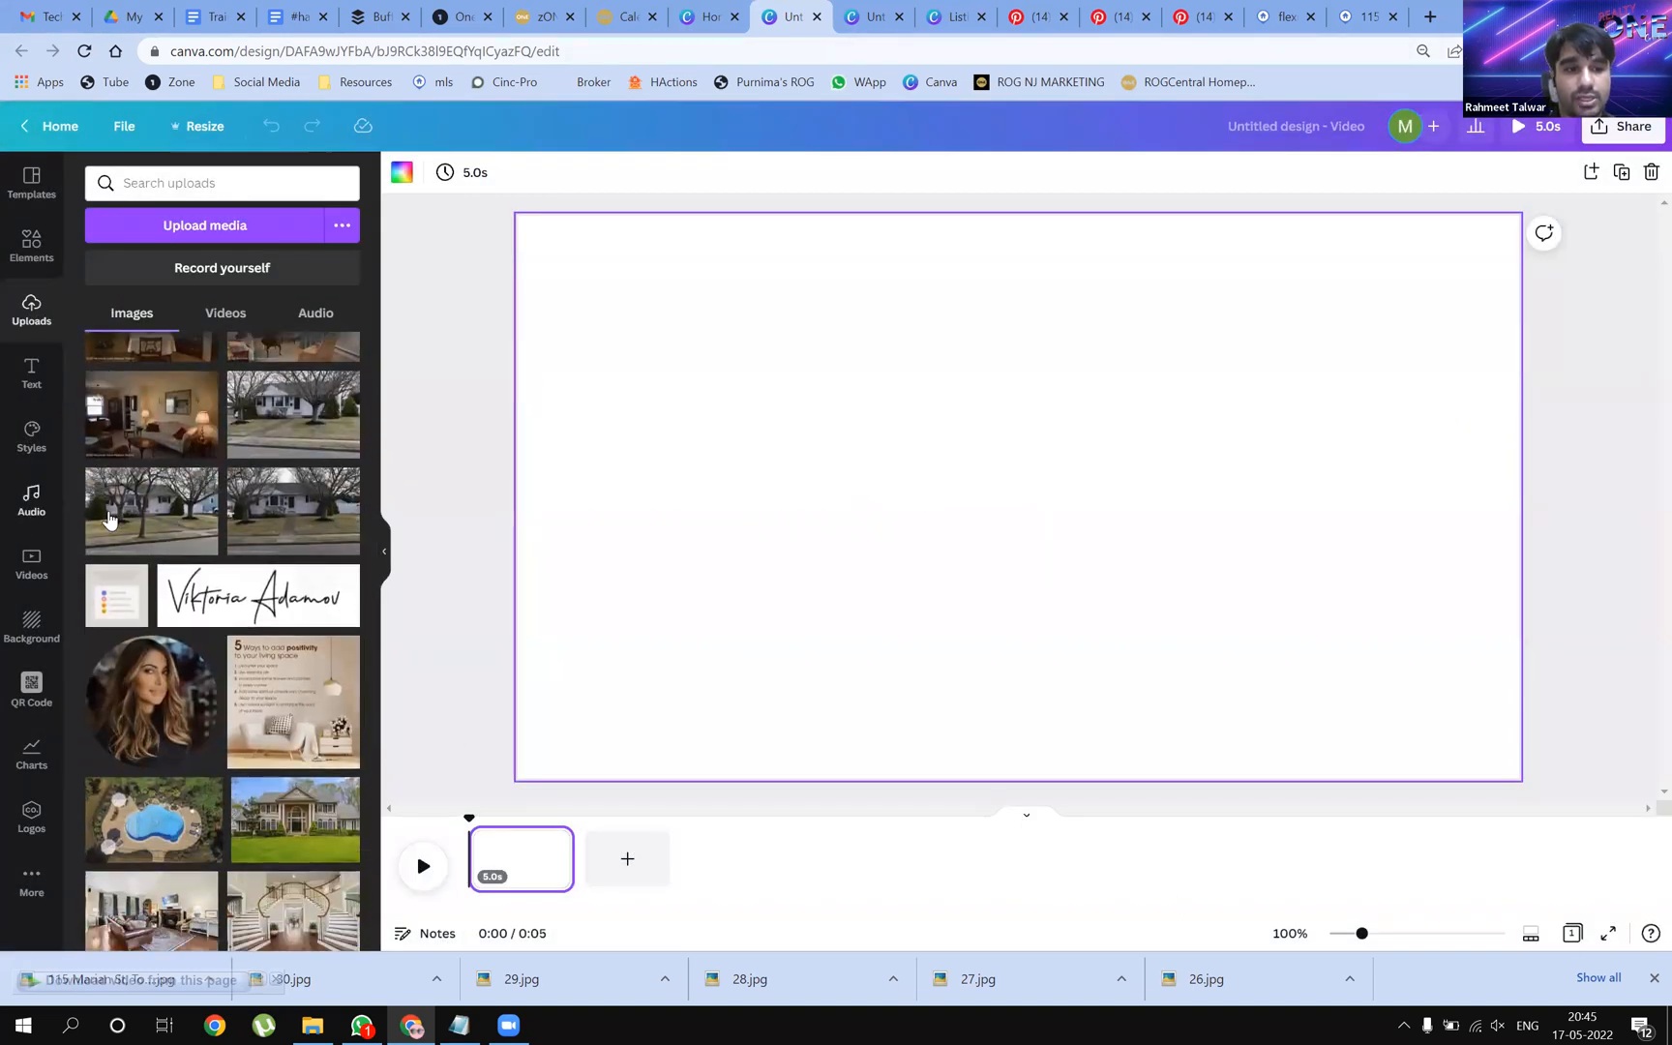
pyautogui.scroll(1, 145, 484)
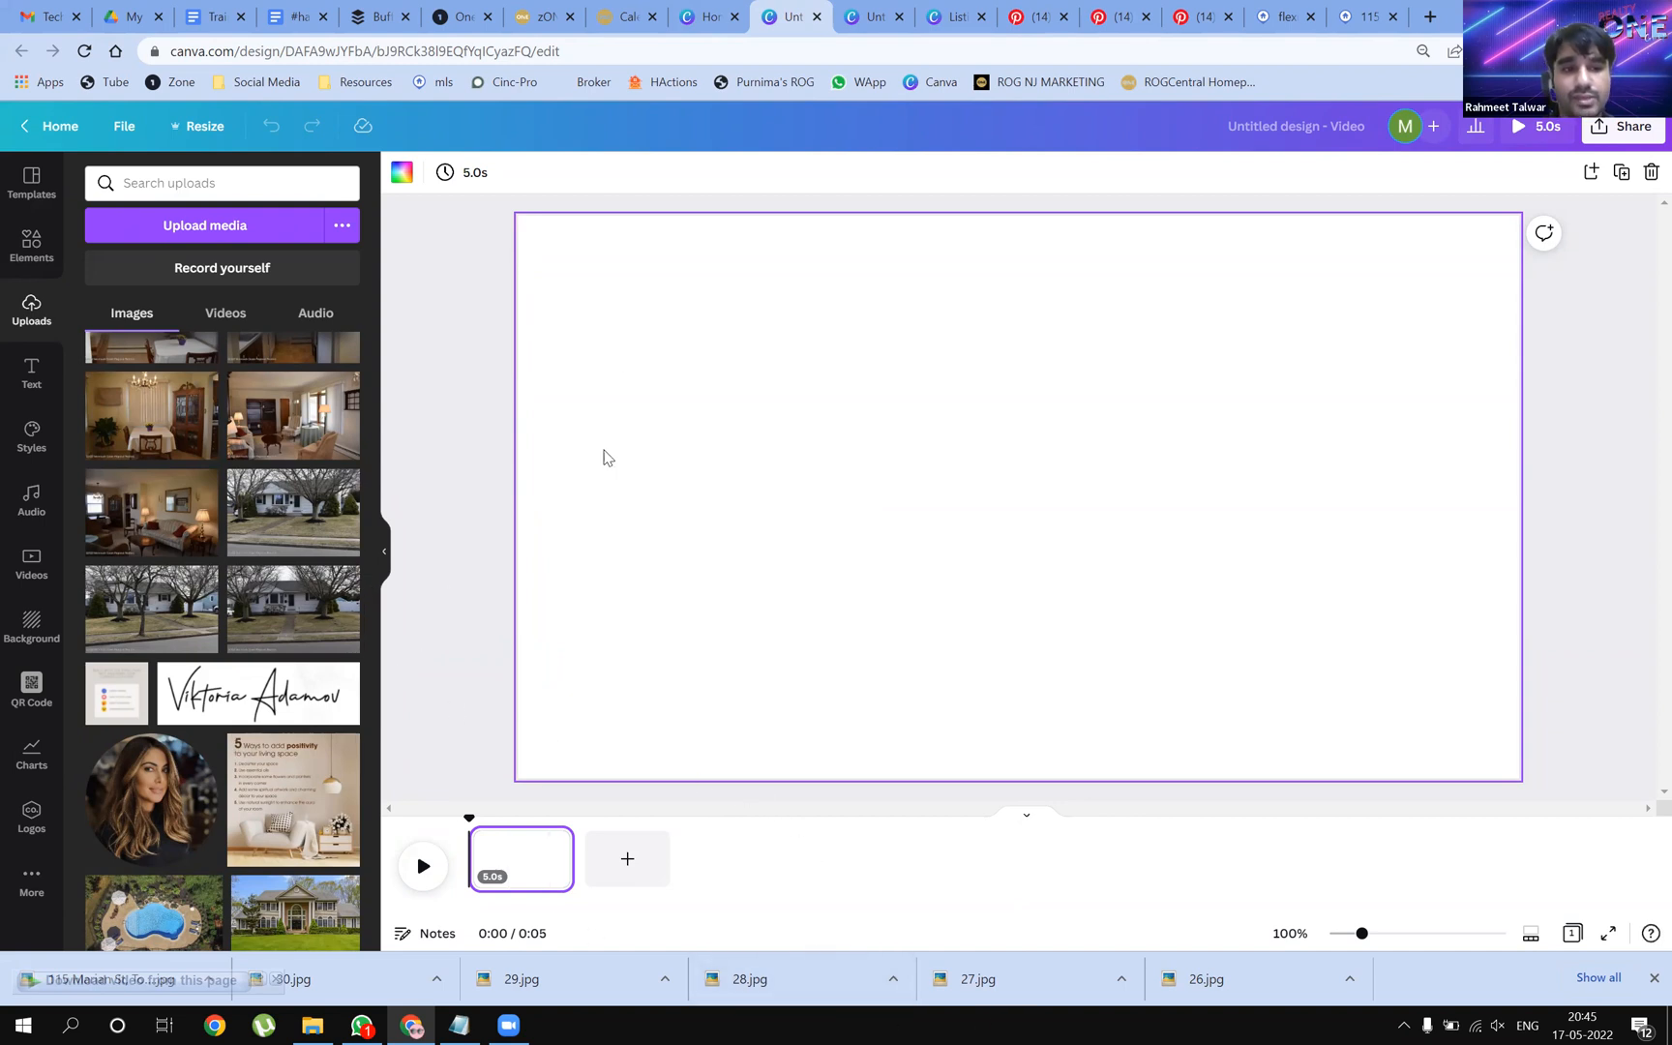
pyautogui.moveTo(145, 634); pyautogui.dragTo(533, 496)
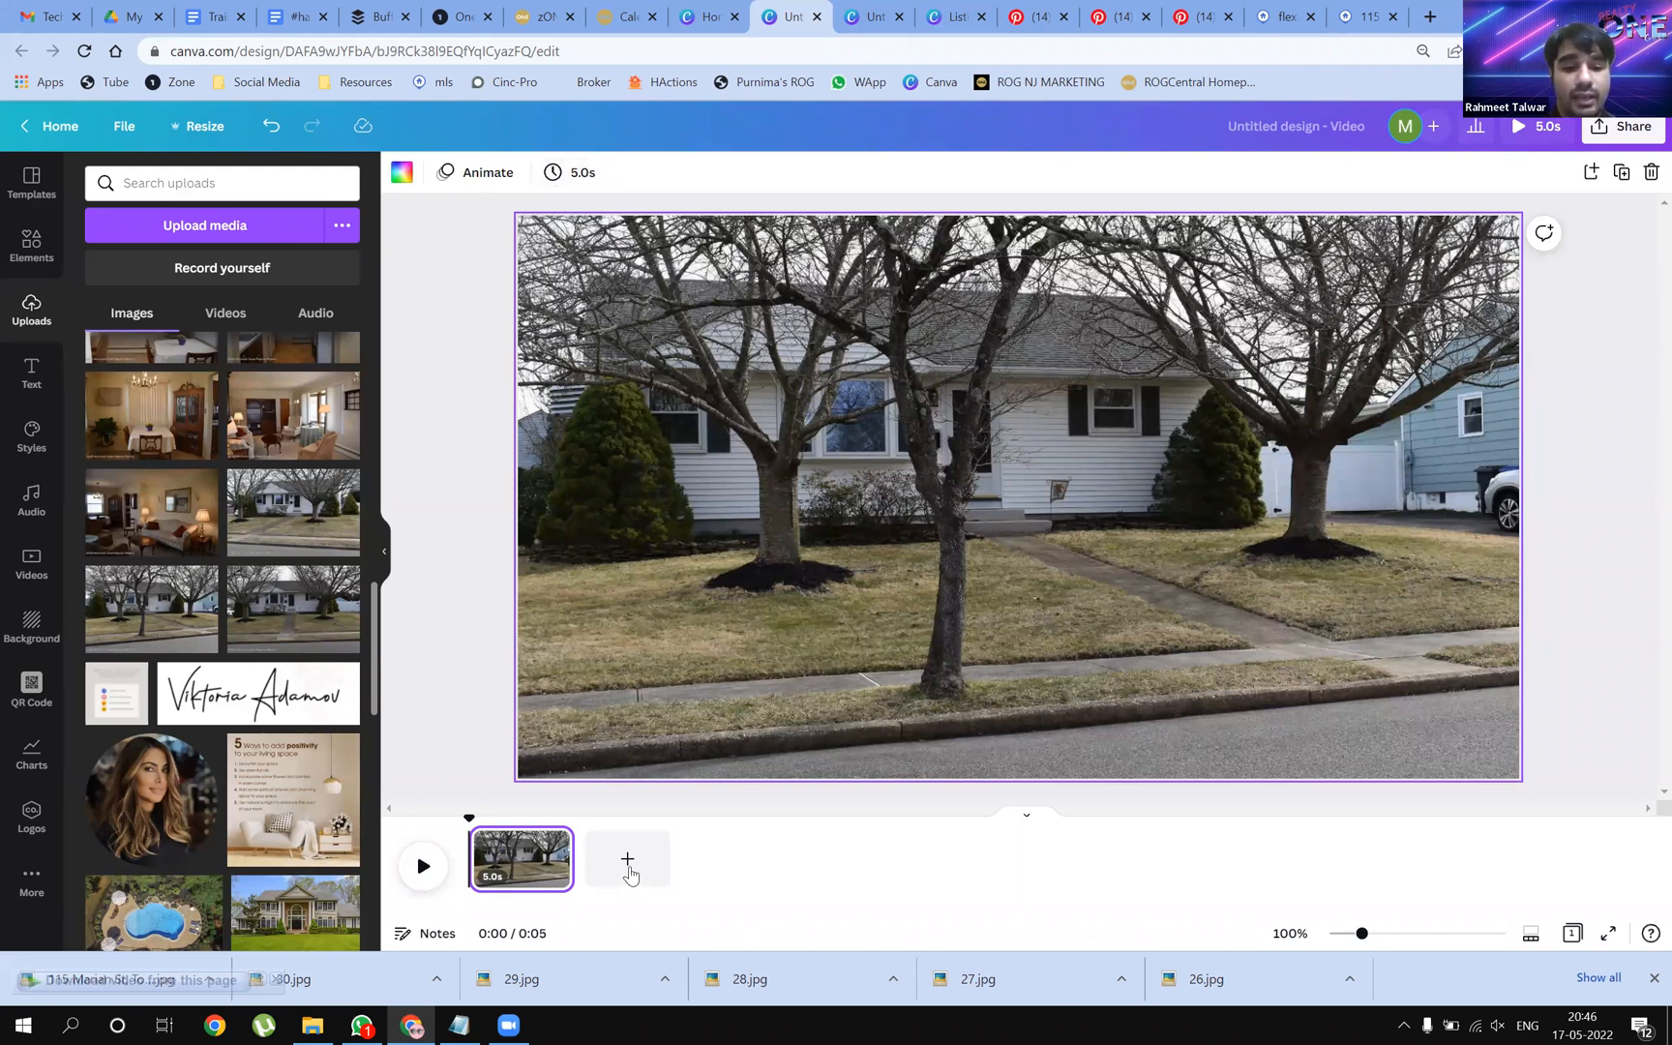
# Add a blank 5-second page 2, bringing the video to 10 seconds
pyautogui.click(628, 871)
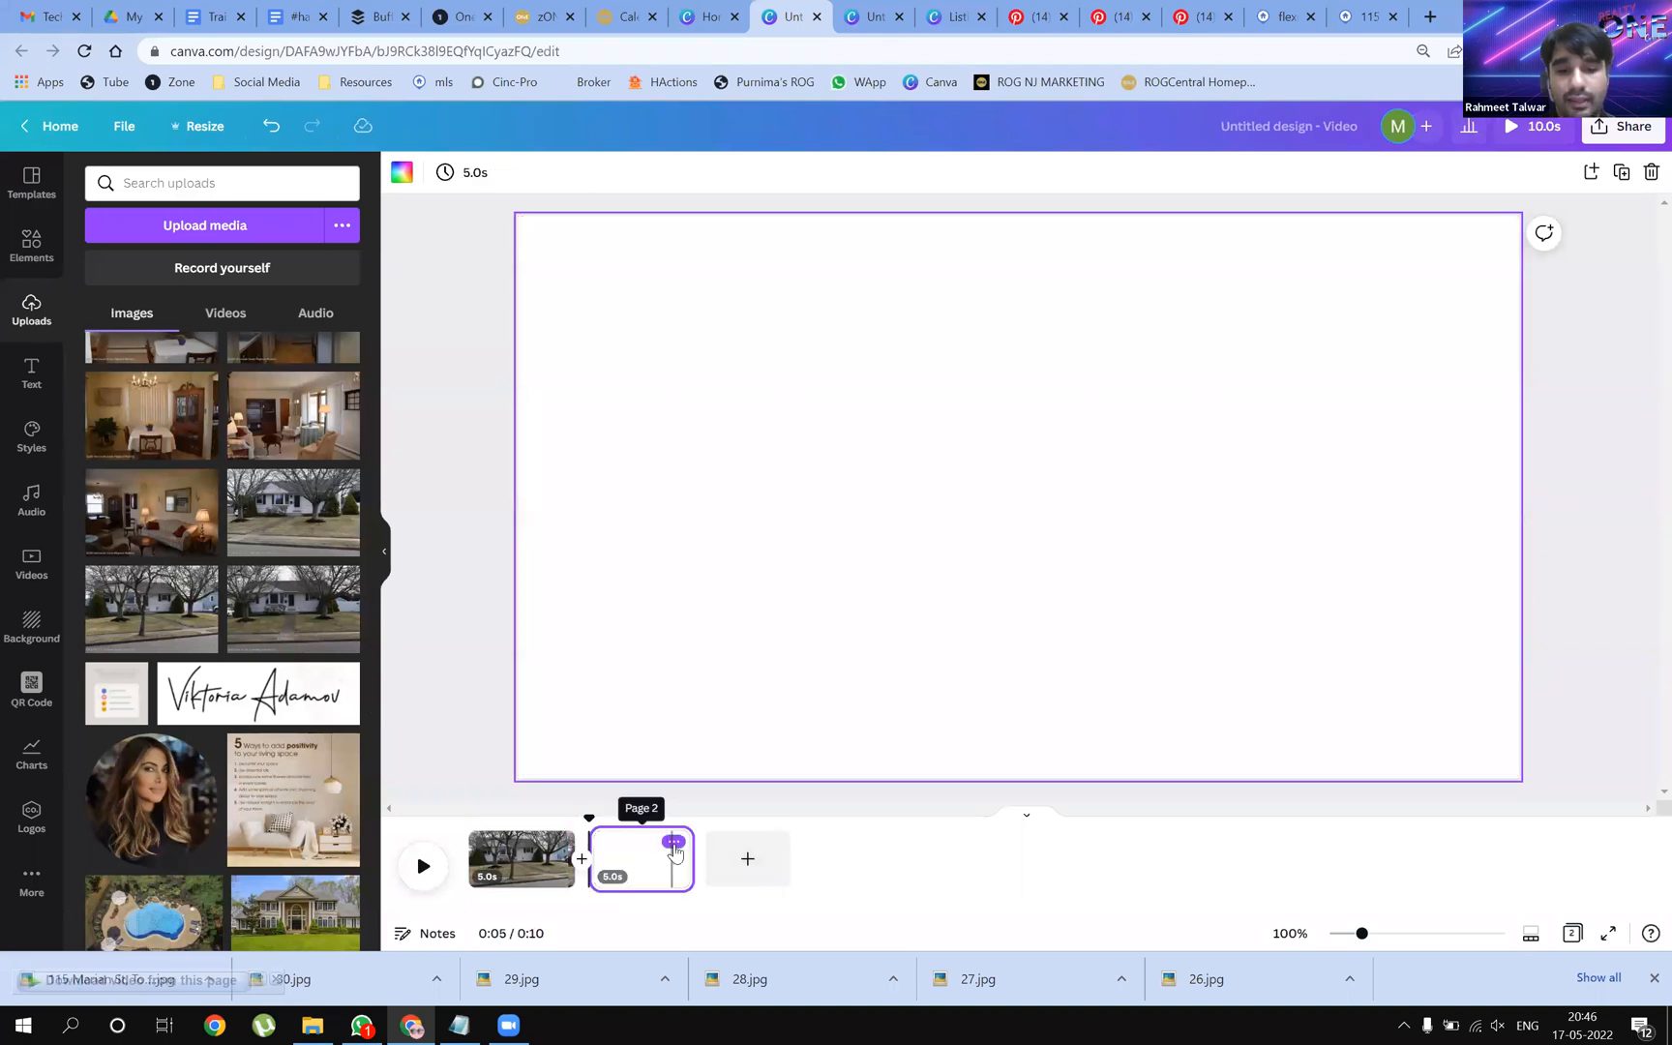
pyautogui.click(675, 843)
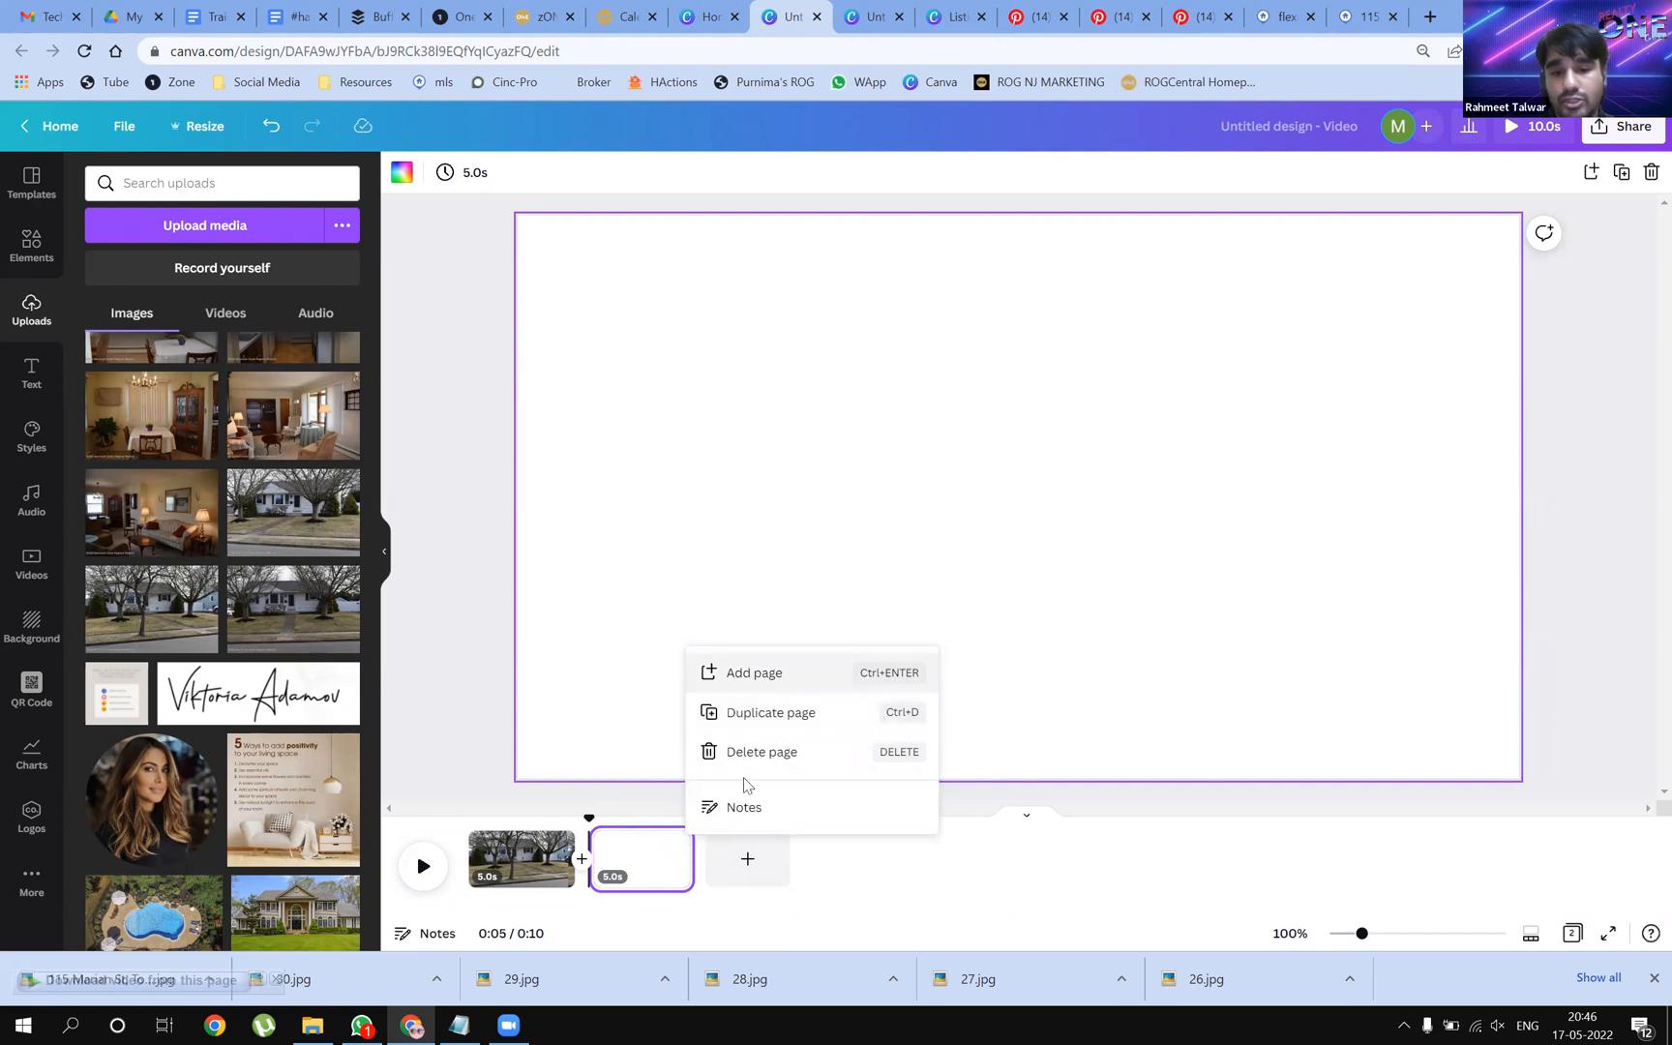
pyautogui.click(922, 888)
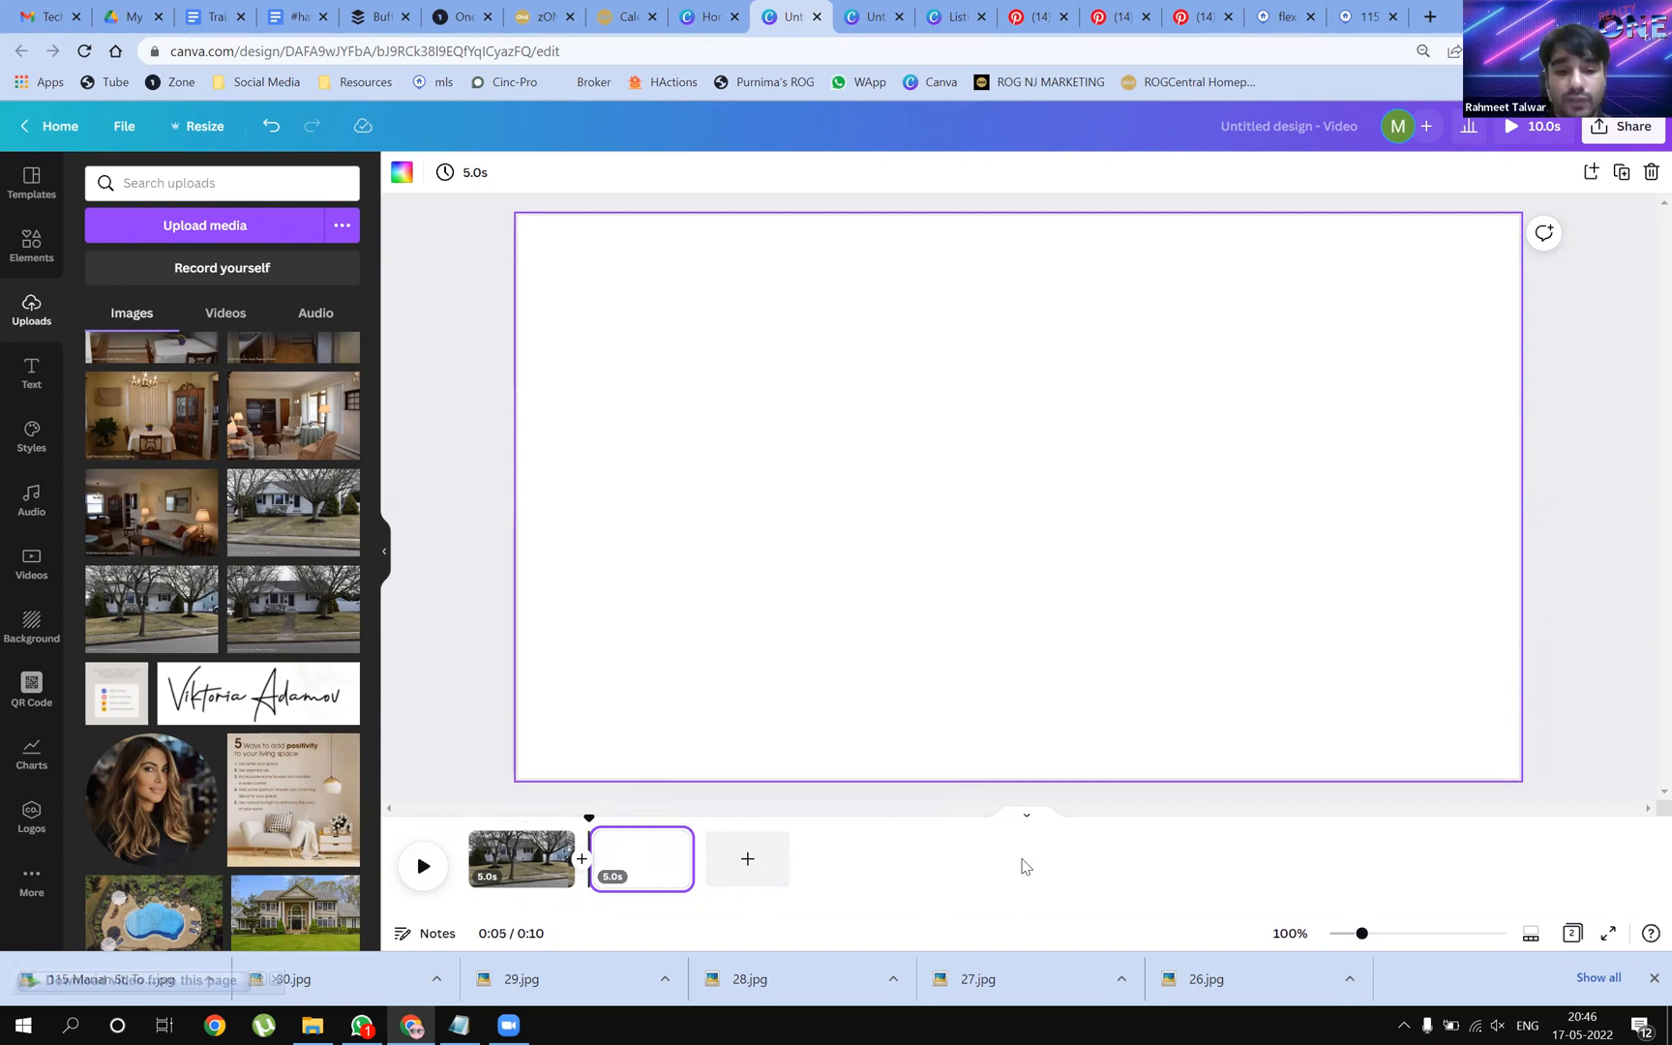
pyautogui.moveTo(277, 902)
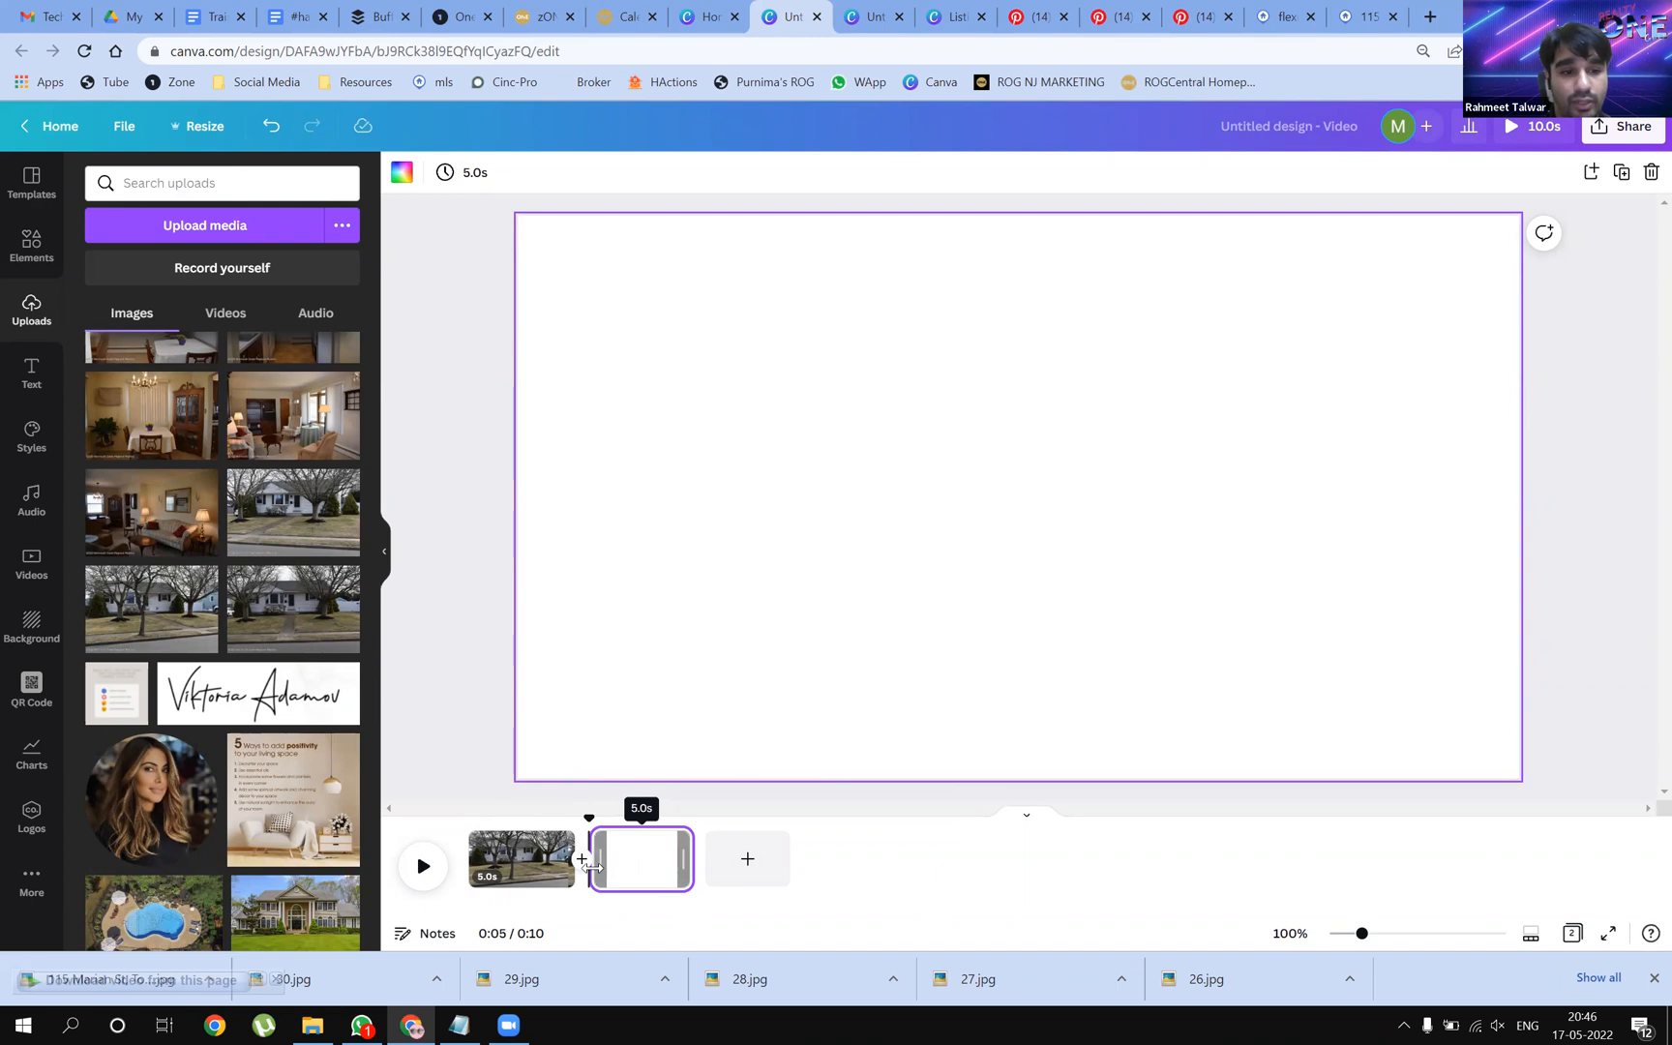
# Fill pages 2–3 with house photos and add pages 4–6 with living and dining-room photos
pyautogui.moveTo(242, 579); pyautogui.dragTo(585, 556)
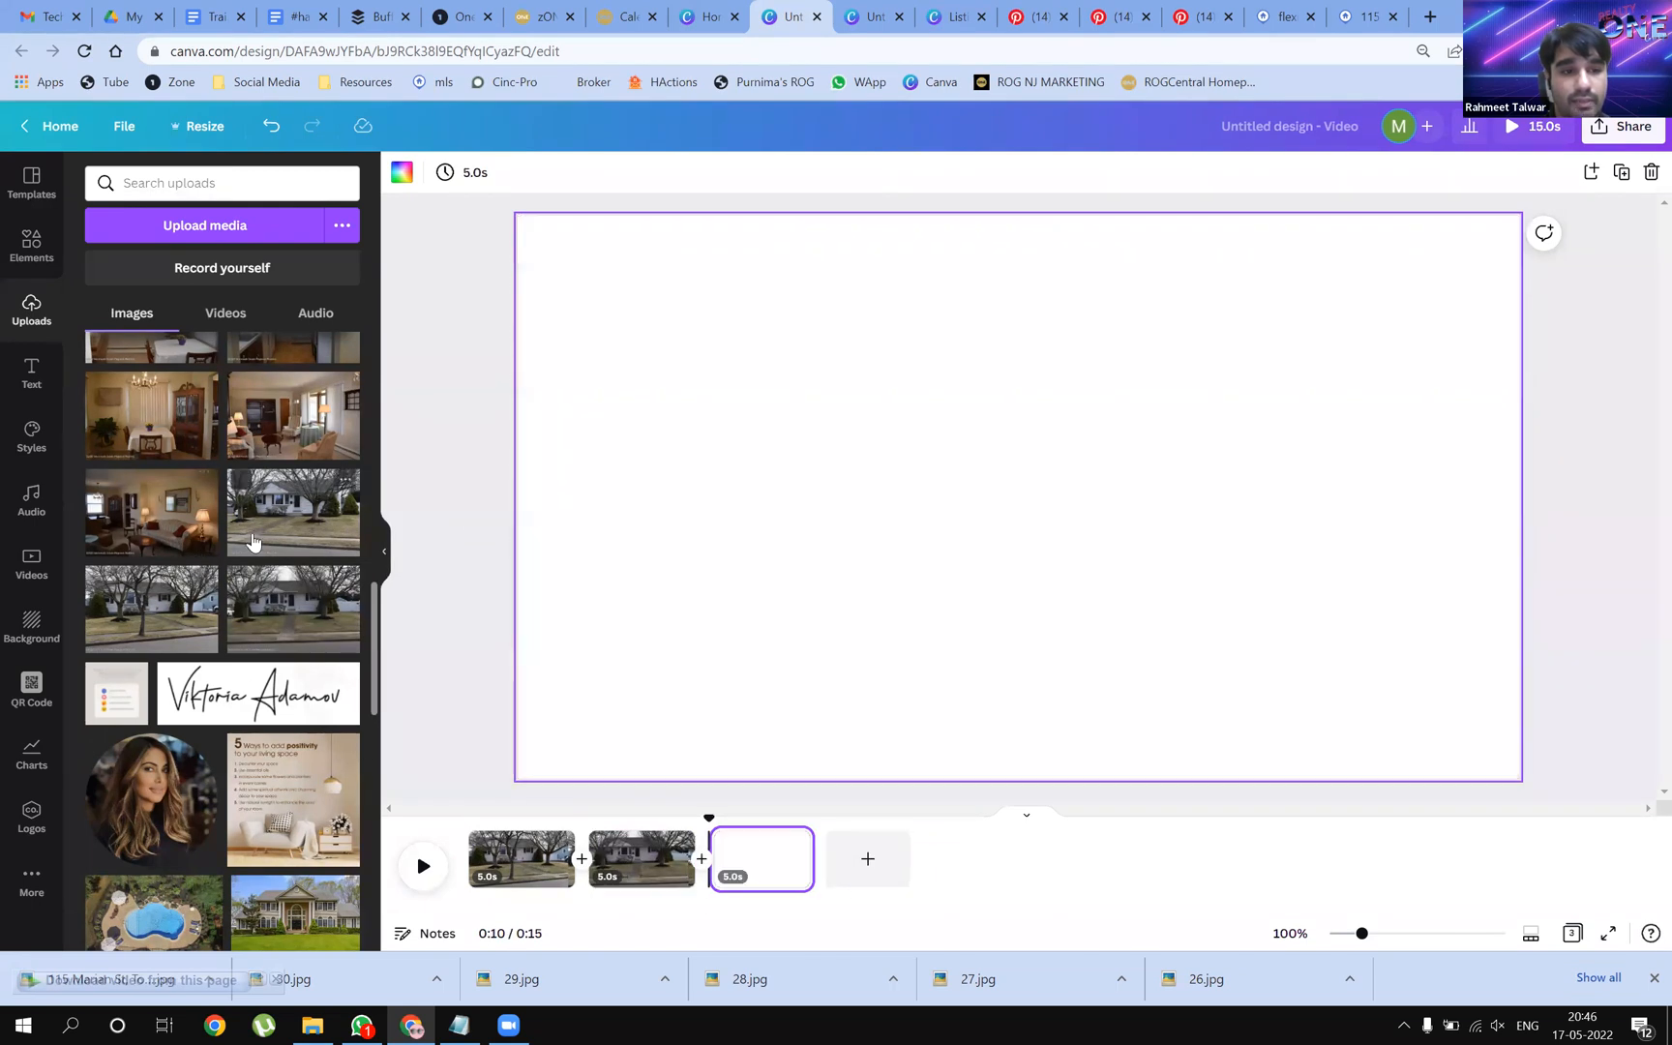
pyautogui.moveTo(257, 542); pyautogui.dragTo(561, 496)
pyautogui.click(868, 858)
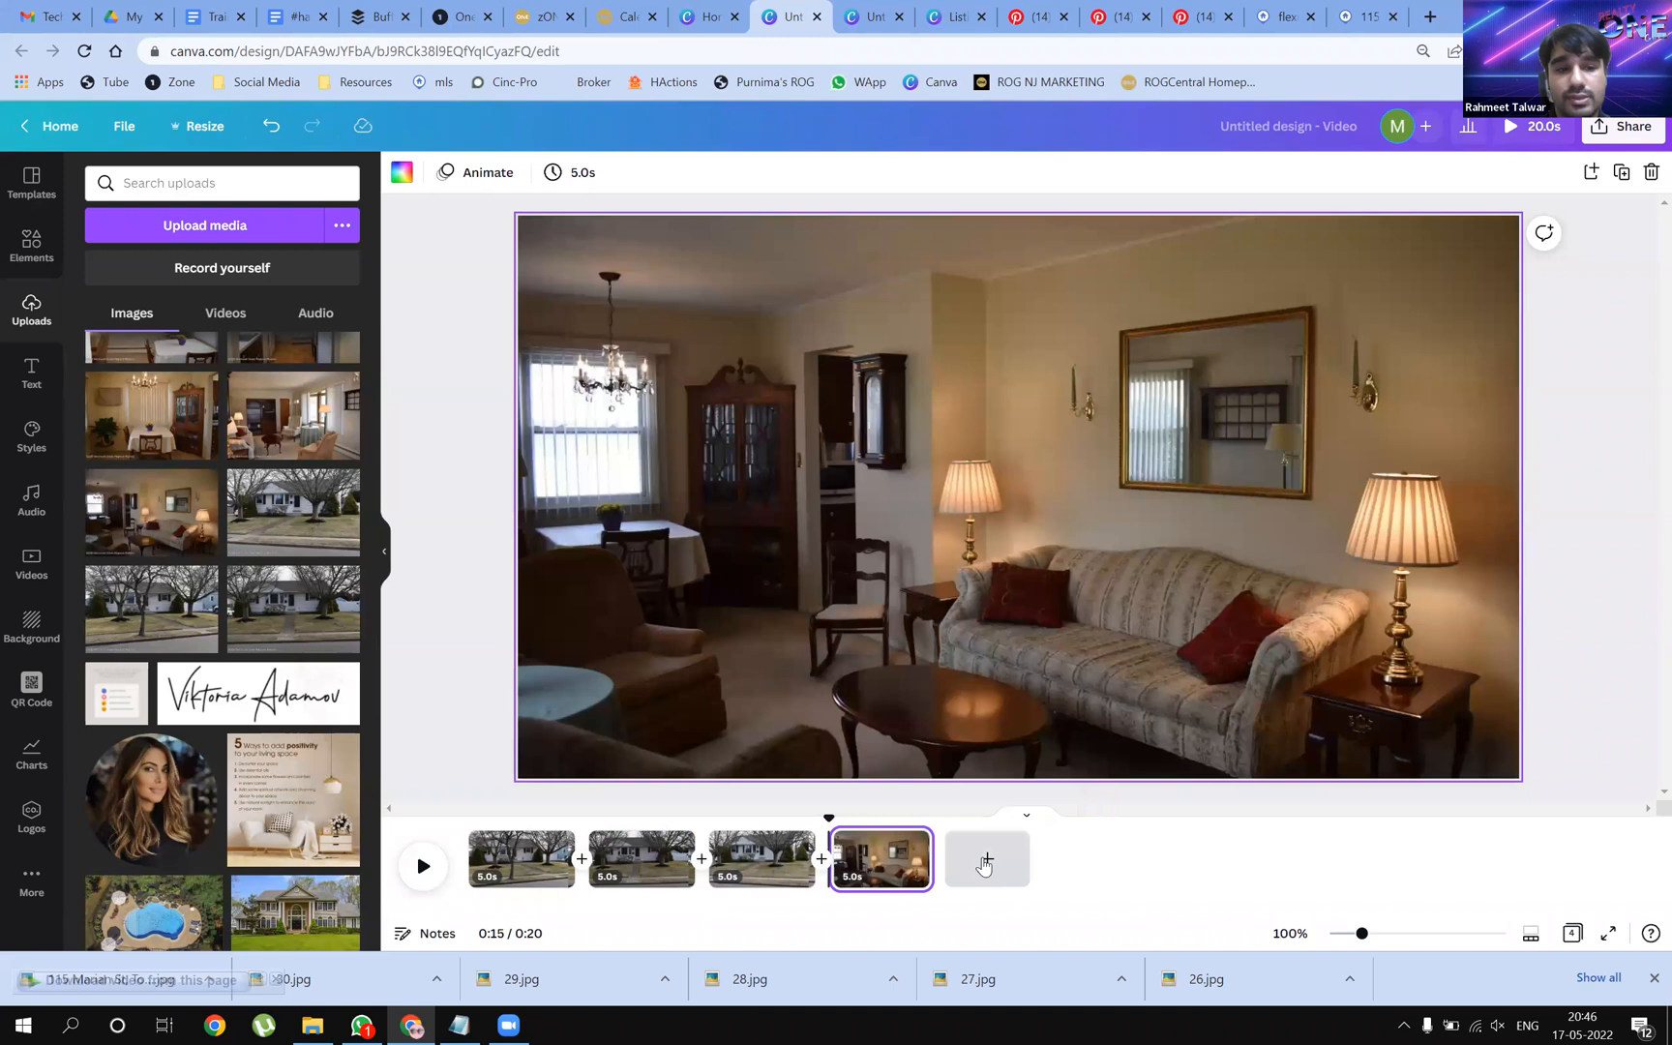
pyautogui.click(985, 859)
pyautogui.scroll(2, 223, 619)
pyautogui.moveTo(294, 615); pyautogui.dragTo(532, 572)
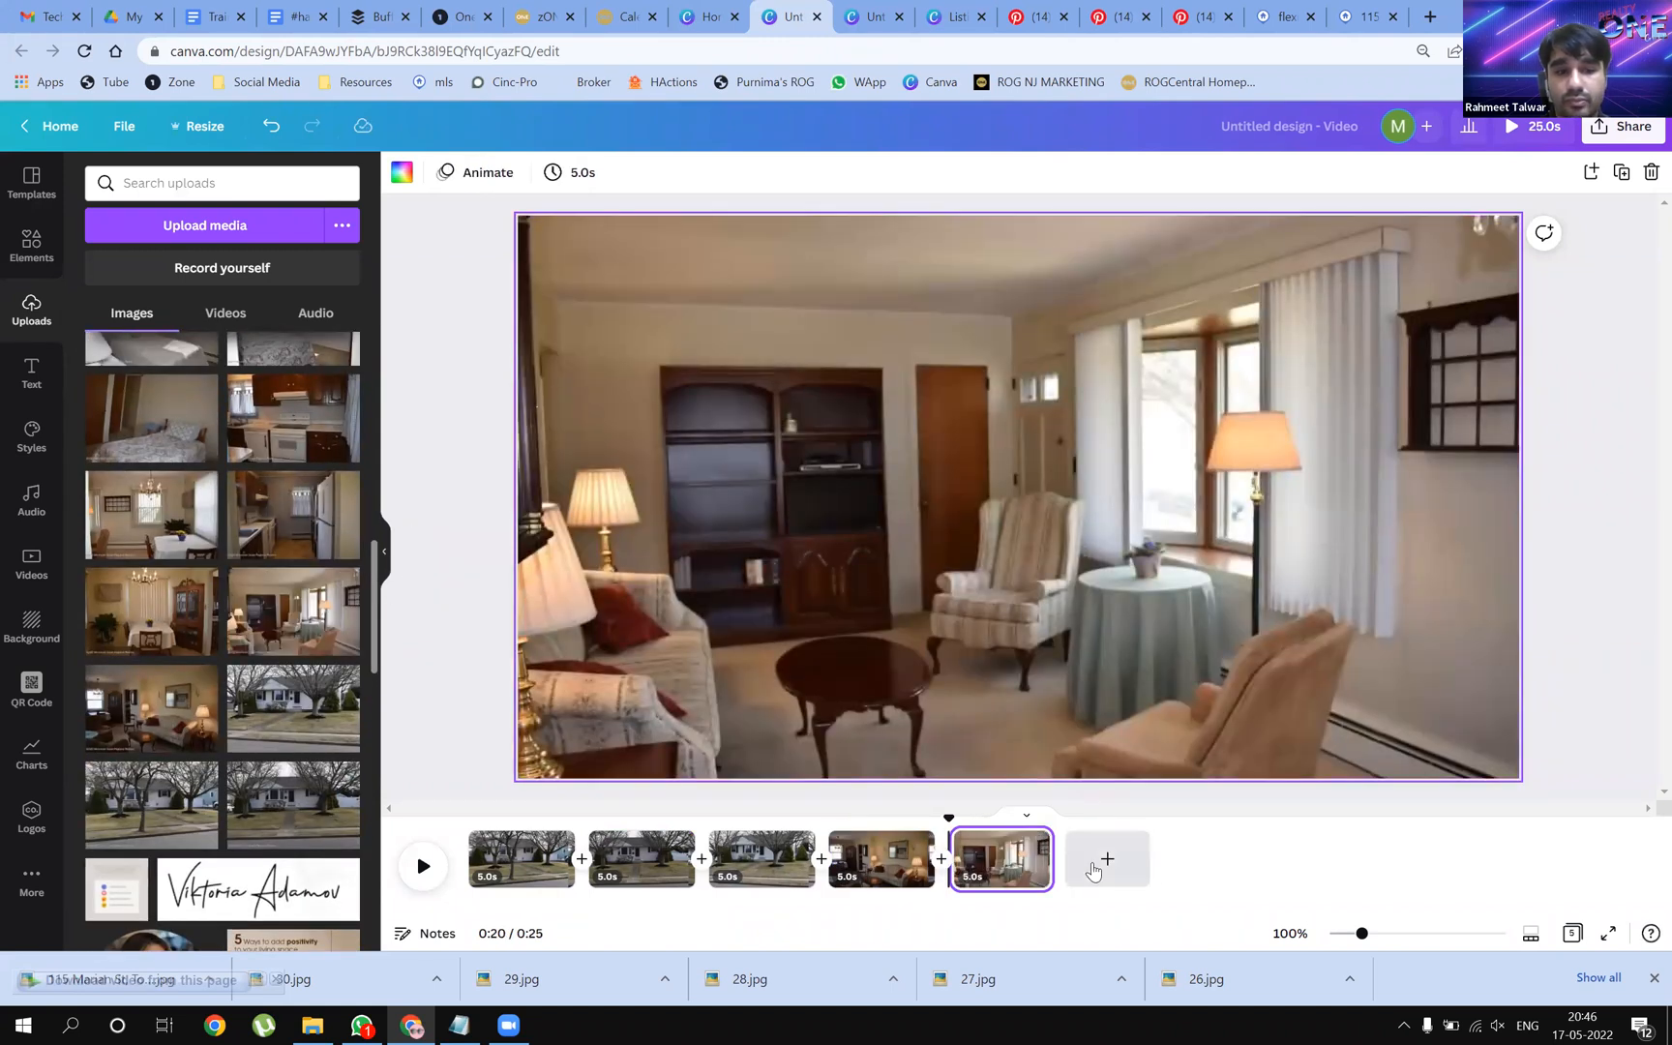
pyautogui.click(1107, 860)
pyautogui.moveTo(152, 611); pyautogui.dragTo(531, 545)
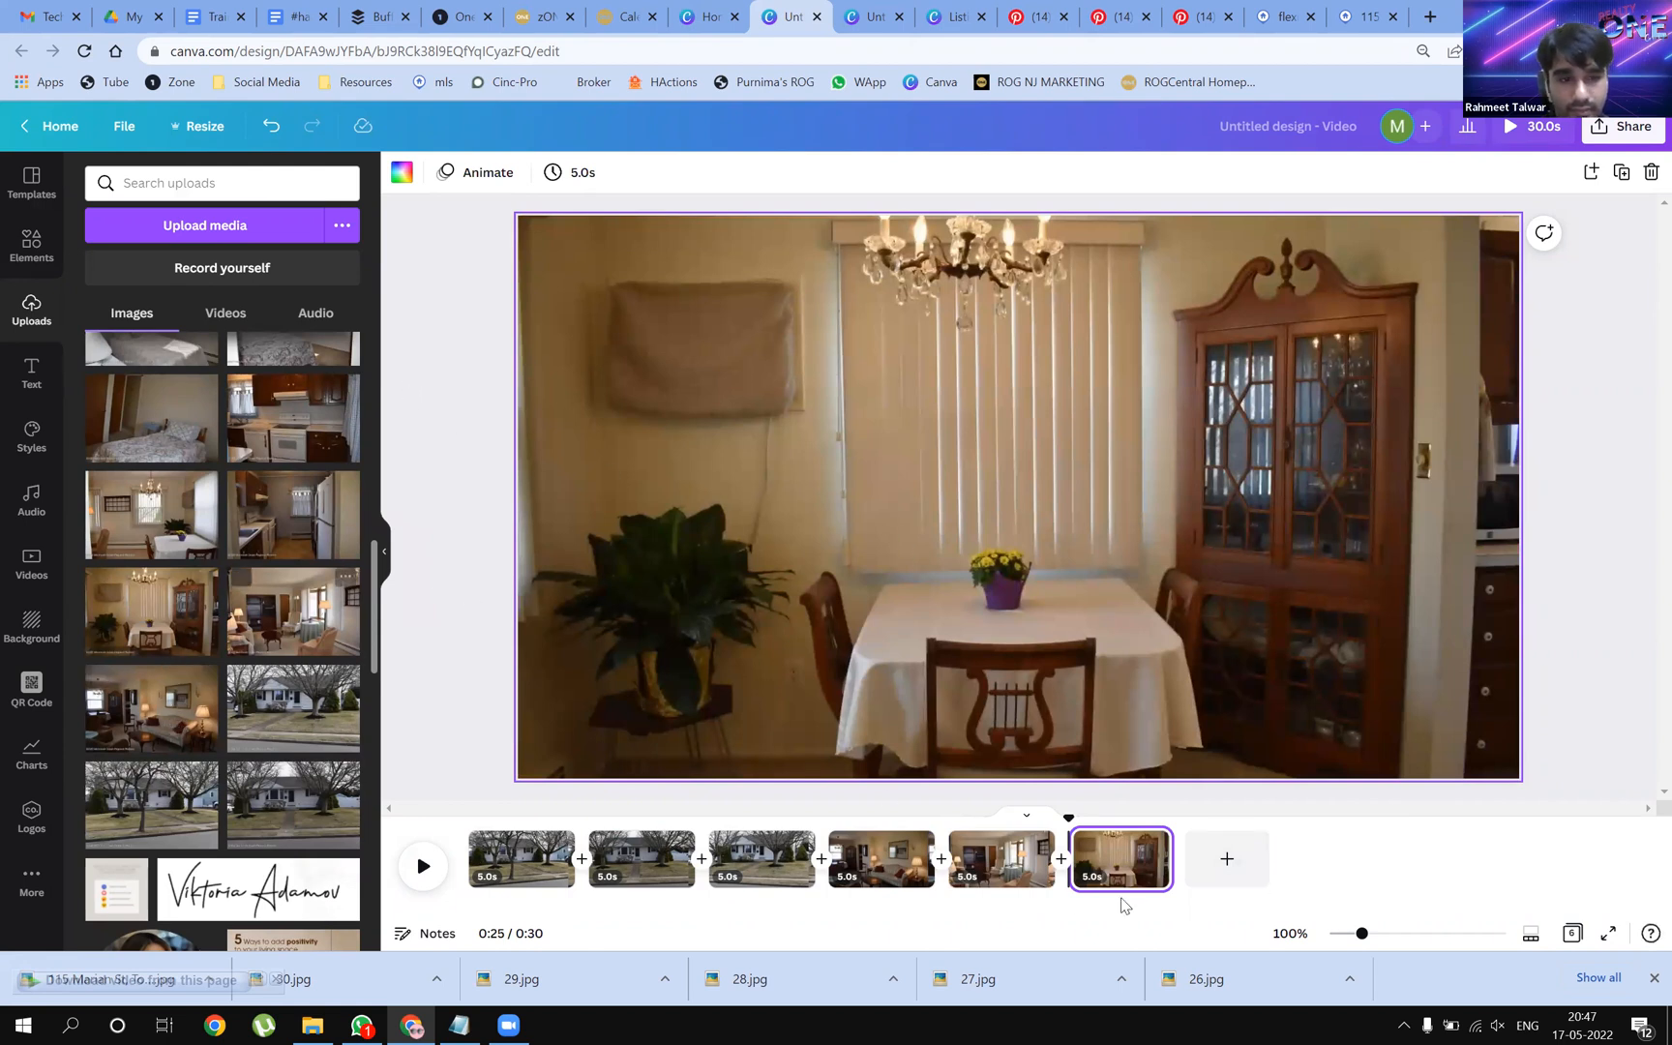
# Add pages 7 and 8 with kitchen and dining-room photos, then a blank ninth page
pyautogui.click(1227, 858)
pyautogui.moveTo(279, 513); pyautogui.dragTo(600, 503)
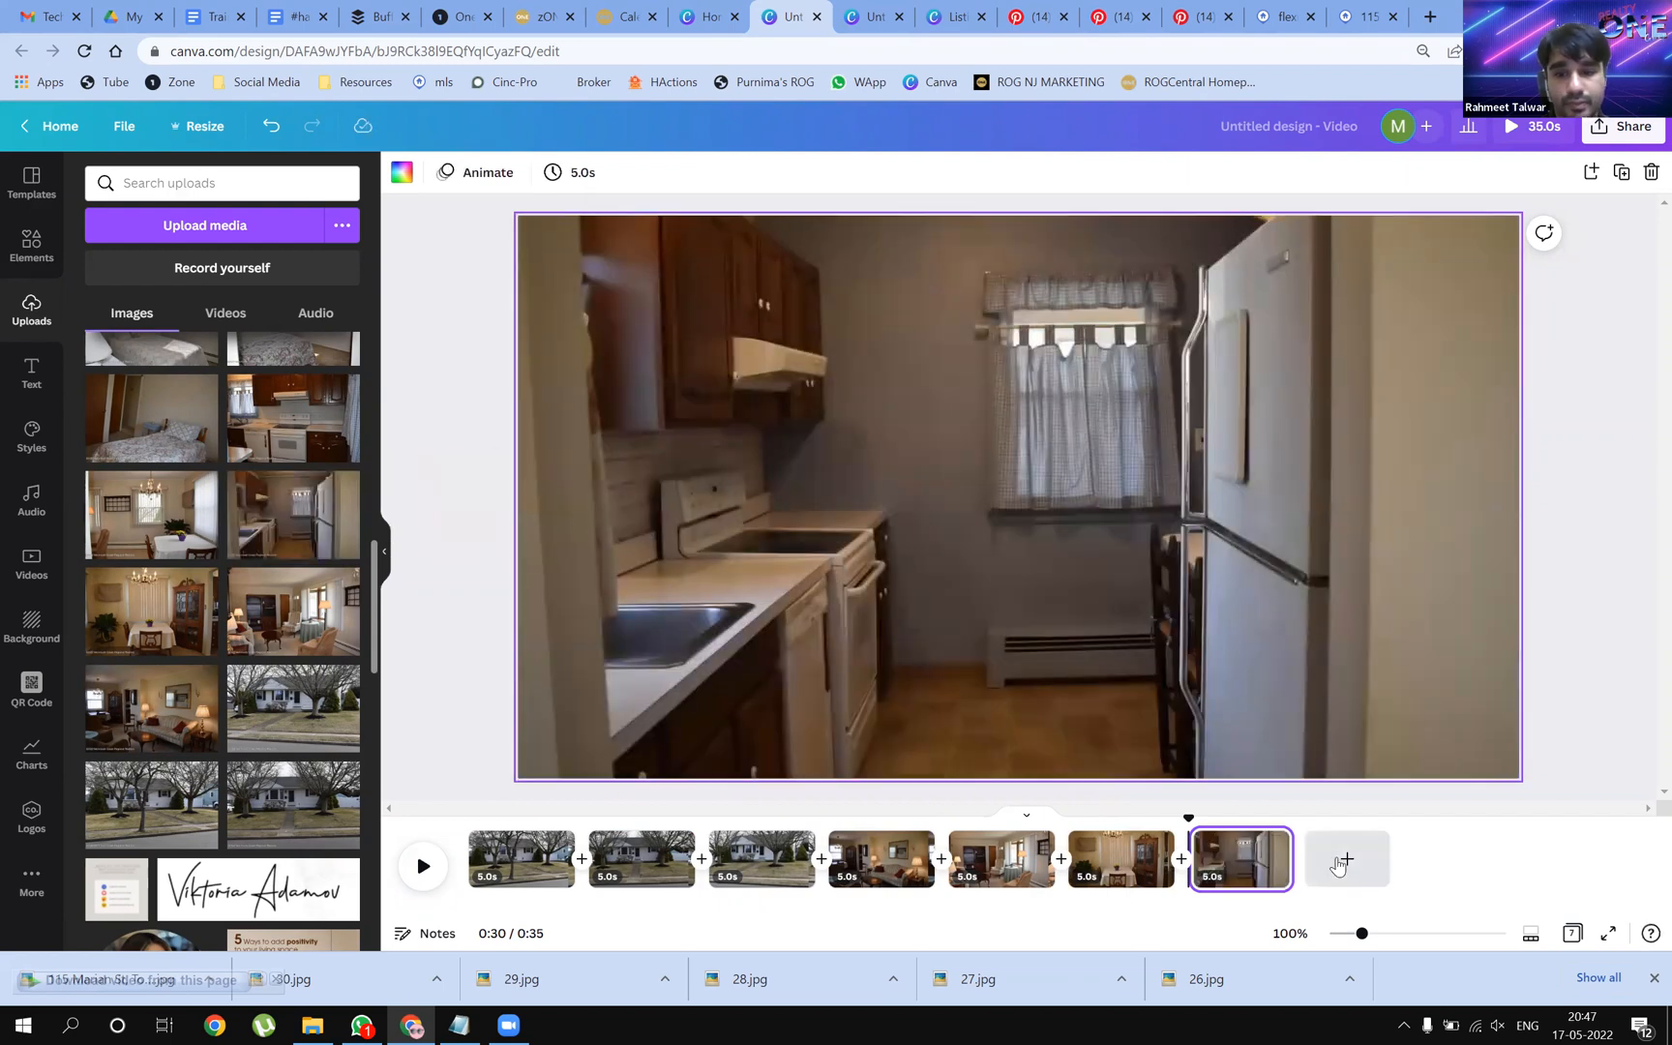
pyautogui.click(1338, 864)
pyautogui.moveTo(101, 494); pyautogui.dragTo(528, 494)
pyautogui.click(1467, 858)
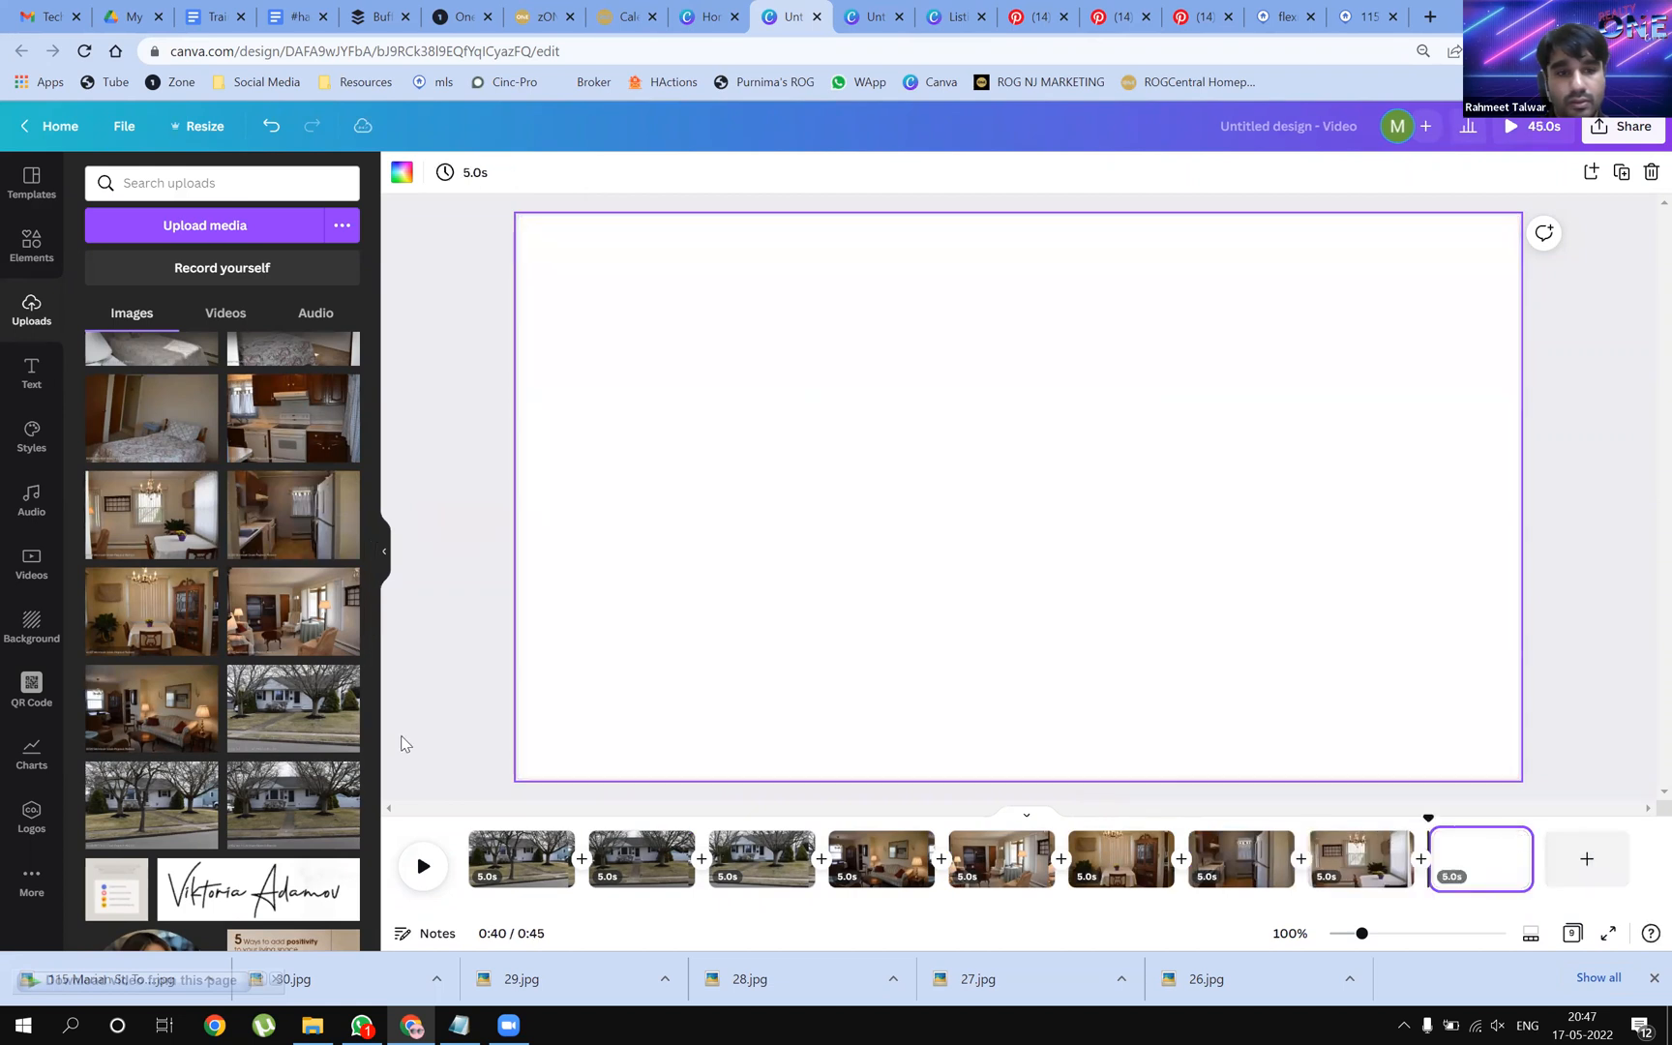
pyautogui.scroll(1, 405, 744)
pyautogui.scroll(1, 329, 714)
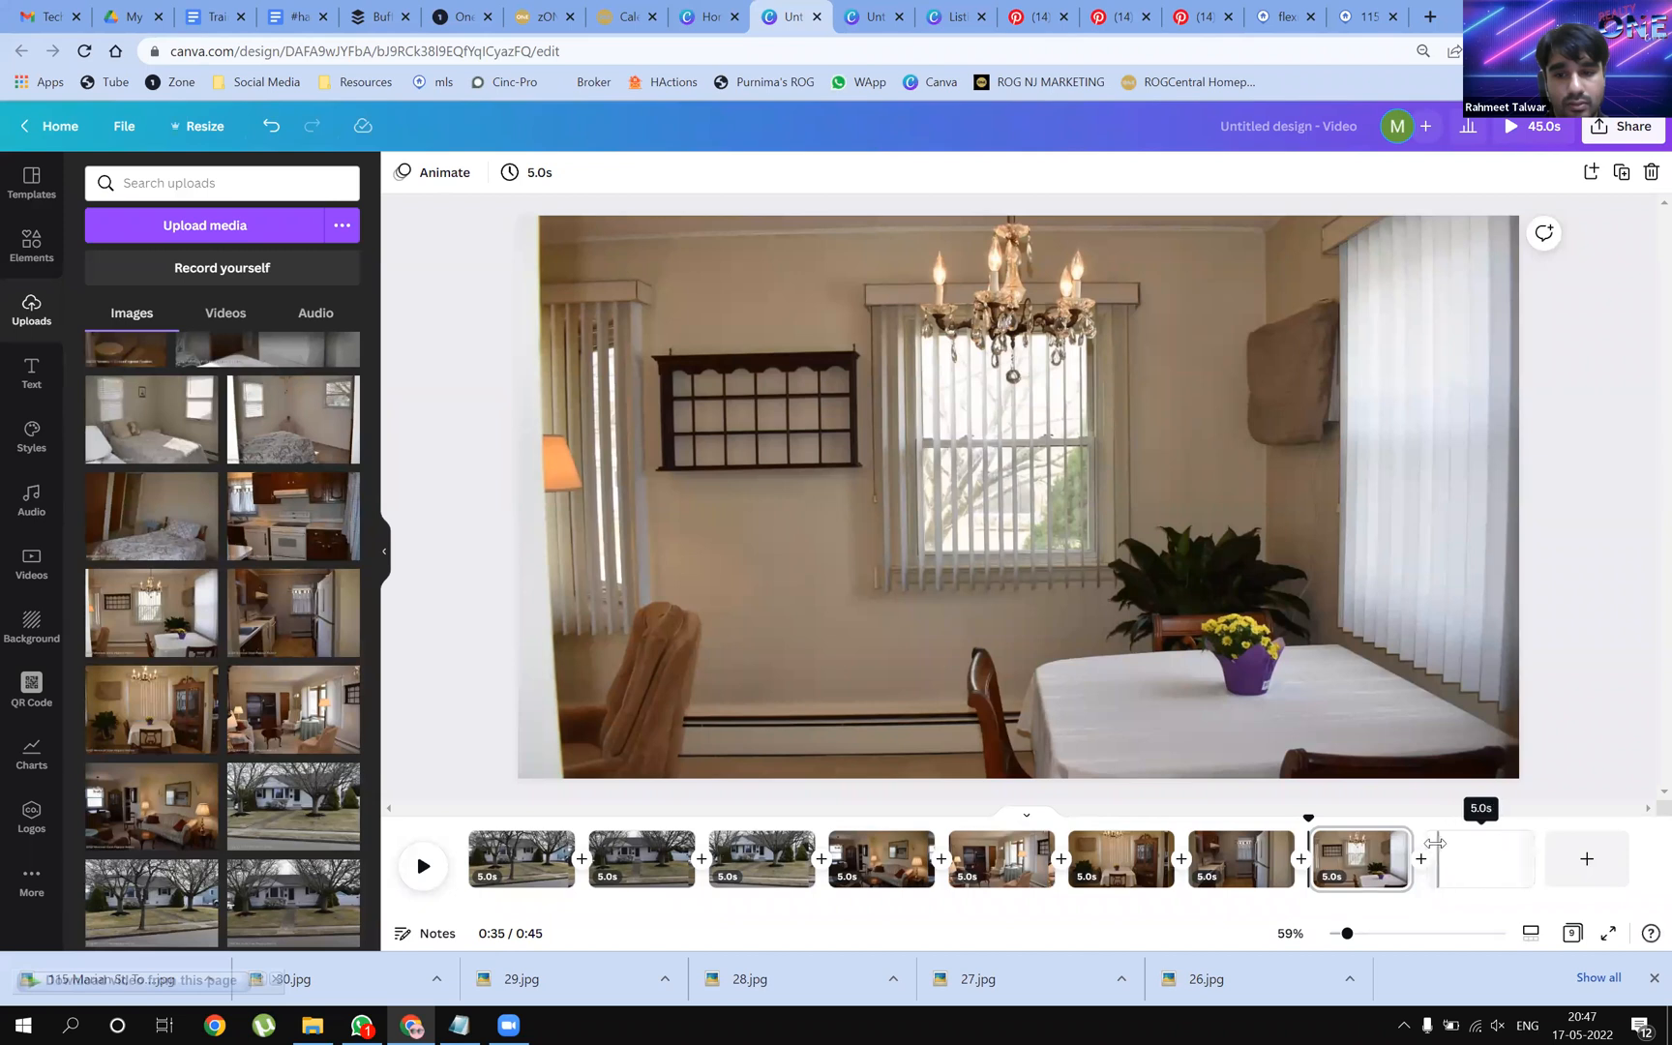
pyautogui.click(1440, 846)
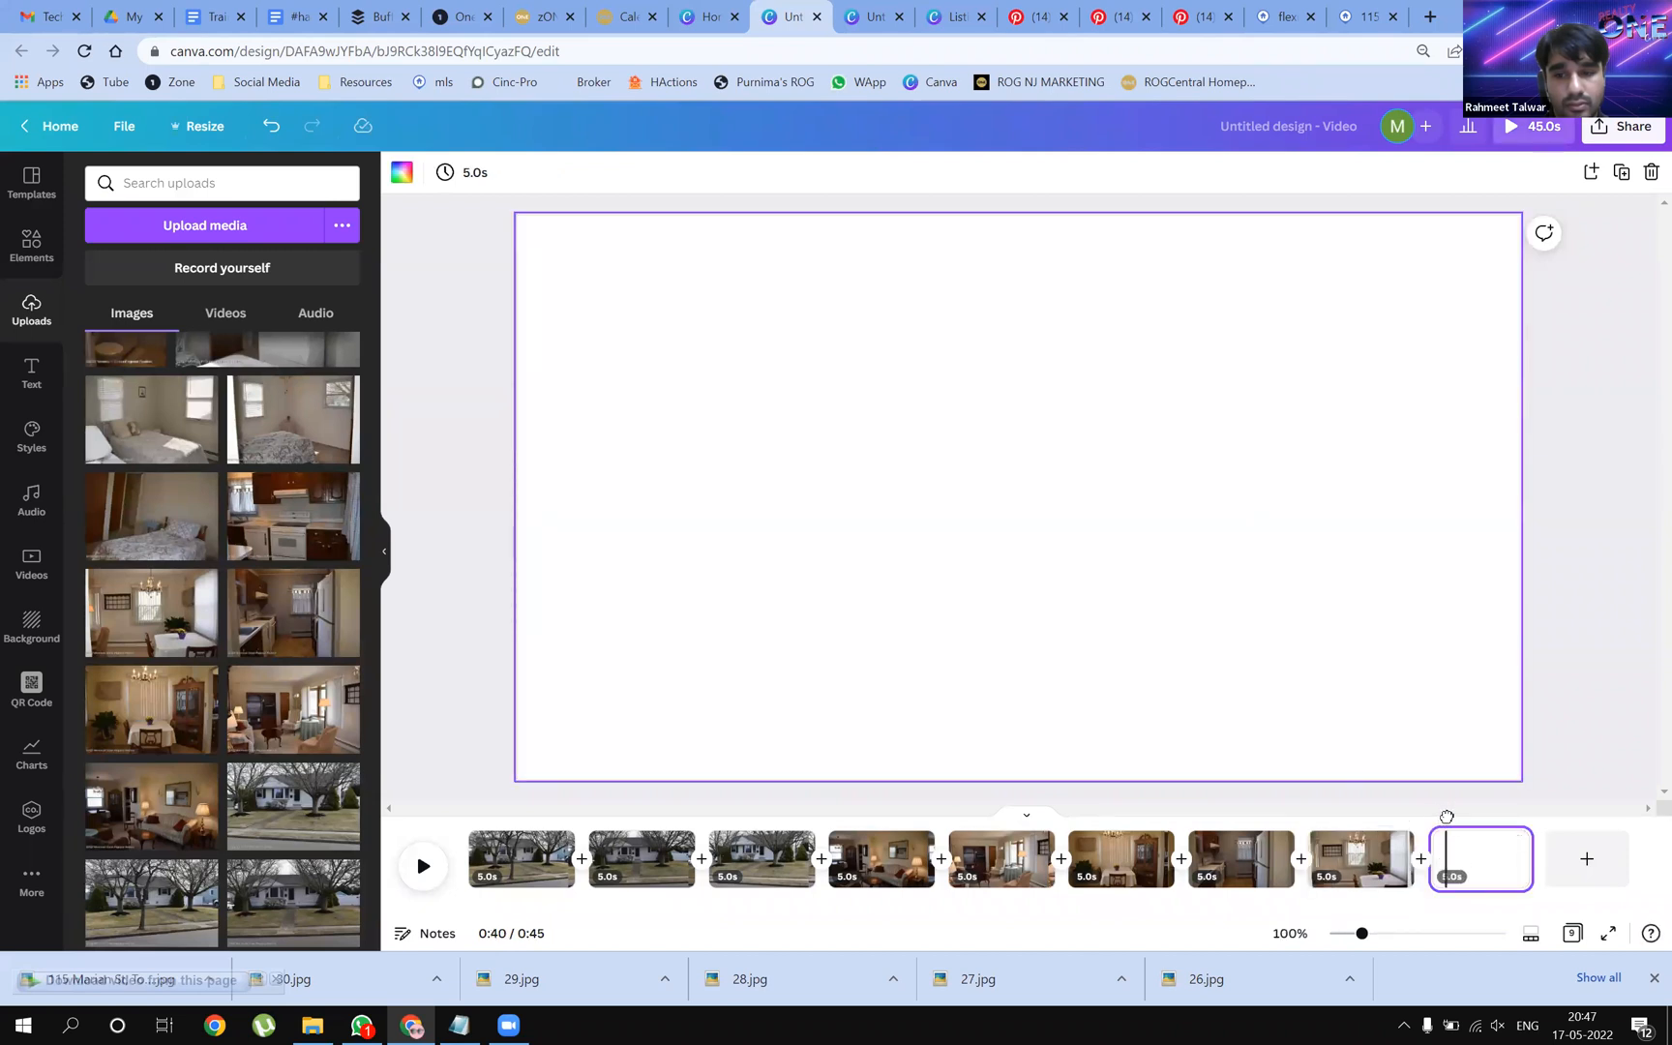
pyautogui.click(1447, 817)
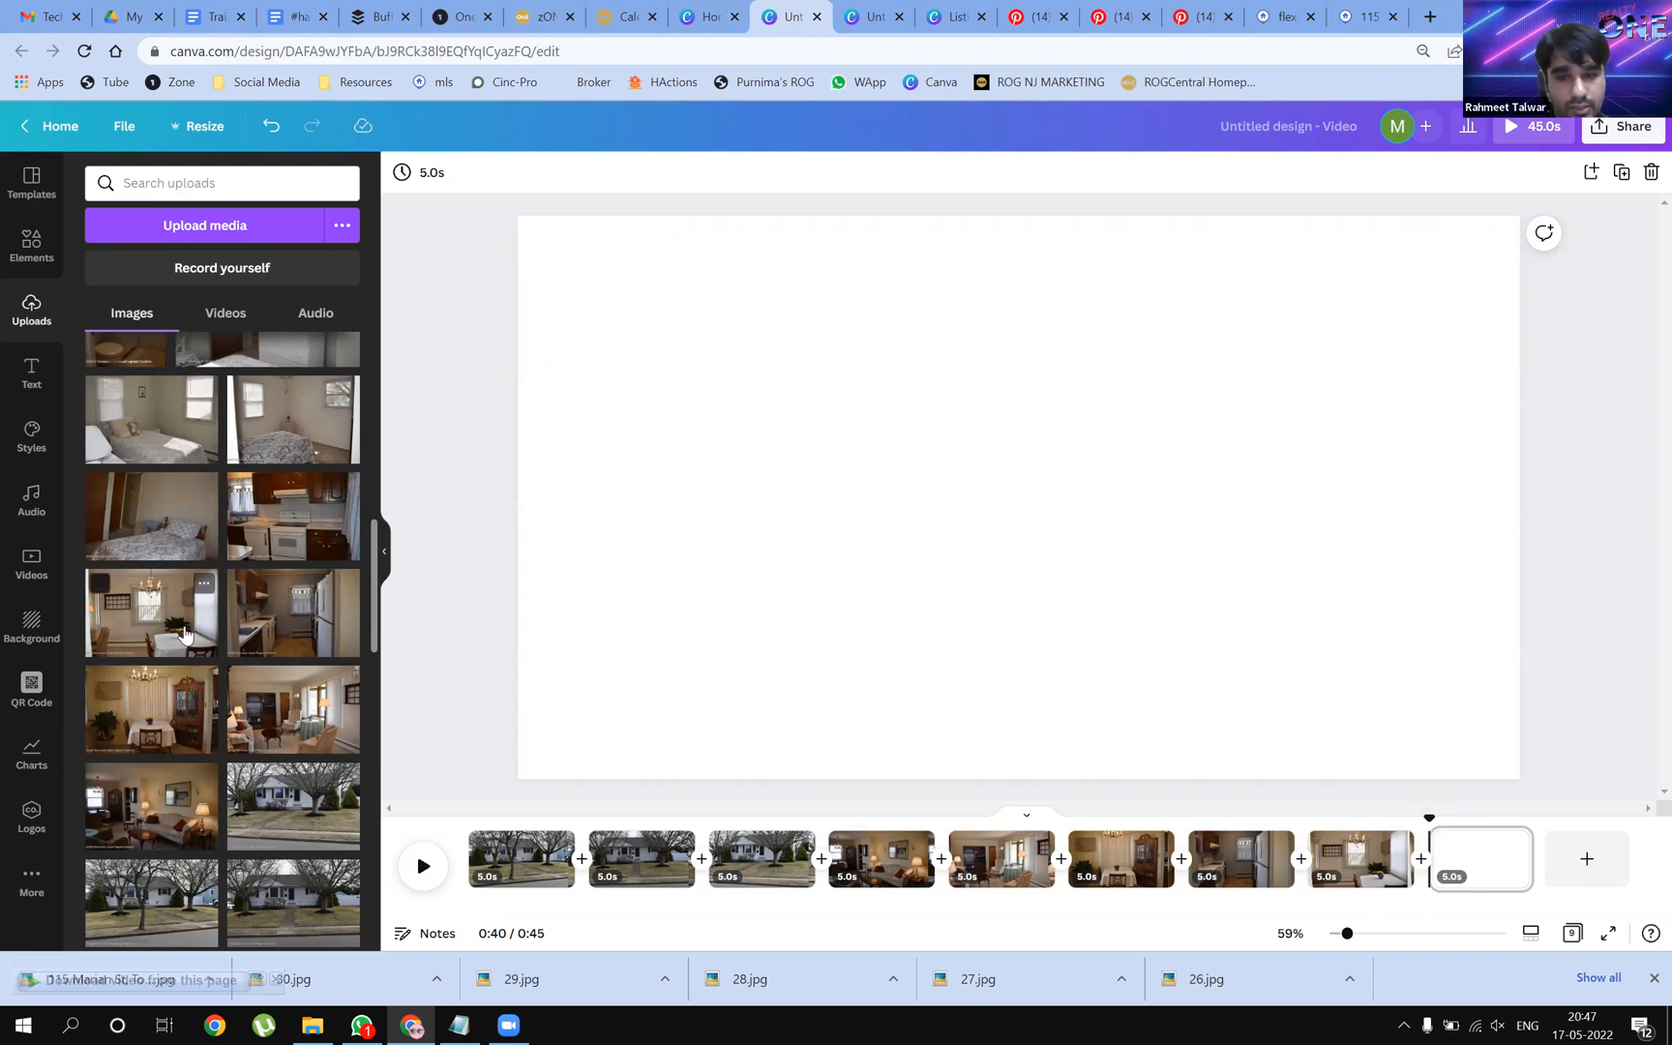
# Place the kitchen photo on page 9 and set it as the page background
pyautogui.click(291, 518)
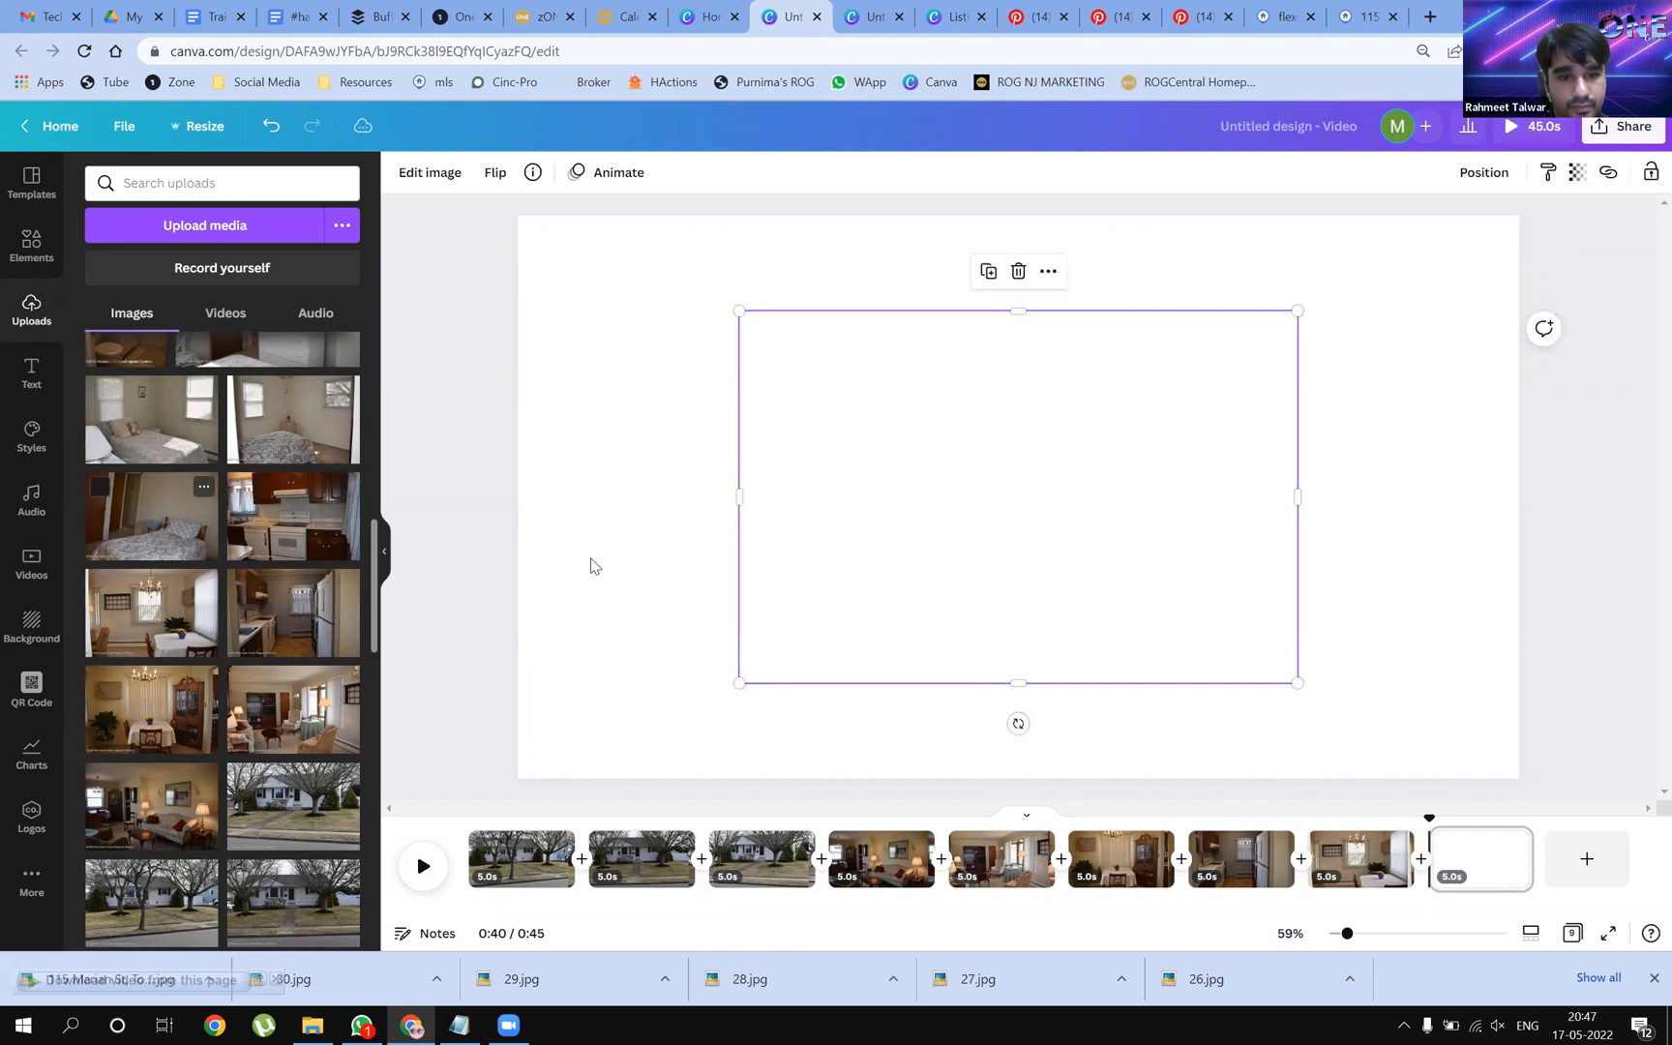
pyautogui.moveTo(577, 553); pyautogui.dragTo(871, 560)
pyautogui.rightClick(871, 559)
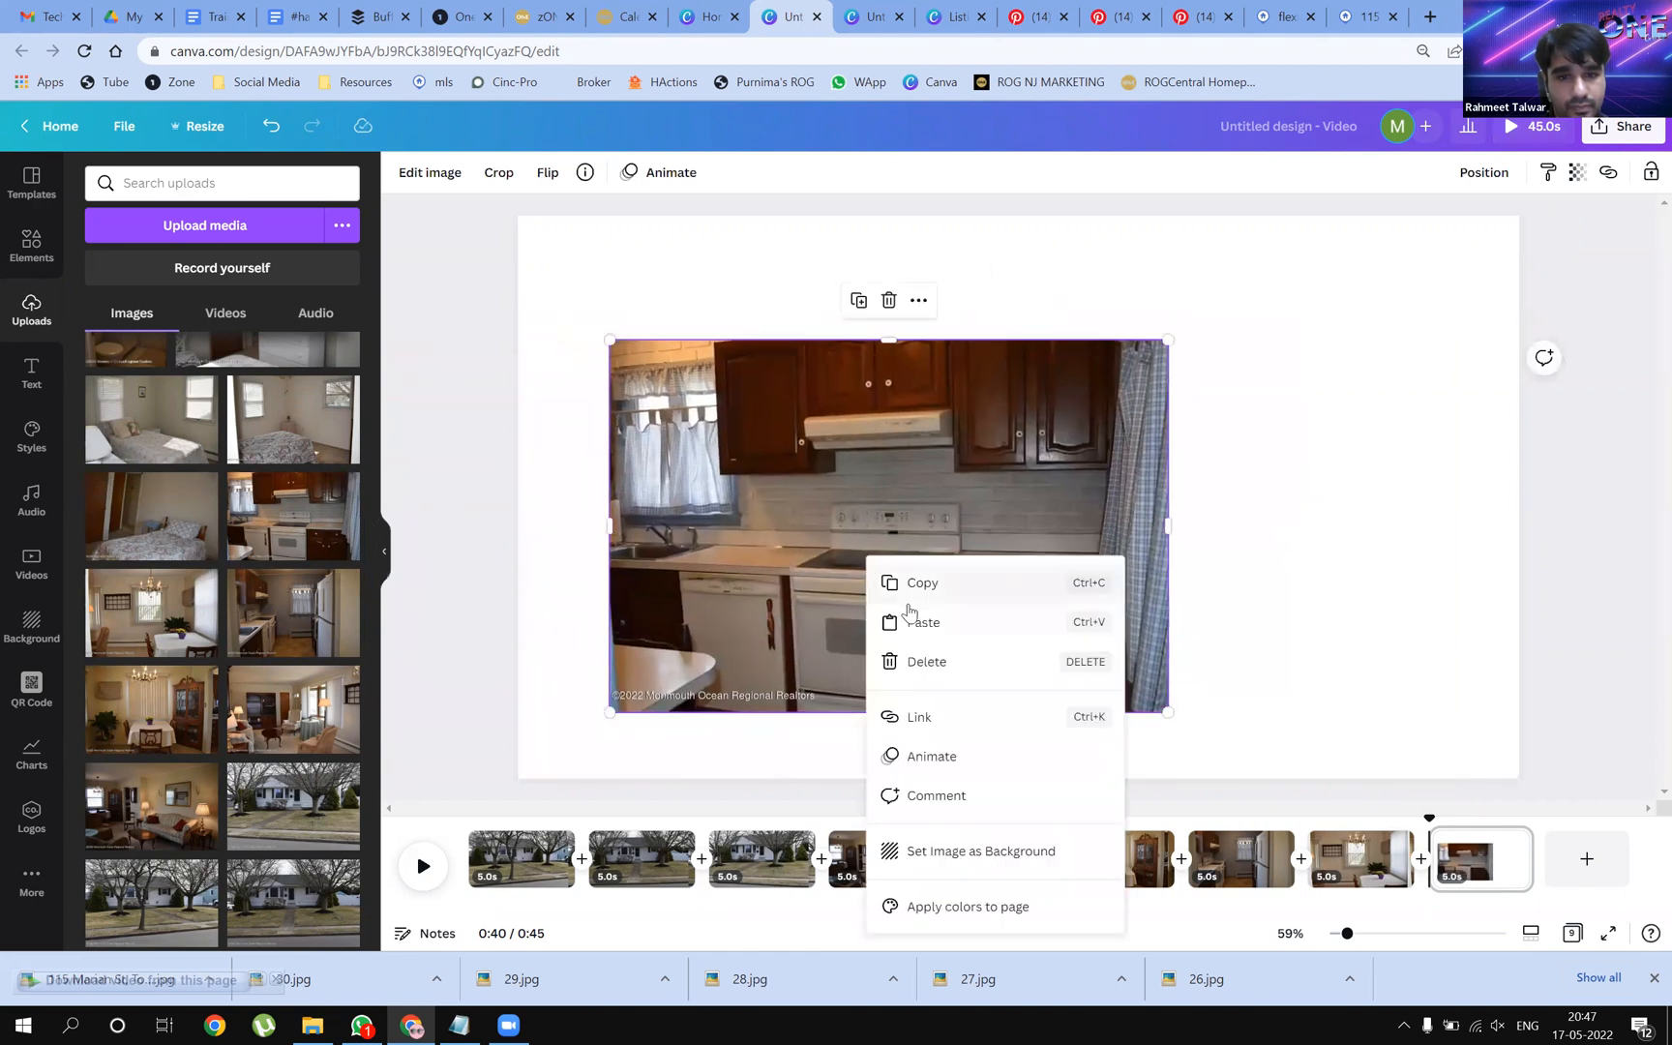
pyautogui.click(1031, 851)
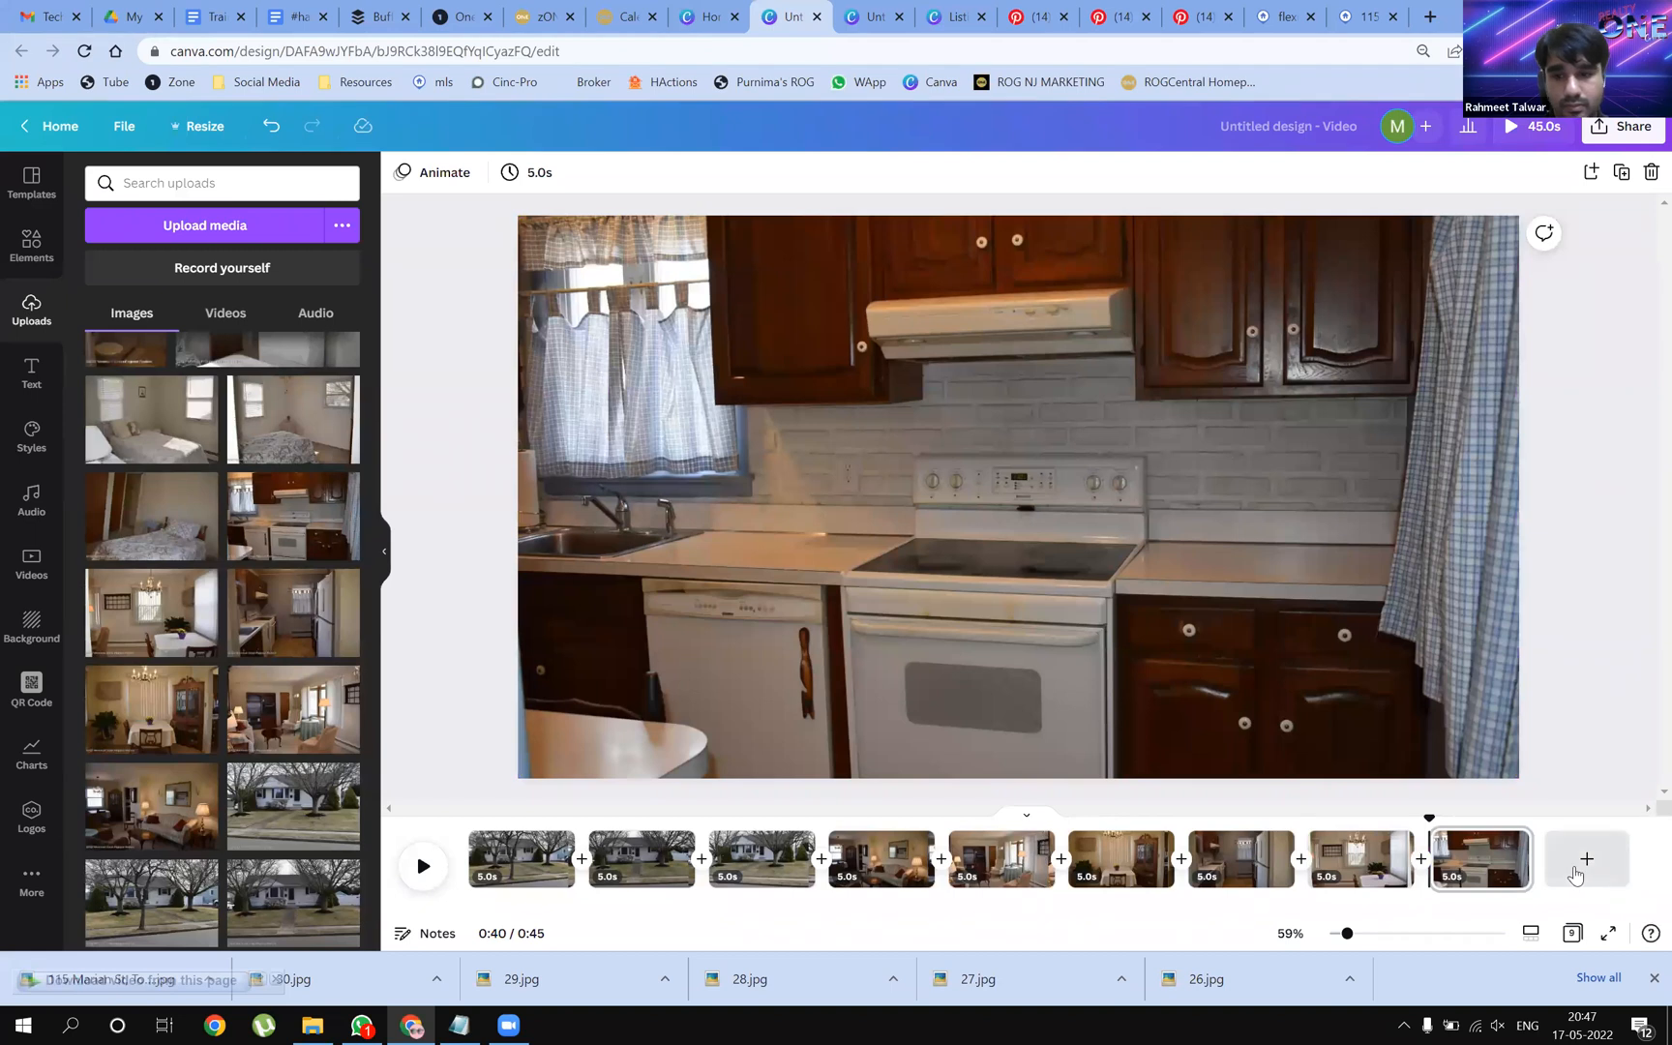
# Add pages ten through twelve, each filled with a bedroom photo
pyautogui.click(1585, 861)
pyautogui.moveTo(194, 538); pyautogui.dragTo(562, 507)
pyautogui.click(1602, 856)
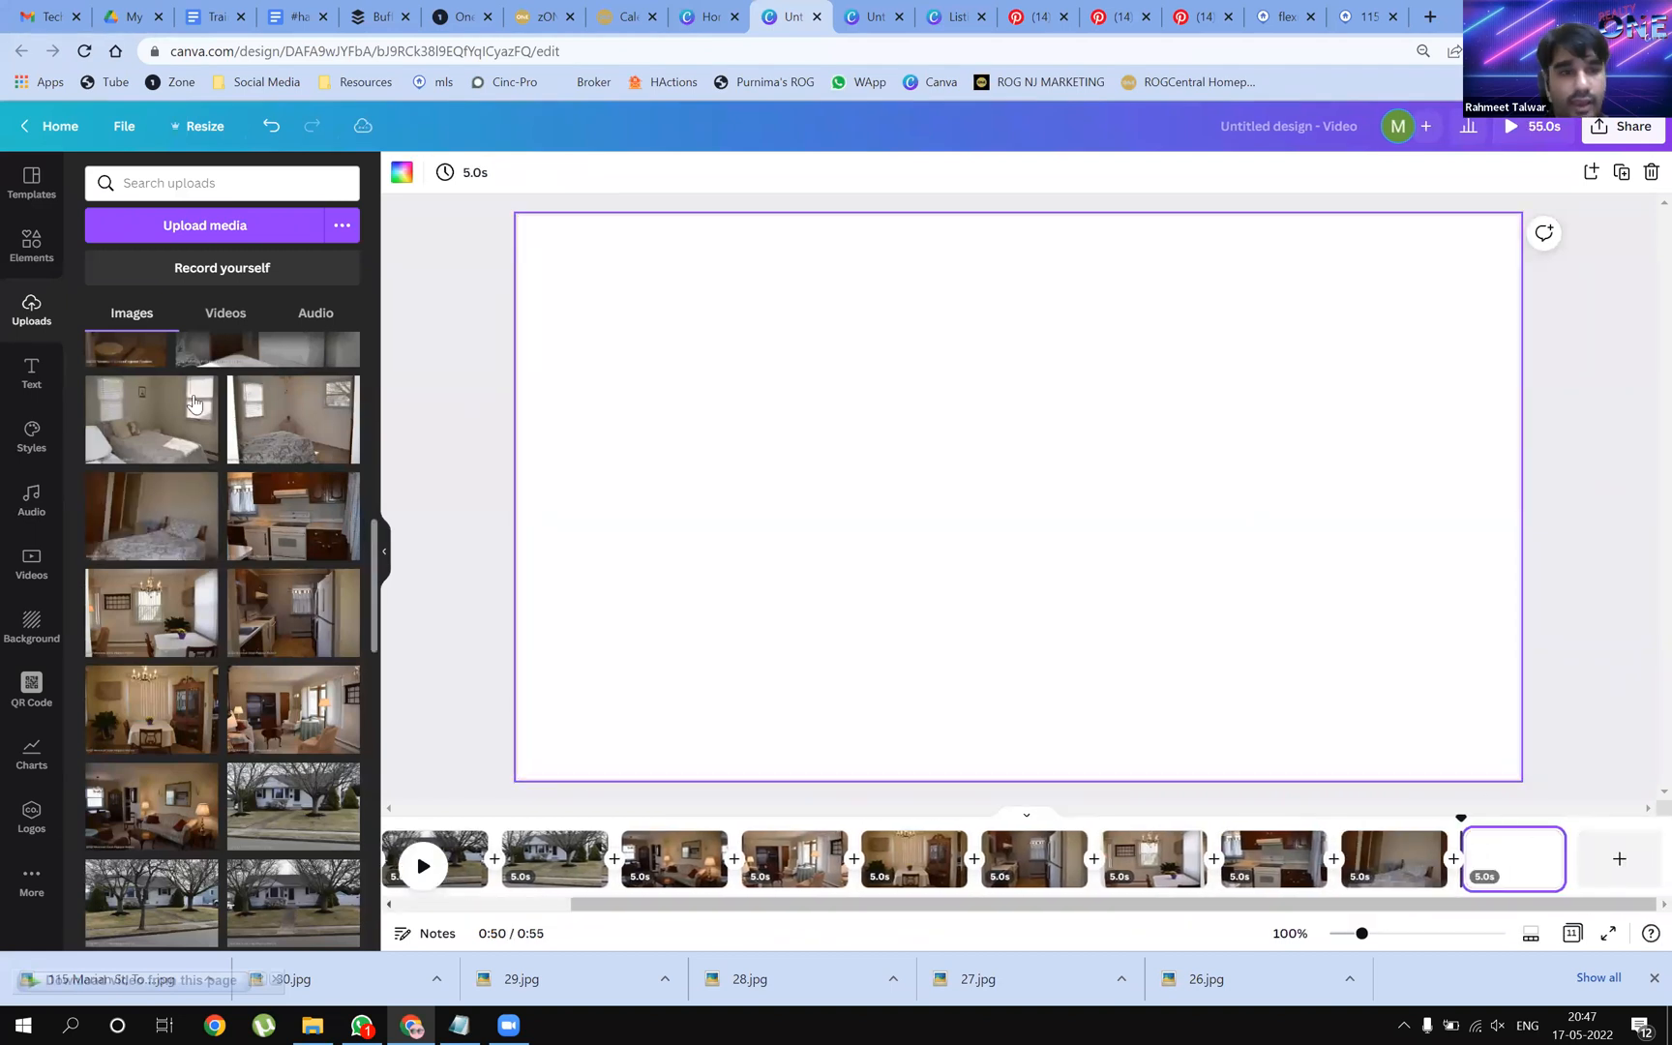
pyautogui.scroll(1, 245, 580)
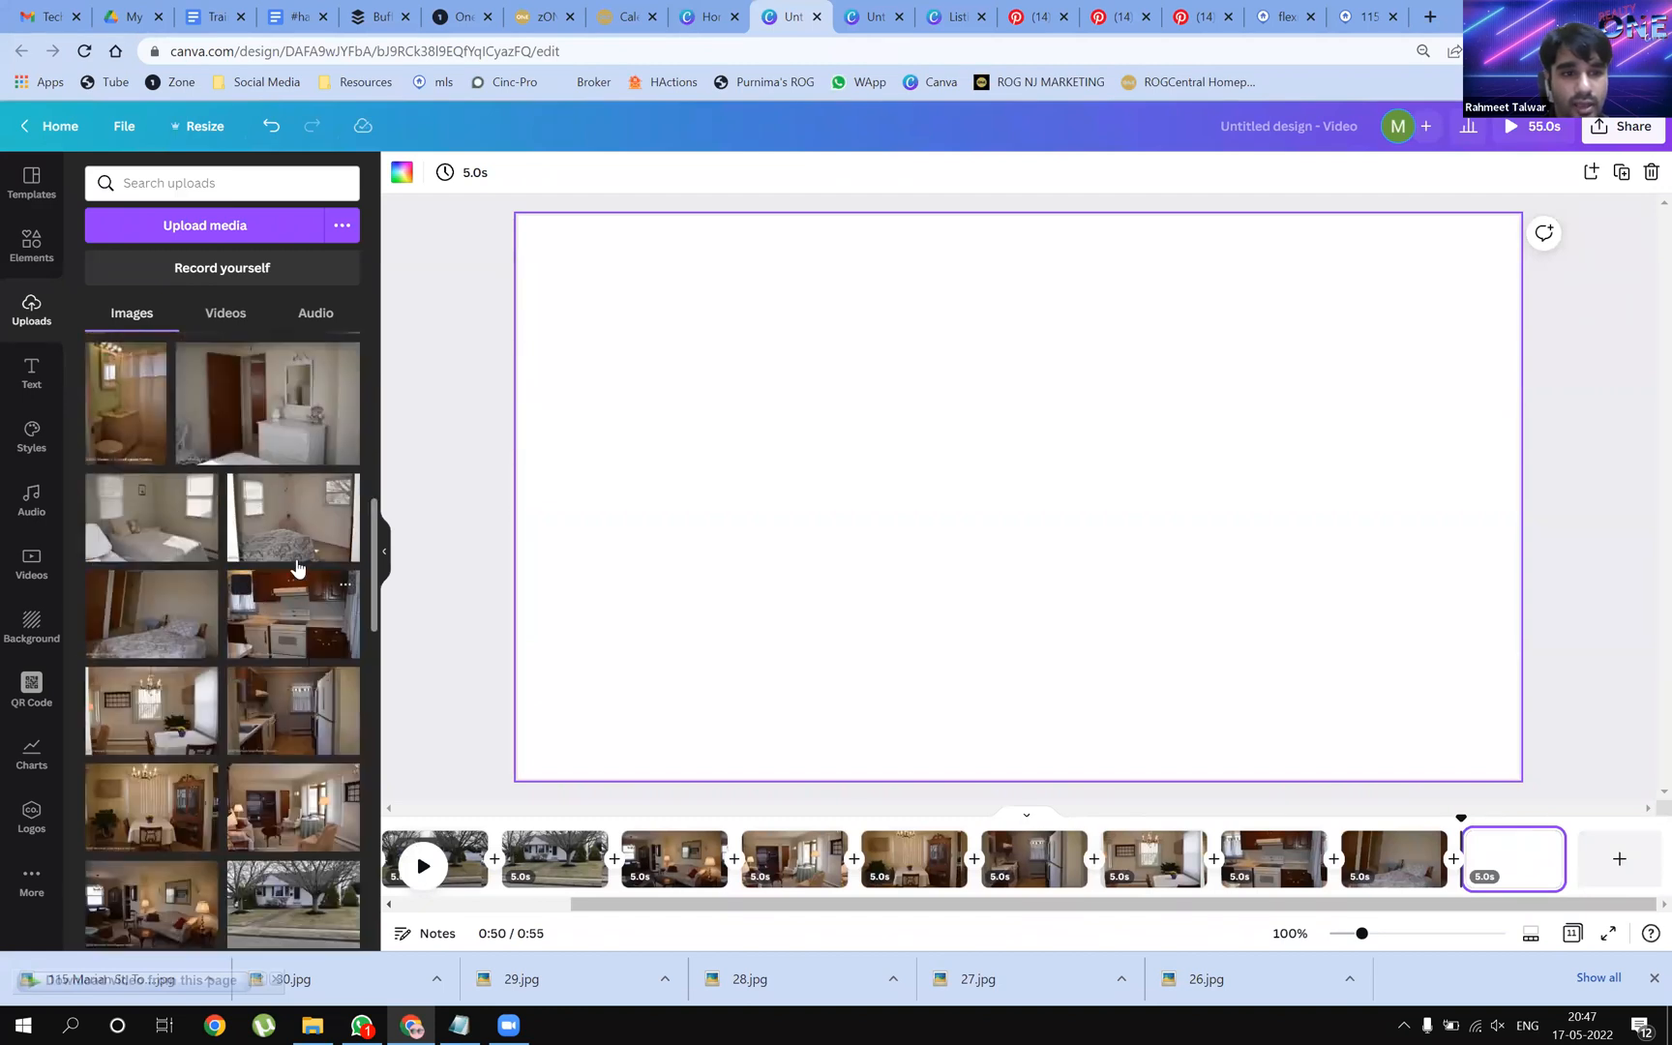
pyautogui.moveTo(281, 513); pyautogui.dragTo(551, 494)
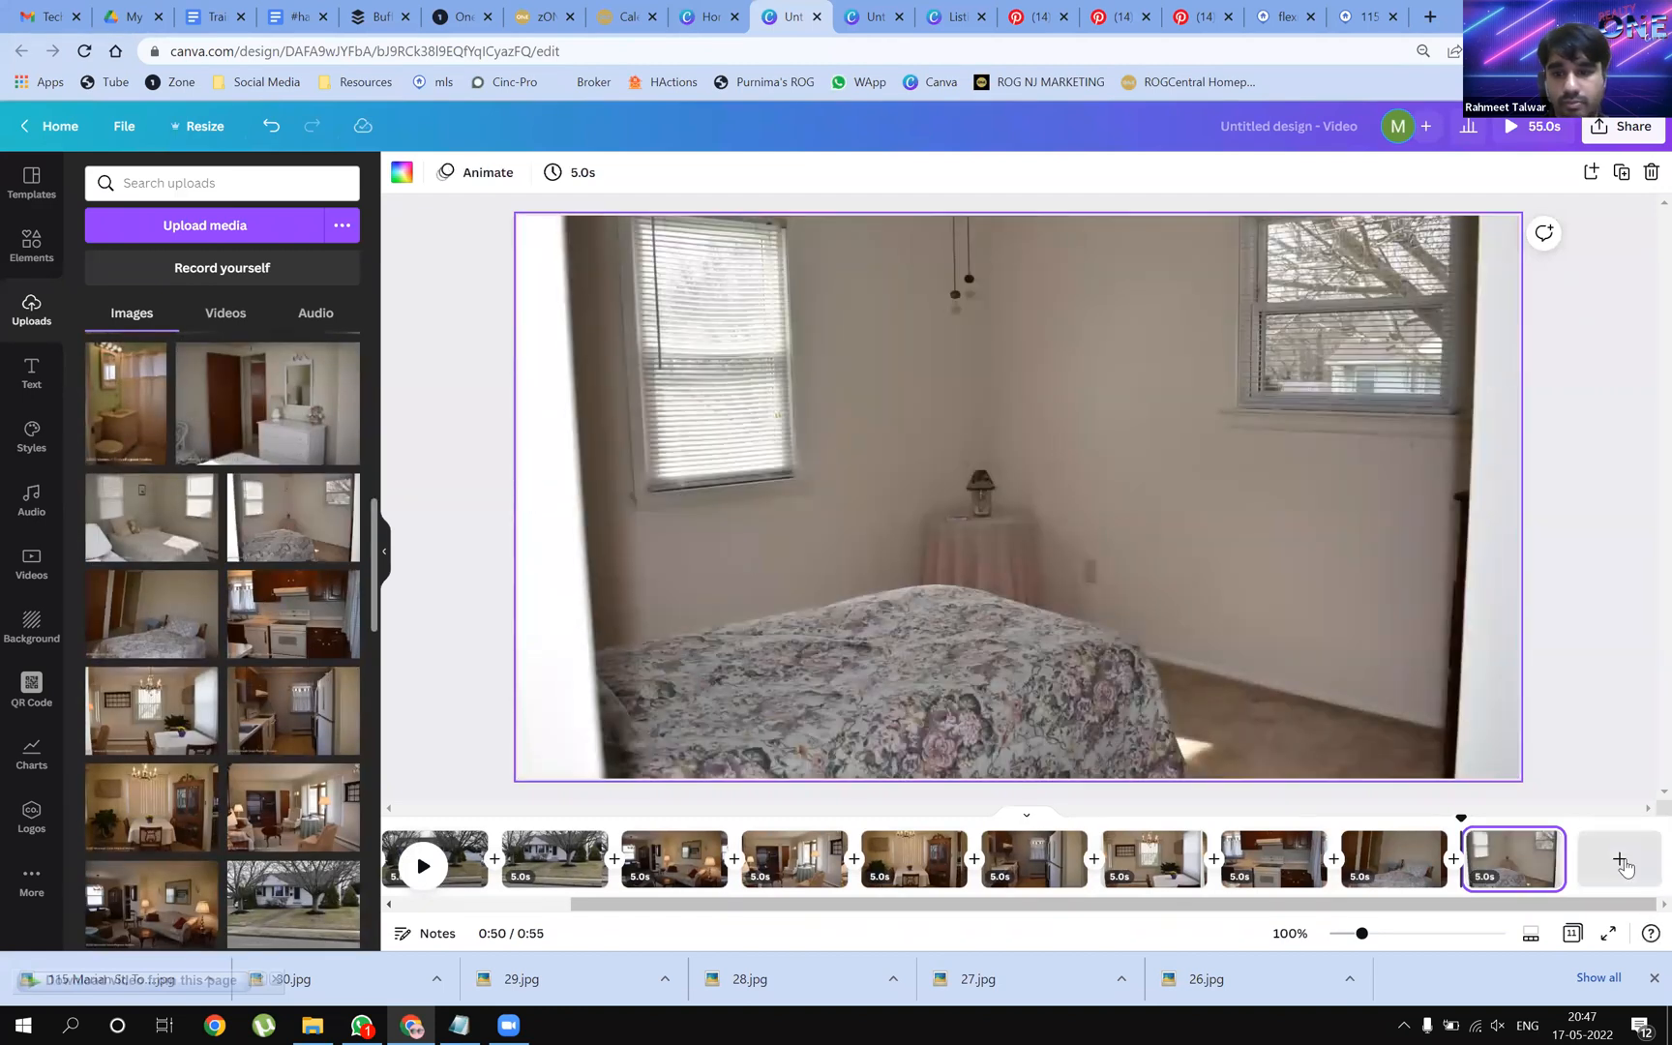
pyautogui.click(1619, 859)
pyautogui.moveTo(128, 547); pyautogui.dragTo(523, 538)
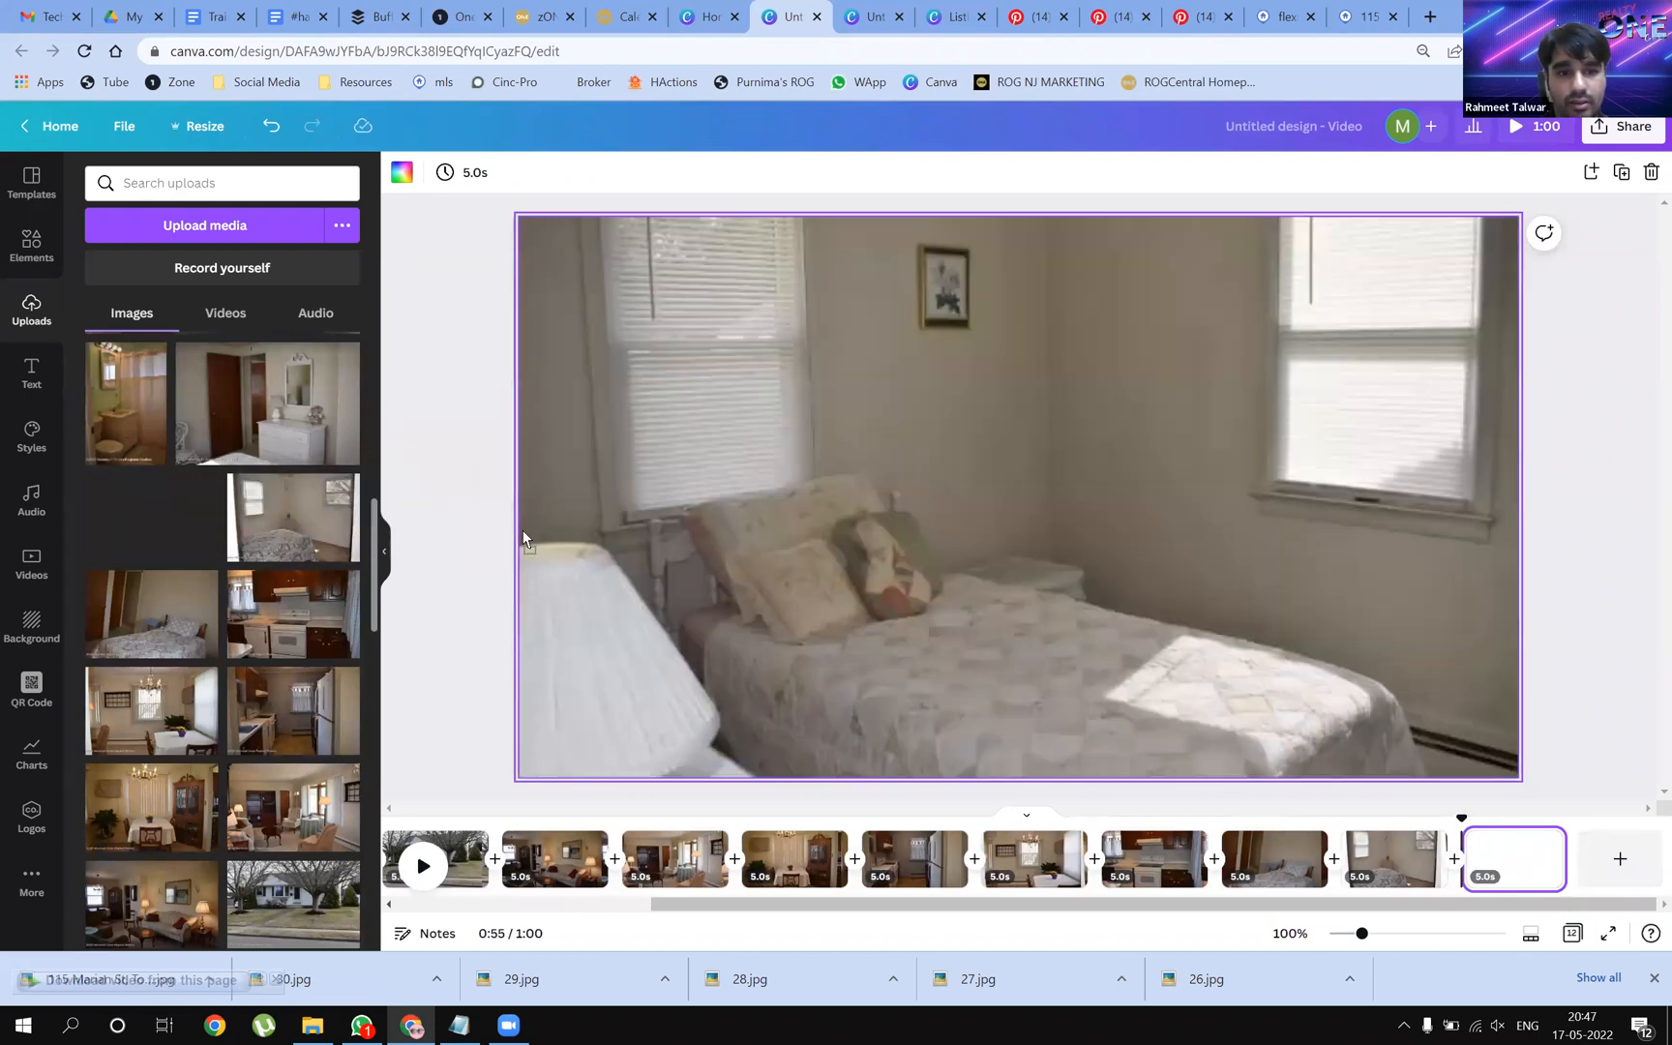
# Add a thirteenth page with the dresser-room photo, followed by a new blank page
pyautogui.click(1622, 859)
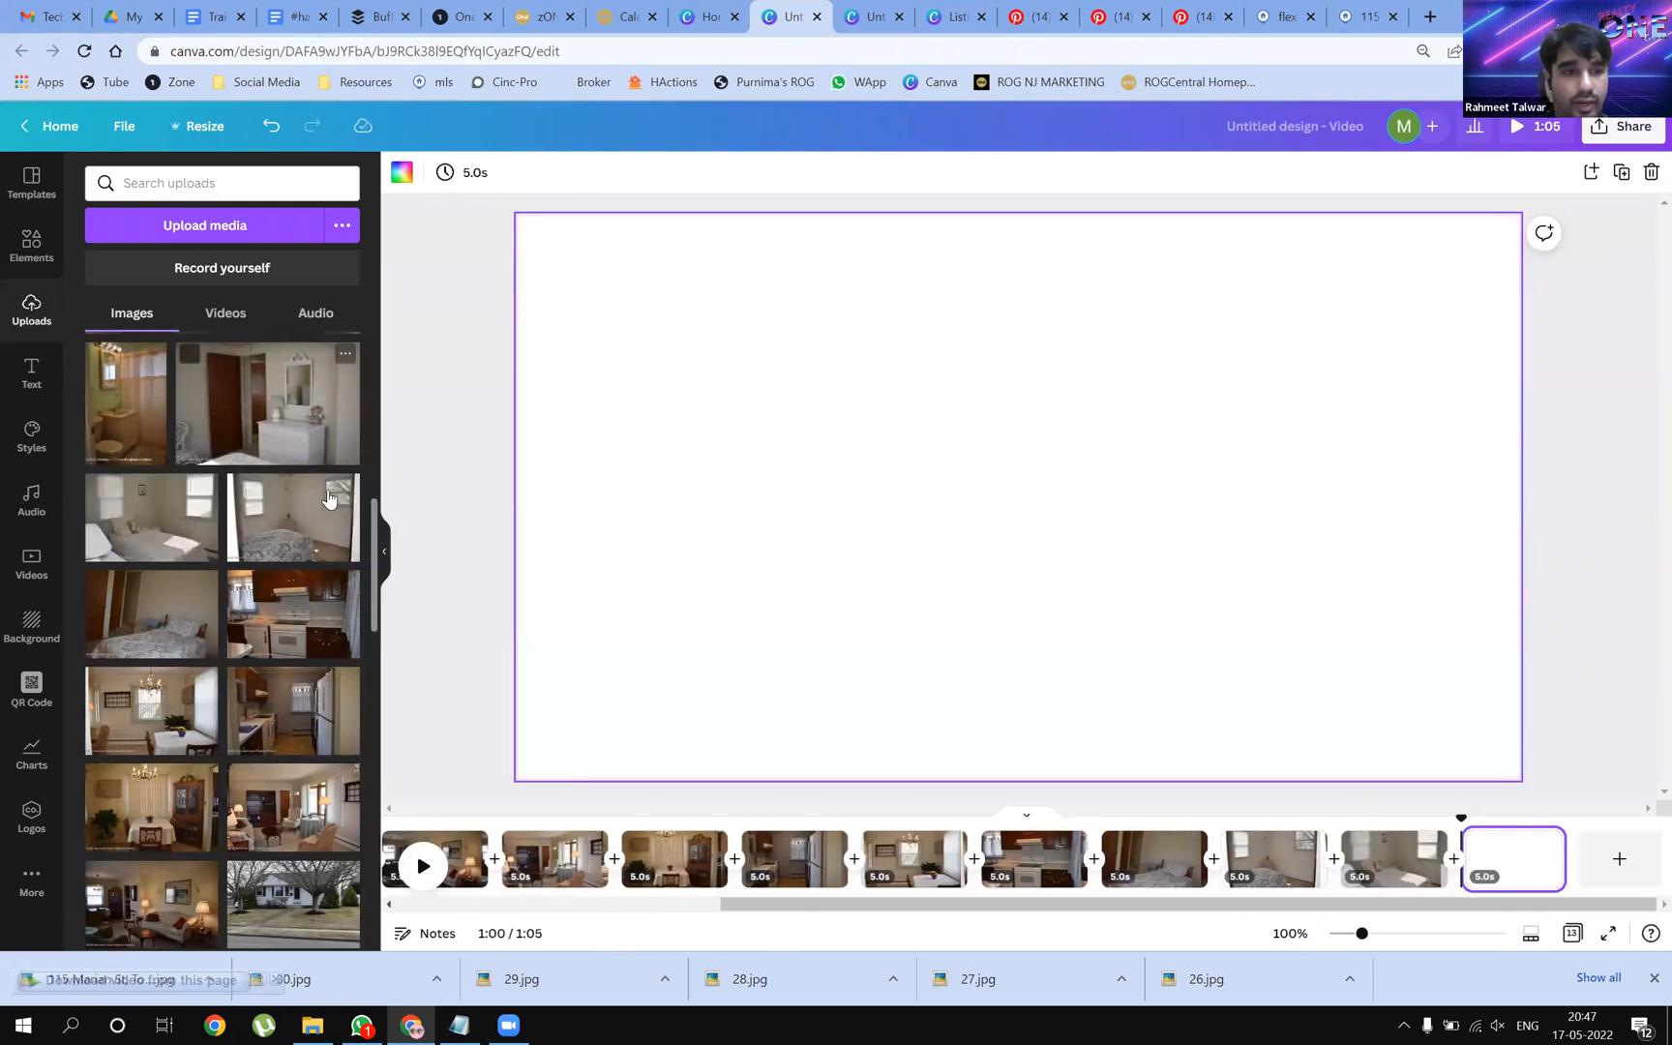
pyautogui.scroll(1, 242, 484)
pyautogui.moveTo(269, 501); pyautogui.dragTo(569, 498)
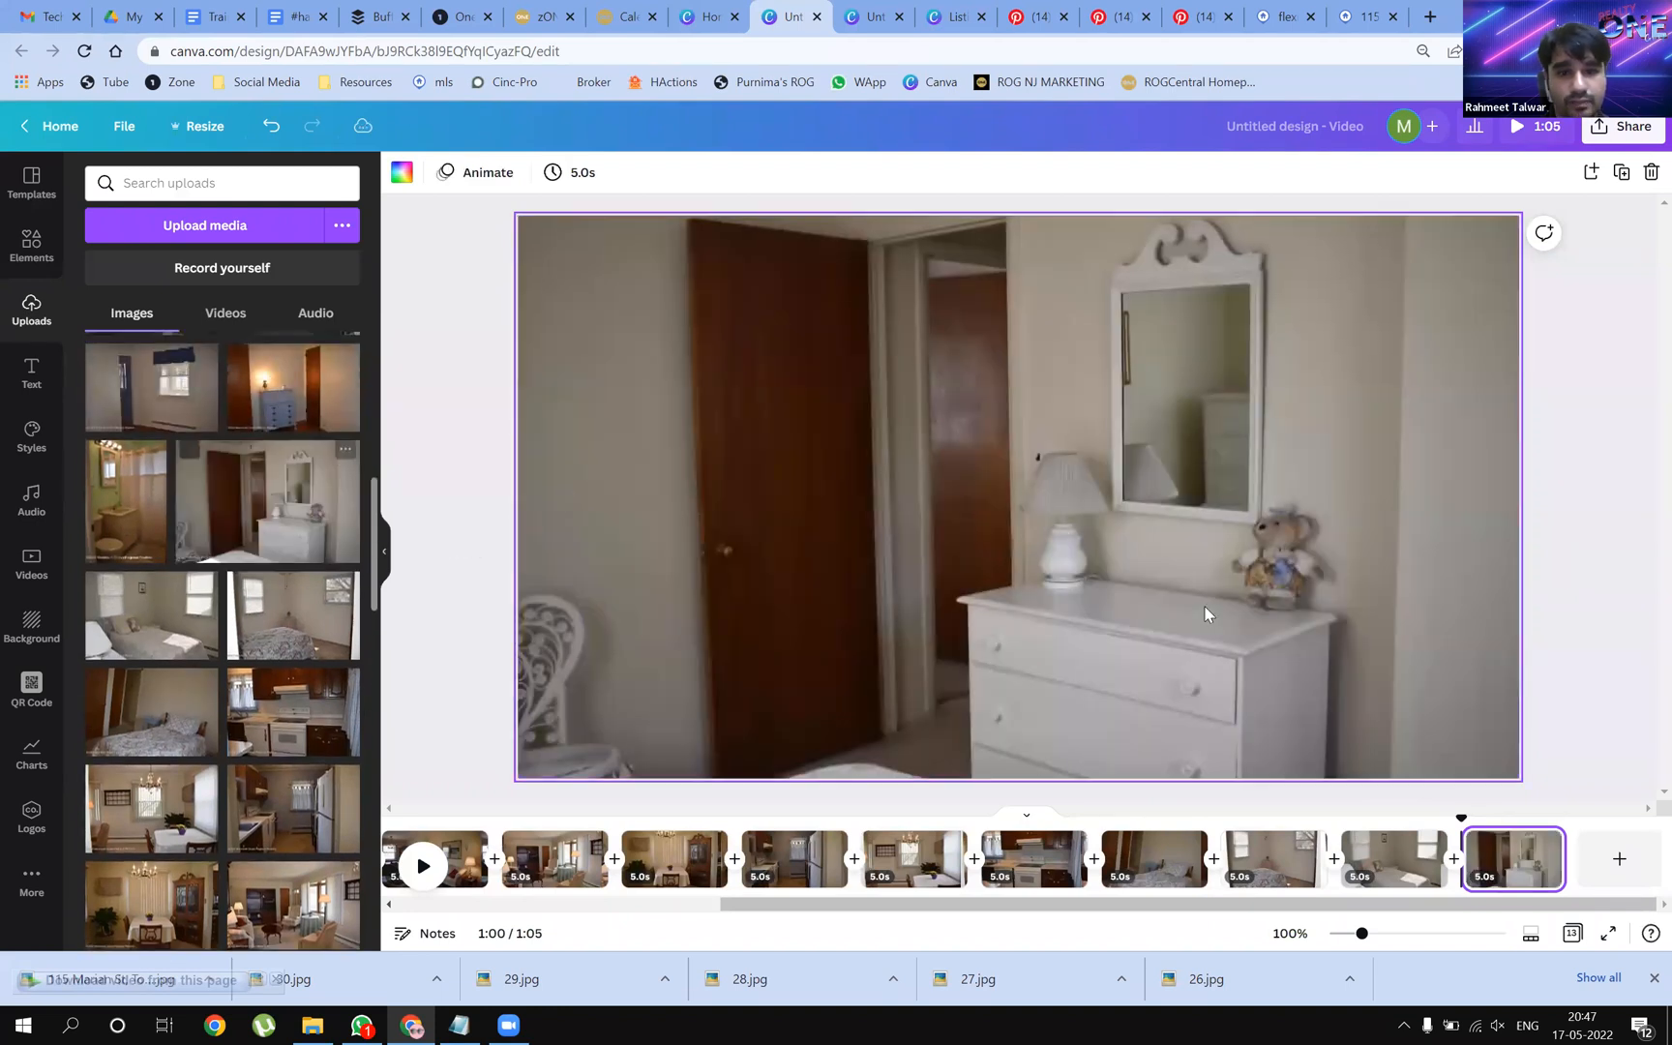
pyautogui.click(1621, 858)
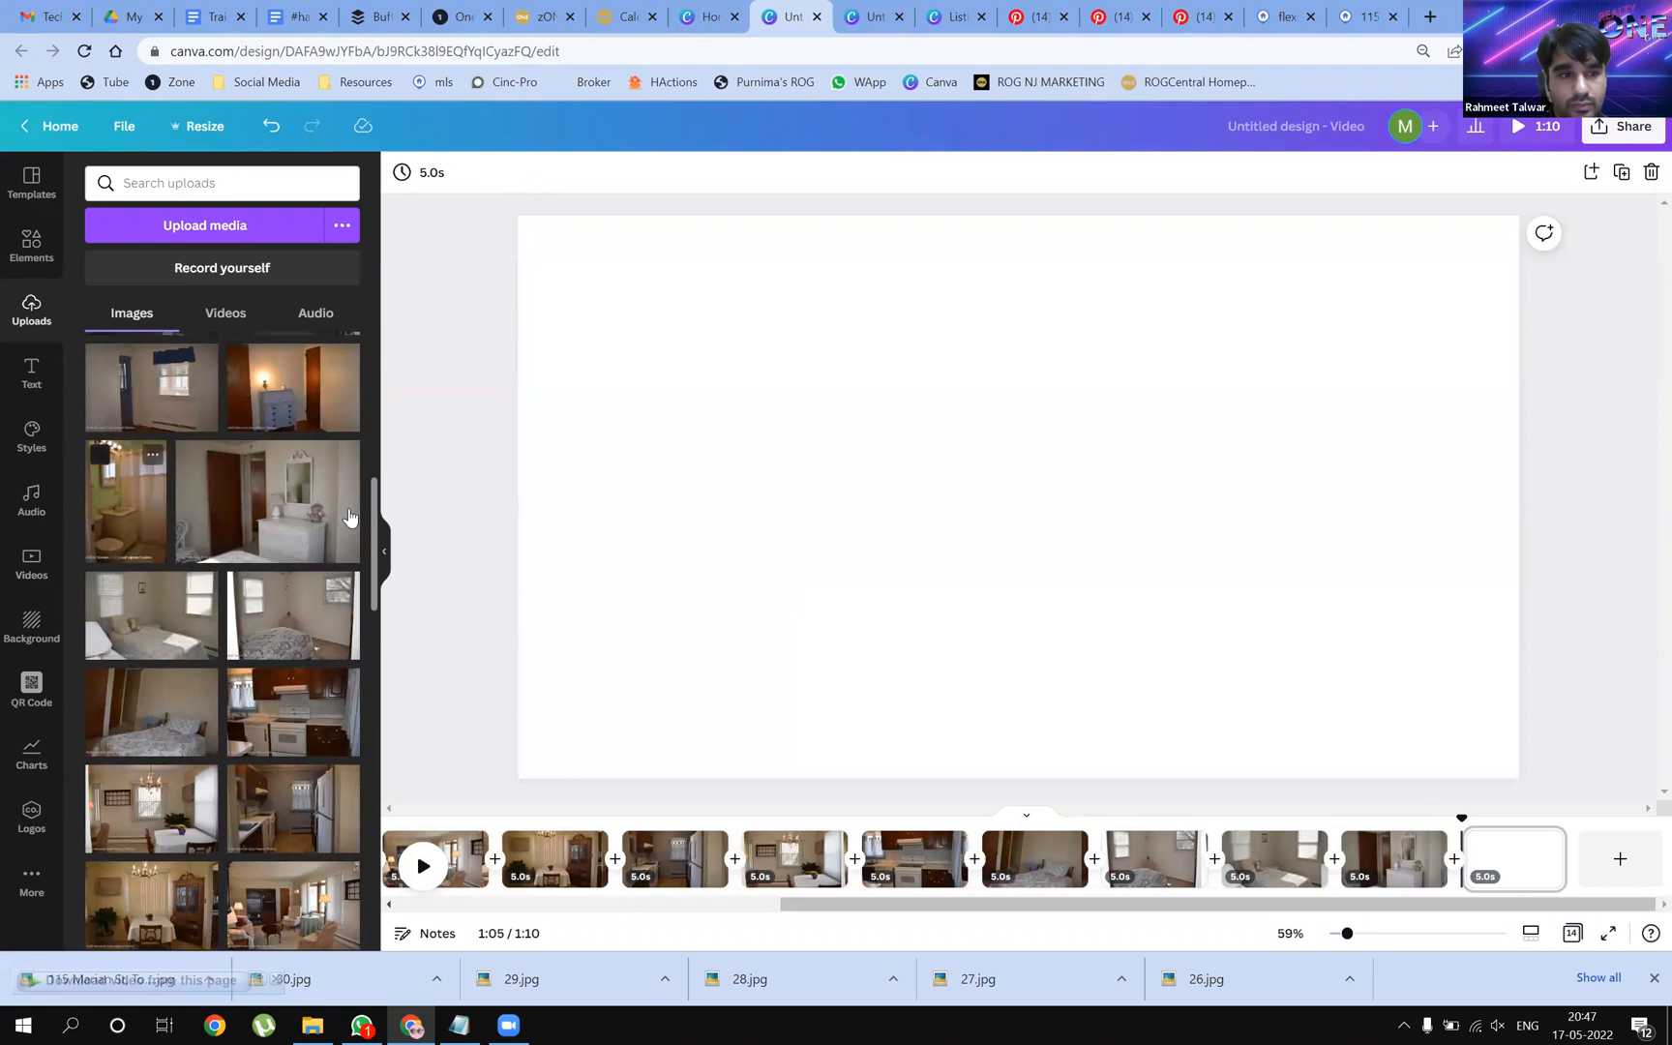
pyautogui.moveTo(126, 498); pyautogui.dragTo(650, 465)
pyautogui.moveTo(724, 567); pyautogui.dragTo(665, 388)
pyautogui.moveTo(783, 620); pyautogui.dragTo(917, 801)
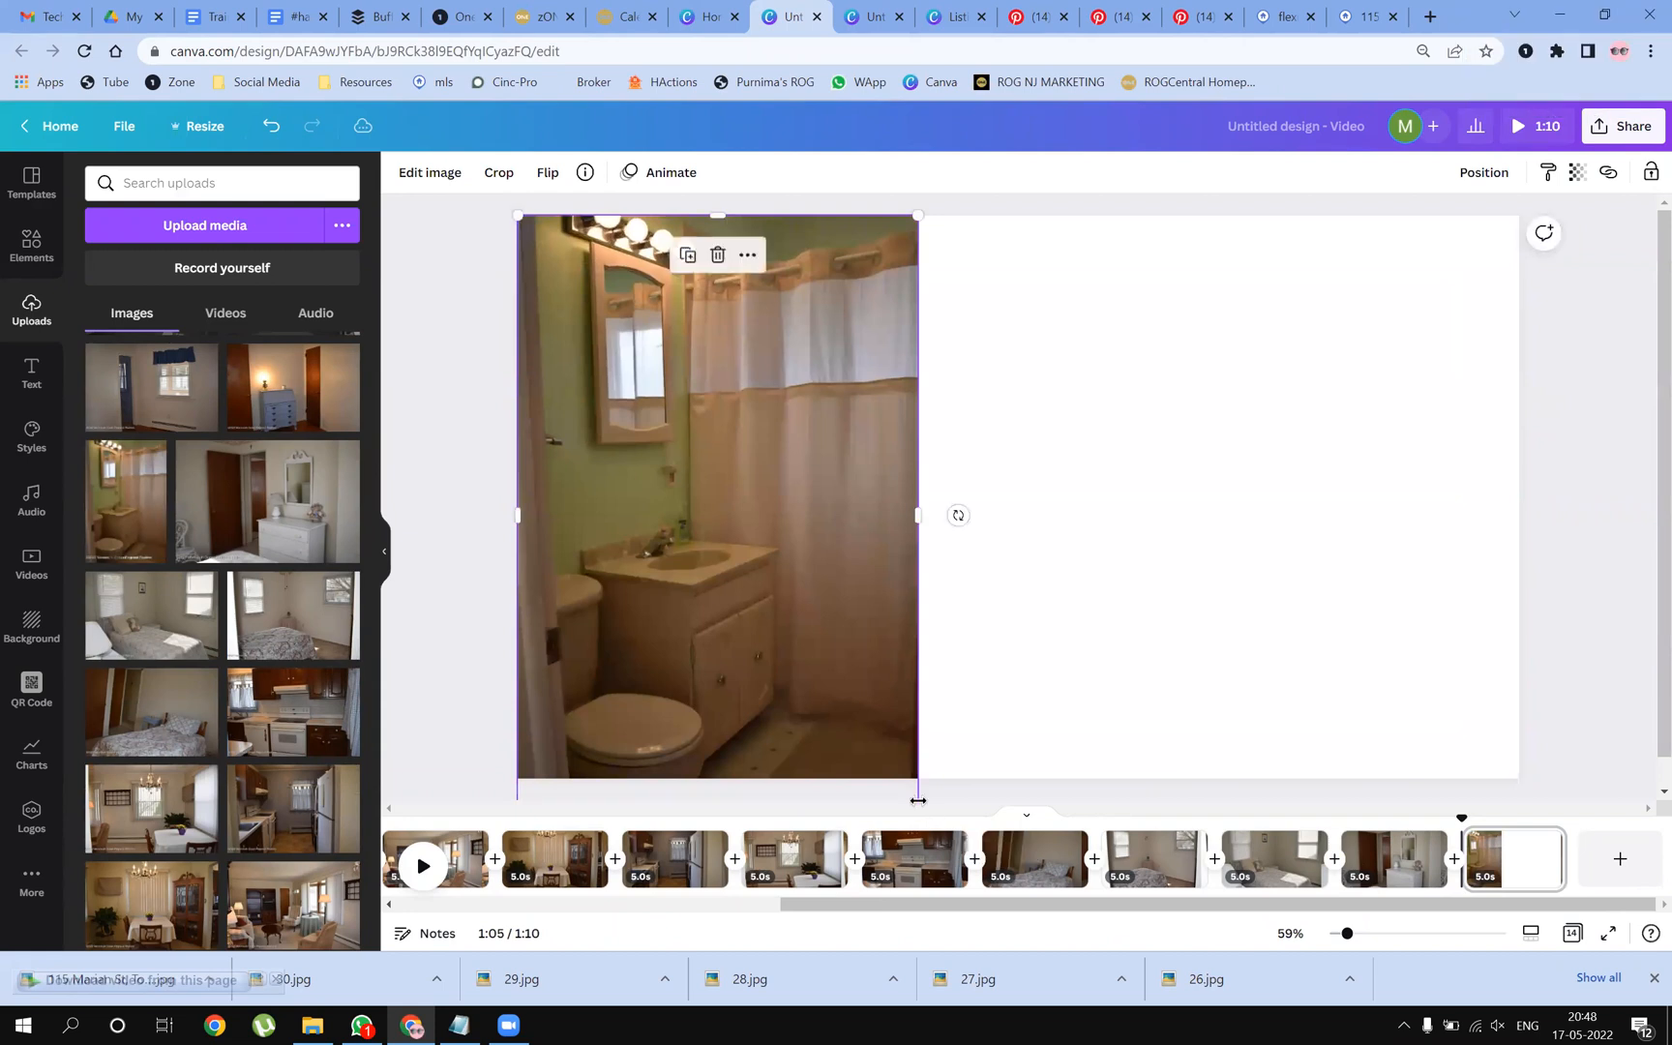
pyautogui.moveTo(809, 643)
pyautogui.mouseDown()
pyautogui.moveTo(833, 646)
pyautogui.moveTo(805, 643)
pyautogui.mouseUp()
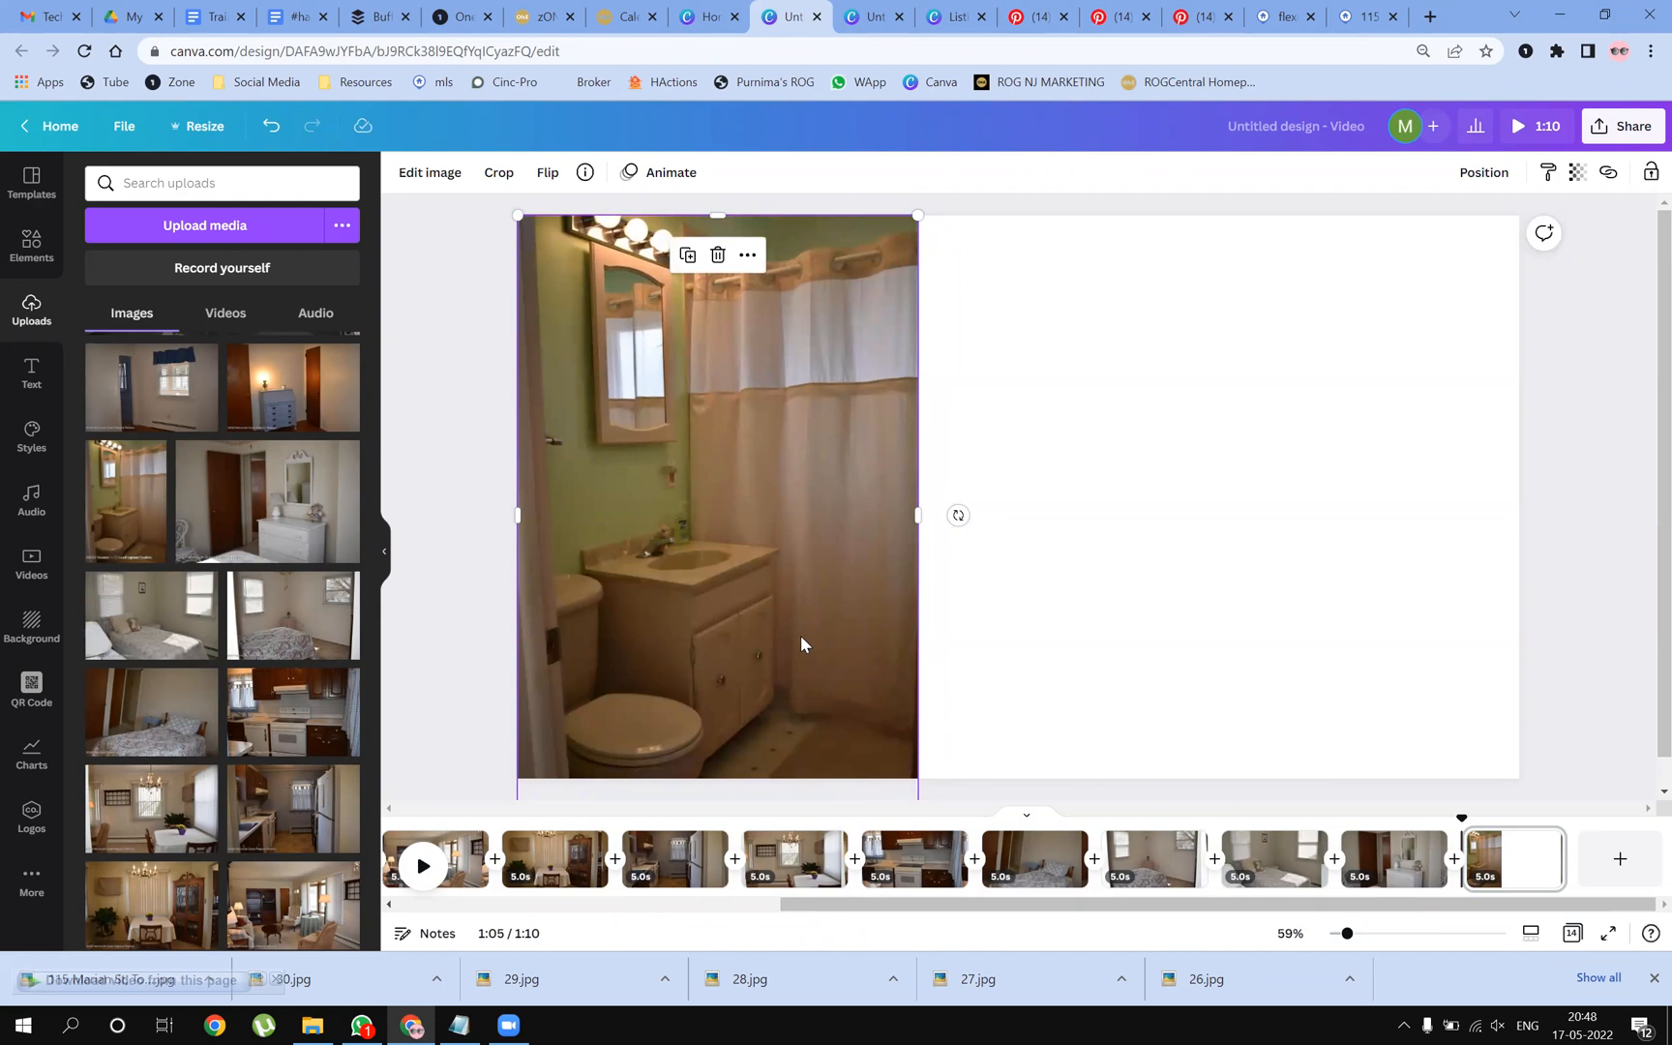
pyautogui.press('Delete')
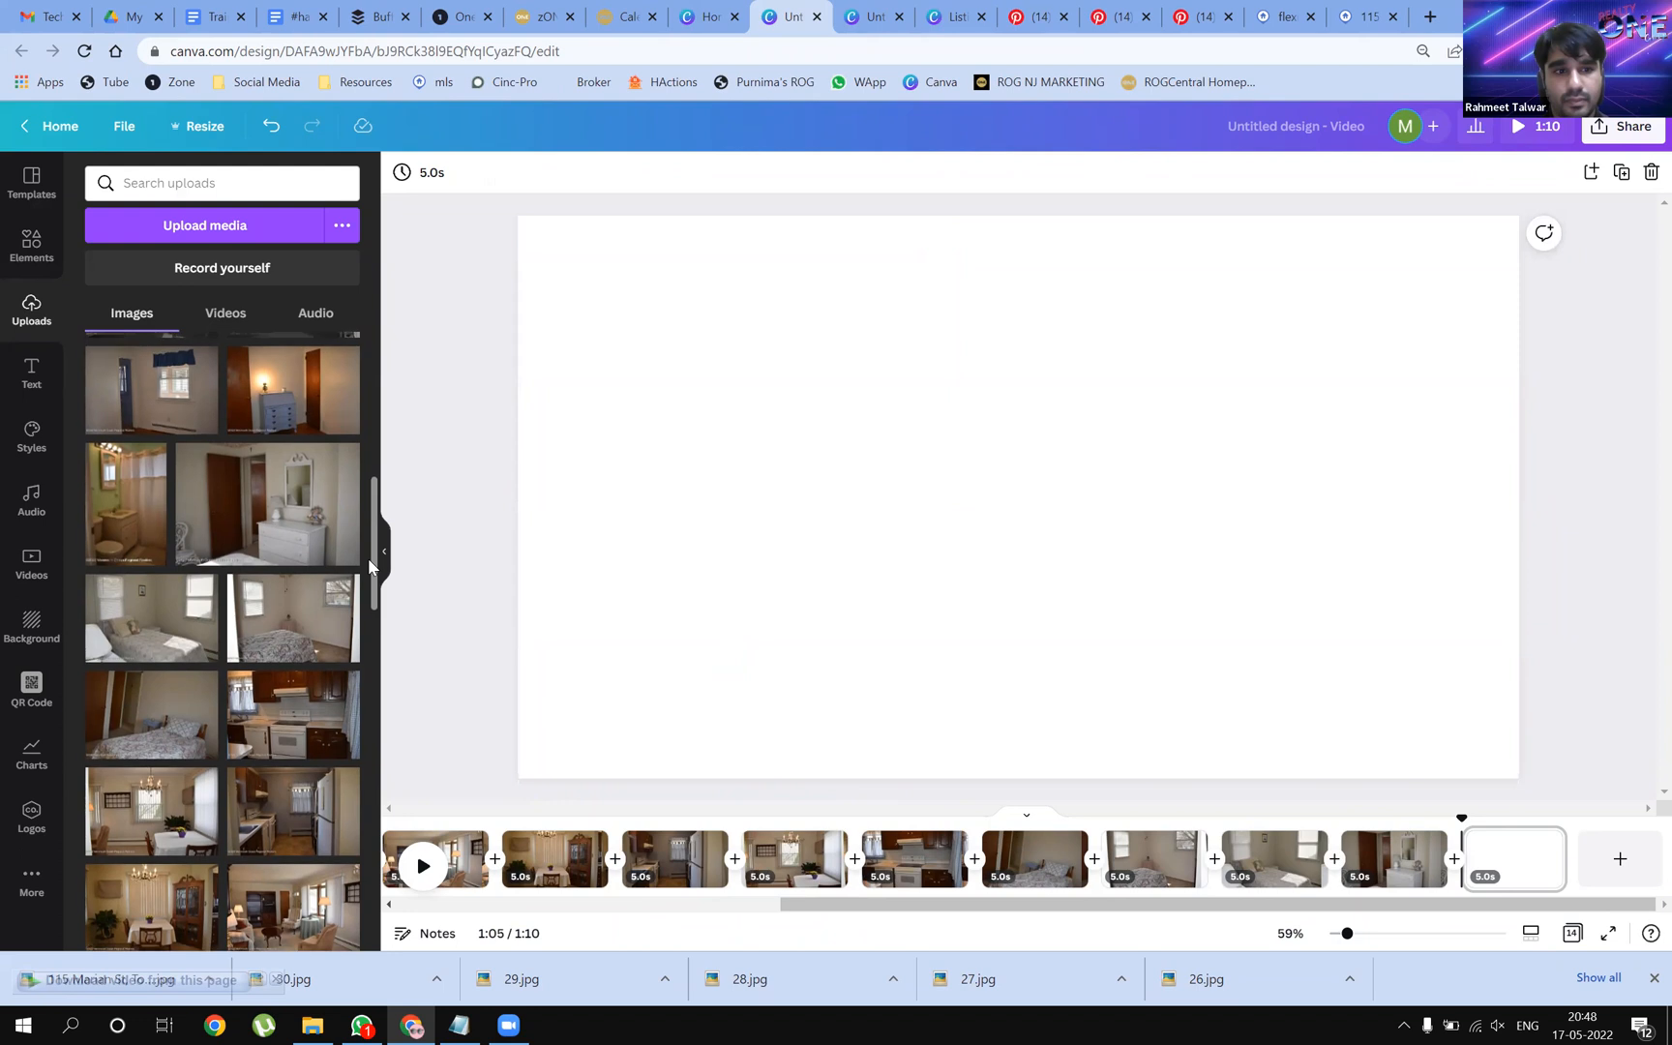
pyautogui.scroll(1, 369, 566)
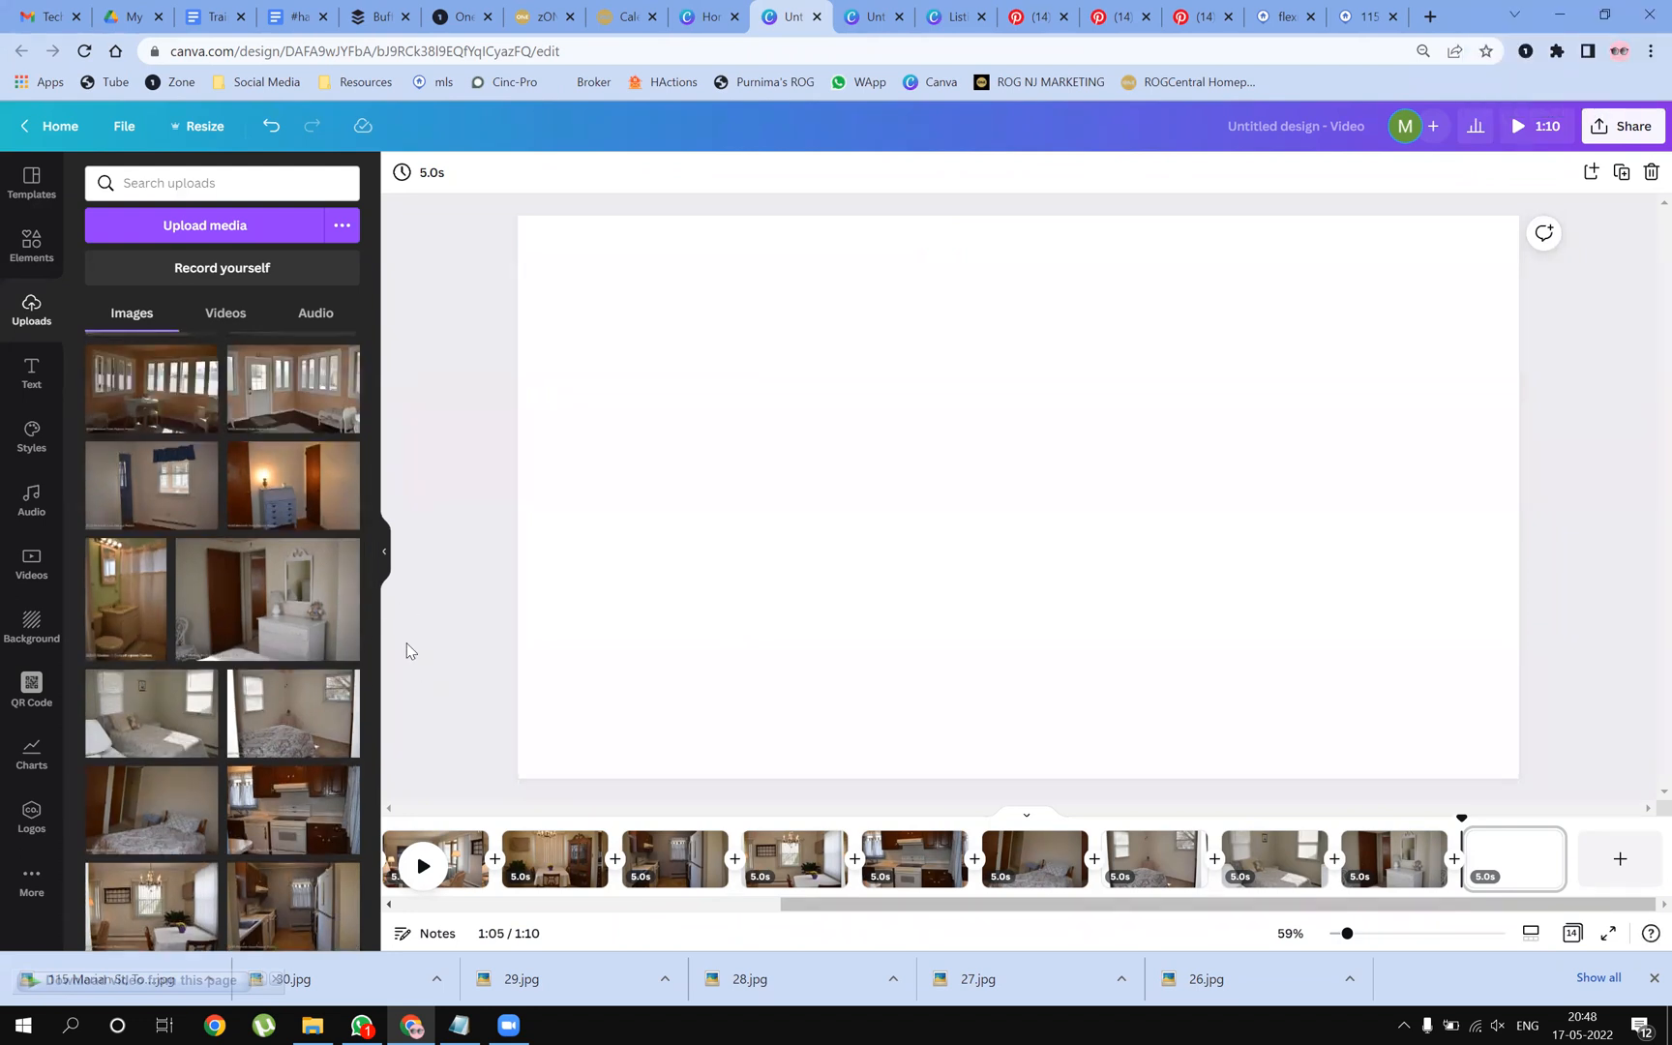
# Put the lamp-lit desk photo on the blank page, then add a page with the bedroom-window photo
pyautogui.moveTo(344, 456); pyautogui.dragTo(559, 498)
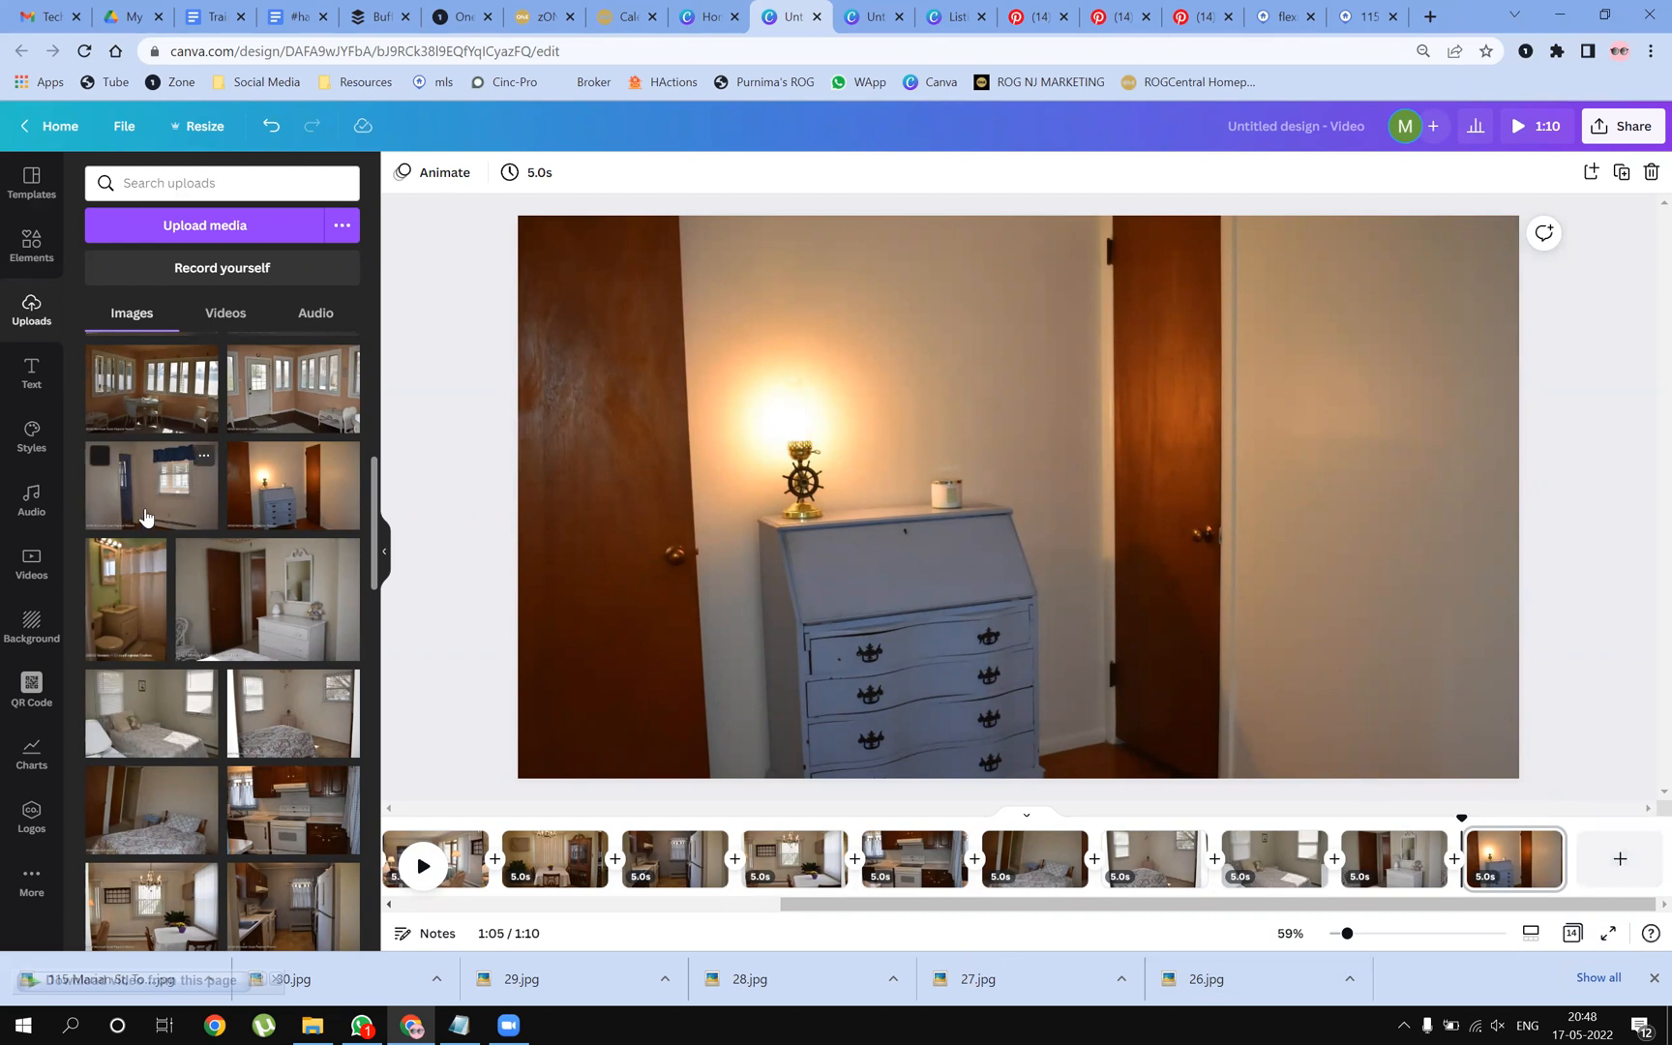
pyautogui.moveTo(102, 509); pyautogui.dragTo(91, 486)
pyautogui.click(1625, 859)
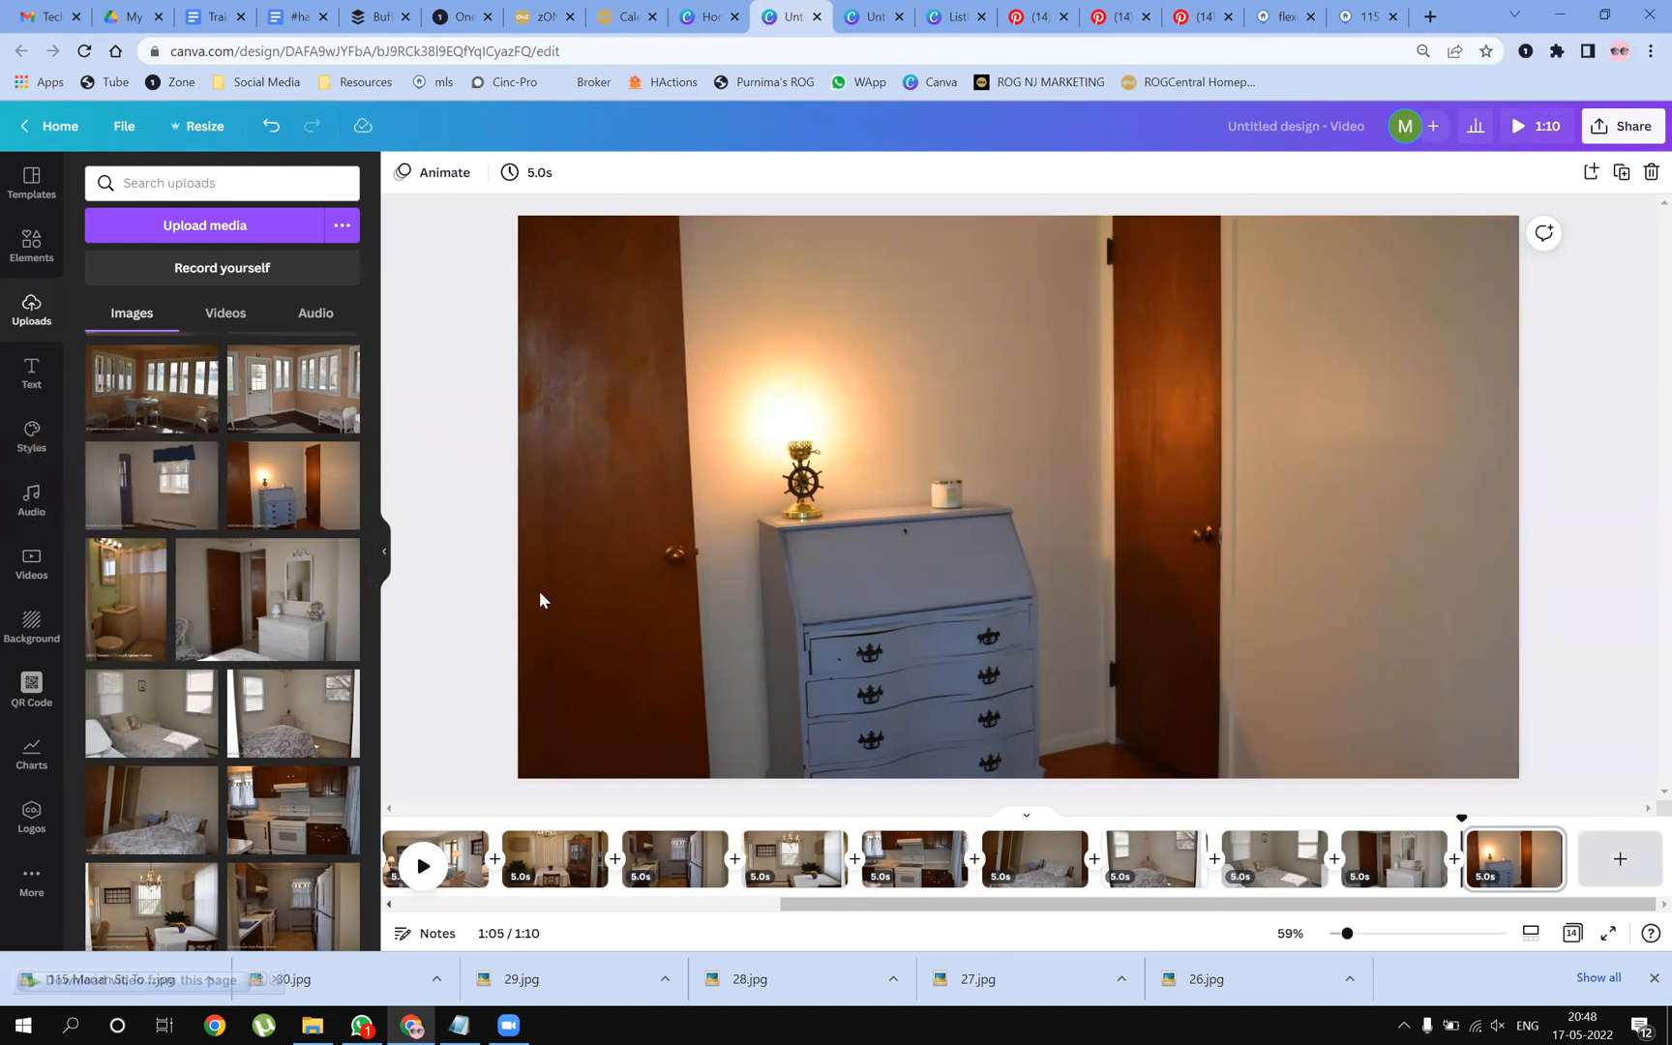
pyautogui.moveTo(188, 487); pyautogui.dragTo(537, 479)
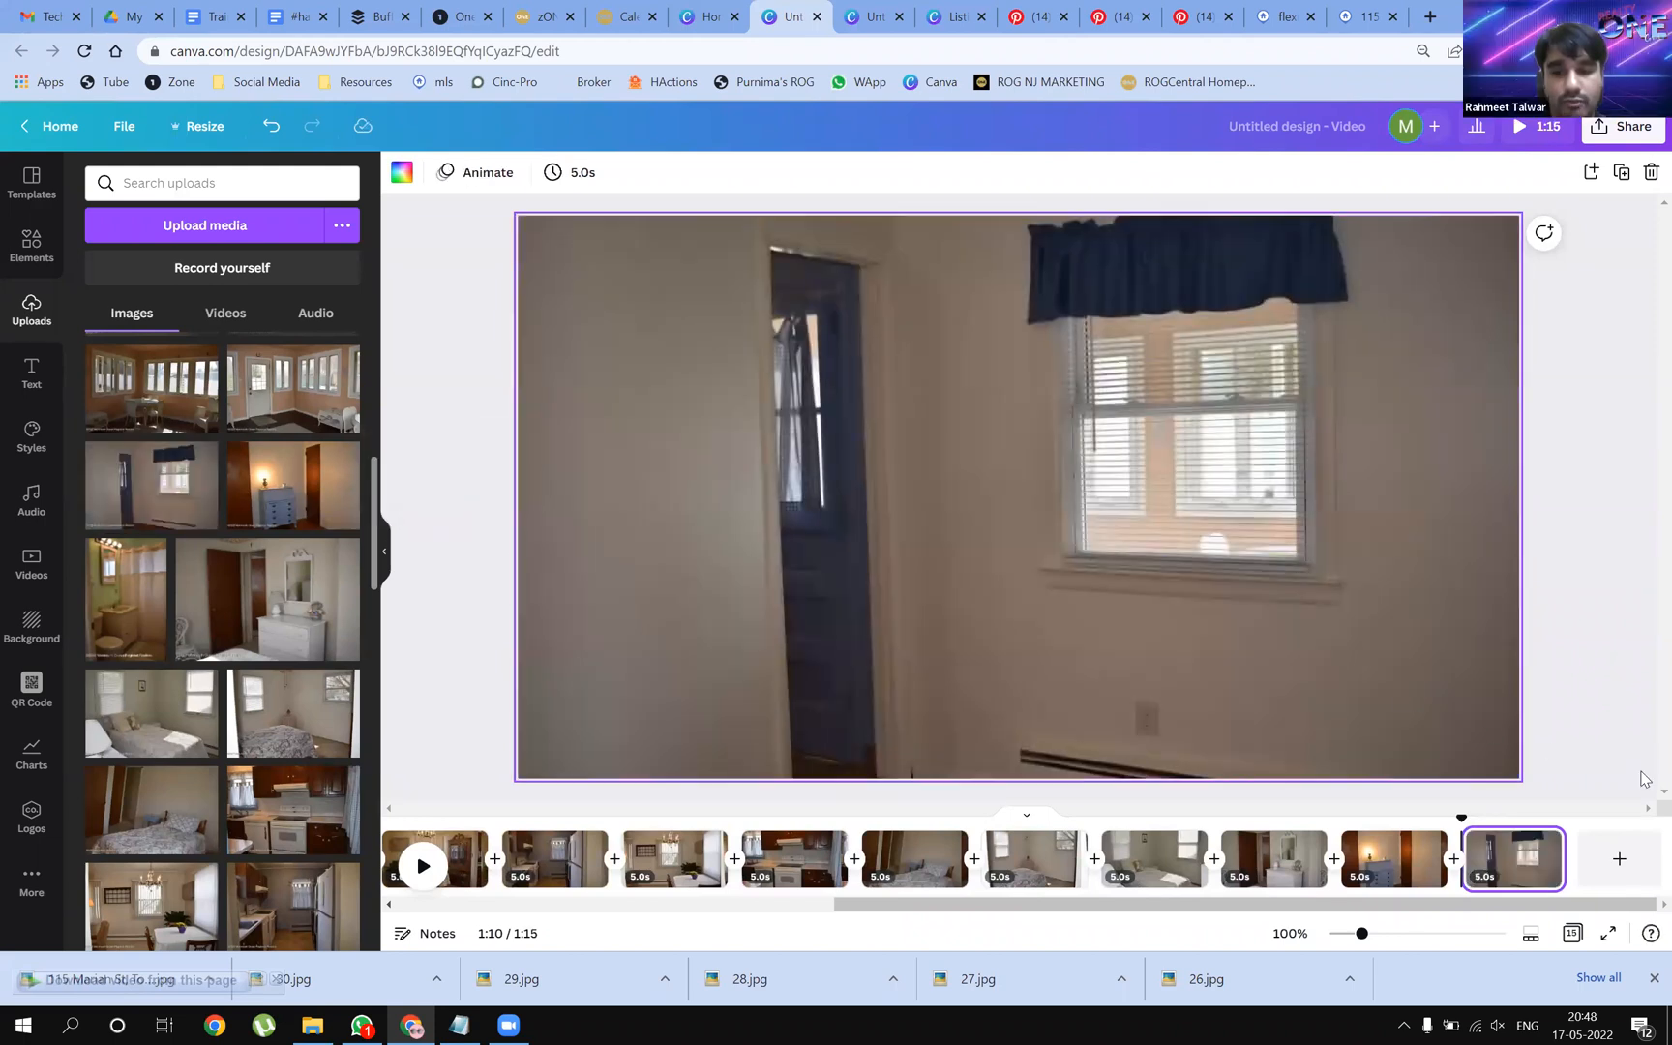
# Add pages showing the sunroom door, sunroom table and living-room photos
pyautogui.click(1604, 859)
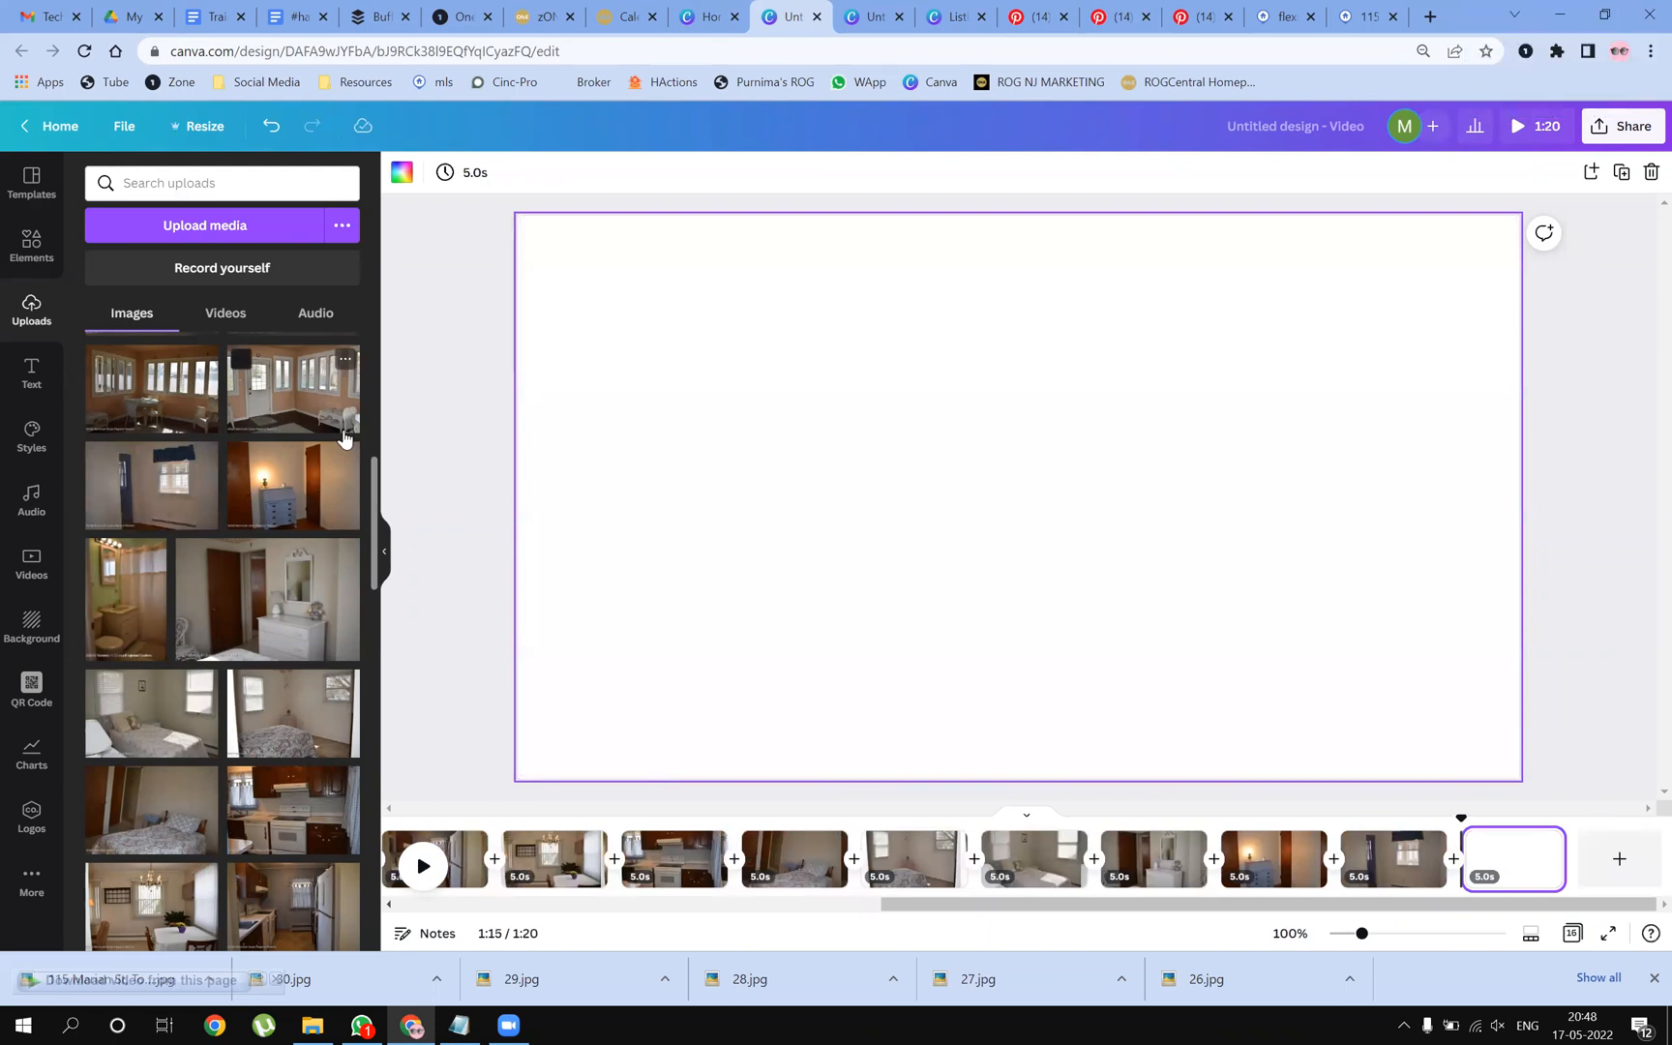
pyautogui.moveTo(312, 423); pyautogui.dragTo(535, 435)
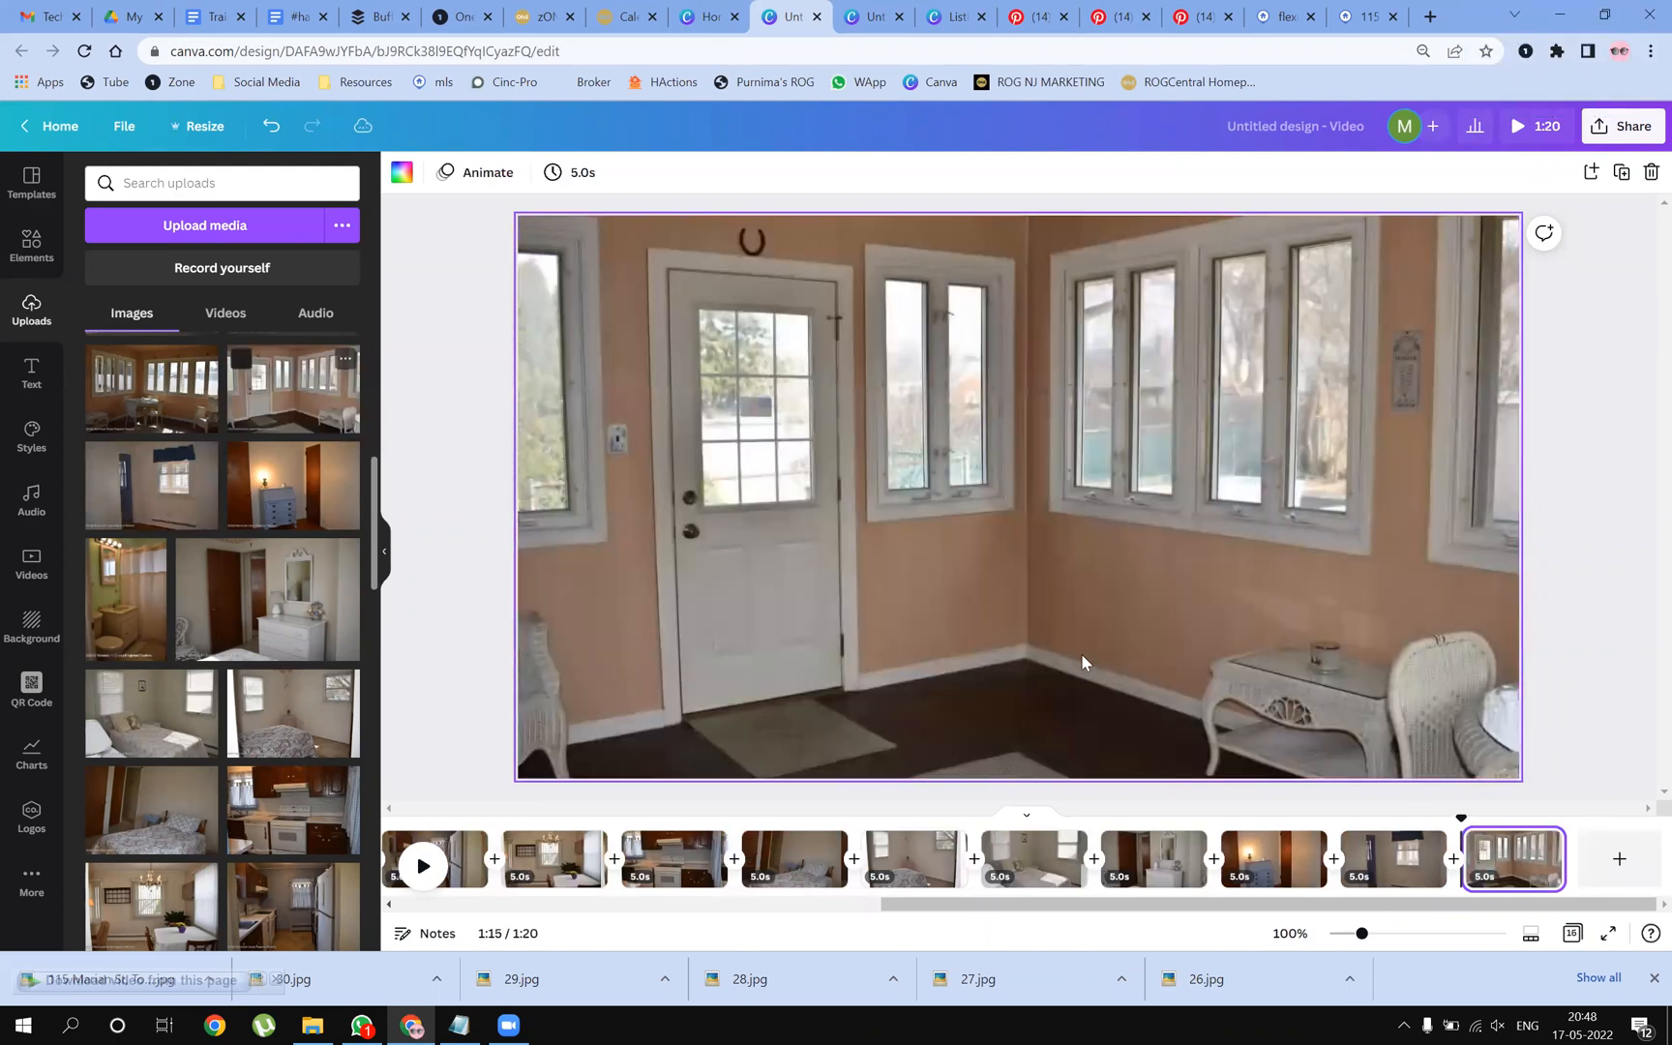
pyautogui.click(1609, 871)
pyautogui.moveTo(169, 416); pyautogui.dragTo(542, 438)
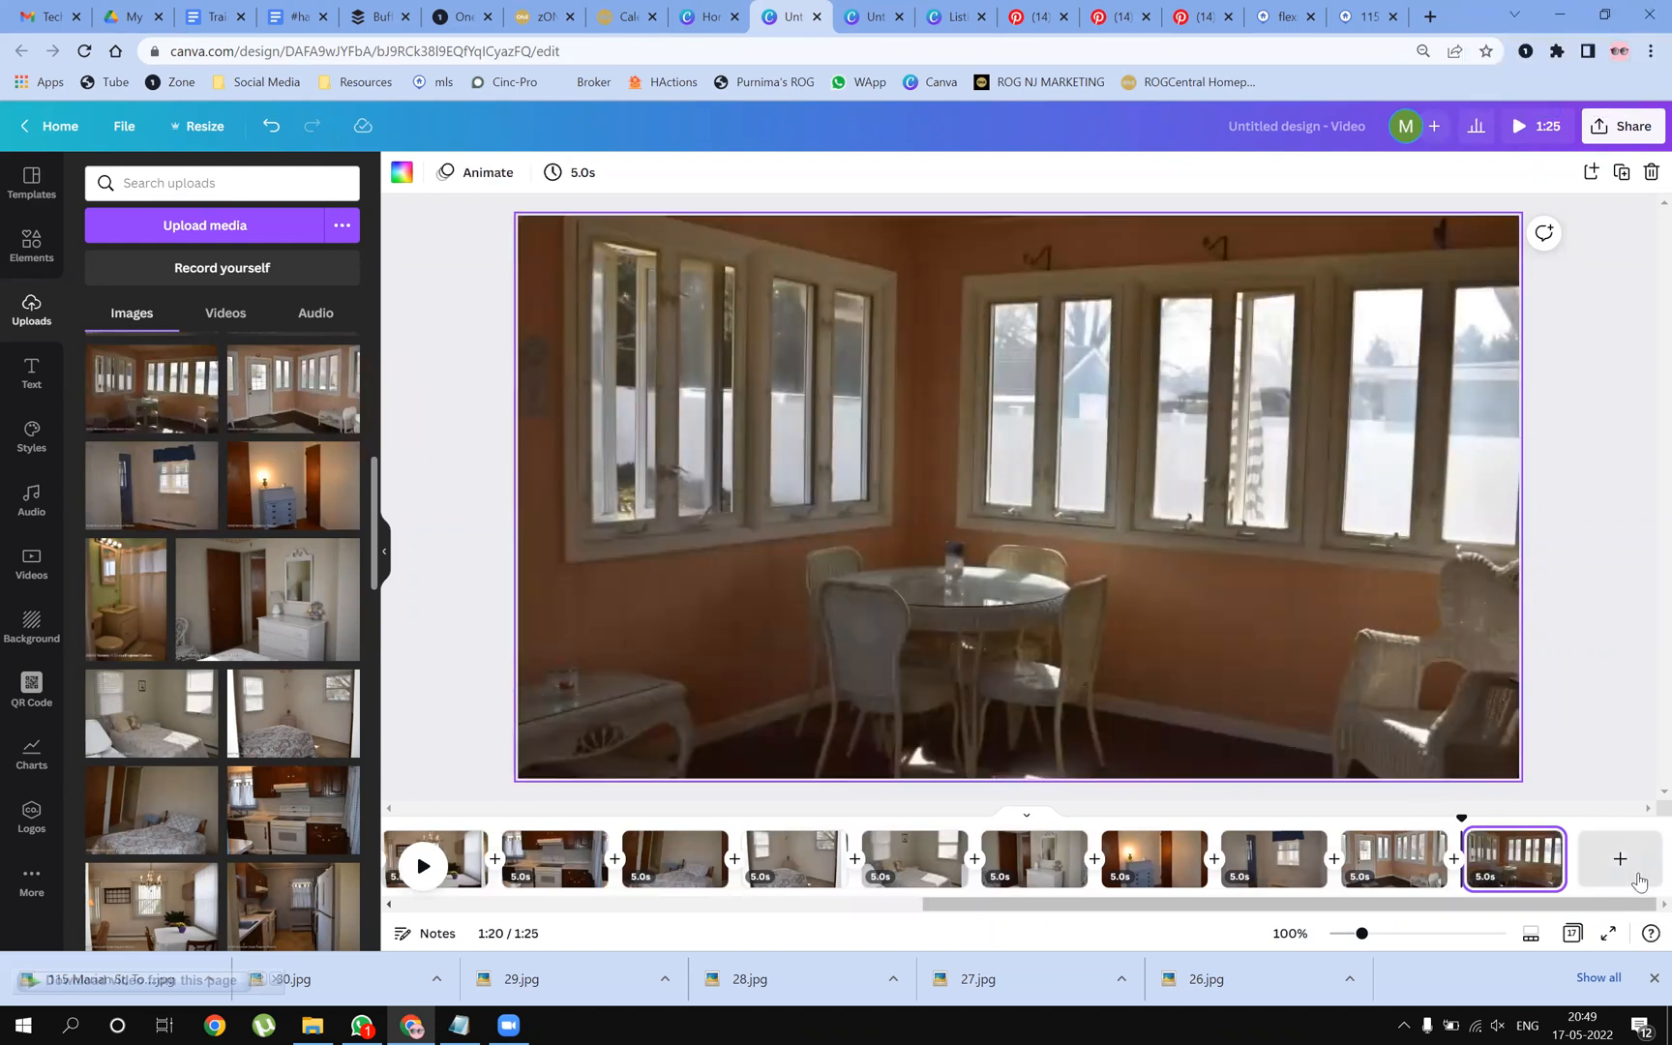
pyautogui.click(1620, 858)
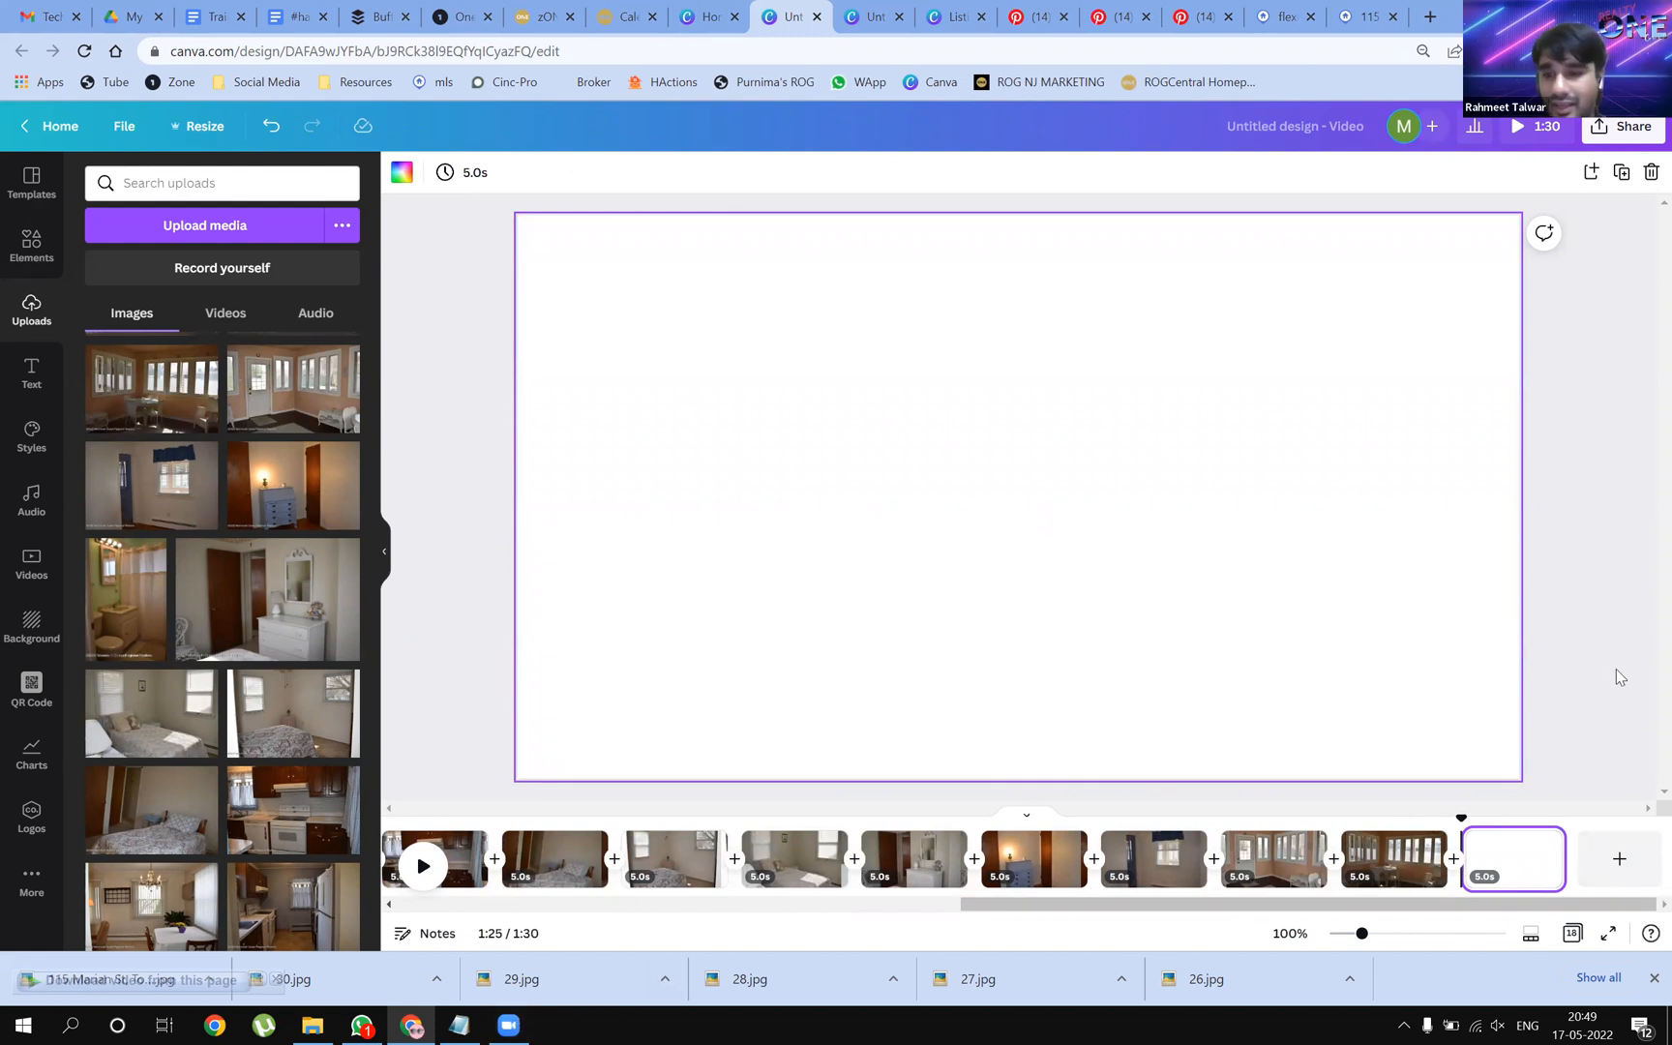
pyautogui.scroll(2, 209, 488)
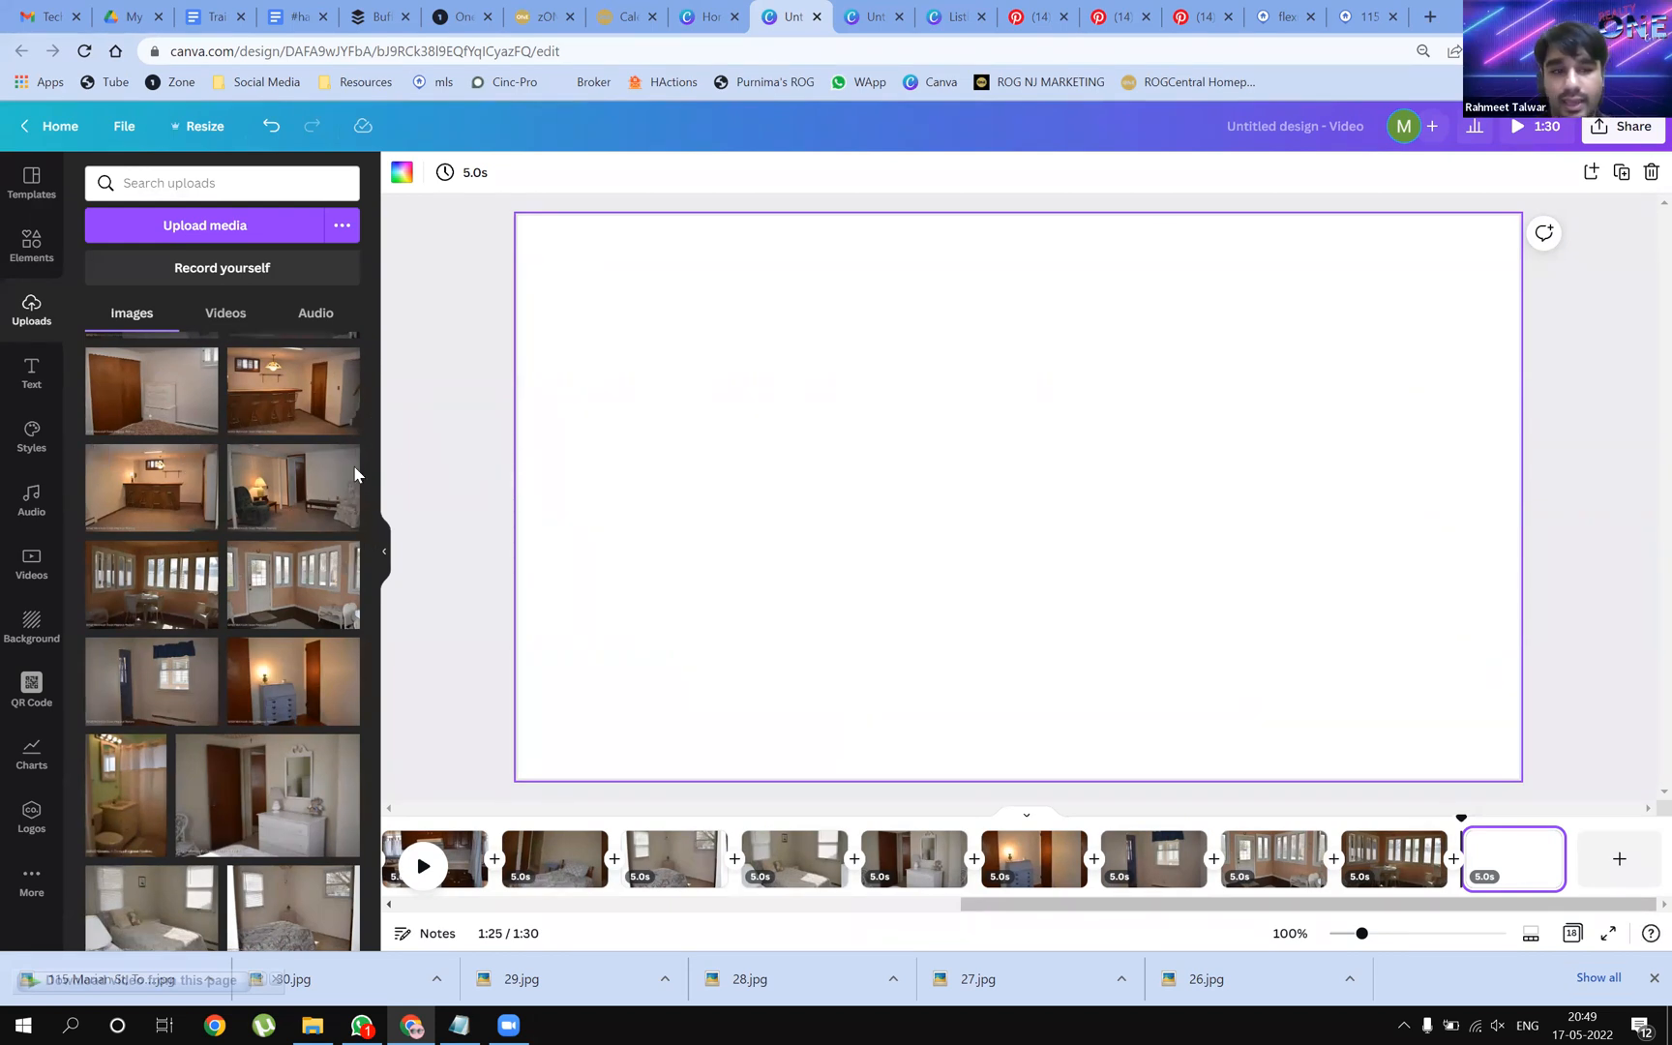
pyautogui.moveTo(355, 474); pyautogui.dragTo(536, 471)
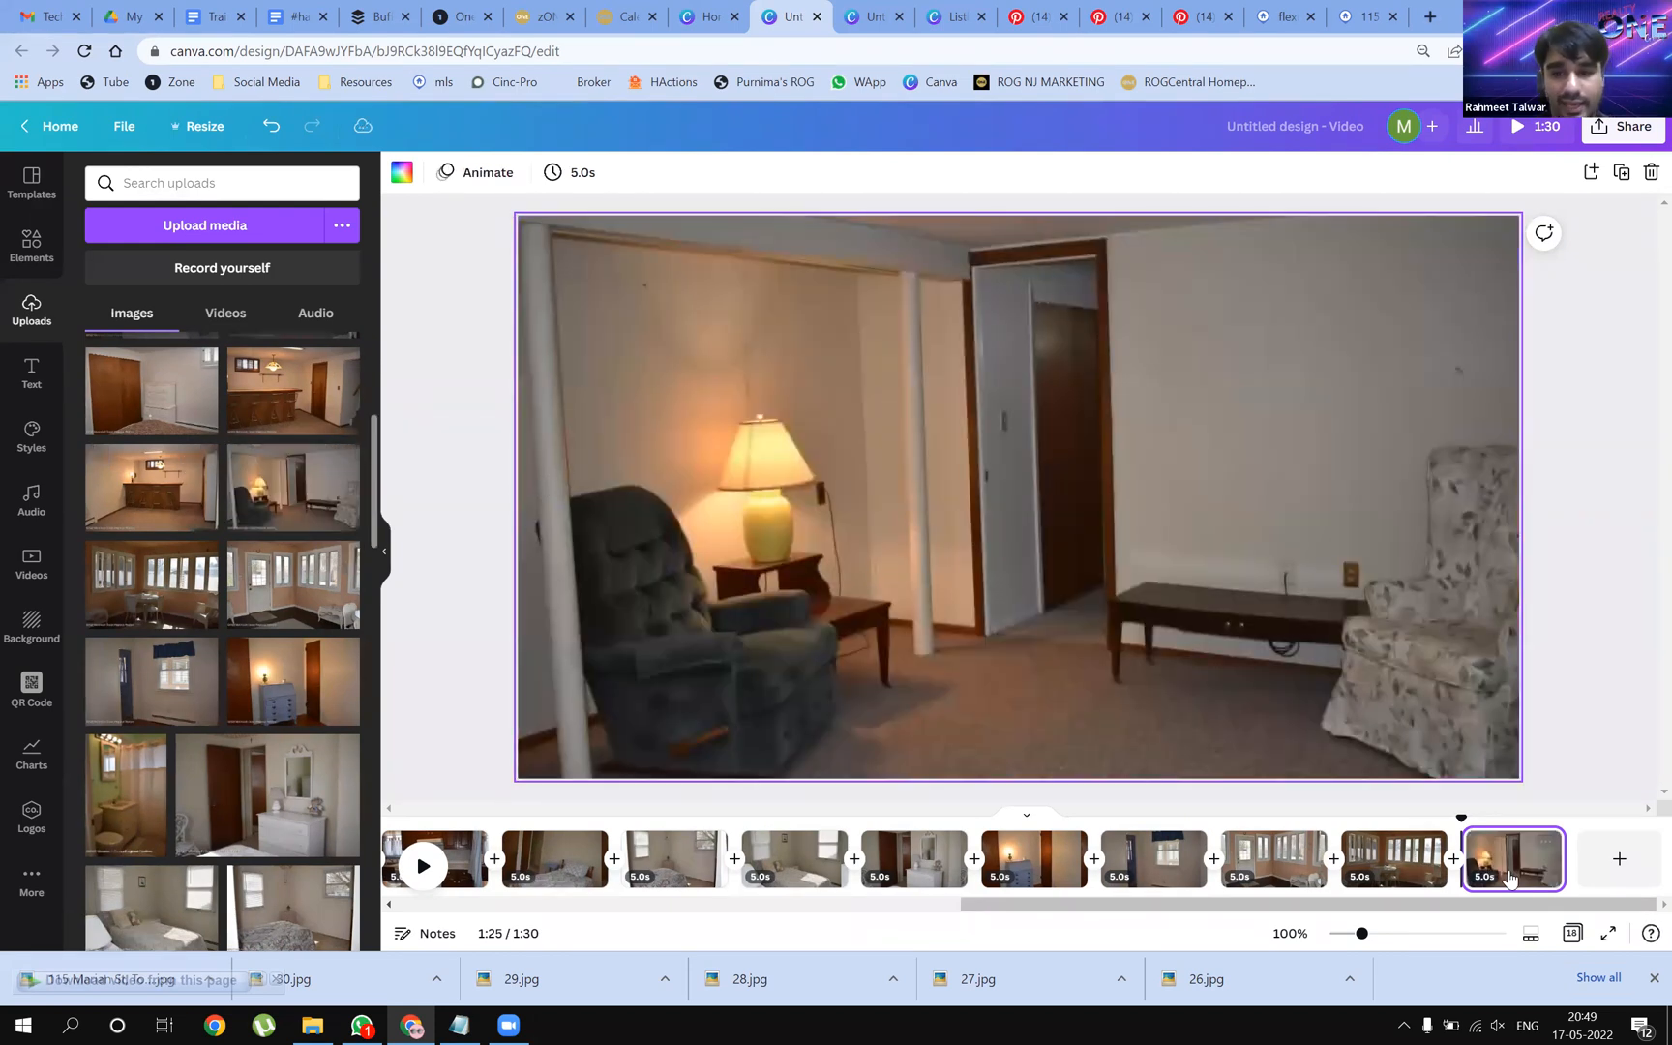
# Add pages with the basement bar, another room and the bedroom dresser photos
pyautogui.click(1619, 858)
pyautogui.moveTo(193, 488); pyautogui.dragTo(534, 479)
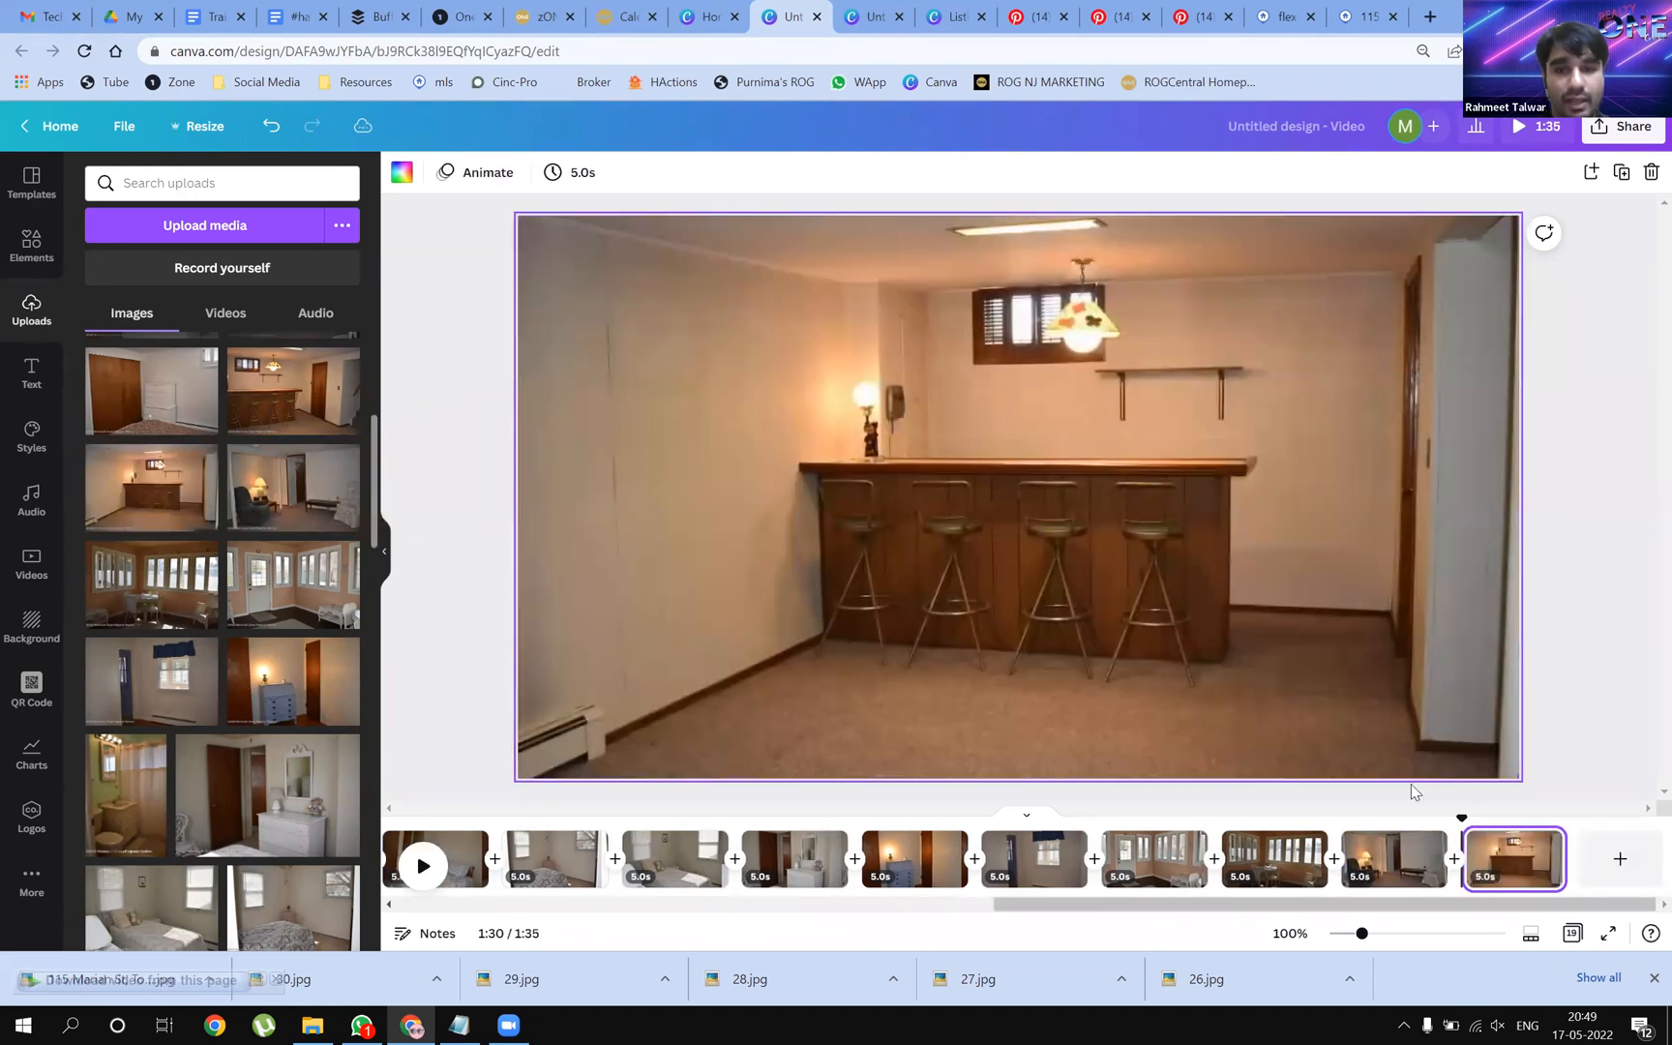
pyautogui.click(1638, 874)
pyautogui.moveTo(317, 418); pyautogui.dragTo(557, 426)
pyautogui.click(1619, 858)
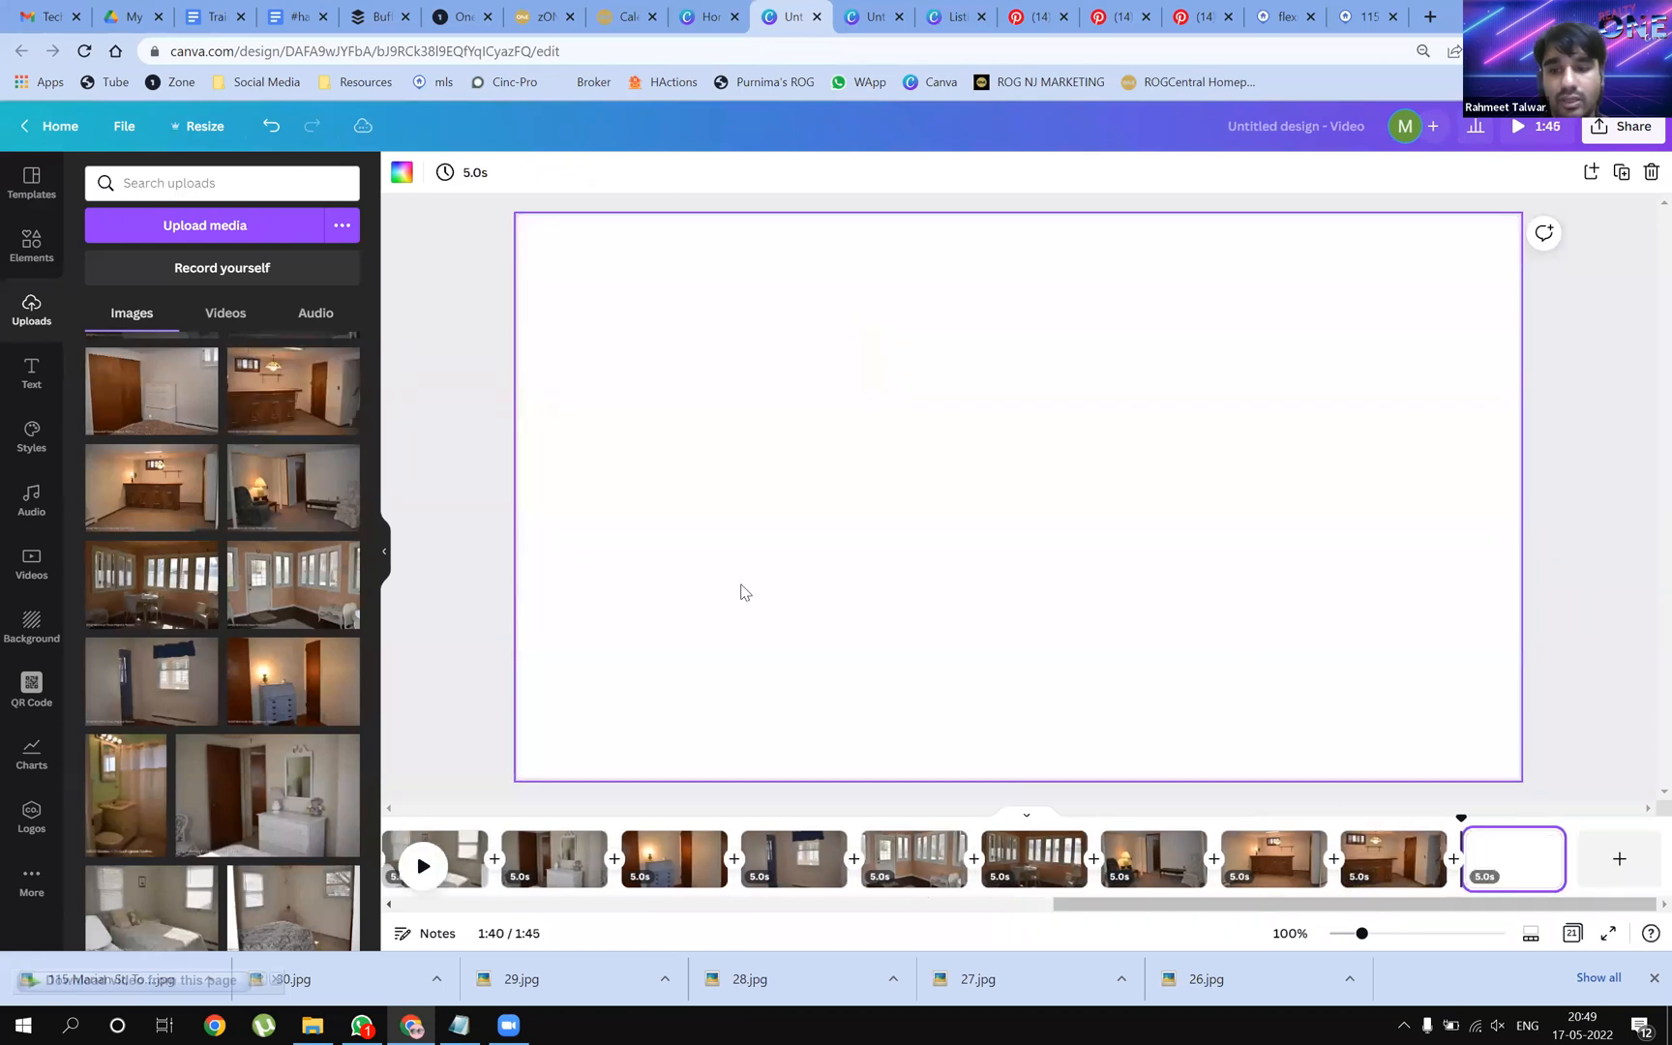
pyautogui.moveTo(97, 397); pyautogui.dragTo(571, 402)
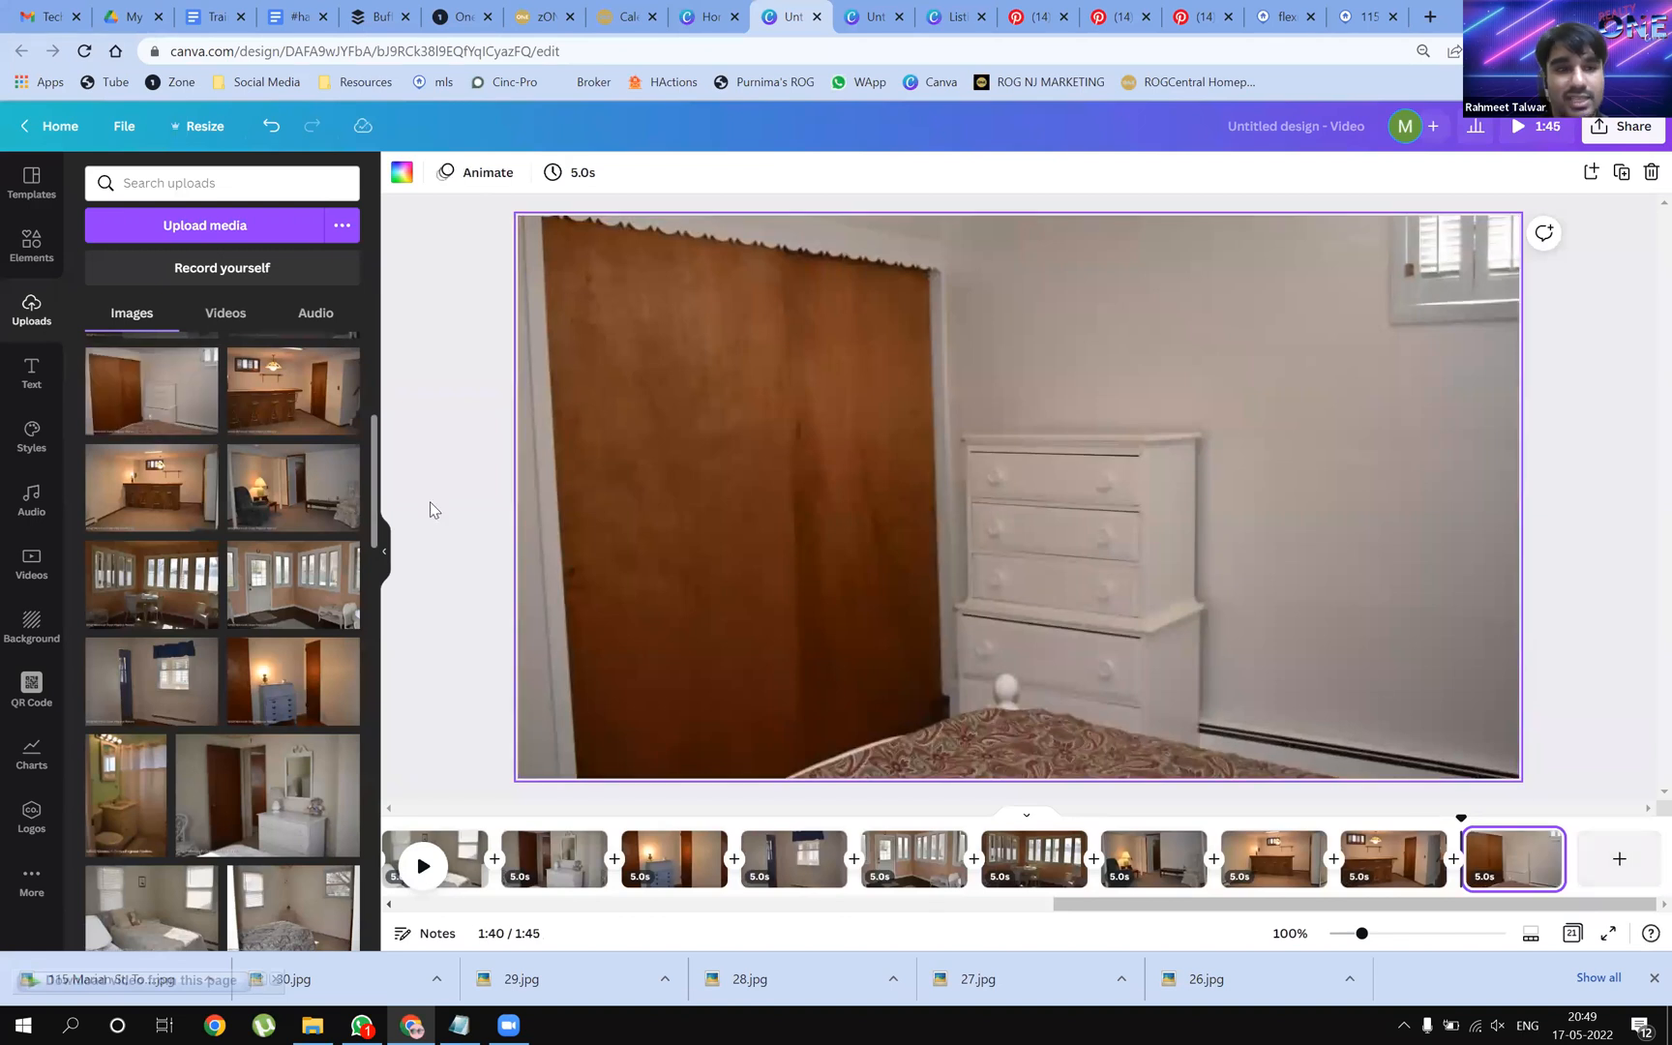
# Add pages with the red-pillow bedroom, washer and another room photo
pyautogui.scroll(3, 318, 518)
pyautogui.click(1619, 858)
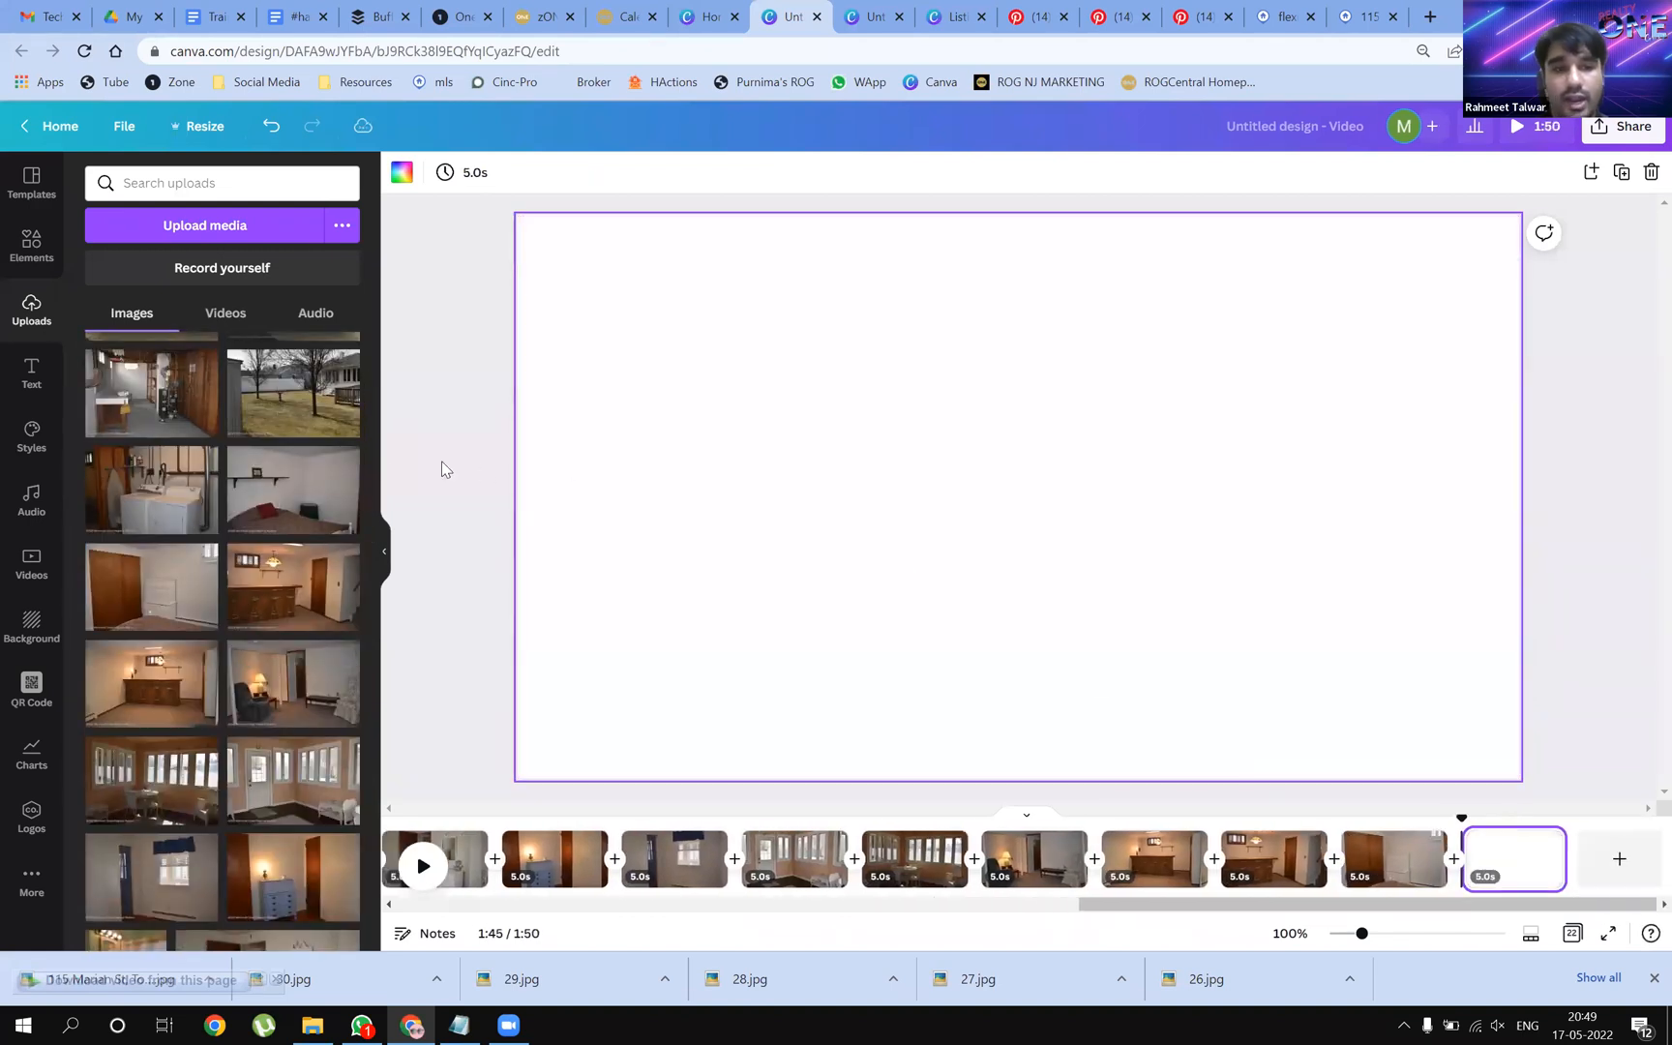
pyautogui.moveTo(287, 517); pyautogui.dragTo(549, 505)
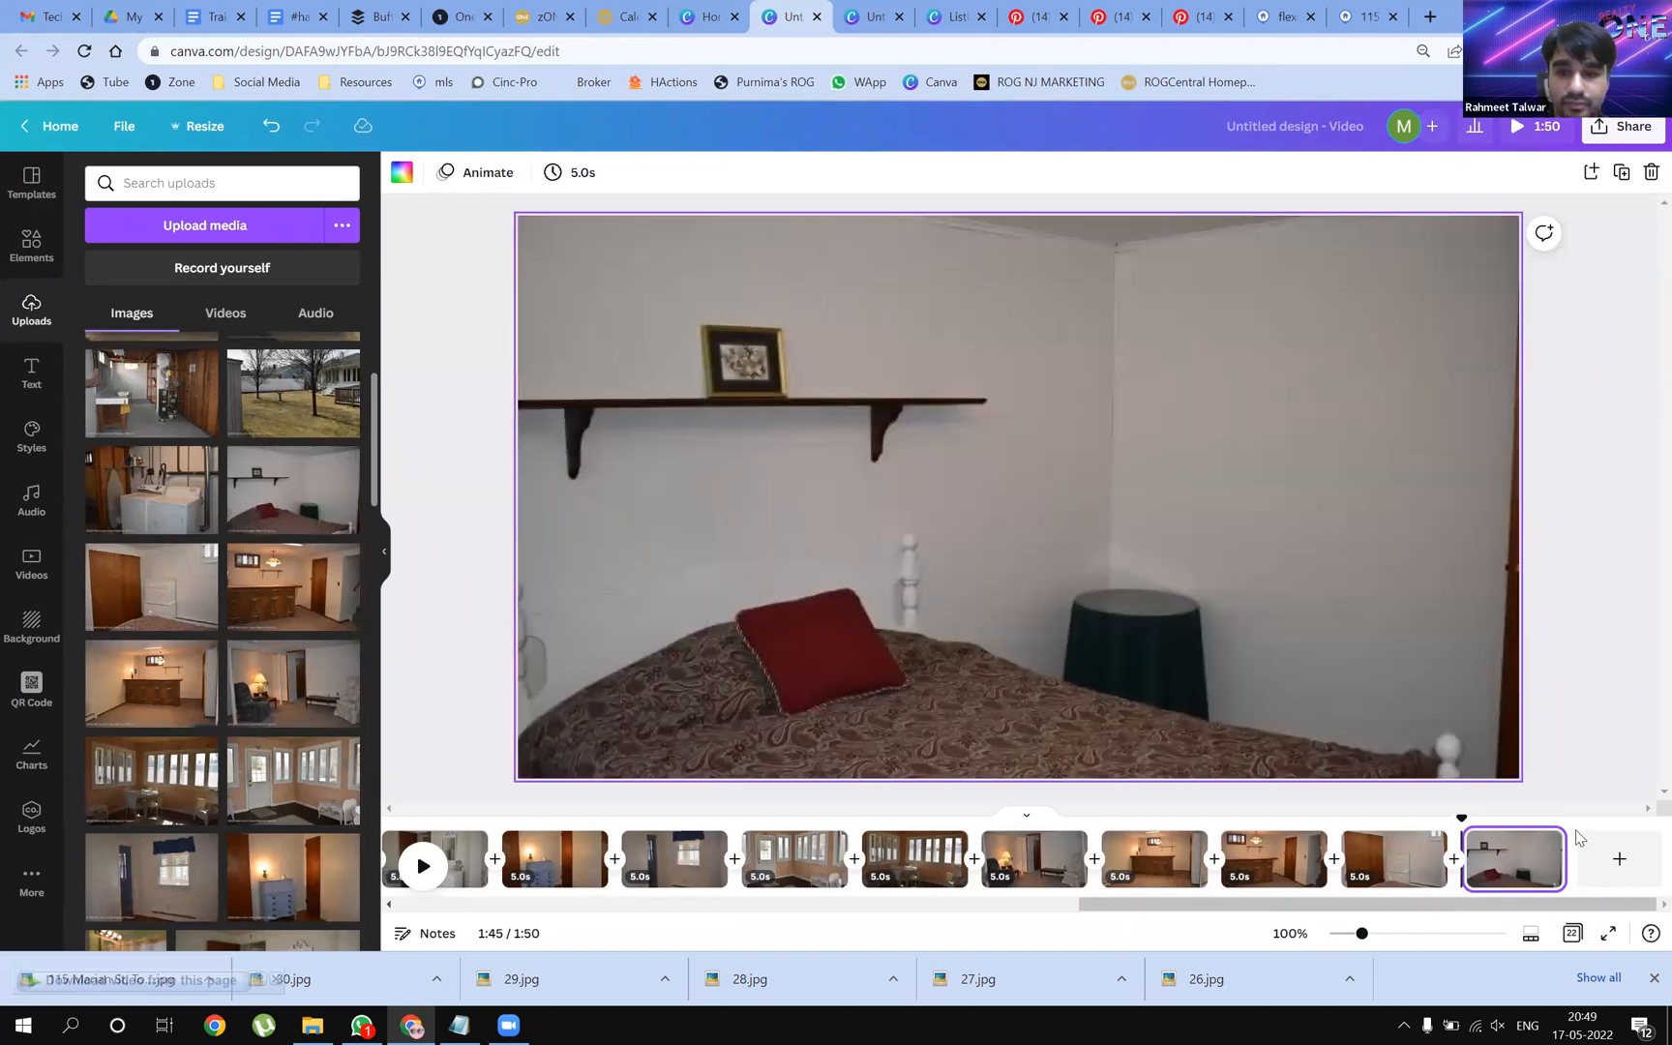
pyautogui.click(1596, 852)
pyautogui.moveTo(139, 478); pyautogui.dragTo(561, 440)
pyautogui.click(1612, 858)
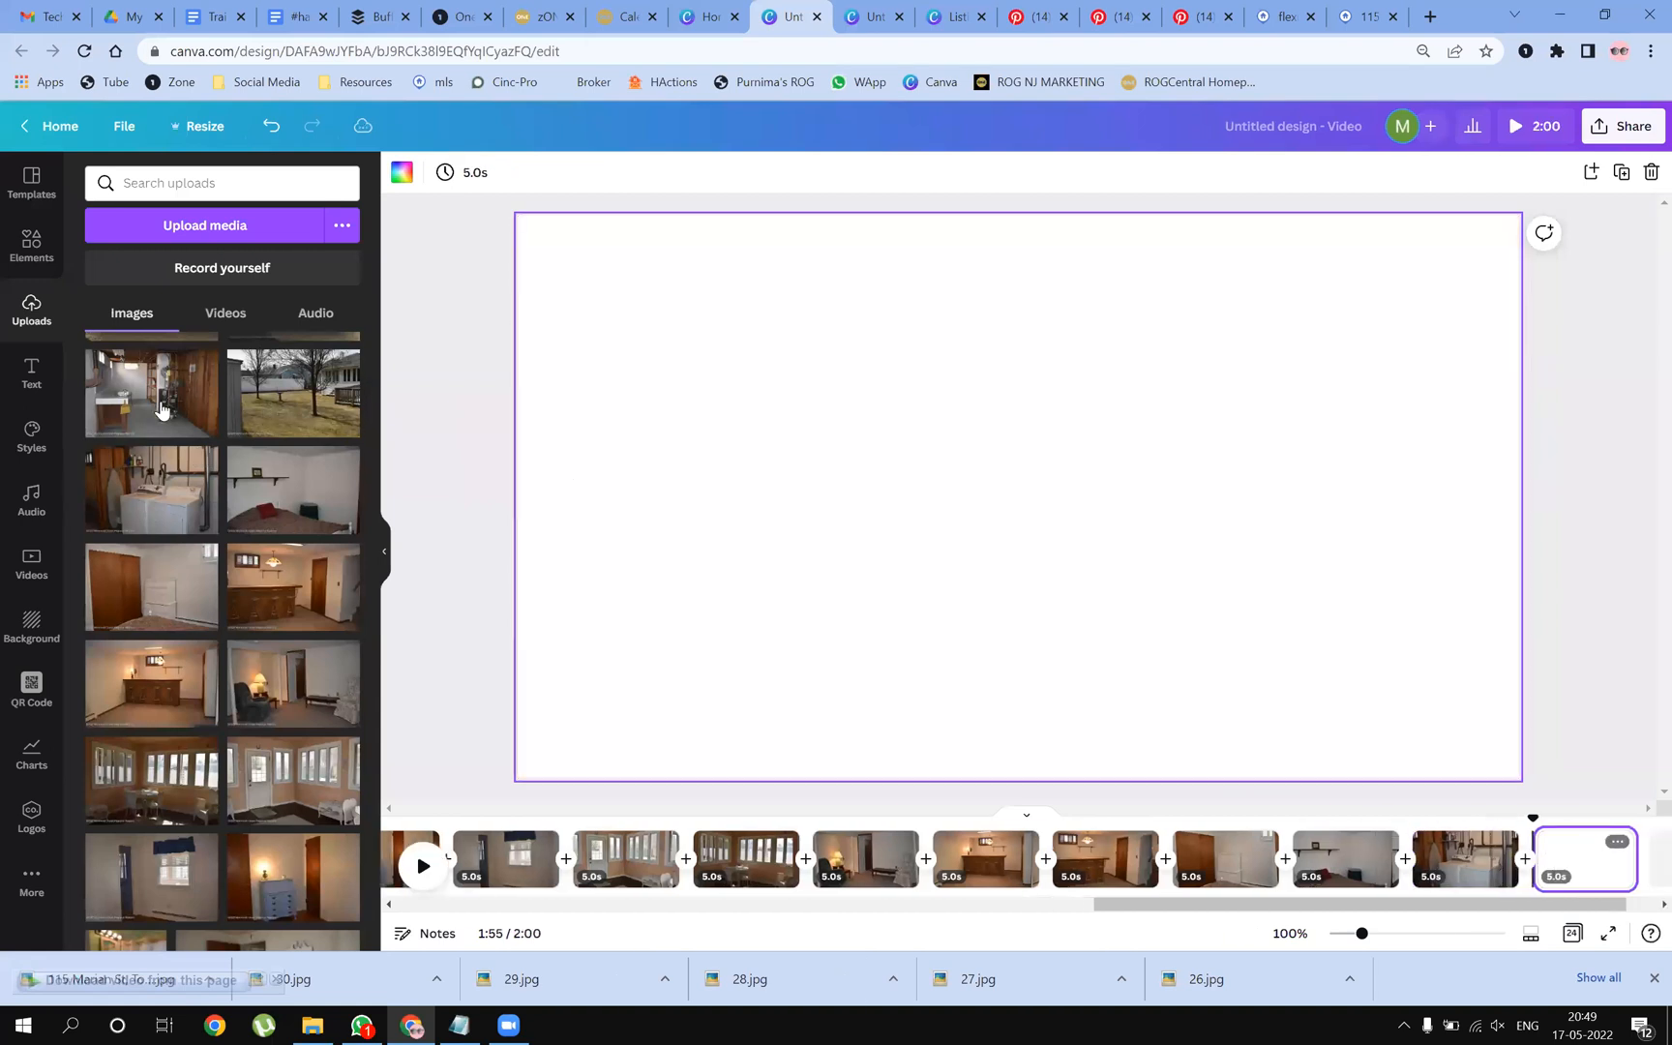
pyautogui.scroll(3, 295, 527)
pyautogui.moveTo(290, 581); pyautogui.dragTo(559, 548)
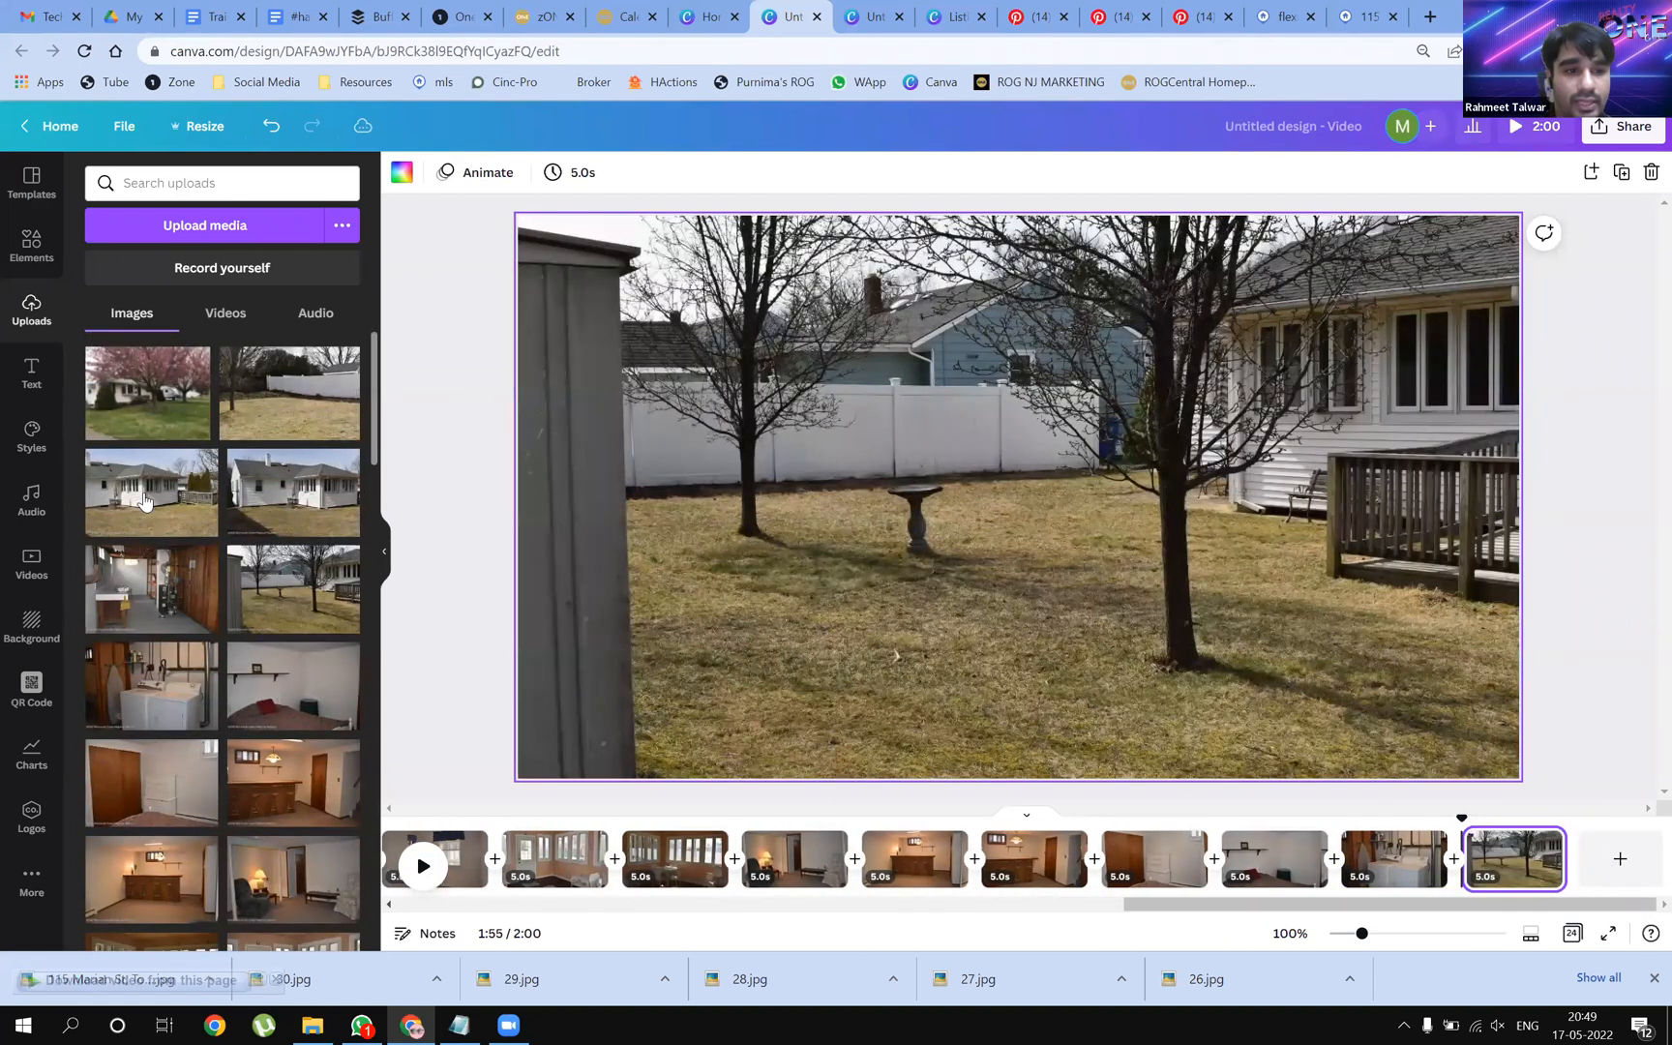
# Add pages with the white house and basement photos, ending on a blank page
pyautogui.click(1620, 859)
pyautogui.moveTo(151, 493); pyautogui.dragTo(261, 619)
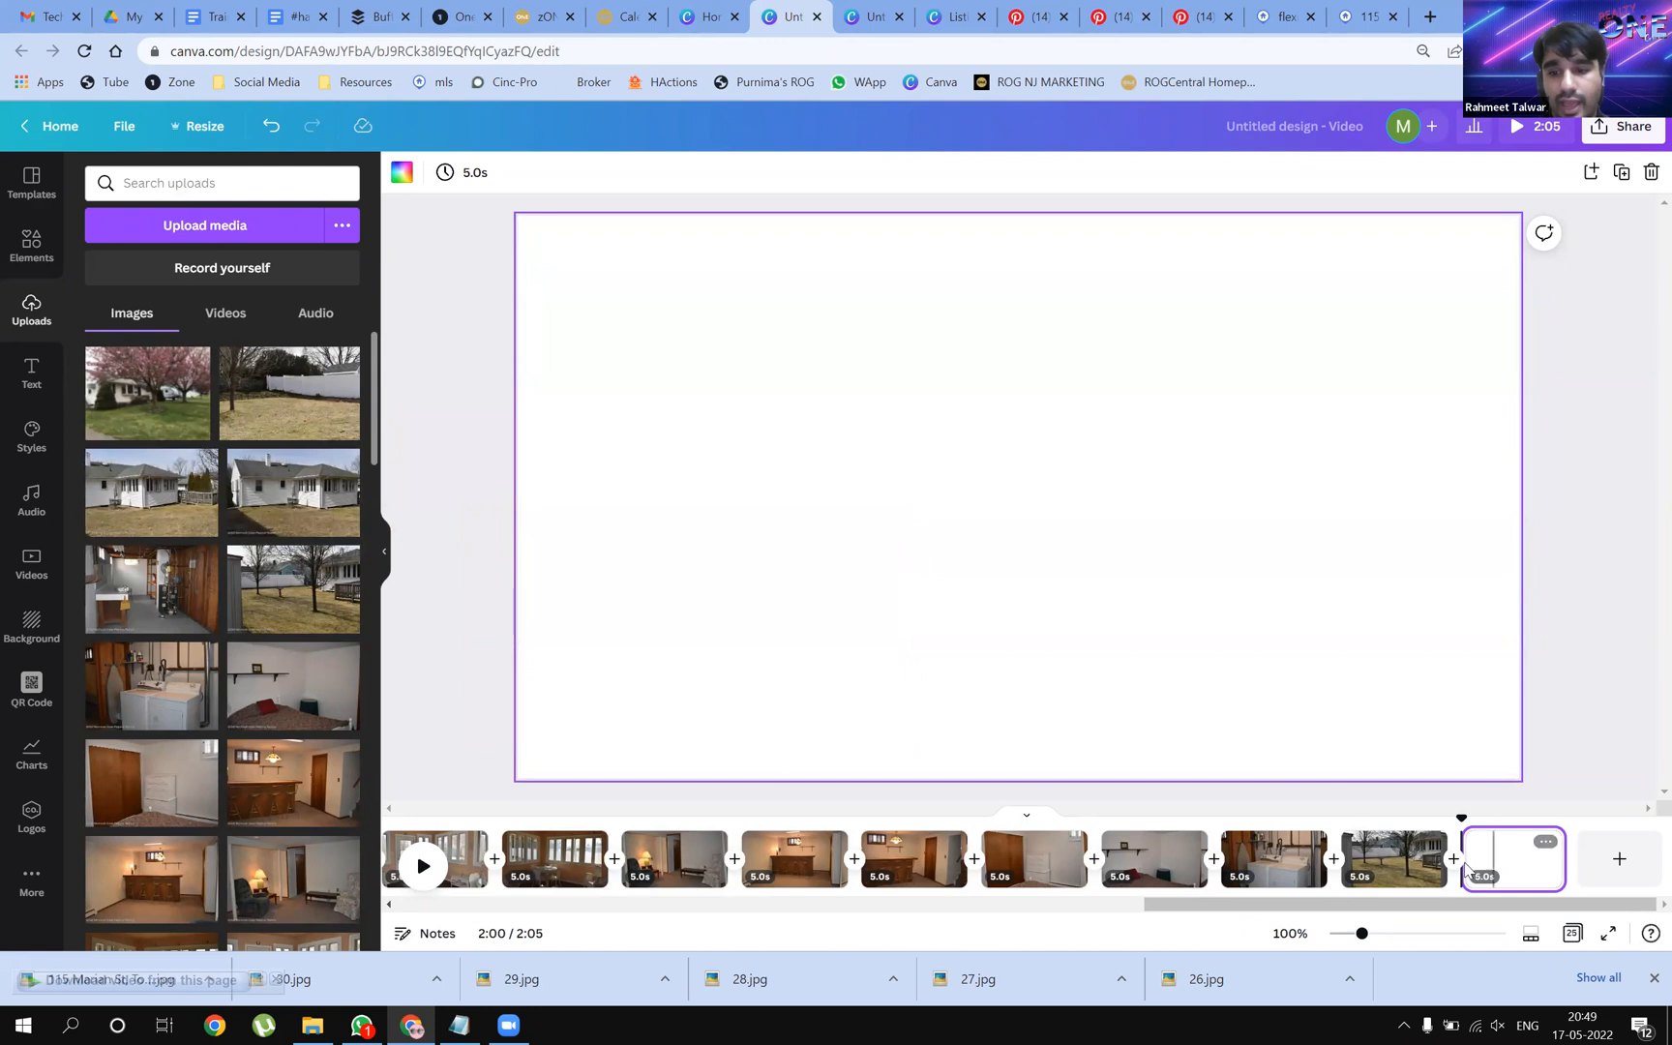
pyautogui.moveTo(1502, 864); pyautogui.dragTo(1368, 858)
pyautogui.moveTo(139, 599); pyautogui.dragTo(561, 455)
pyautogui.click(1624, 871)
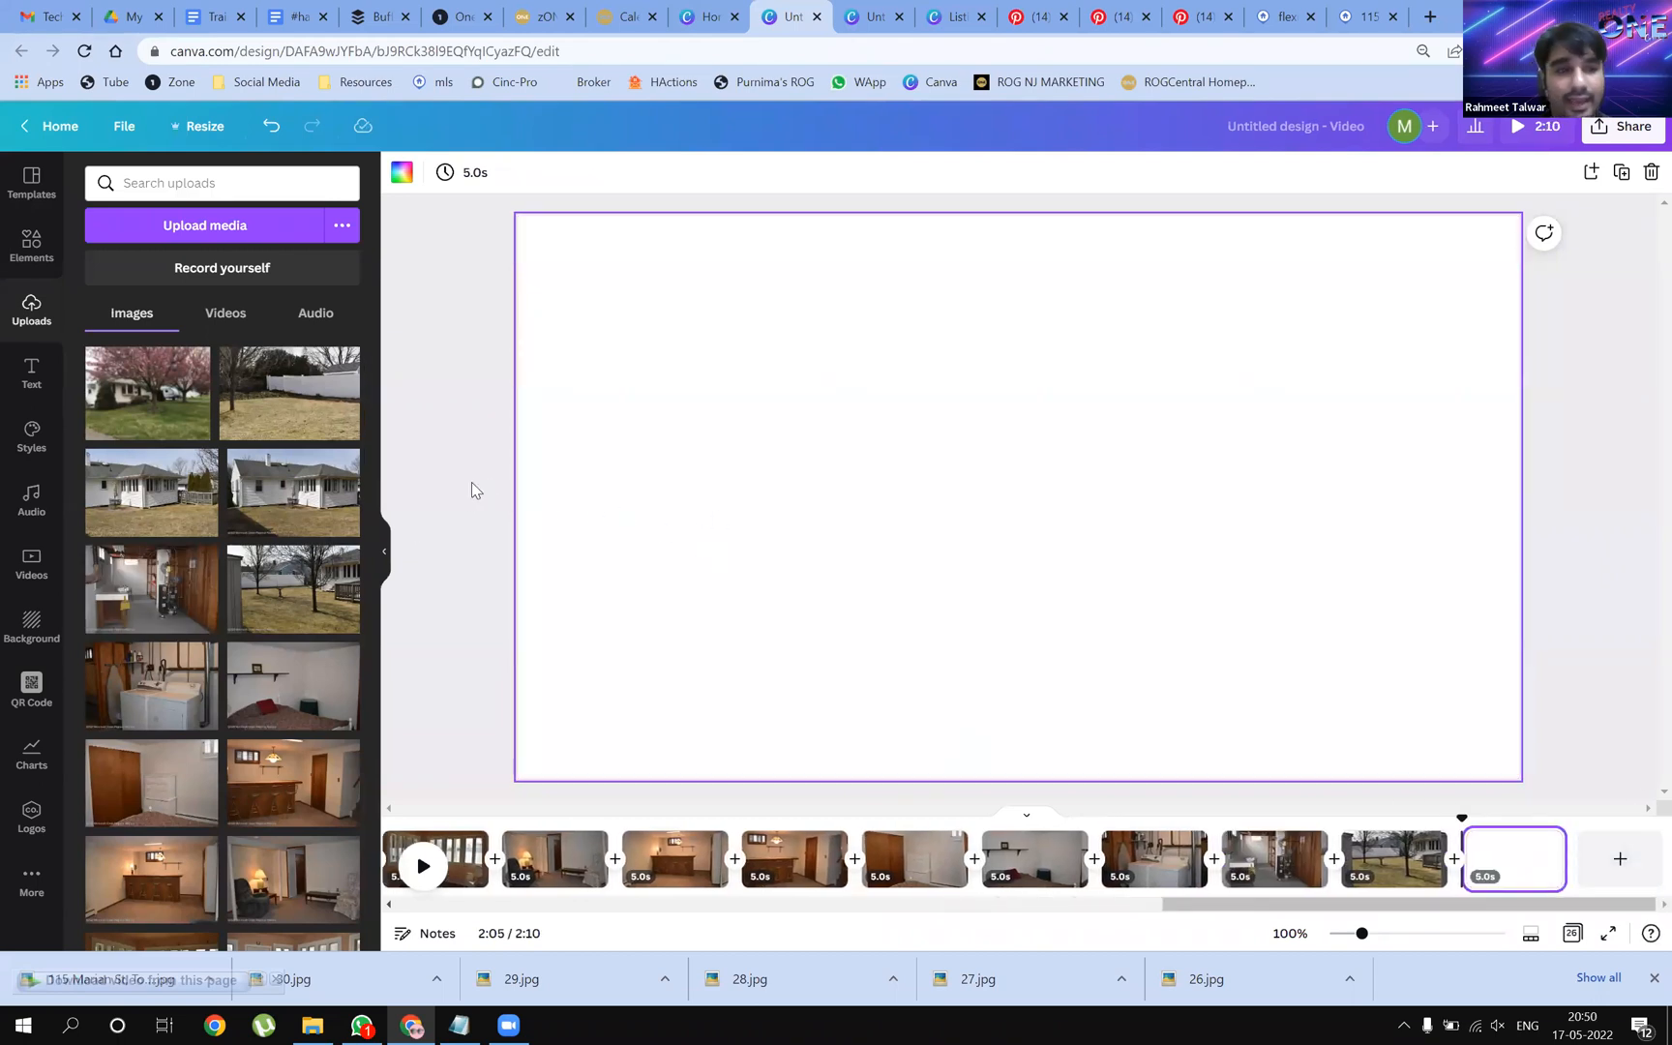
# Fill new pages with the house exterior, back-of-house, fenced yard and cherry-tree front-yard photos
pyautogui.moveTo(305, 513); pyautogui.dragTo(559, 500)
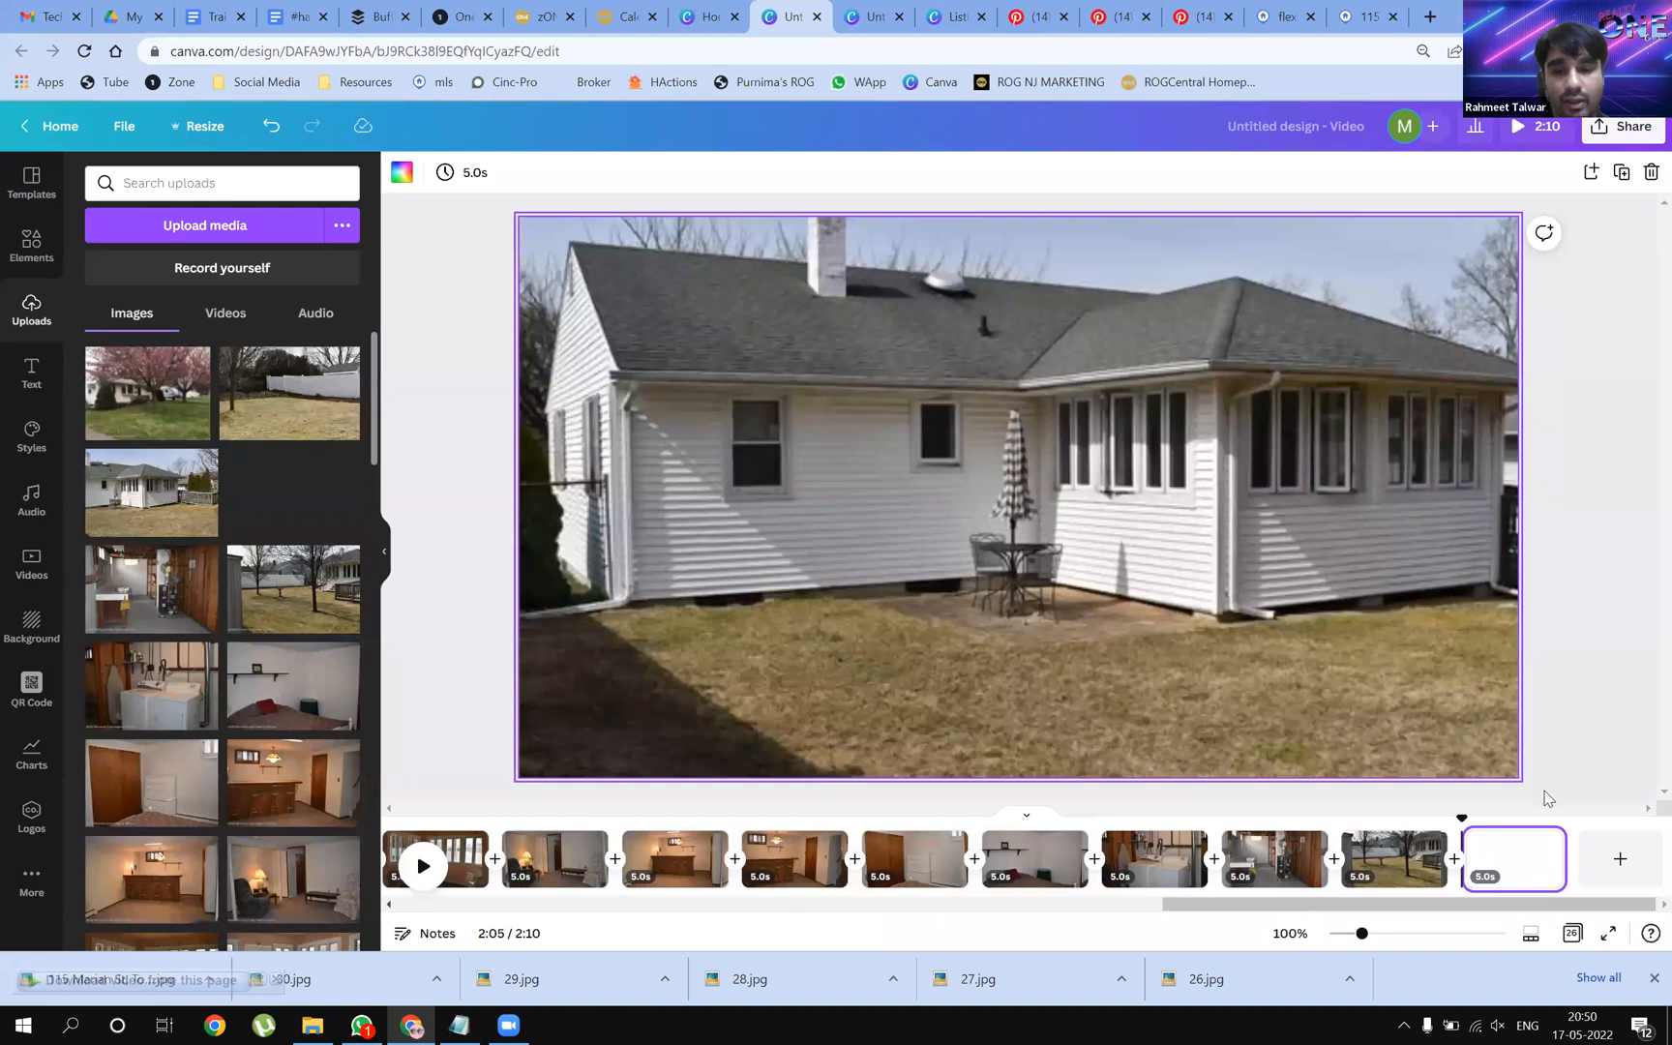
pyautogui.click(1620, 859)
pyautogui.moveTo(375, 494); pyautogui.dragTo(571, 518)
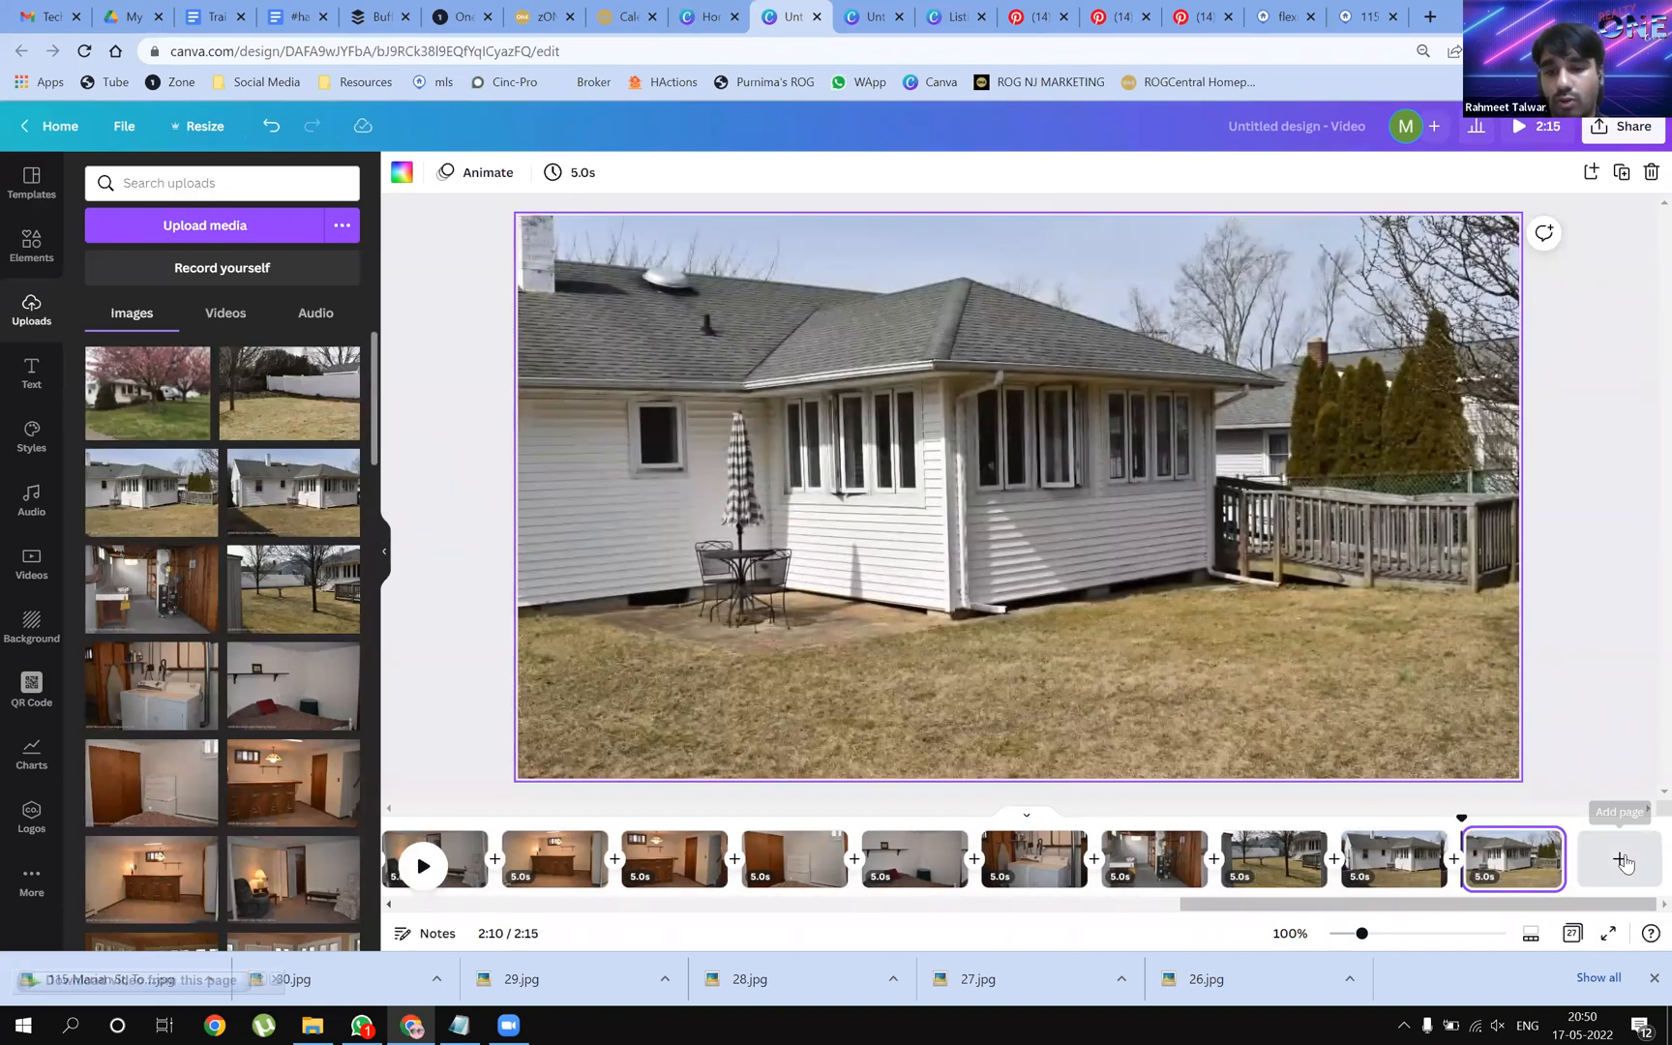
pyautogui.click(1622, 859)
pyautogui.moveTo(312, 423); pyautogui.dragTo(554, 435)
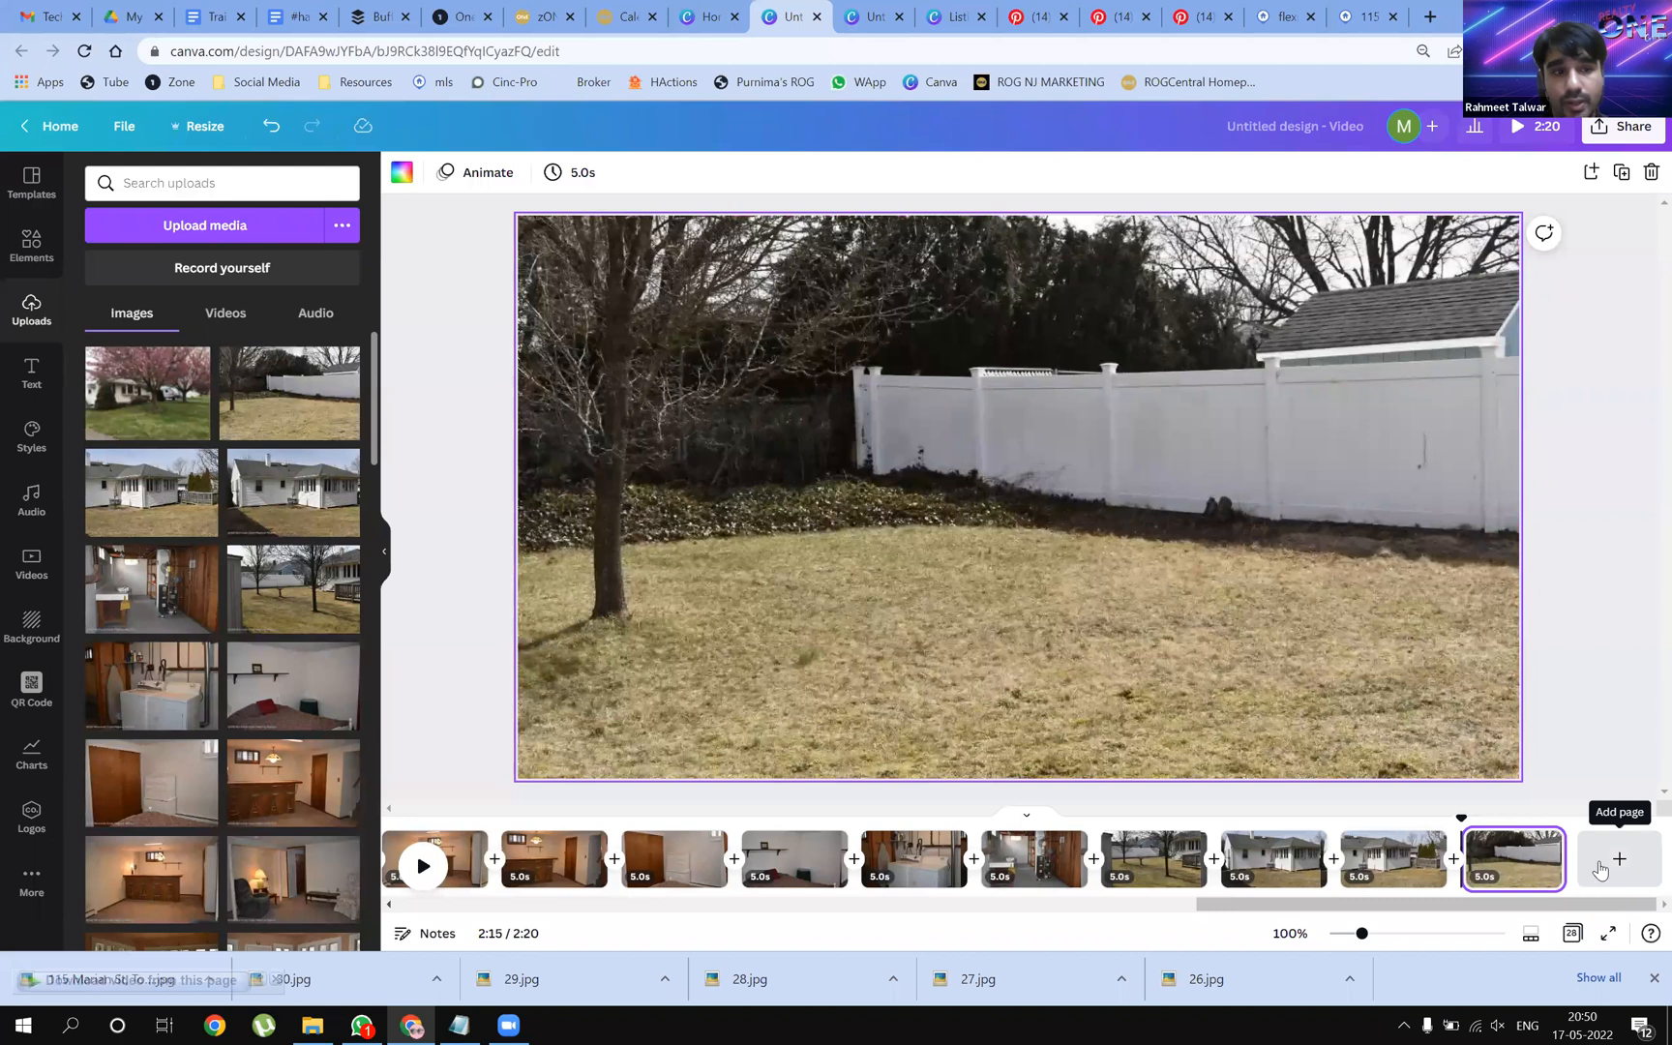
pyautogui.click(1603, 868)
pyautogui.moveTo(159, 406); pyautogui.dragTo(581, 457)
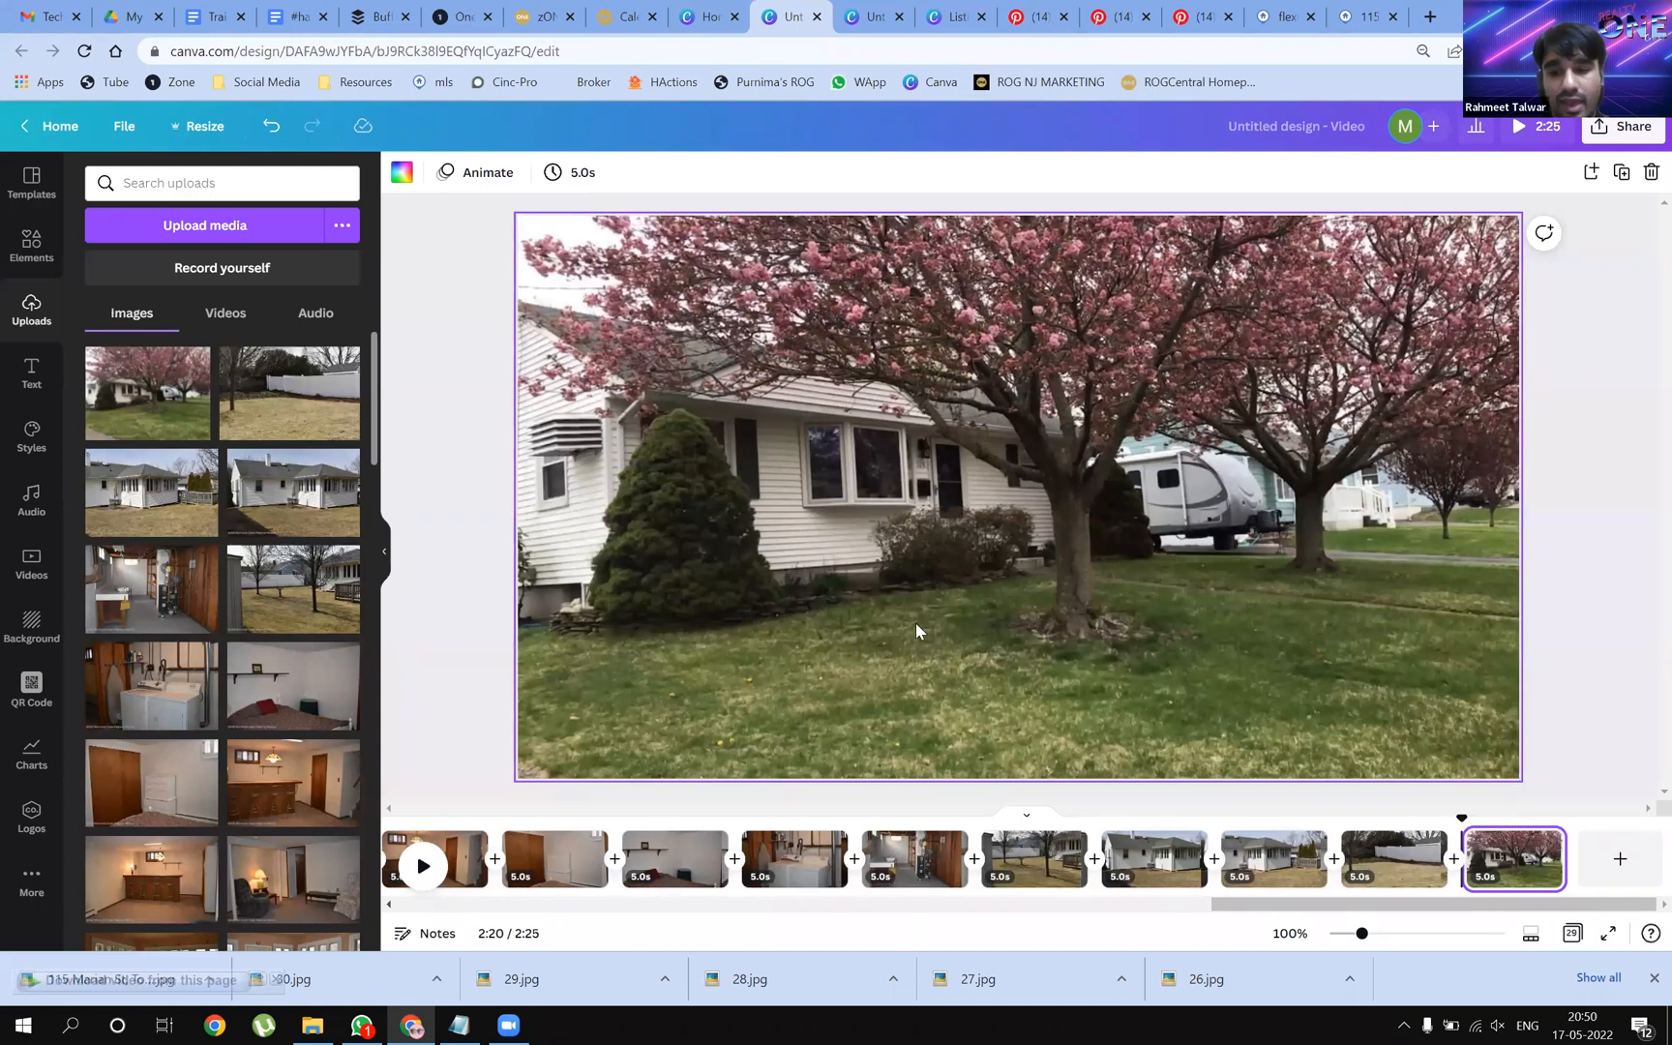
pyautogui.scroll(-1, 216, 448)
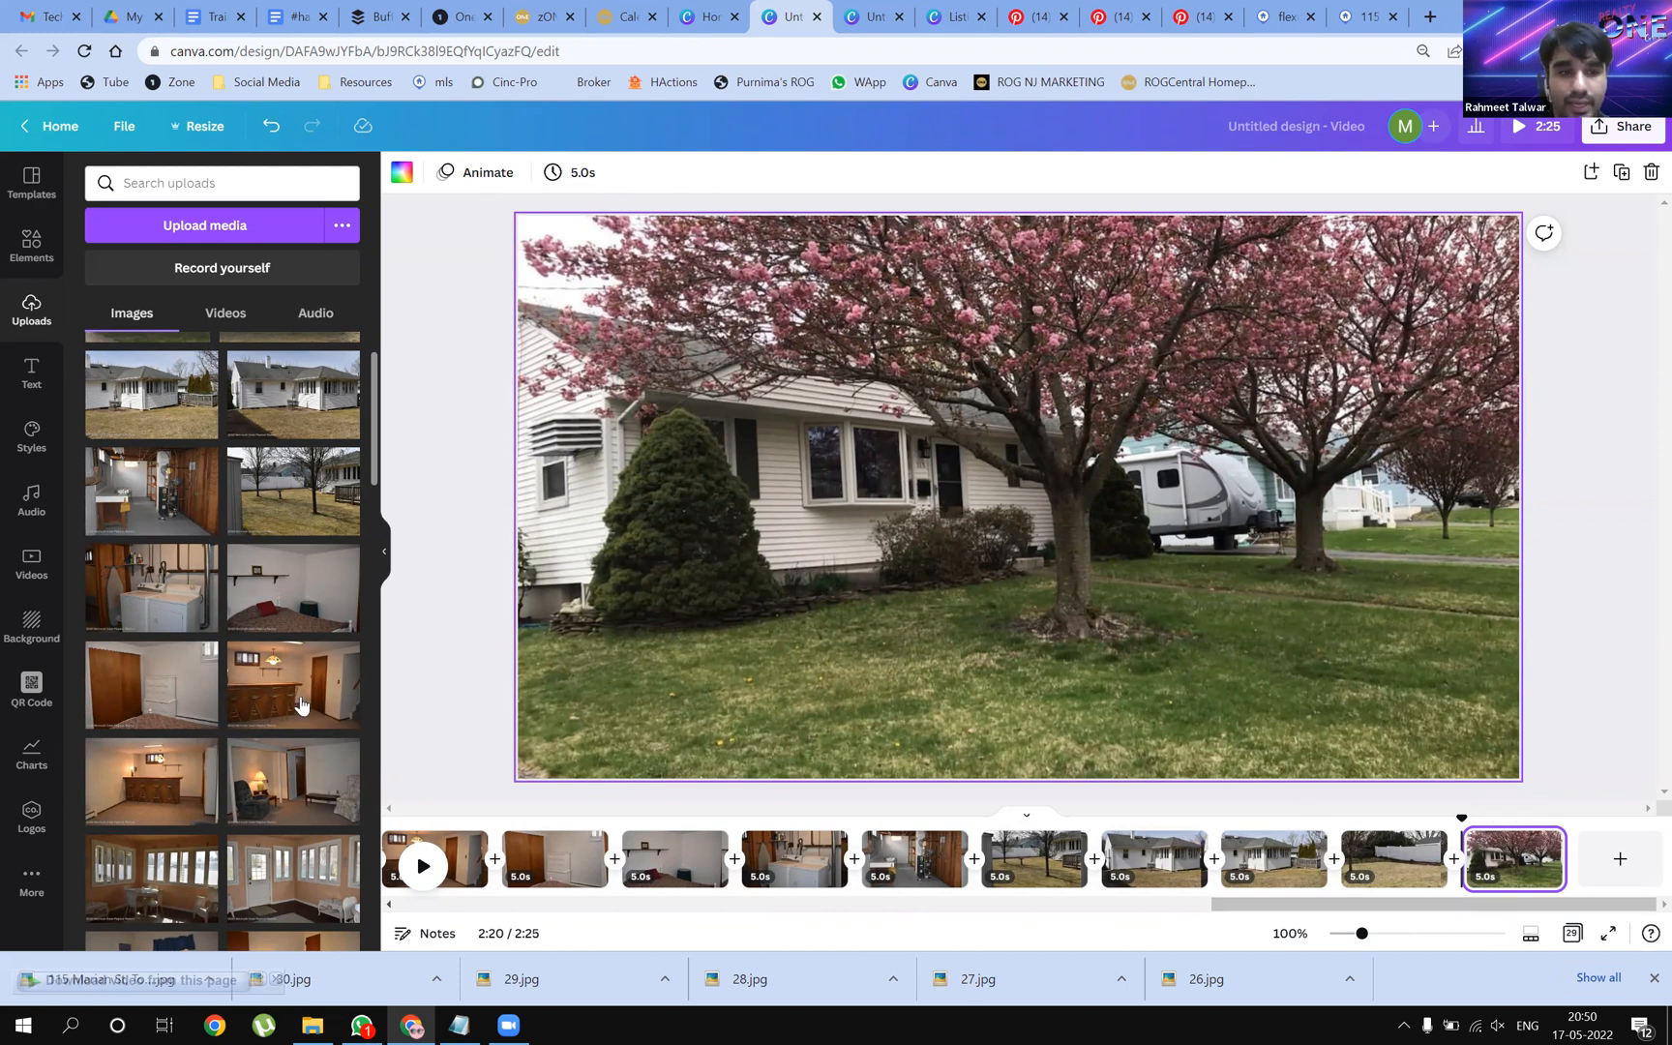
pyautogui.scroll(-5, 301, 704)
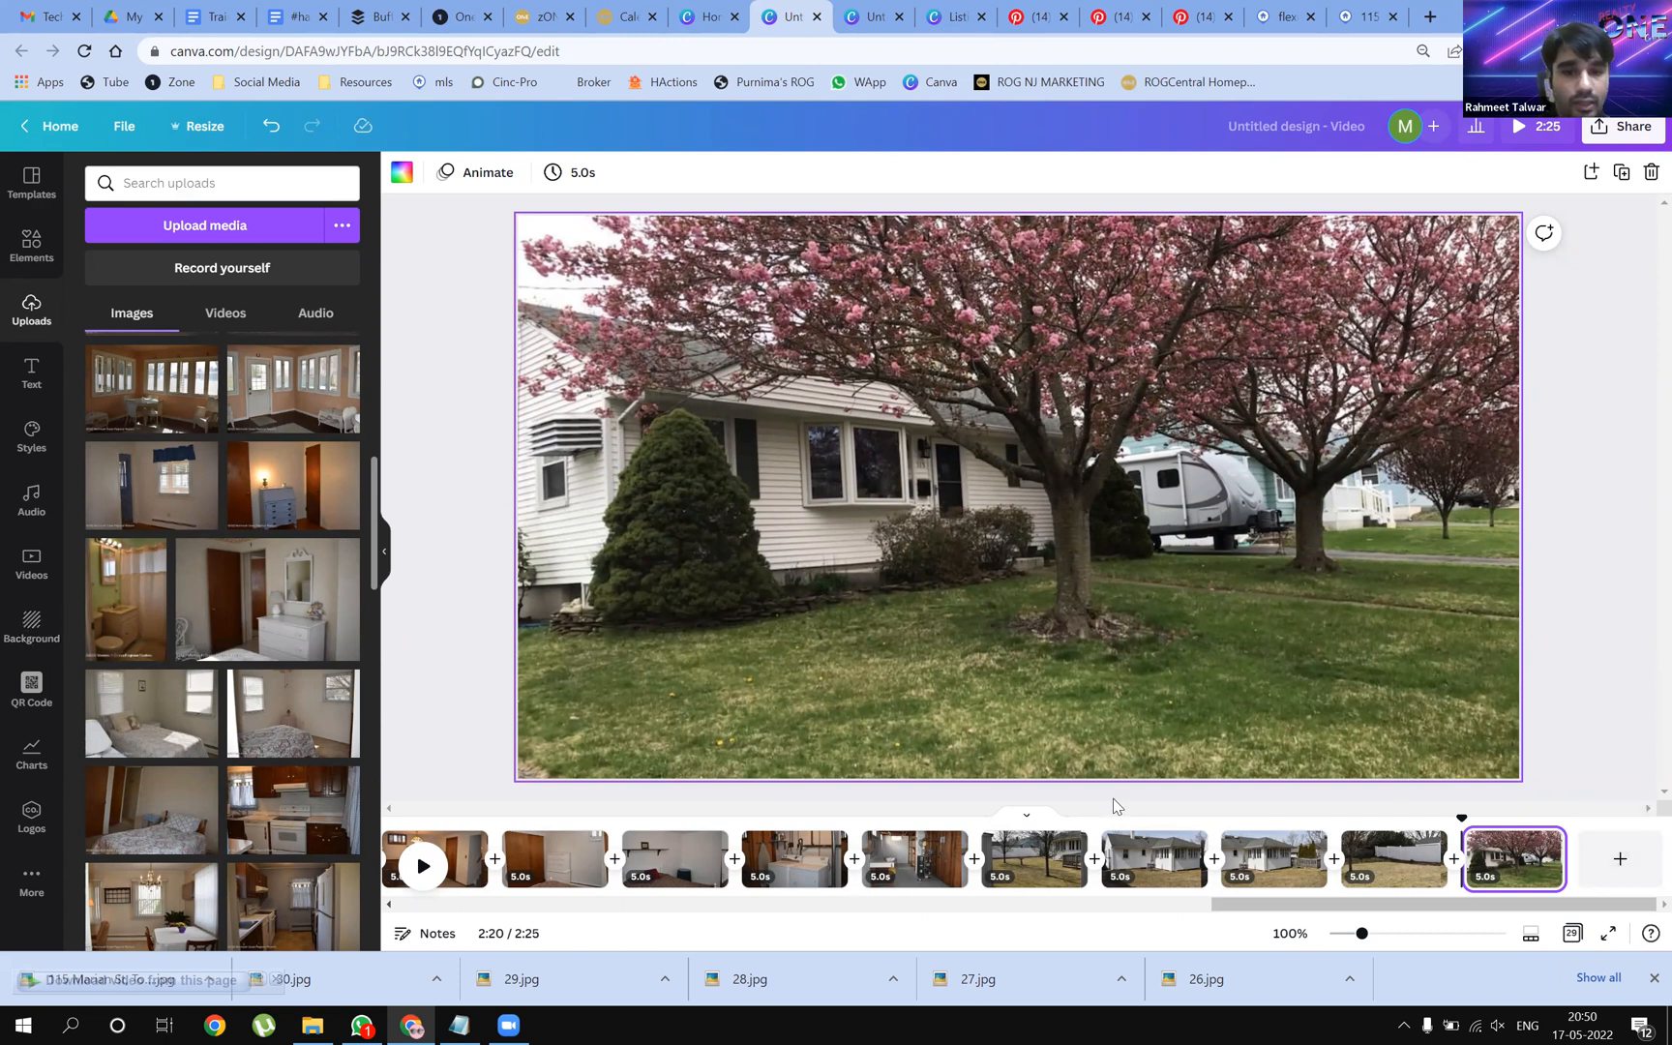
# Set the duration to 2.0s with Apply to all pages, making the video 0:58
pyautogui.click(581, 178)
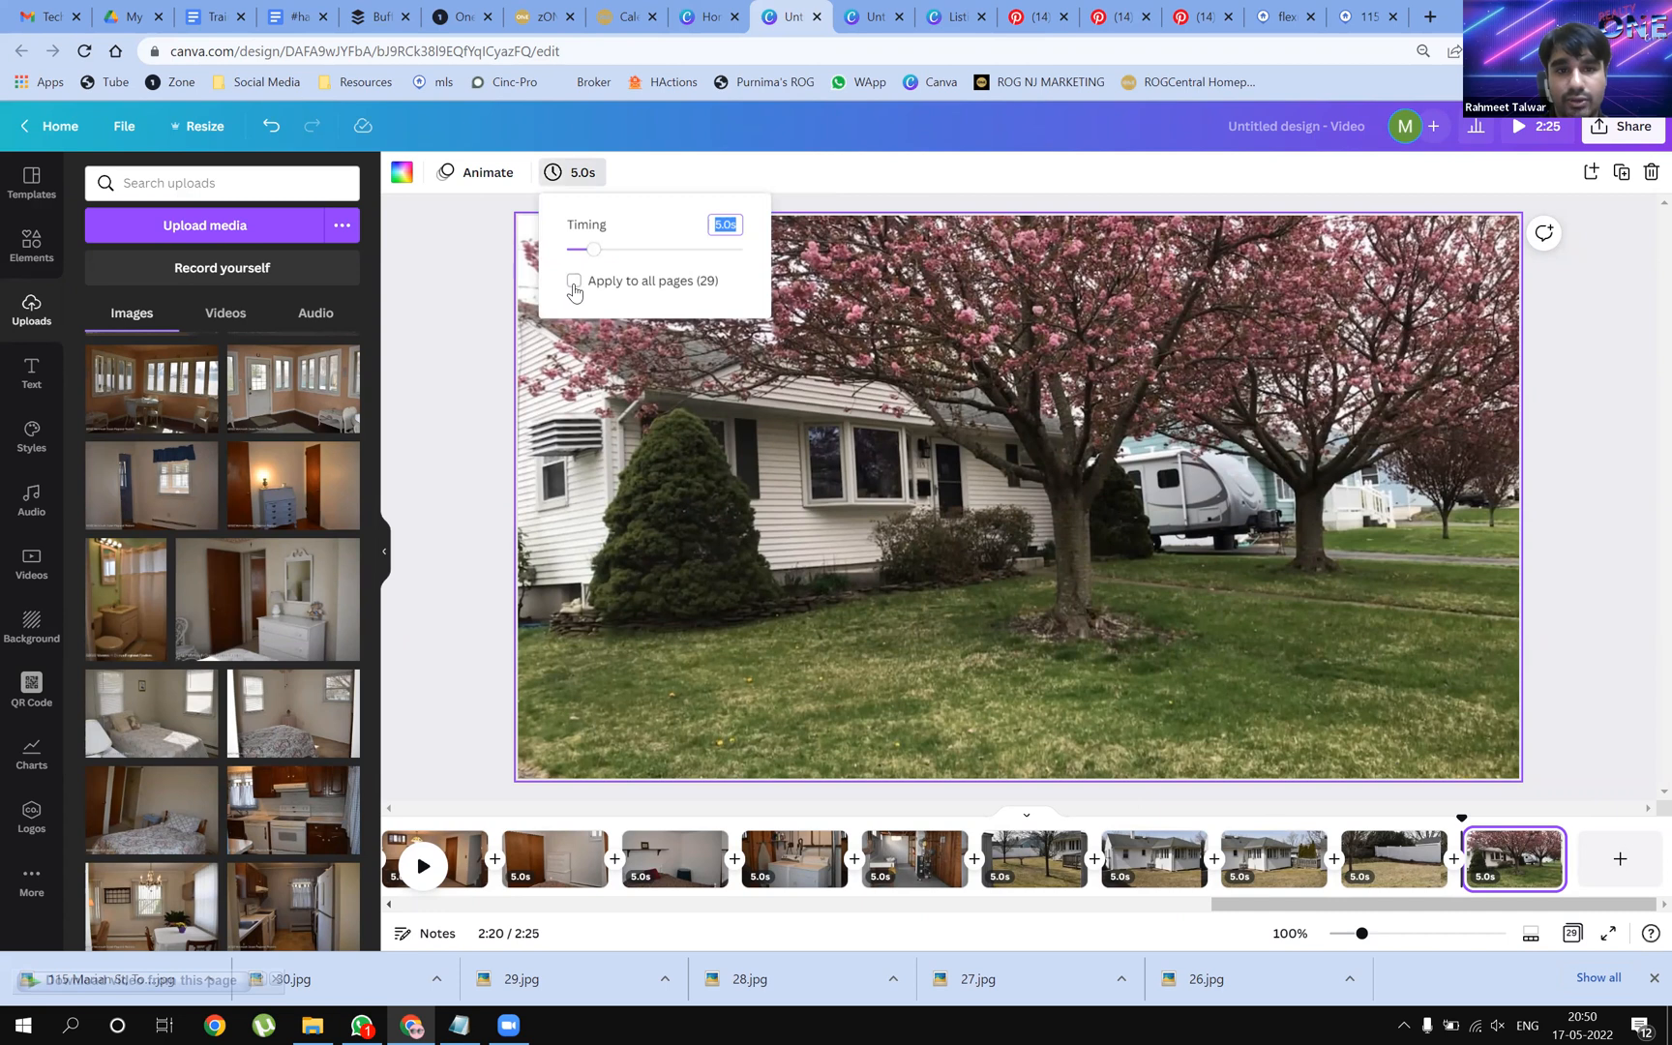
pyautogui.click(576, 284)
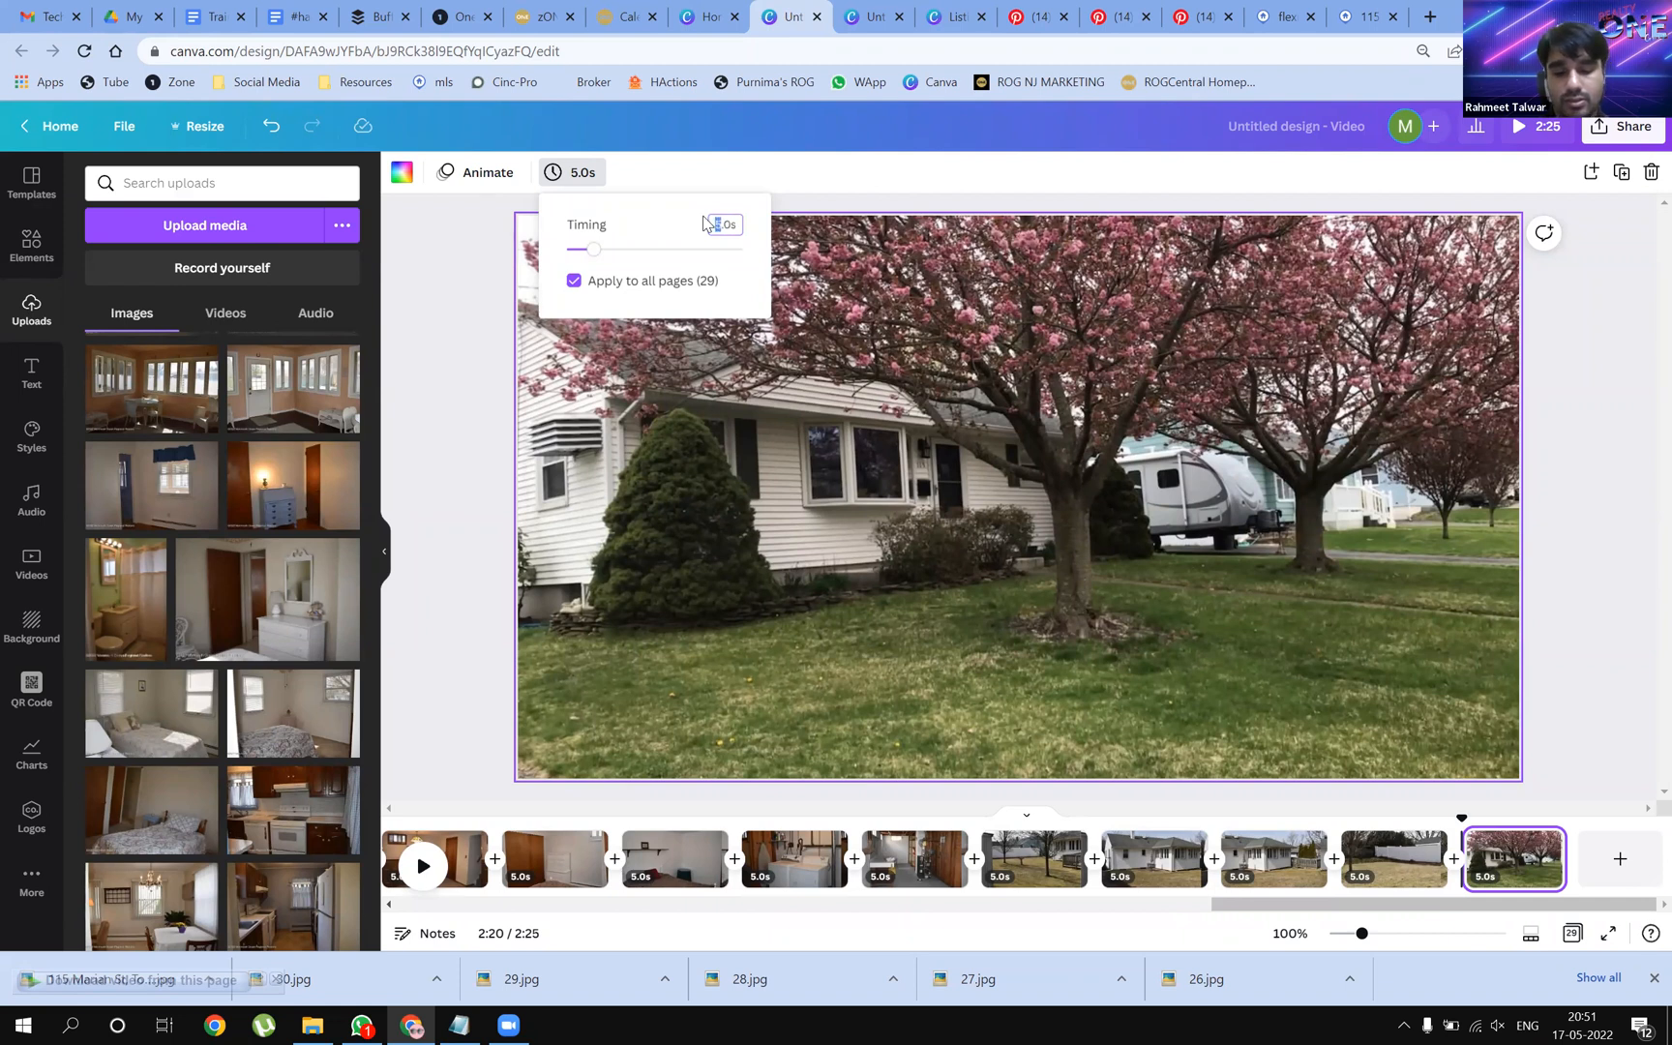
pyautogui.press('Return')
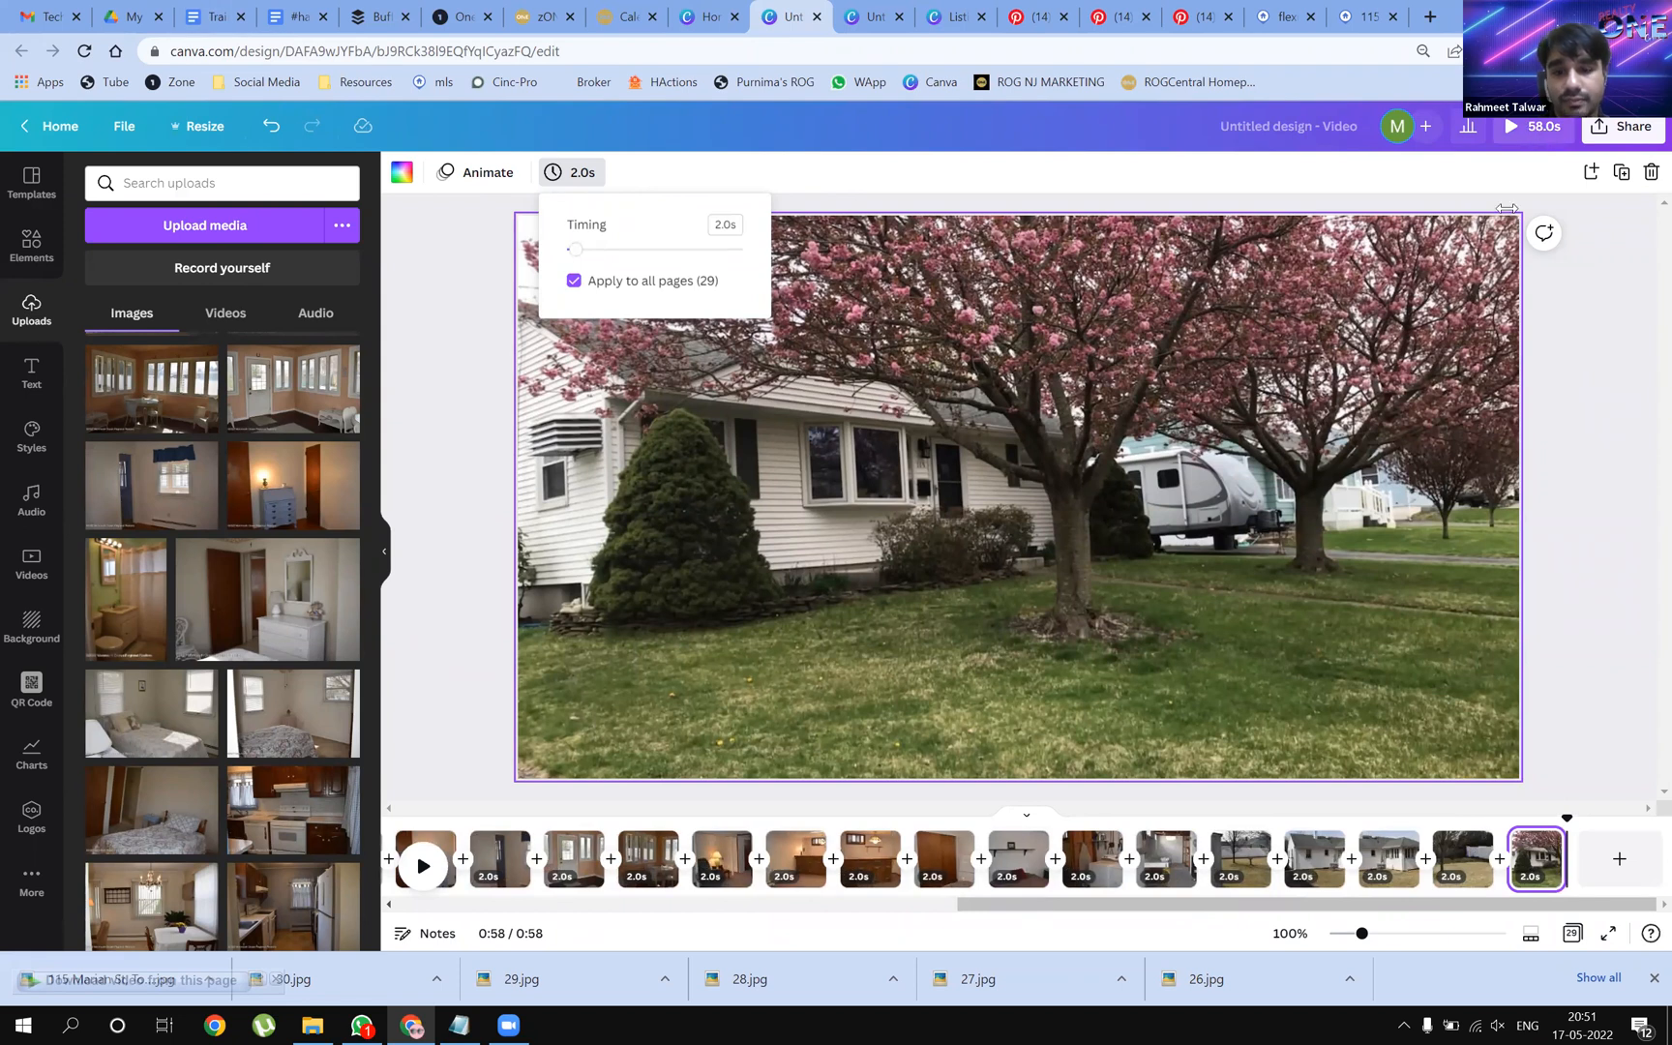
pyautogui.click(507, 937)
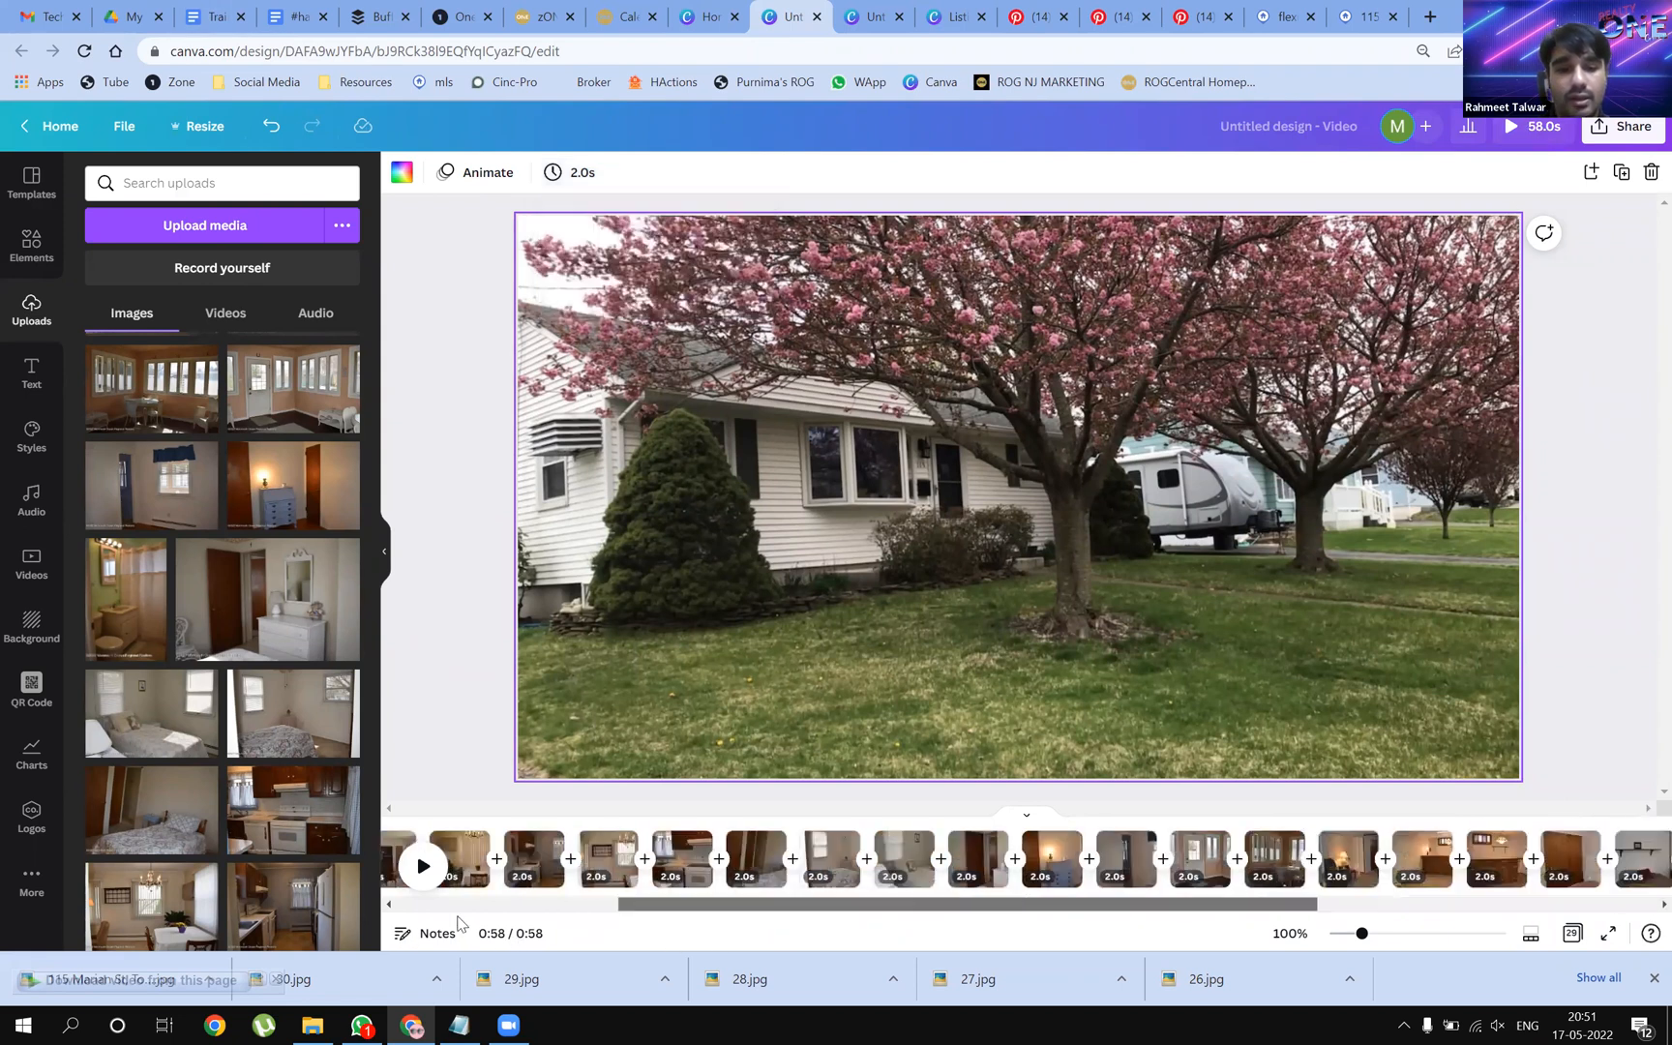
# Drag the grey Realty One Group Central logo from the brand kit Logos onto page 1
pyautogui.click(487, 629)
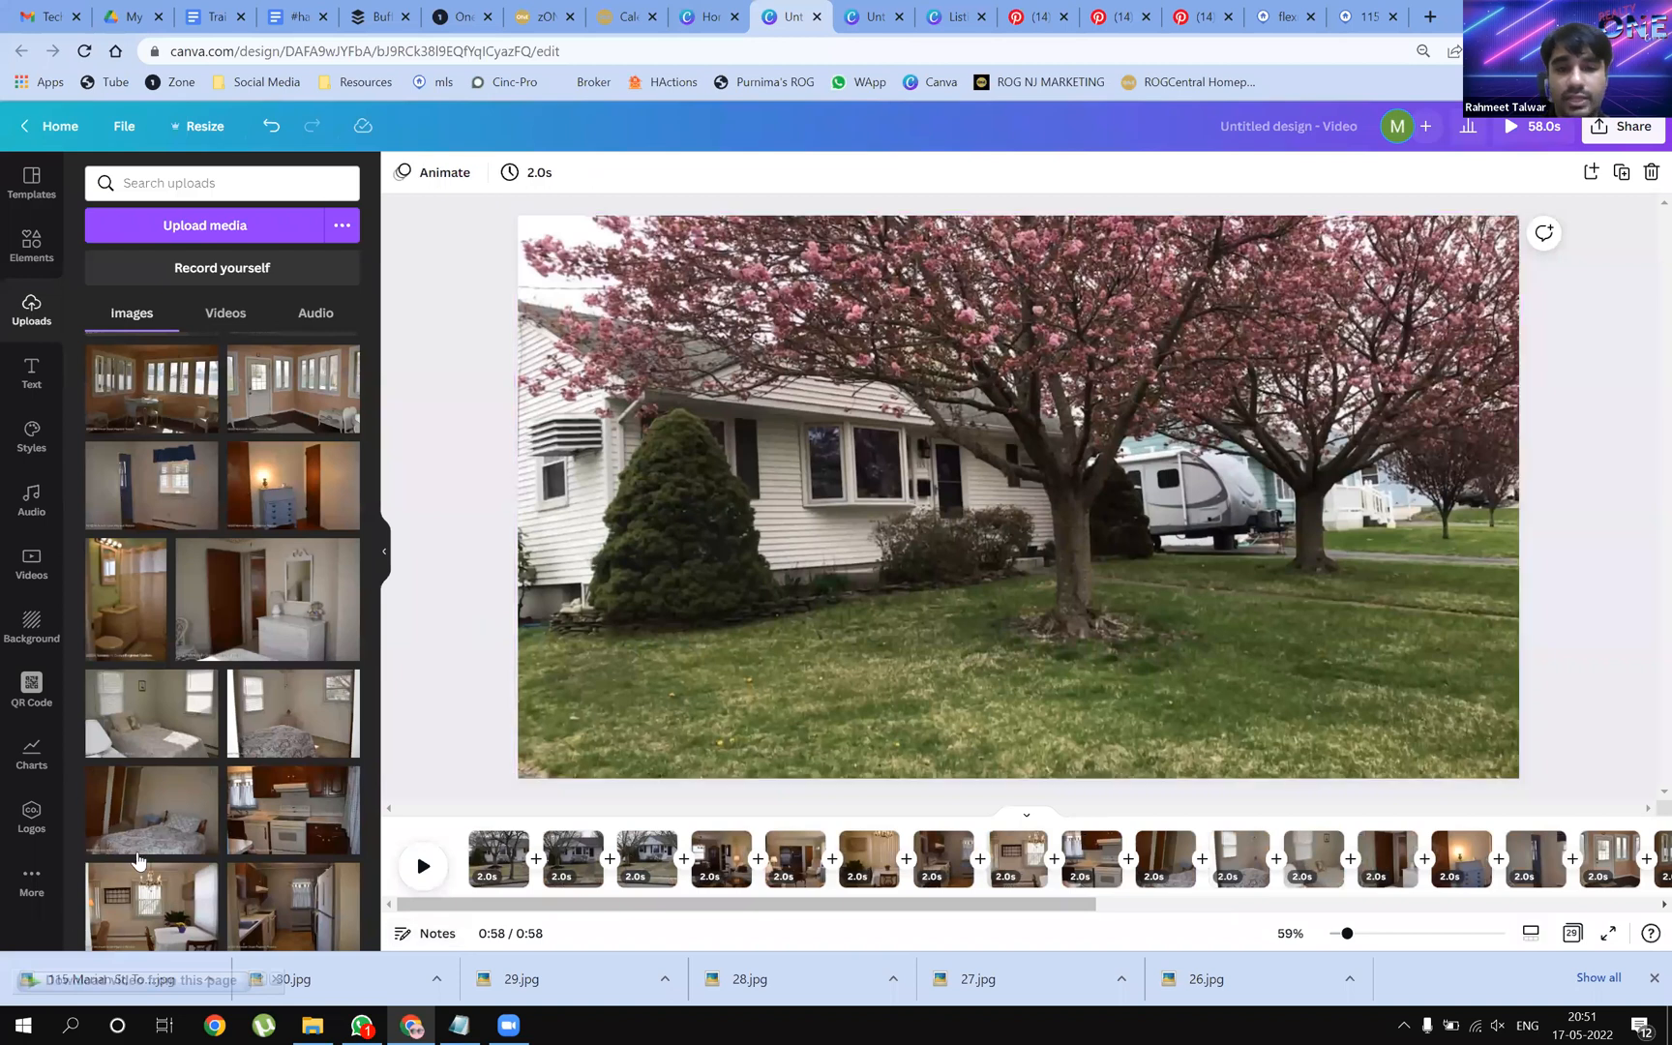
pyautogui.click(30, 818)
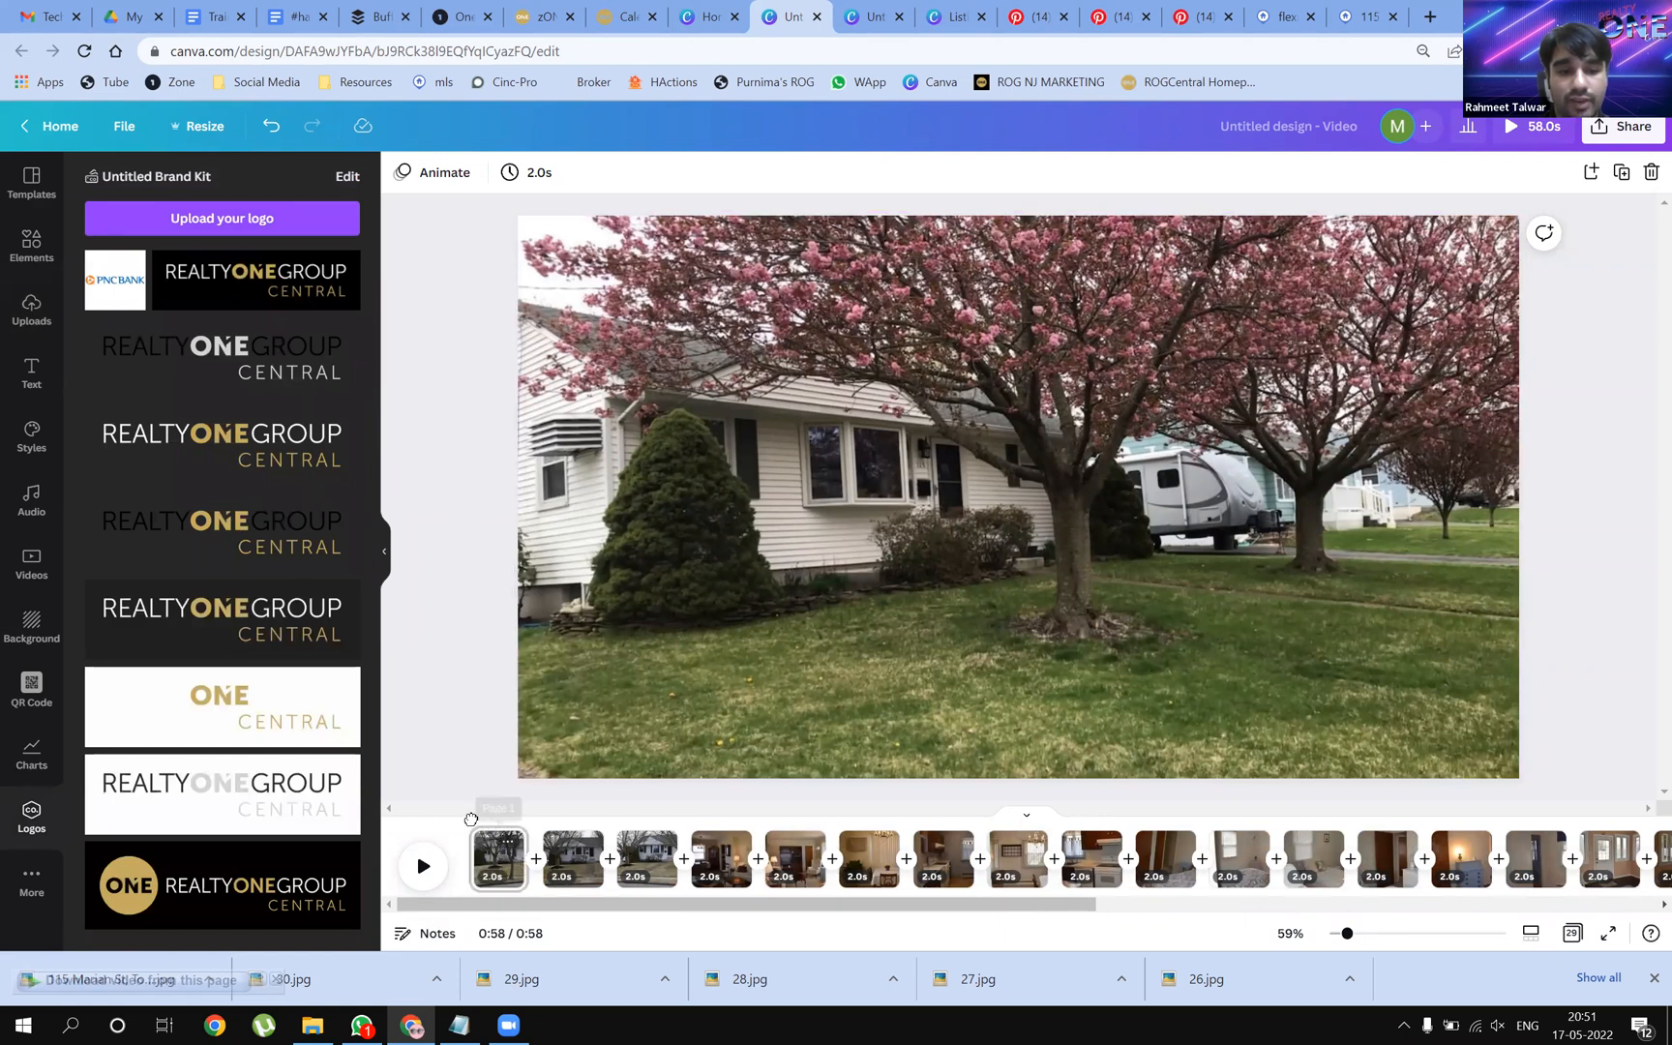
pyautogui.click(473, 821)
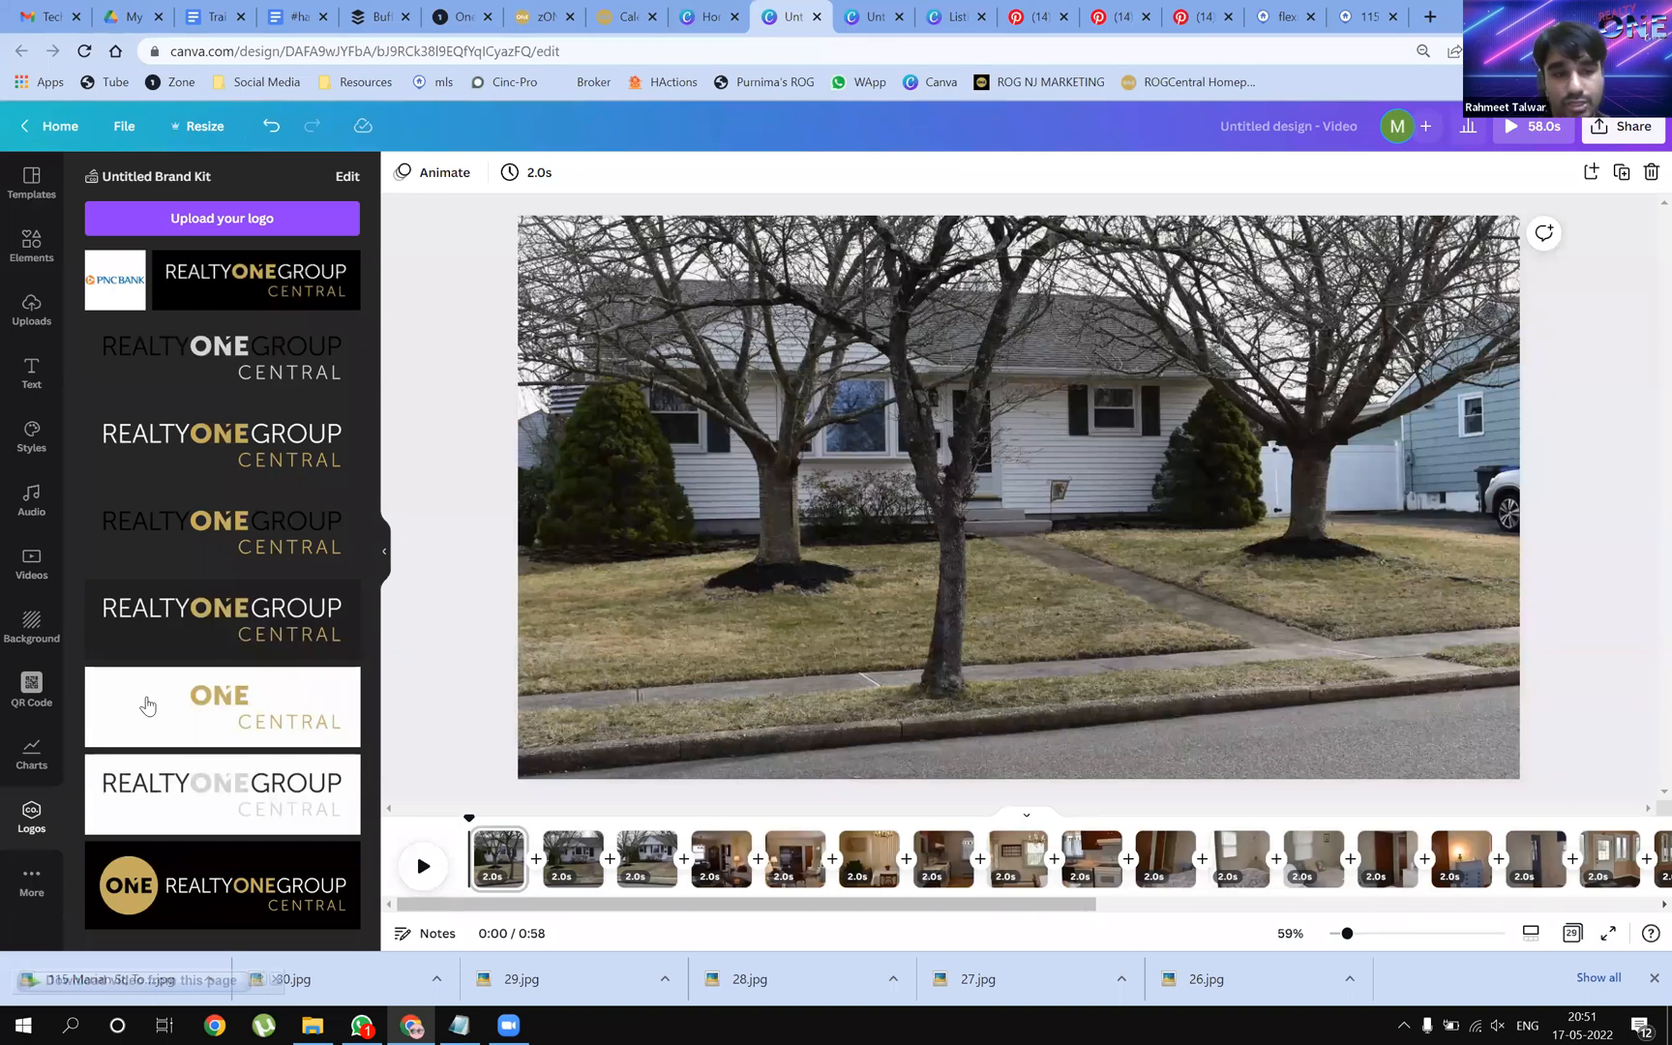
pyautogui.scroll(-3, 246, 738)
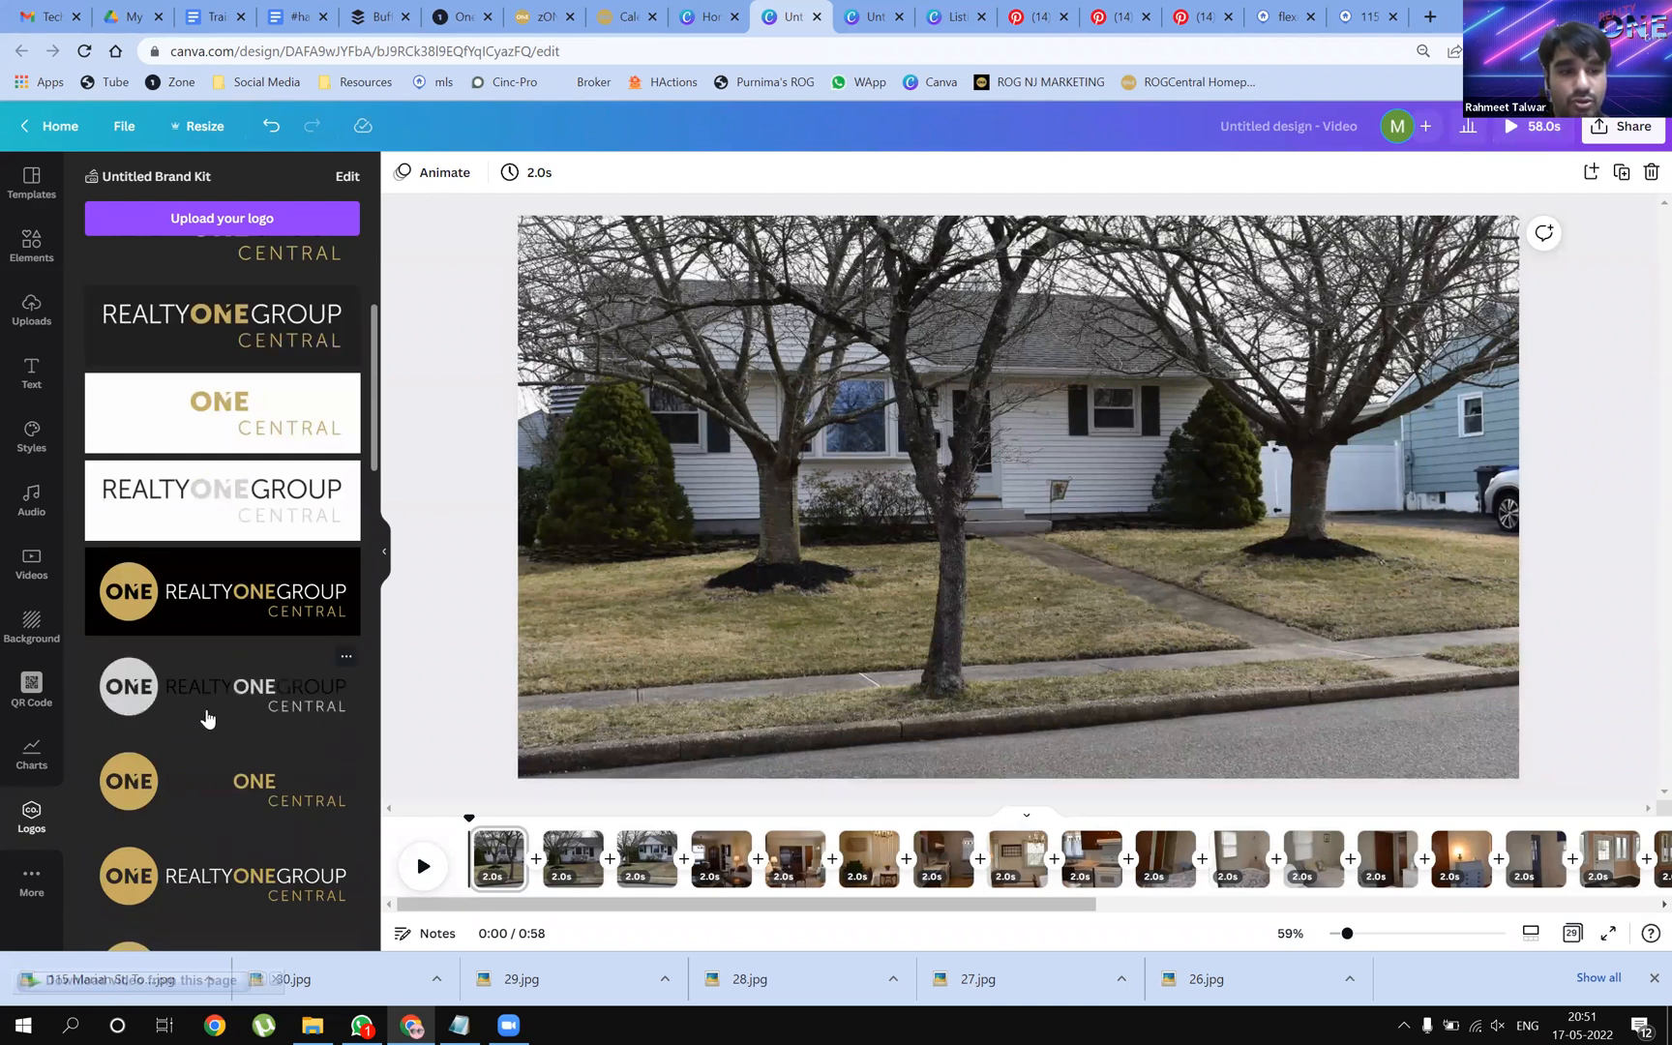
pyautogui.scroll(-3, 218, 728)
pyautogui.scroll(-1, 226, 734)
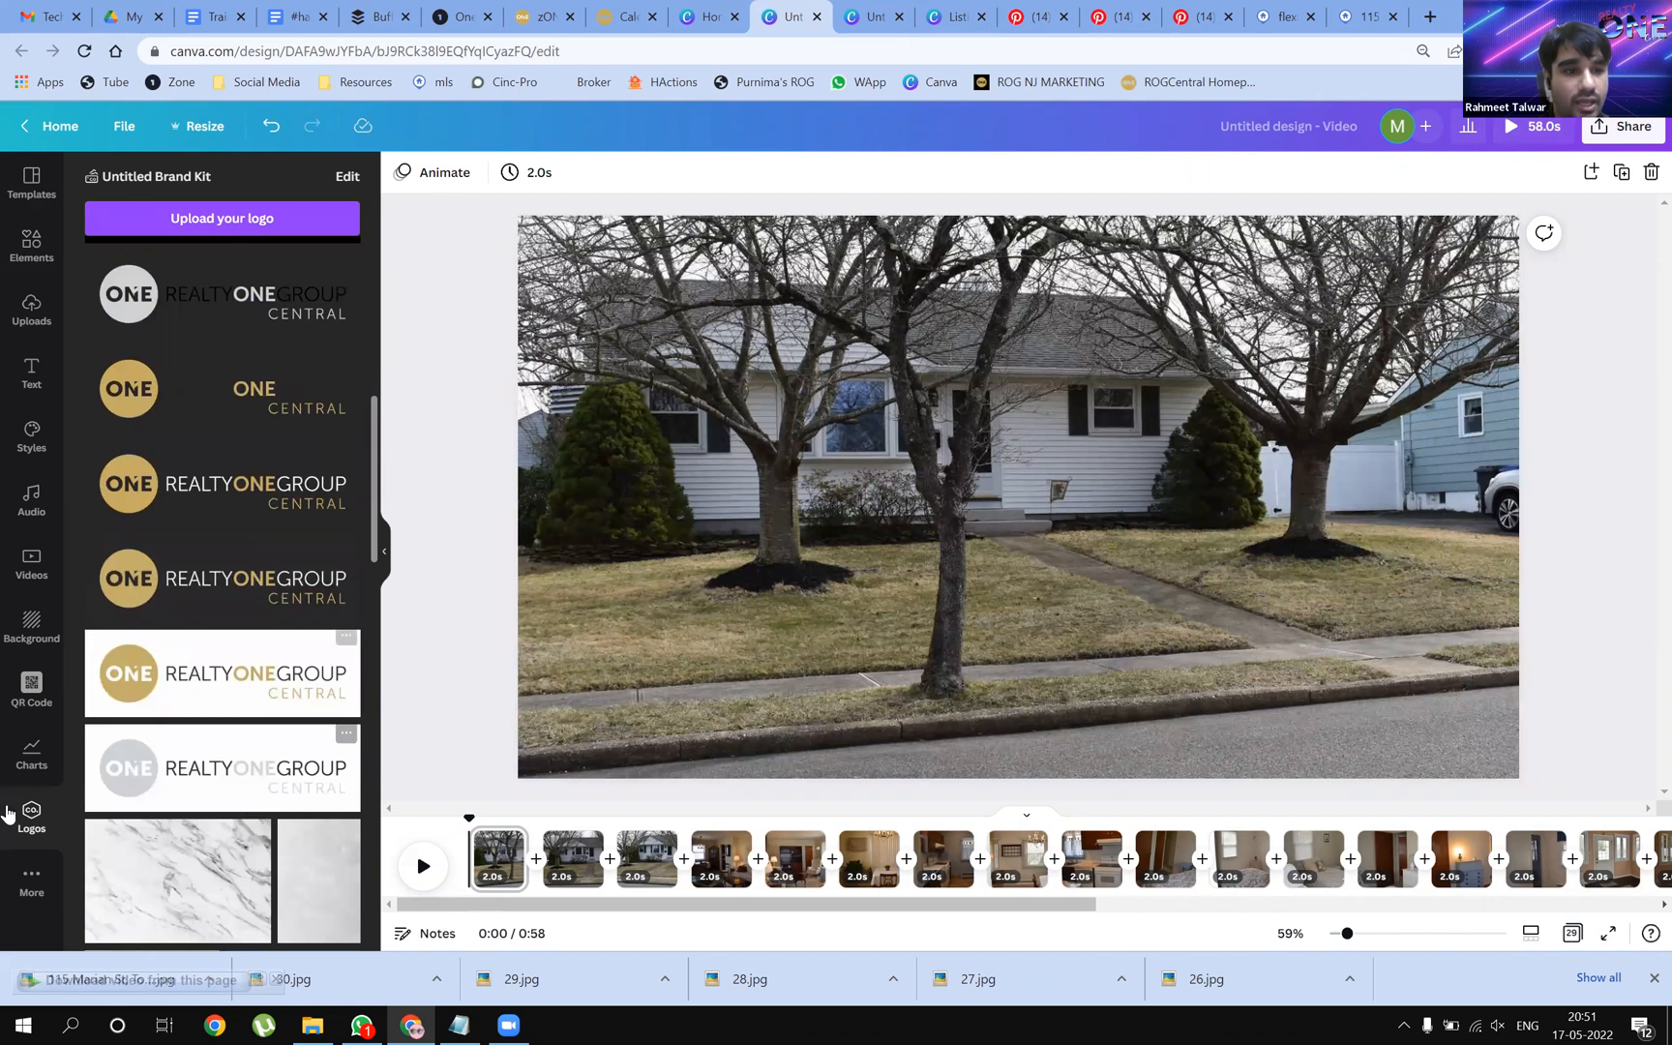
pyautogui.scroll(1, 261, 799)
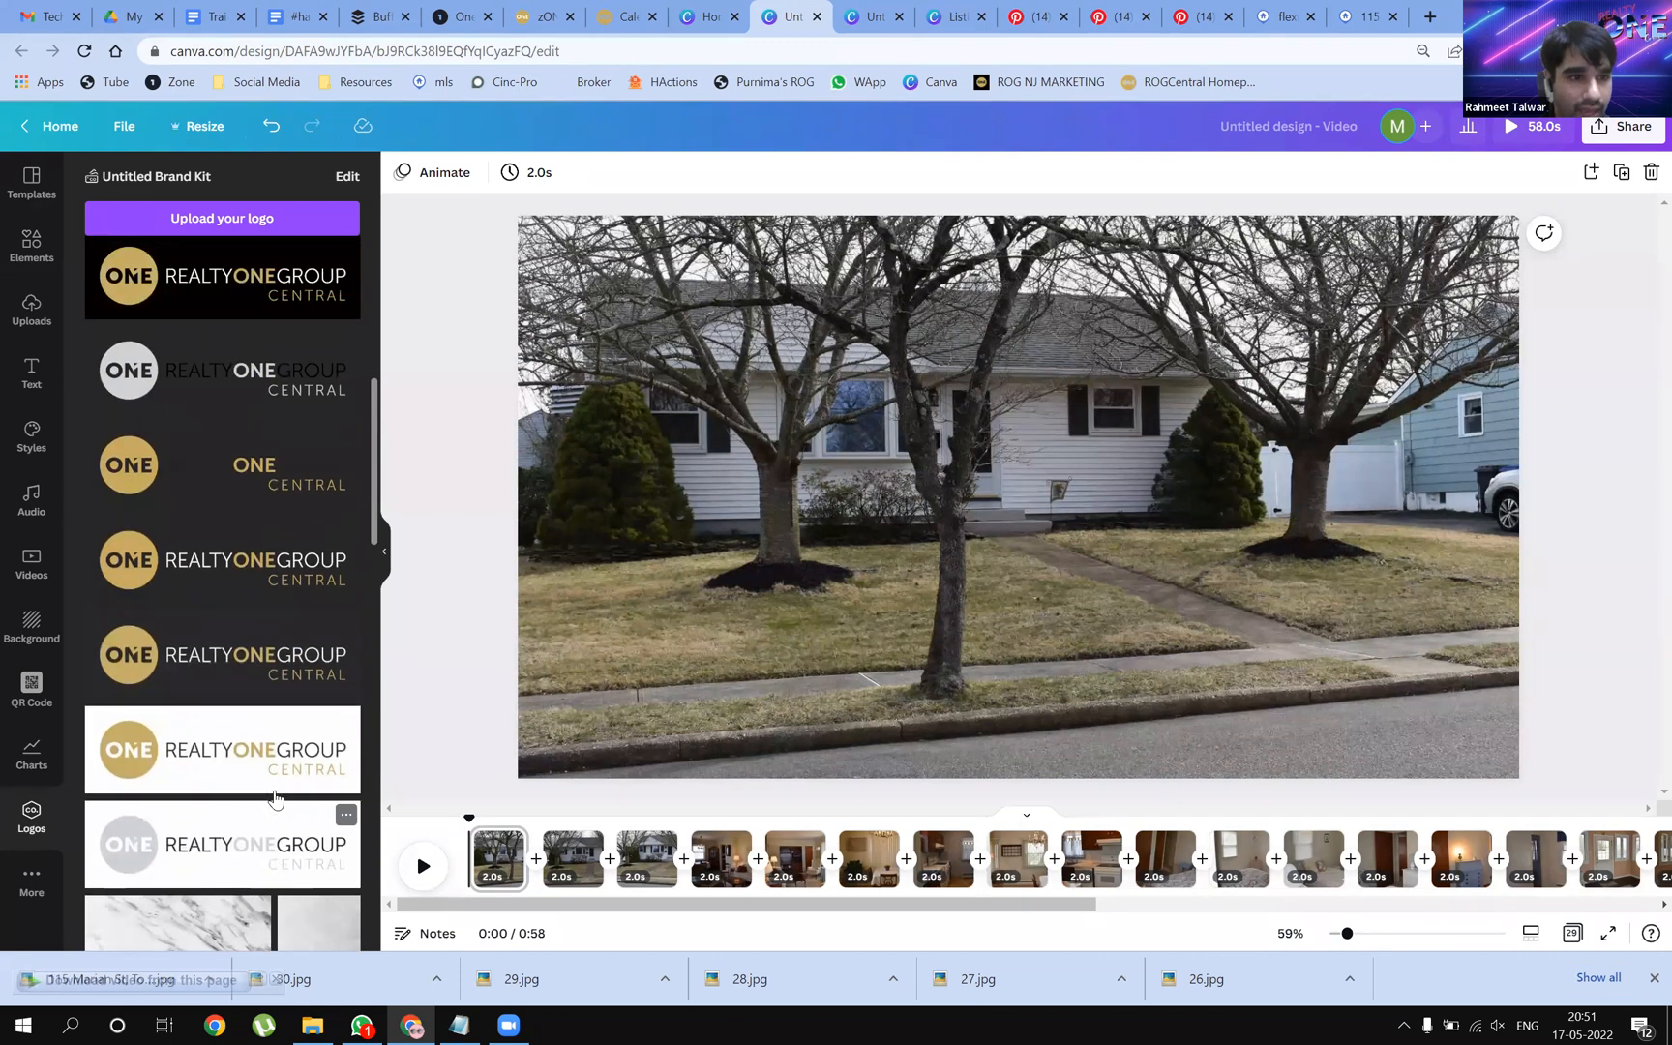
pyautogui.moveTo(227, 874); pyautogui.dragTo(914, 537)
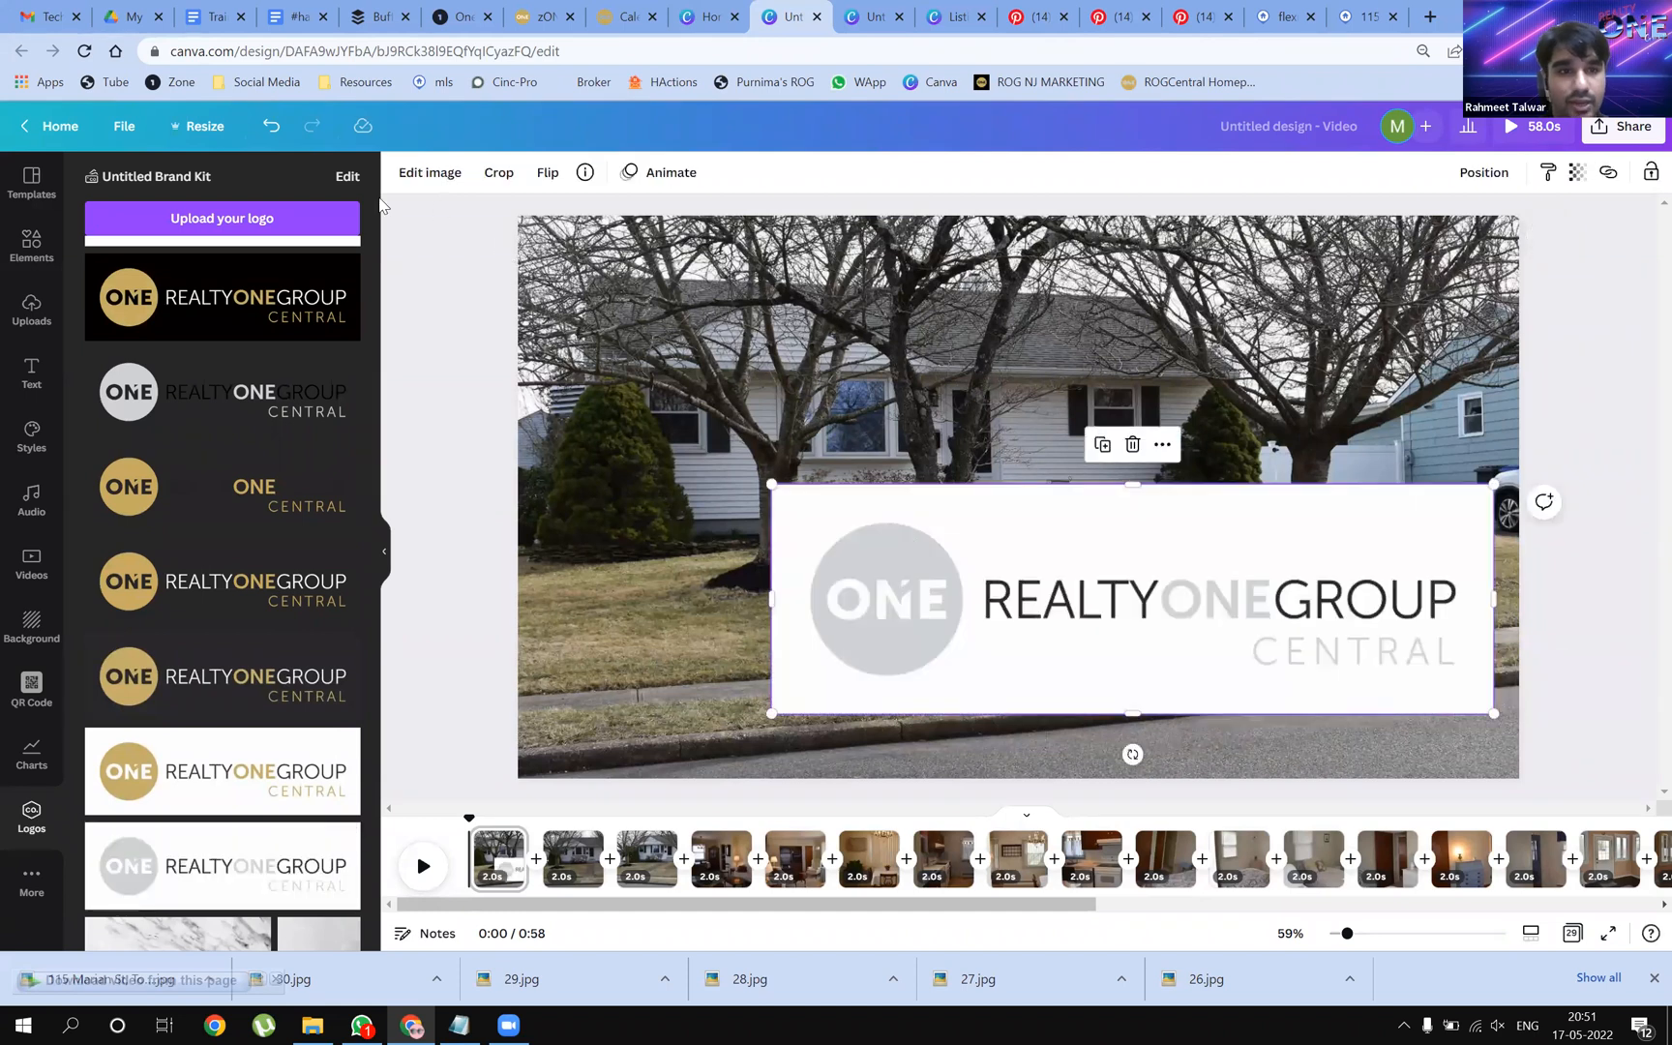
# Remove the logo's background with BG Remover, then shrink it onto the lower-right lawn
pyautogui.click(430, 172)
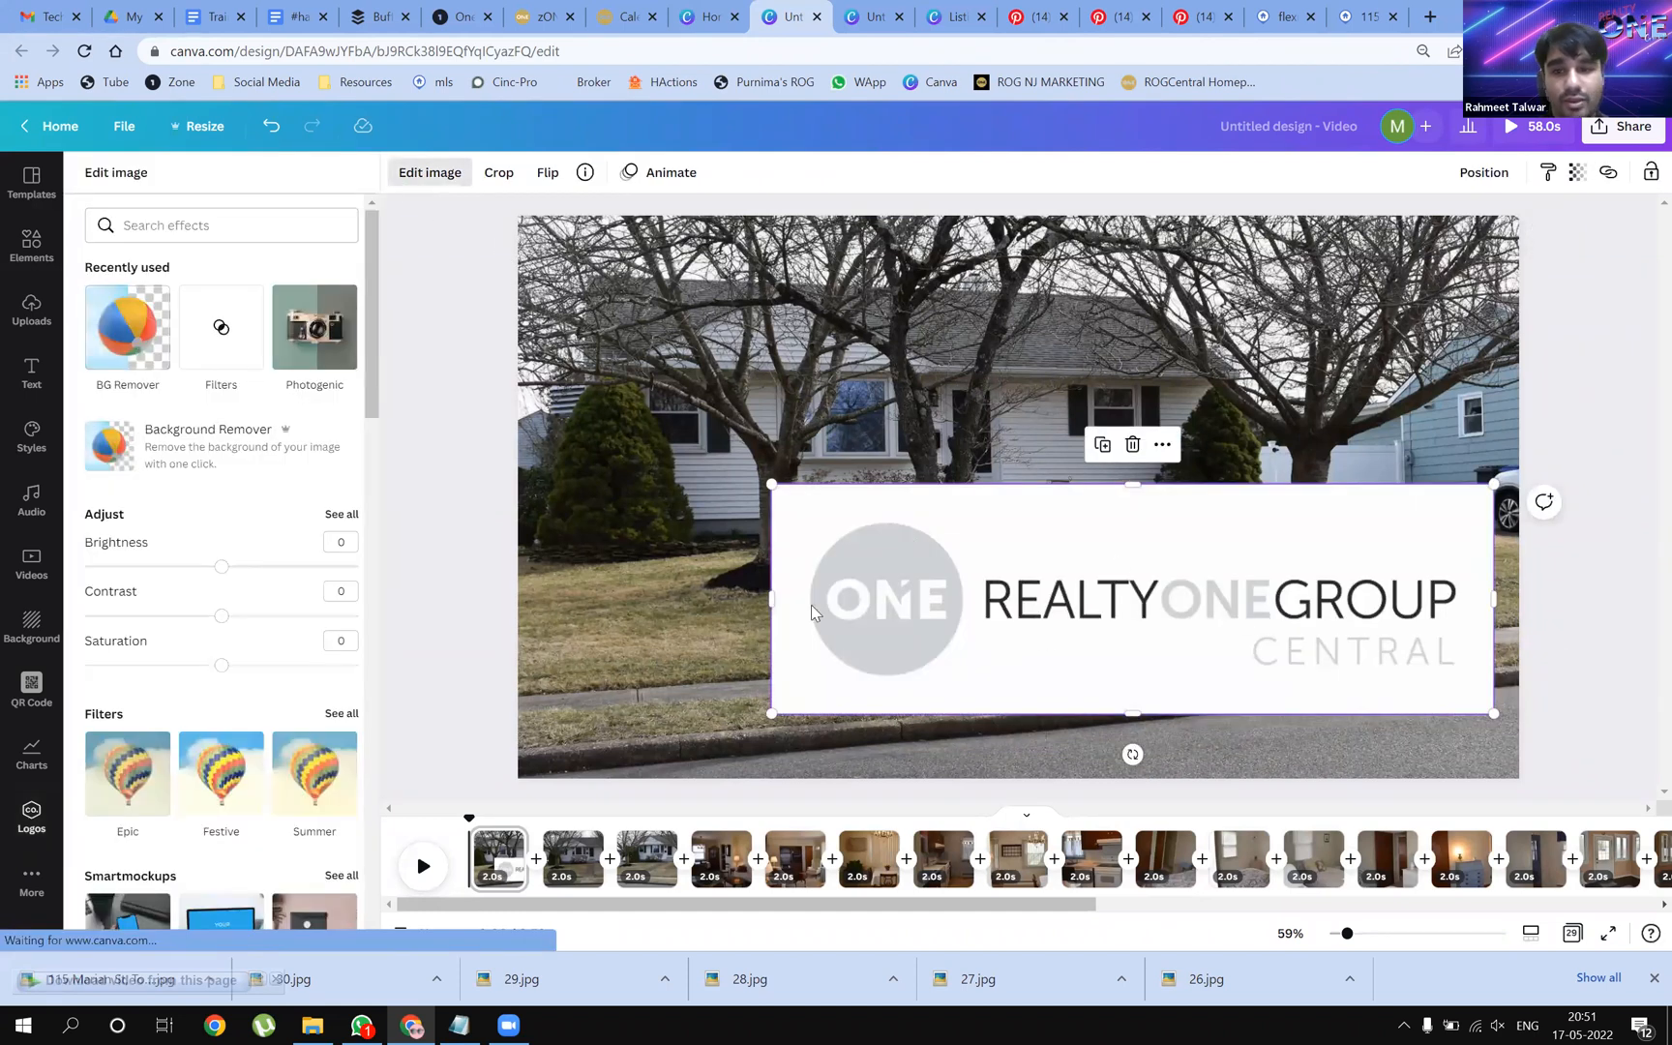
pyautogui.click(113, 337)
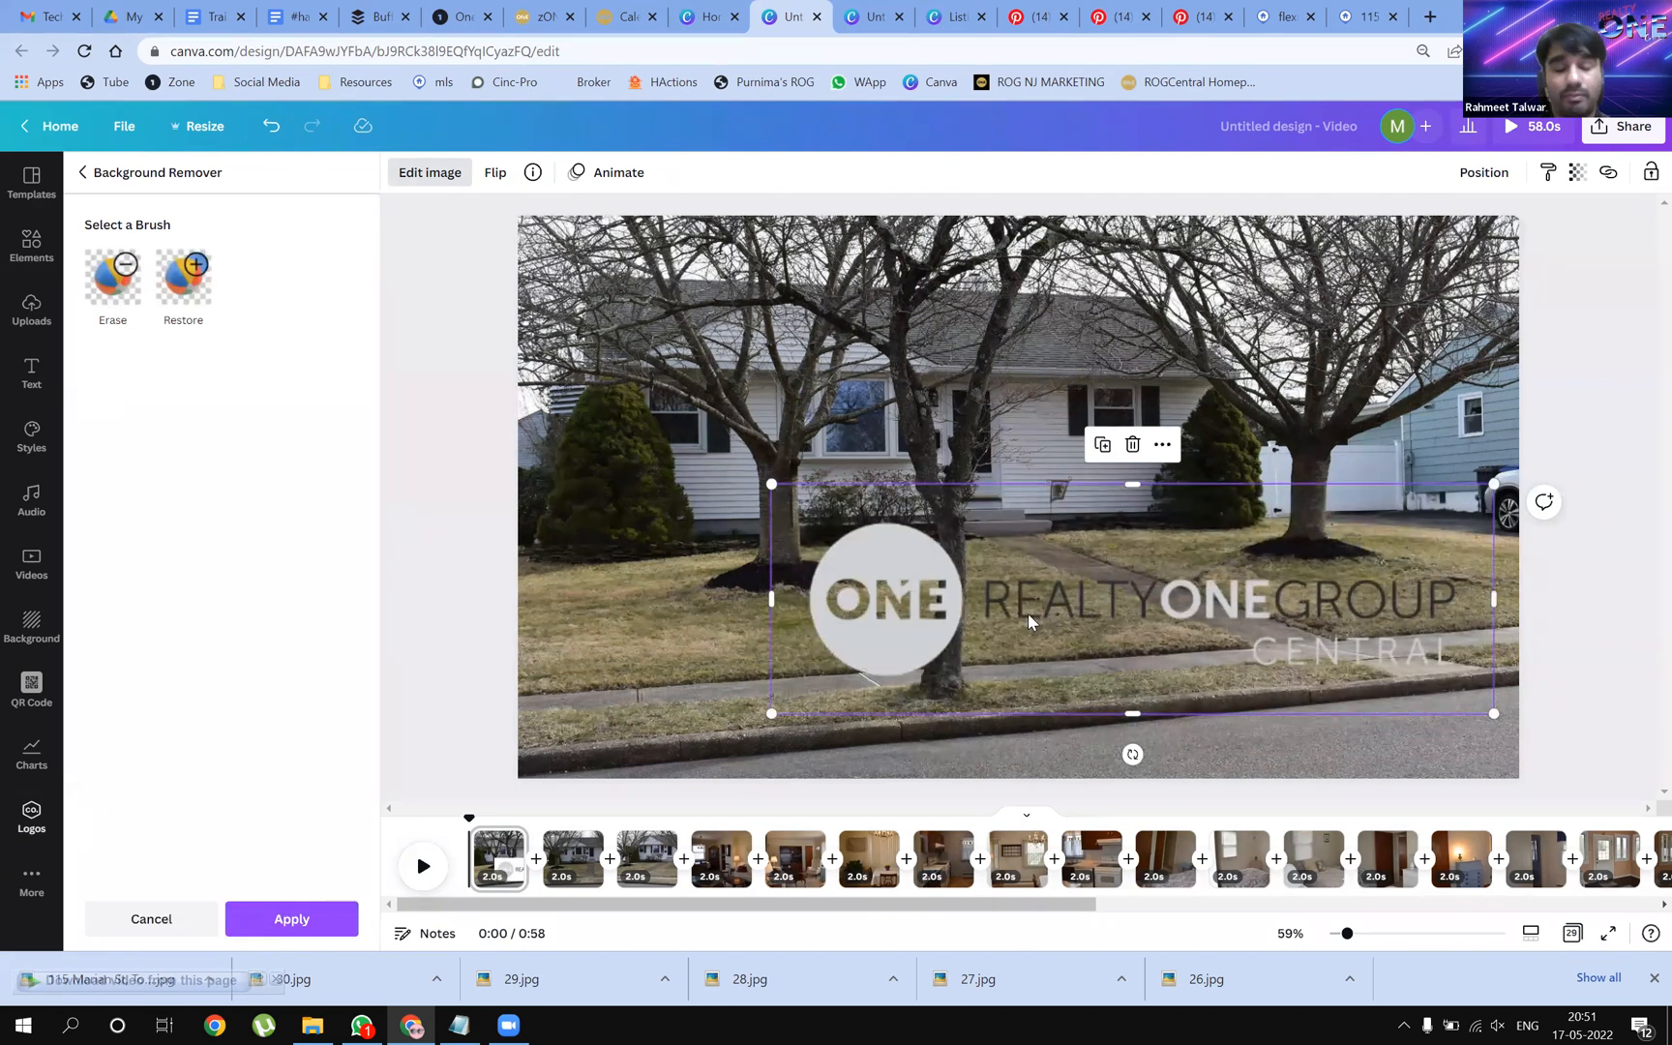
pyautogui.moveTo(891, 621); pyautogui.dragTo(910, 671)
pyautogui.moveTo(803, 557); pyautogui.dragTo(1093, 643)
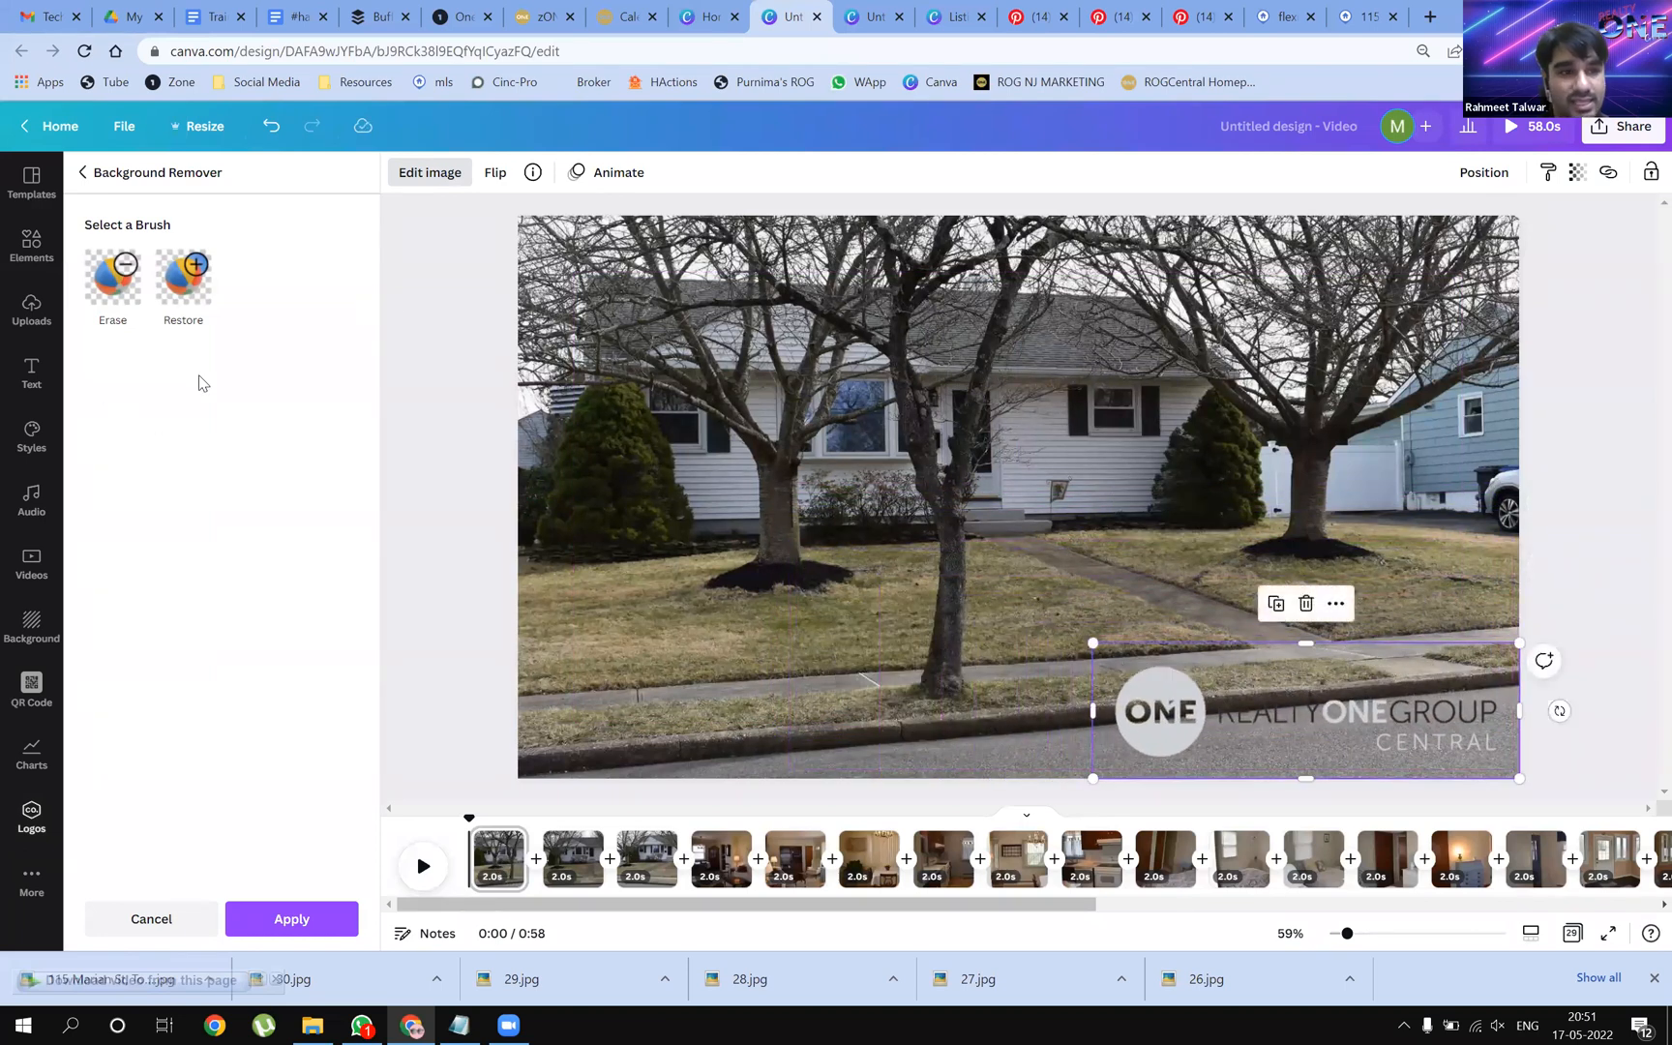
pyautogui.moveTo(1326, 693); pyautogui.dragTo(1251, 606)
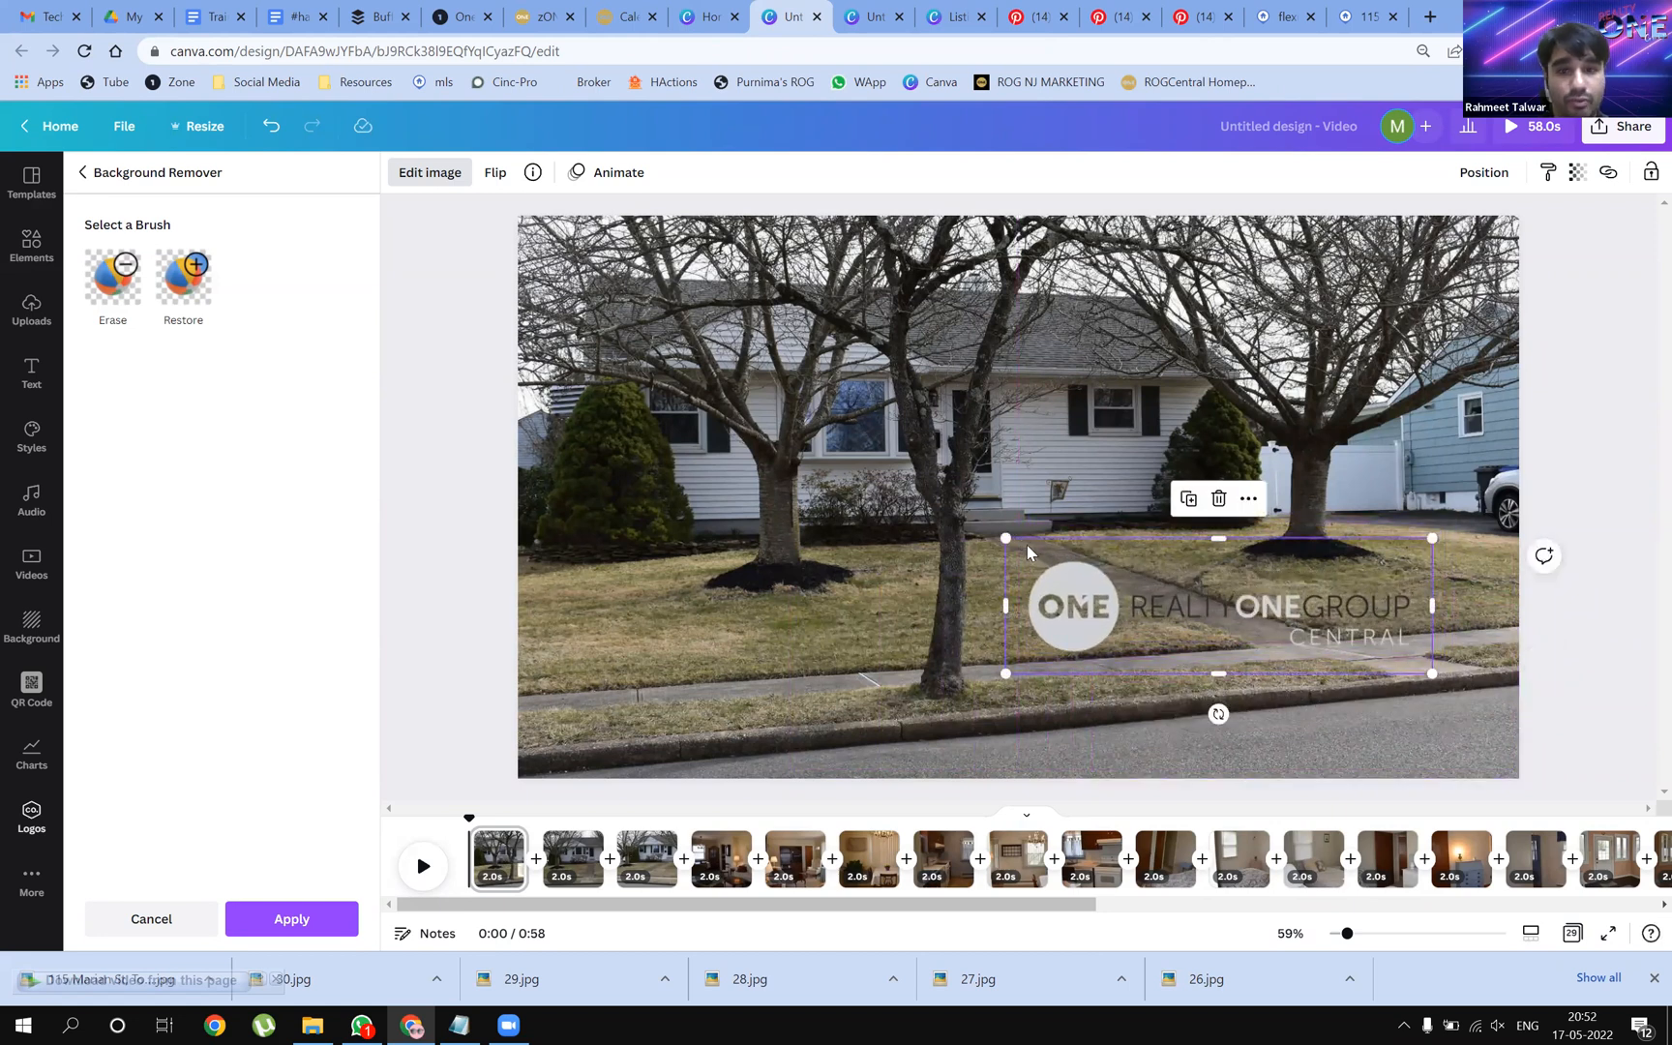
pyautogui.moveTo(1010, 539); pyautogui.dragTo(1089, 564)
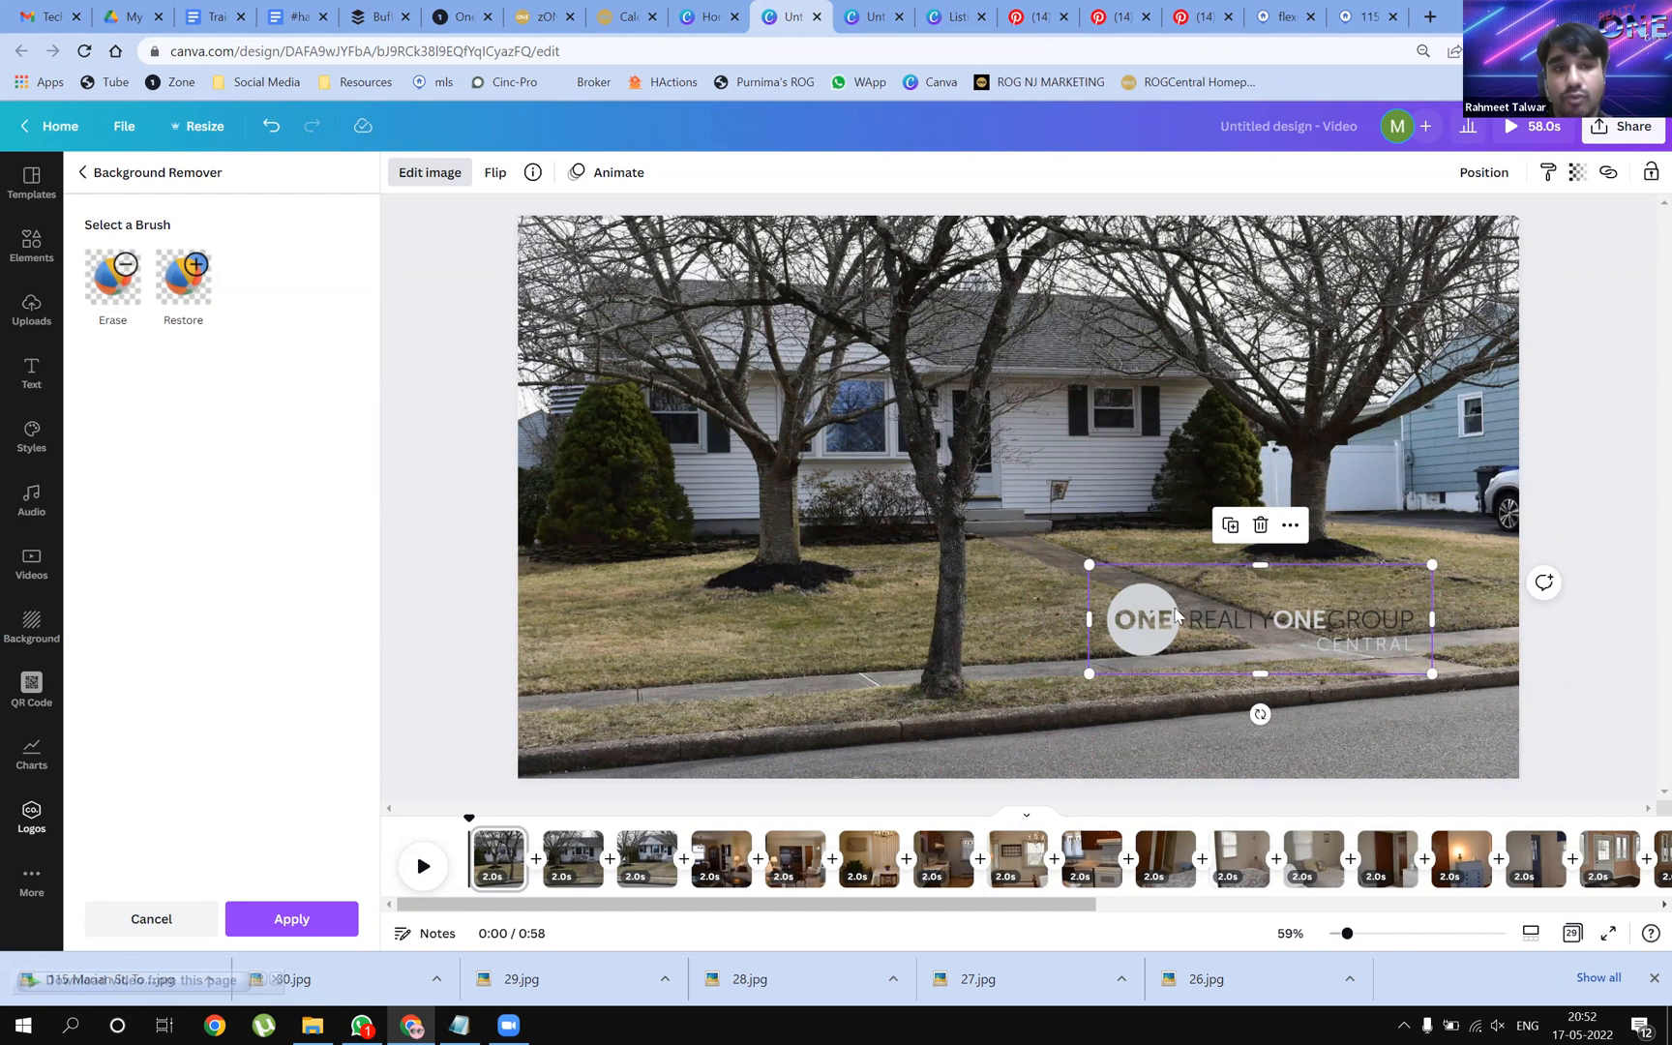
pyautogui.click(176, 298)
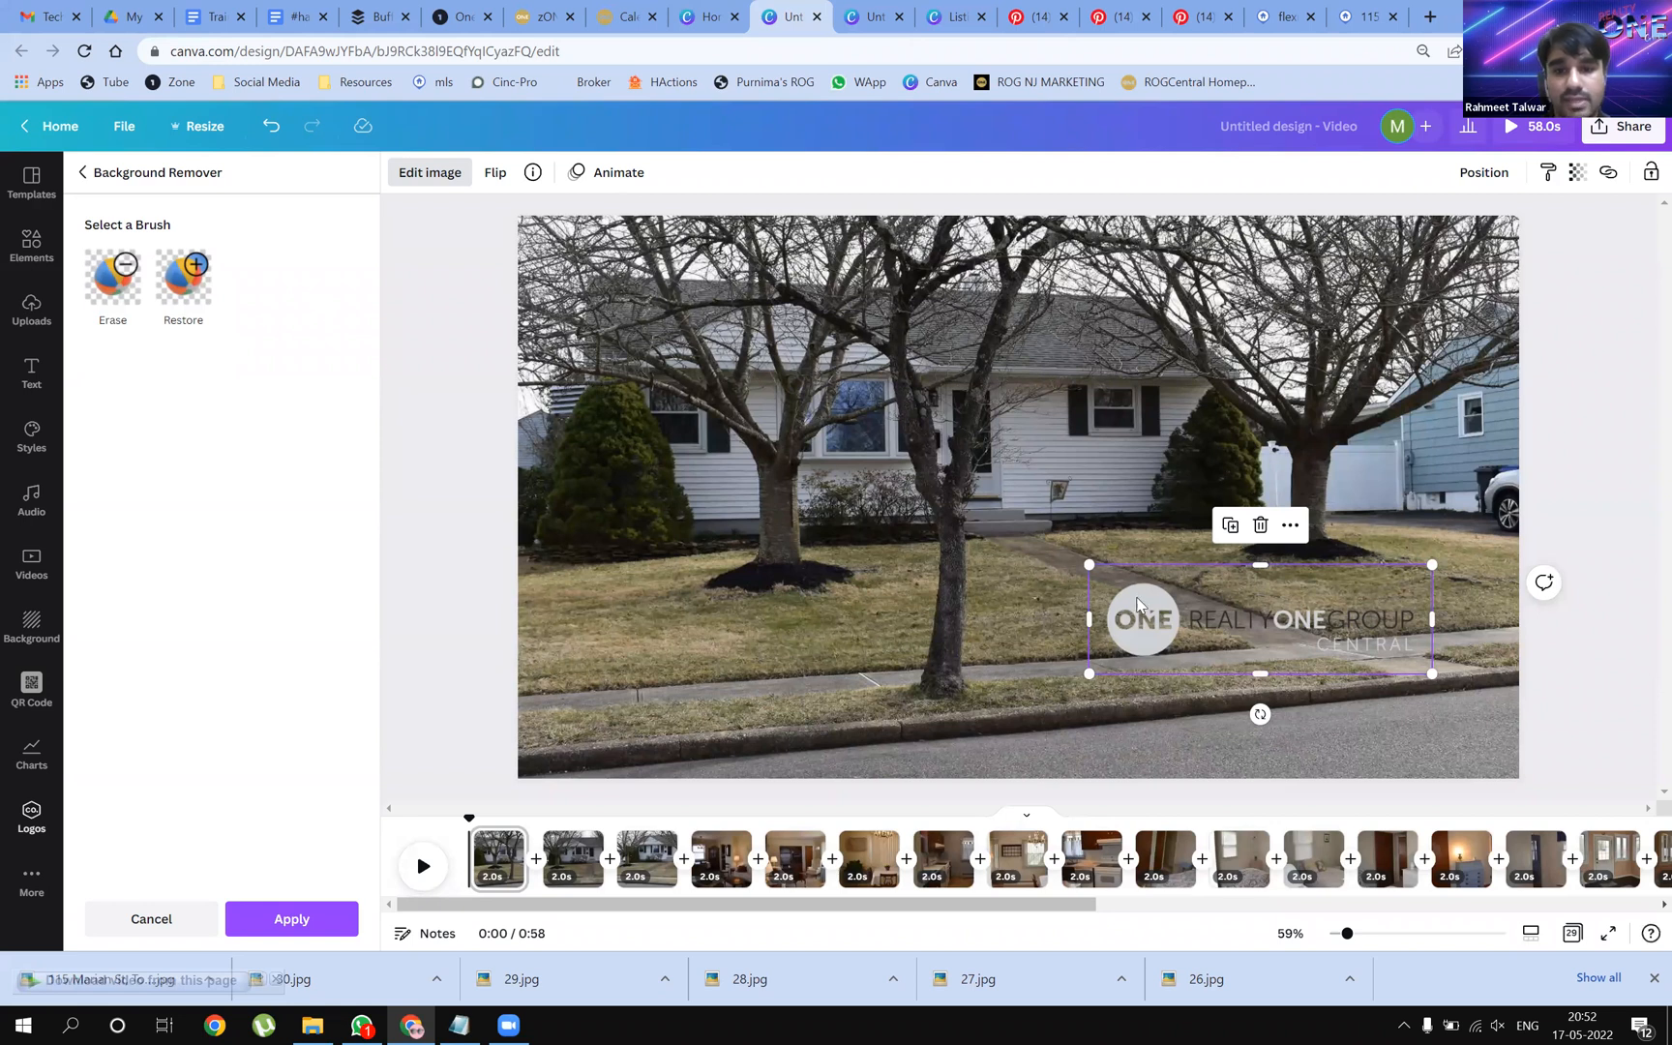
pyautogui.moveTo(1372, 653)
pyautogui.mouseDown()
pyautogui.moveTo(1306, 638)
pyautogui.moveTo(1351, 663)
pyautogui.mouseUp()
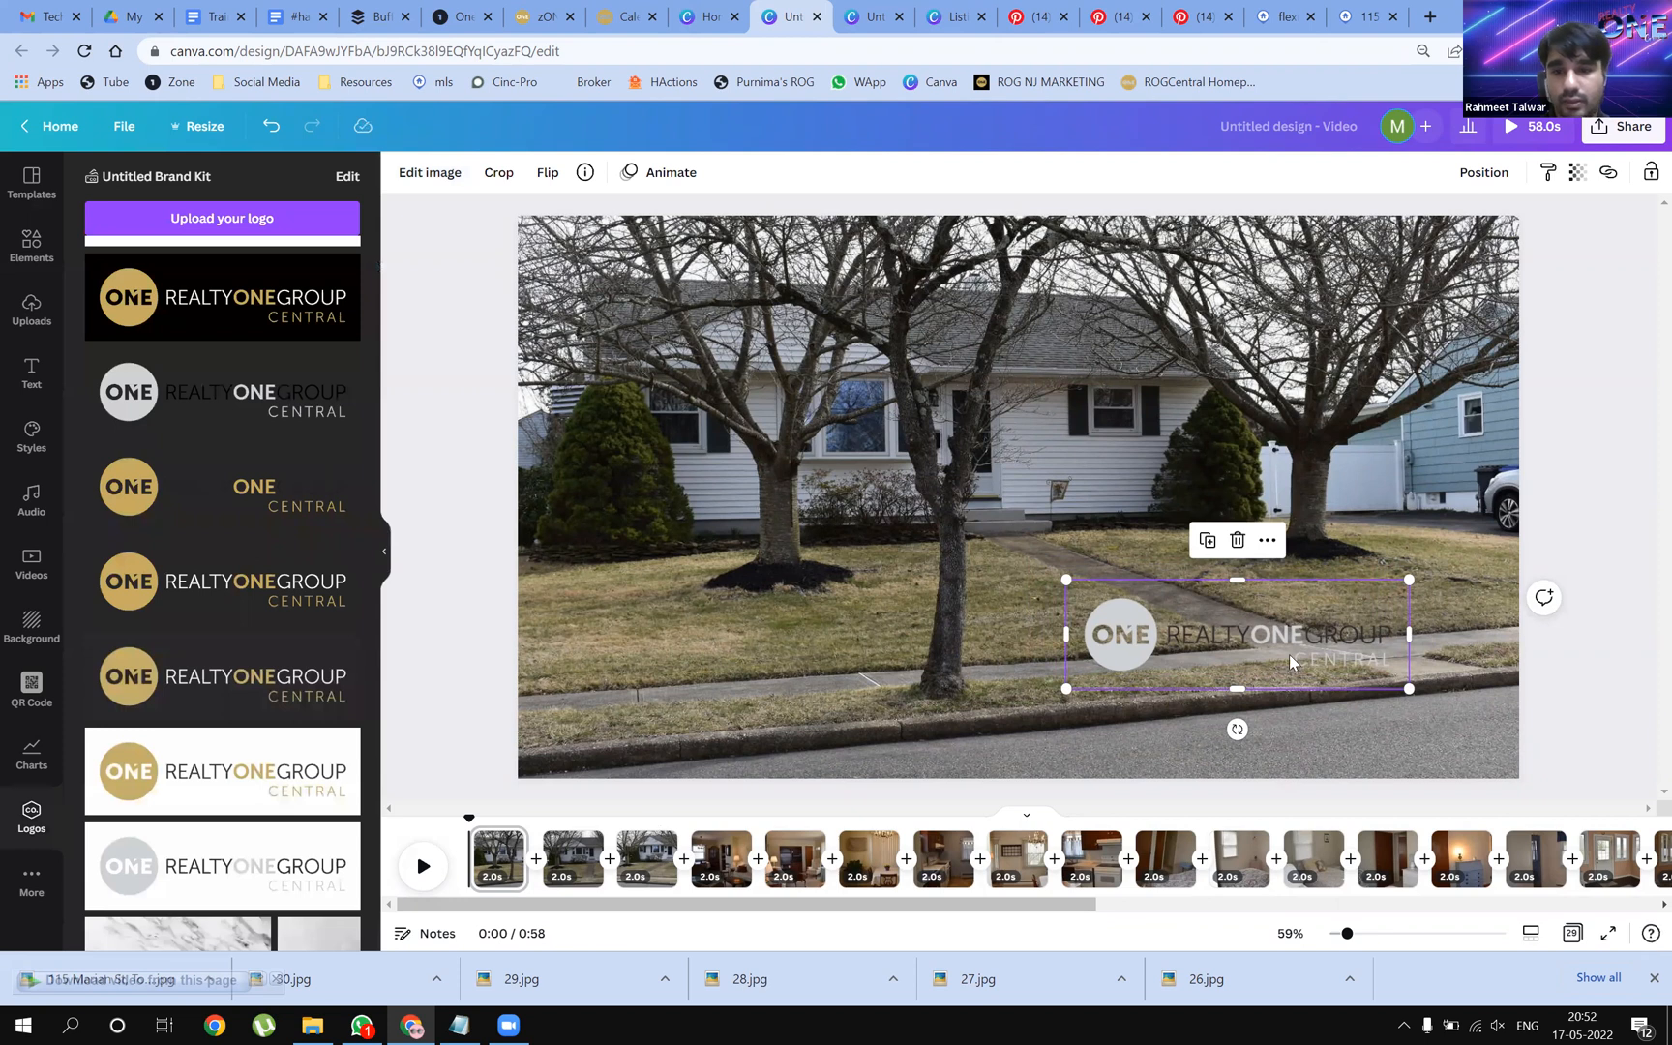
# Replace the logo with a fresh grey copy and apply the Afterglow filter to whiten it
pyautogui.press('Delete')
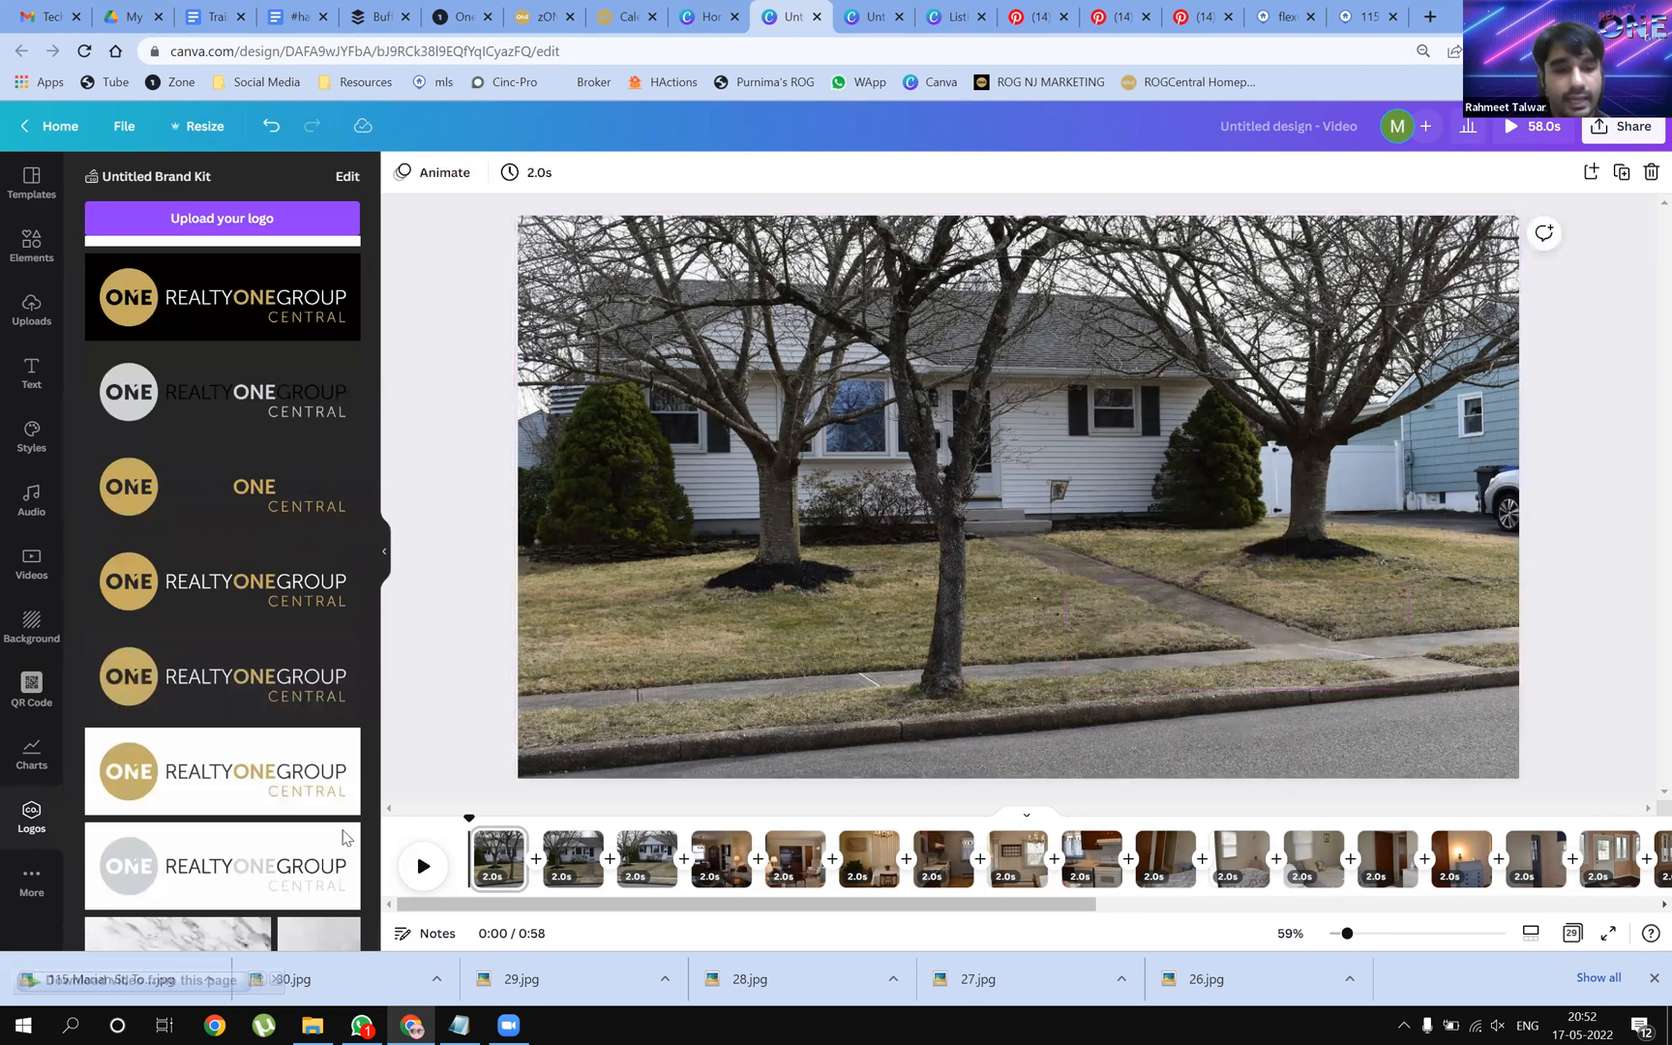
pyautogui.moveTo(179, 428); pyautogui.dragTo(1030, 530)
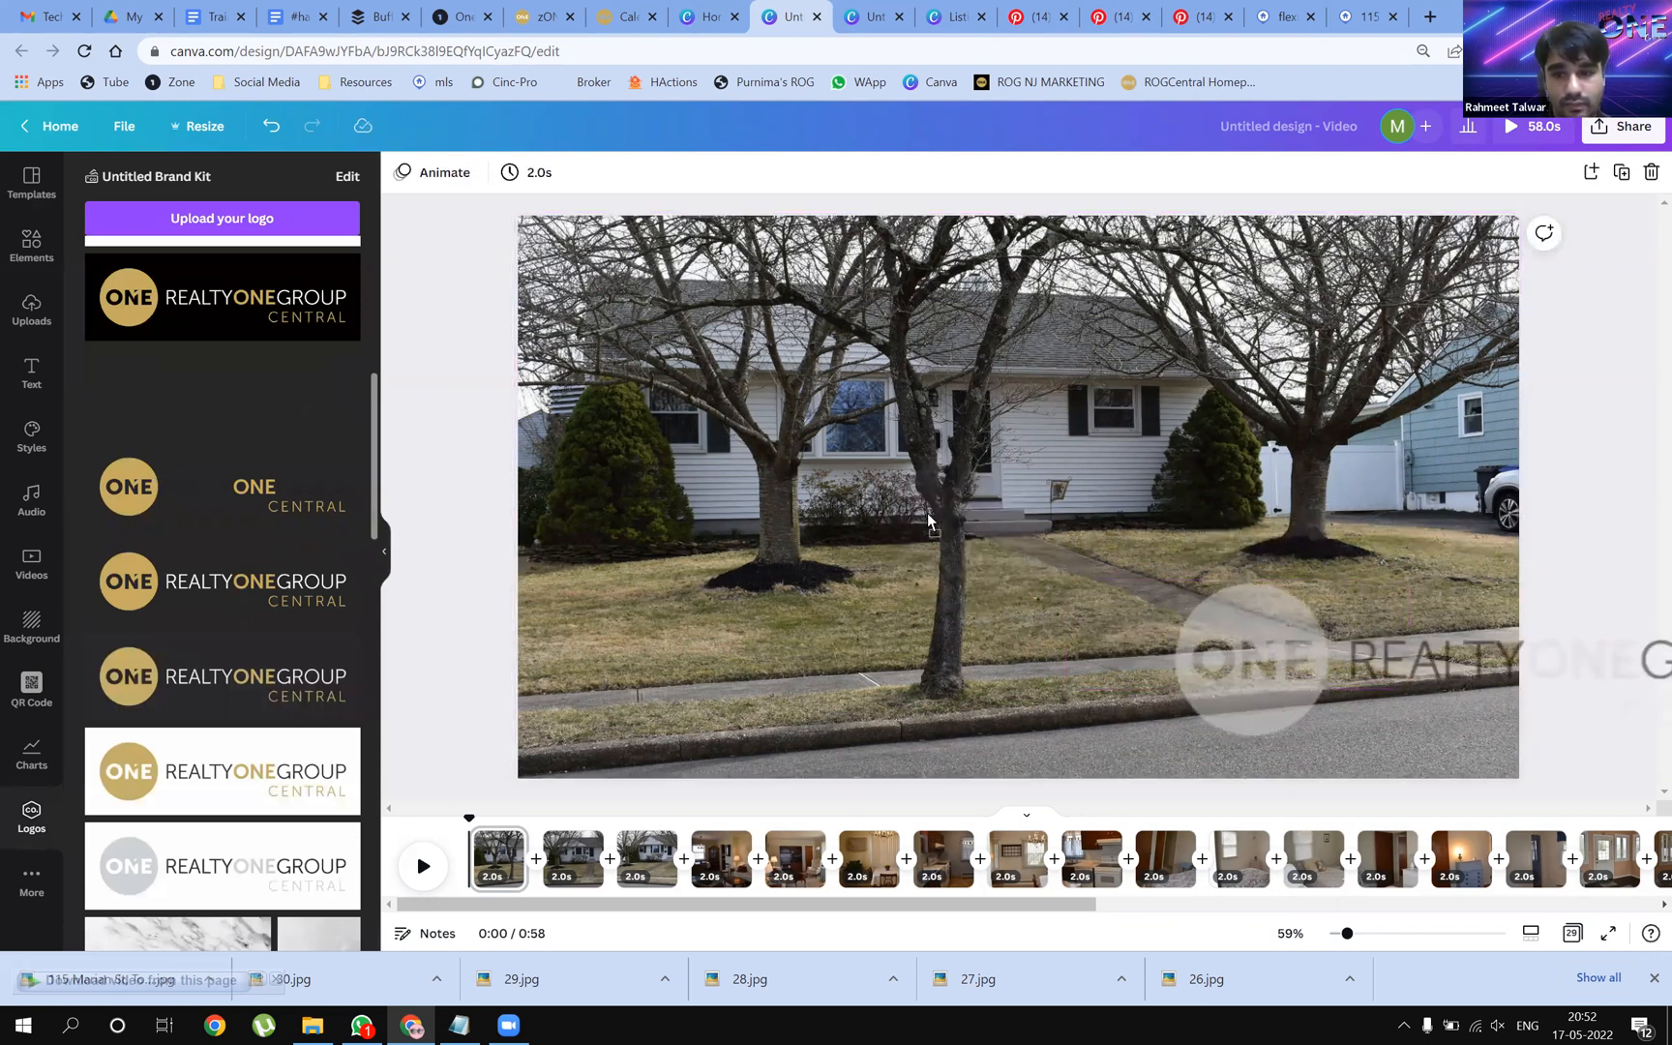
pyautogui.moveTo(841, 659); pyautogui.dragTo(832, 667)
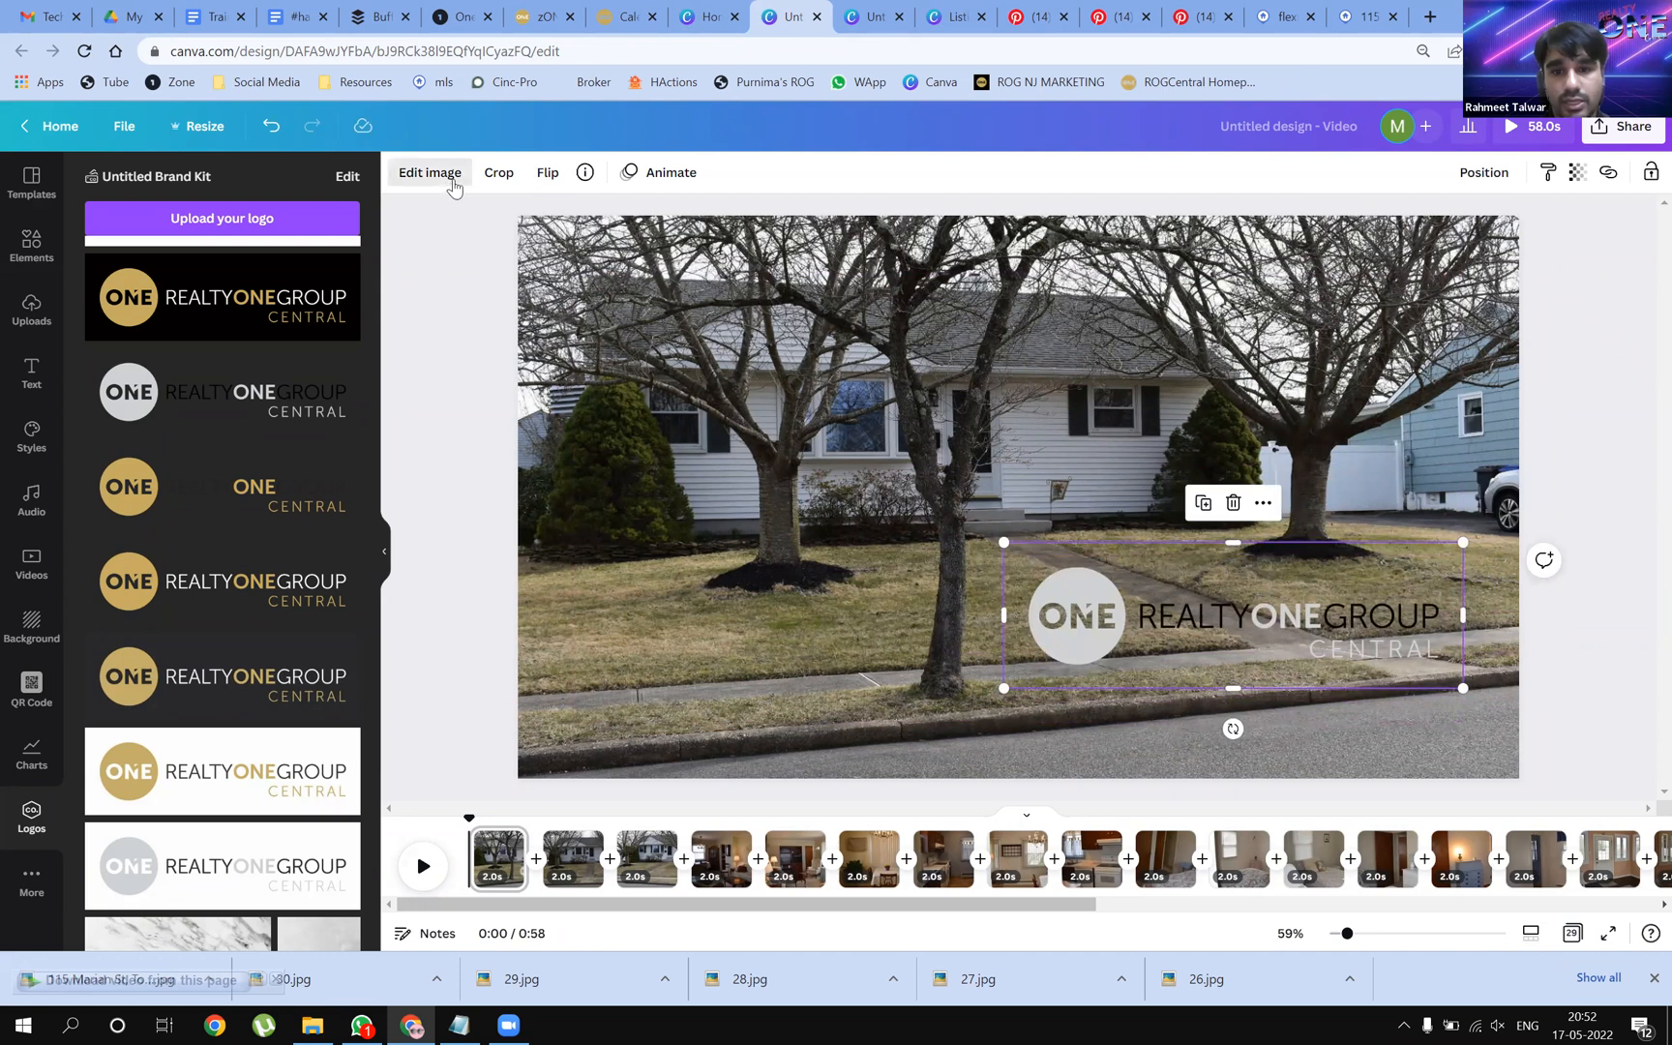
pyautogui.click(448, 178)
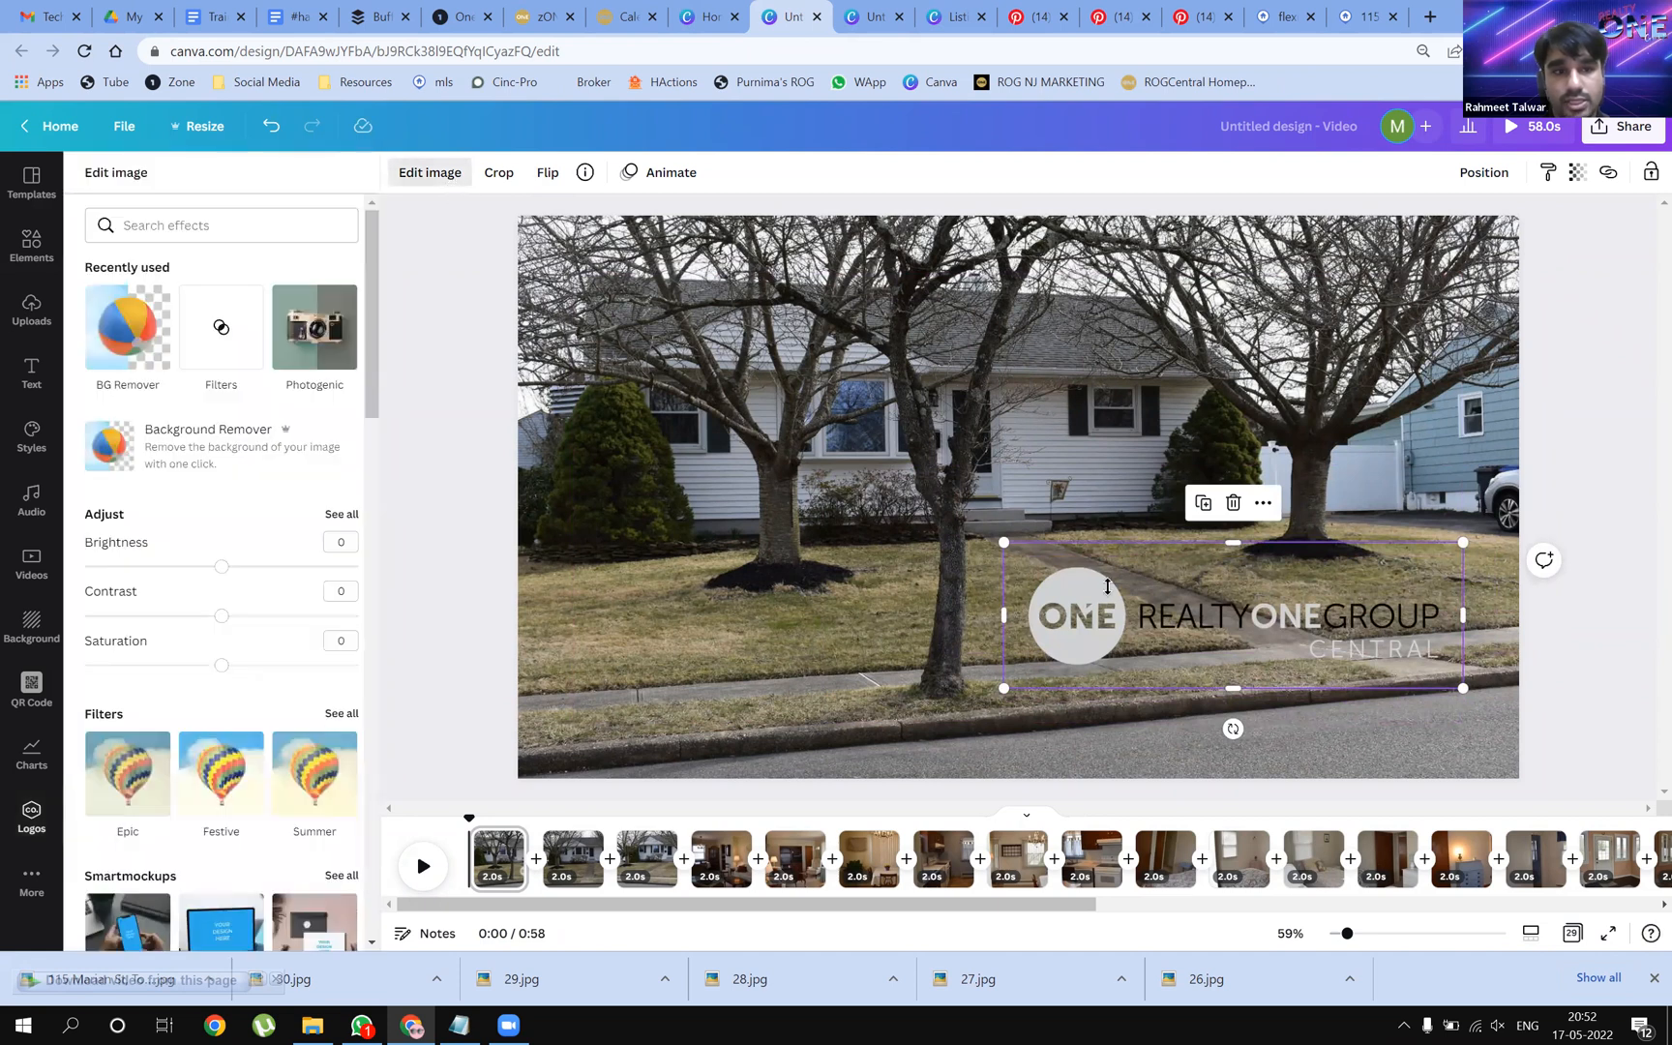
pyautogui.click(342, 714)
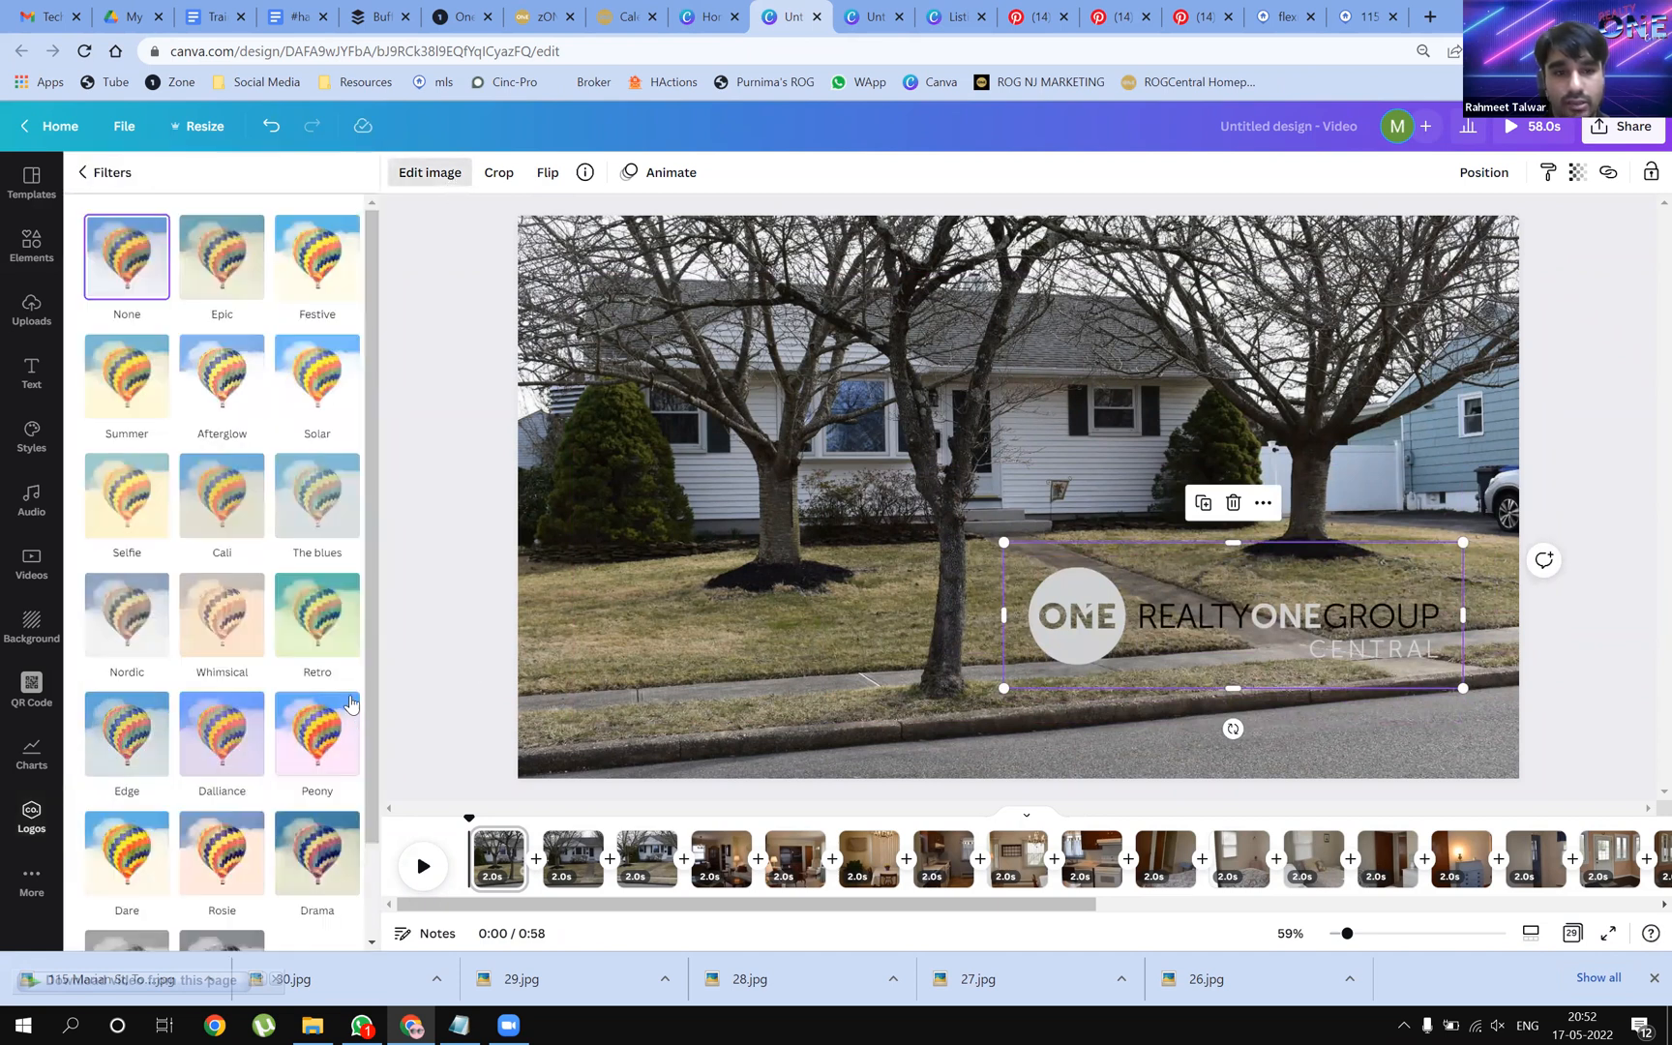
pyautogui.click(227, 401)
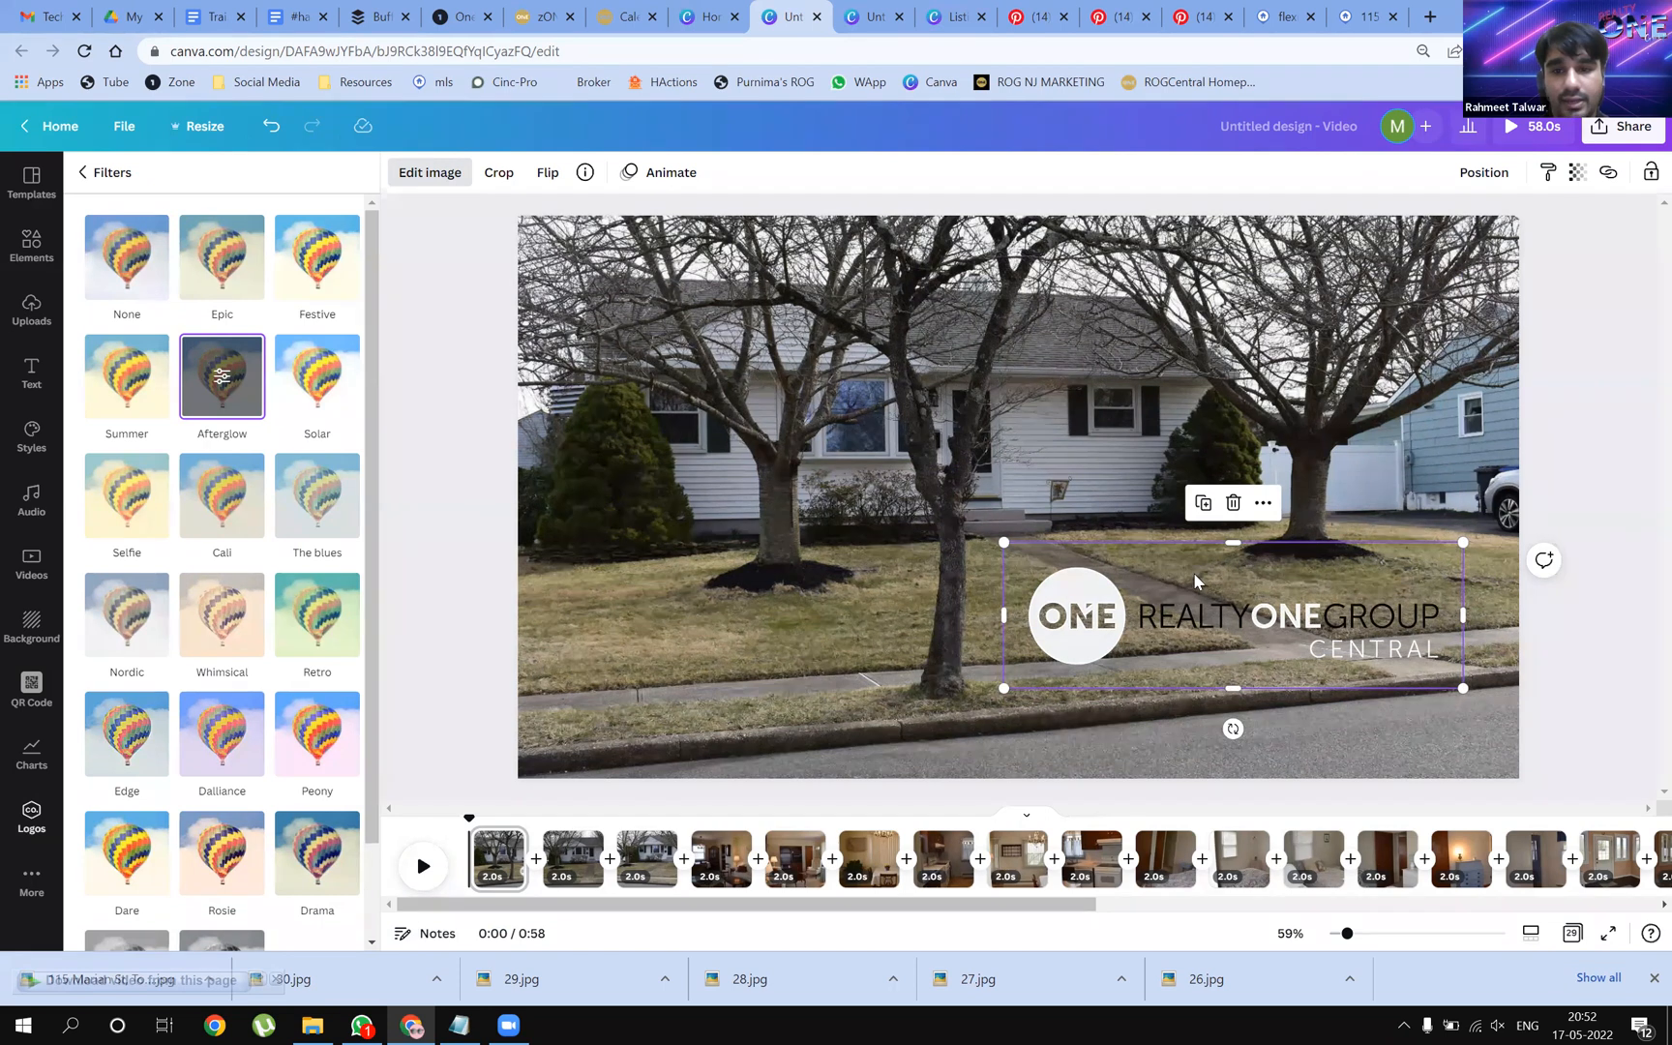
pyautogui.click(1216, 583)
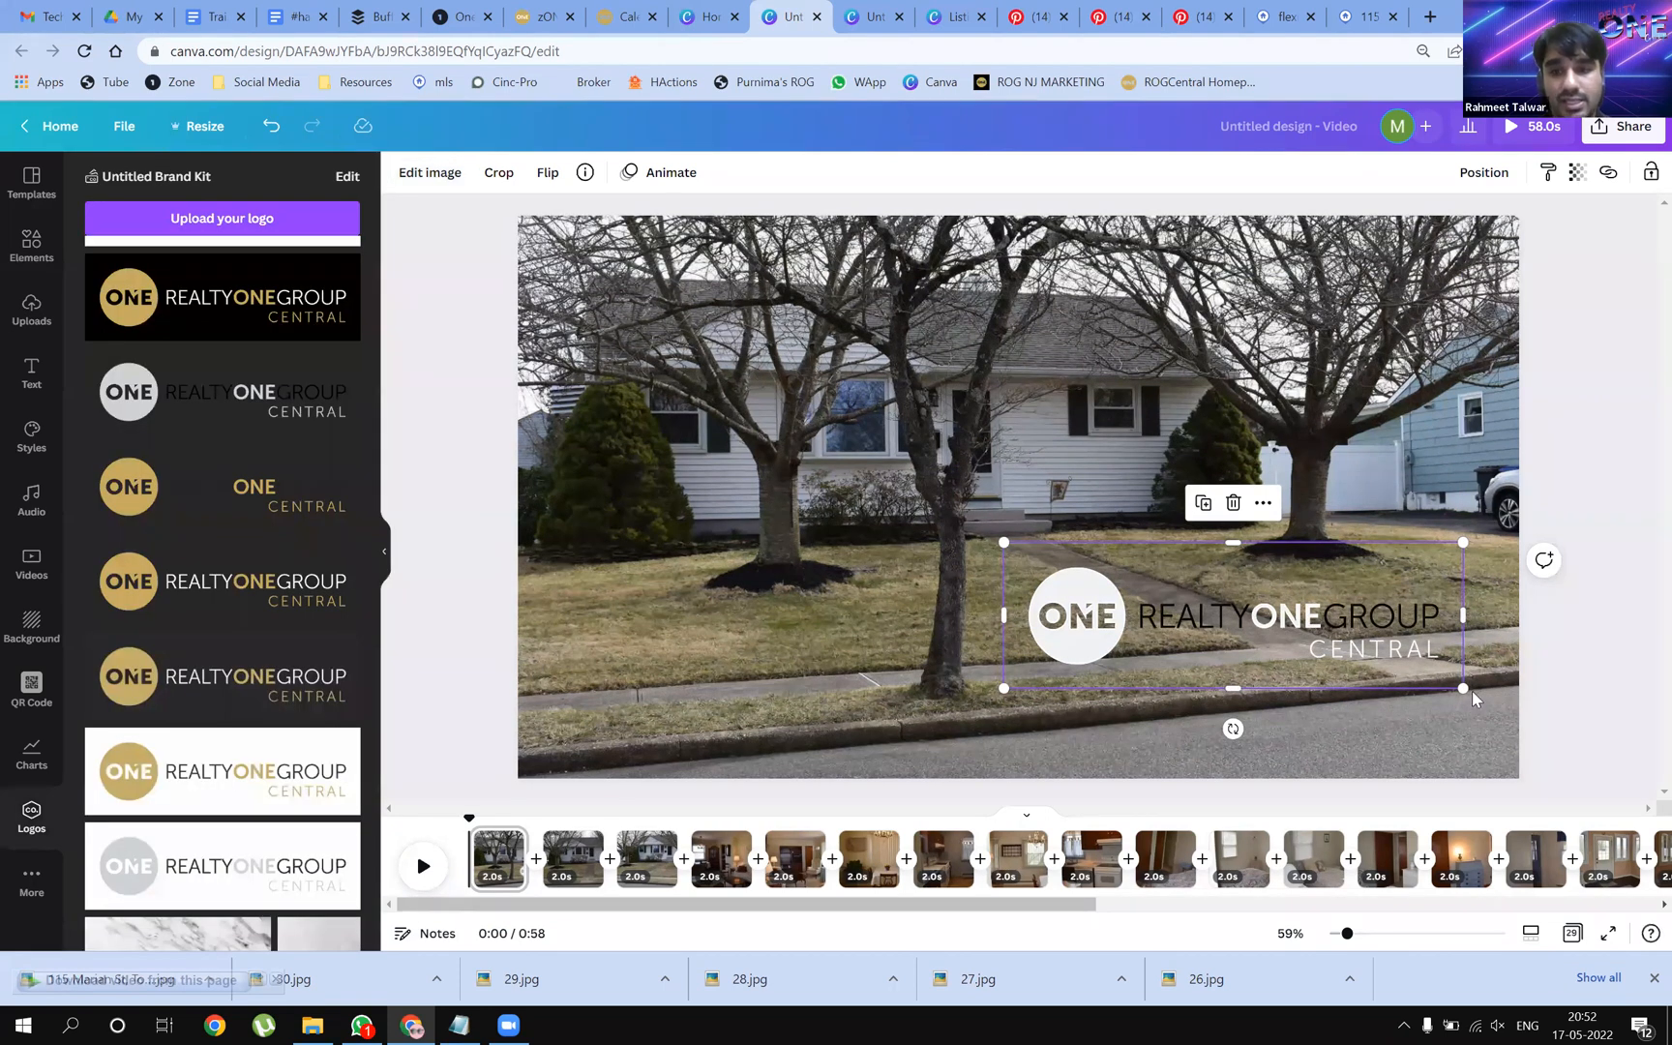
# Shrink the white logo and rest it on the lawn beneath the right-hand tree
pyautogui.moveTo(1155, 597); pyautogui.dragTo(1288, 593)
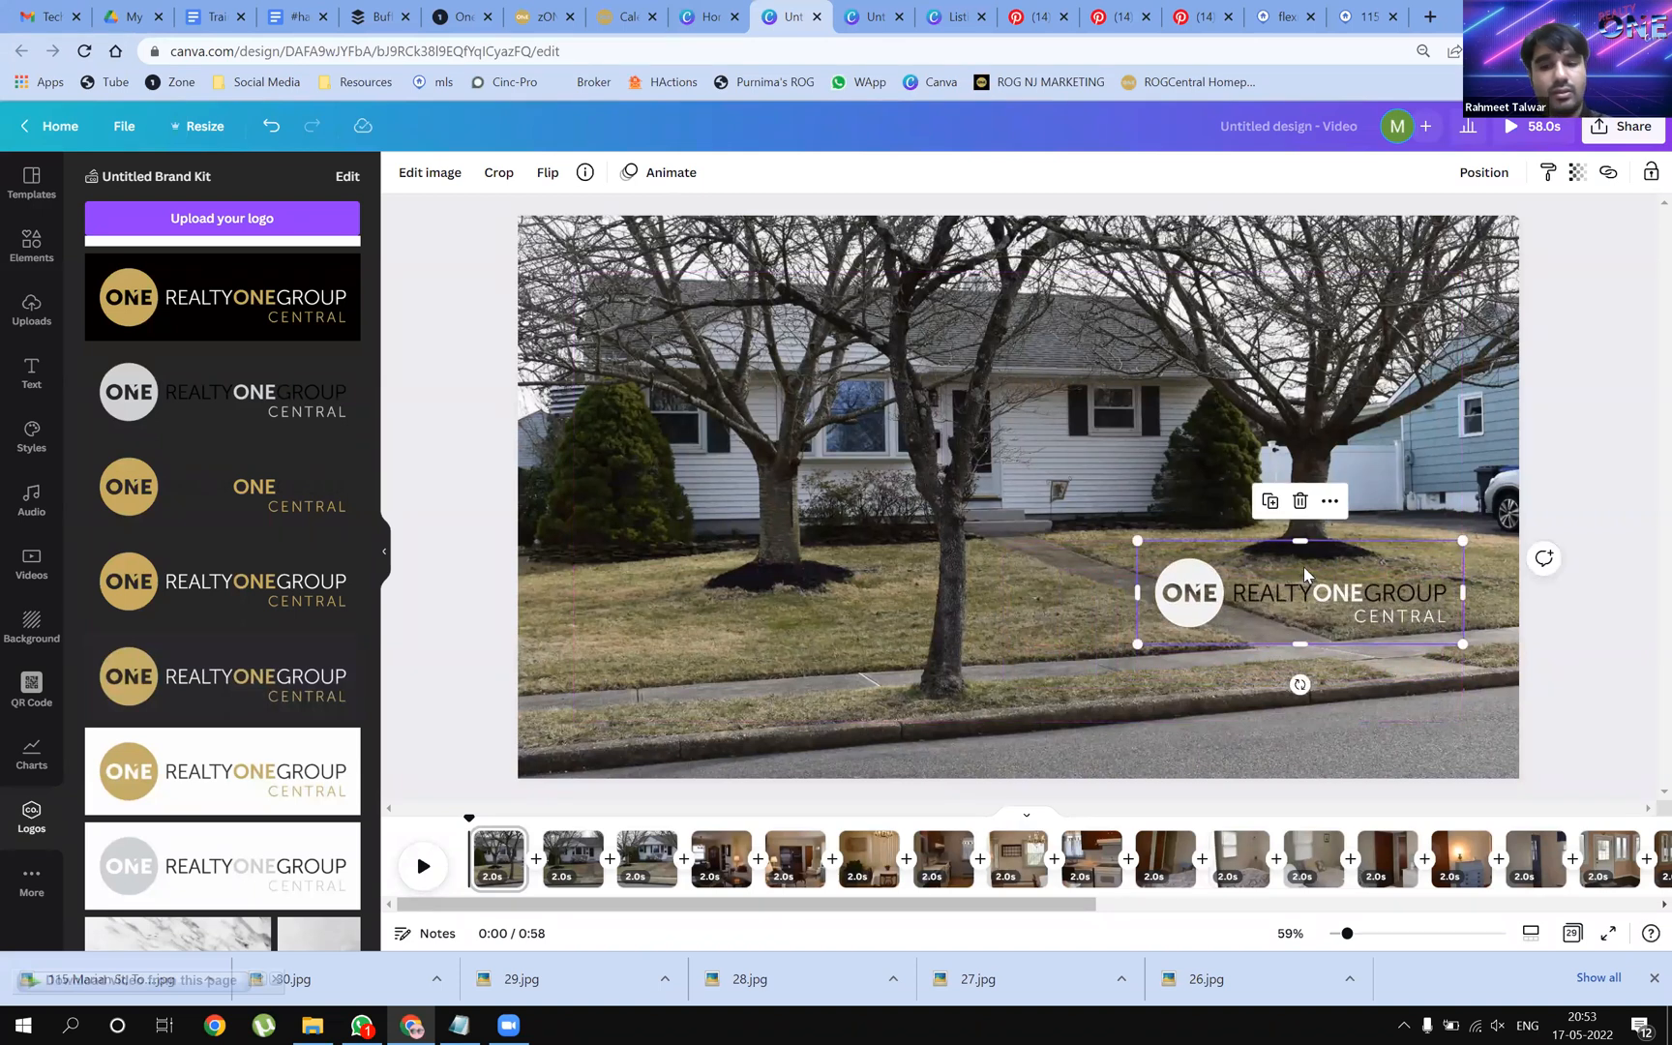
pyautogui.moveTo(1318, 605); pyautogui.dragTo(1285, 332)
pyautogui.moveTo(1372, 529); pyautogui.dragTo(1420, 598)
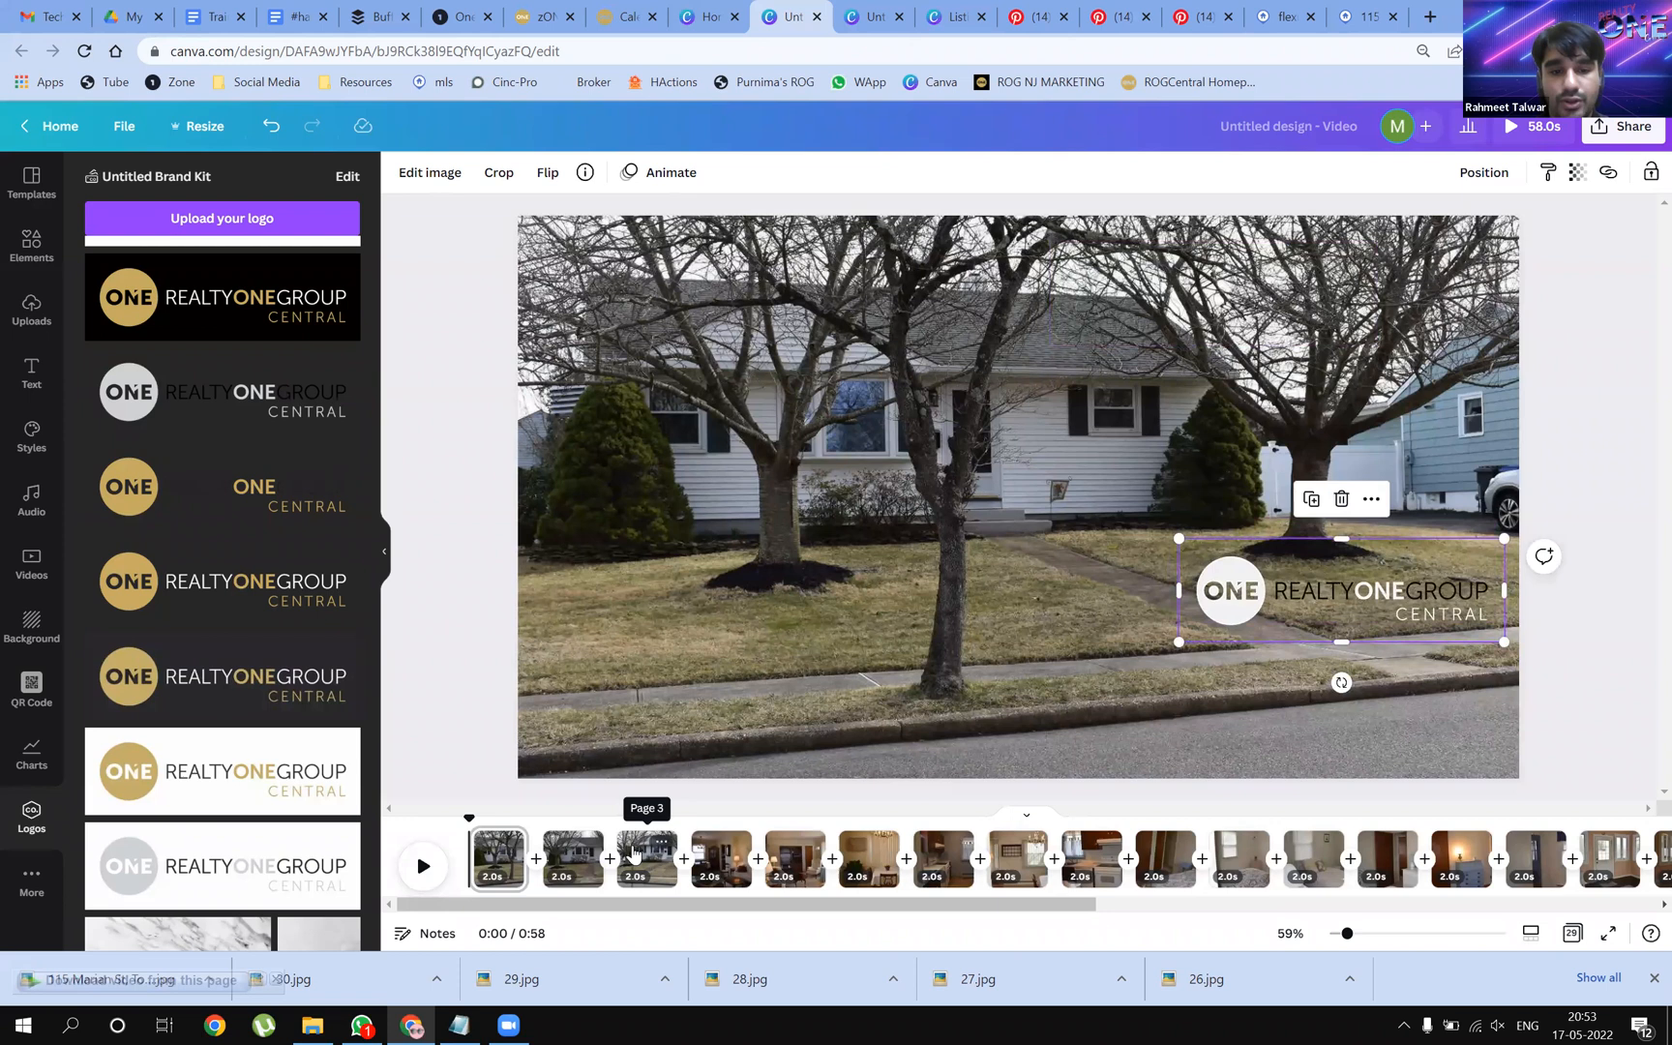
# Paste the logo onto page 3 and move page 5's logo to the photo's top left
pyautogui.click(634, 853)
pyautogui.hotkey('ctrl', 'v')
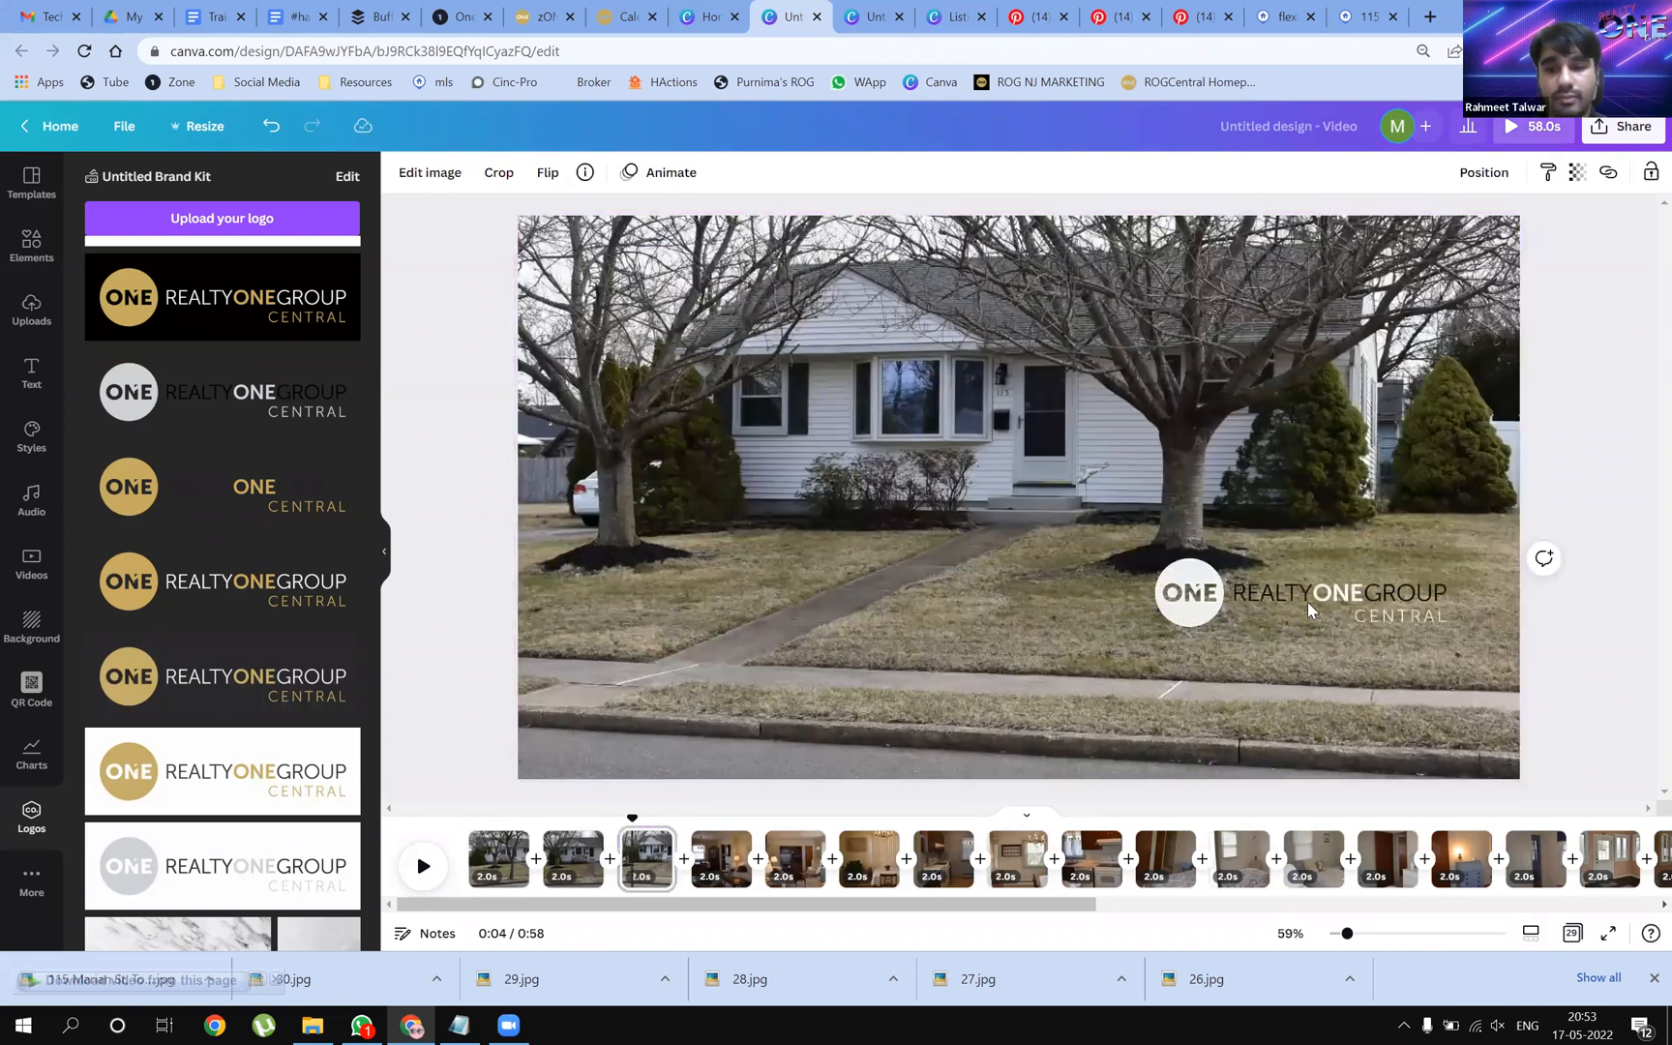
pyautogui.moveTo(1312, 618); pyautogui.dragTo(1320, 654)
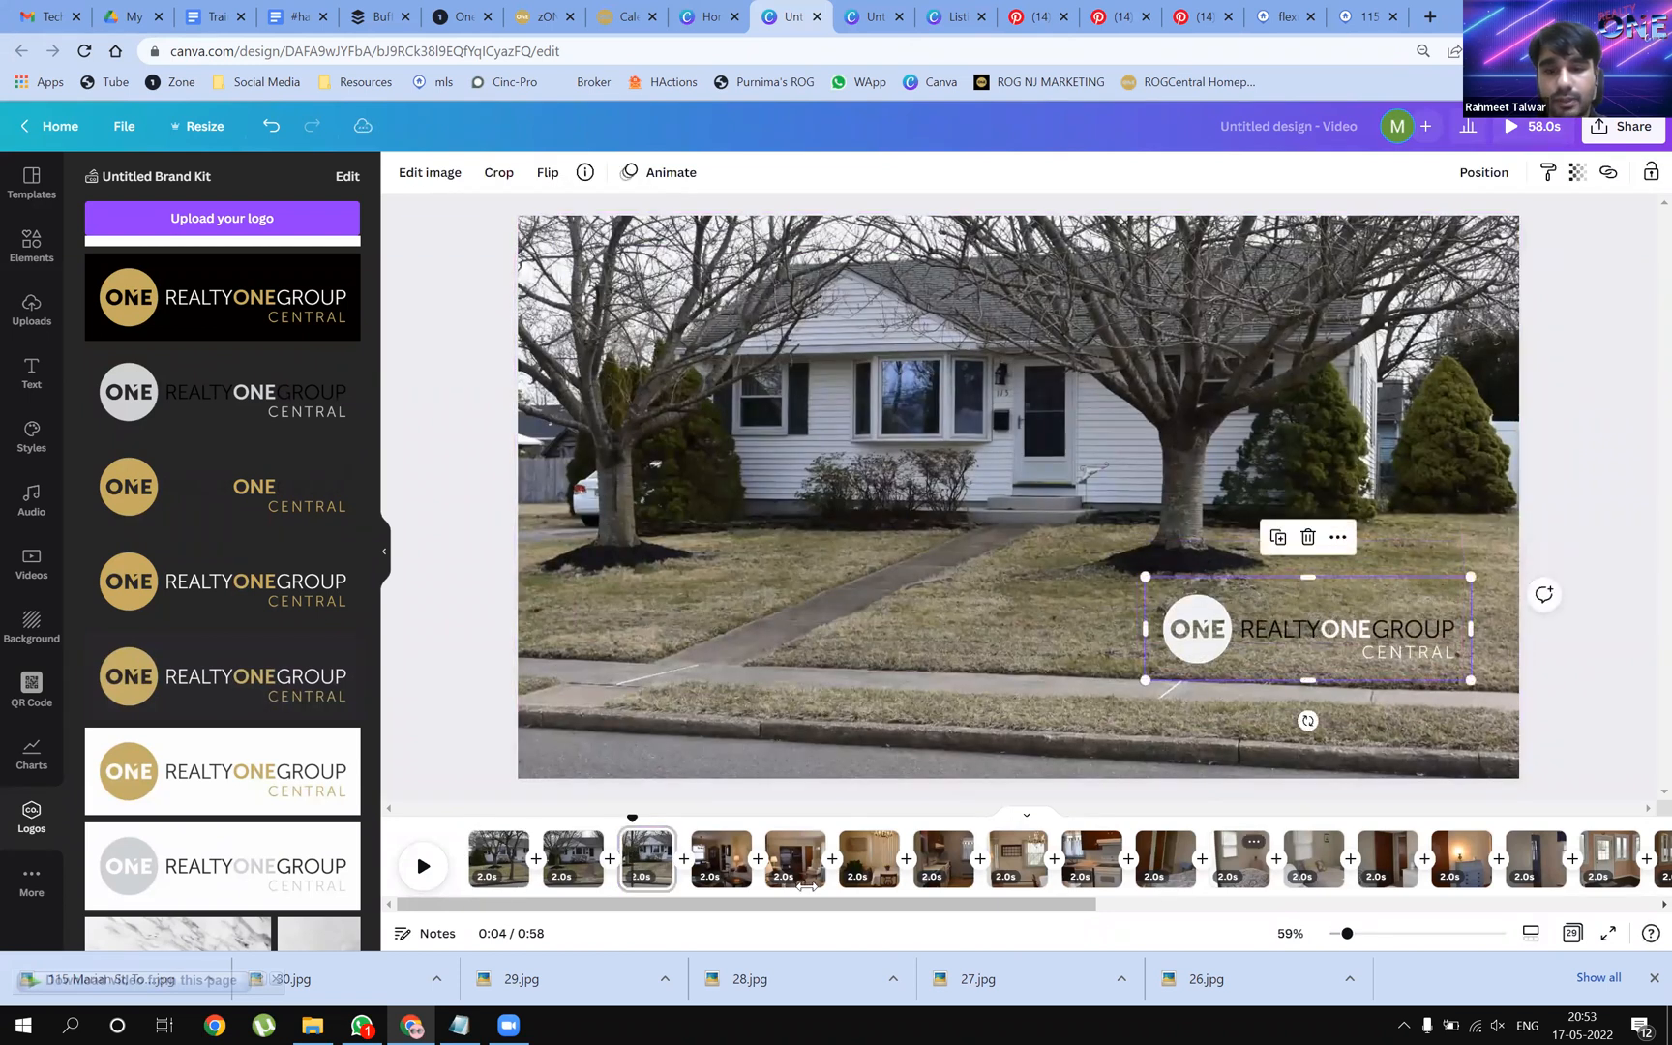
pyautogui.click(789, 859)
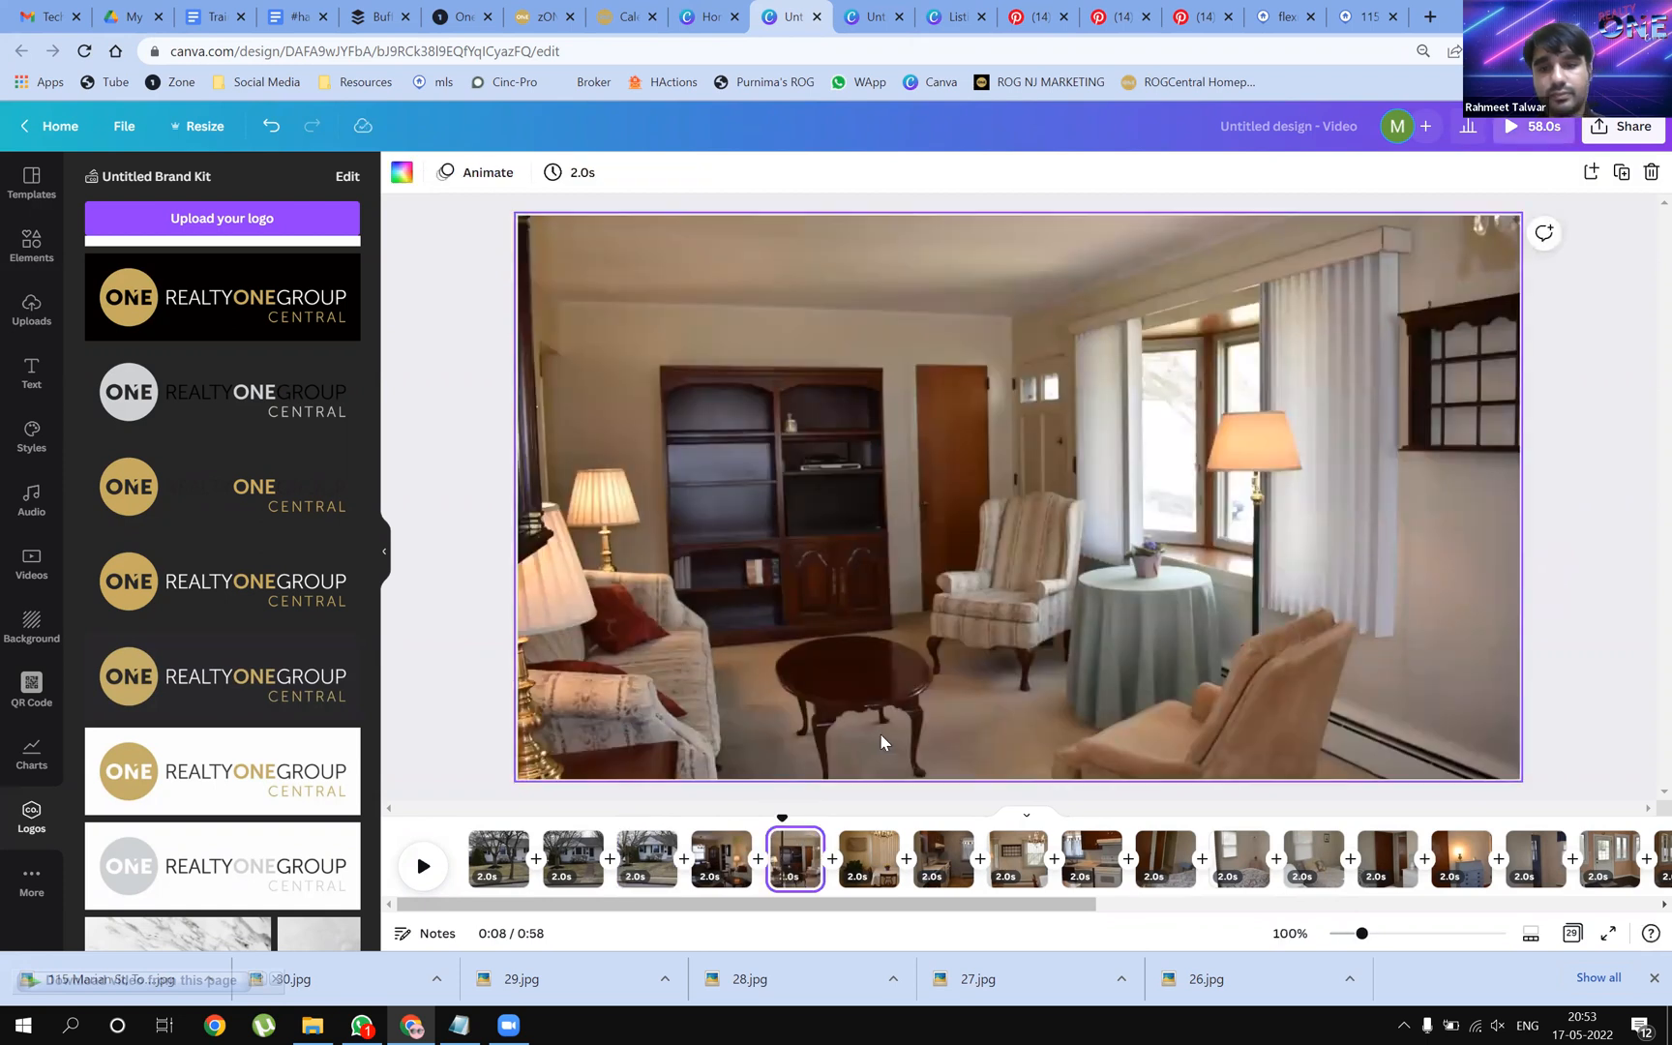
pyautogui.click(1288, 599)
pyautogui.moveTo(1274, 604); pyautogui.dragTo(726, 295)
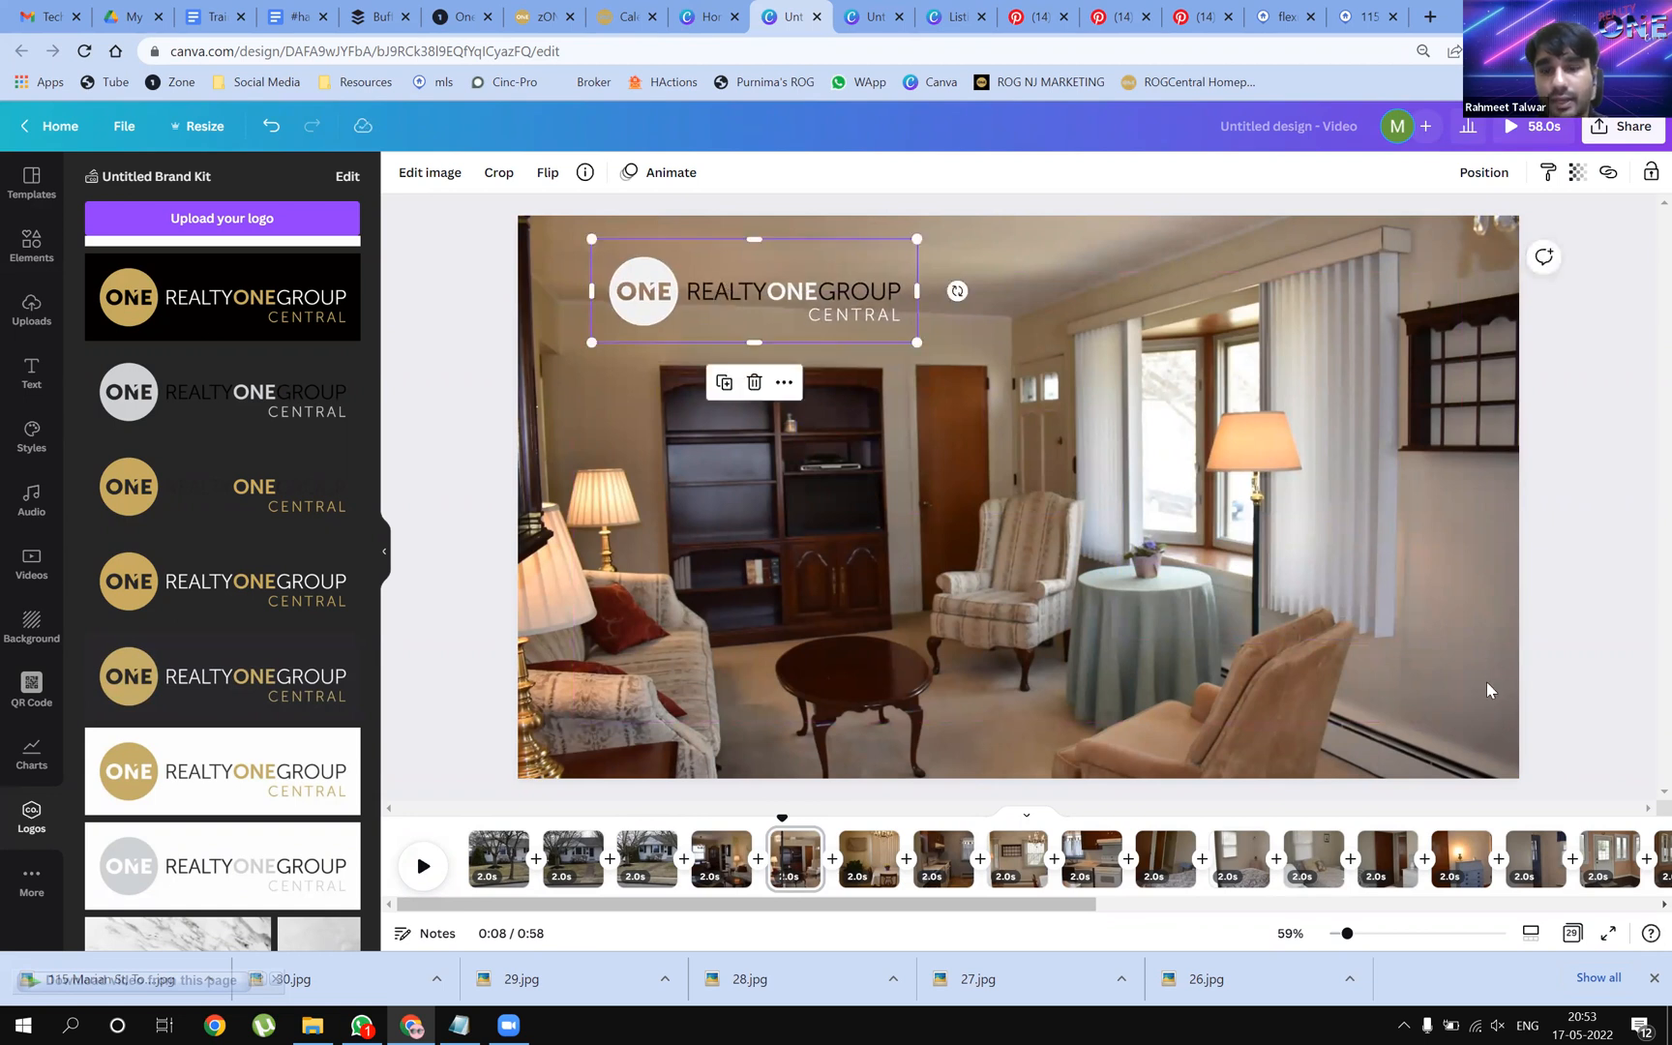
# Paste the logo onto the kitchen page, shrinking it and placing it near the window
pyautogui.click(931, 844)
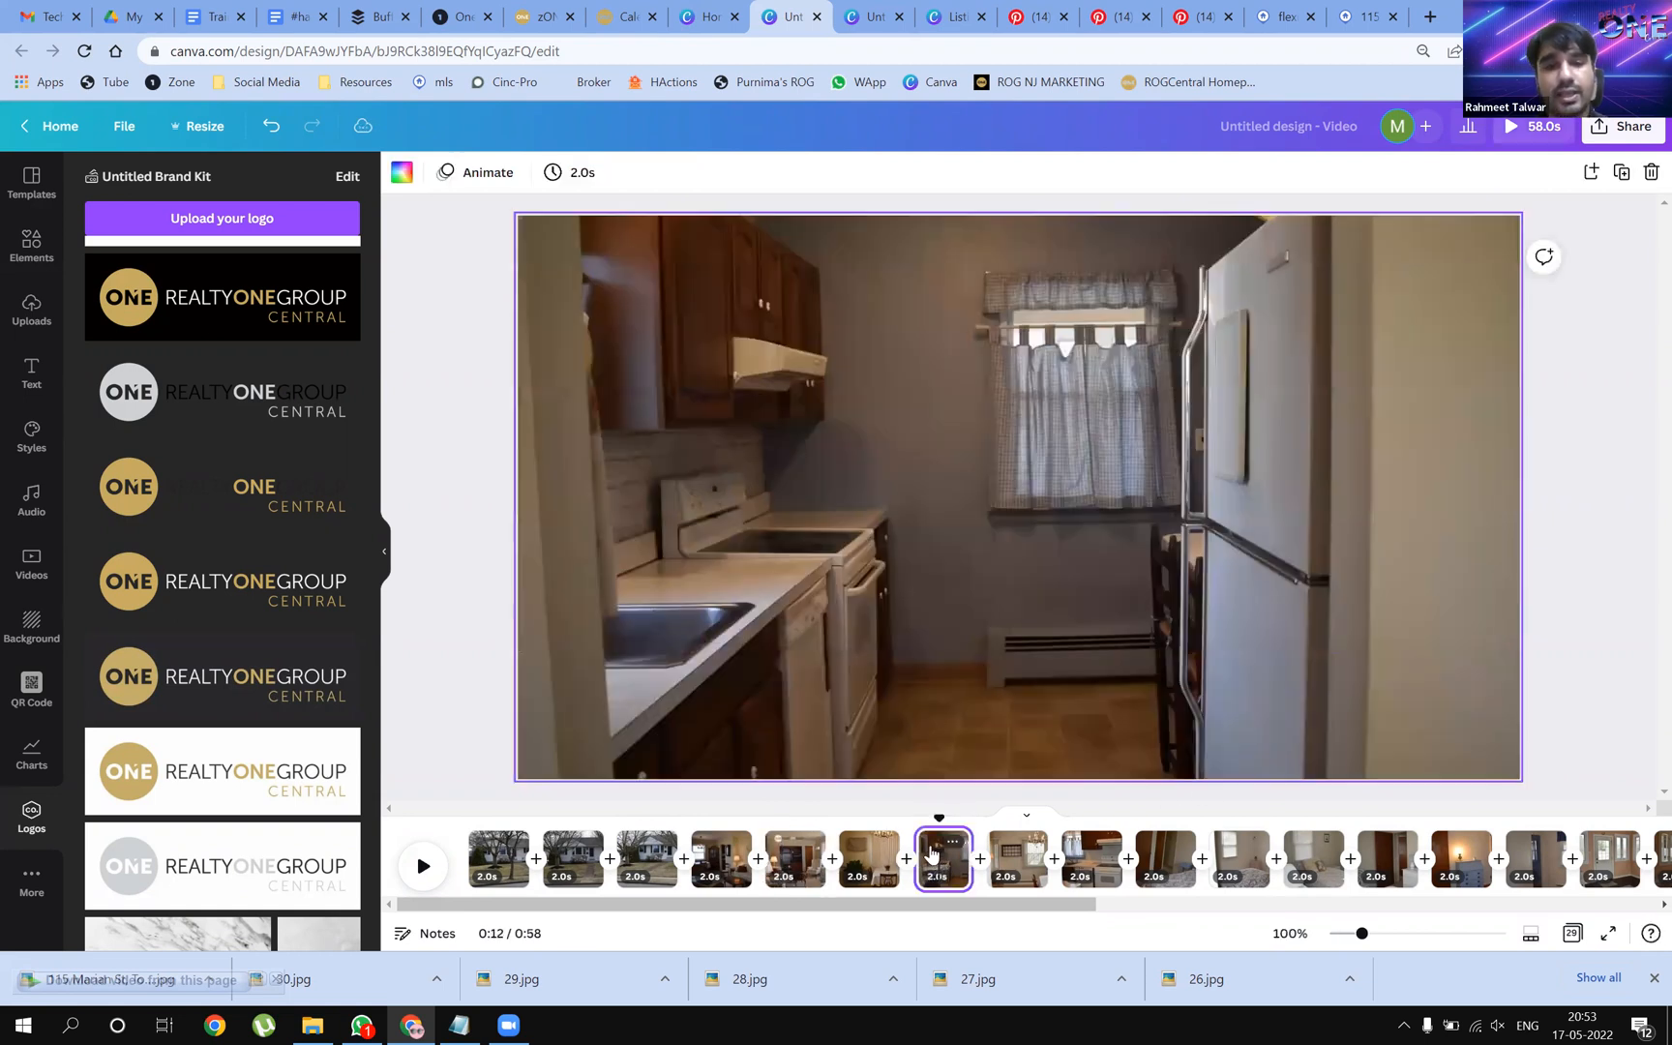
pyautogui.hotkey('ctrl', 'v')
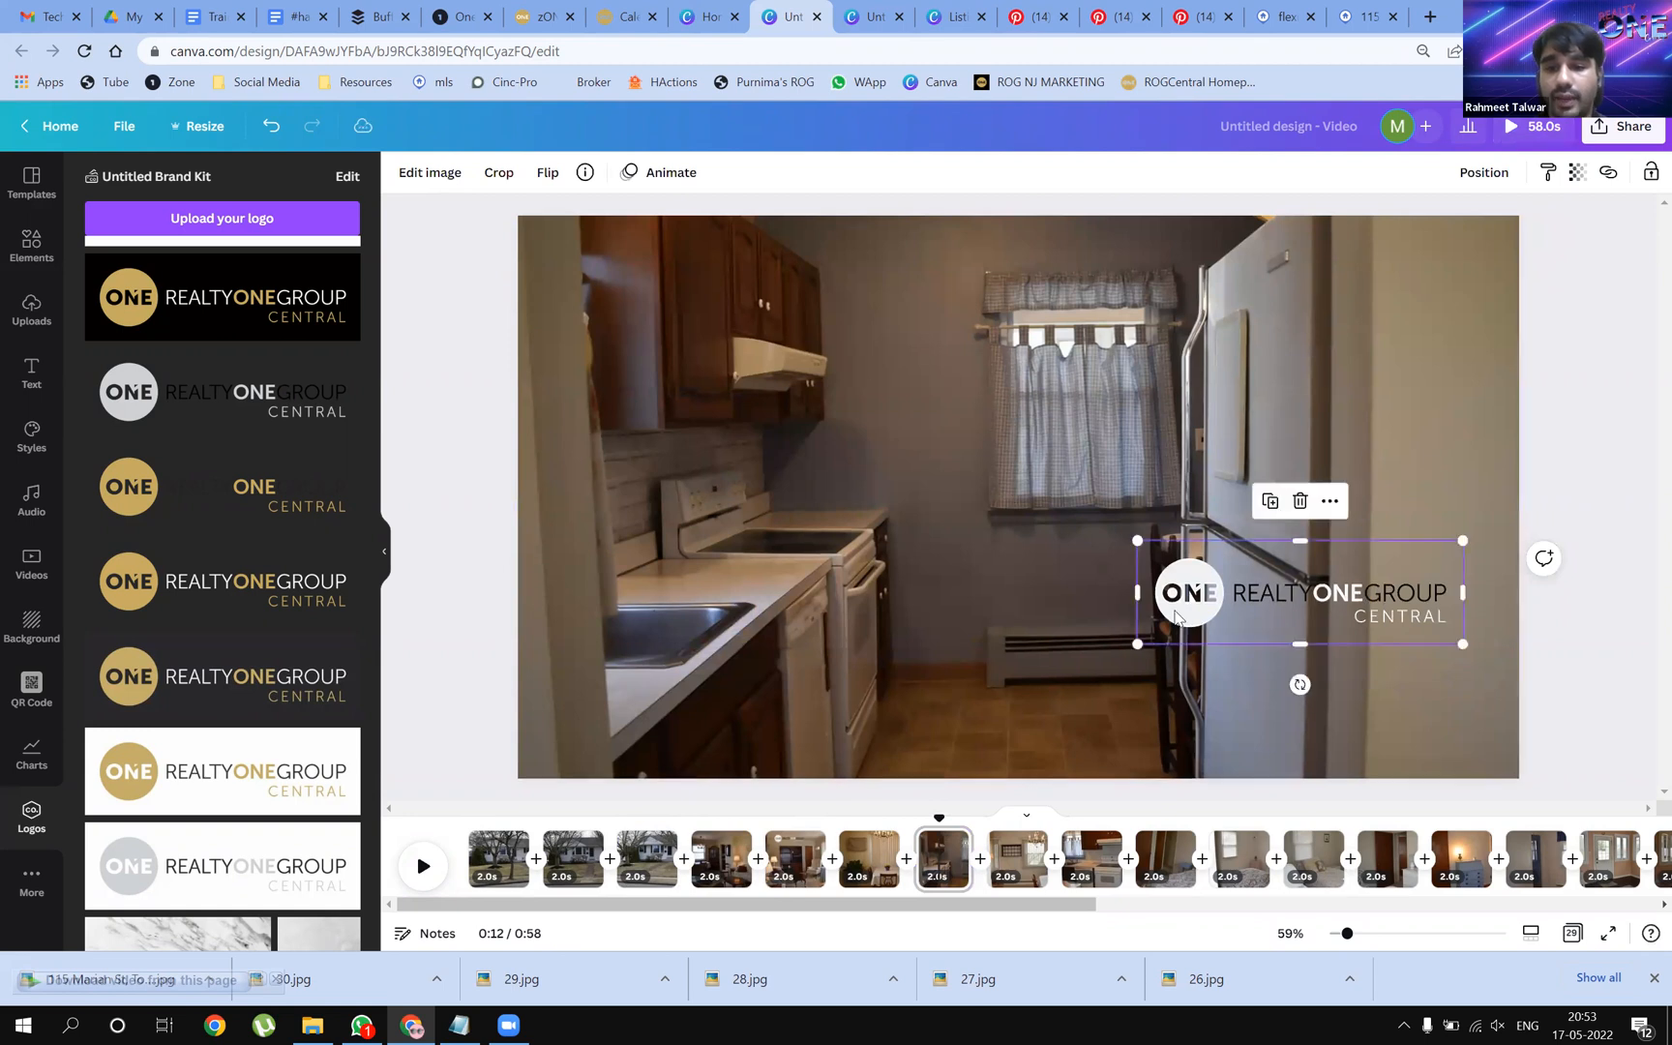
pyautogui.moveTo(1261, 594); pyautogui.dragTo(1312, 686)
pyautogui.moveTo(1185, 737); pyautogui.dragTo(1221, 724)
pyautogui.moveTo(1439, 679); pyautogui.dragTo(1099, 415)
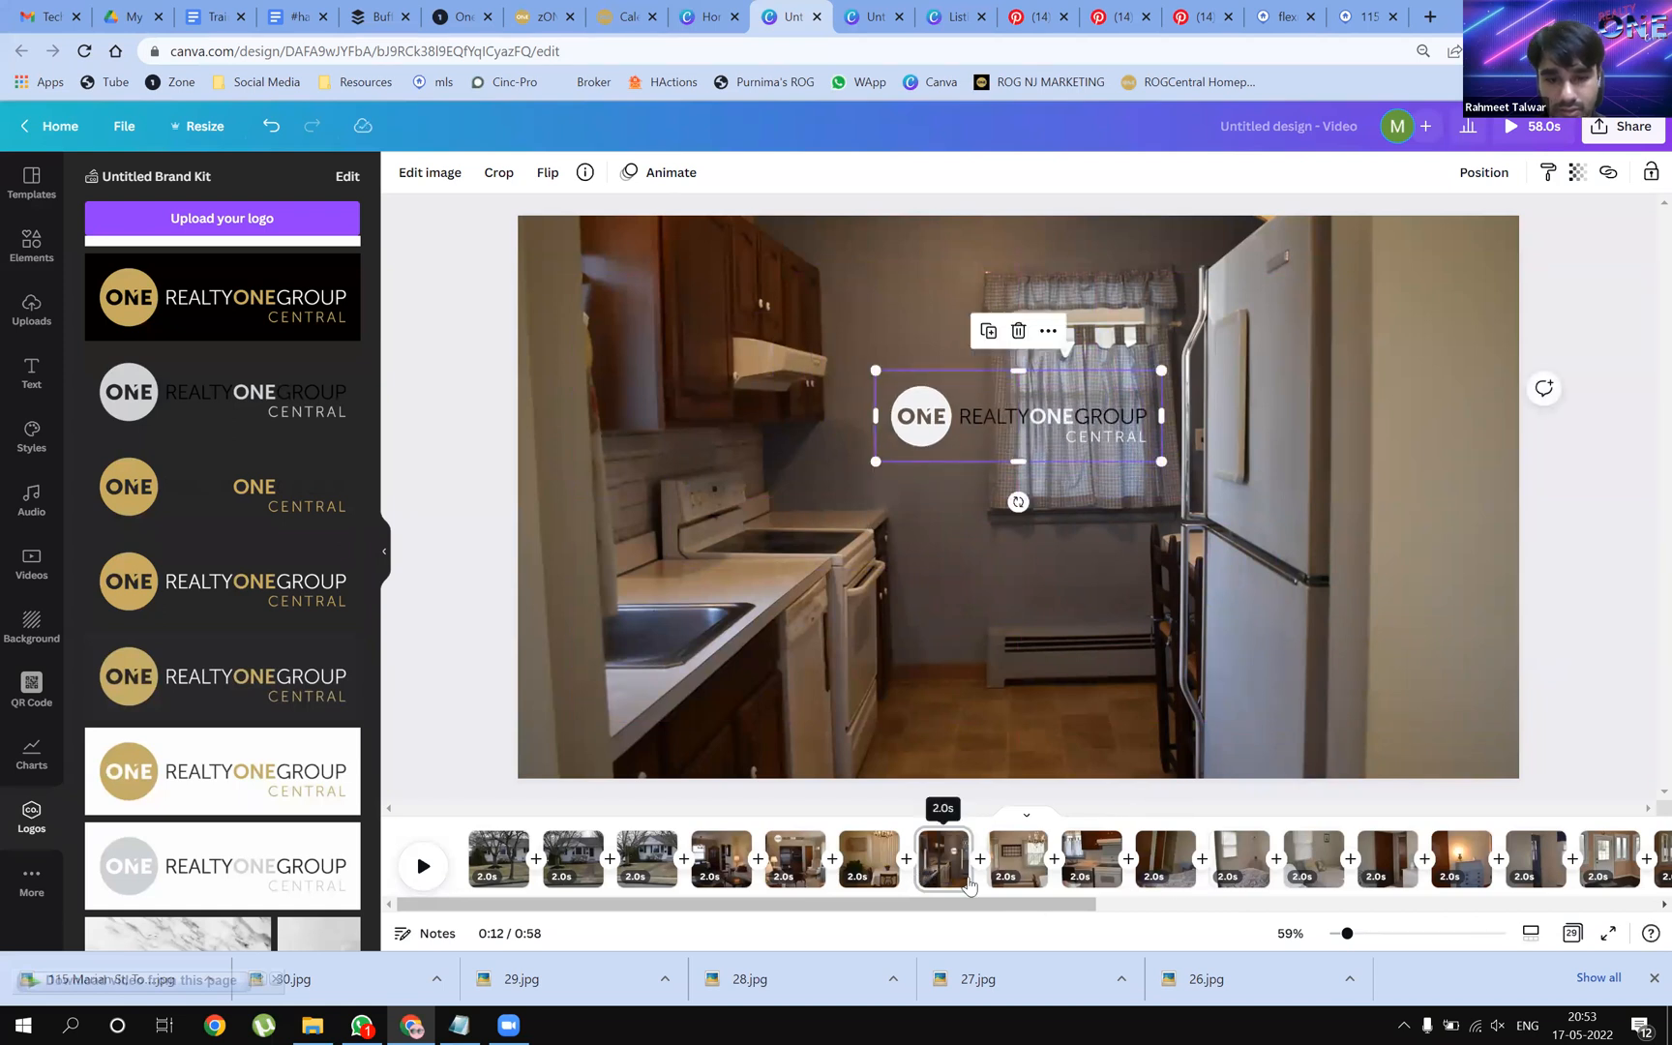
# Centre the logo over the stove, and paste it onto the bedroom page's middle right
pyautogui.click(1084, 852)
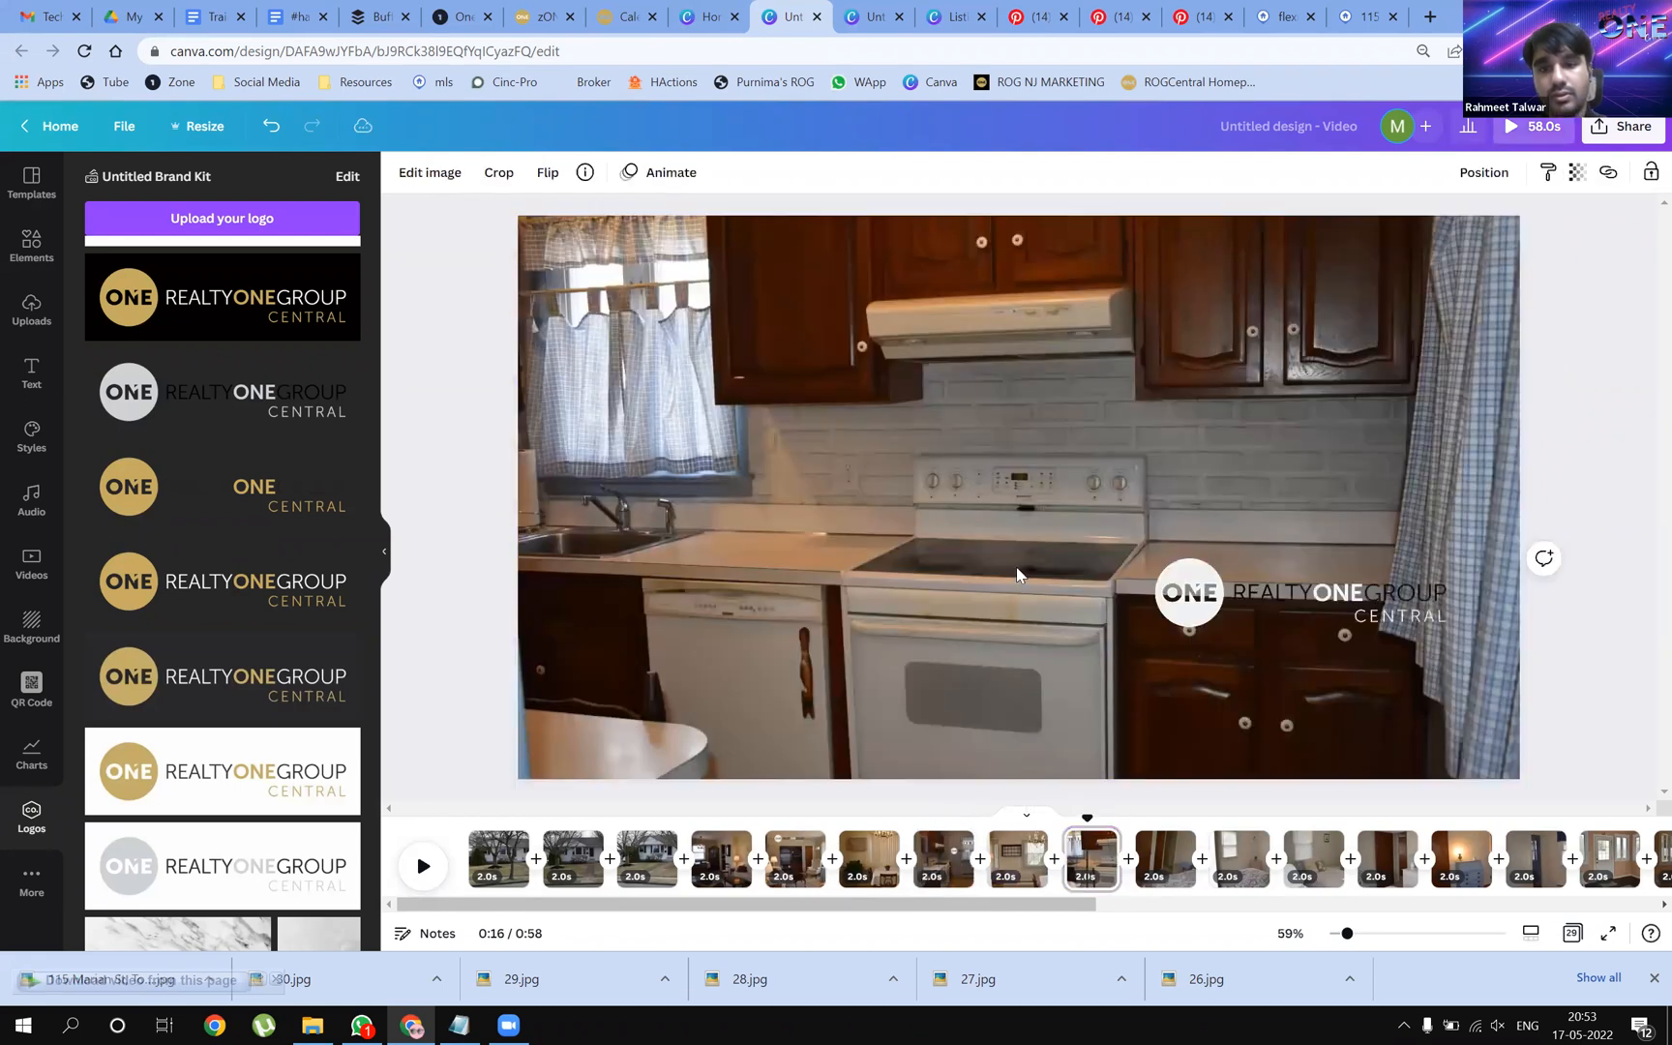
pyautogui.click(1164, 631)
pyautogui.moveTo(1284, 600); pyautogui.dragTo(1003, 440)
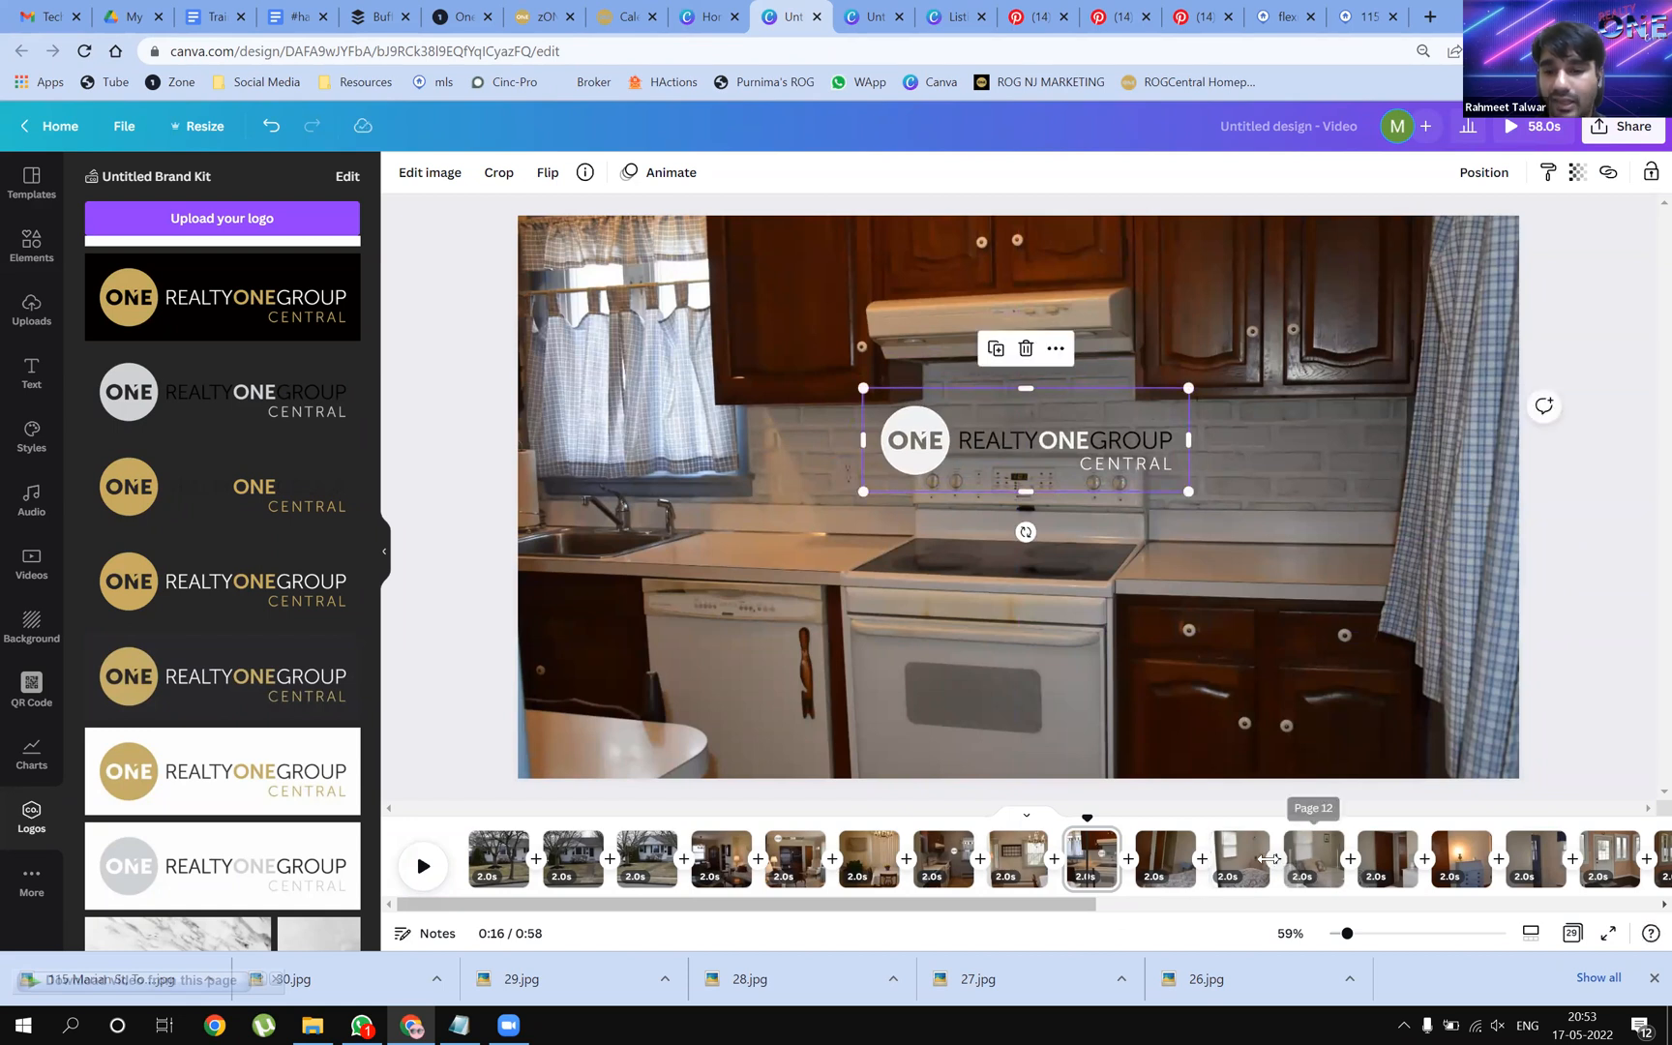
pyautogui.click(1235, 856)
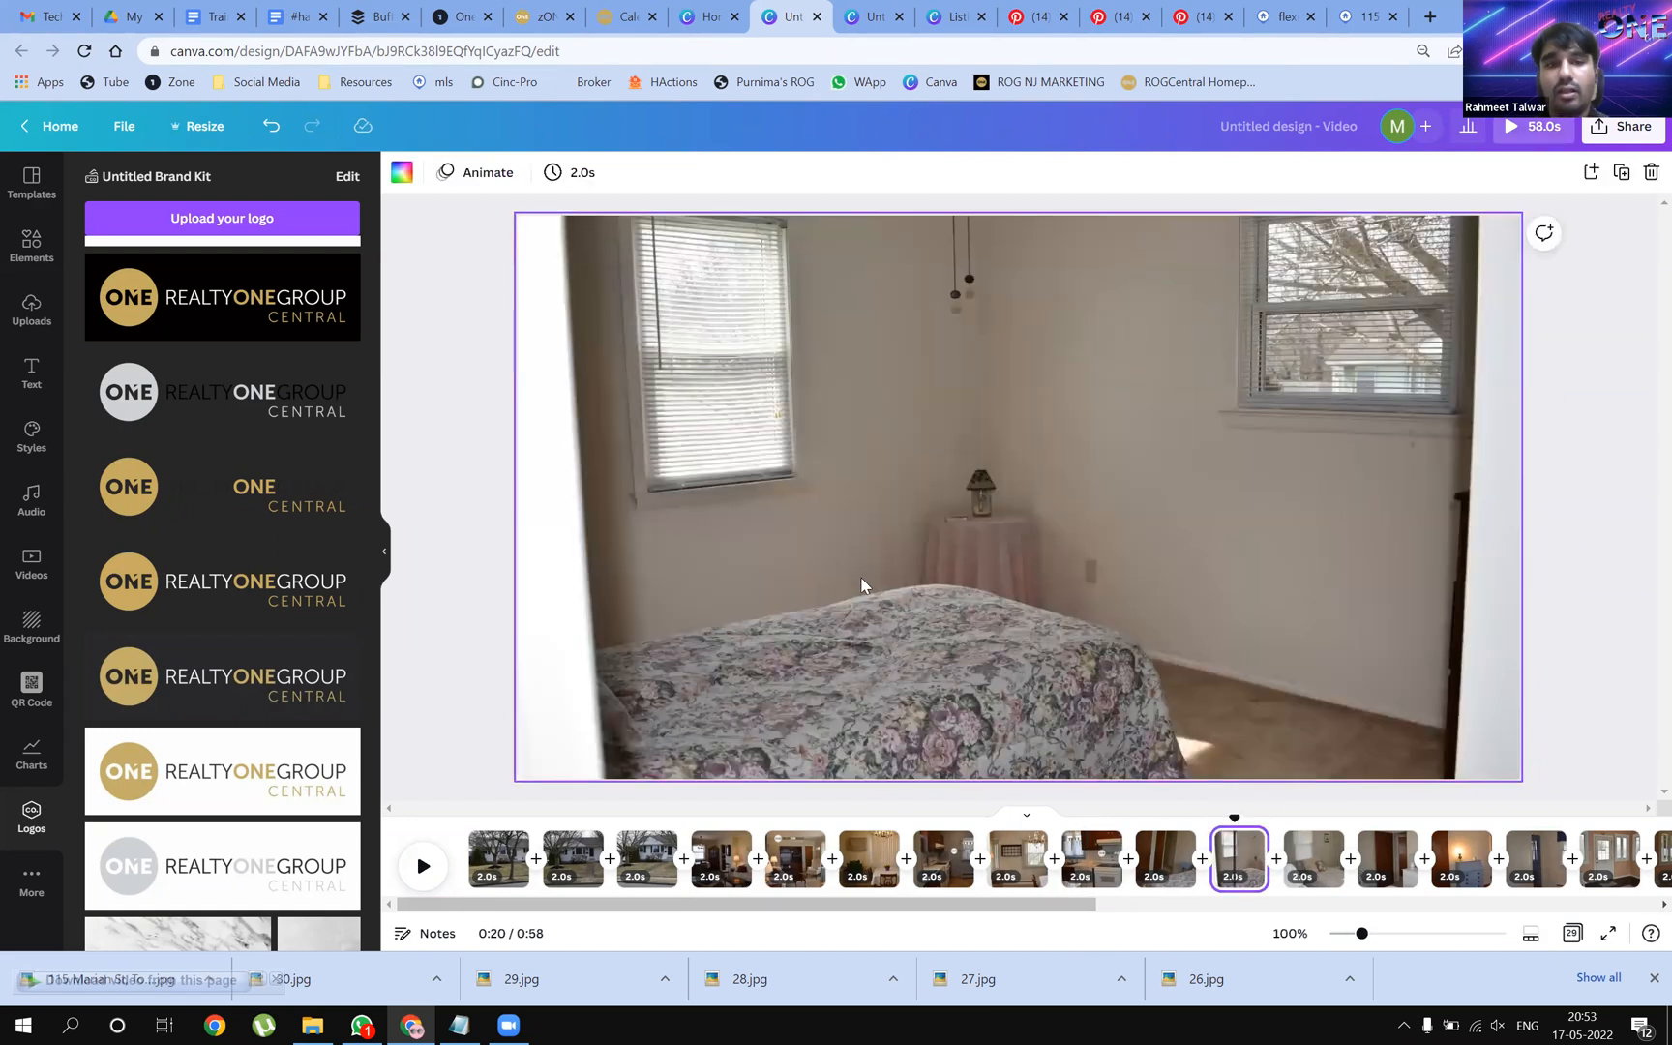
pyautogui.hotkey('ctrl', 'v')
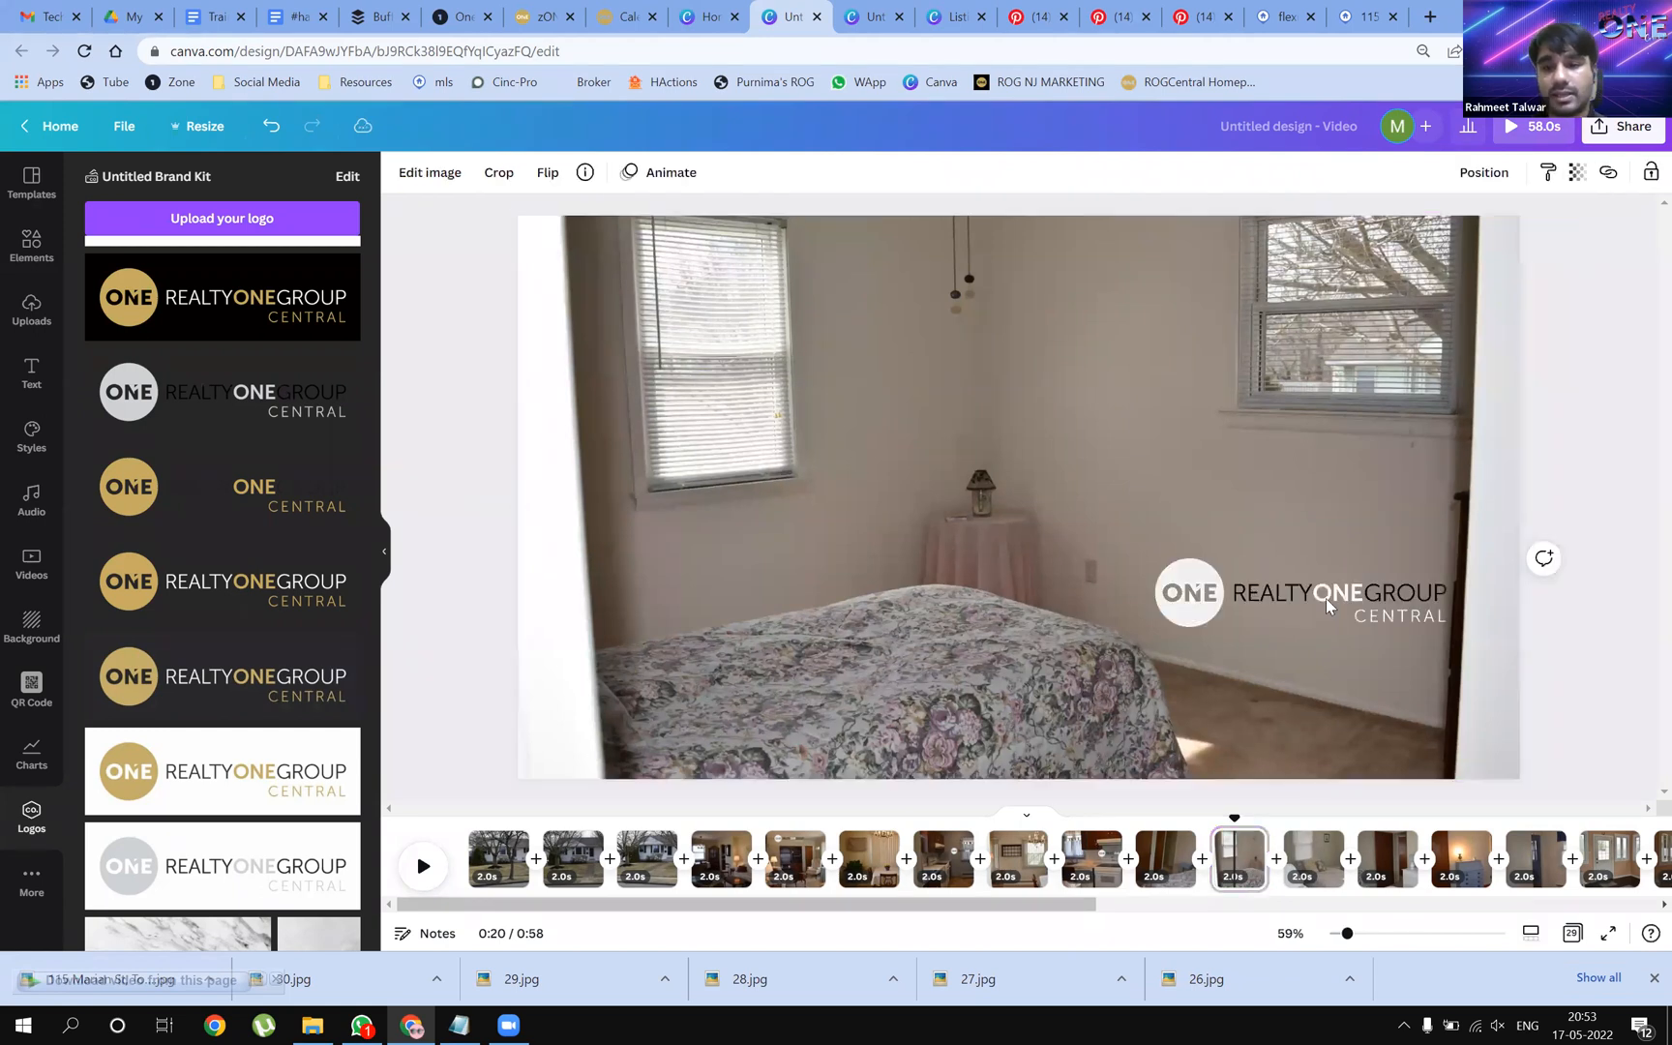
pyautogui.moveTo(1257, 563); pyautogui.dragTo(1249, 476)
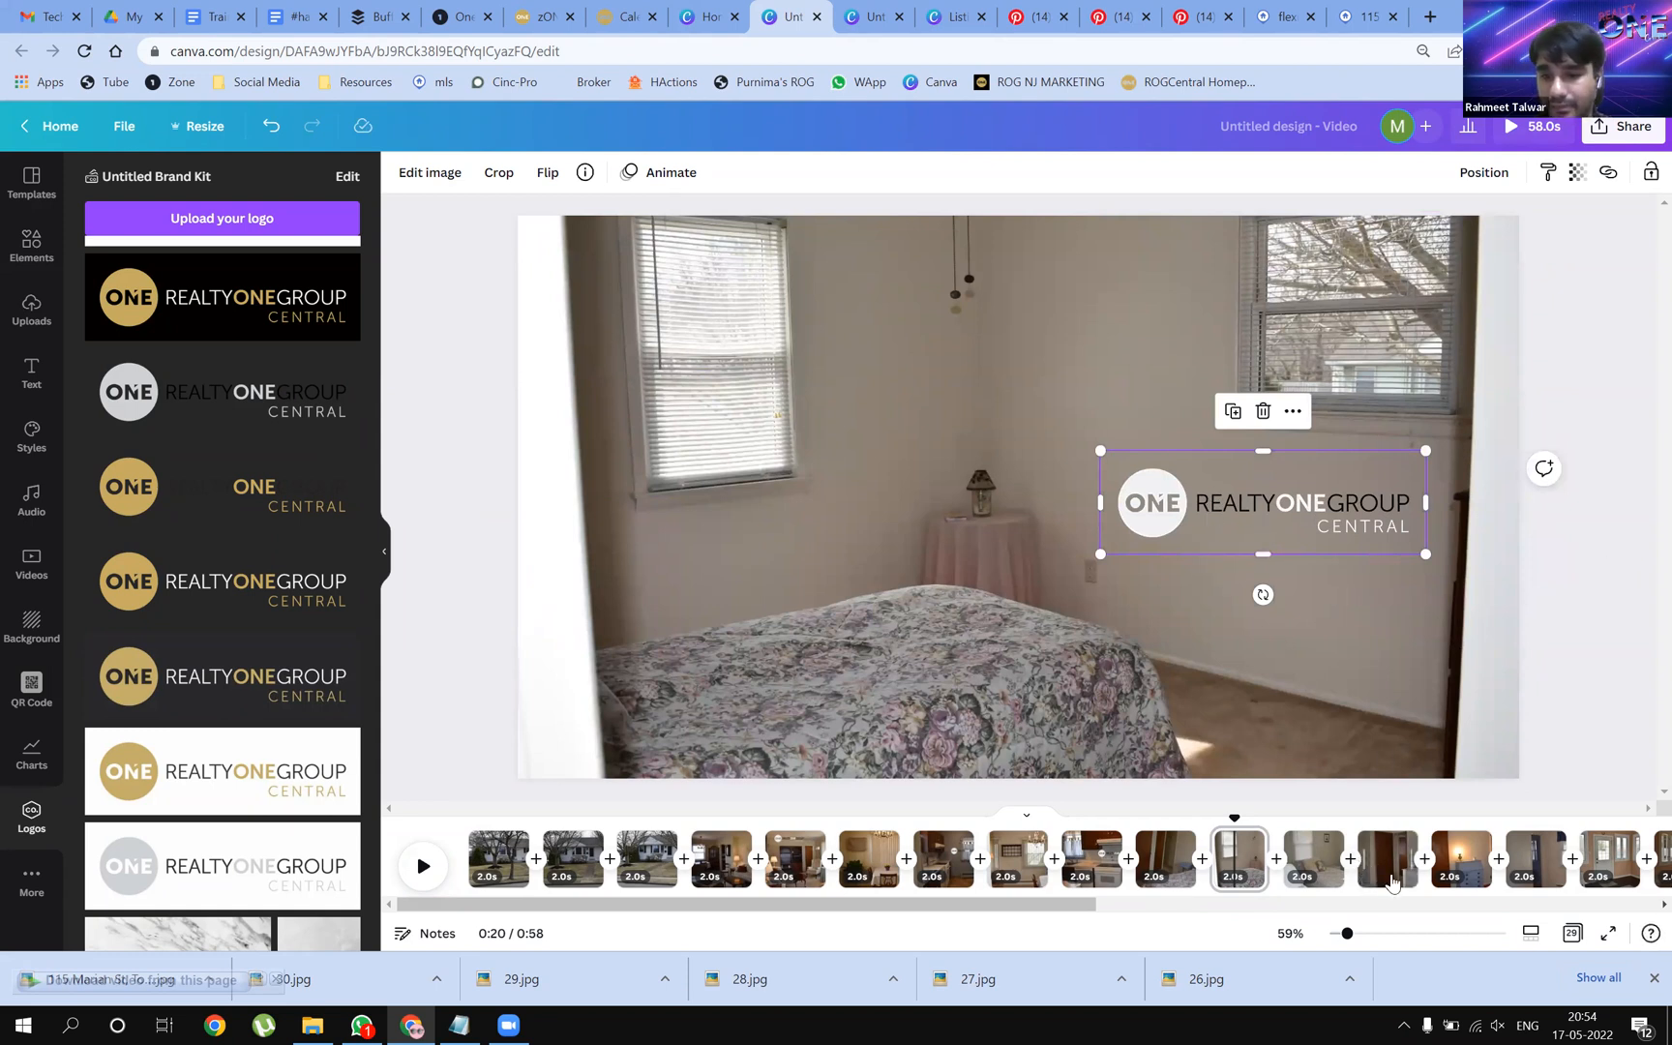
# Add the Realty One Group logo to the dresser page, nudged right and shrunk
pyautogui.click(1386, 875)
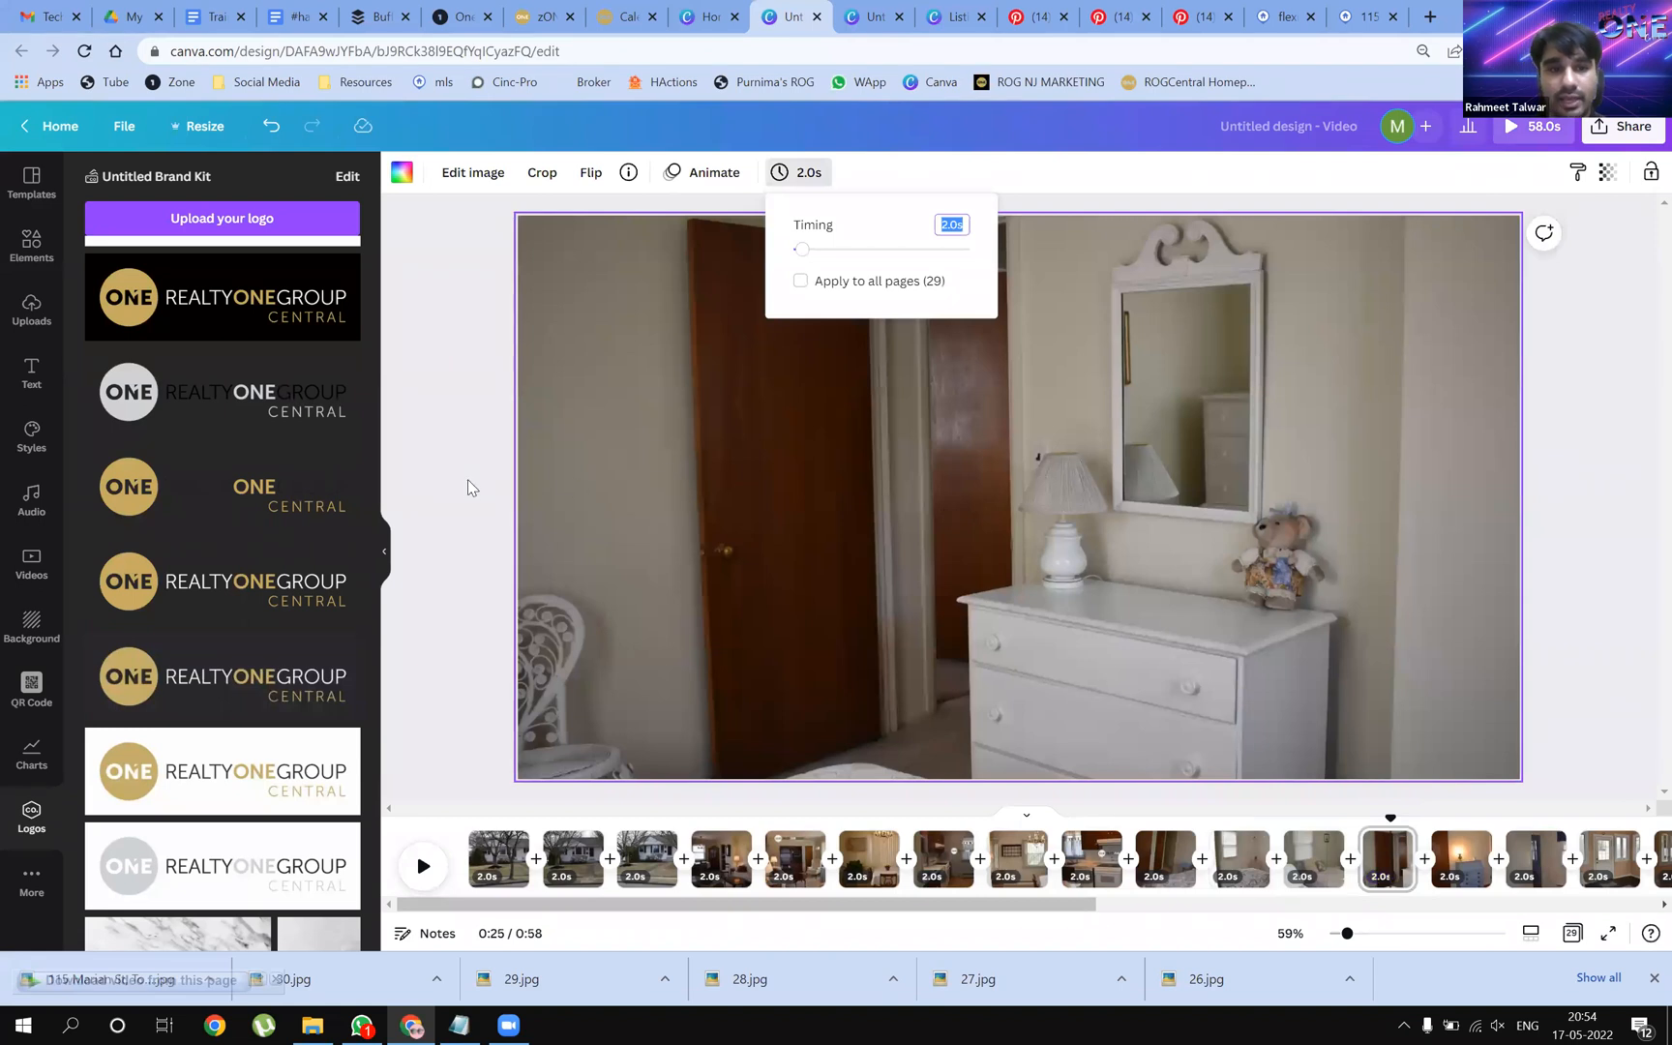
pyautogui.click(661, 499)
pyautogui.moveTo(222, 392); pyautogui.dragTo(1098, 718)
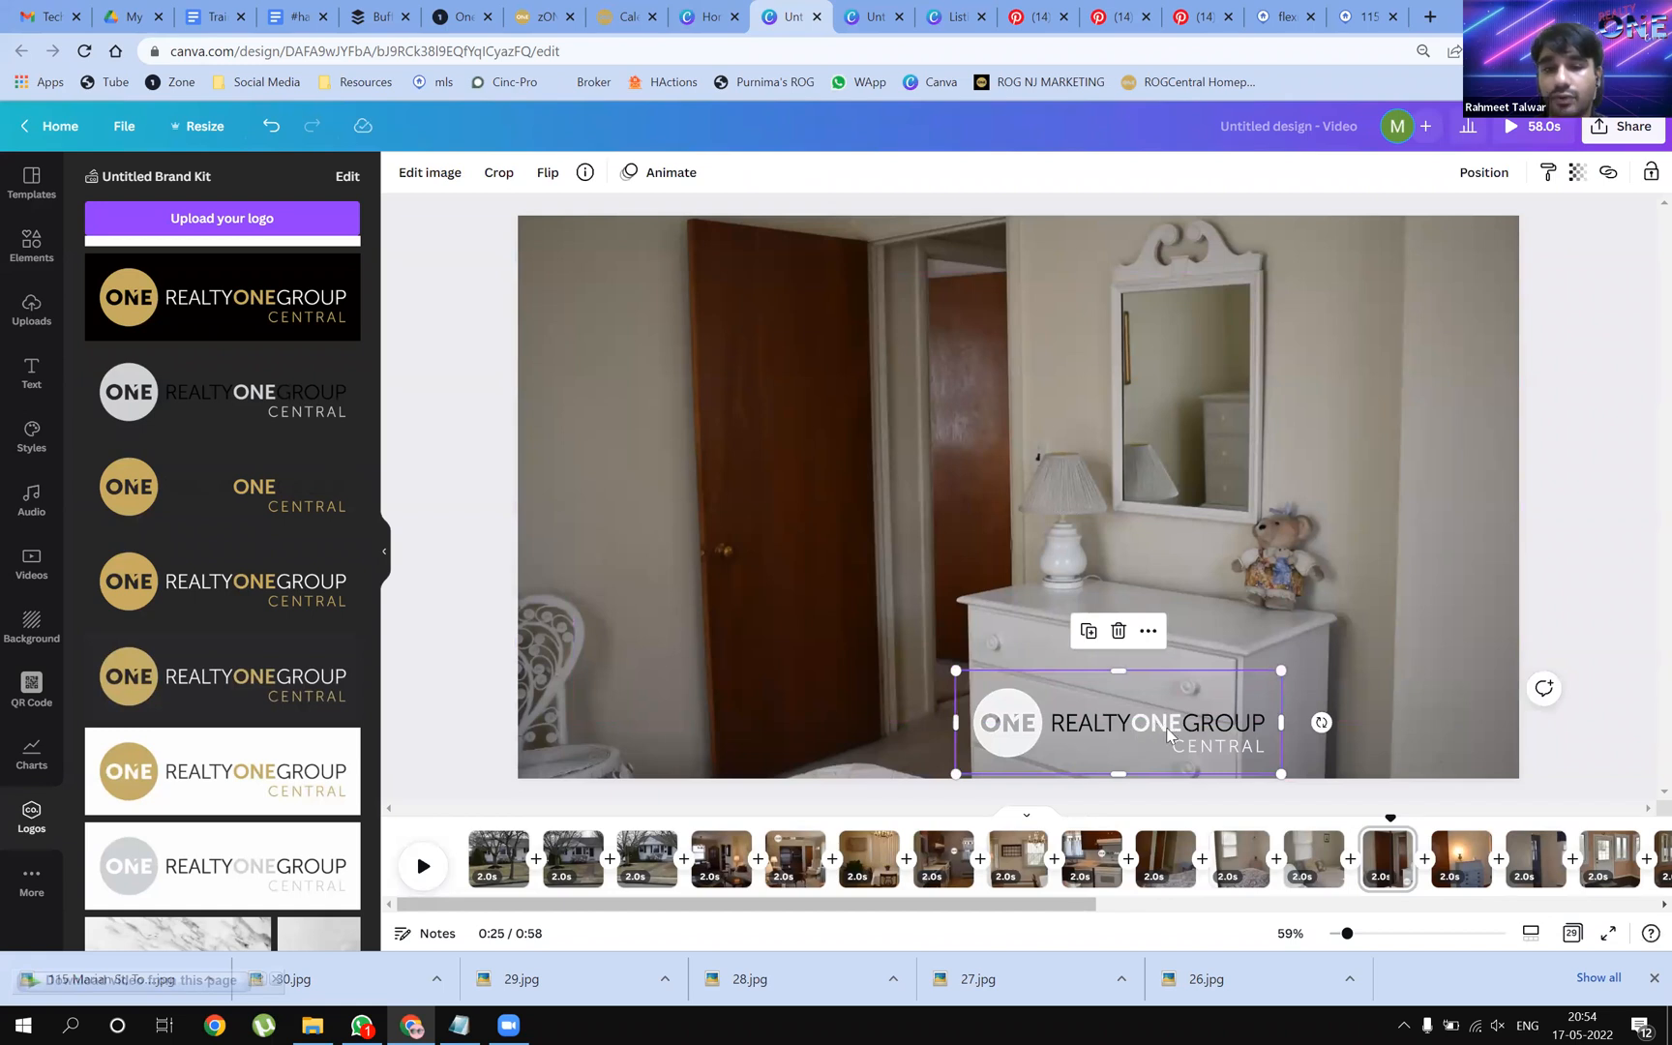
pyautogui.moveTo(1162, 729); pyautogui.dragTo(1165, 729)
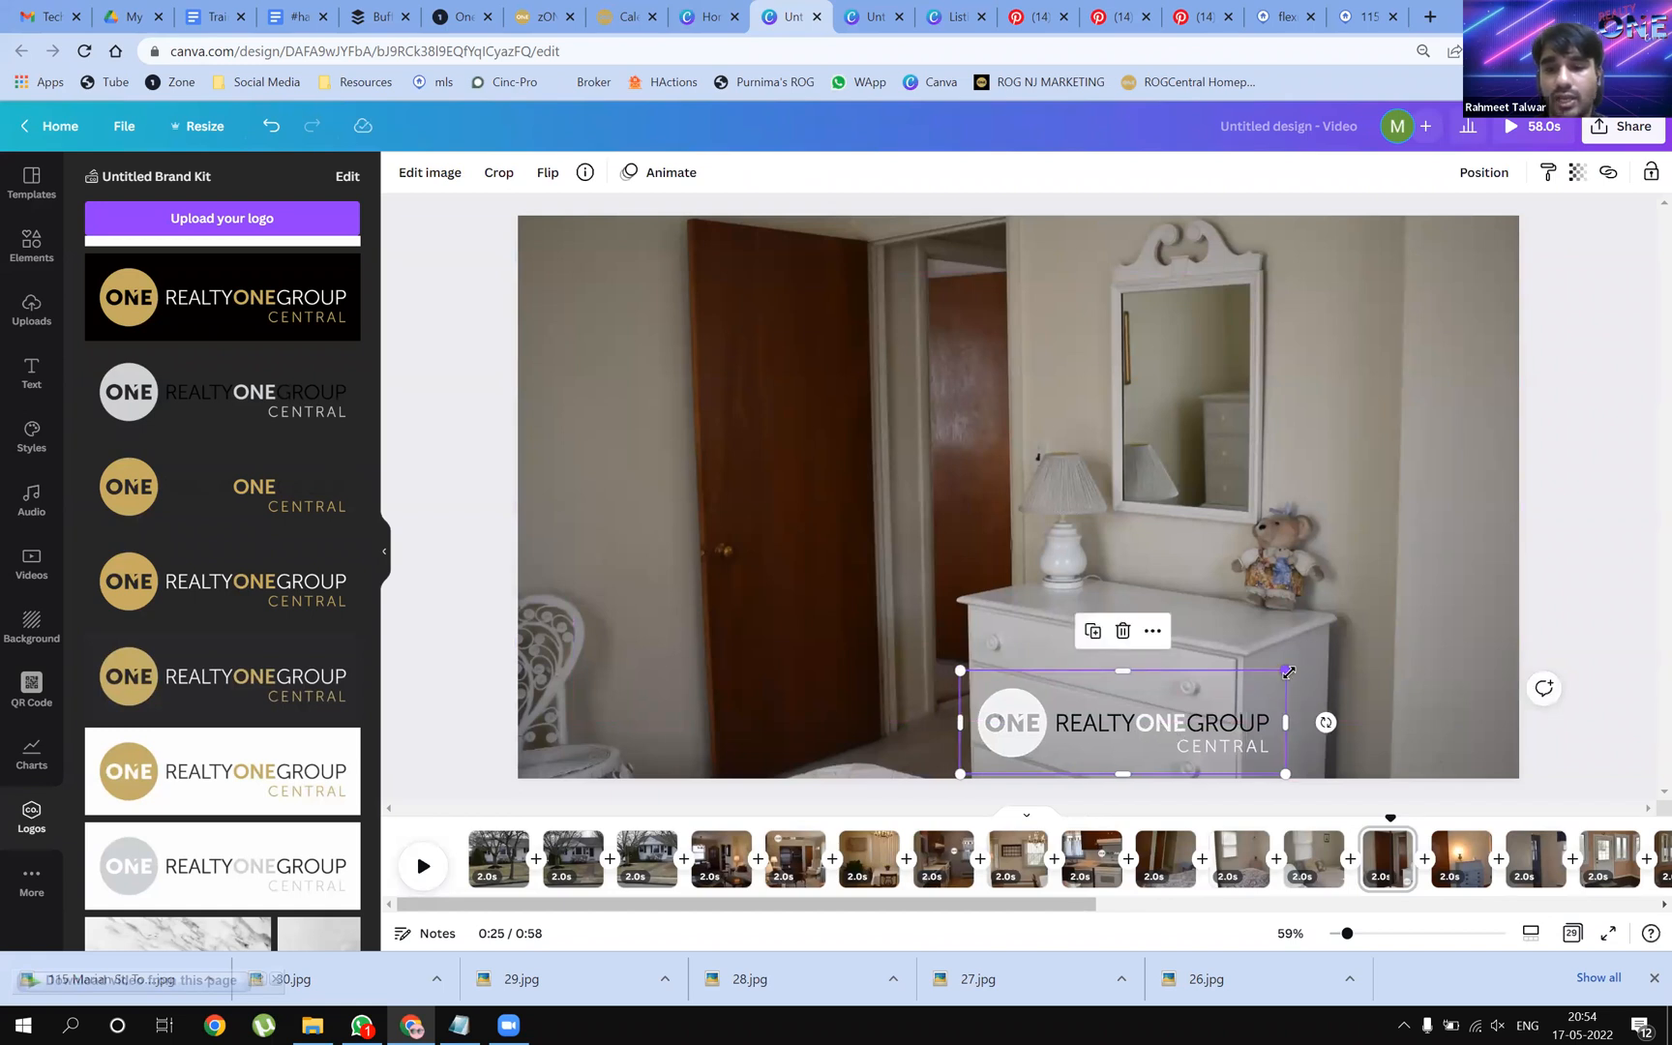
pyautogui.moveTo(1259, 682); pyautogui.dragTo(1158, 733)
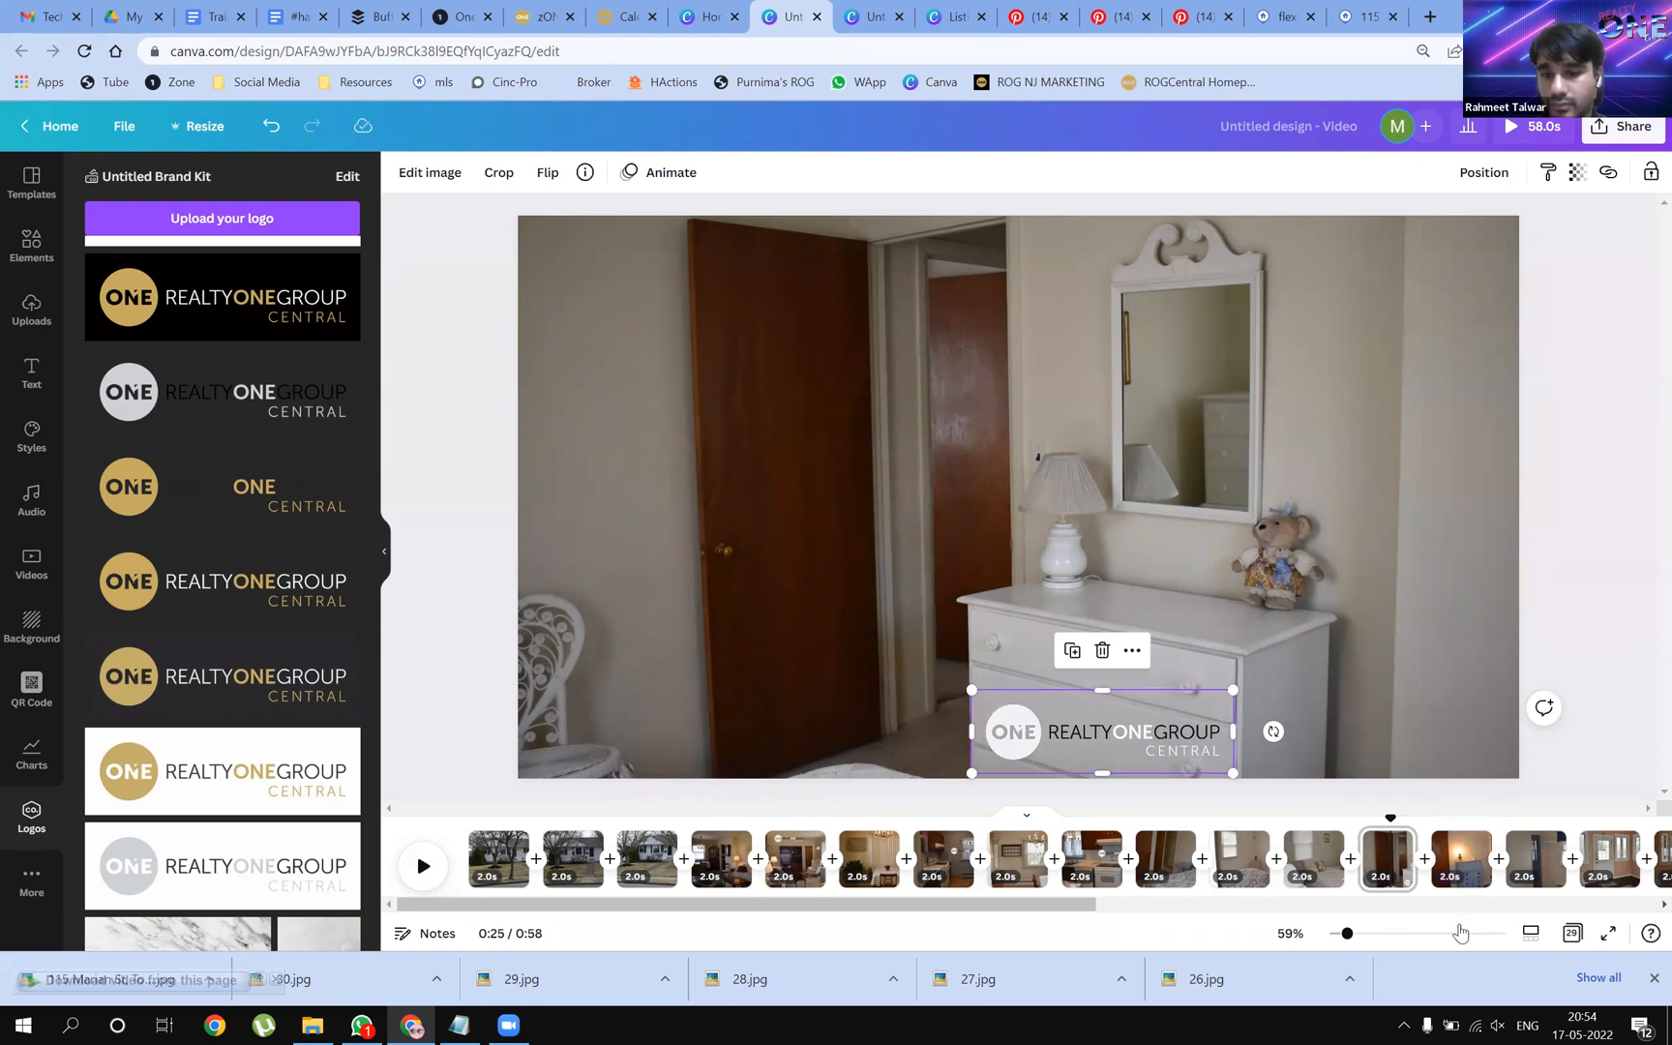
# Move the logo lower on the curtained-window page's photo
pyautogui.click(1534, 857)
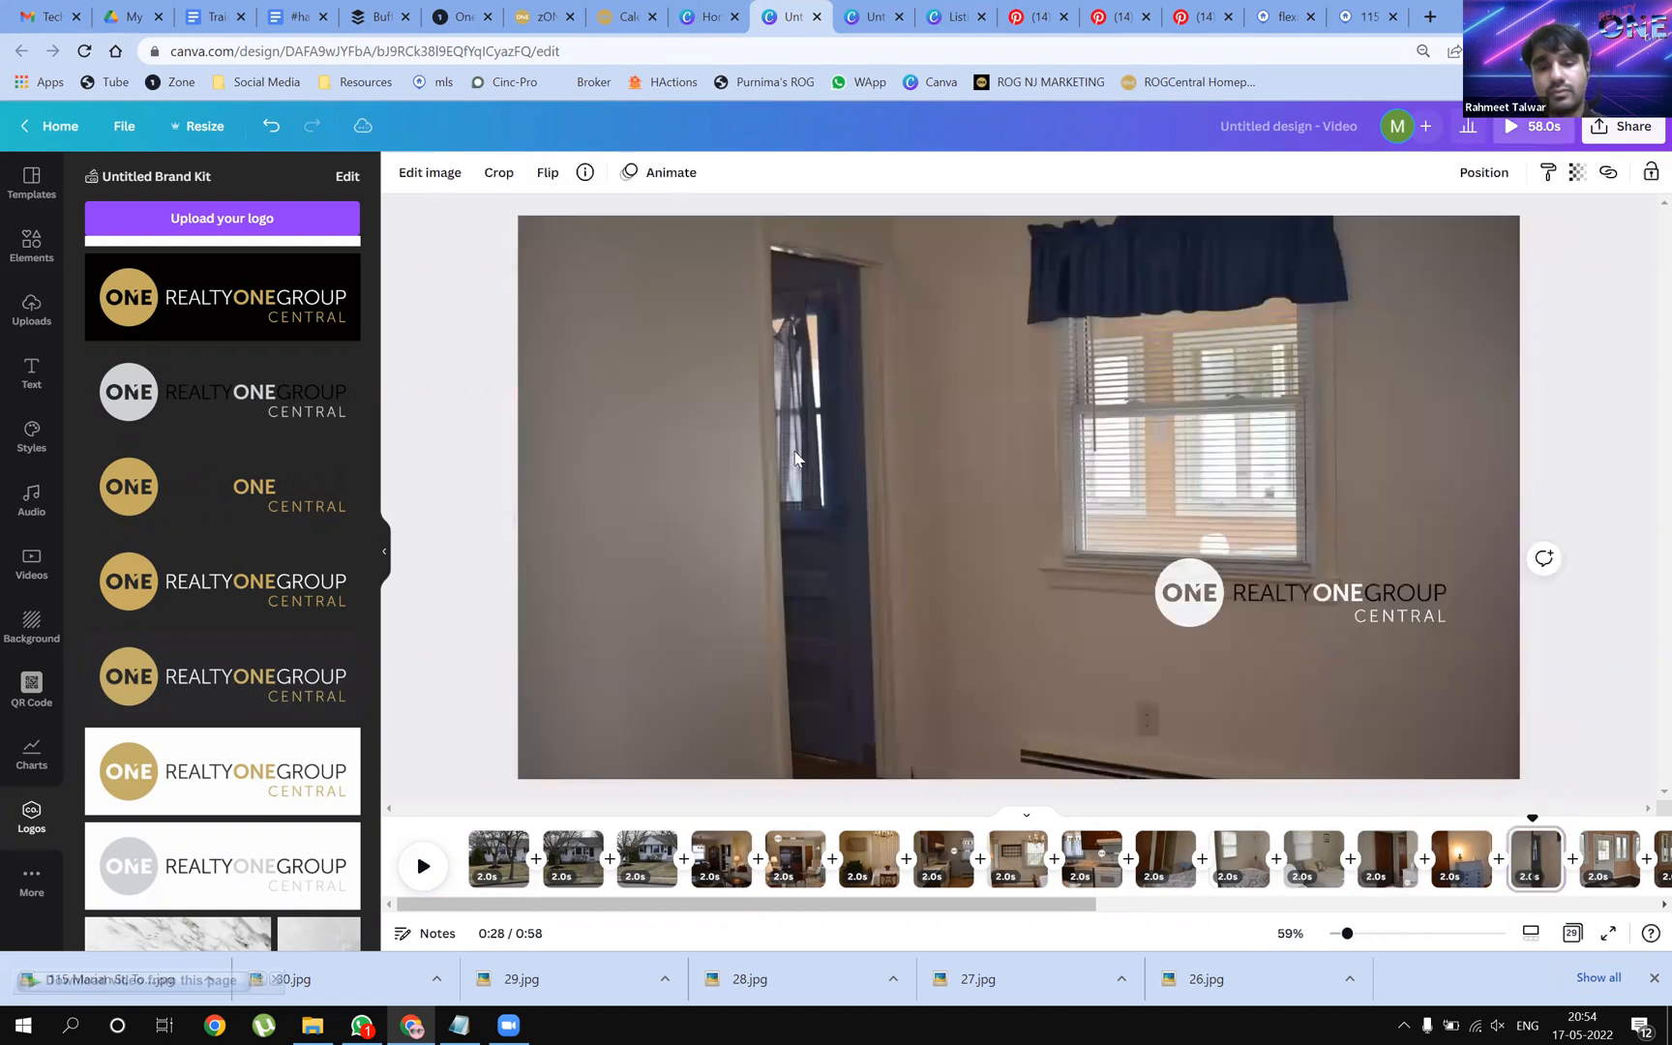
pyautogui.click(1341, 600)
pyautogui.moveTo(1329, 601); pyautogui.dragTo(1326, 675)
# Shift the dining-room page's logo further left and shrink it in two passes
pyautogui.moveTo(1036, 915); pyautogui.dragTo(1277, 932)
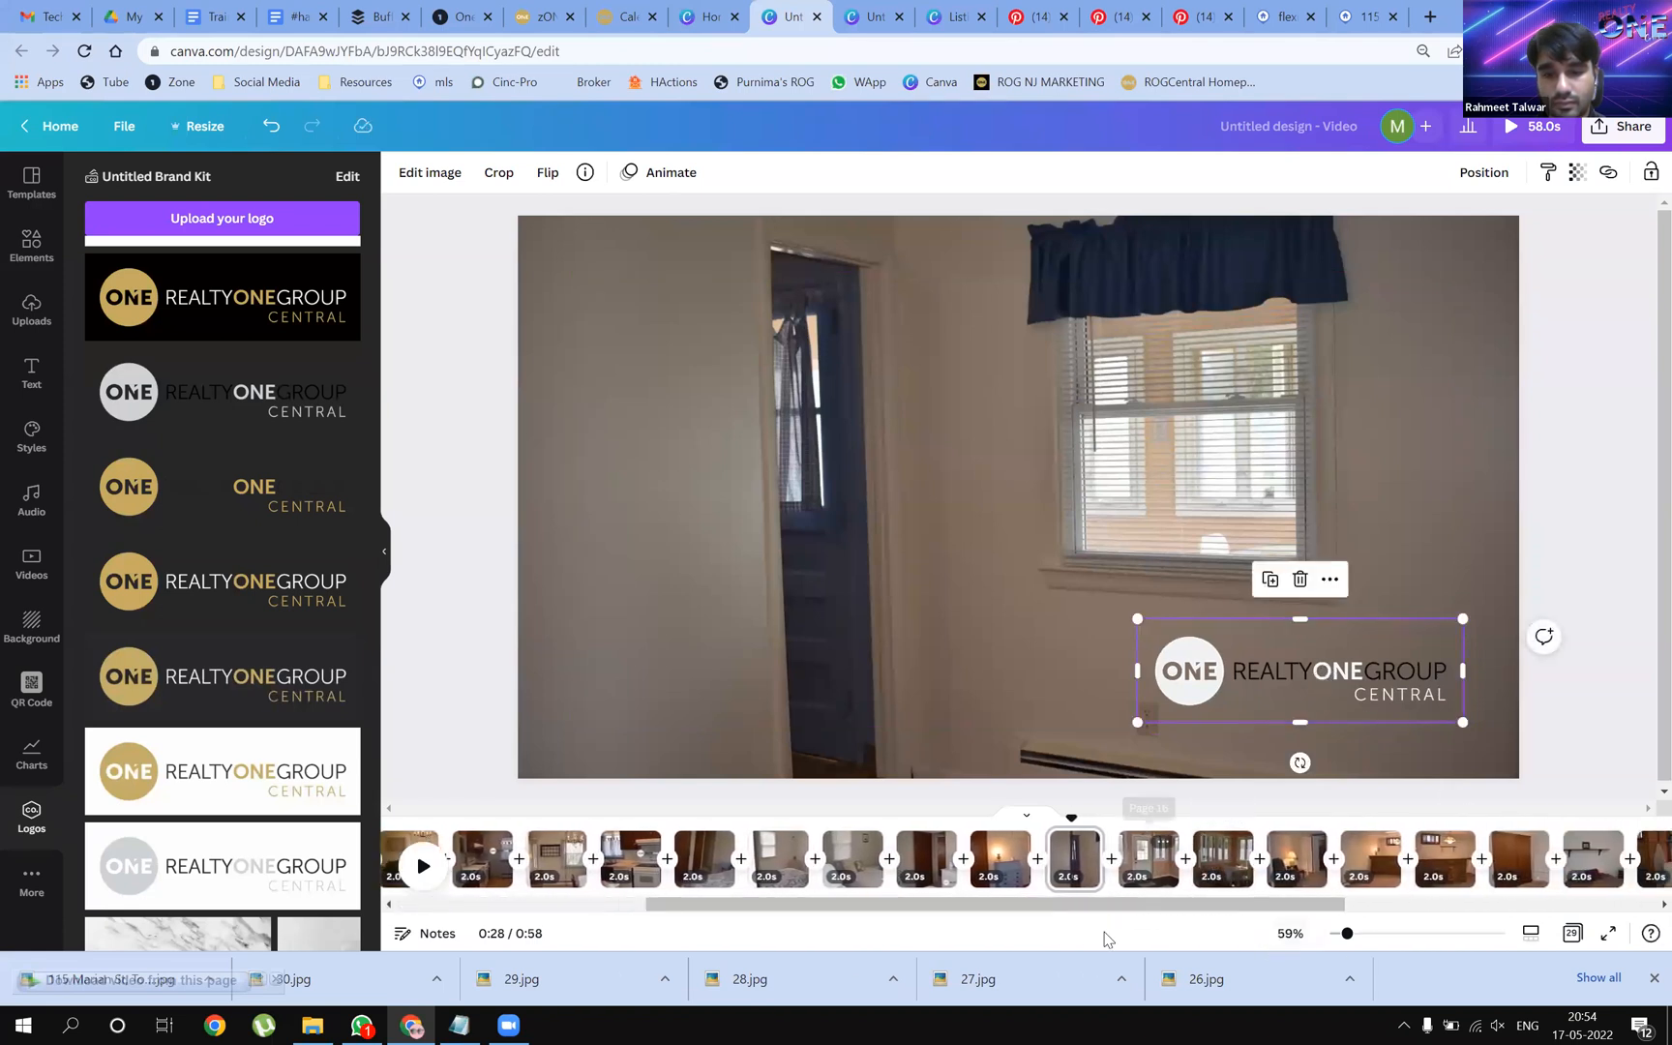
pyautogui.click(1222, 858)
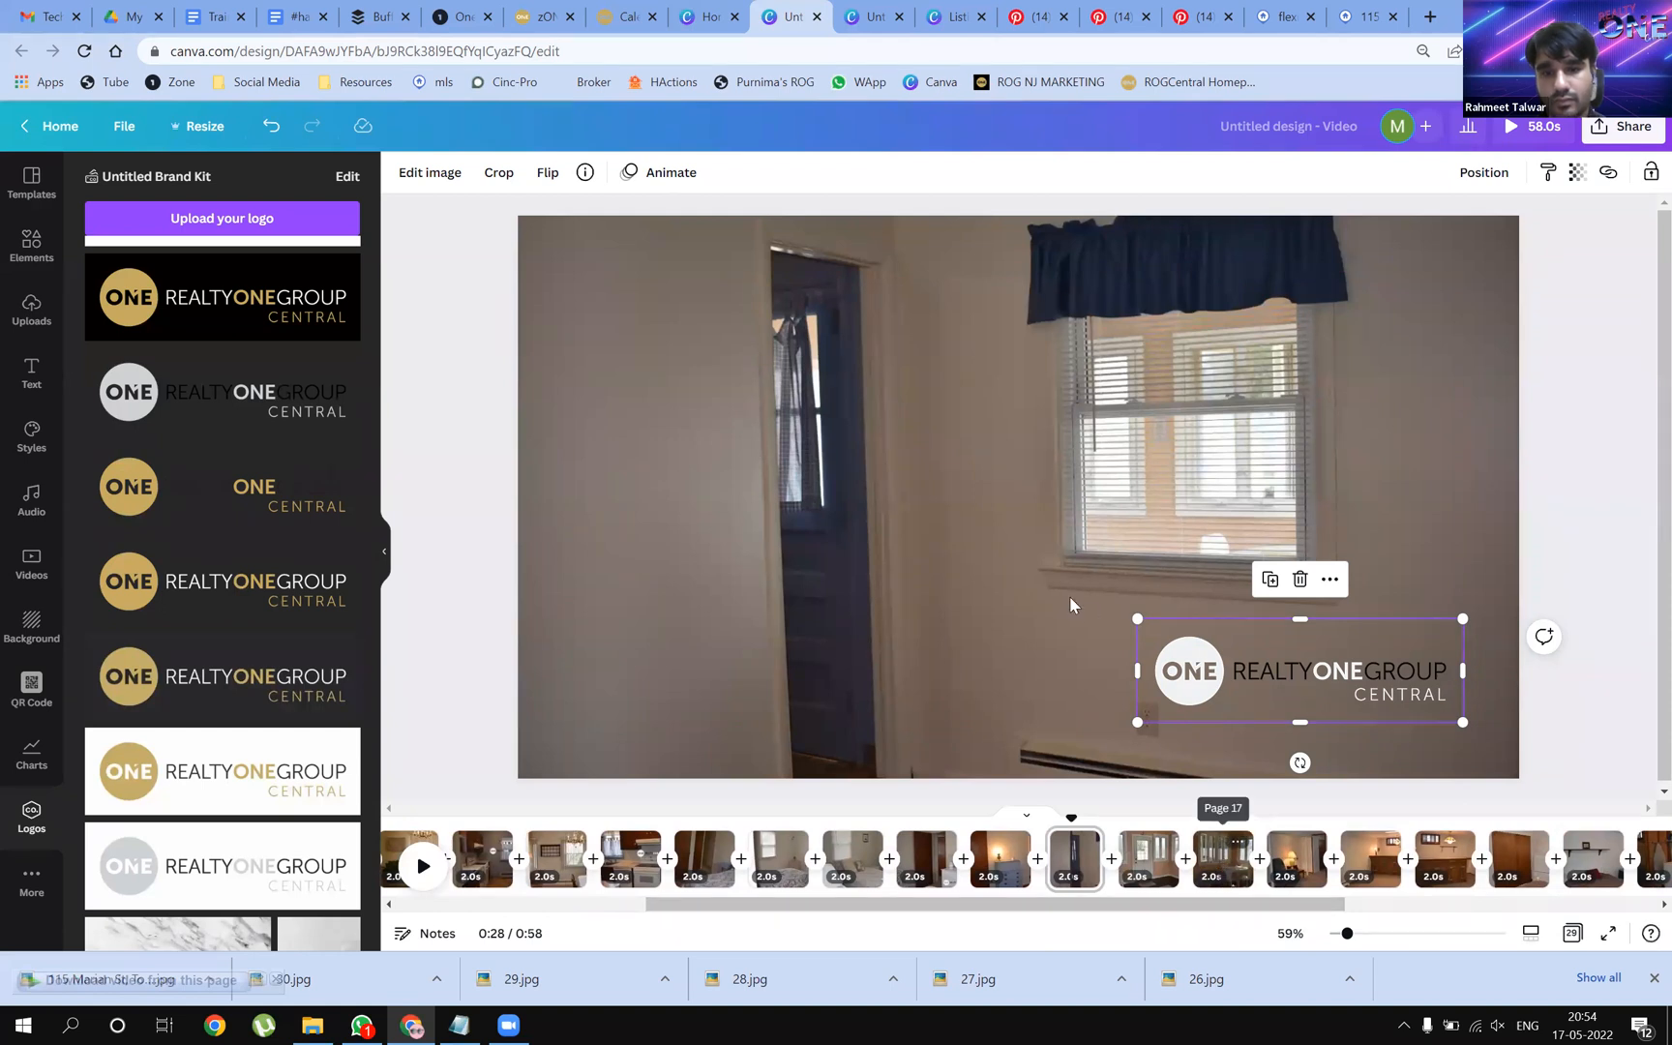
pyautogui.click(1236, 607)
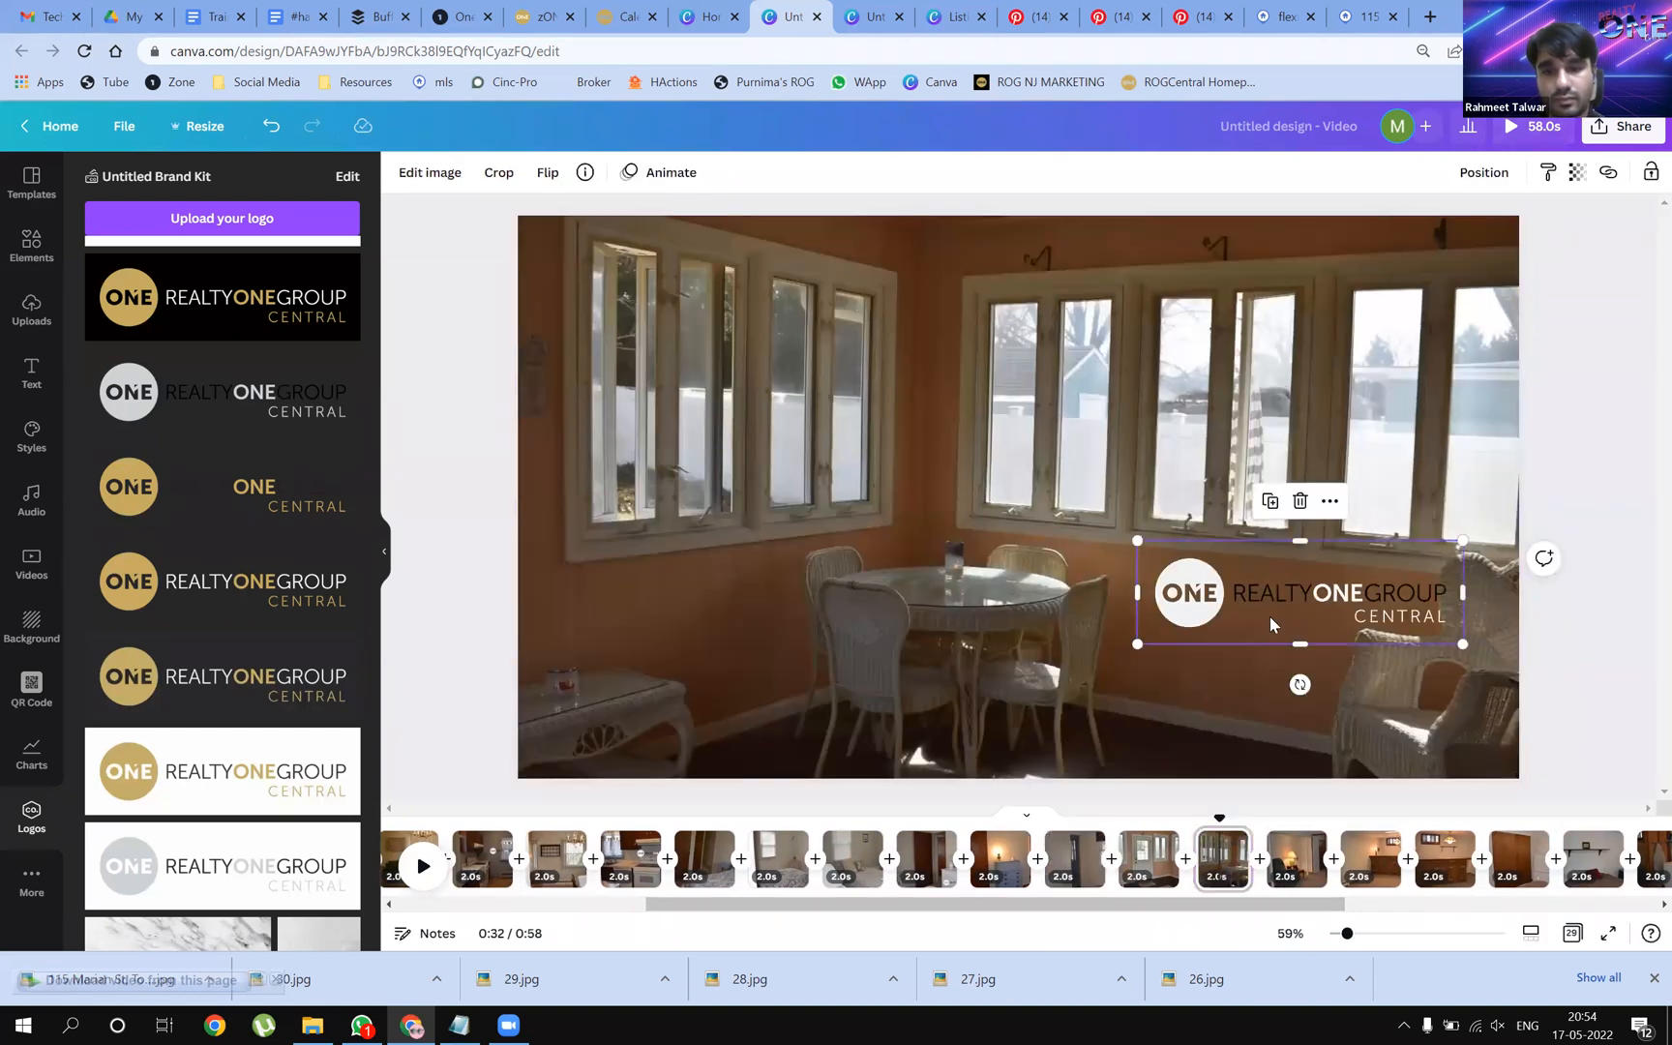
pyautogui.moveTo(1281, 596); pyautogui.dragTo(1229, 608)
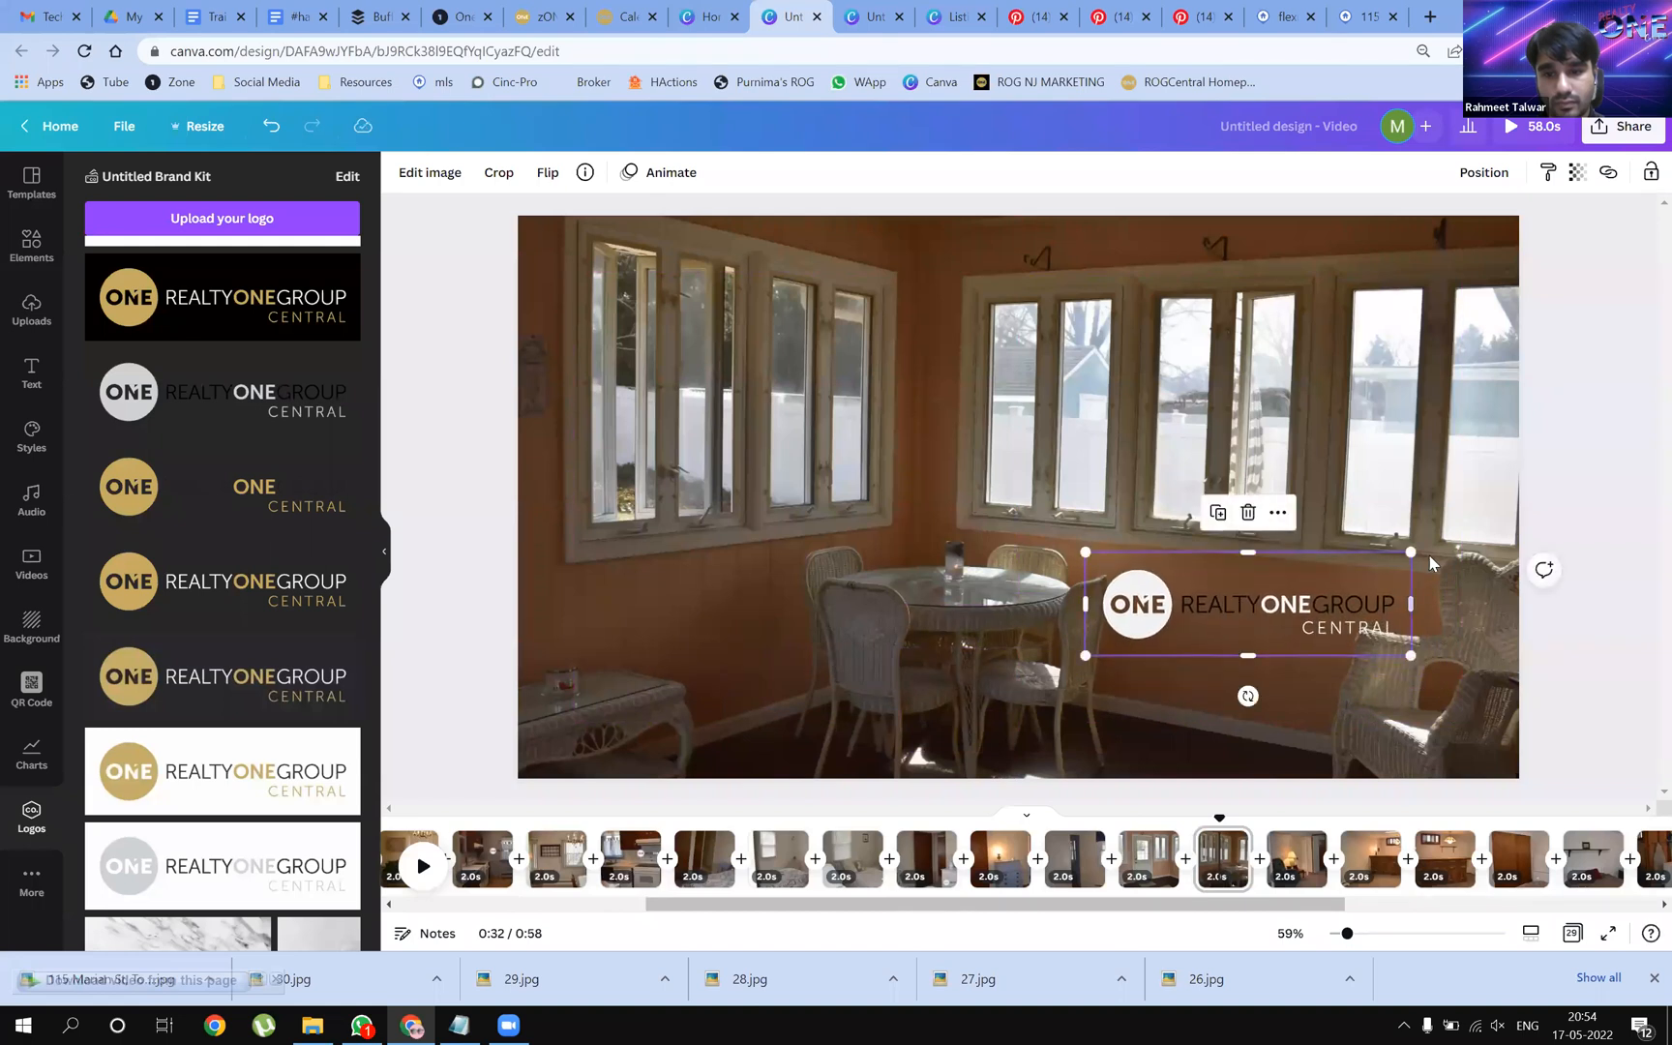
pyautogui.moveTo(1413, 559); pyautogui.dragTo(1343, 573)
pyautogui.moveTo(1235, 624); pyautogui.dragTo(1246, 607)
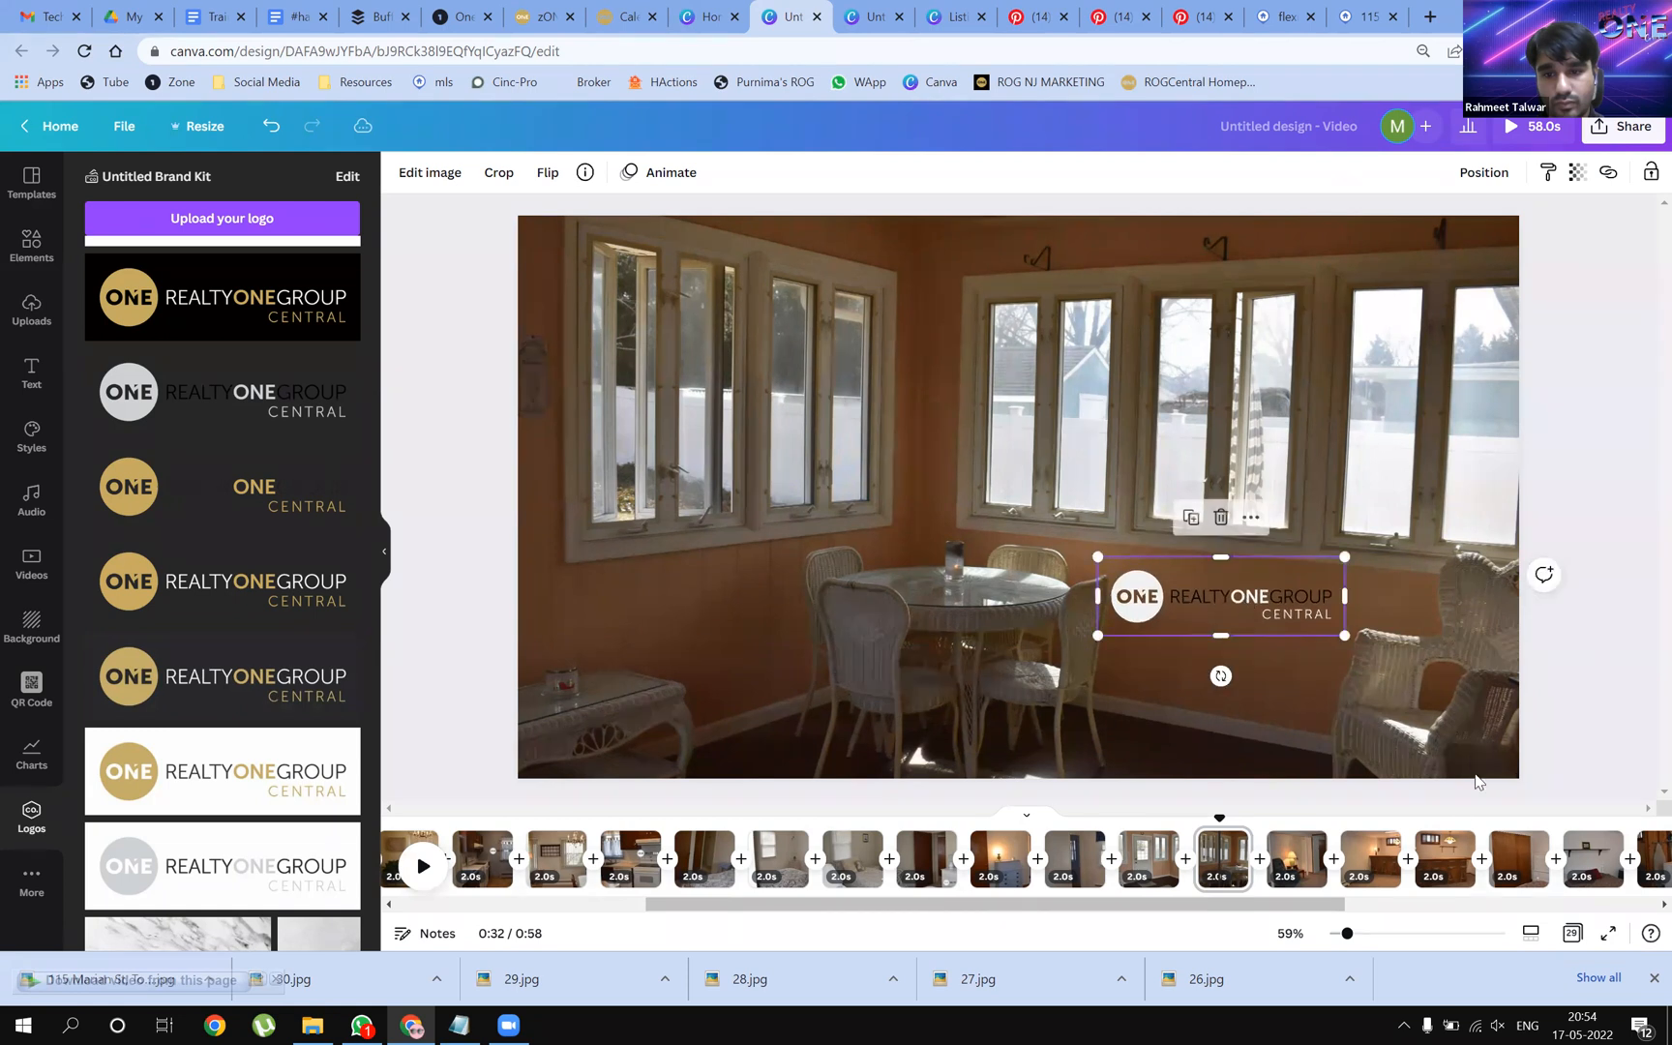
# Paste the logo onto the basement bar page at the photo's bottom centre
pyautogui.click(1371, 859)
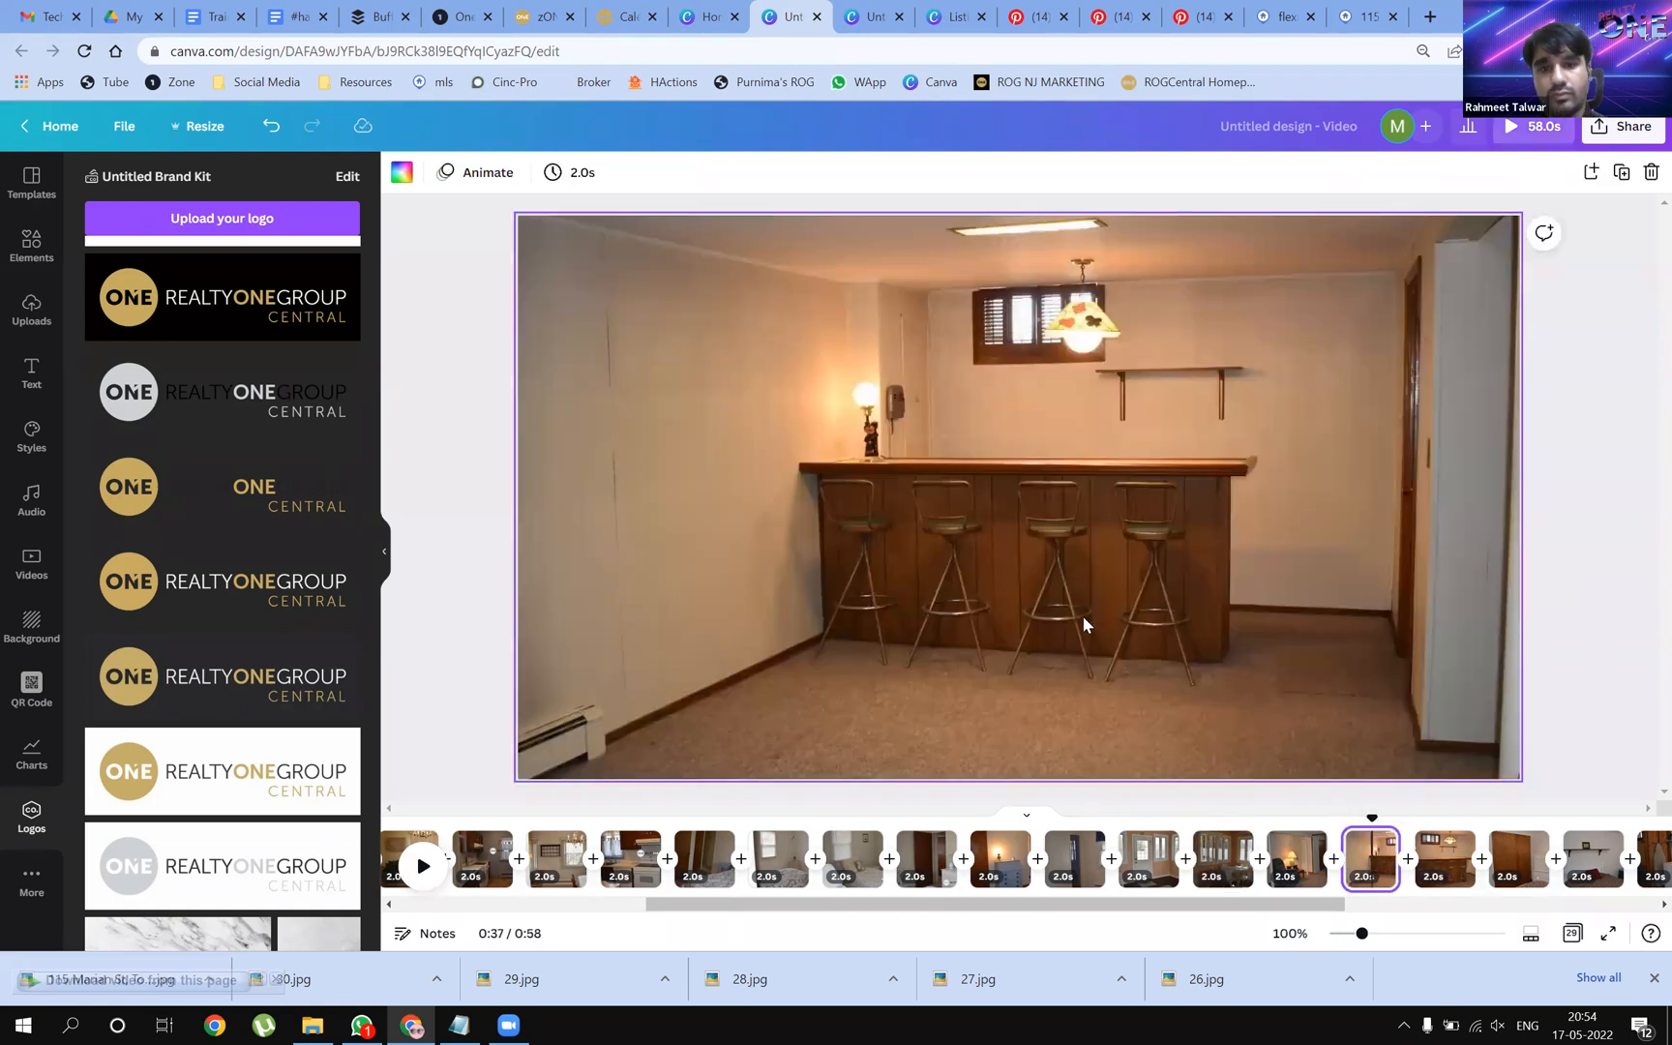
pyautogui.hotkey('ctrl', 'v')
pyautogui.moveTo(1355, 592); pyautogui.dragTo(1075, 716)
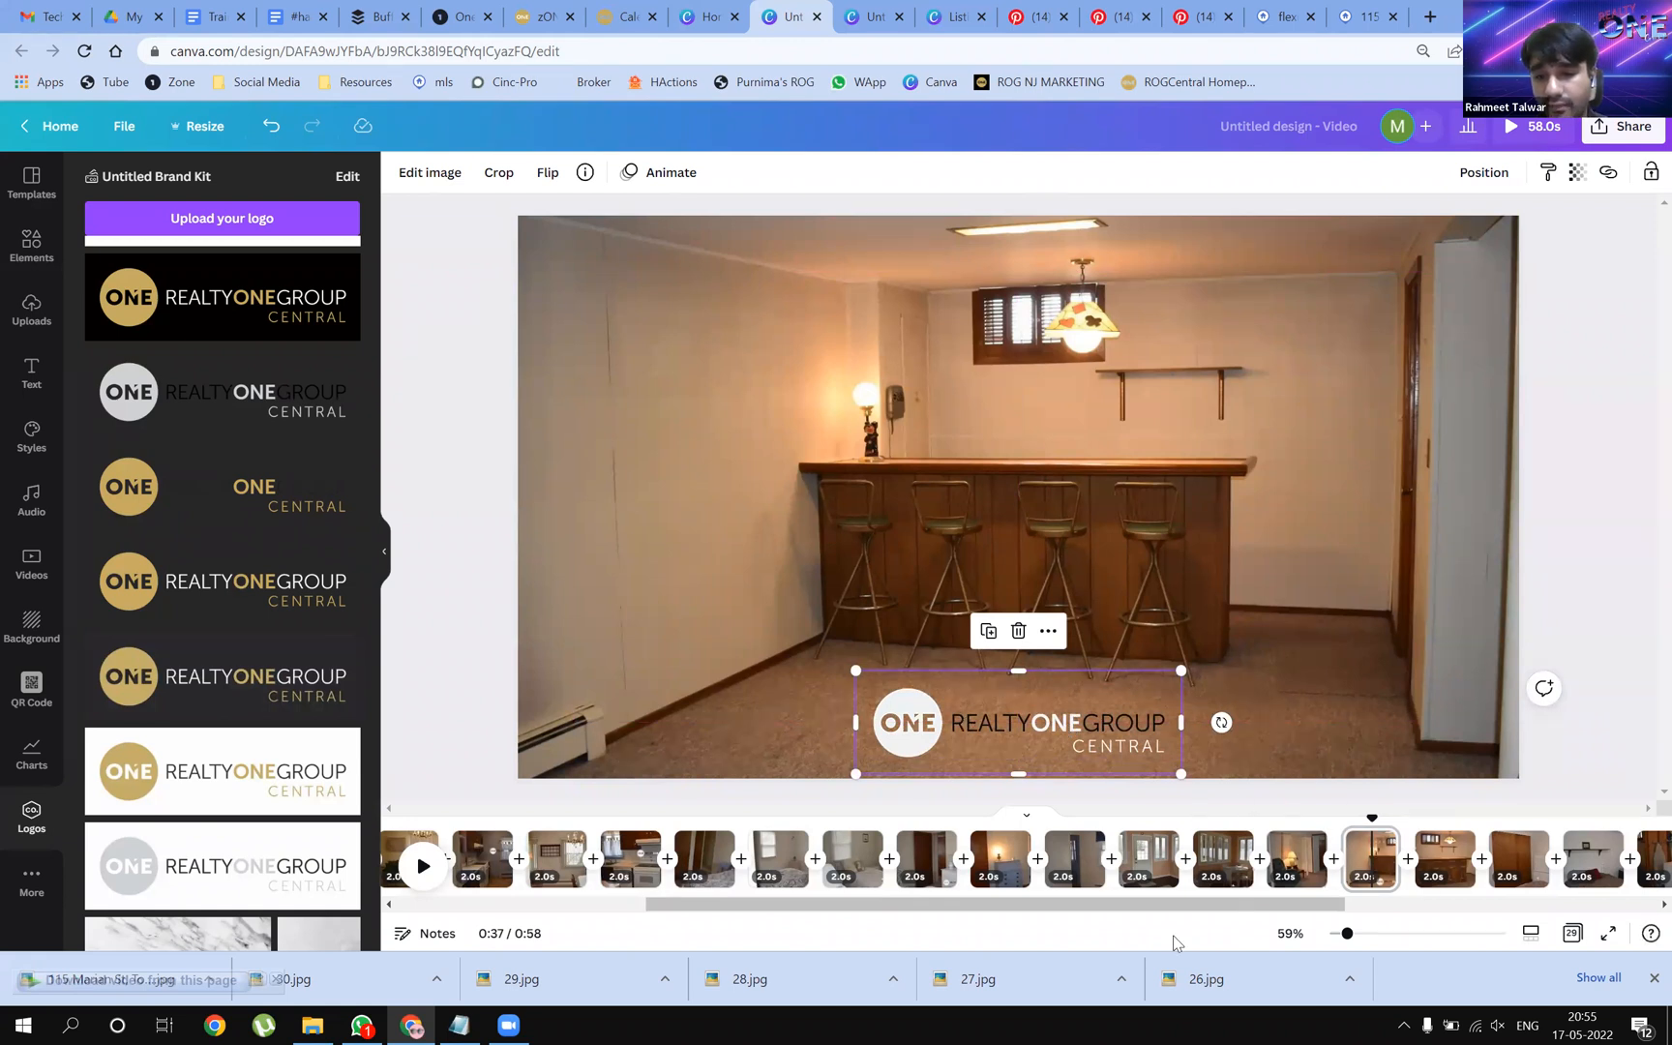
# Add the Realty One Group logo to the closet bedroom page, above the white dresser
pyautogui.moveTo(1178, 917); pyautogui.dragTo(1287, 917)
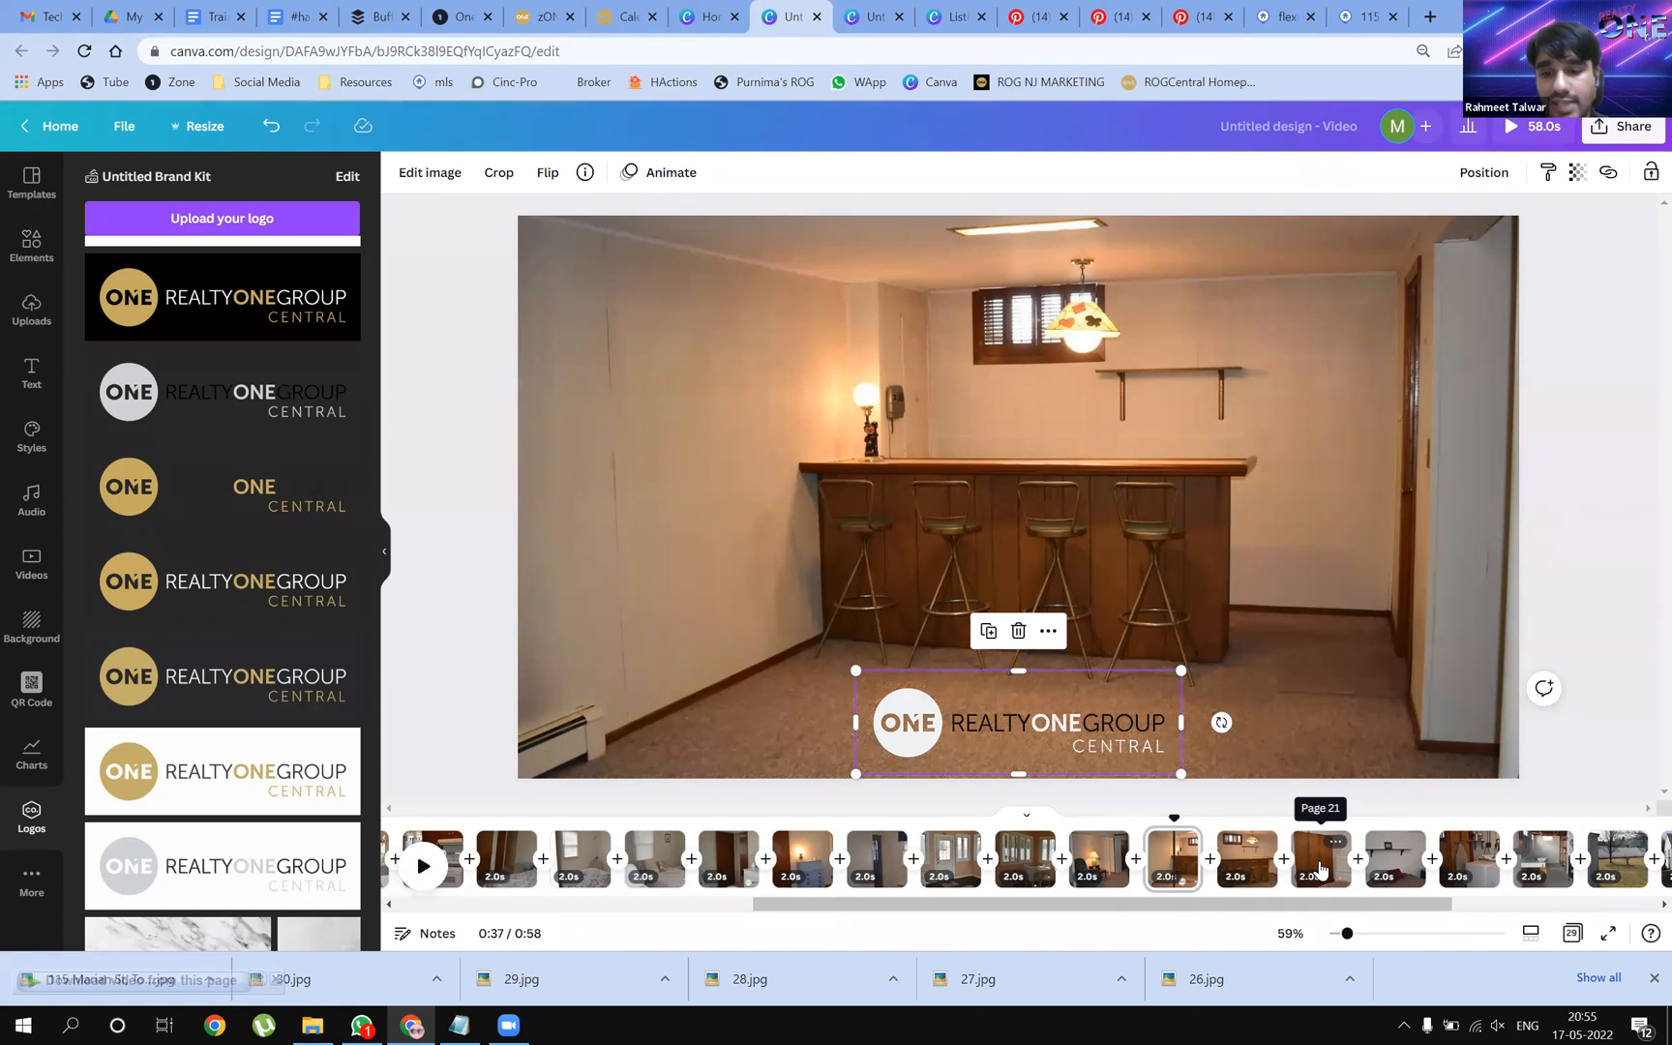
pyautogui.click(1322, 871)
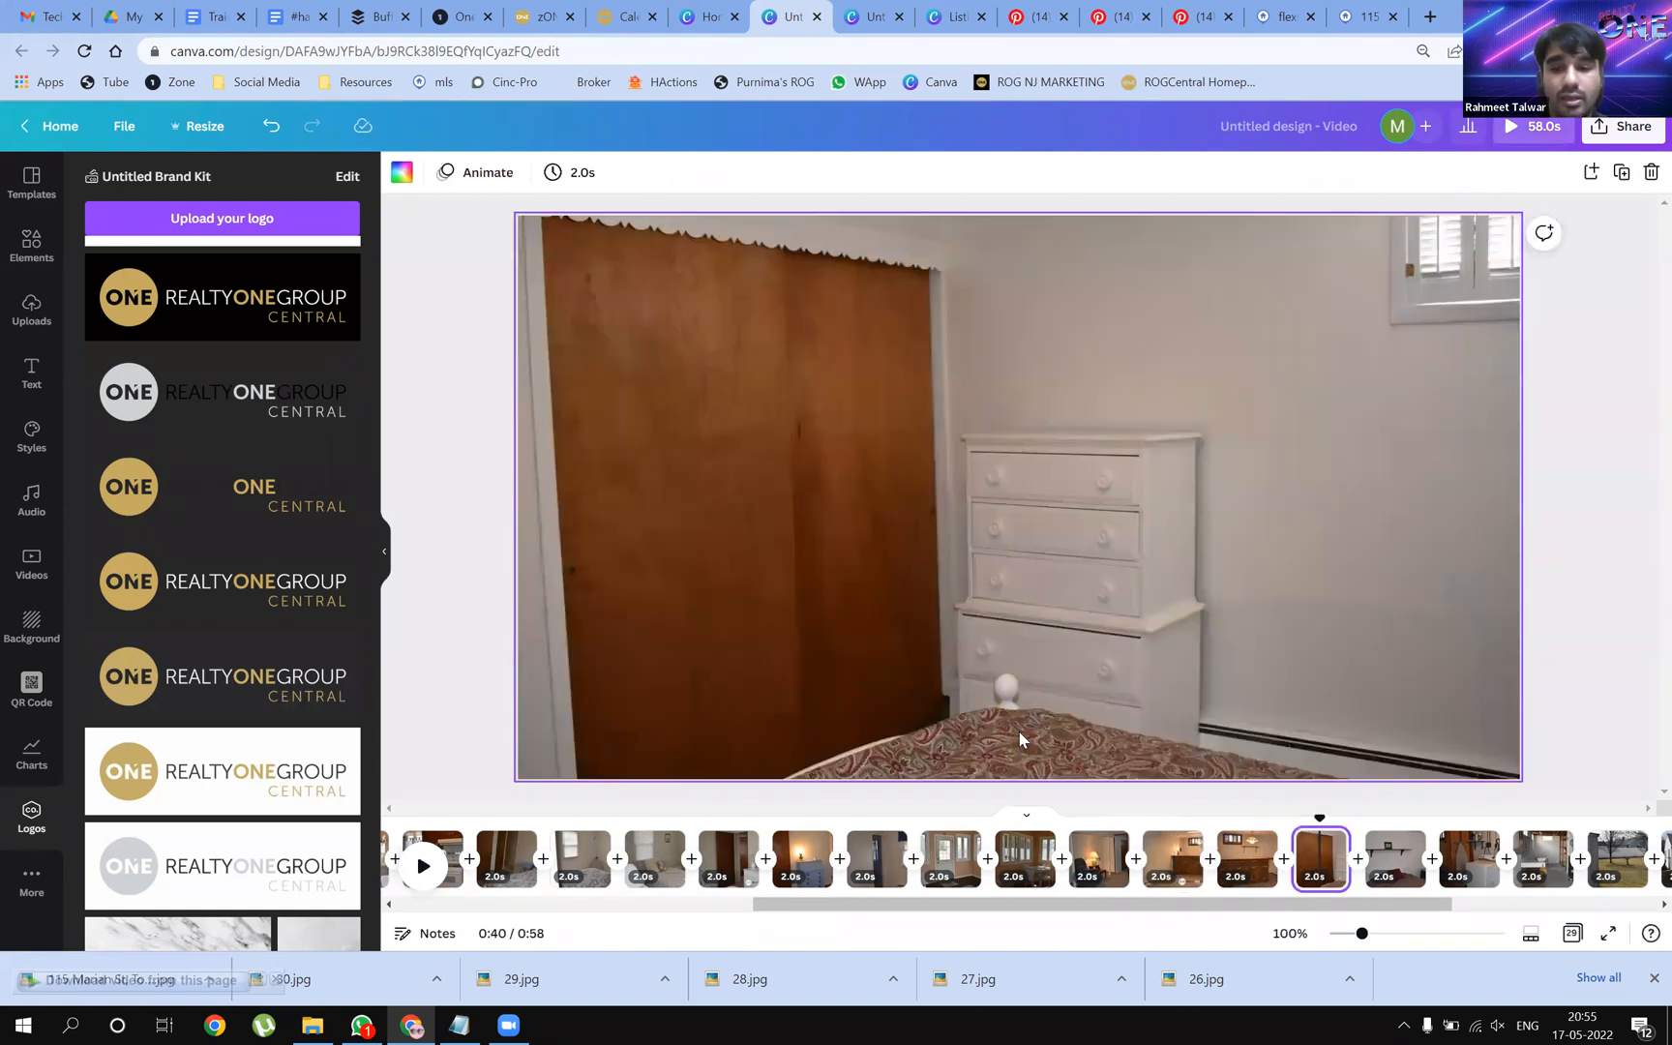
pyautogui.moveTo(1321, 820); pyautogui.dragTo(1303, 819)
pyautogui.moveTo(143, 423); pyautogui.dragTo(1142, 544)
pyautogui.click(1286, 597)
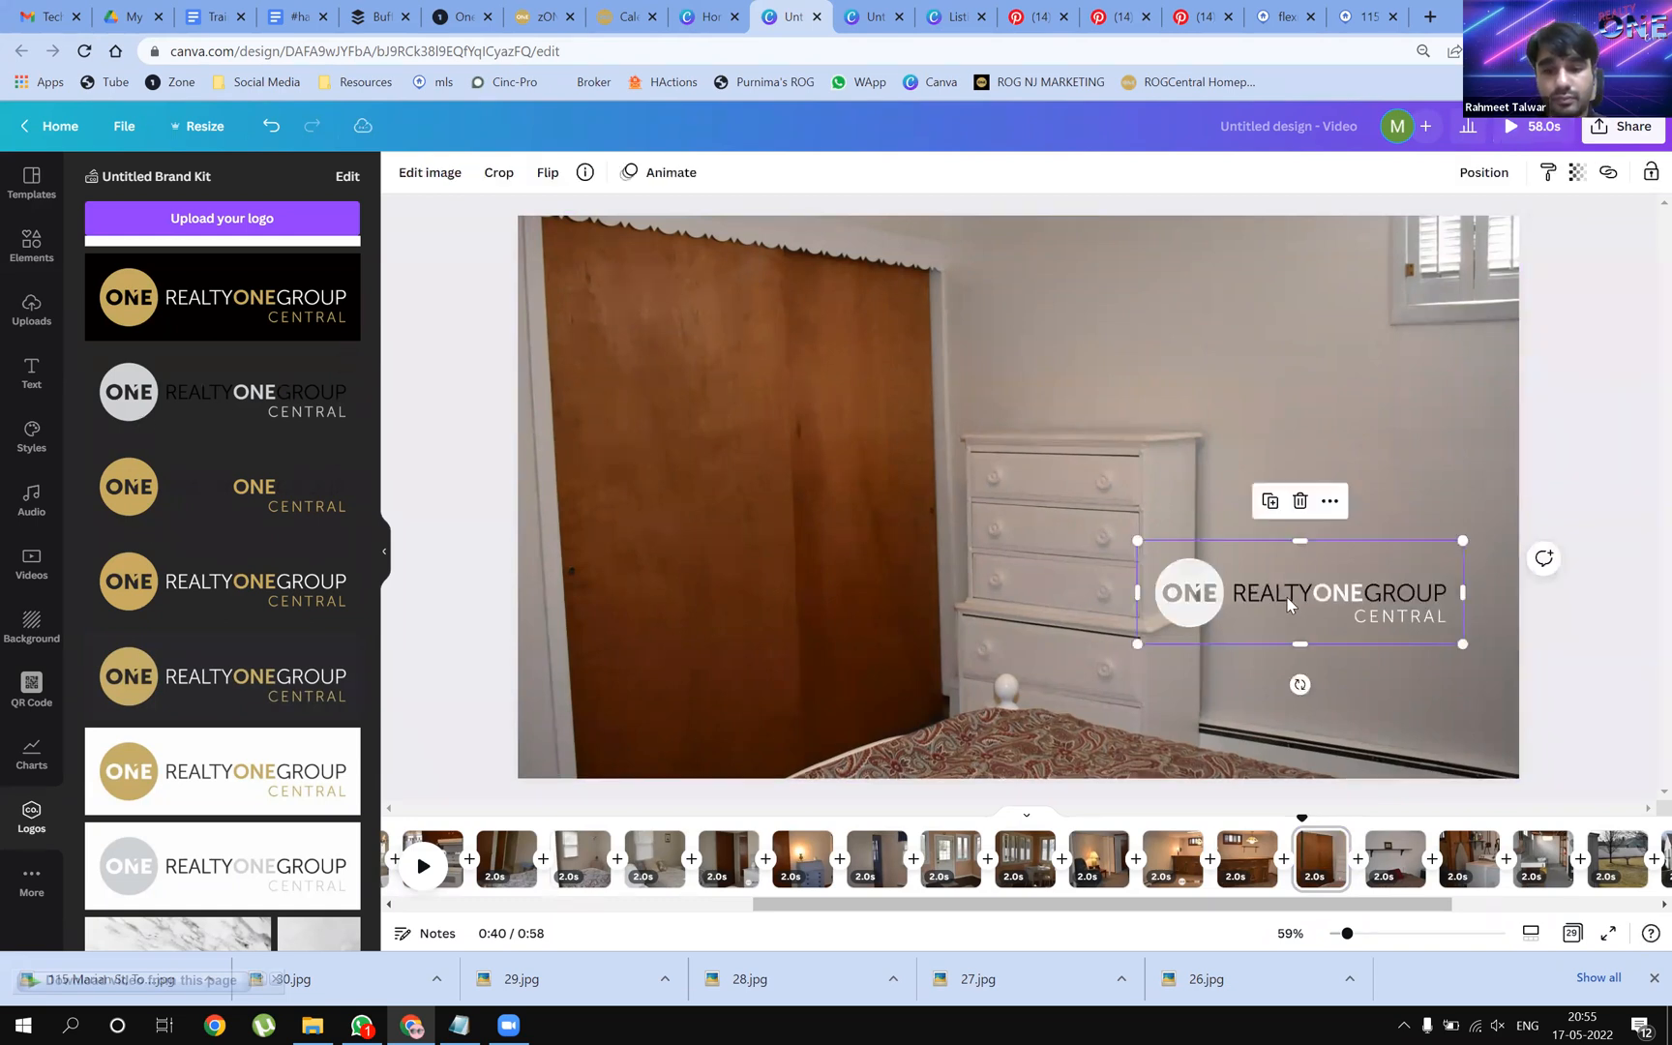
pyautogui.moveTo(1277, 540); pyautogui.dragTo(1167, 328)
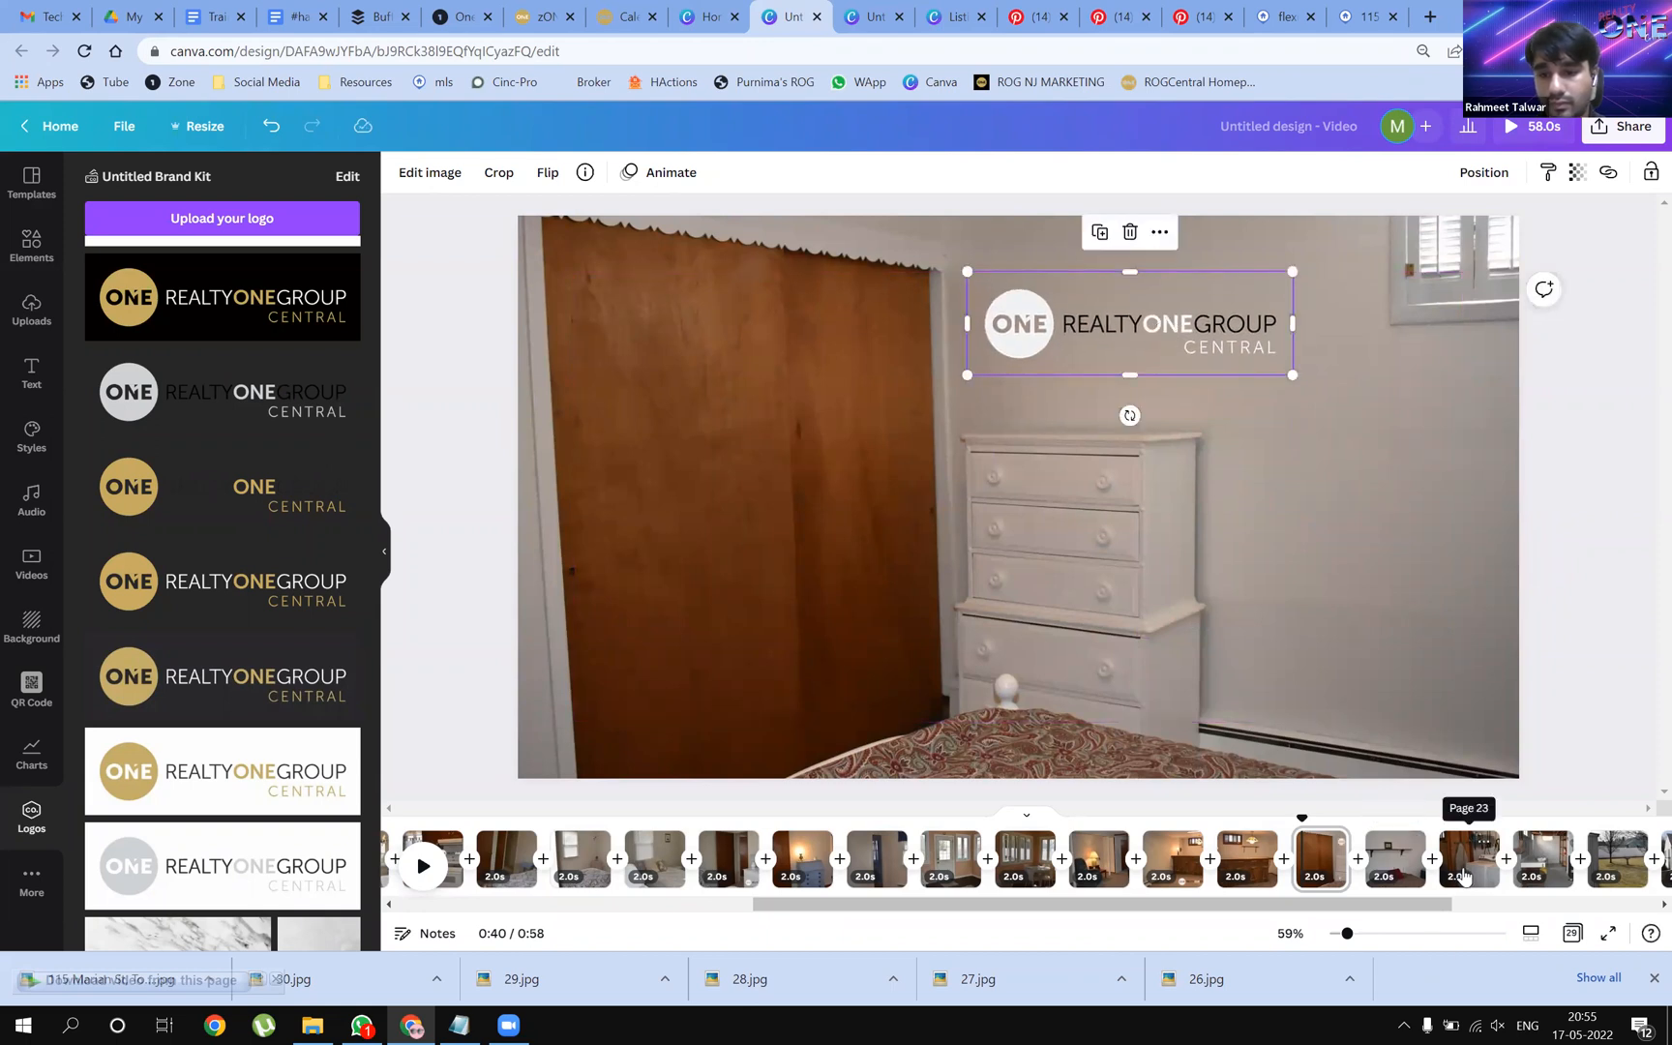
# Move the laundry page's logo onto the washing machine and shrink it
pyautogui.click(1470, 871)
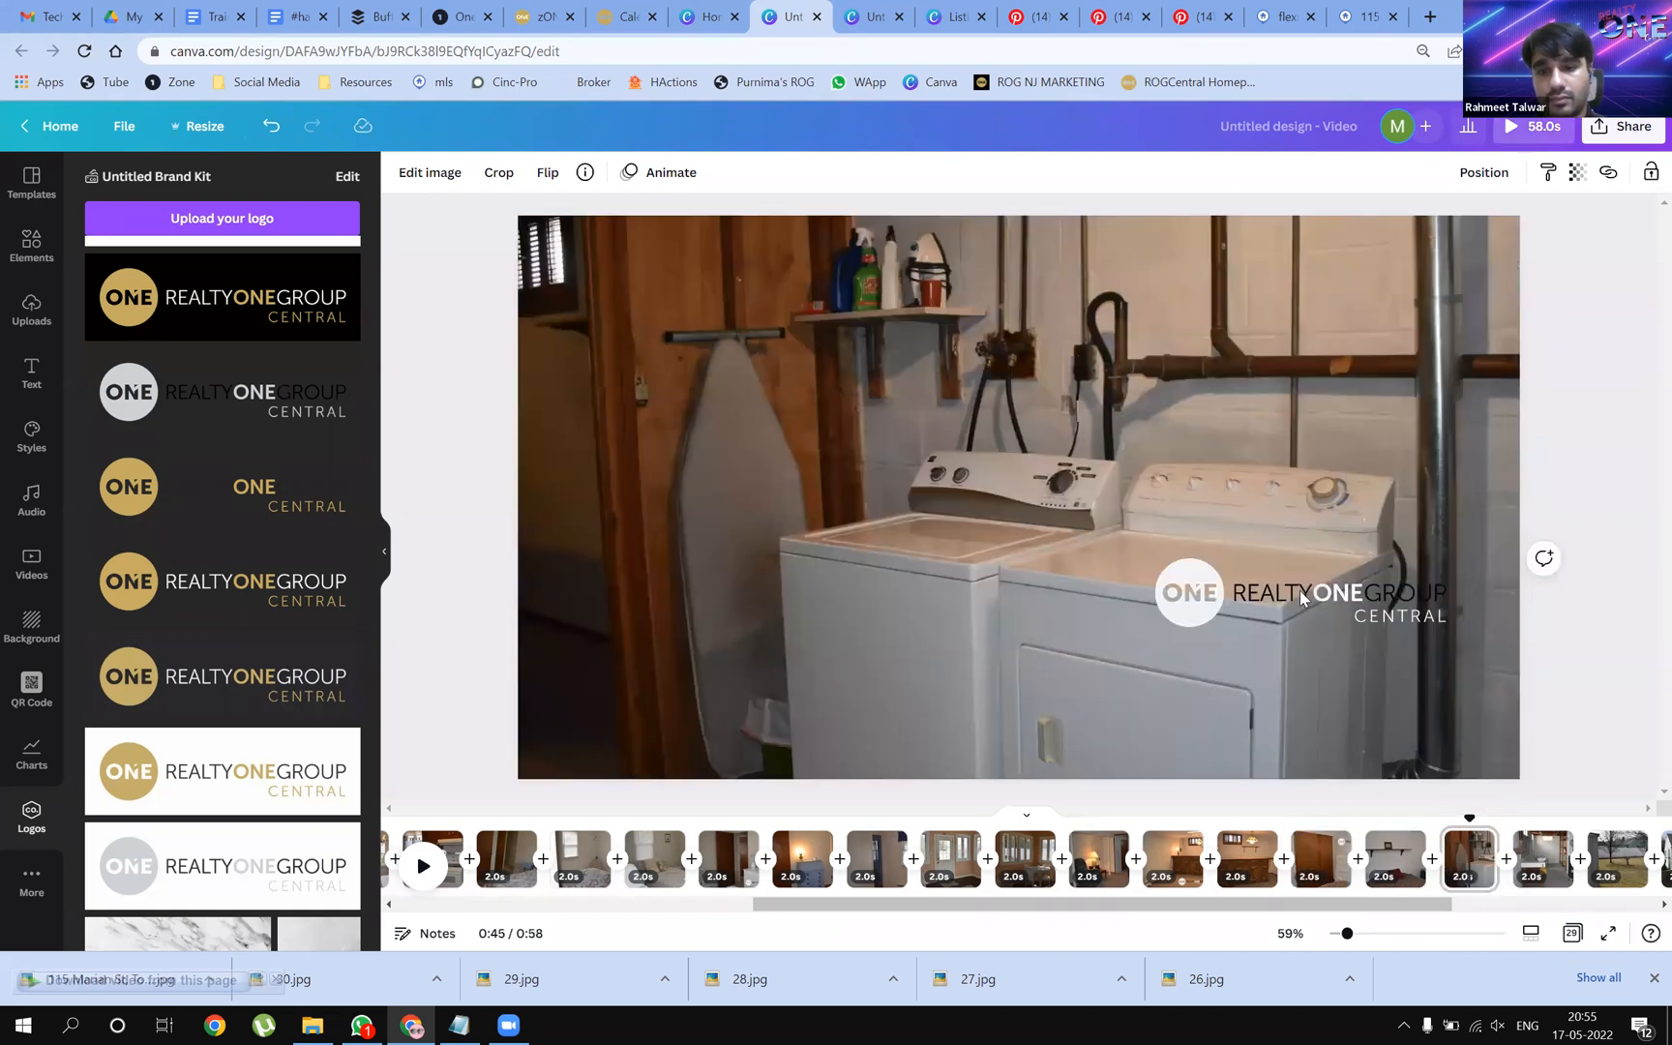
pyautogui.click(1282, 586)
pyautogui.moveTo(975, 667); pyautogui.dragTo(923, 643)
pyautogui.moveTo(1079, 611); pyautogui.dragTo(914, 610)
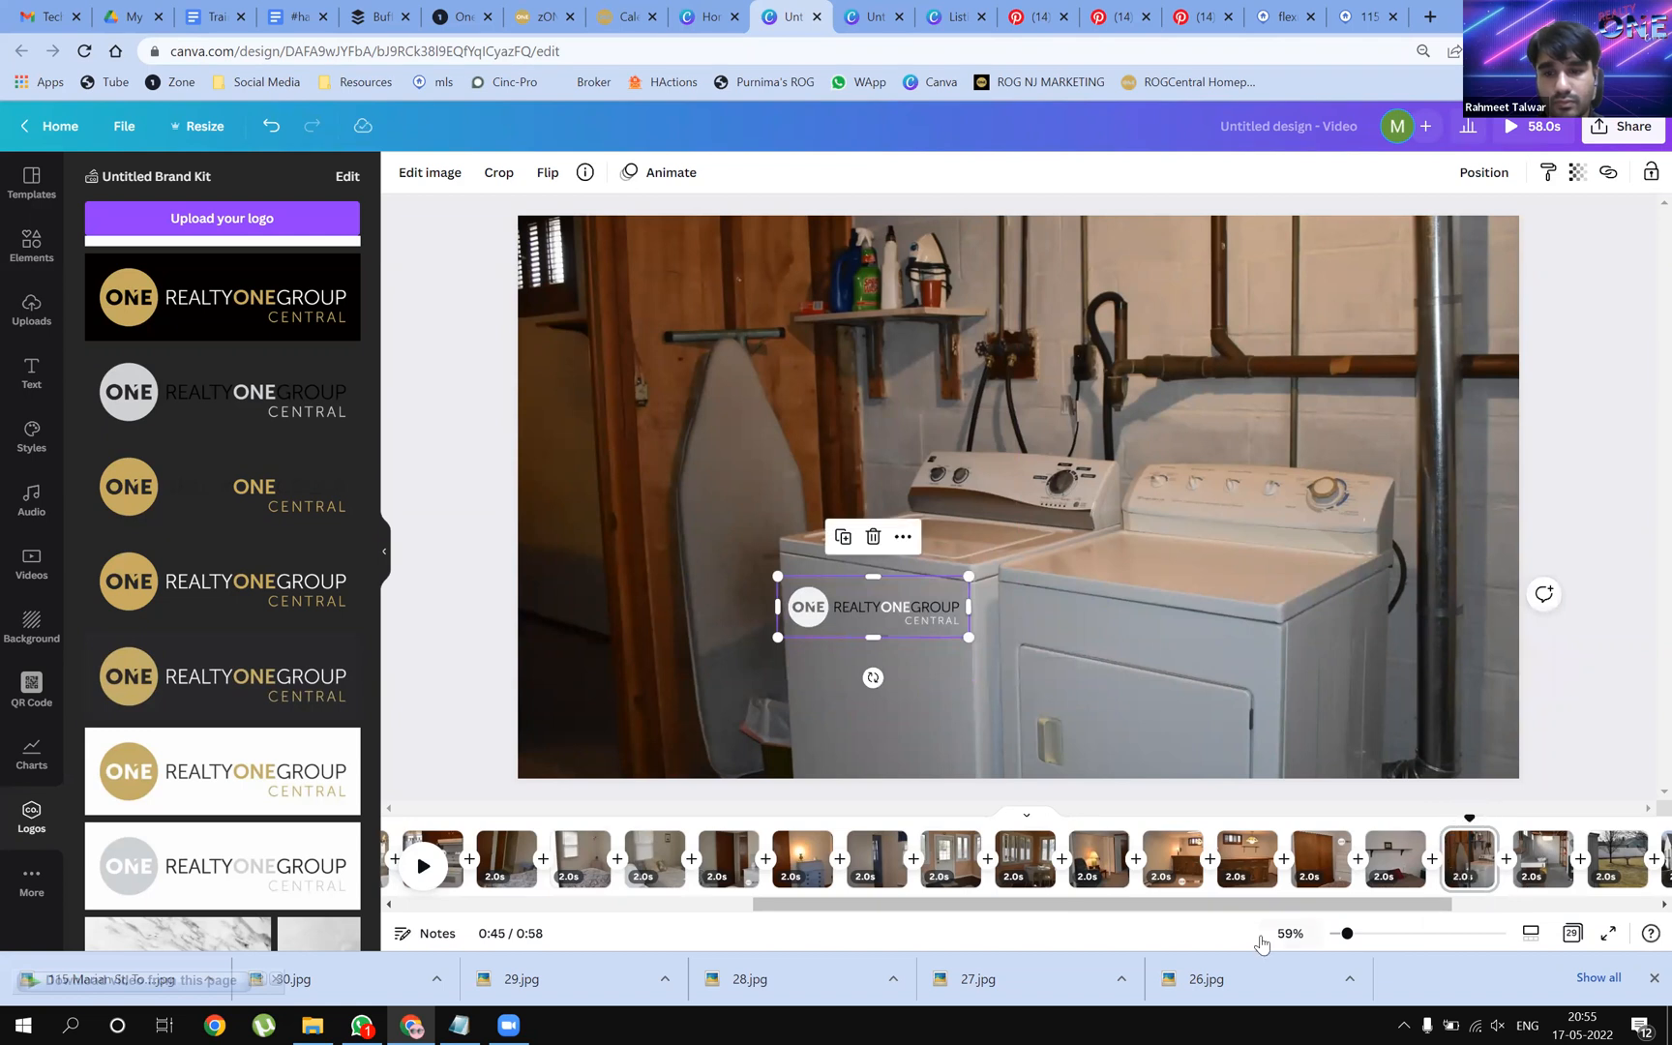
# Reposition logos low on both backyard pages and paste the white logo onto the cherry-tree page
pyautogui.moveTo(1278, 908); pyautogui.dragTo(1470, 919)
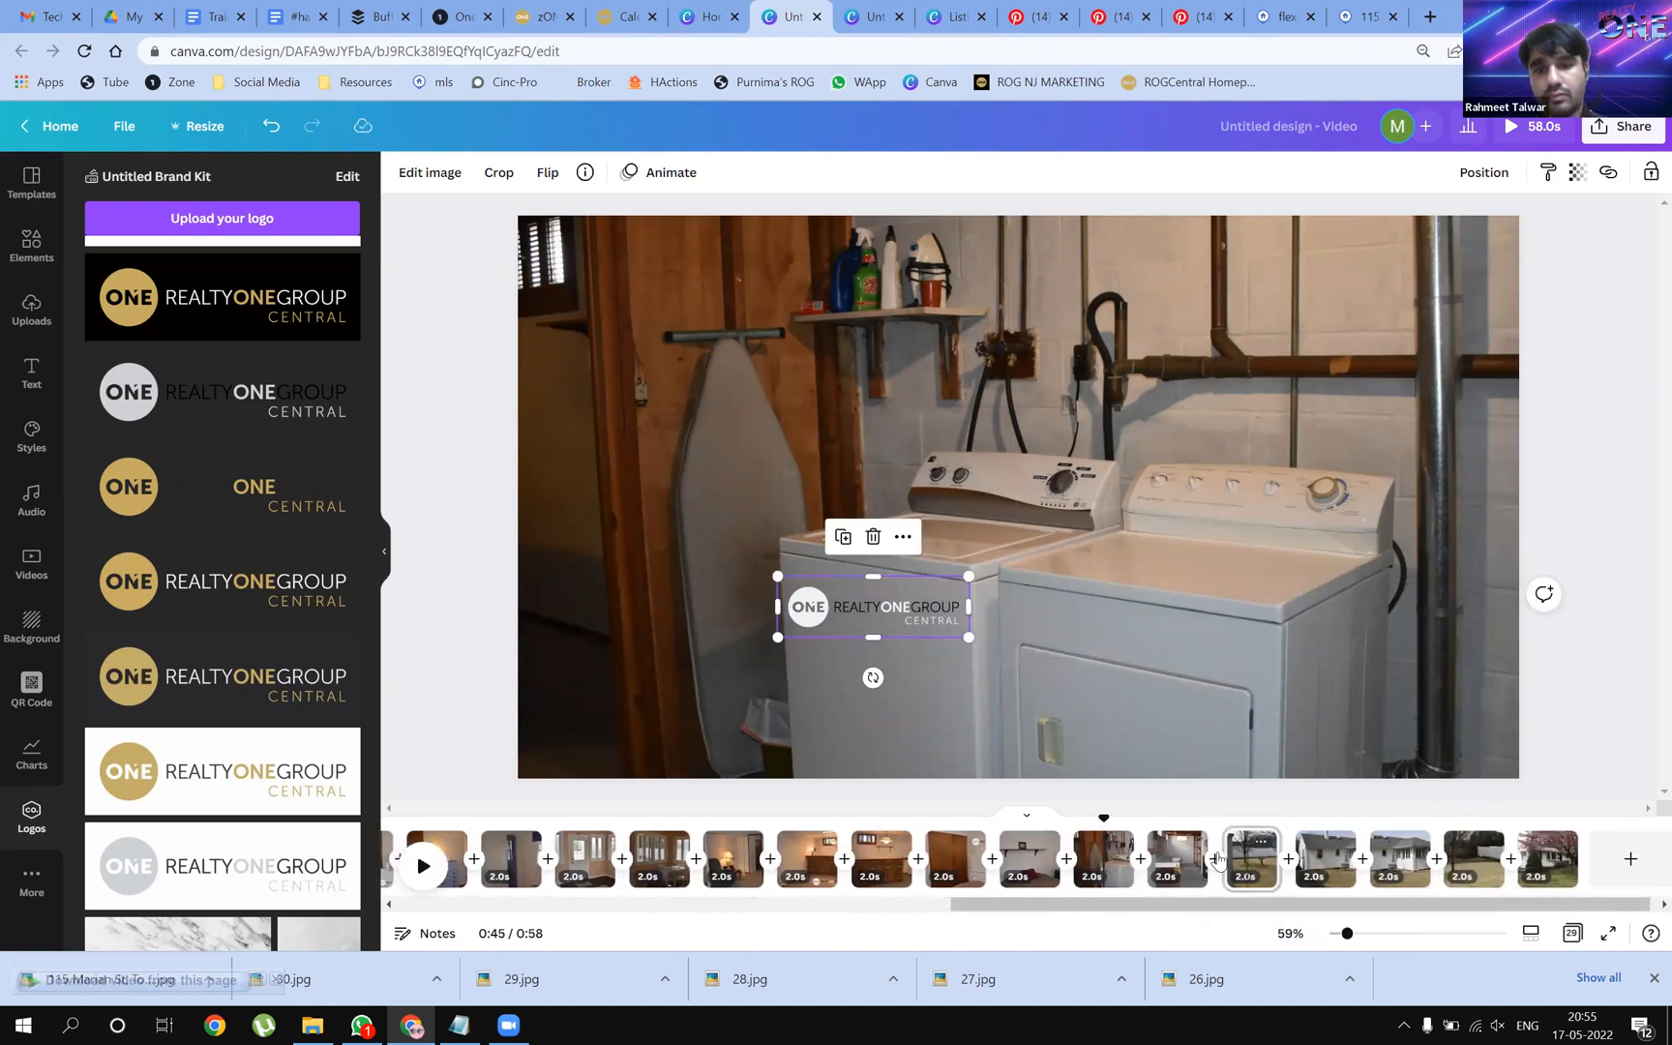
pyautogui.click(1249, 861)
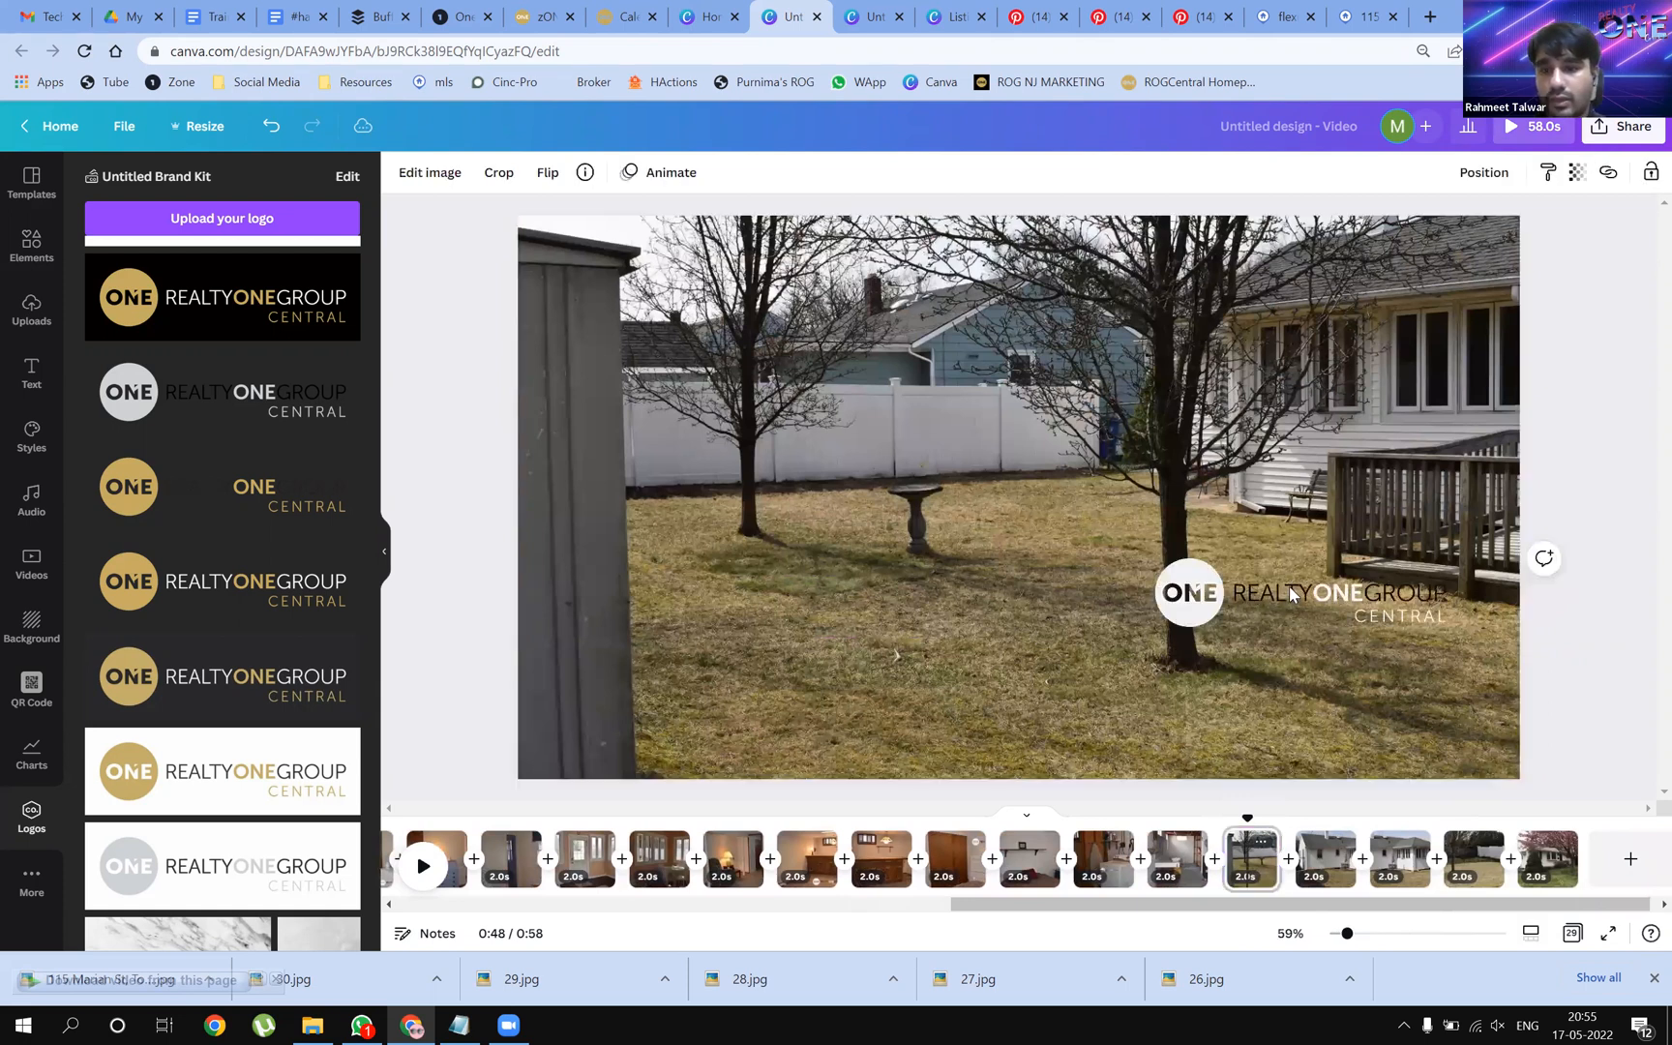
pyautogui.moveTo(856, 641)
pyautogui.mouseDown()
pyautogui.moveTo(881, 658)
pyautogui.moveTo(847, 667)
pyautogui.mouseUp()
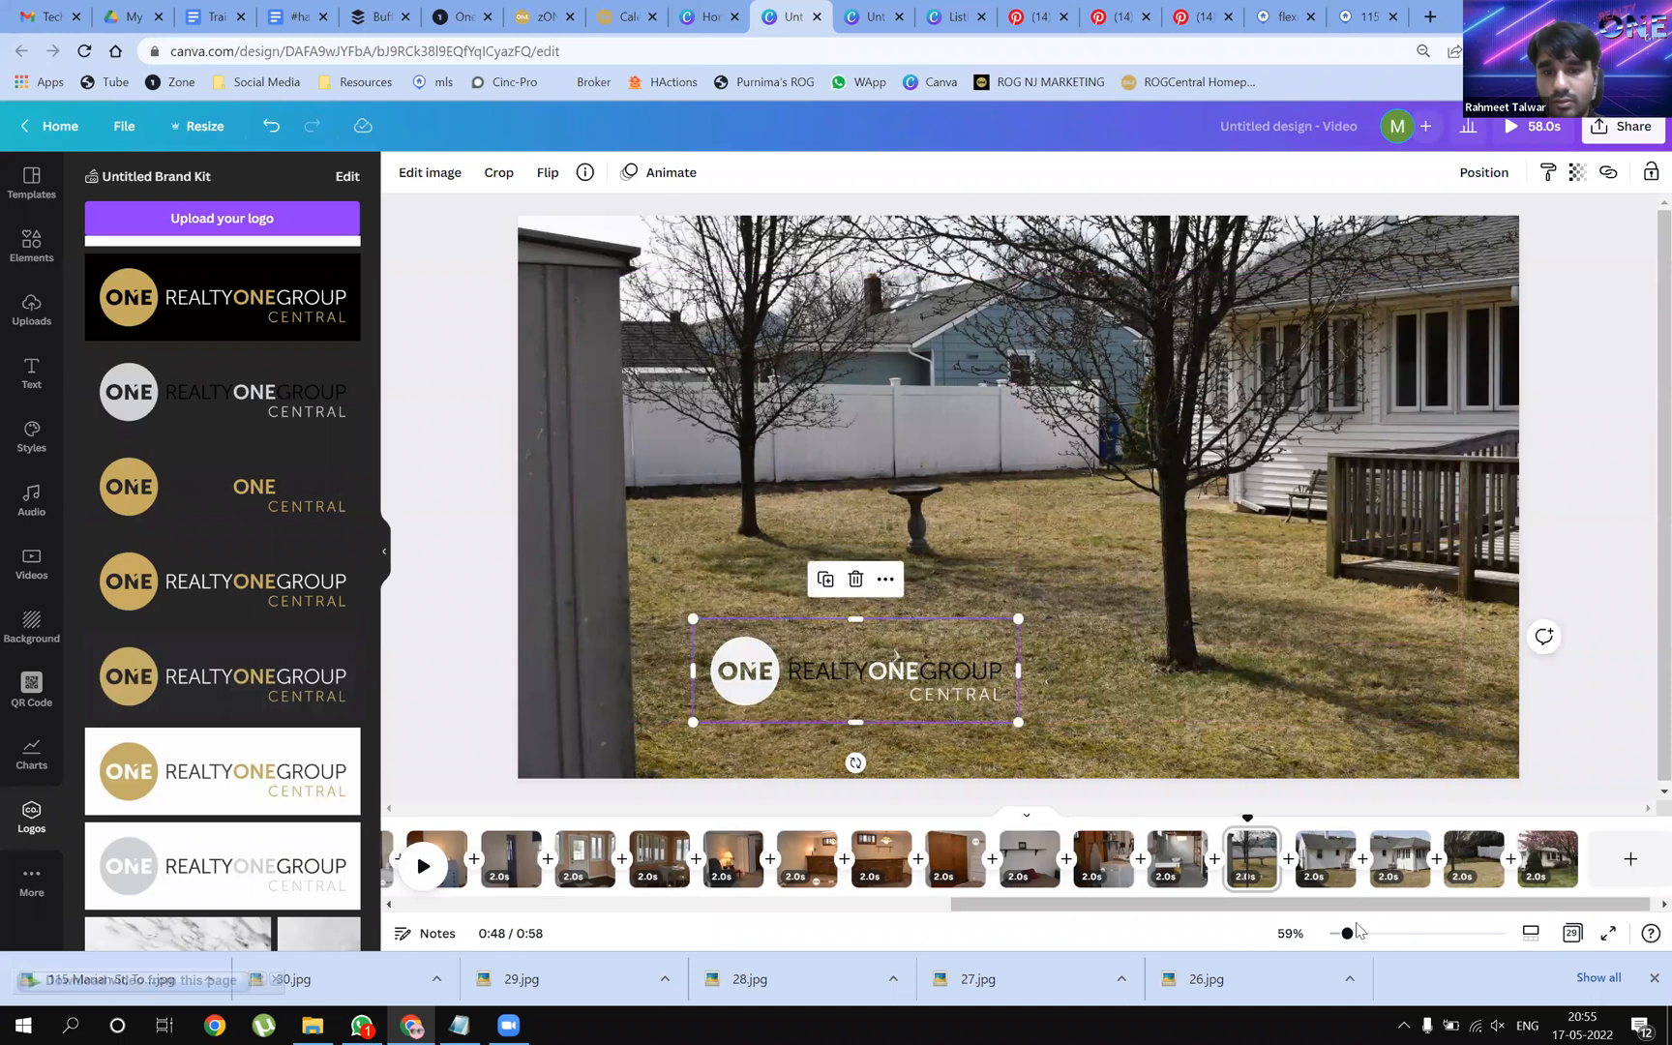
pyautogui.click(1400, 855)
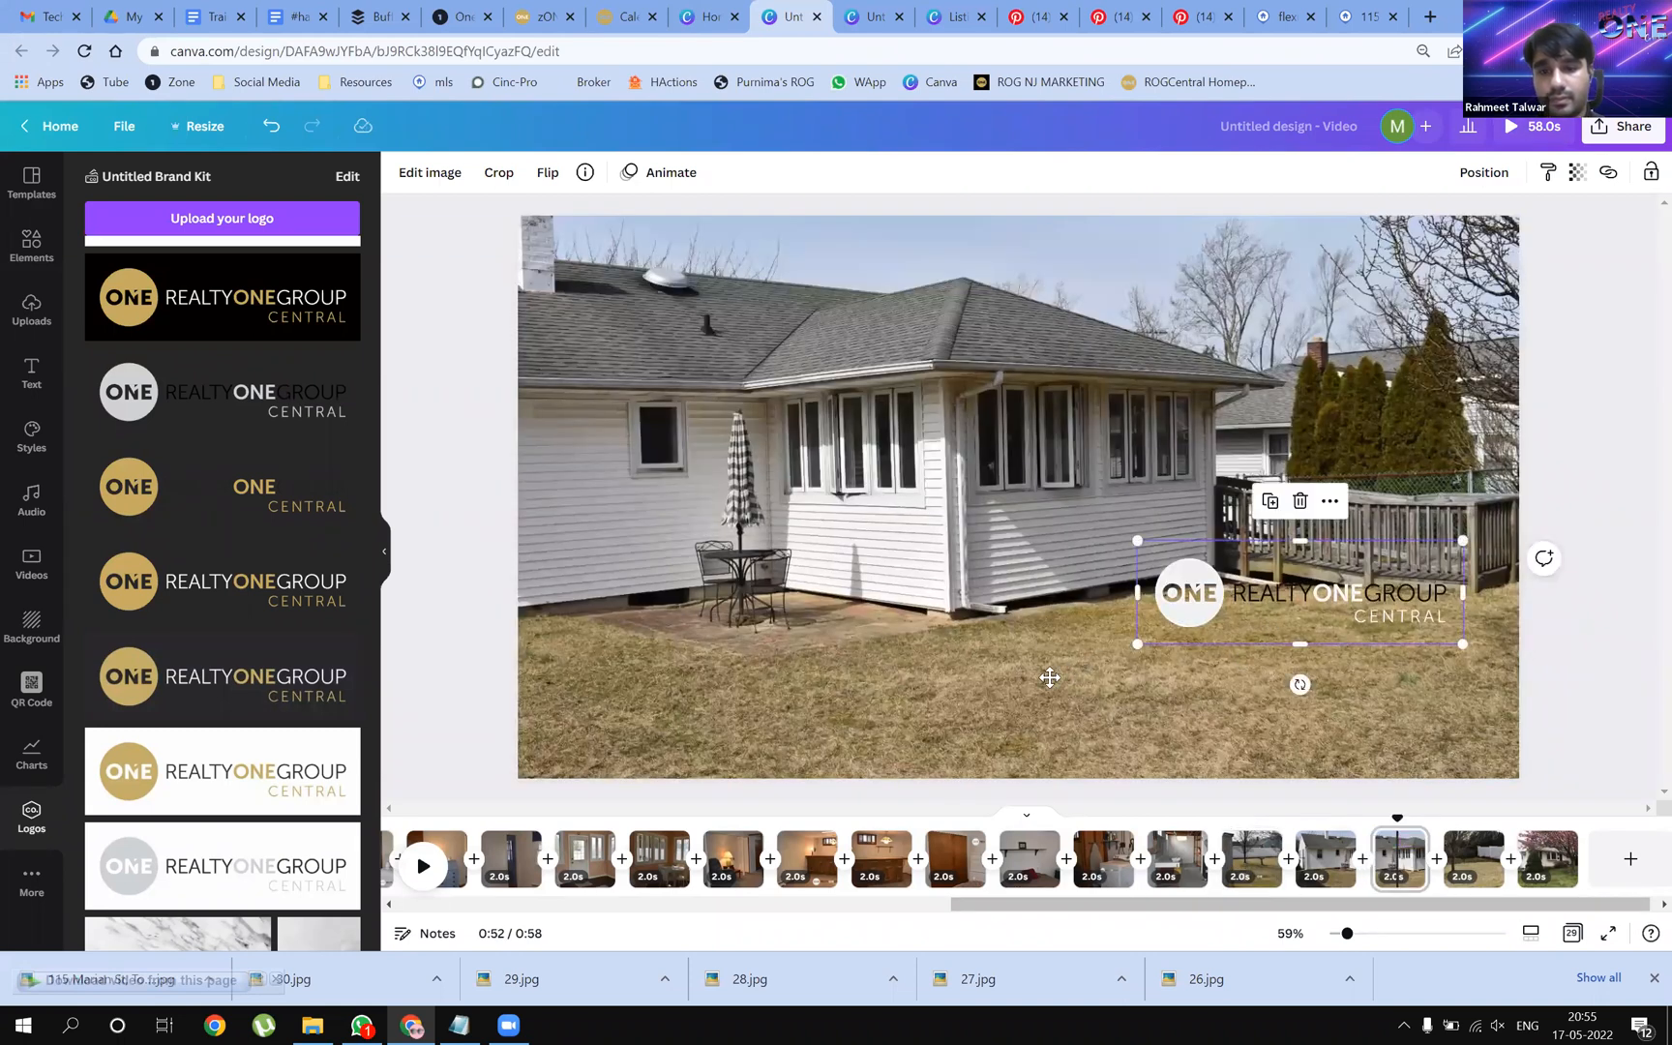
pyautogui.moveTo(1272, 592); pyautogui.dragTo(1002, 671)
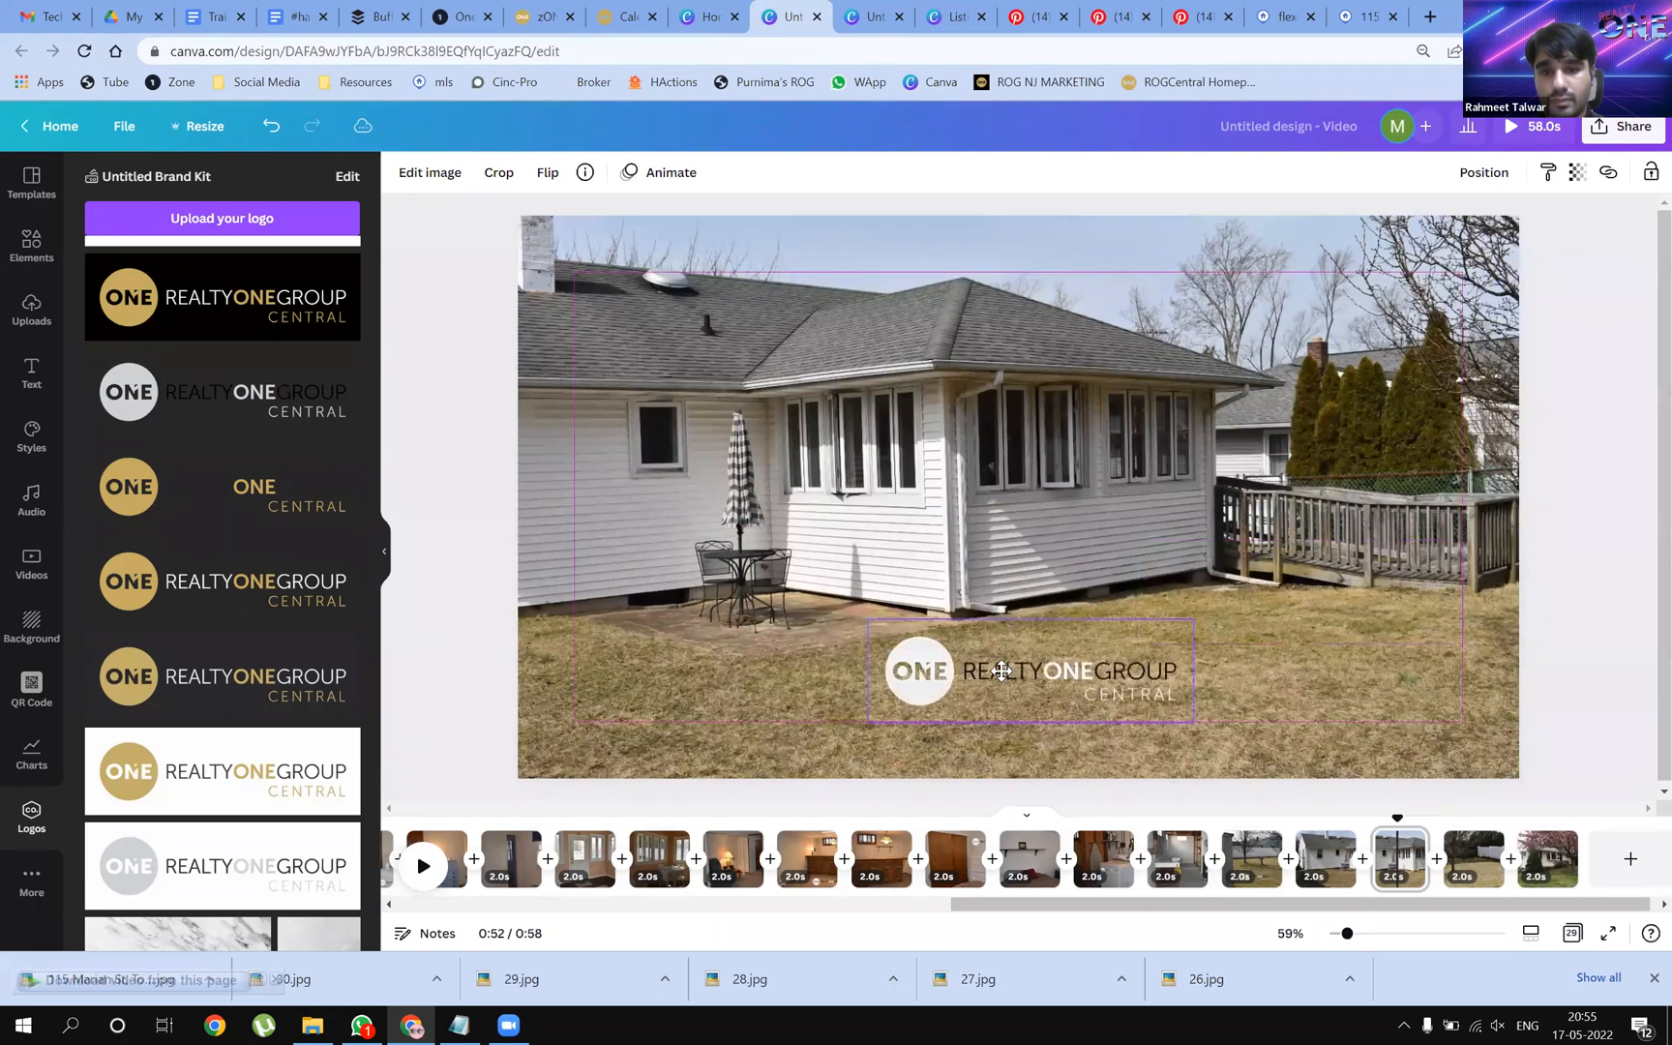
pyautogui.click(1565, 864)
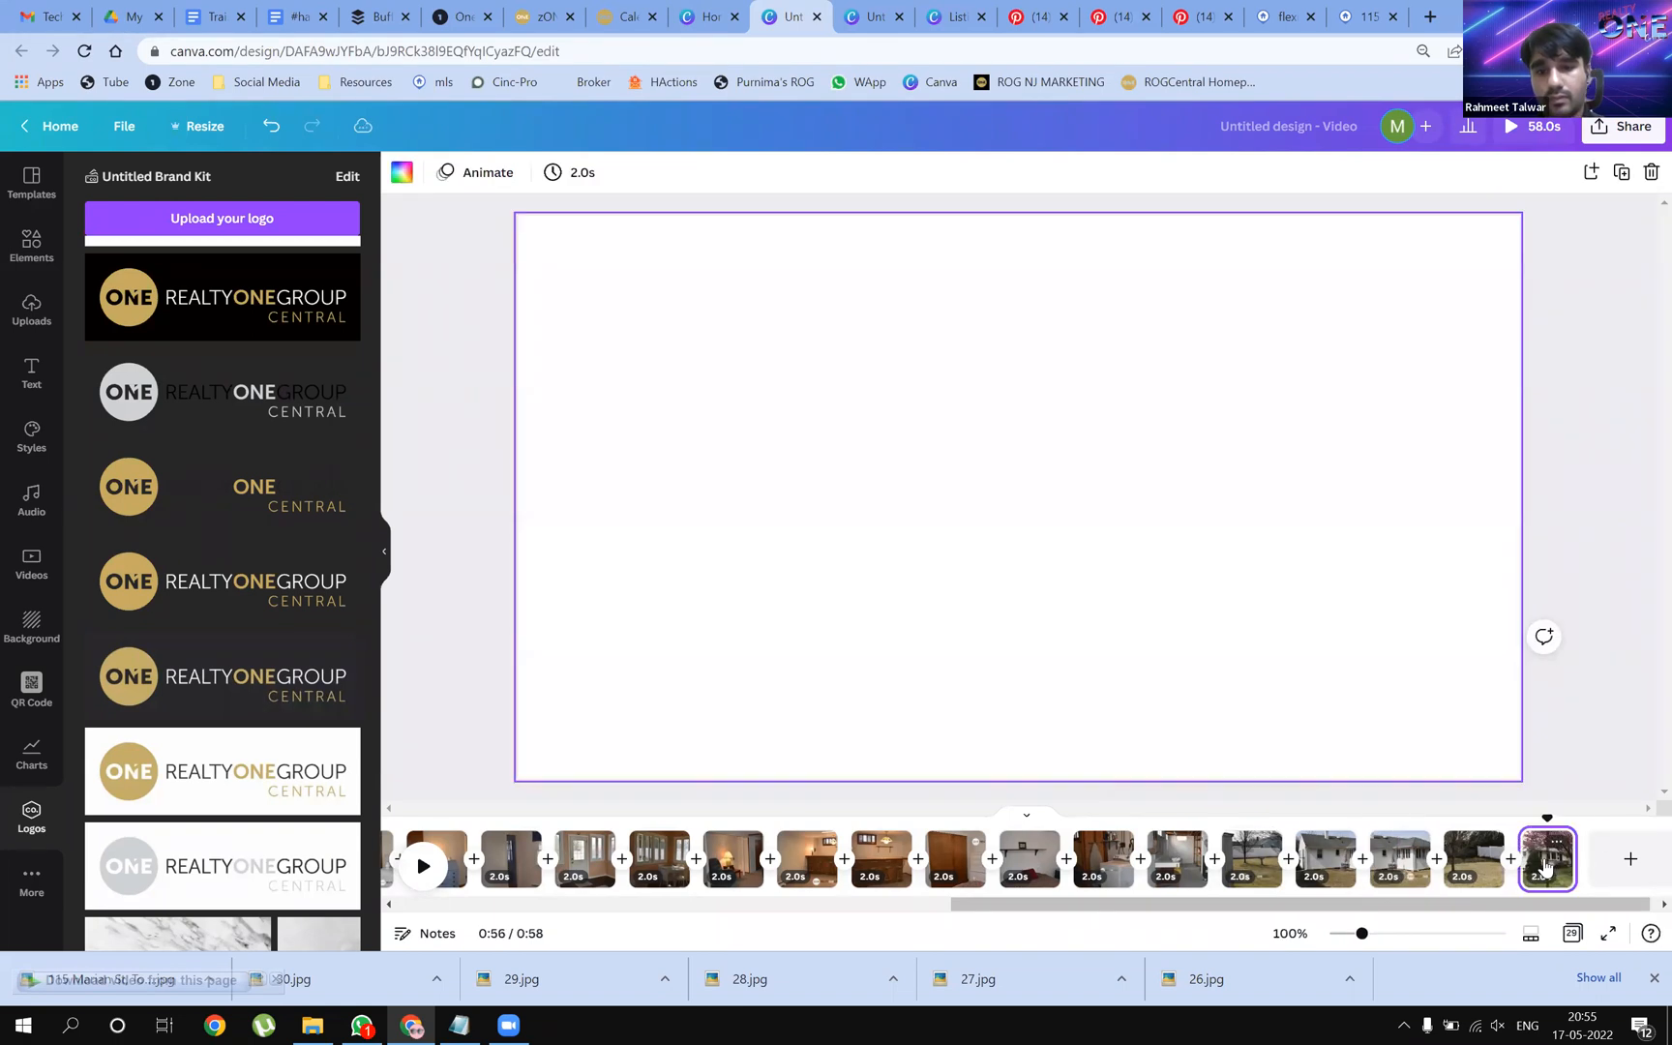
pyautogui.hotkey('ctrl', 'v')
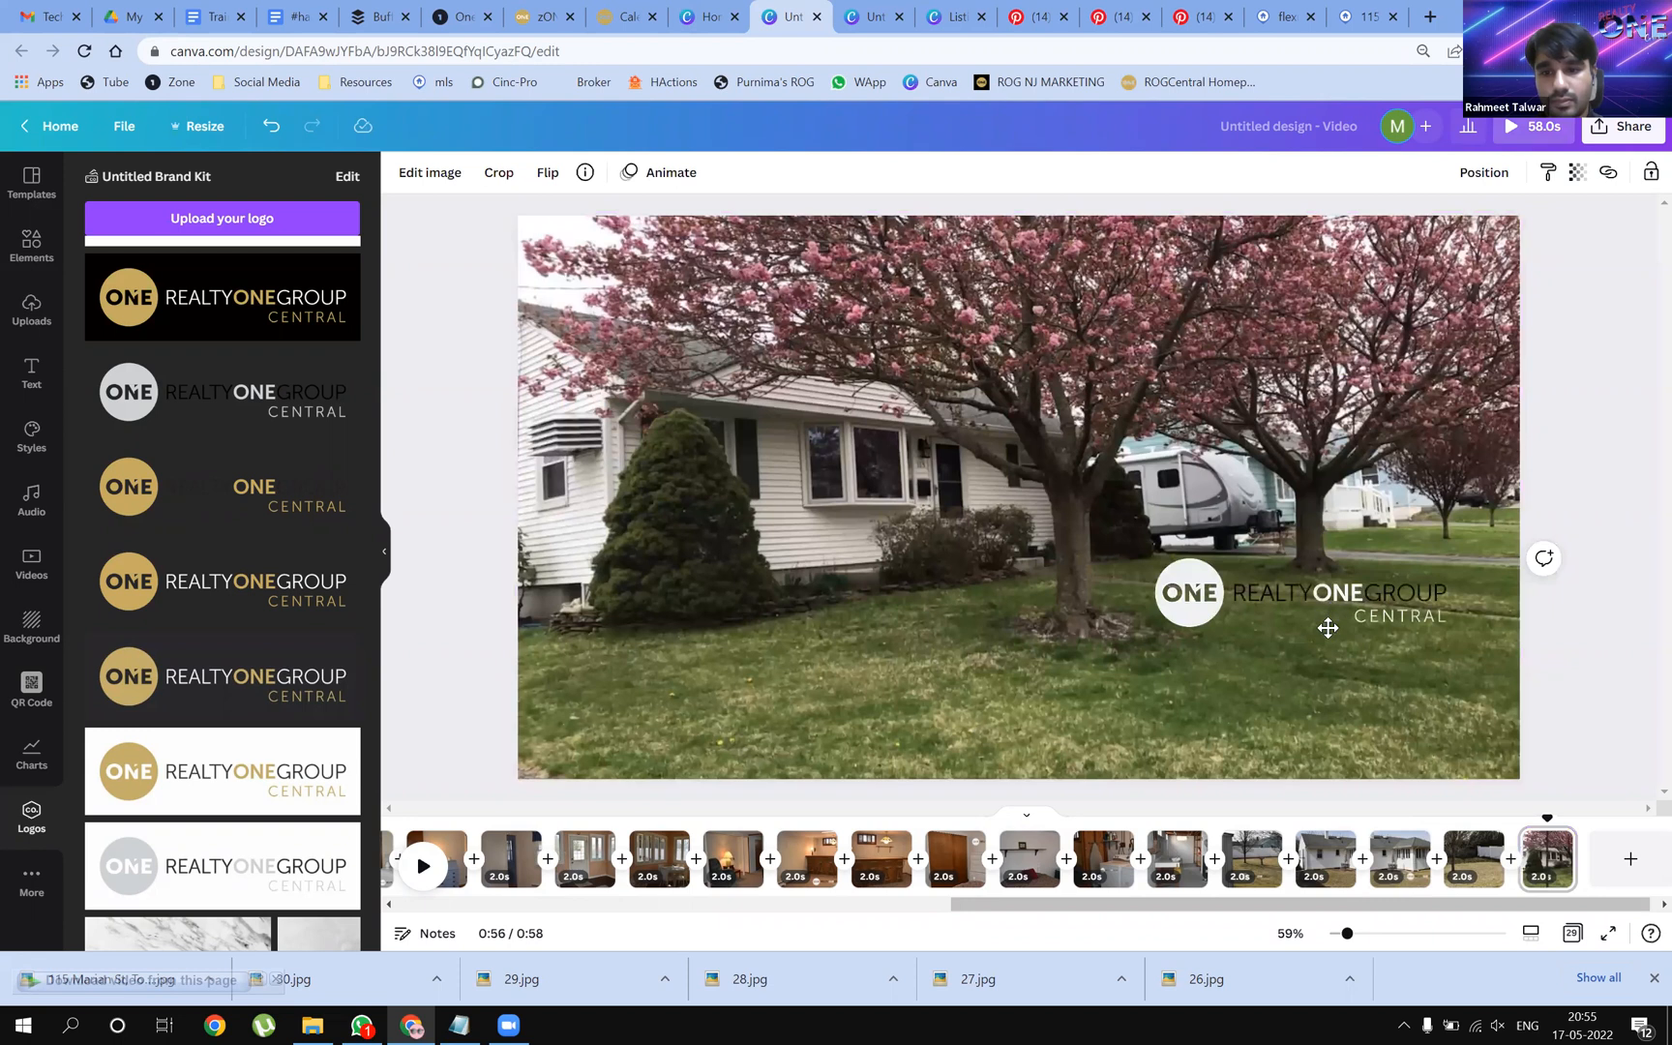
pyautogui.moveTo(1326, 682); pyautogui.dragTo(1047, 683)
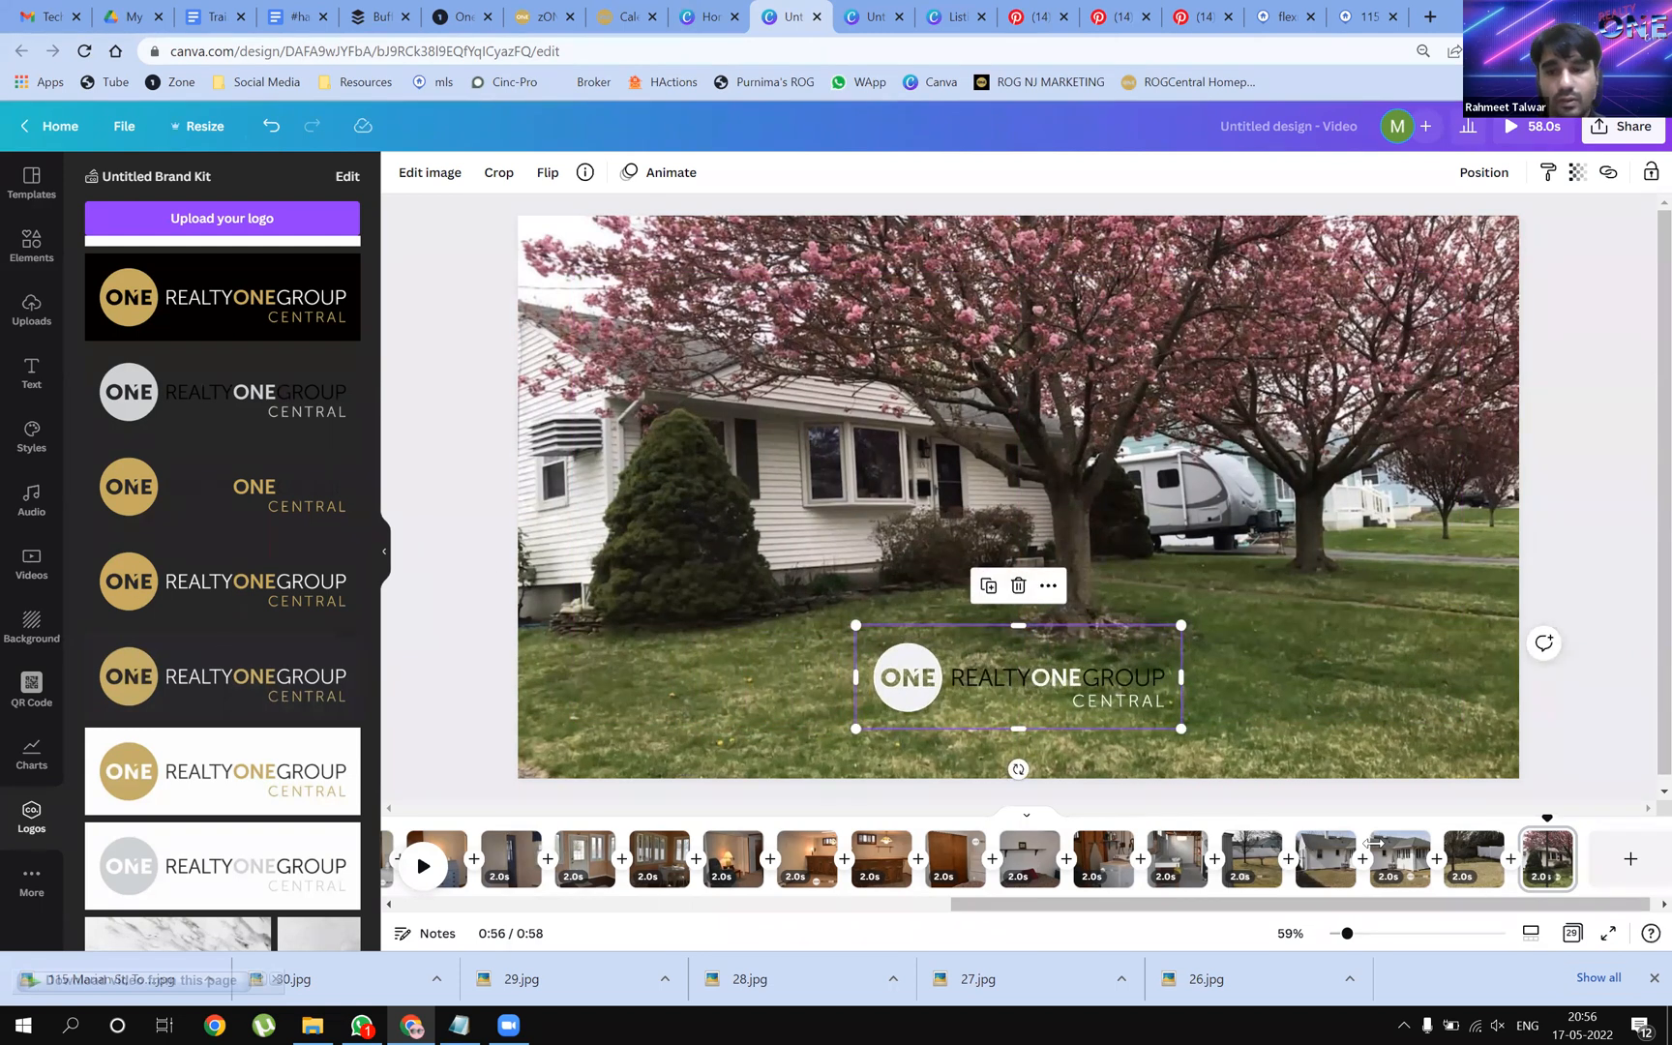
# Put the white-text logo on the fenced backyard page, shrunk and moved up onto the fence
pyautogui.click(1476, 856)
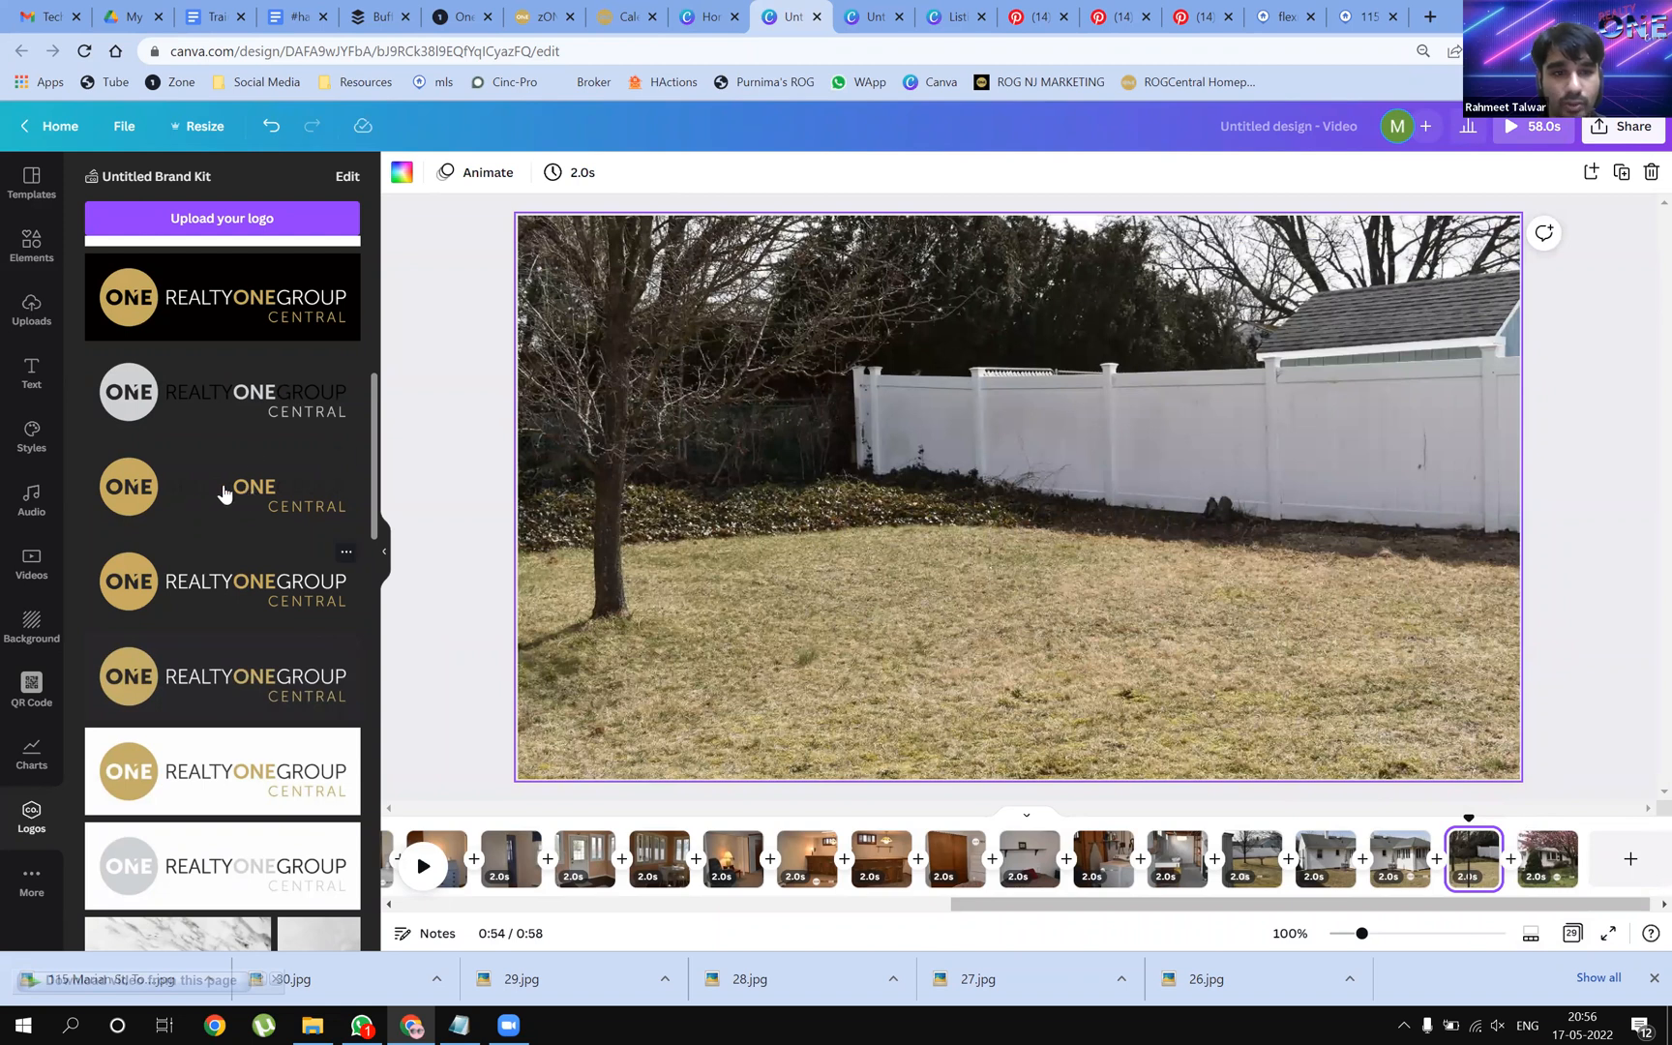
pyautogui.moveTo(191, 498); pyautogui.dragTo(847, 586)
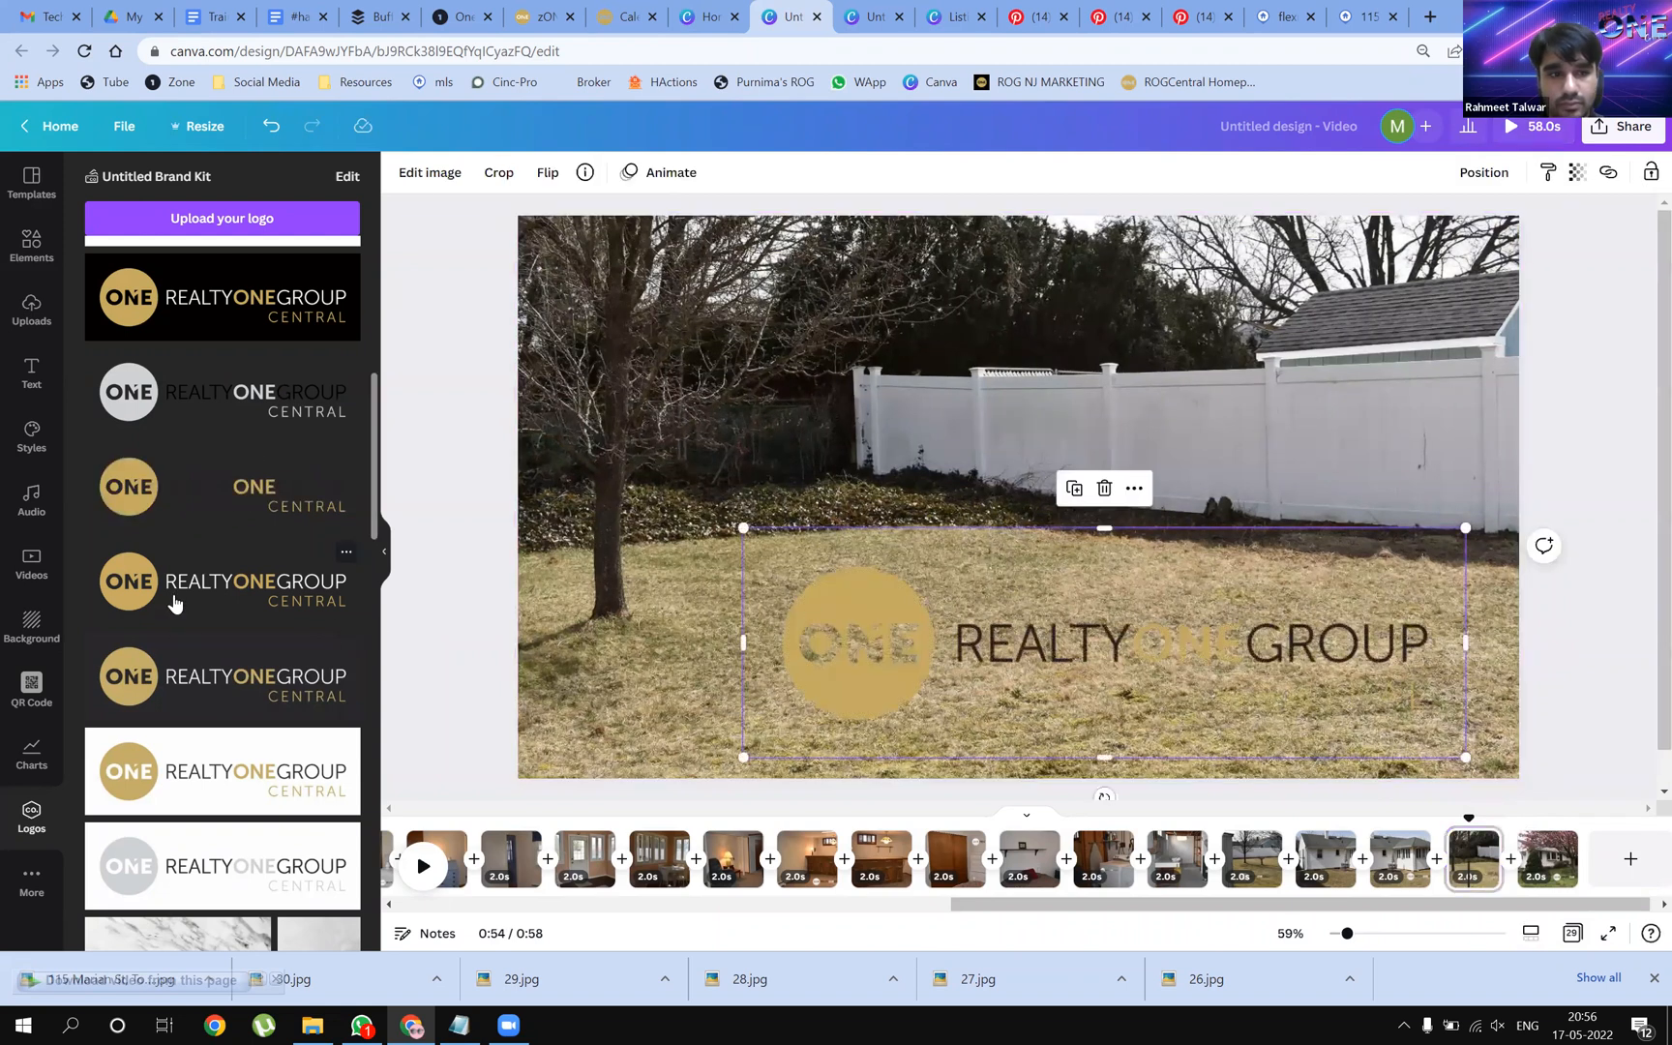
pyautogui.moveTo(442, 596); pyautogui.dragTo(911, 612)
pyautogui.moveTo(788, 624); pyautogui.dragTo(789, 624)
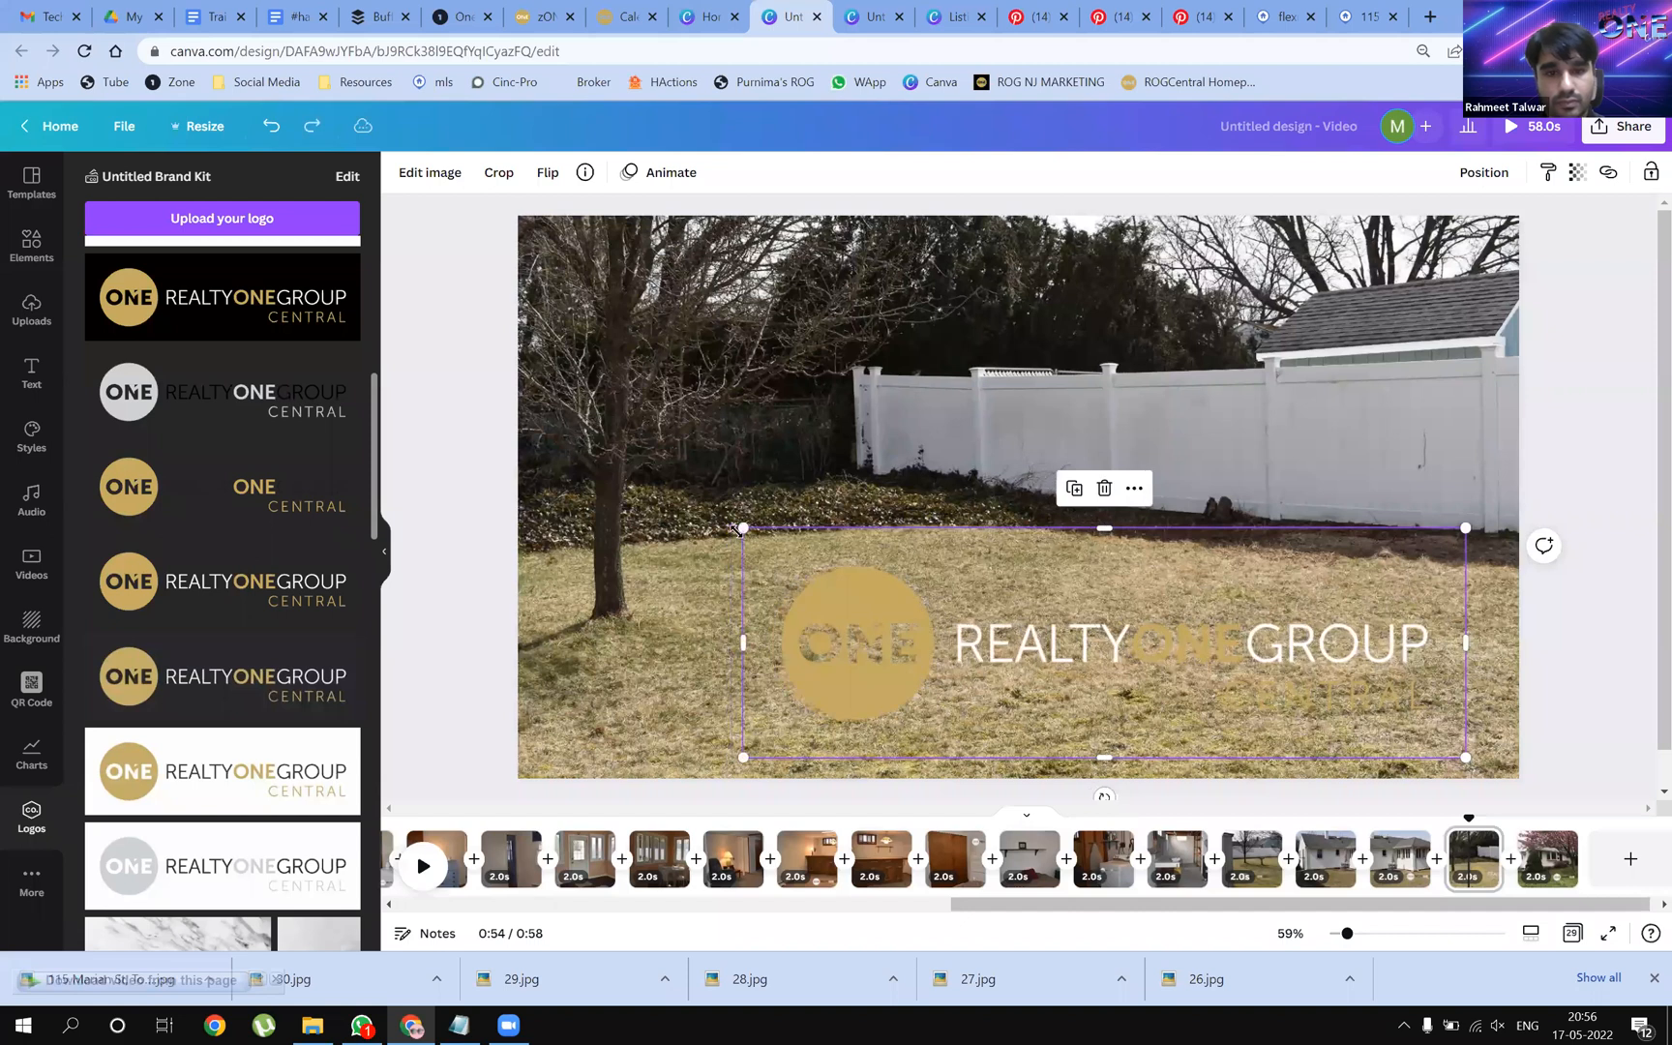
pyautogui.moveTo(741, 530); pyautogui.dragTo(1127, 646)
pyautogui.moveTo(1237, 704); pyautogui.dragTo(1177, 442)
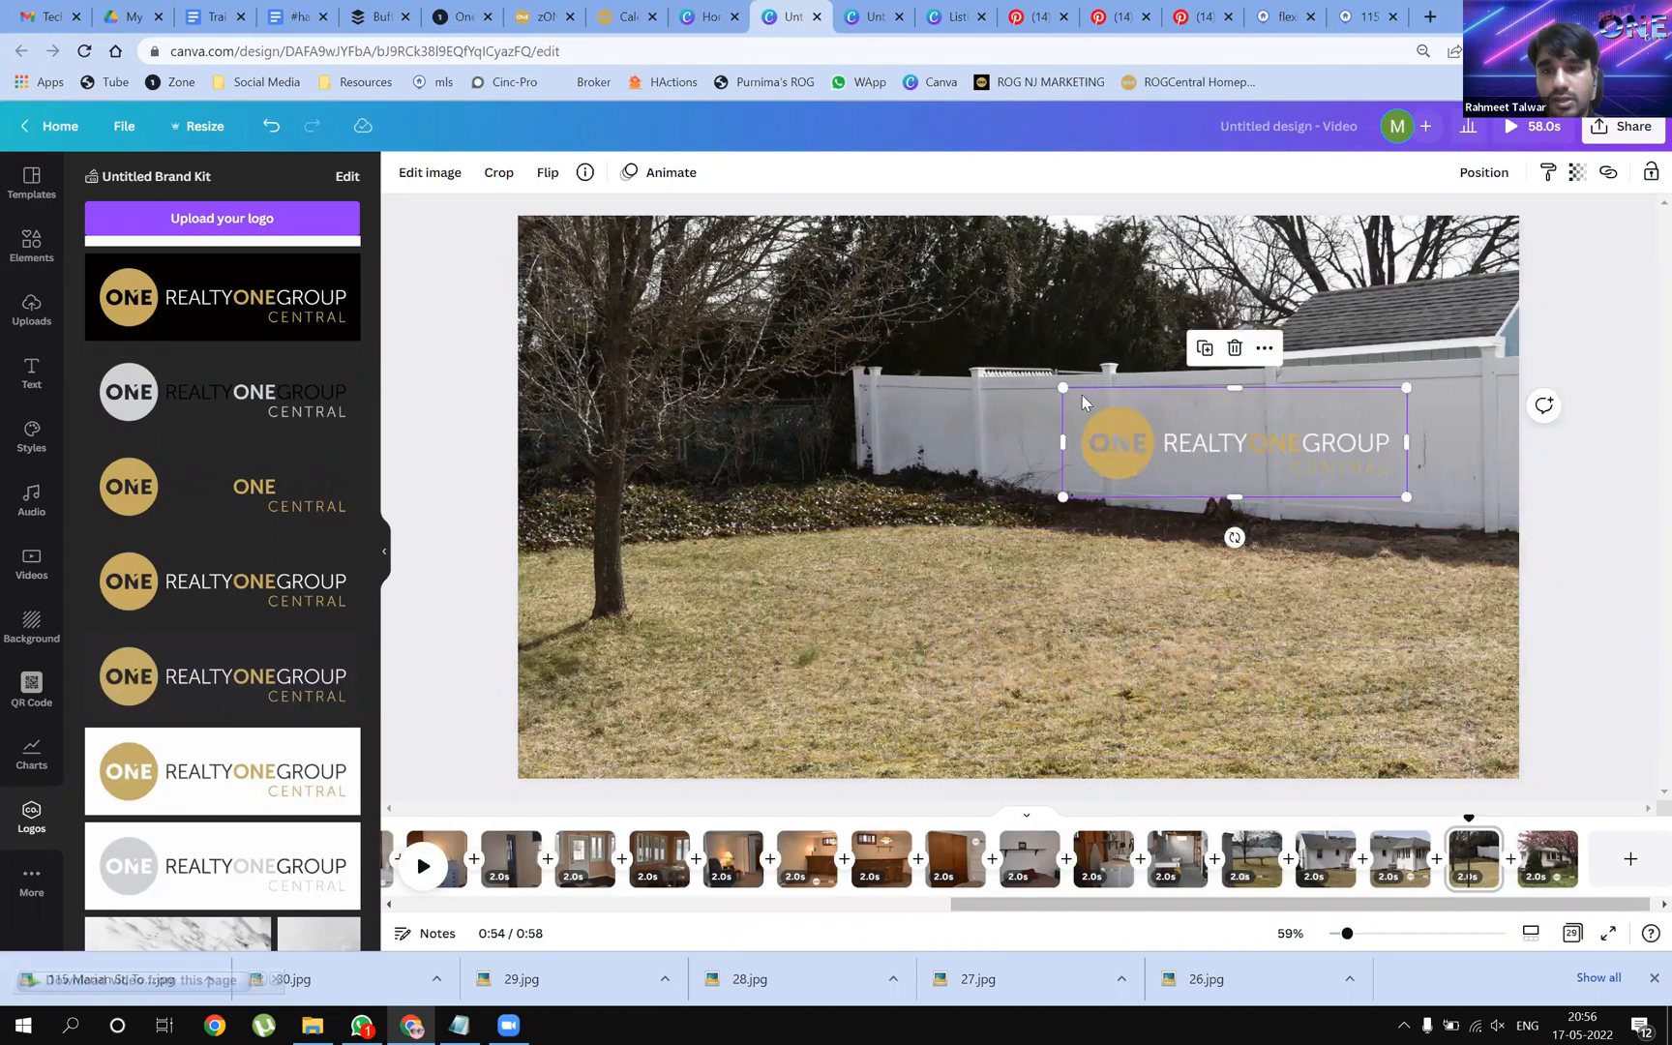
pyautogui.moveTo(1065, 387); pyautogui.dragTo(1120, 407)
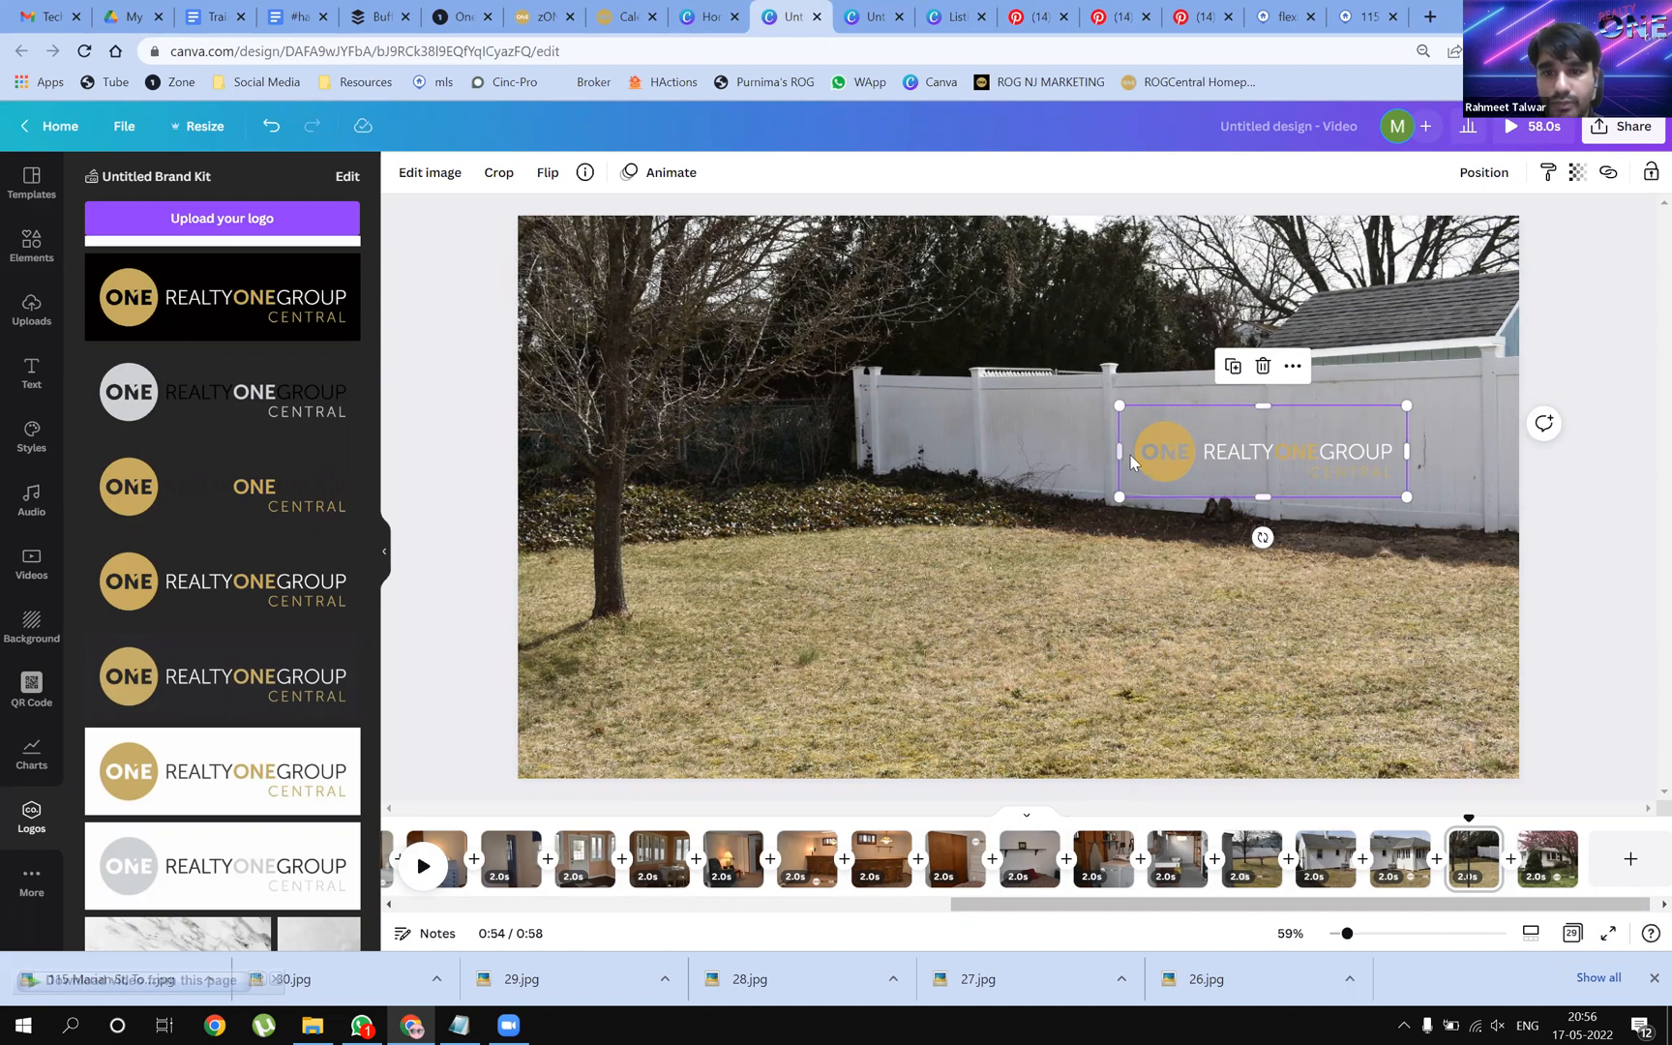
pyautogui.moveTo(1240, 452); pyautogui.dragTo(1240, 439)
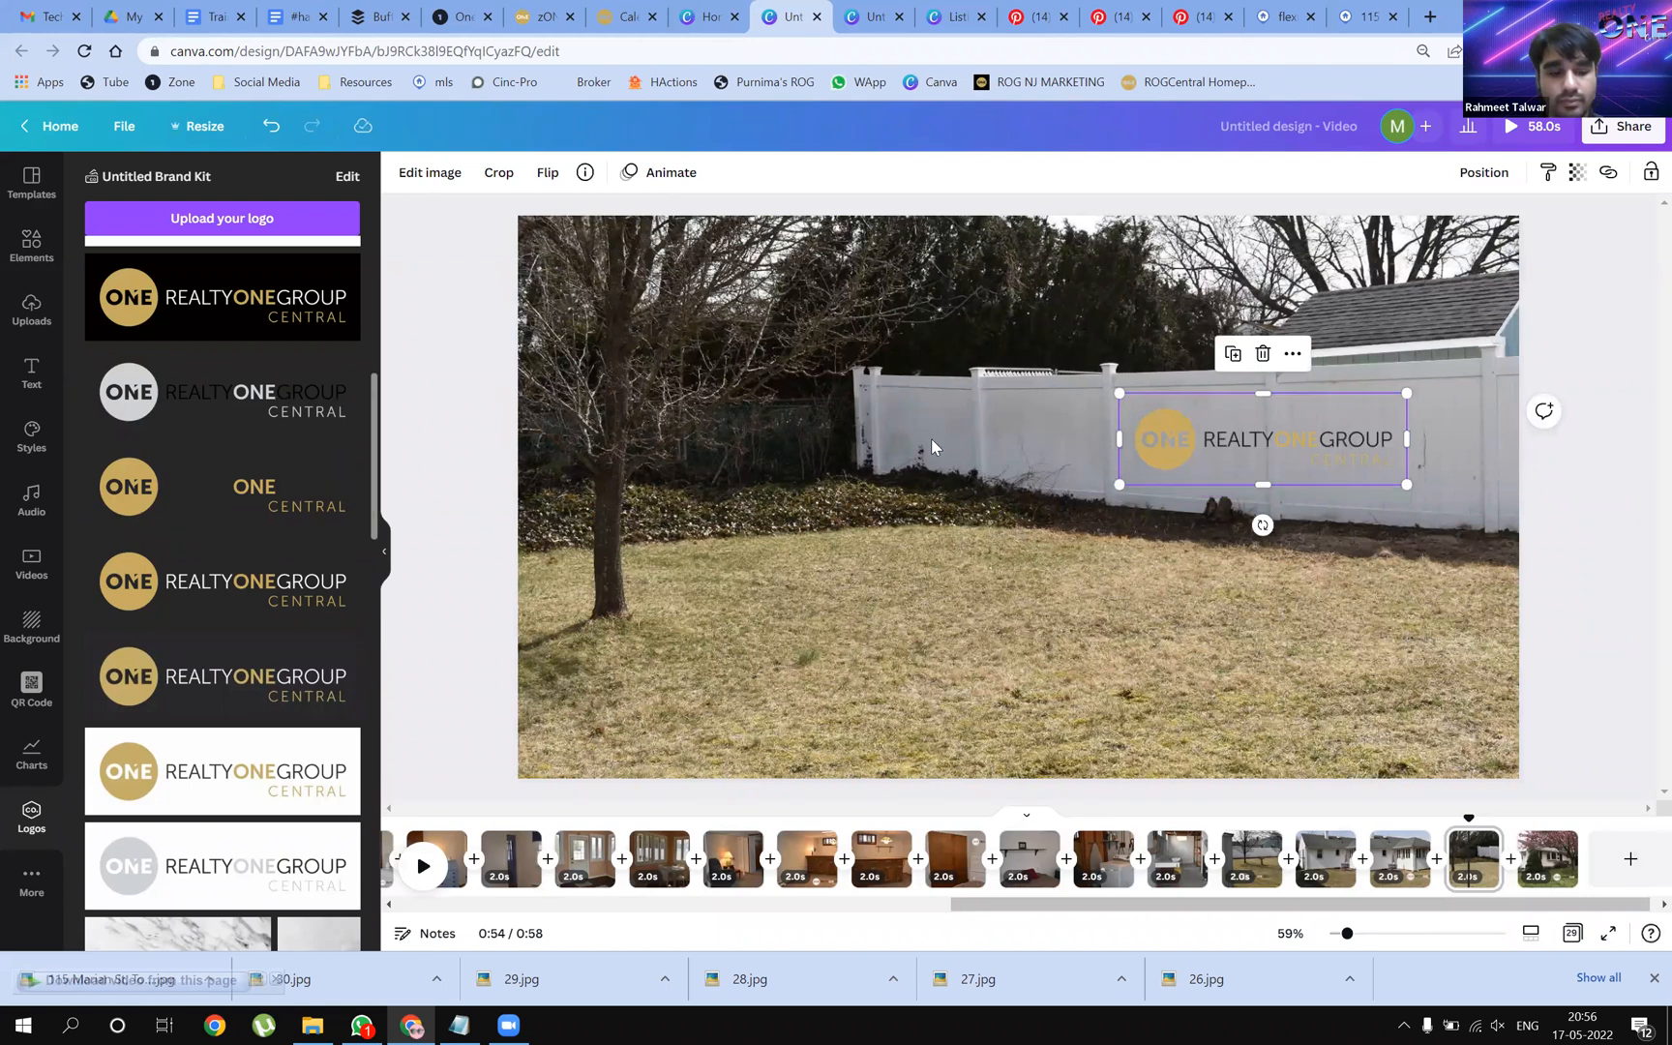
pyautogui.hotkey('ctrl', 'z')
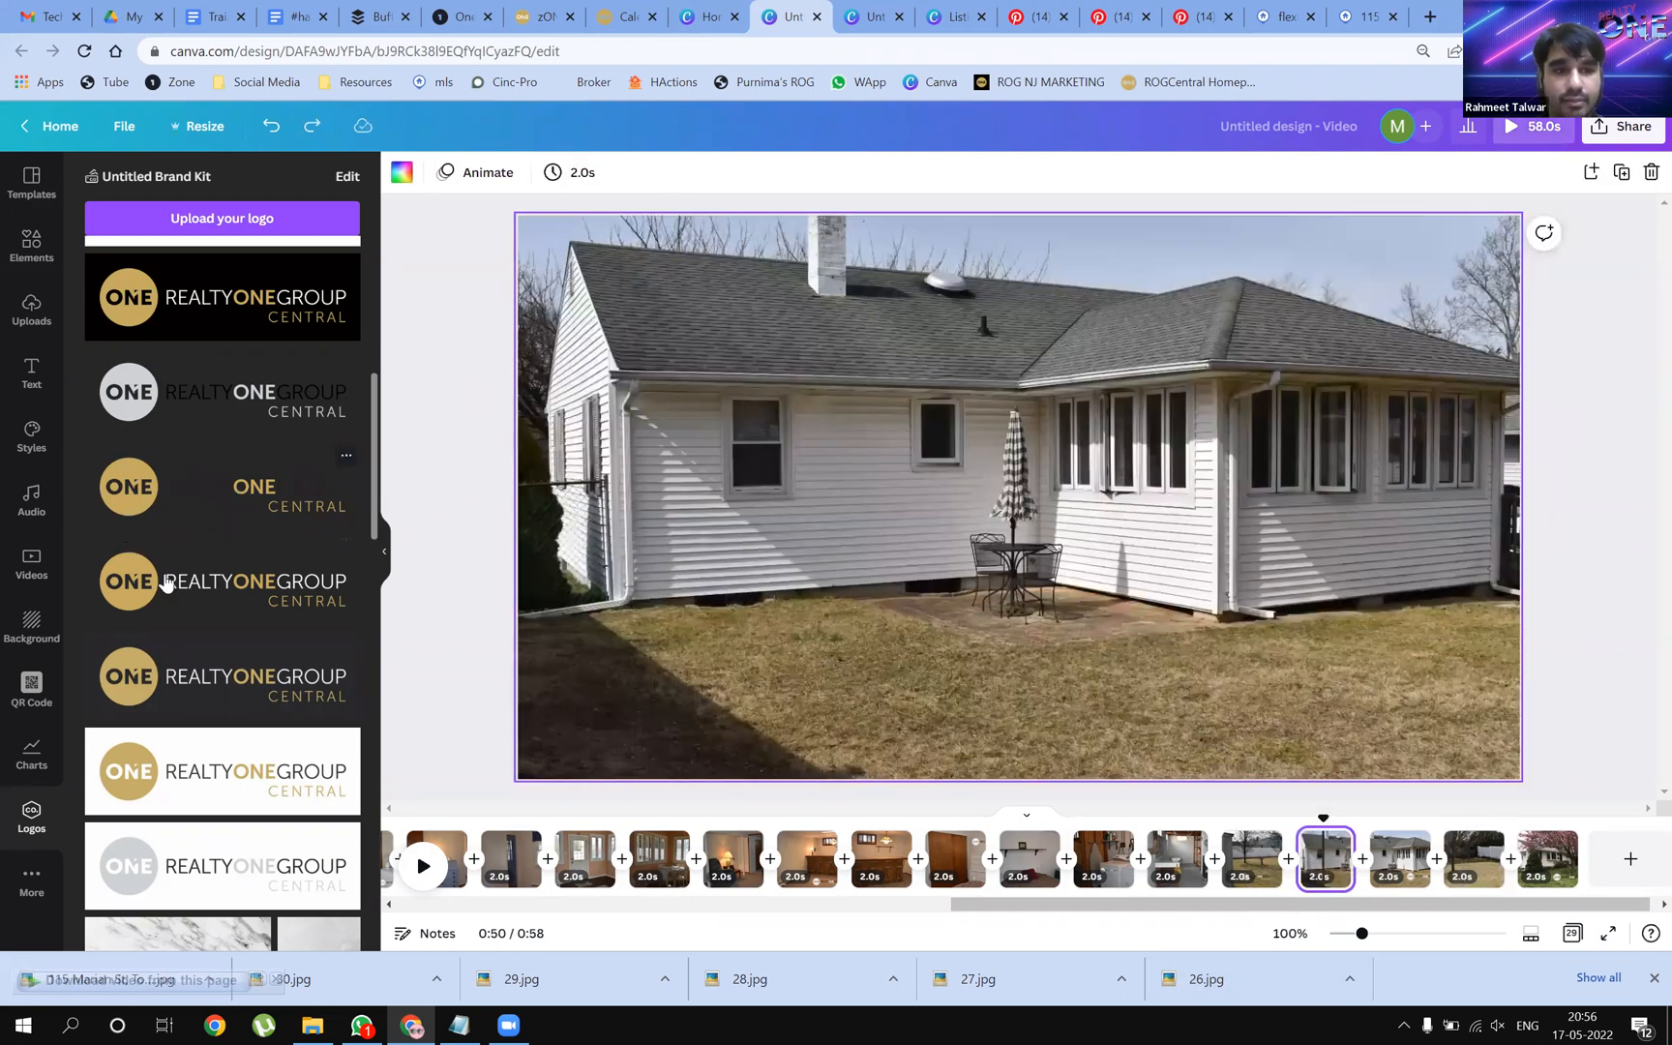
# Add a logo to page 26 and settle it on the roof
pyautogui.moveTo(163, 581); pyautogui.dragTo(860, 345)
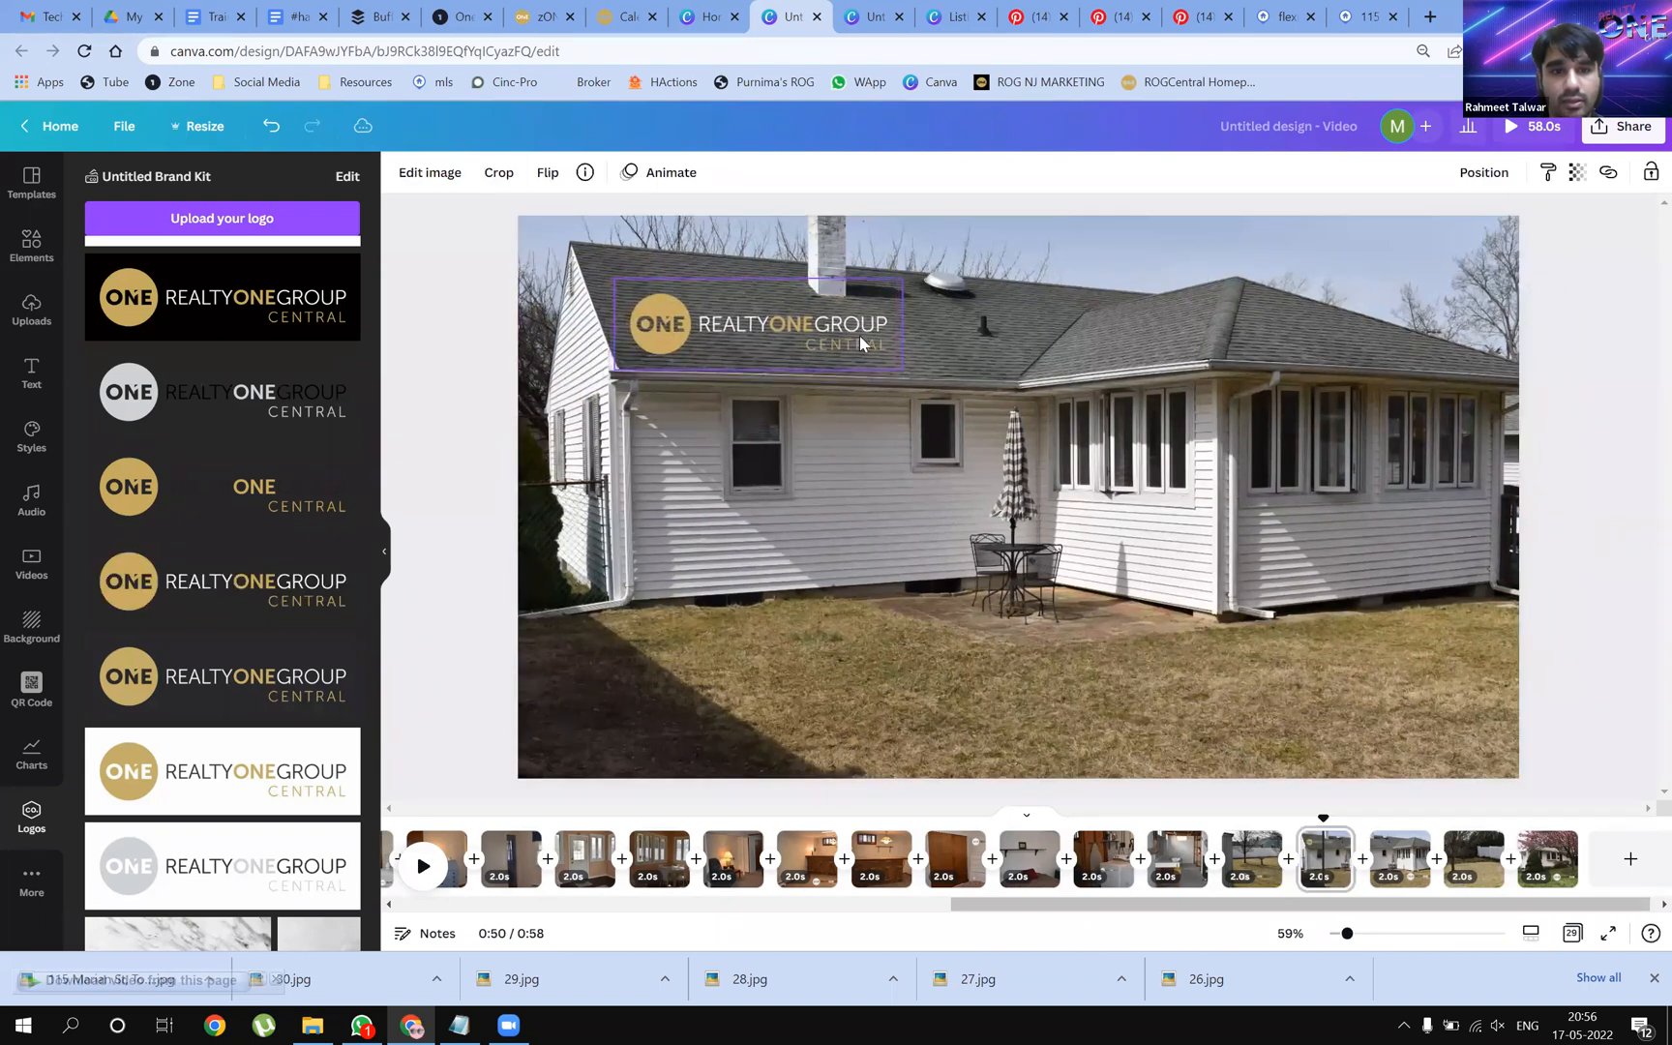
pyautogui.moveTo(831, 348); pyautogui.dragTo(833, 349)
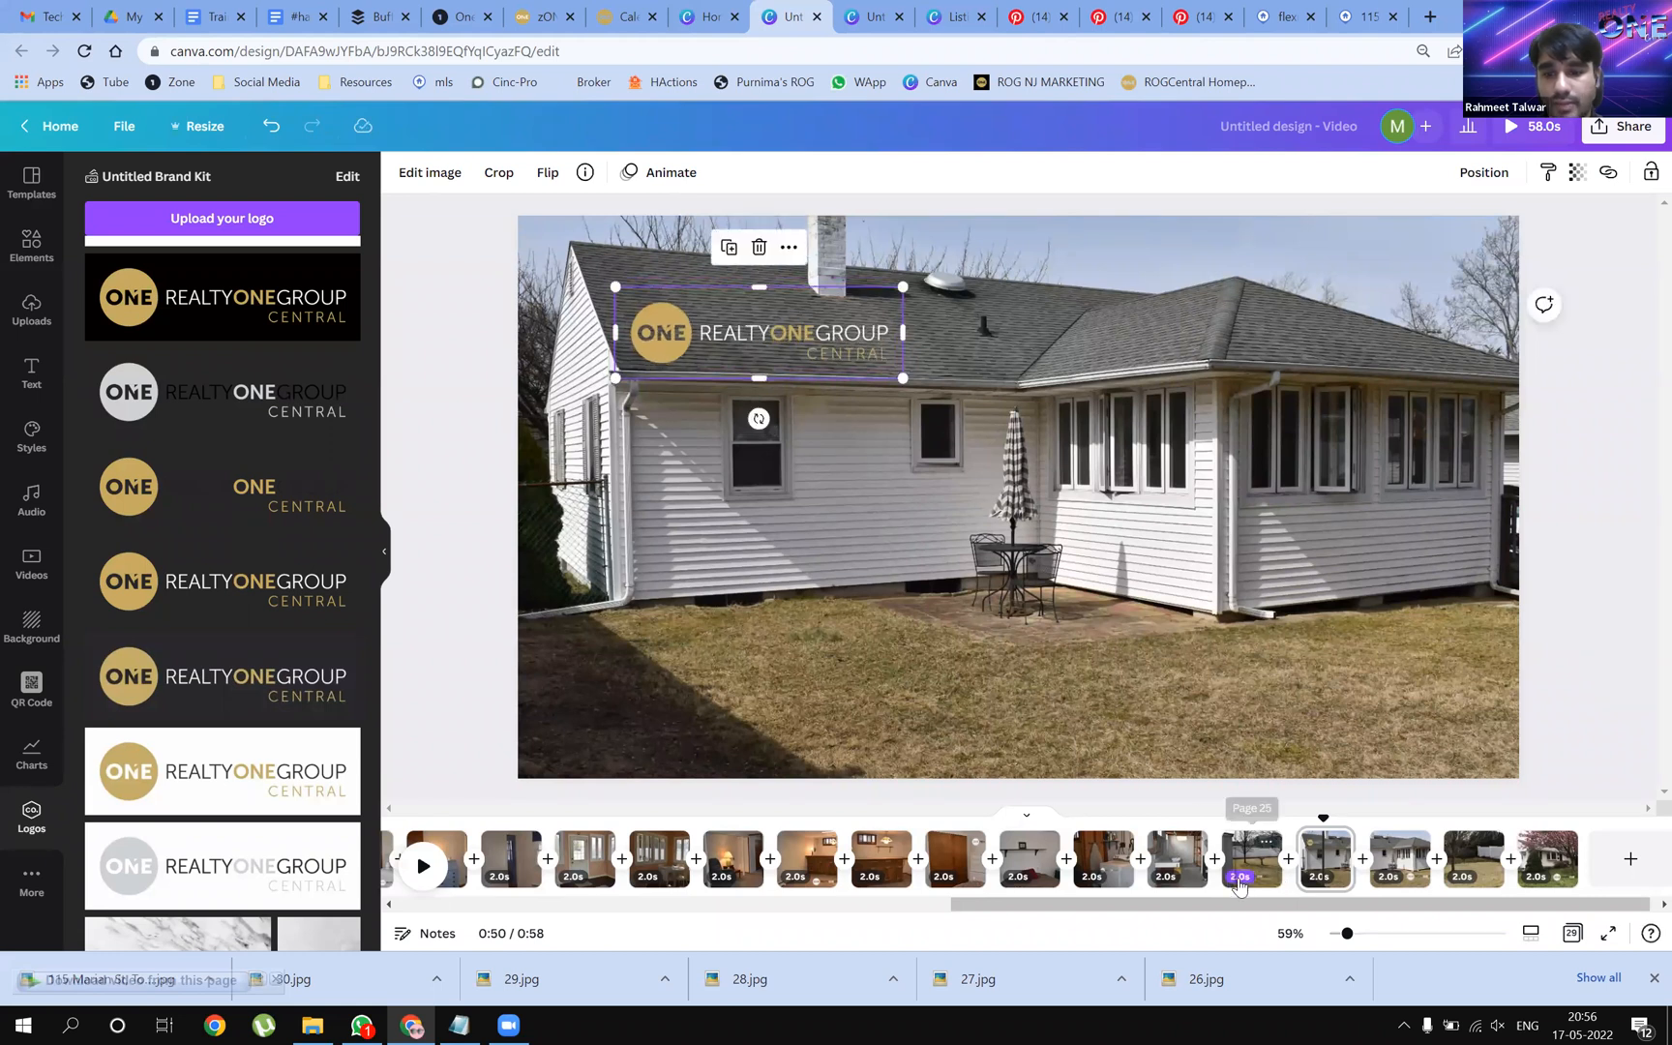
pyautogui.click(1176, 858)
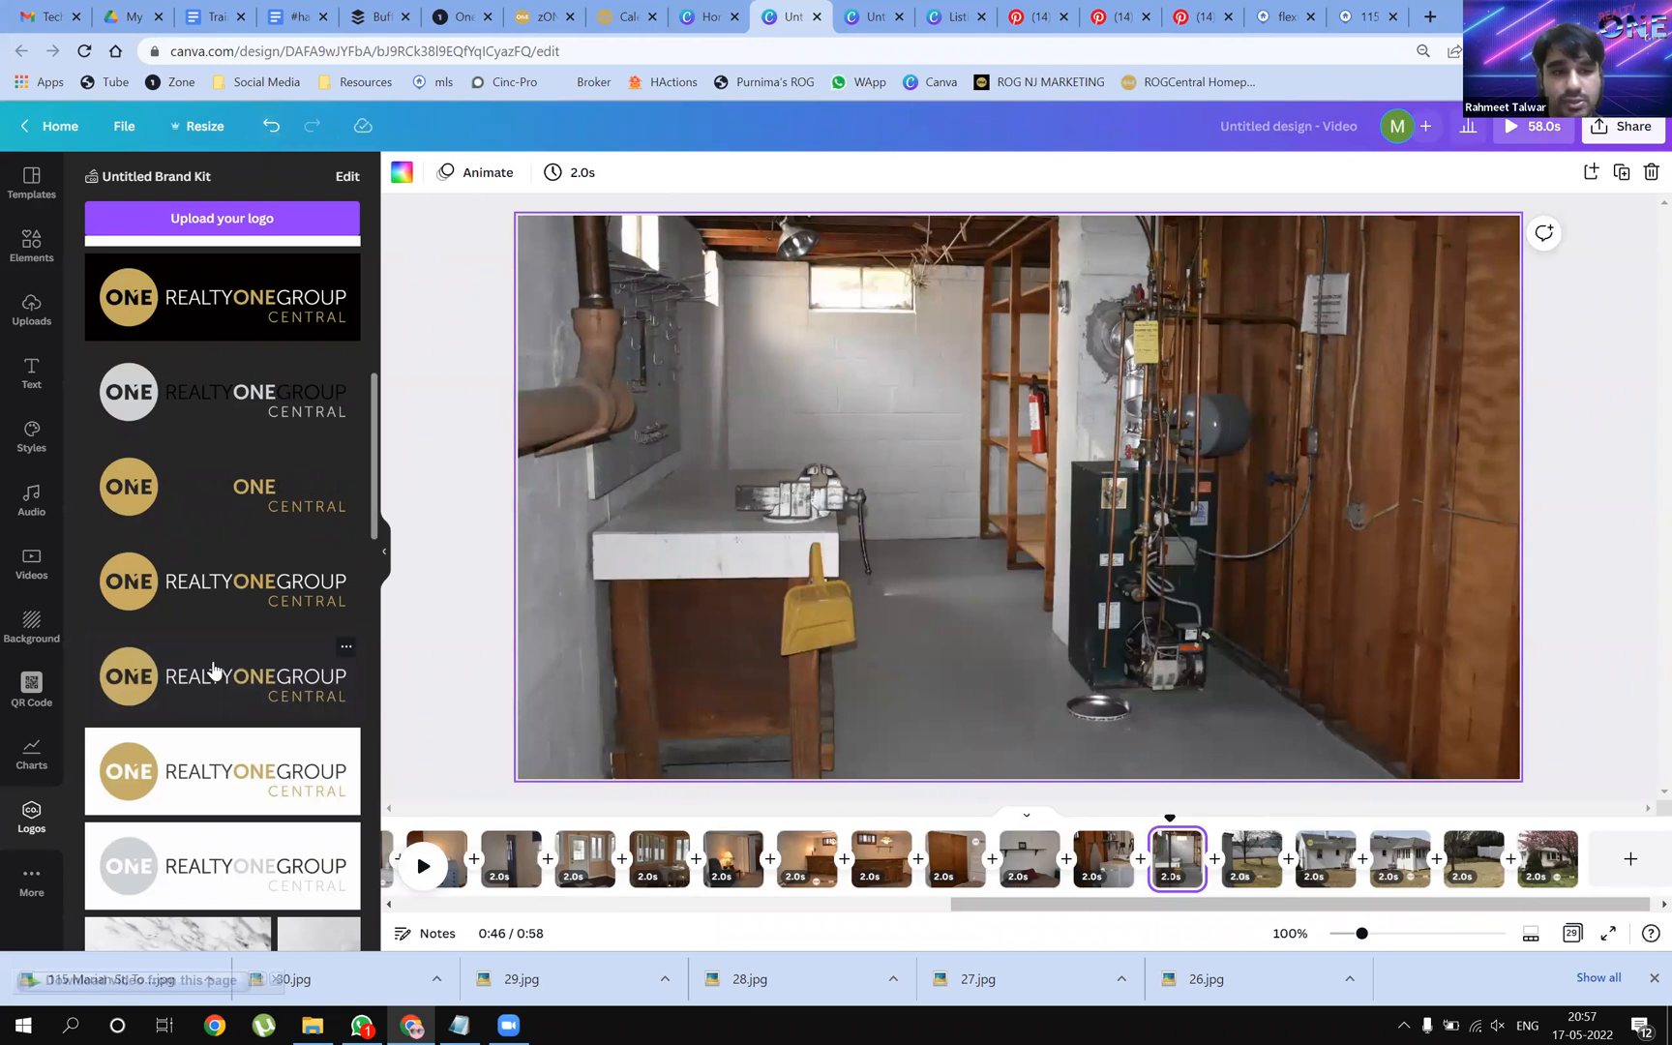
# Add the gold logo to the basement page, shrunk and placed near the bottom
pyautogui.moveTo(141, 487); pyautogui.dragTo(711, 388)
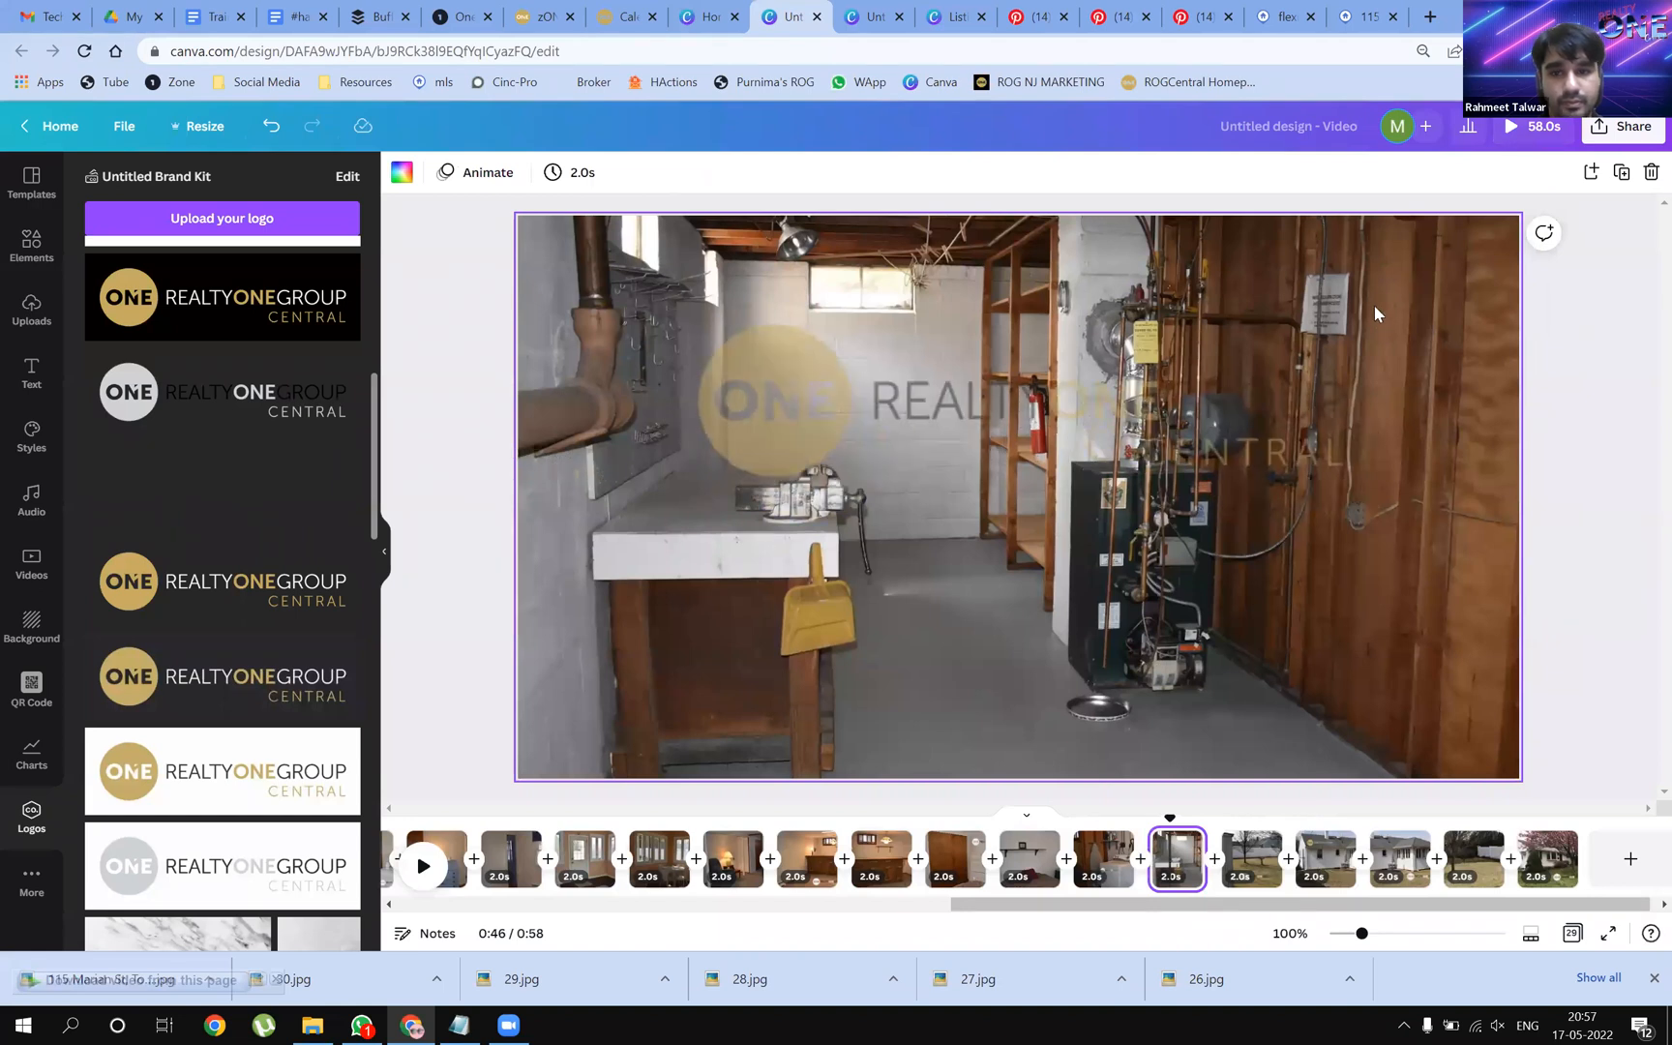
pyautogui.moveTo(1379, 295); pyautogui.dragTo(924, 373)
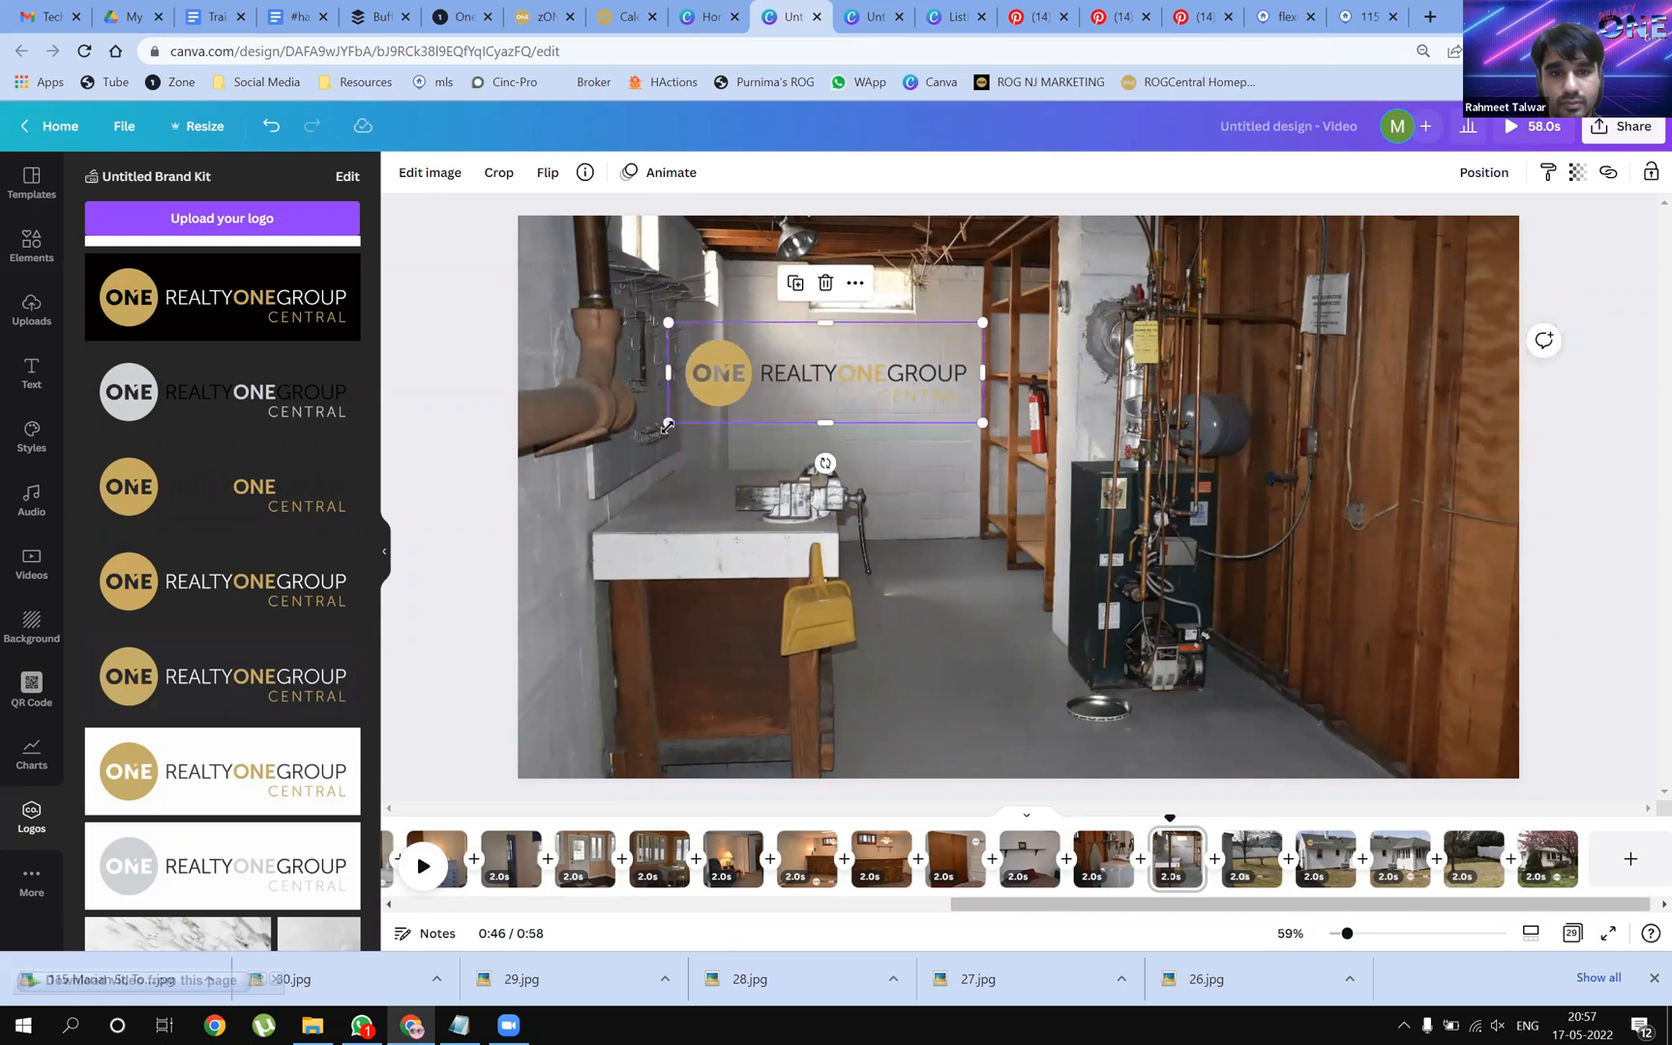
pyautogui.moveTo(667, 427); pyautogui.dragTo(716, 410)
pyautogui.moveTo(855, 369); pyautogui.dragTo(964, 729)
pyautogui.click(949, 602)
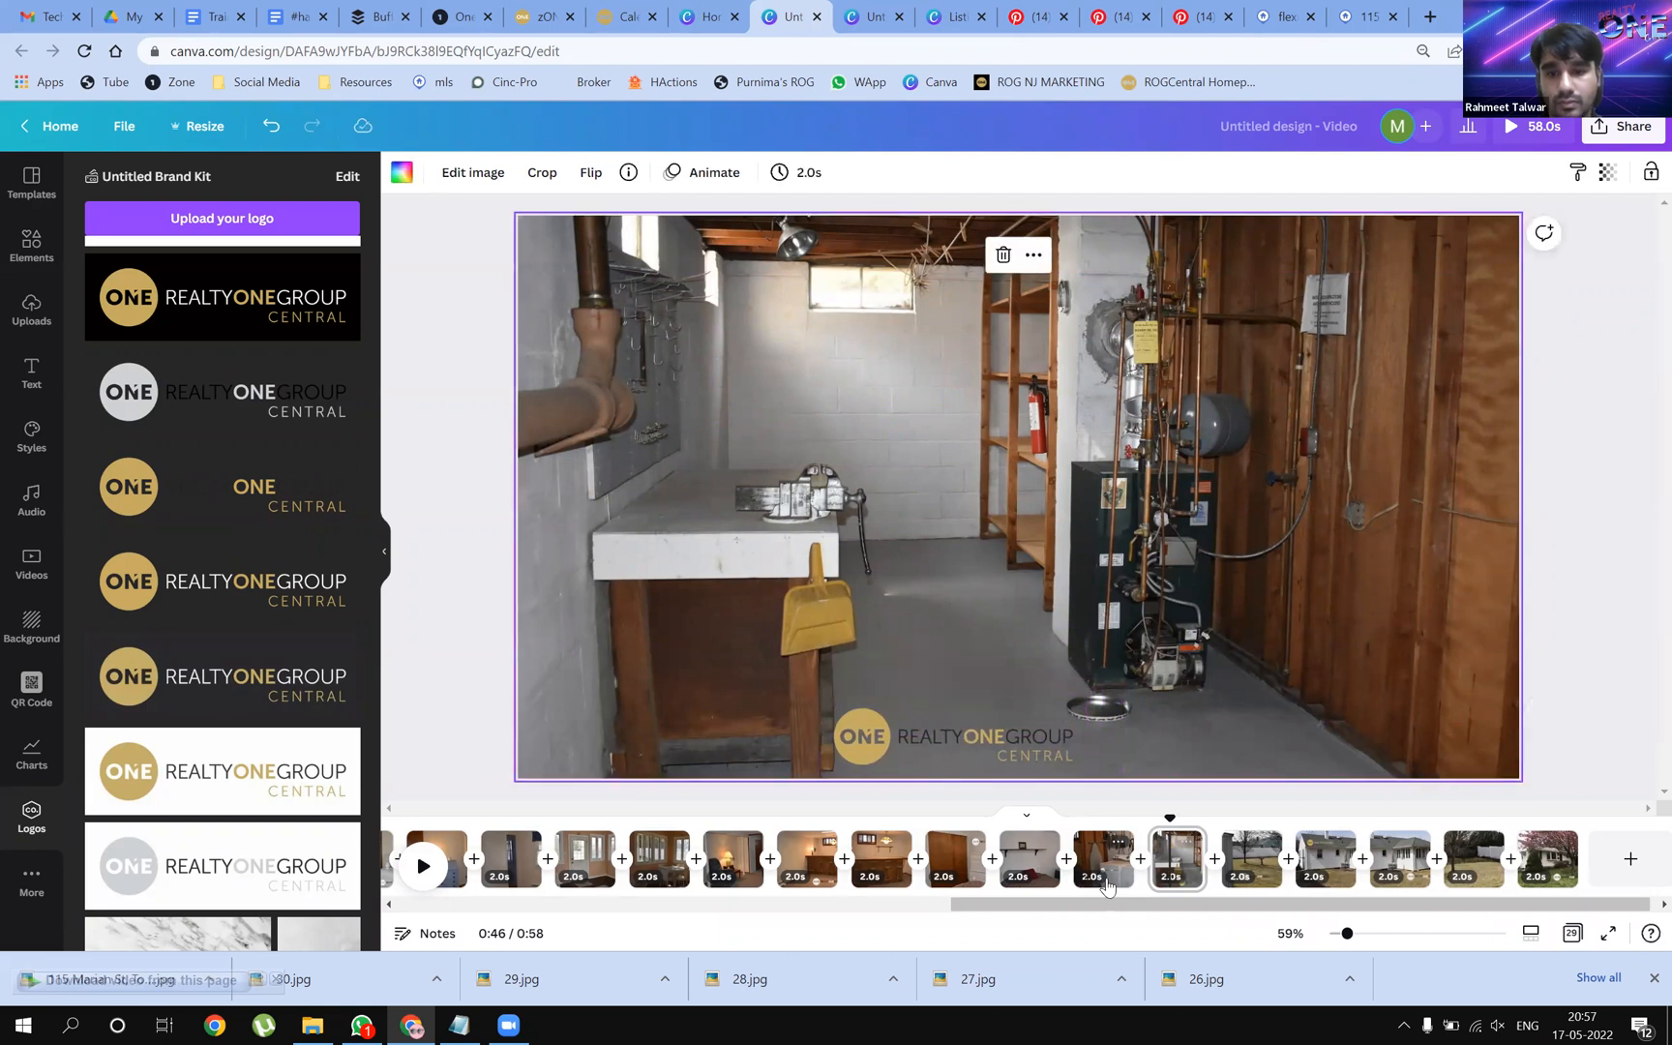
# Replace the bedroom page's white logo with the gold one, nudged slightly right
pyautogui.click(1026, 857)
pyautogui.click(1076, 432)
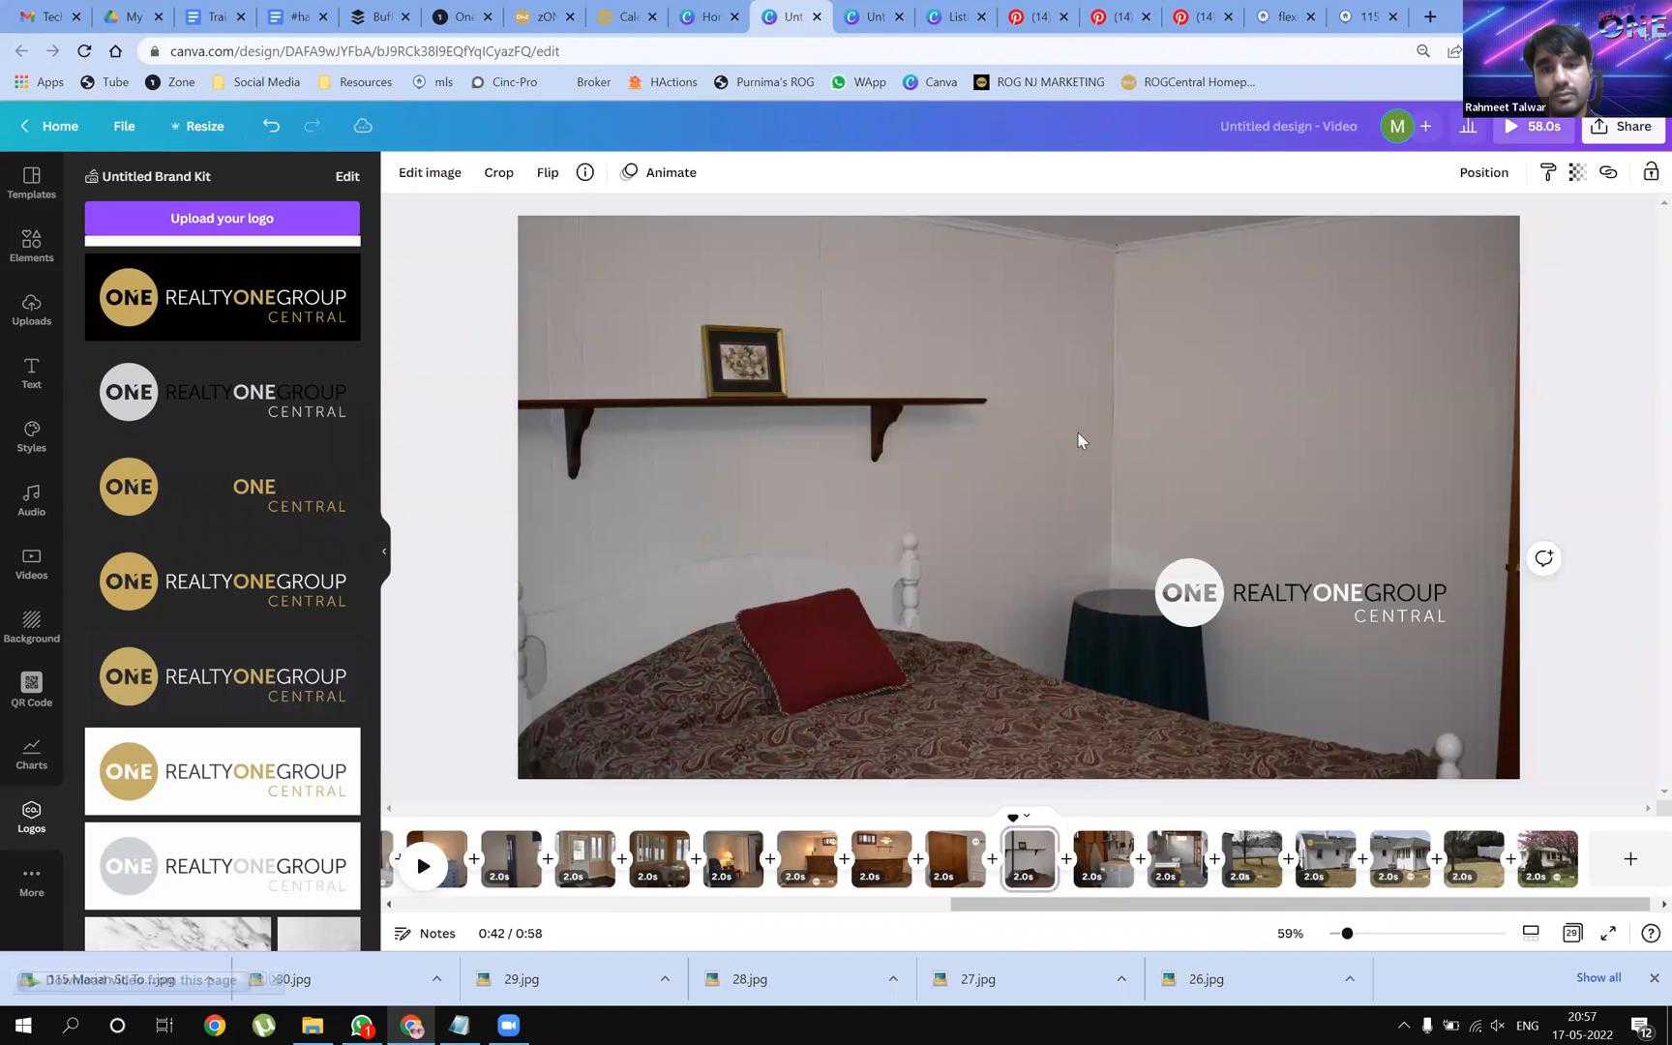
pyautogui.hotkey('ctrl', 'z')
pyautogui.moveTo(162, 488); pyautogui.dragTo(1192, 437)
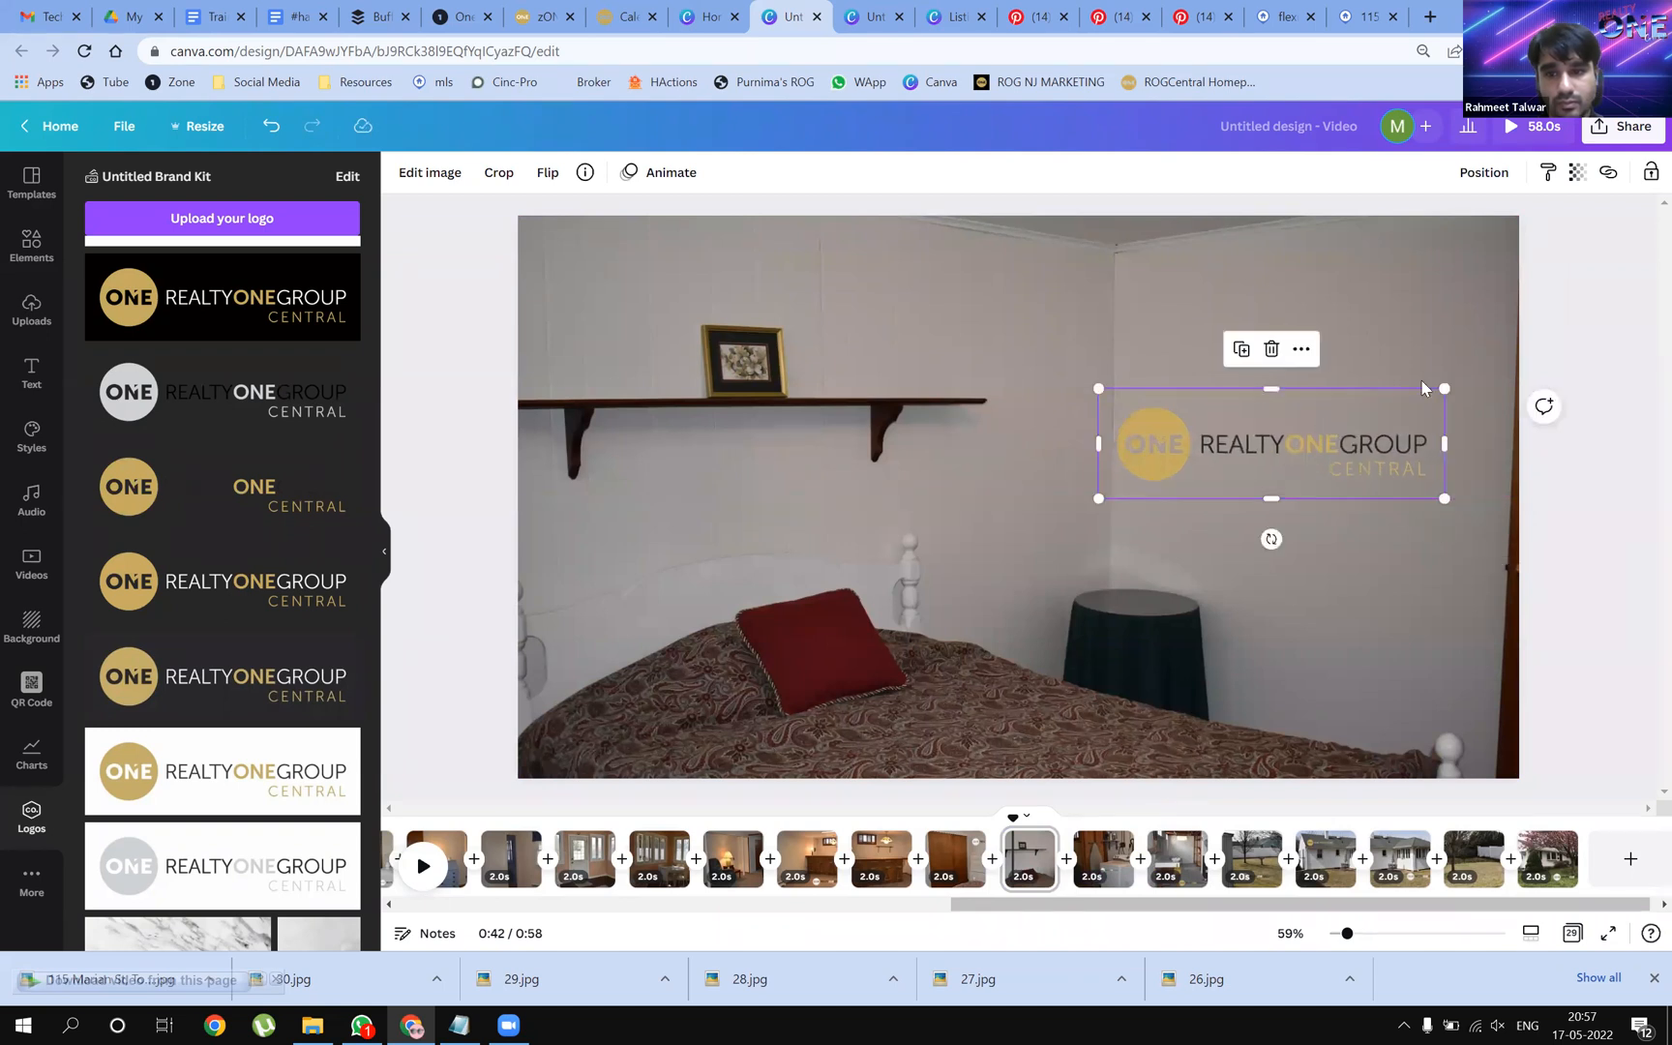
pyautogui.moveTo(1360, 444); pyautogui.dragTo(1378, 441)
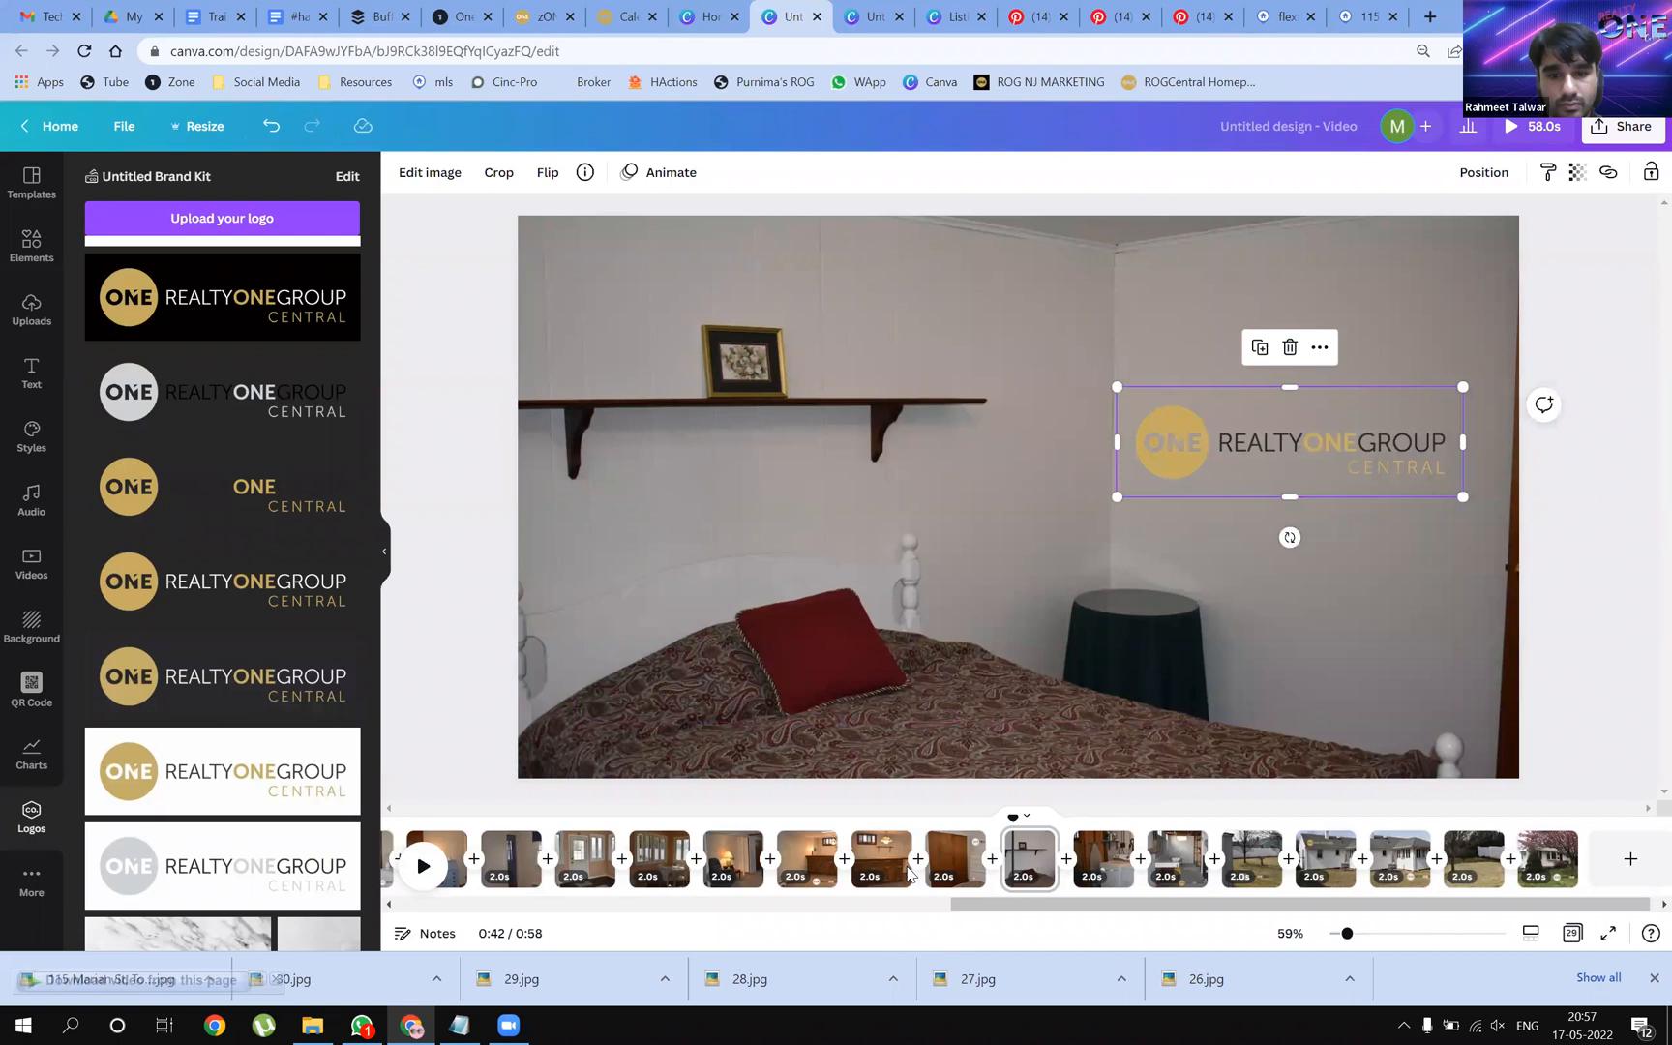
# Add gold logos near the basement bar window and on the living room page, slightly enlarged
pyautogui.click(864, 840)
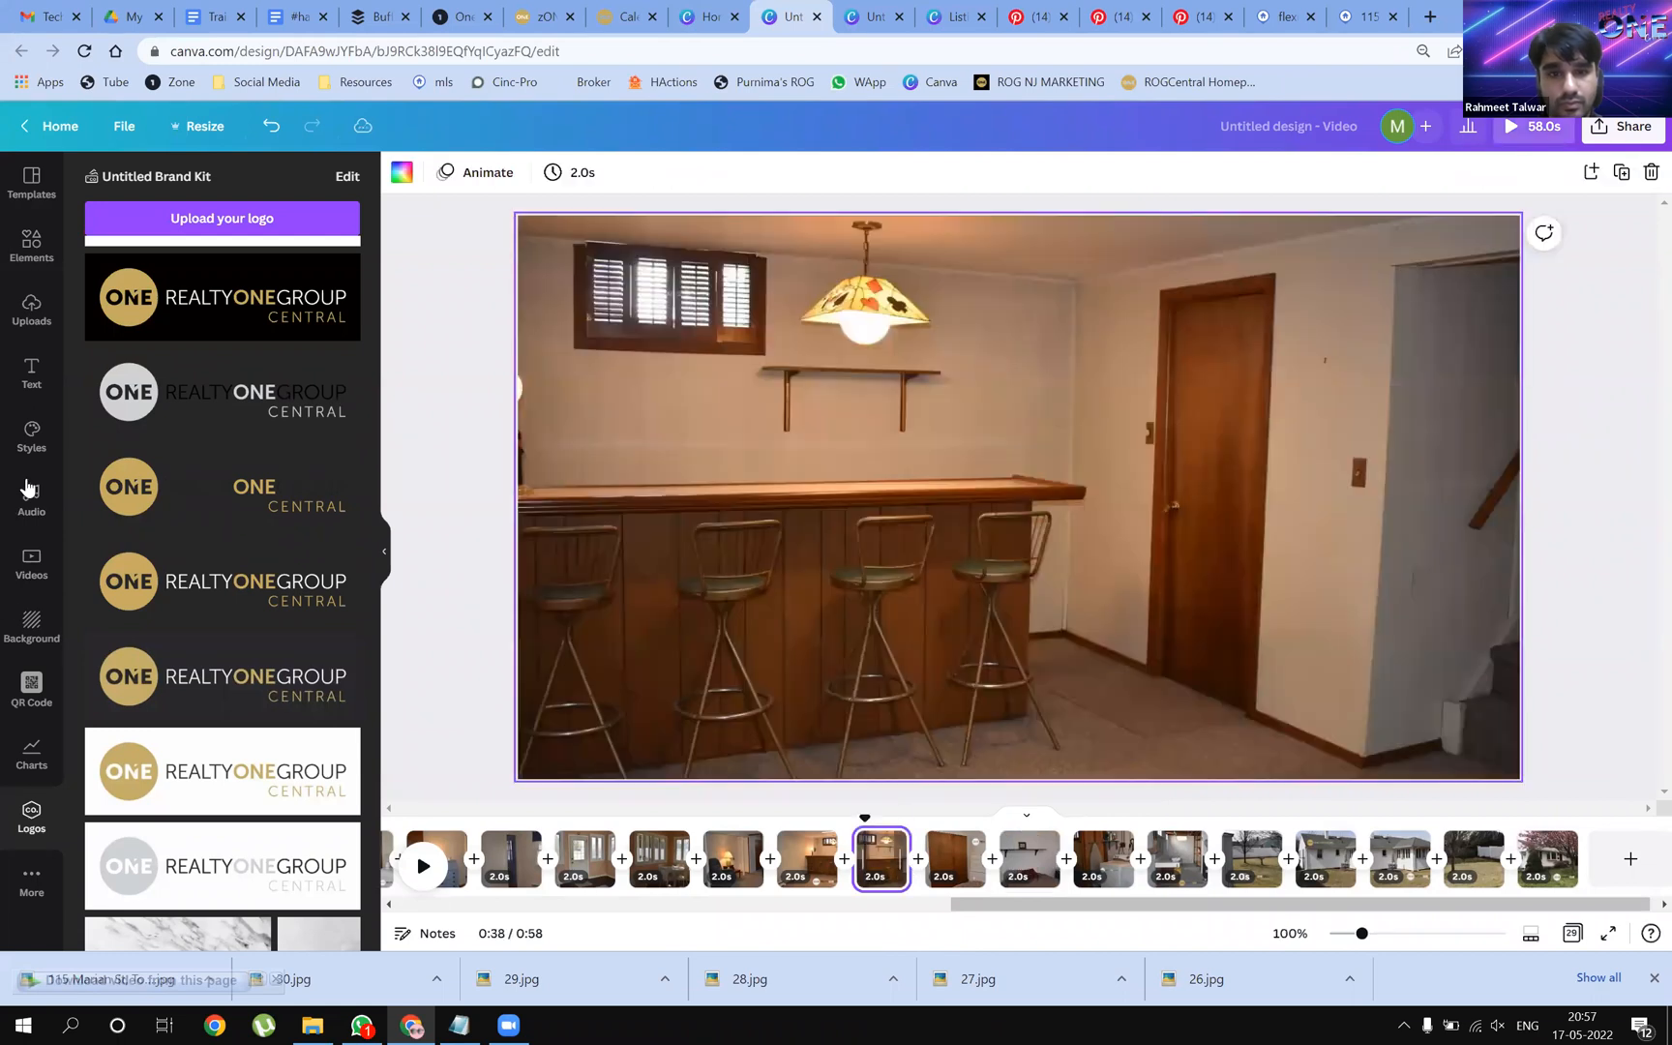
pyautogui.moveTo(527, 475); pyautogui.dragTo(688, 441)
pyautogui.moveTo(806, 410); pyautogui.dragTo(716, 429)
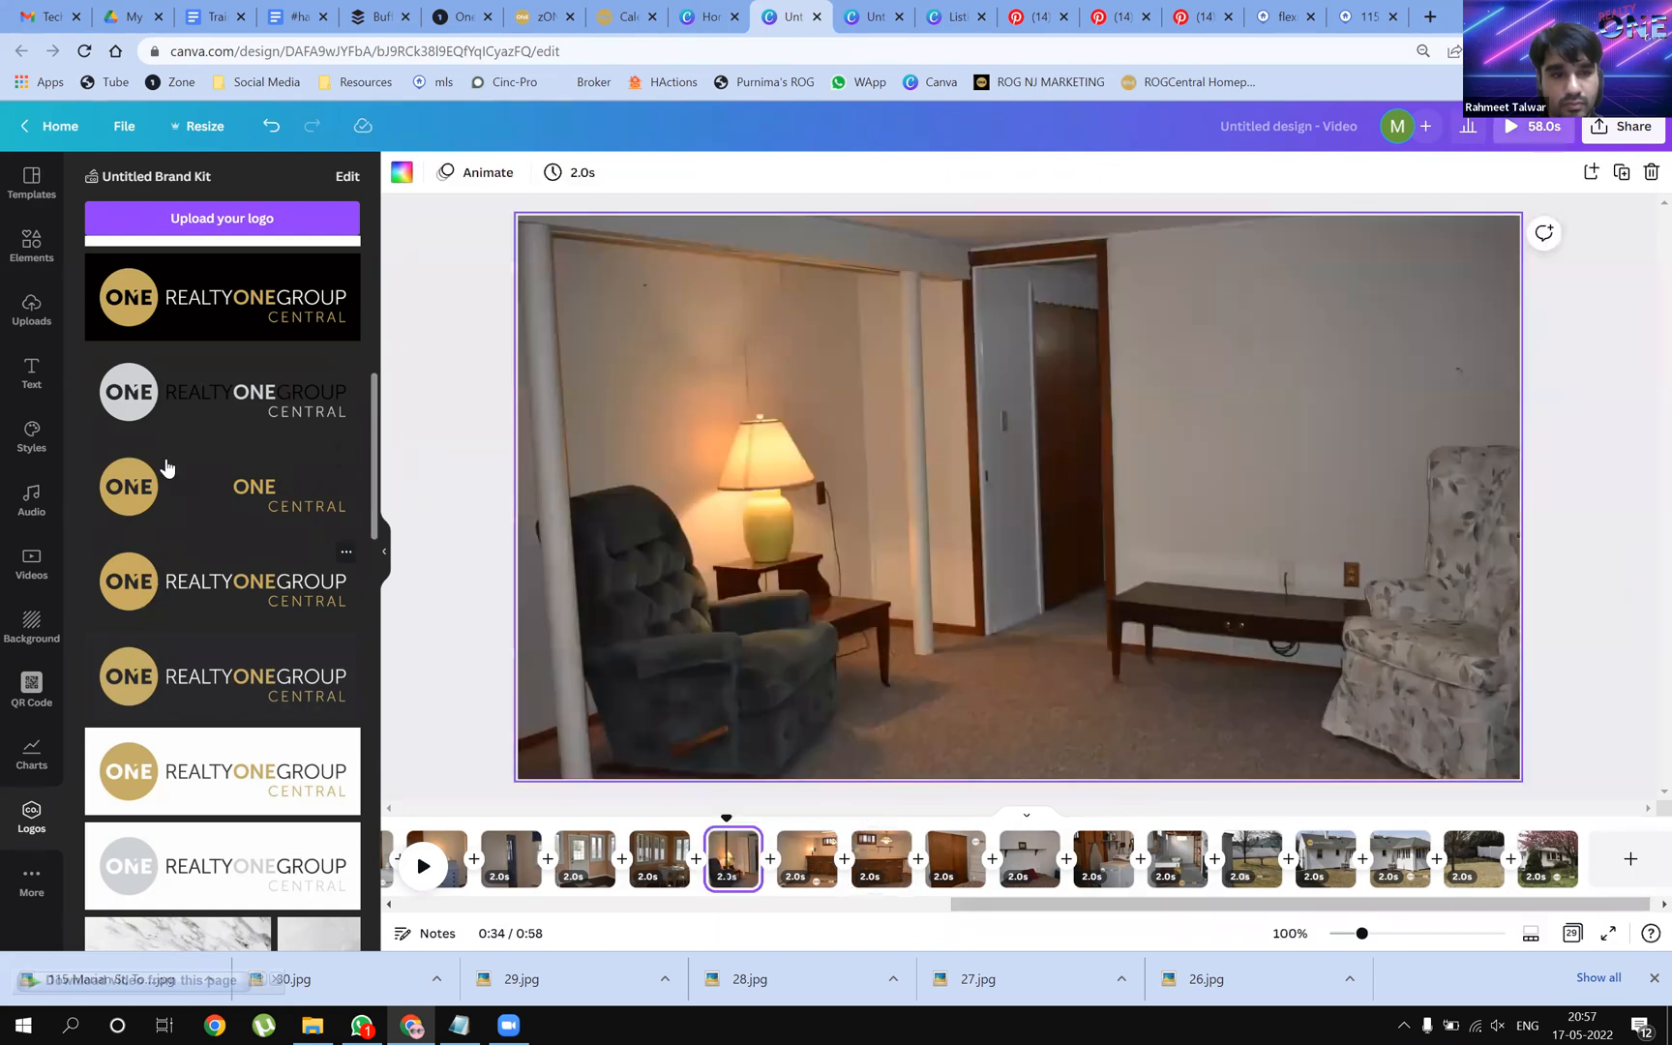
pyautogui.moveTo(132, 493); pyautogui.dragTo(1197, 371)
pyautogui.moveTo(1375, 419); pyautogui.dragTo(1462, 446)
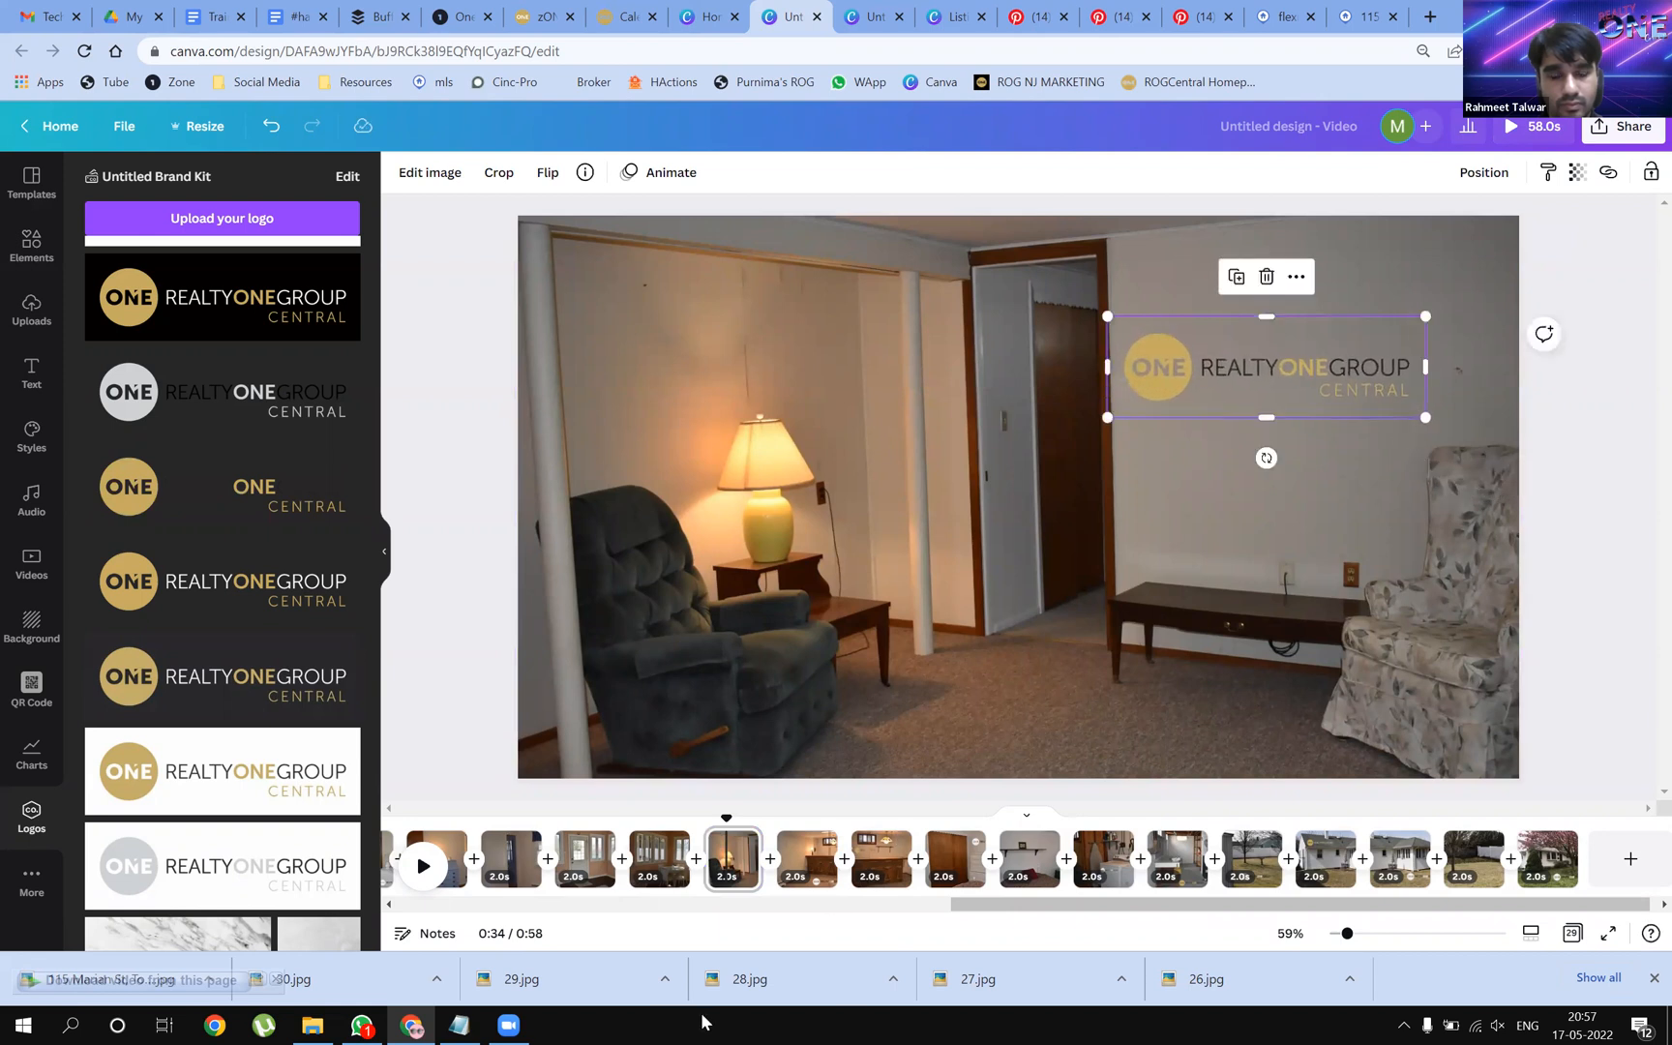
# Add the gold logo to the door room page
pyautogui.click(661, 857)
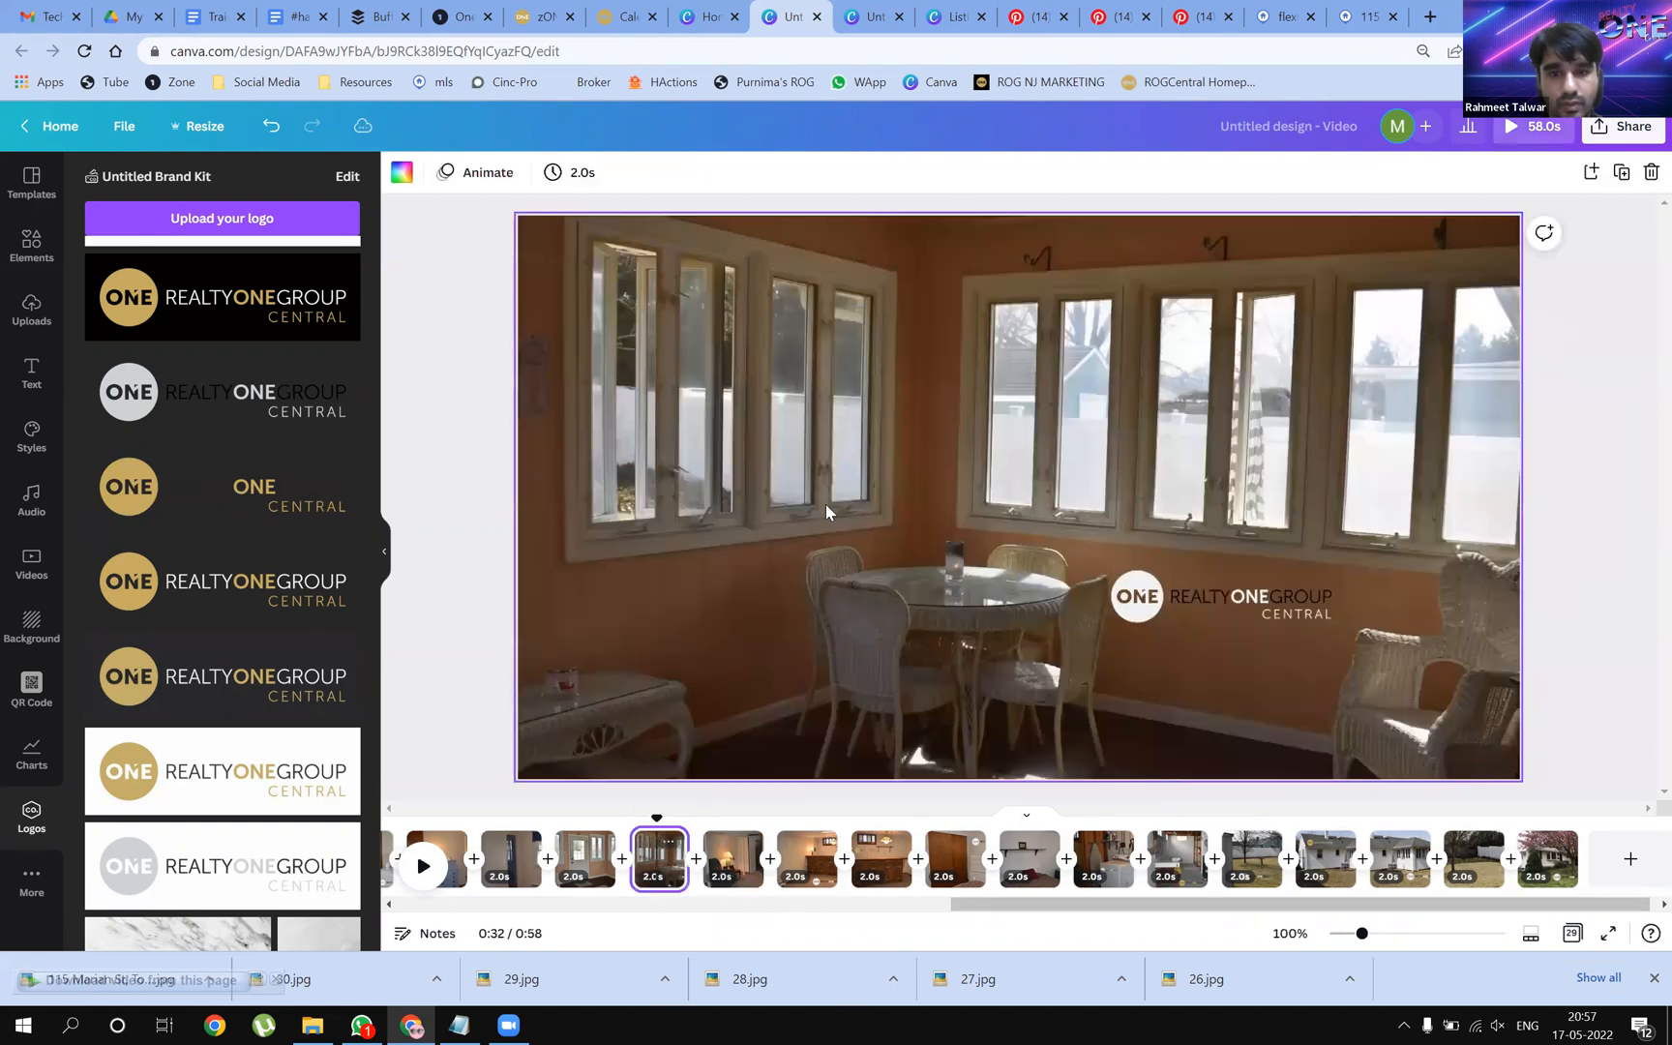
pyautogui.click(584, 858)
pyautogui.moveTo(155, 488); pyautogui.dragTo(915, 568)
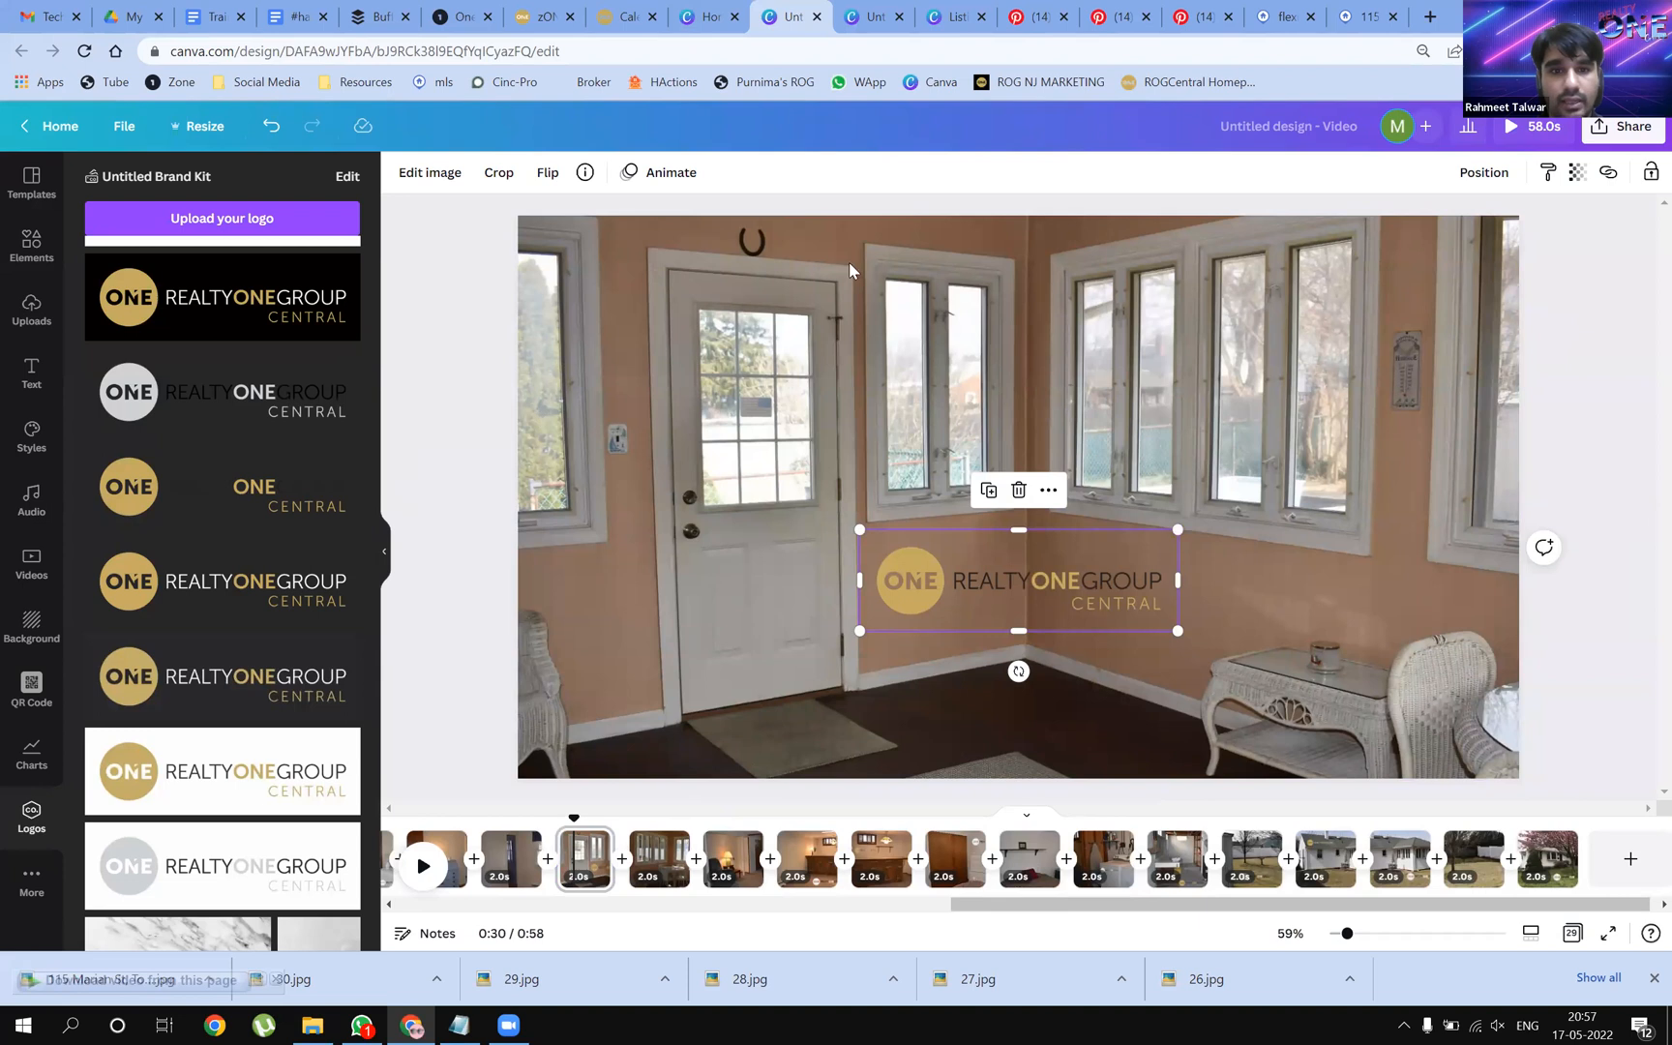
# Browse the logo's Edit image options
pyautogui.click(425, 175)
pyautogui.scroll(-4, 291, 774)
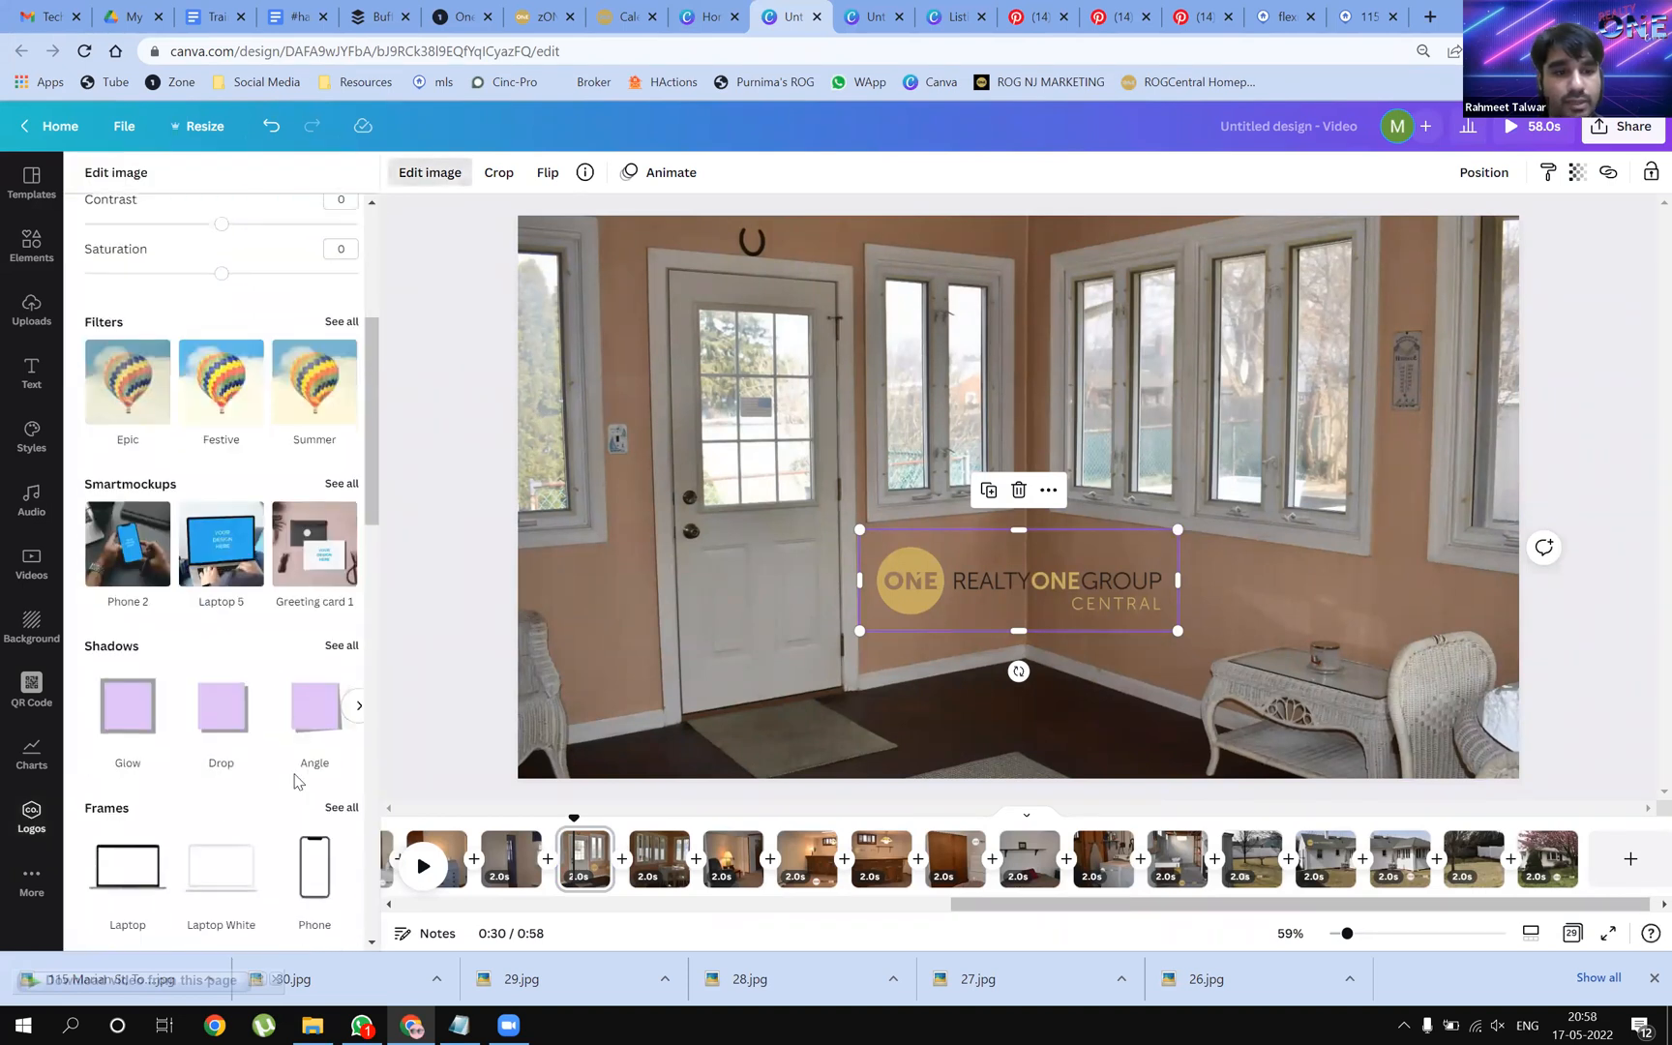
pyautogui.scroll(-2, 295, 780)
pyautogui.scroll(-3, 199, 678)
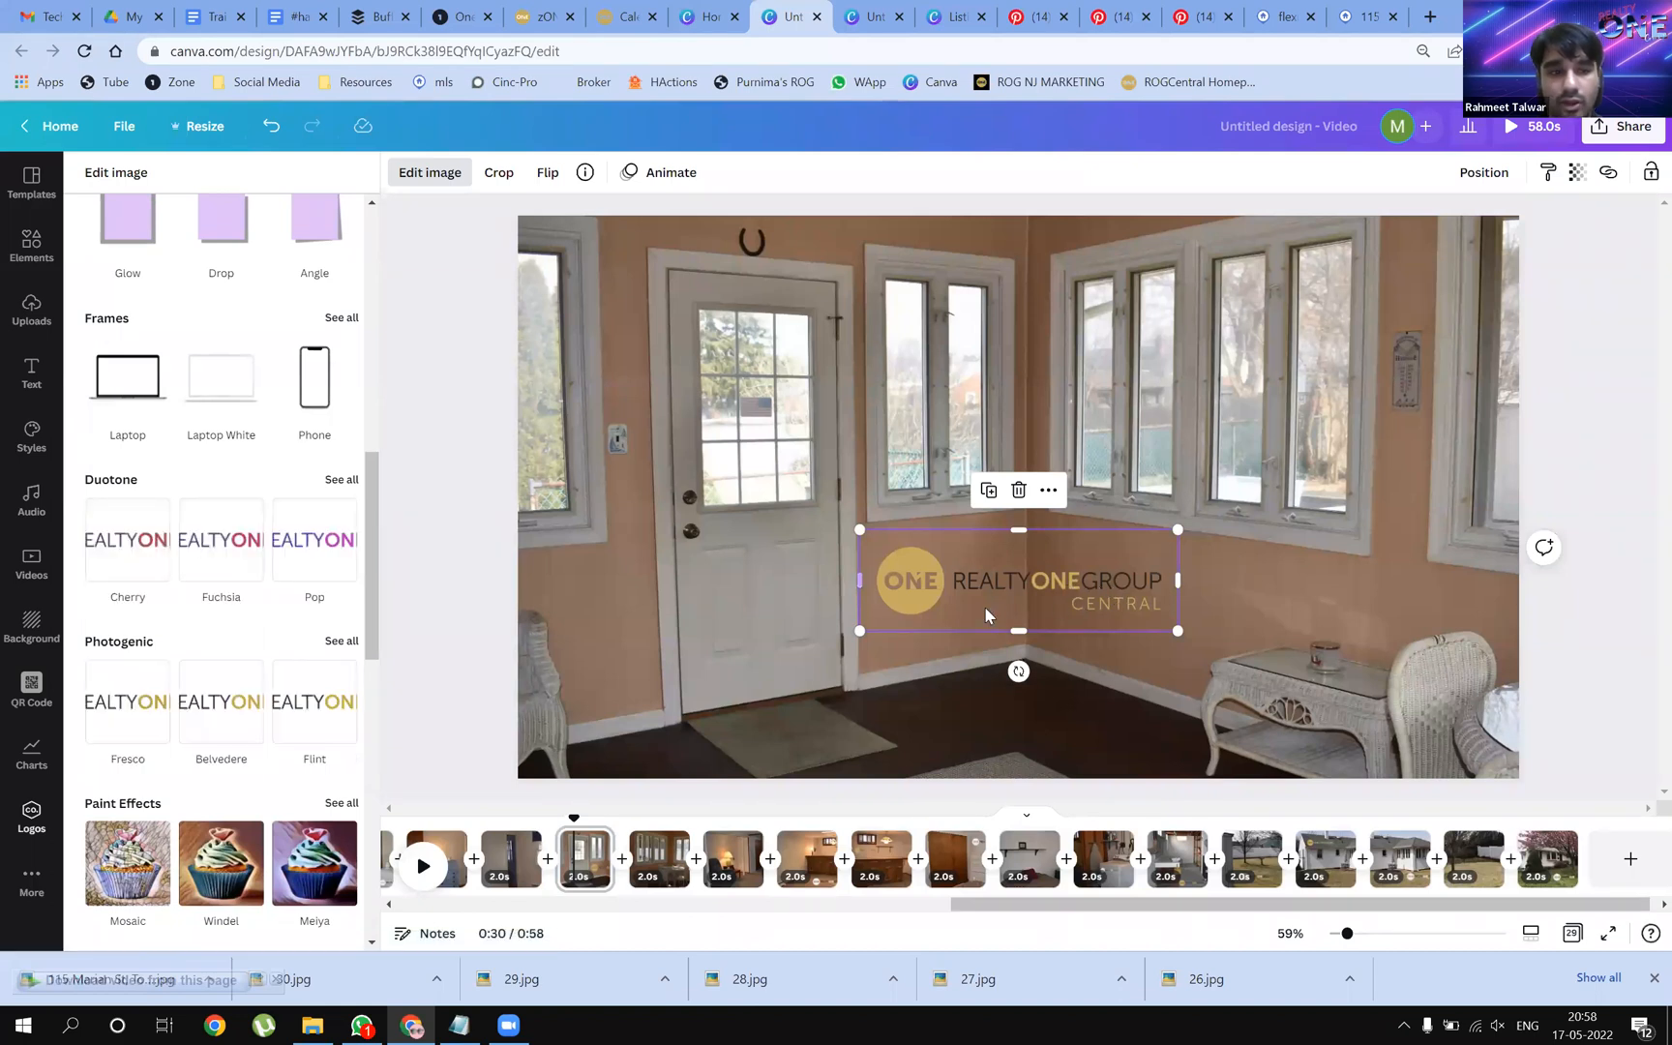
pyautogui.click(873, 350)
# Review the door-room photo's Edit image options, then go to the dining-room page
pyautogui.click(494, 683)
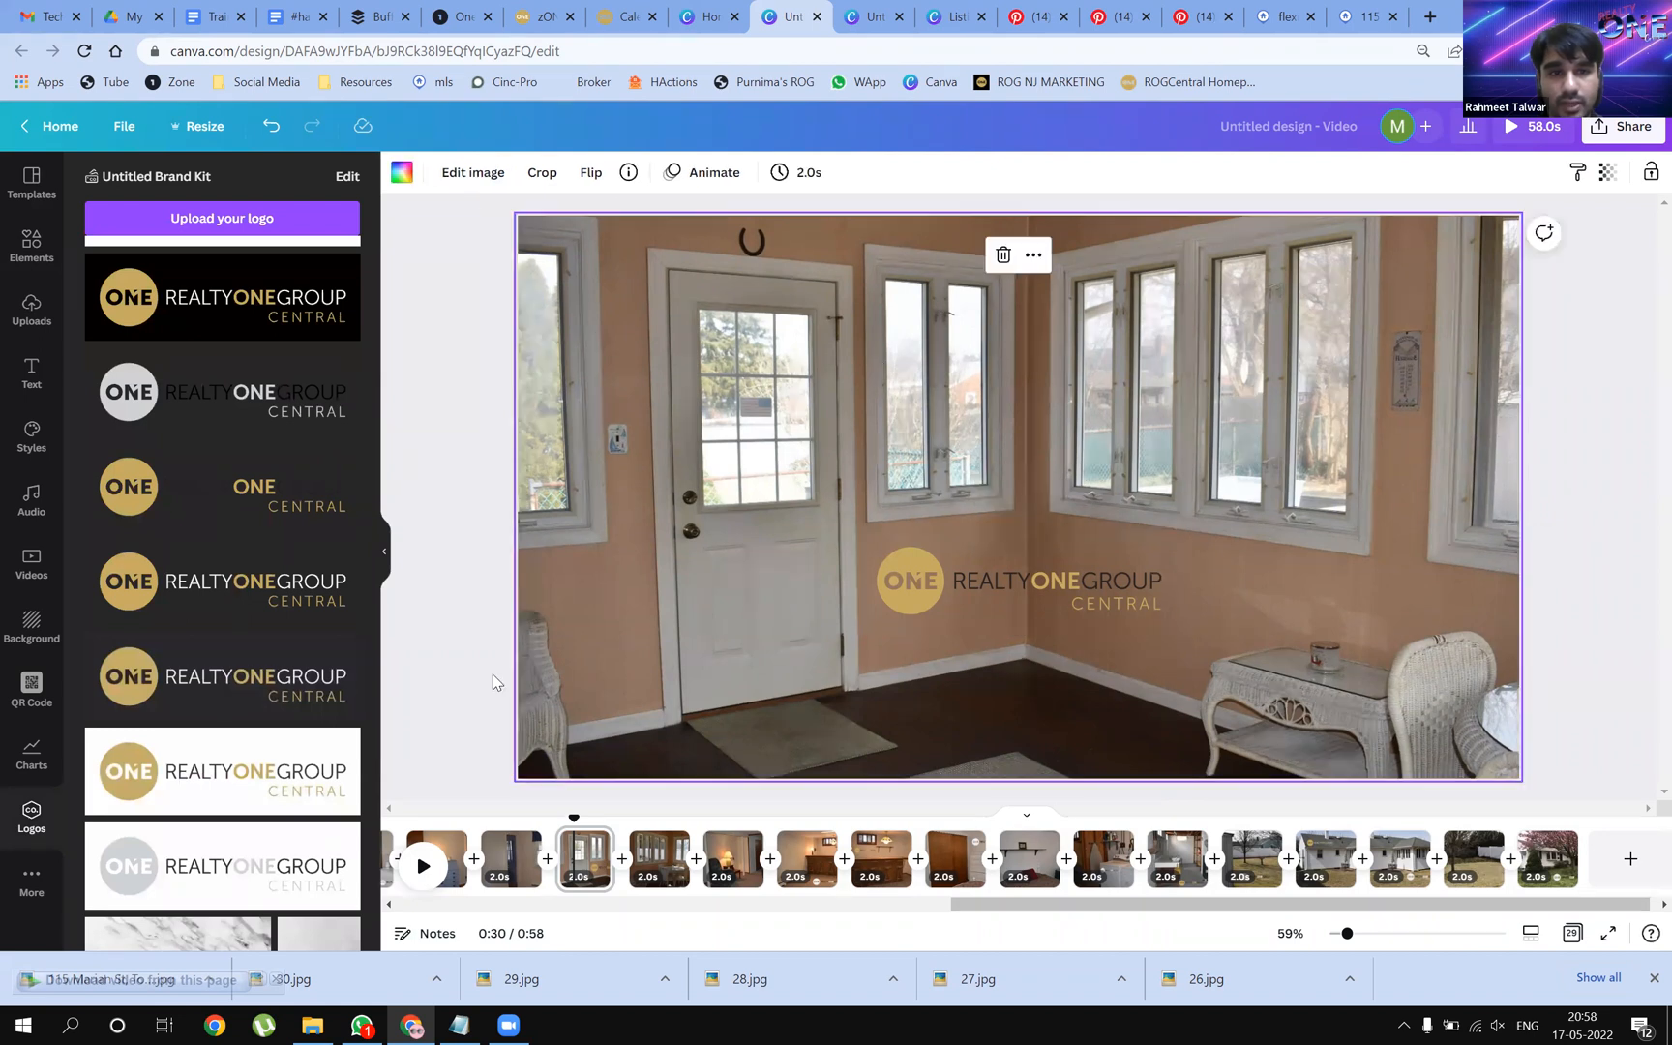
pyautogui.click(466, 175)
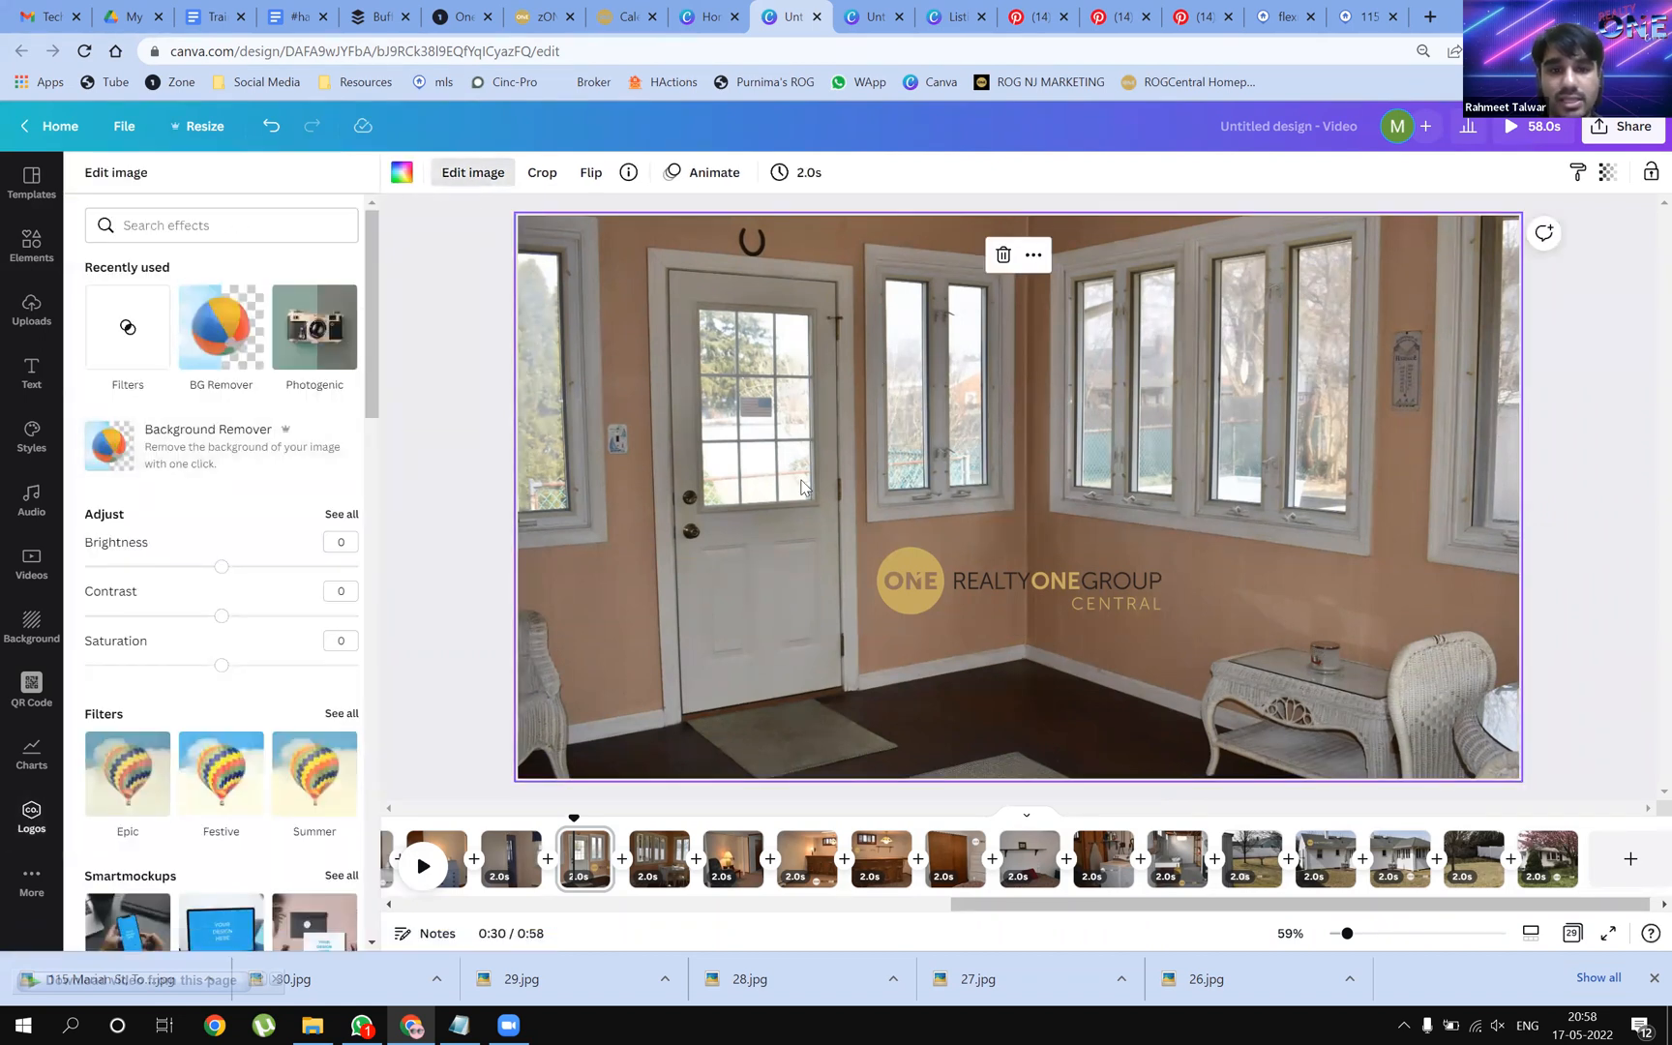
pyautogui.scroll(-3, 269, 815)
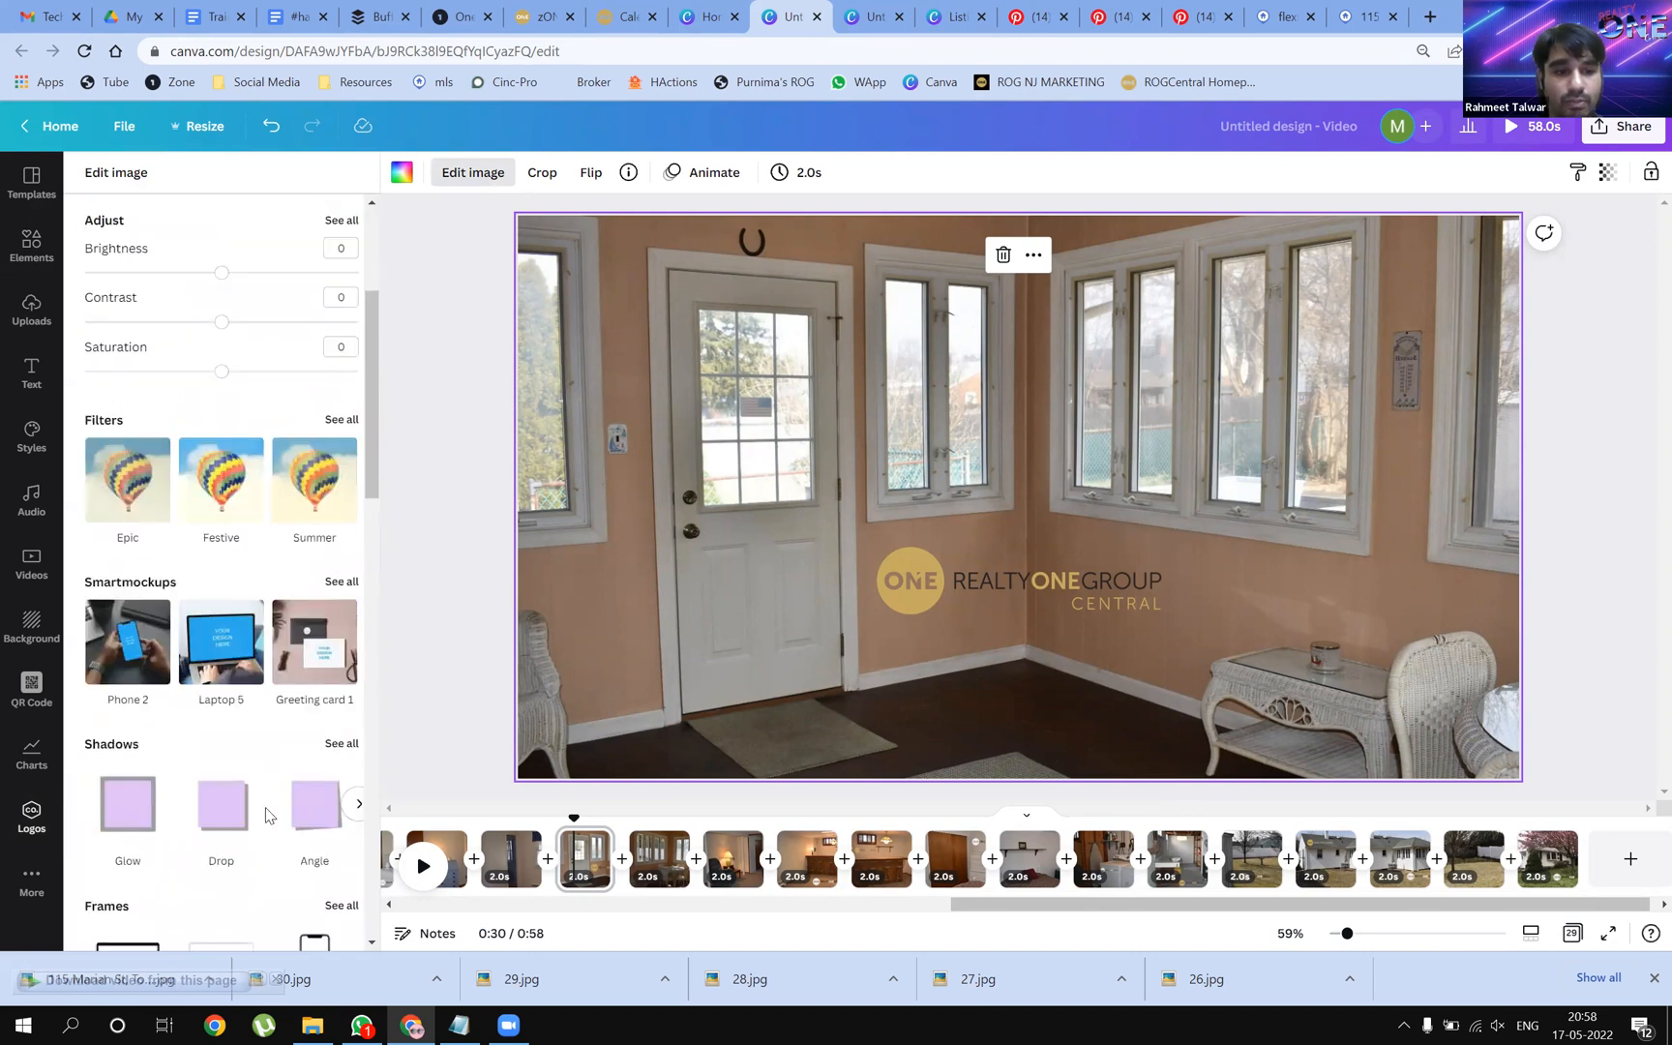
pyautogui.scroll(-2, 267, 813)
pyautogui.scroll(-1, 191, 735)
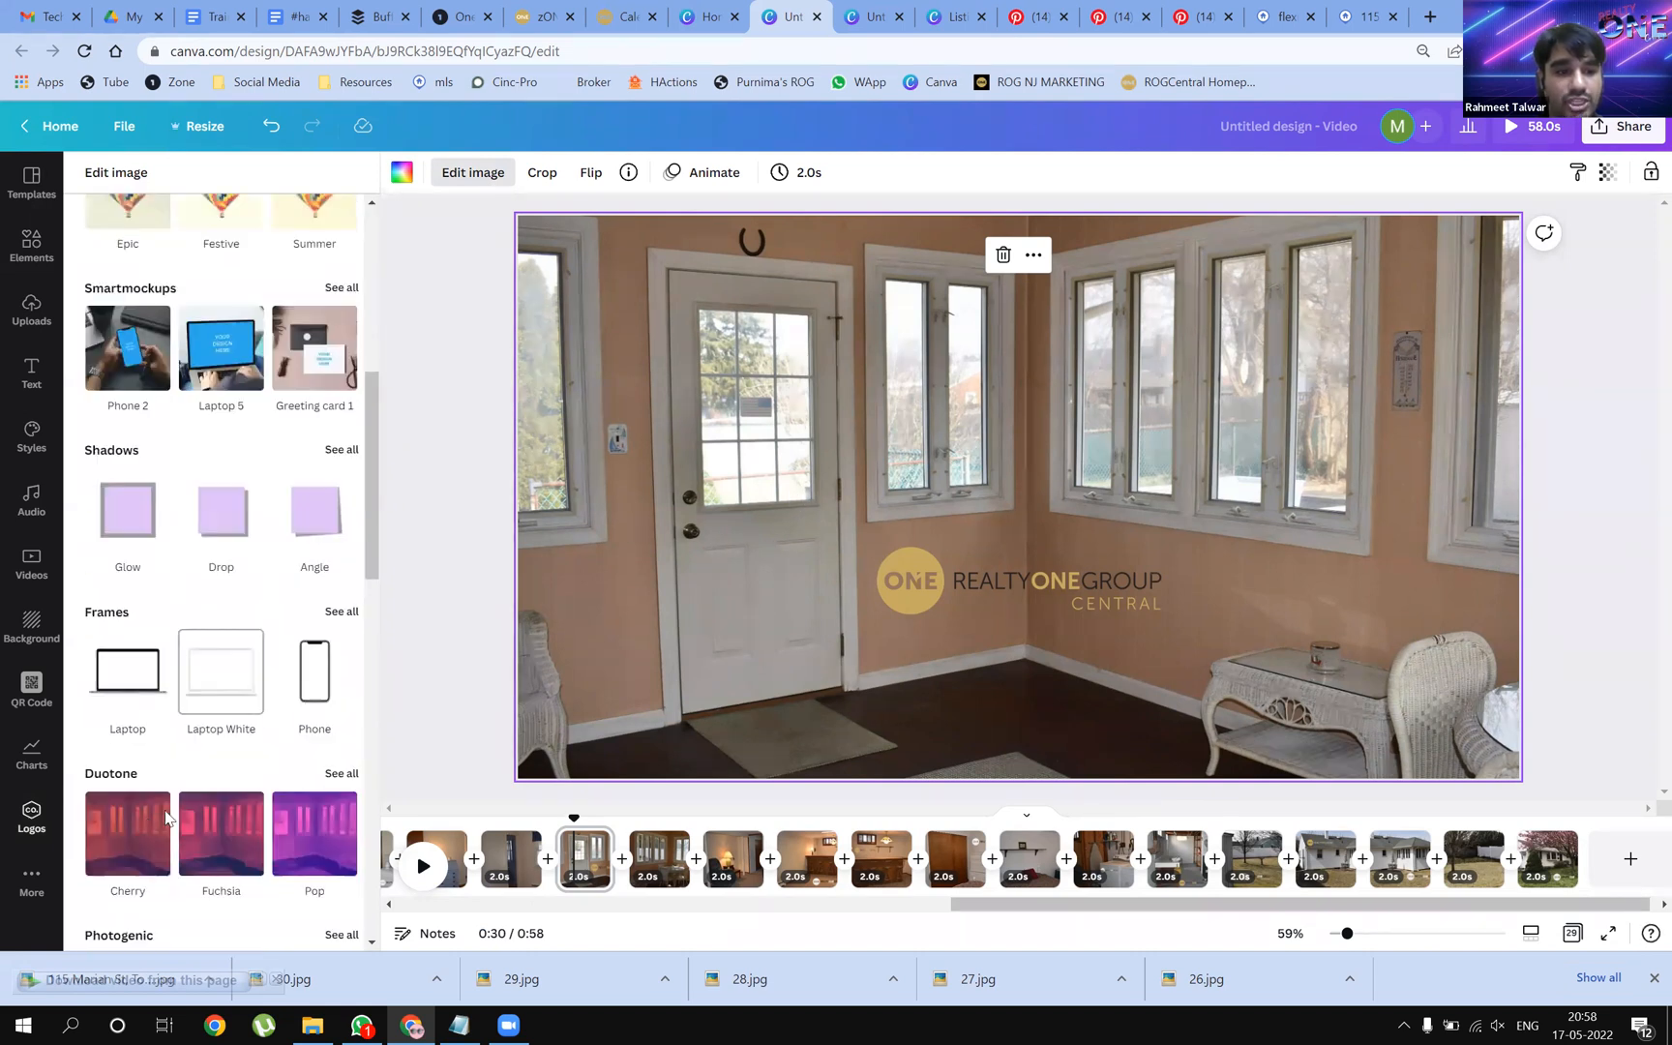
pyautogui.scroll(-4, 283, 873)
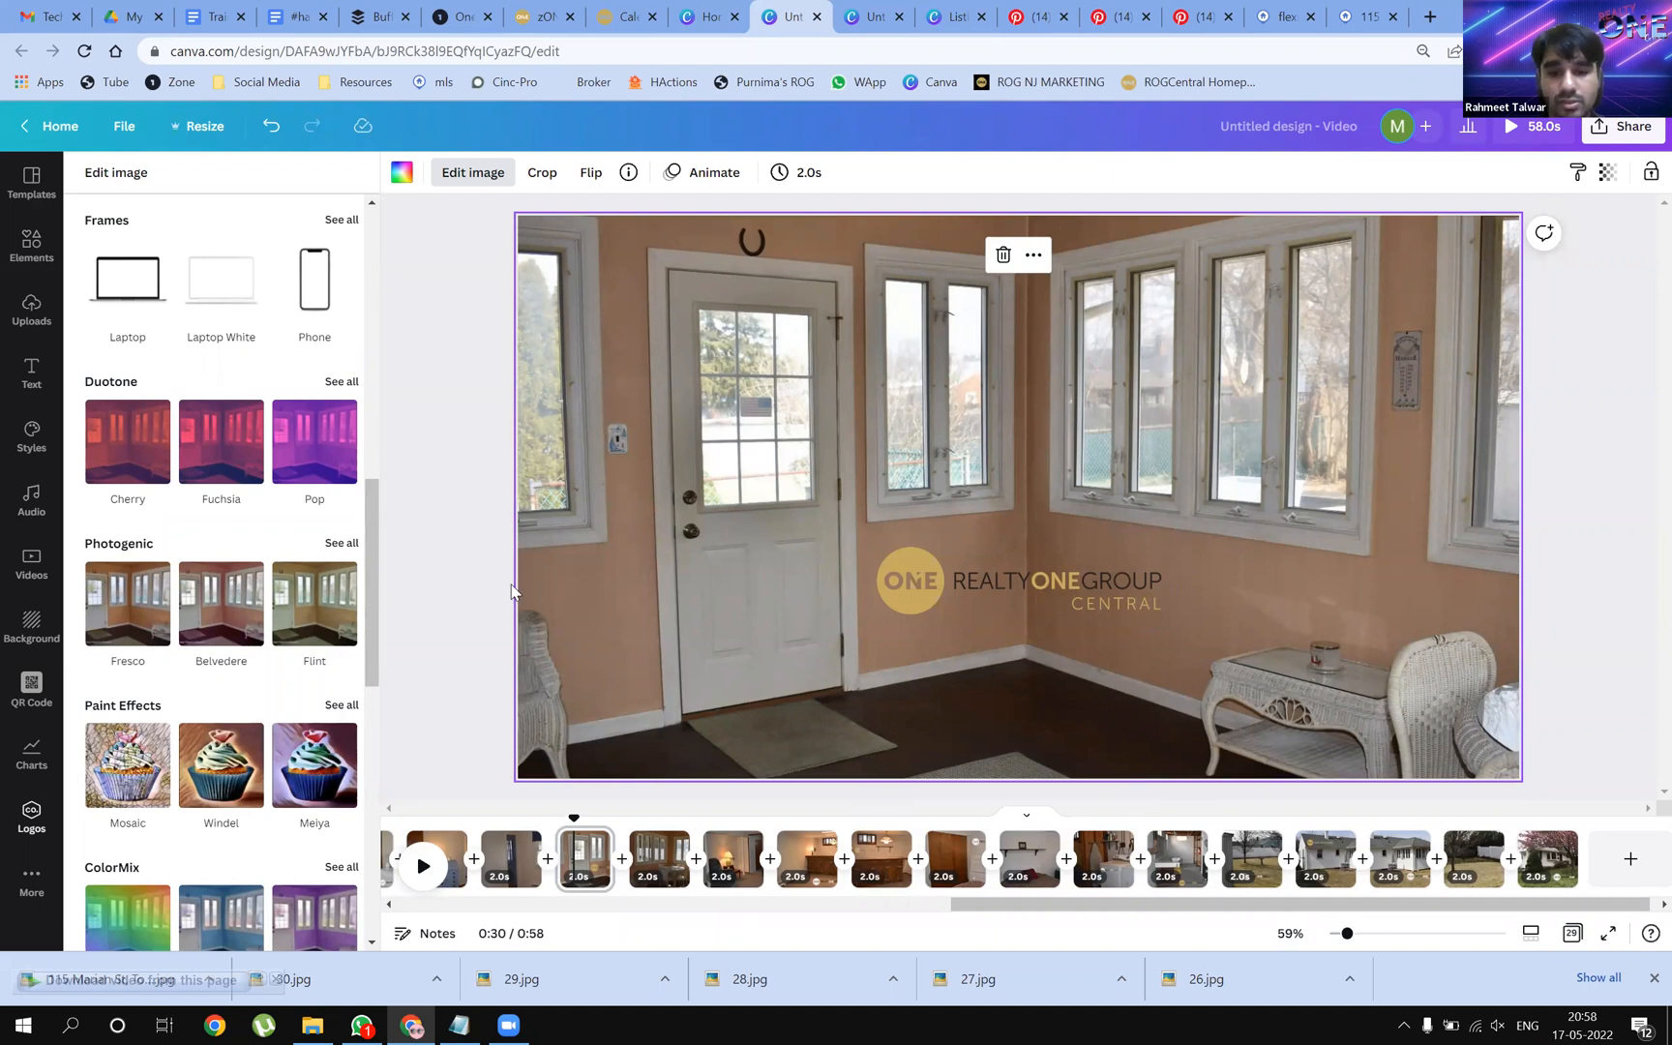
pyautogui.click(659, 859)
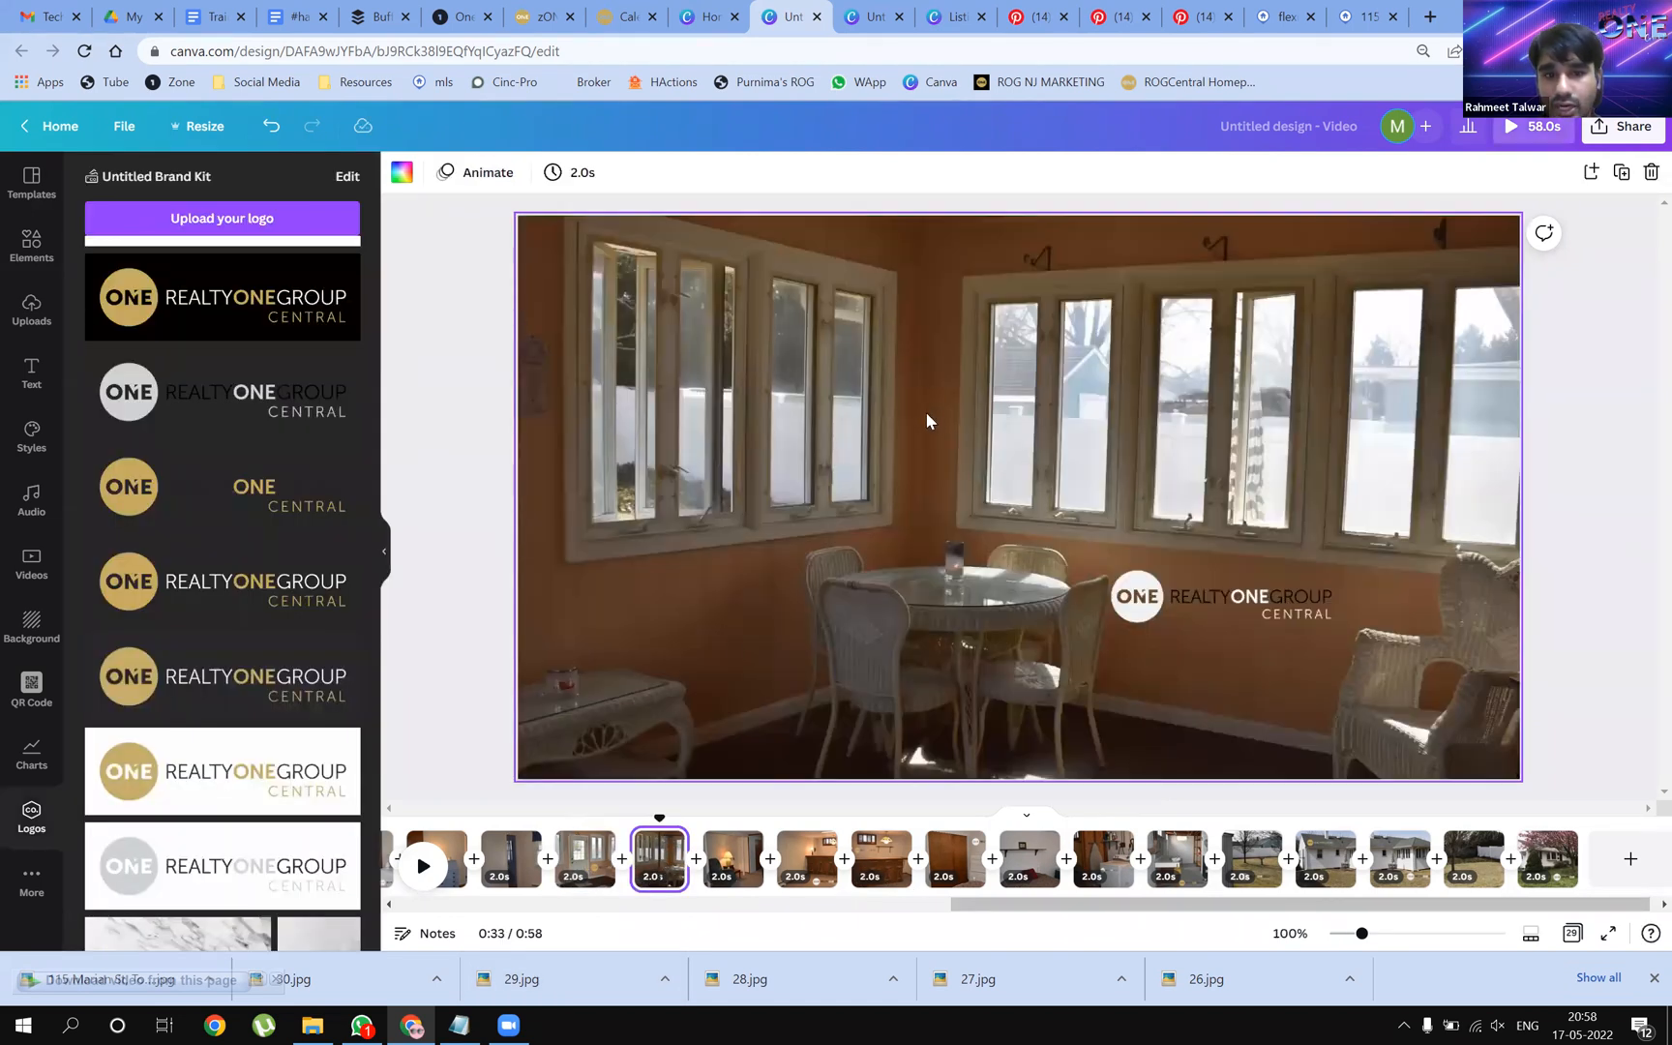
# Preview the Epic, Festive, Afterglow and Solar filters on the dining-room photo
pyautogui.click(611, 577)
pyautogui.click(477, 174)
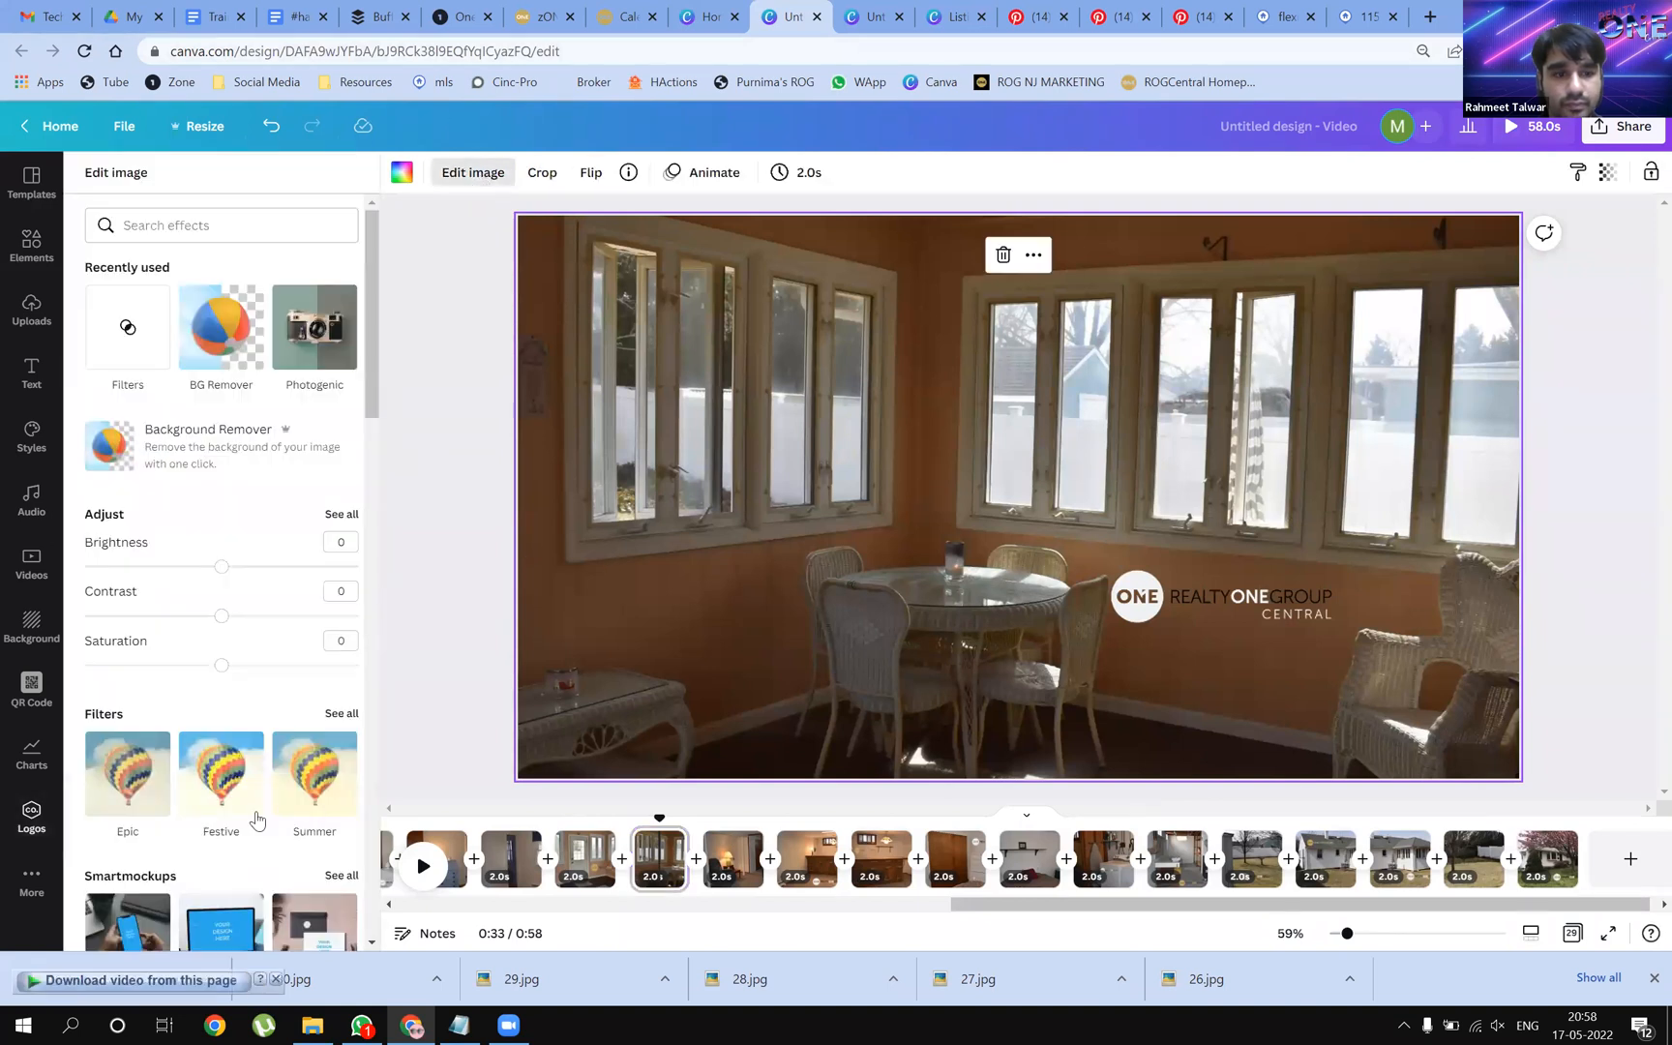
pyautogui.click(339, 716)
pyautogui.click(230, 271)
pyautogui.click(306, 262)
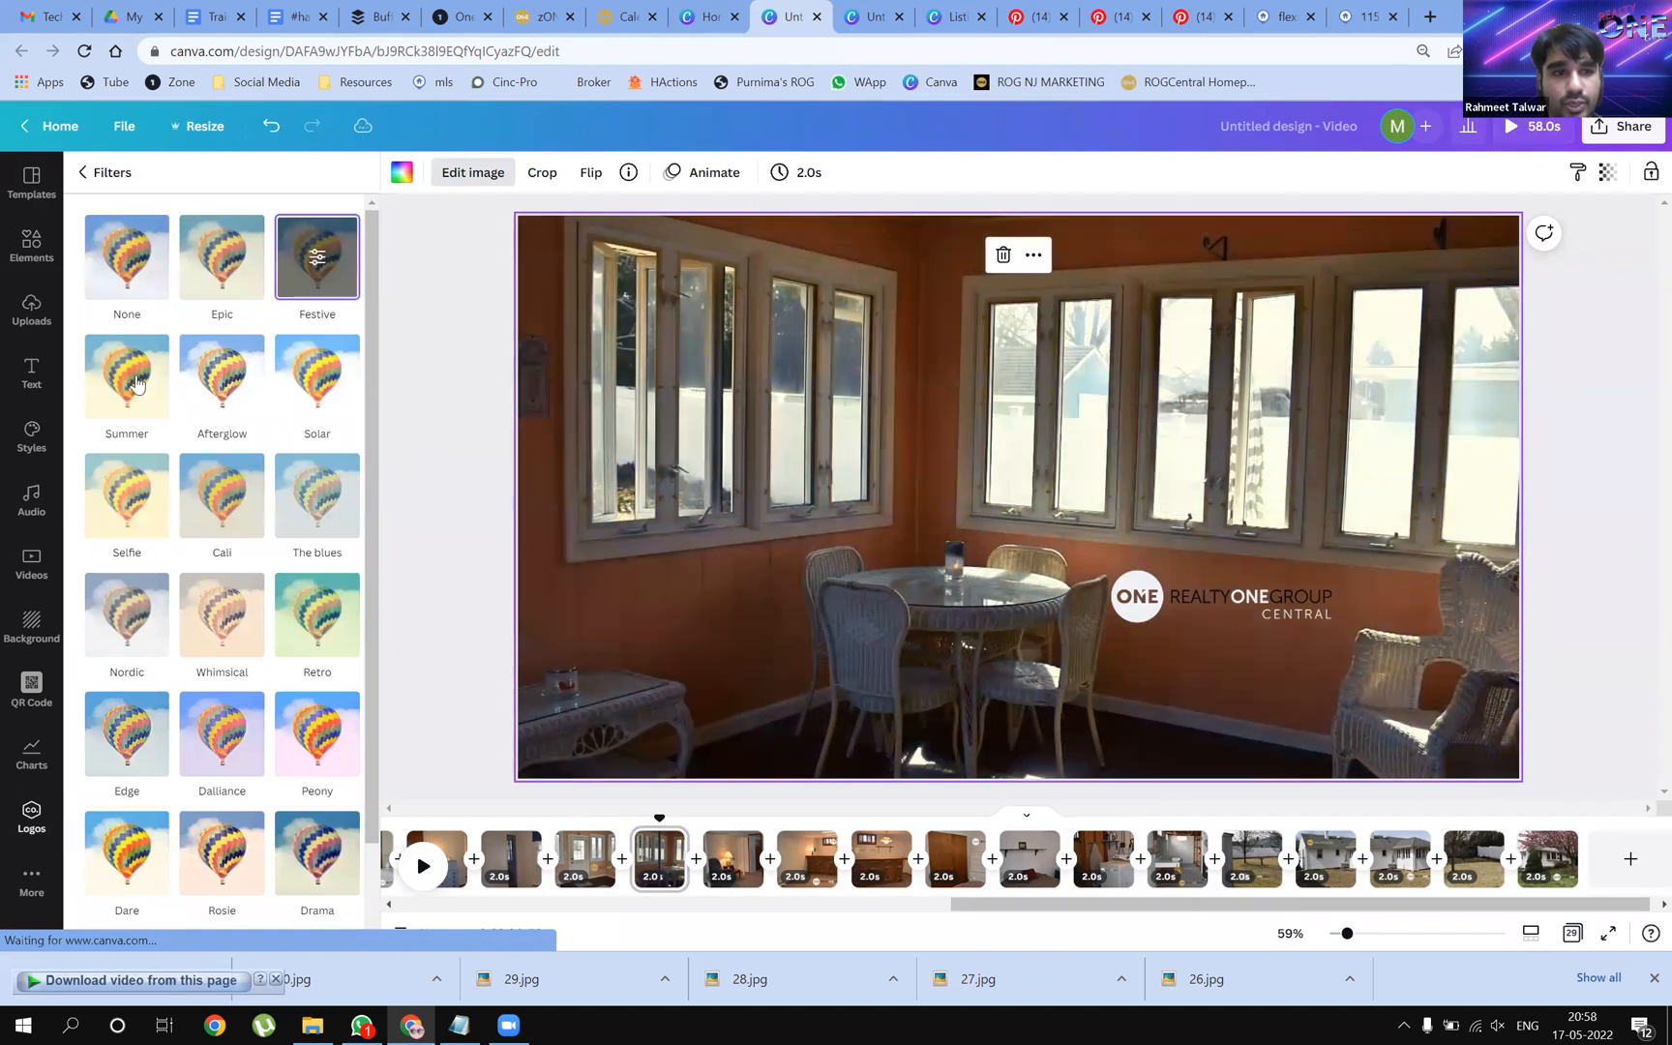
pyautogui.click(226, 385)
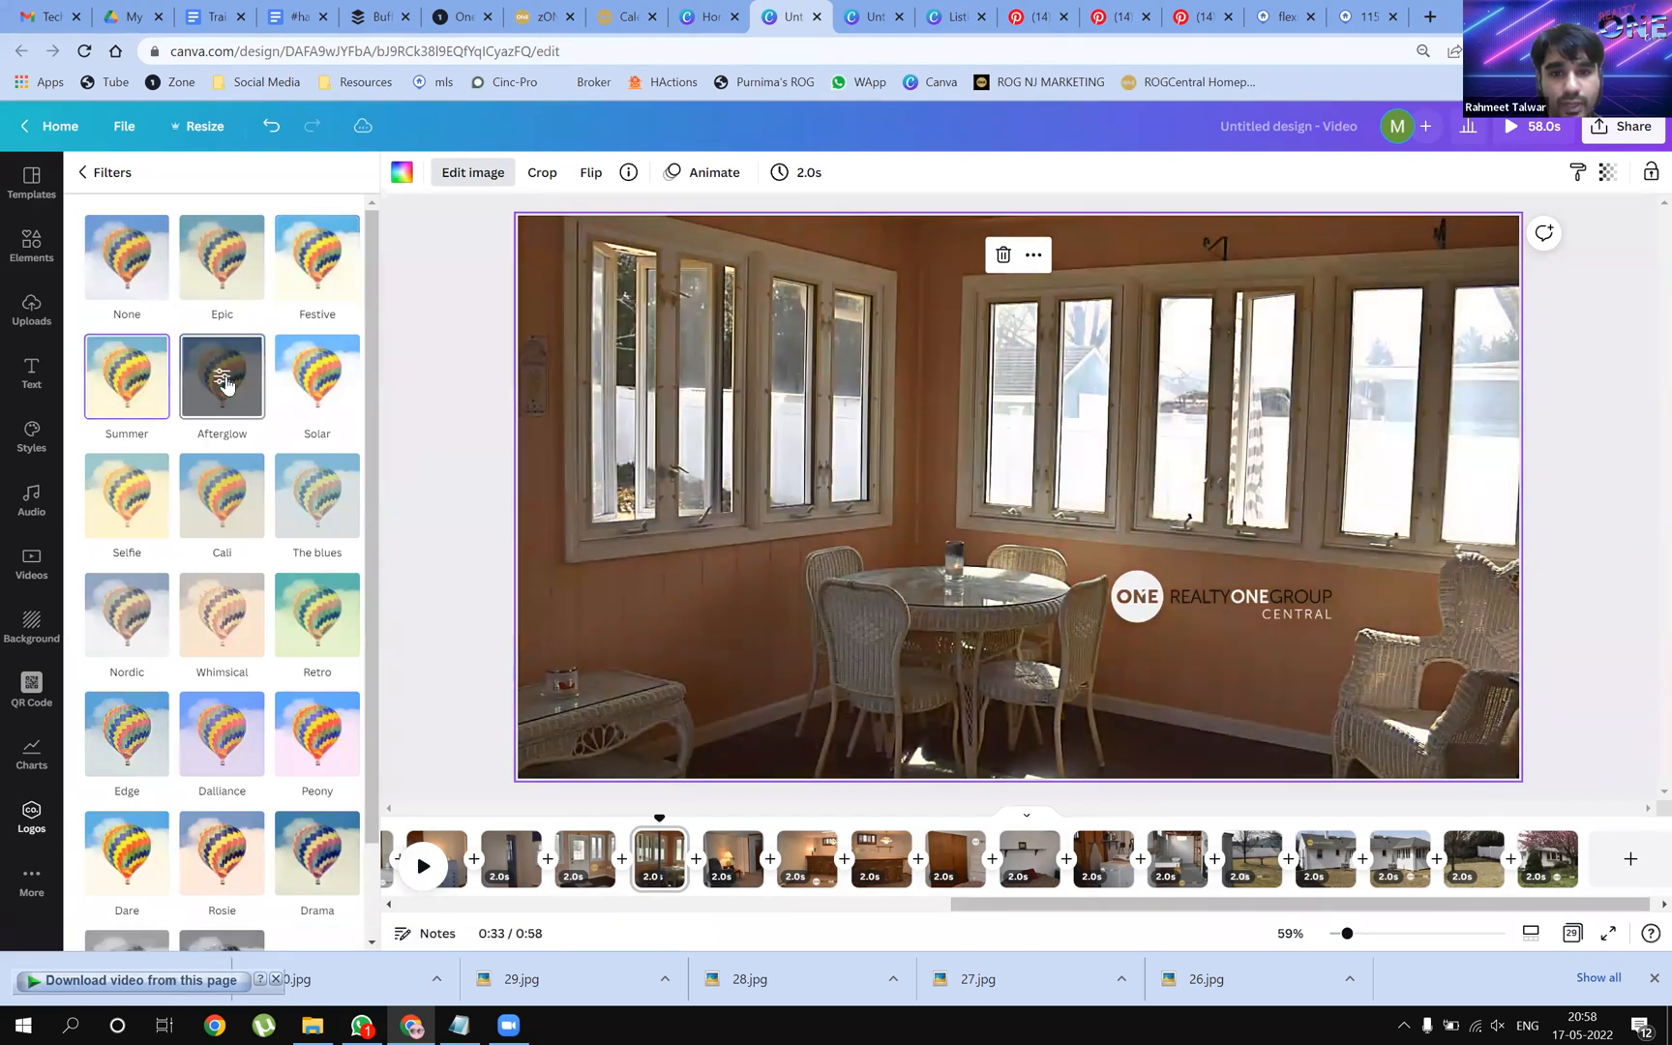
pyautogui.click(322, 397)
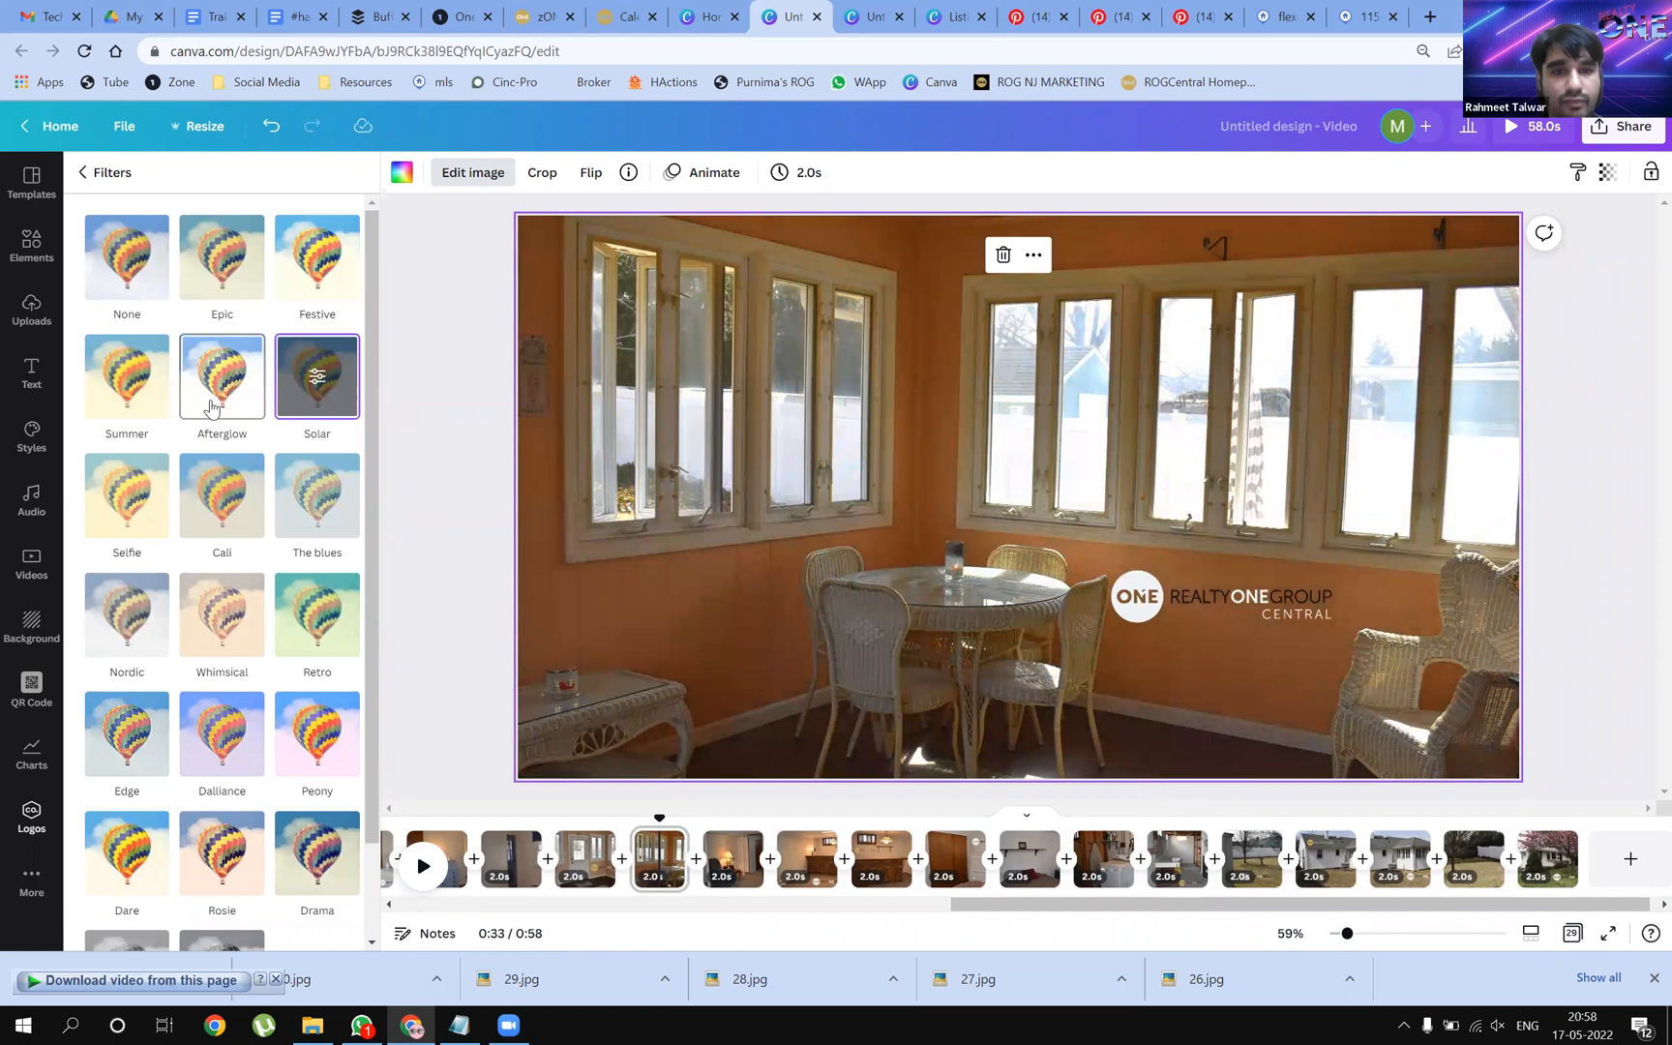
pyautogui.click(211, 407)
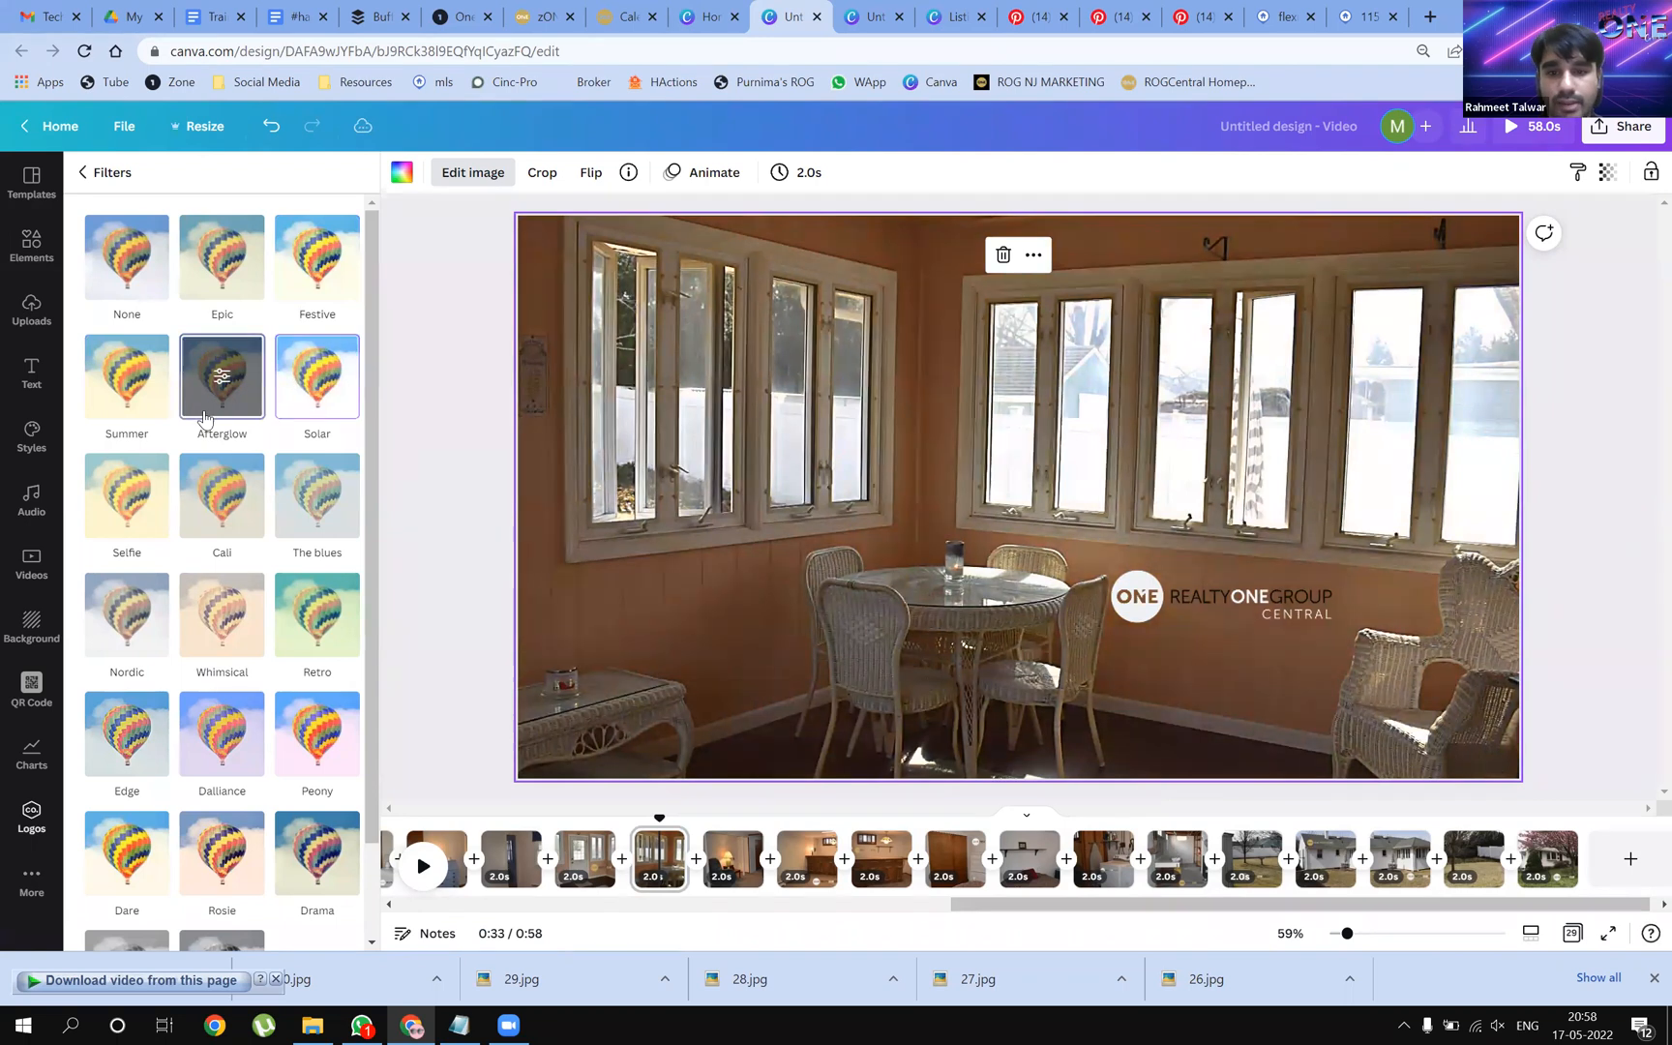
# Compare Selfie, The blues, Retro, Nordic, Edge and no filter, then apply Afterglow
pyautogui.click(127, 495)
pyautogui.click(297, 524)
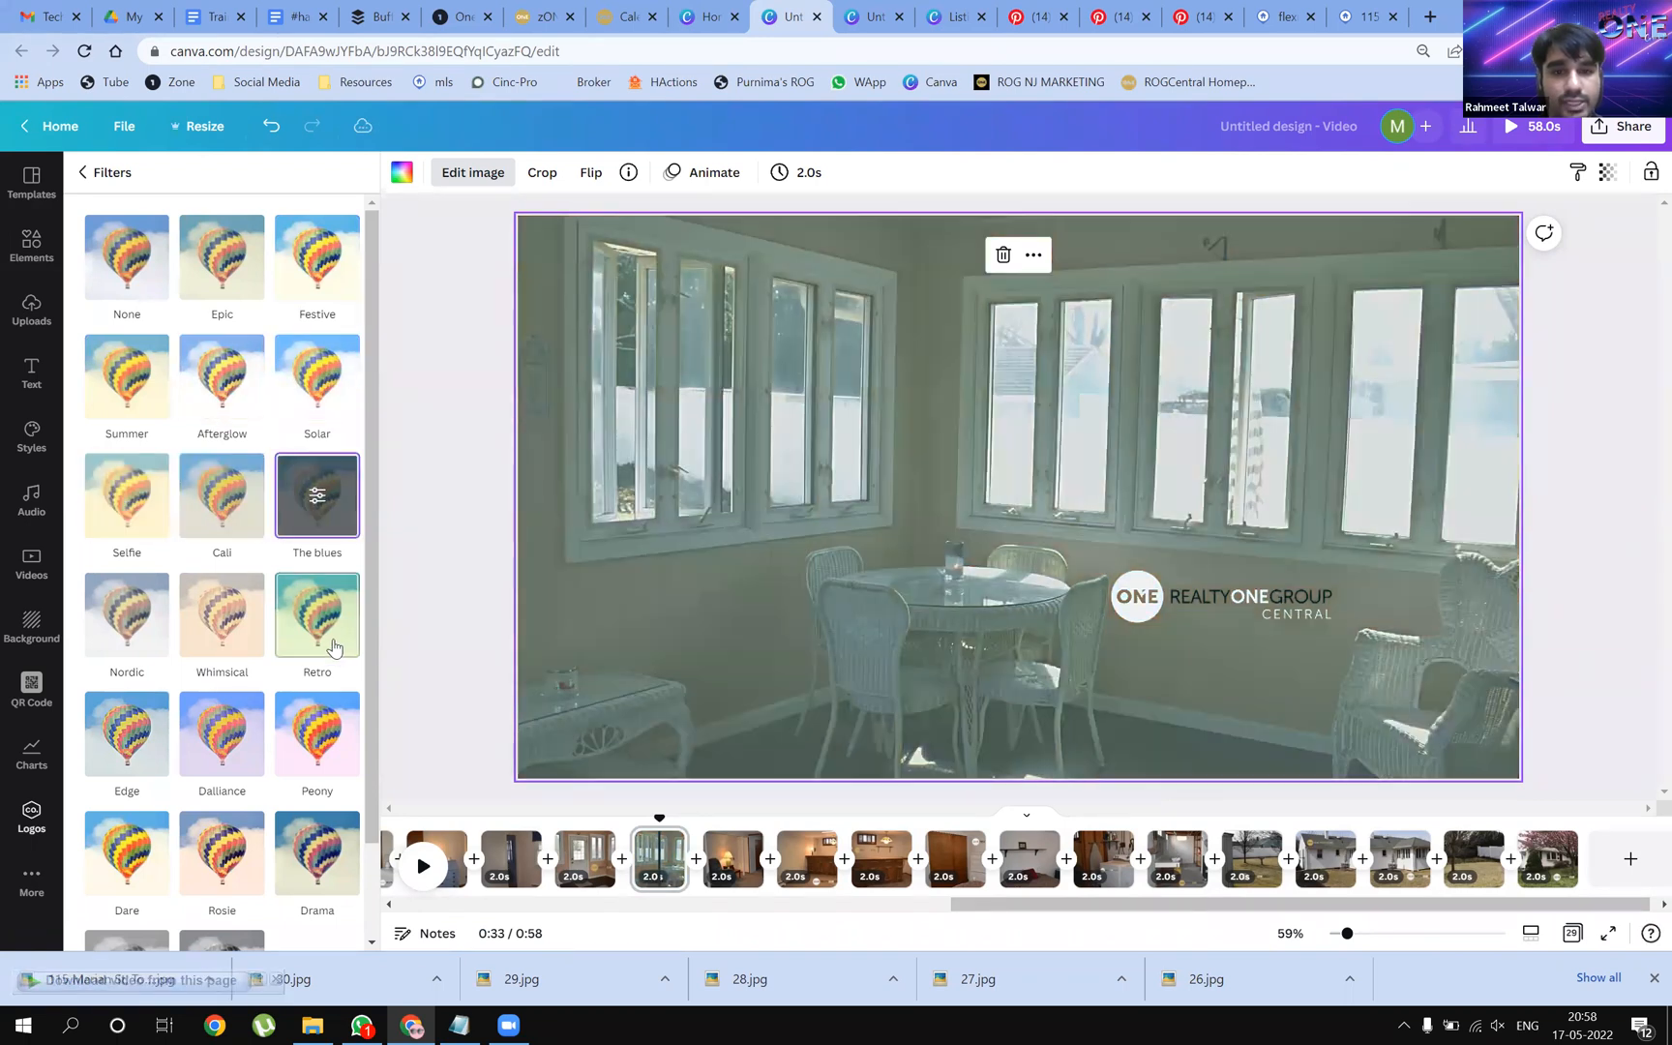
pyautogui.click(294, 641)
pyautogui.click(137, 637)
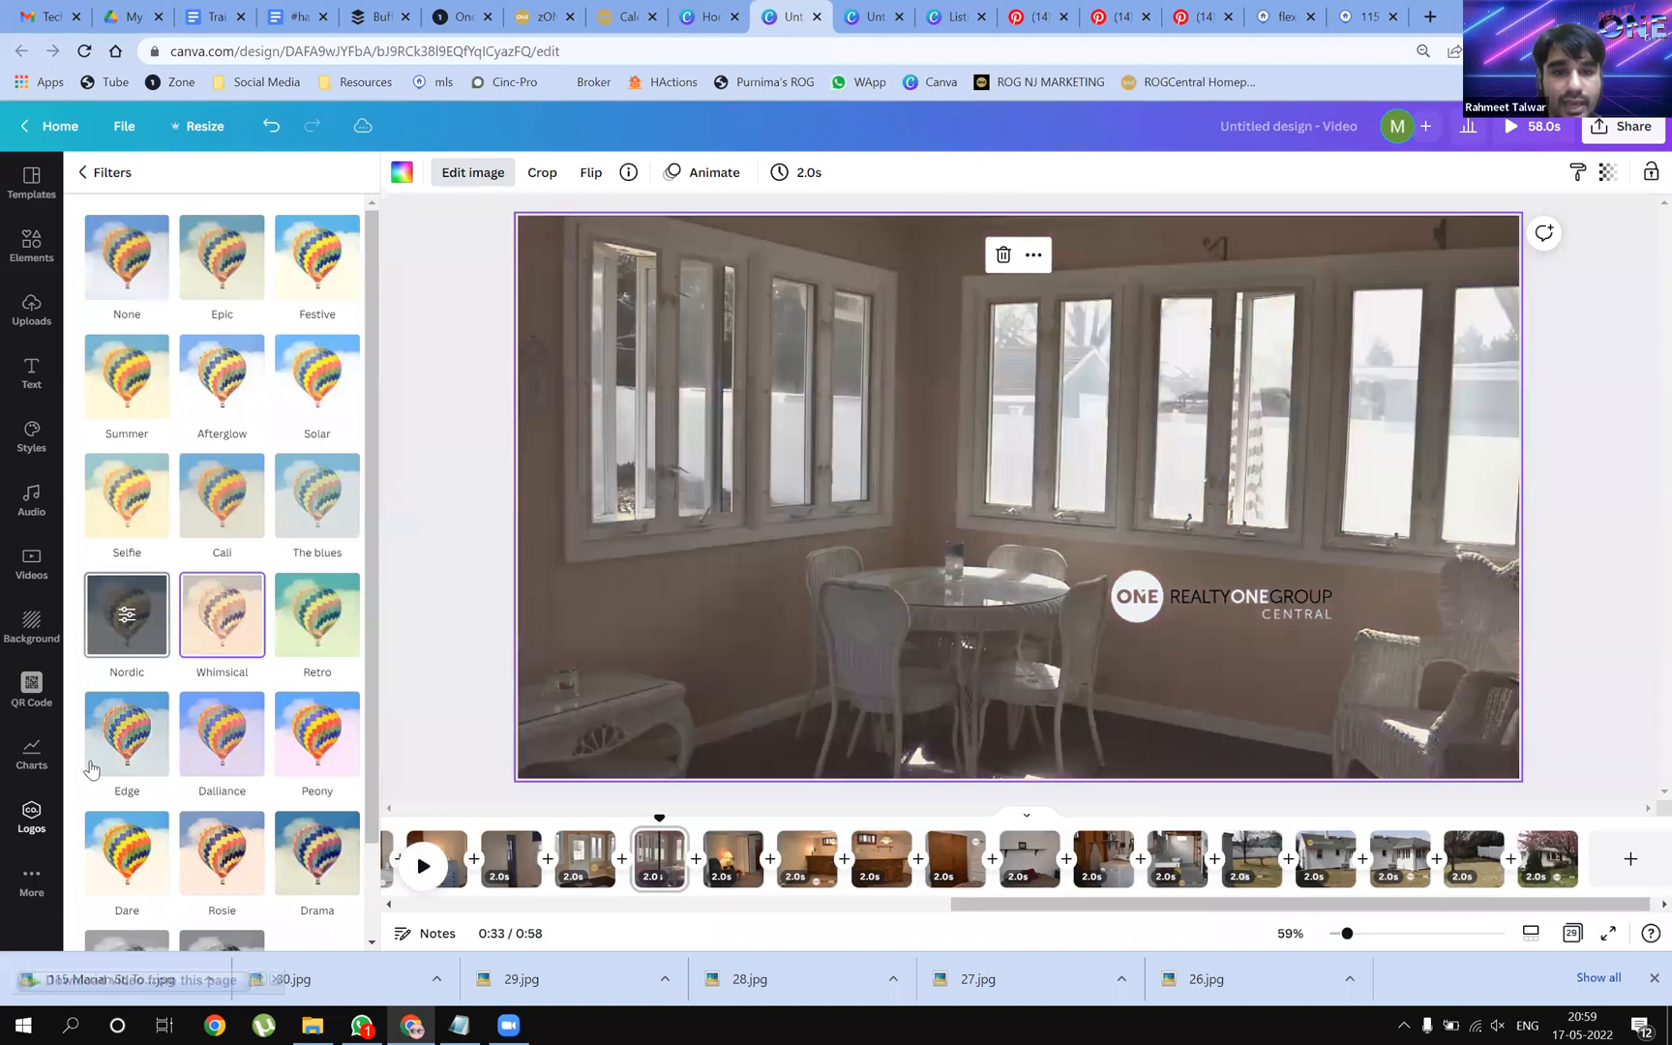
pyautogui.click(135, 741)
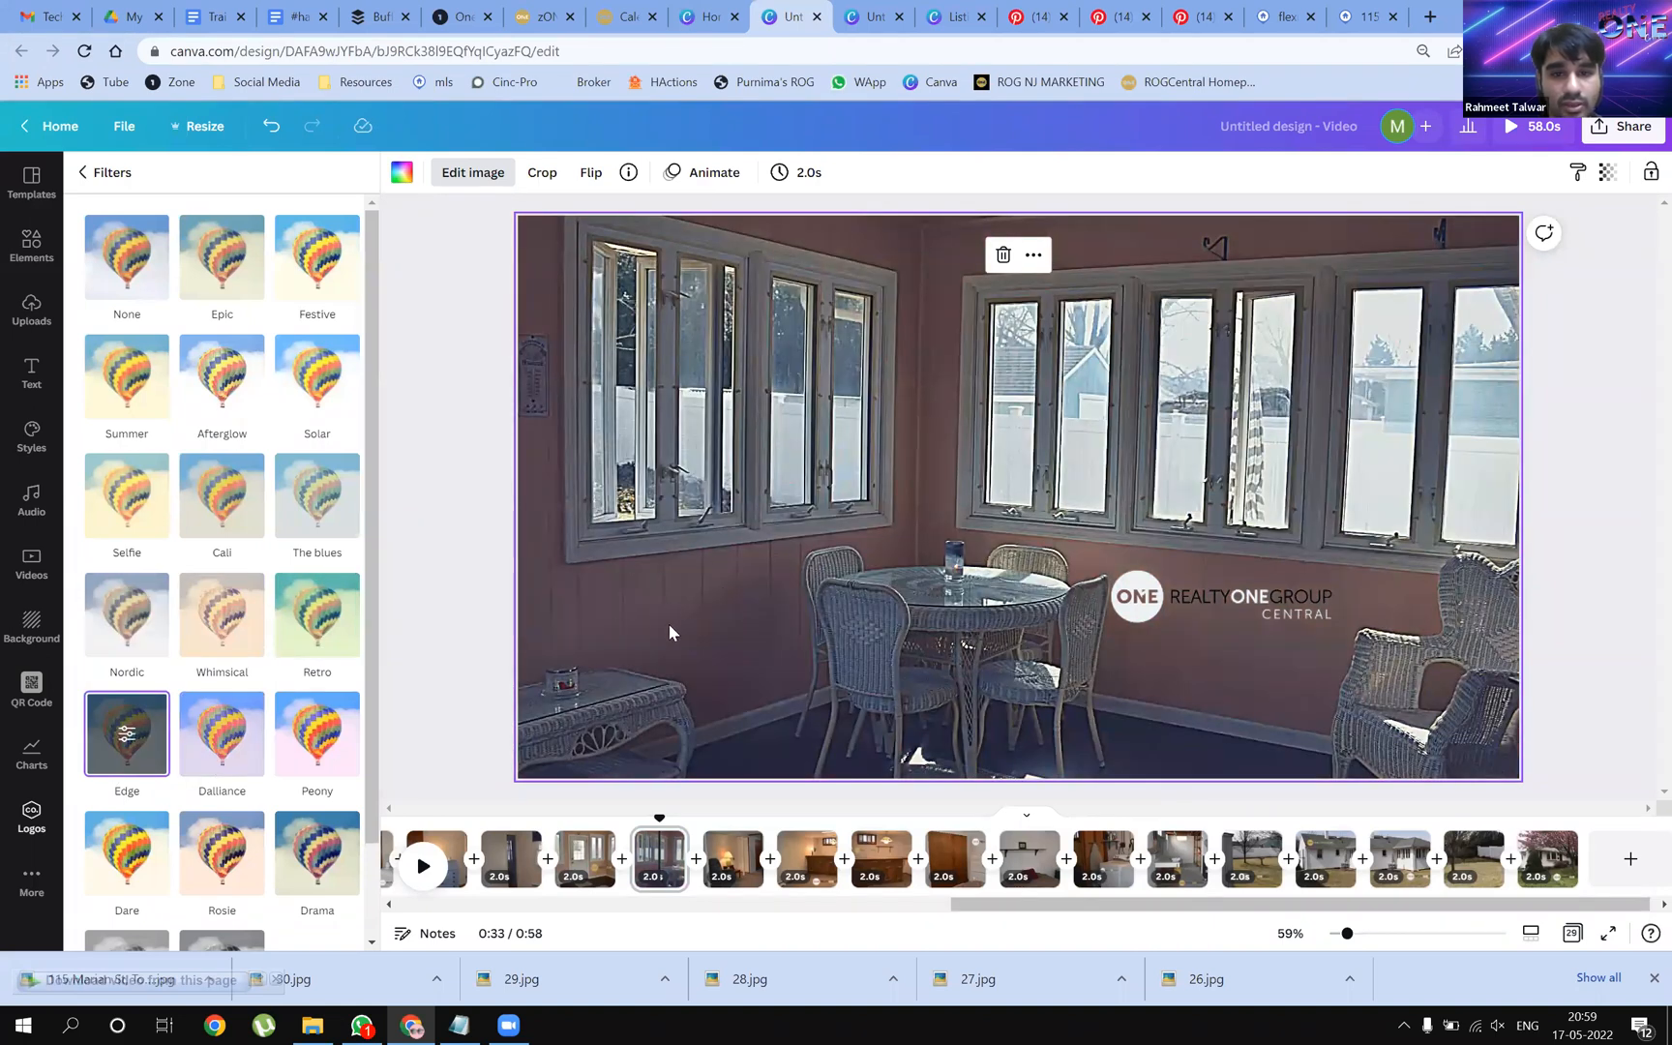
pyautogui.click(225, 384)
pyautogui.click(148, 283)
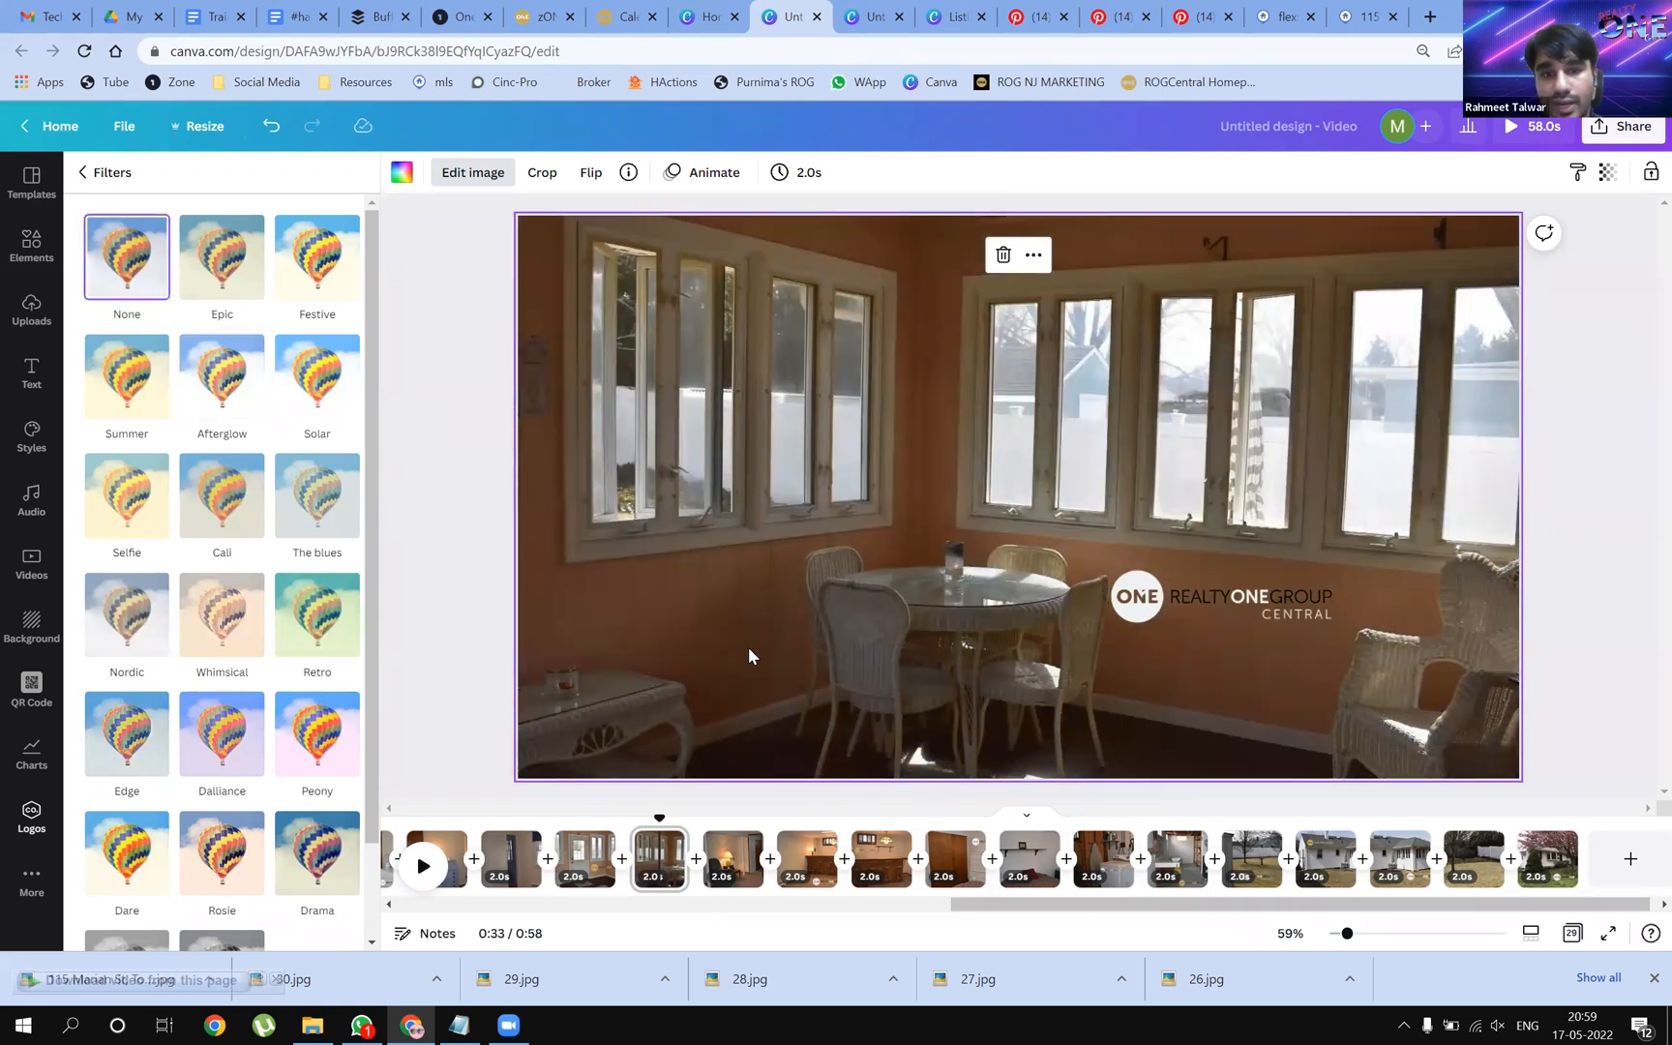
pyautogui.click(205, 392)
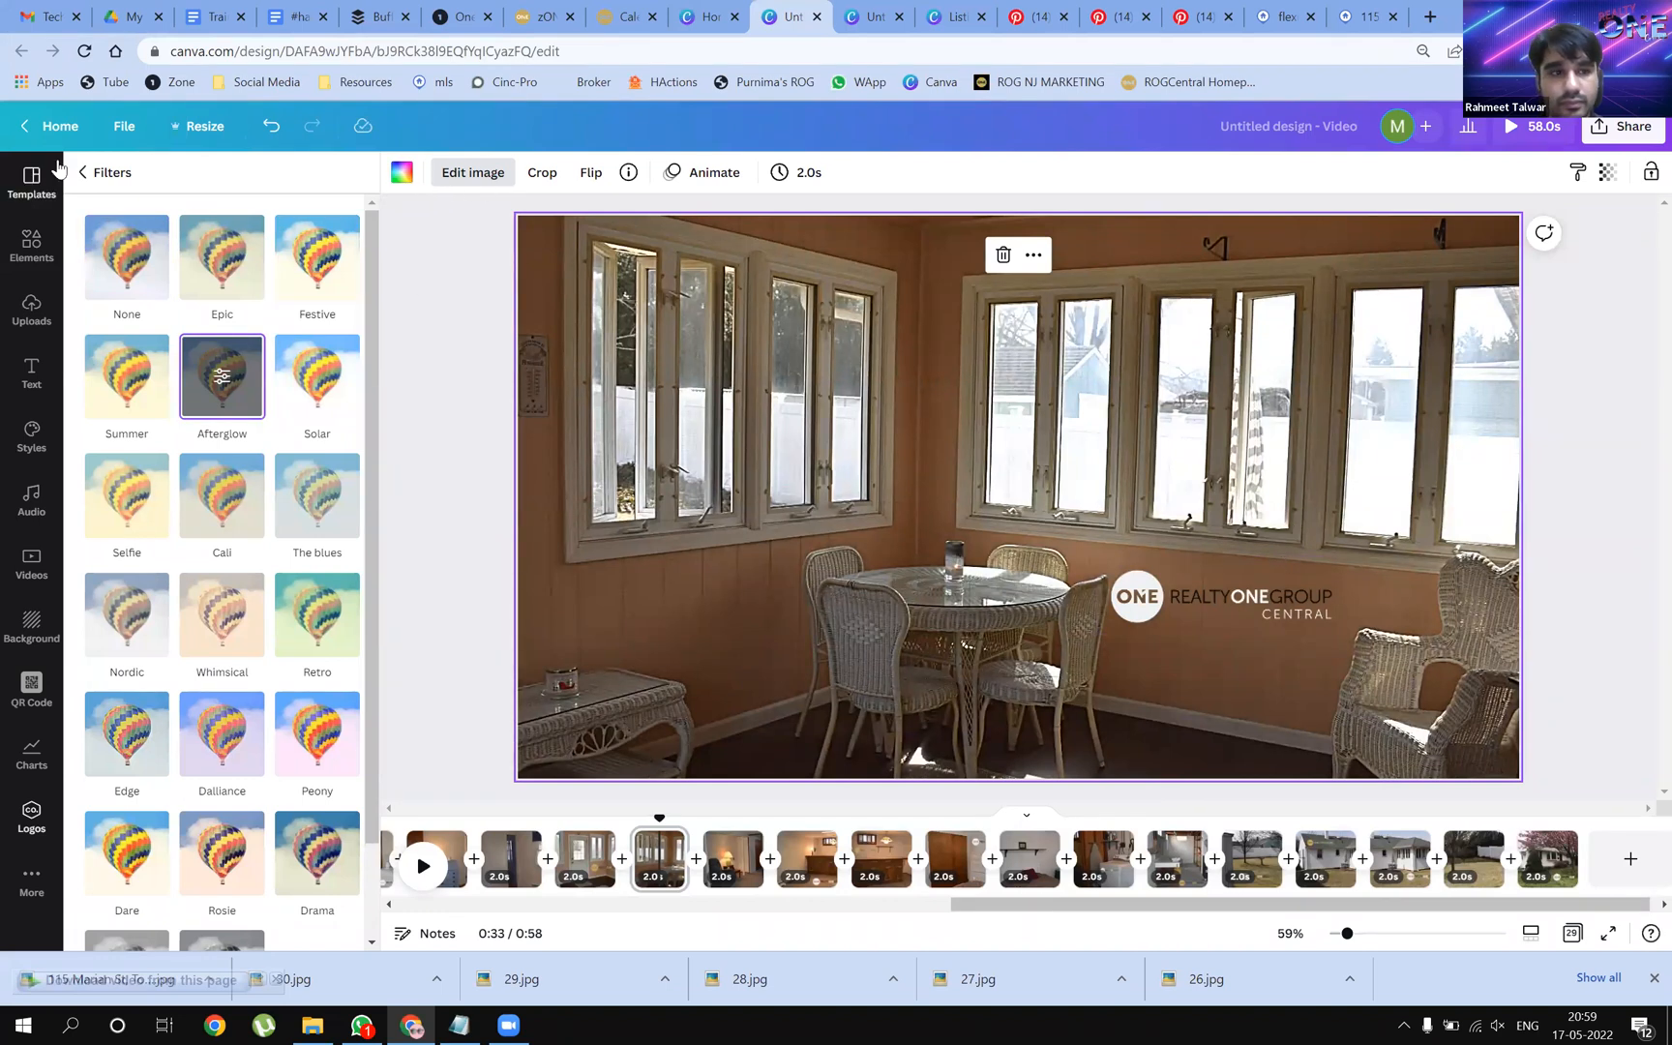
# Browse the dining-room photo's image effects, including the full Paint Effects list
pyautogui.click(95, 175)
pyautogui.scroll(-4, 211, 455)
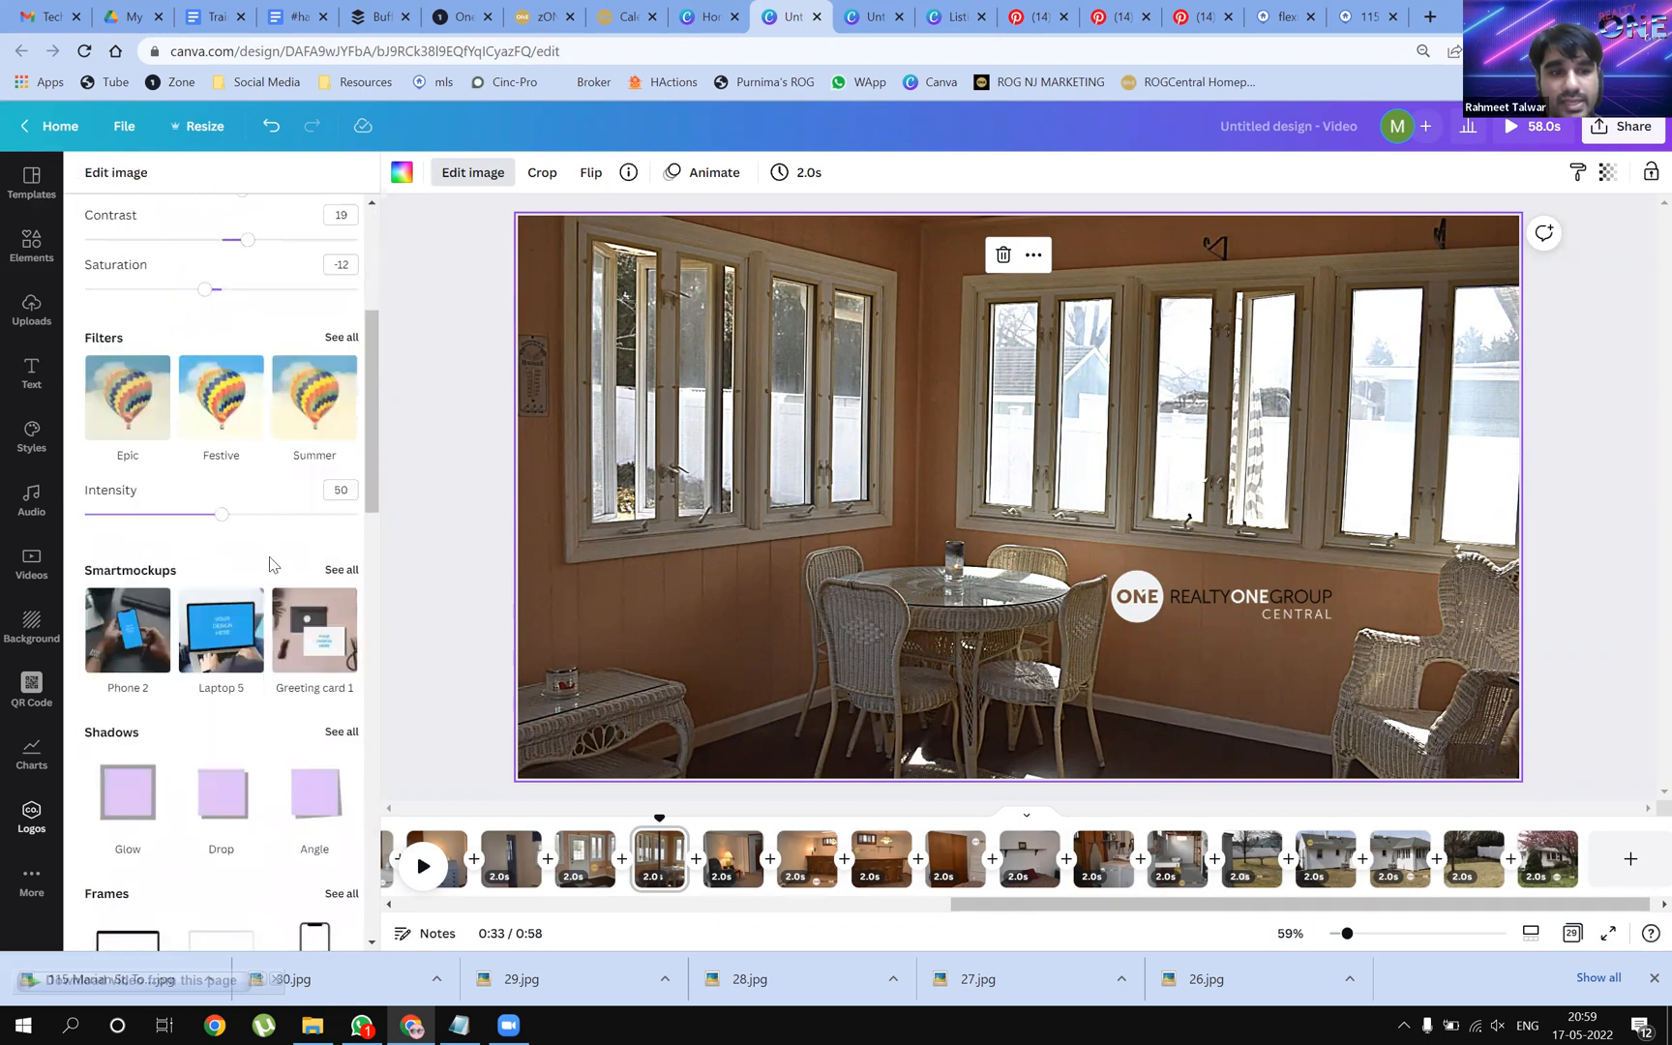
pyautogui.scroll(-10, 266, 571)
pyautogui.scroll(1, 183, 557)
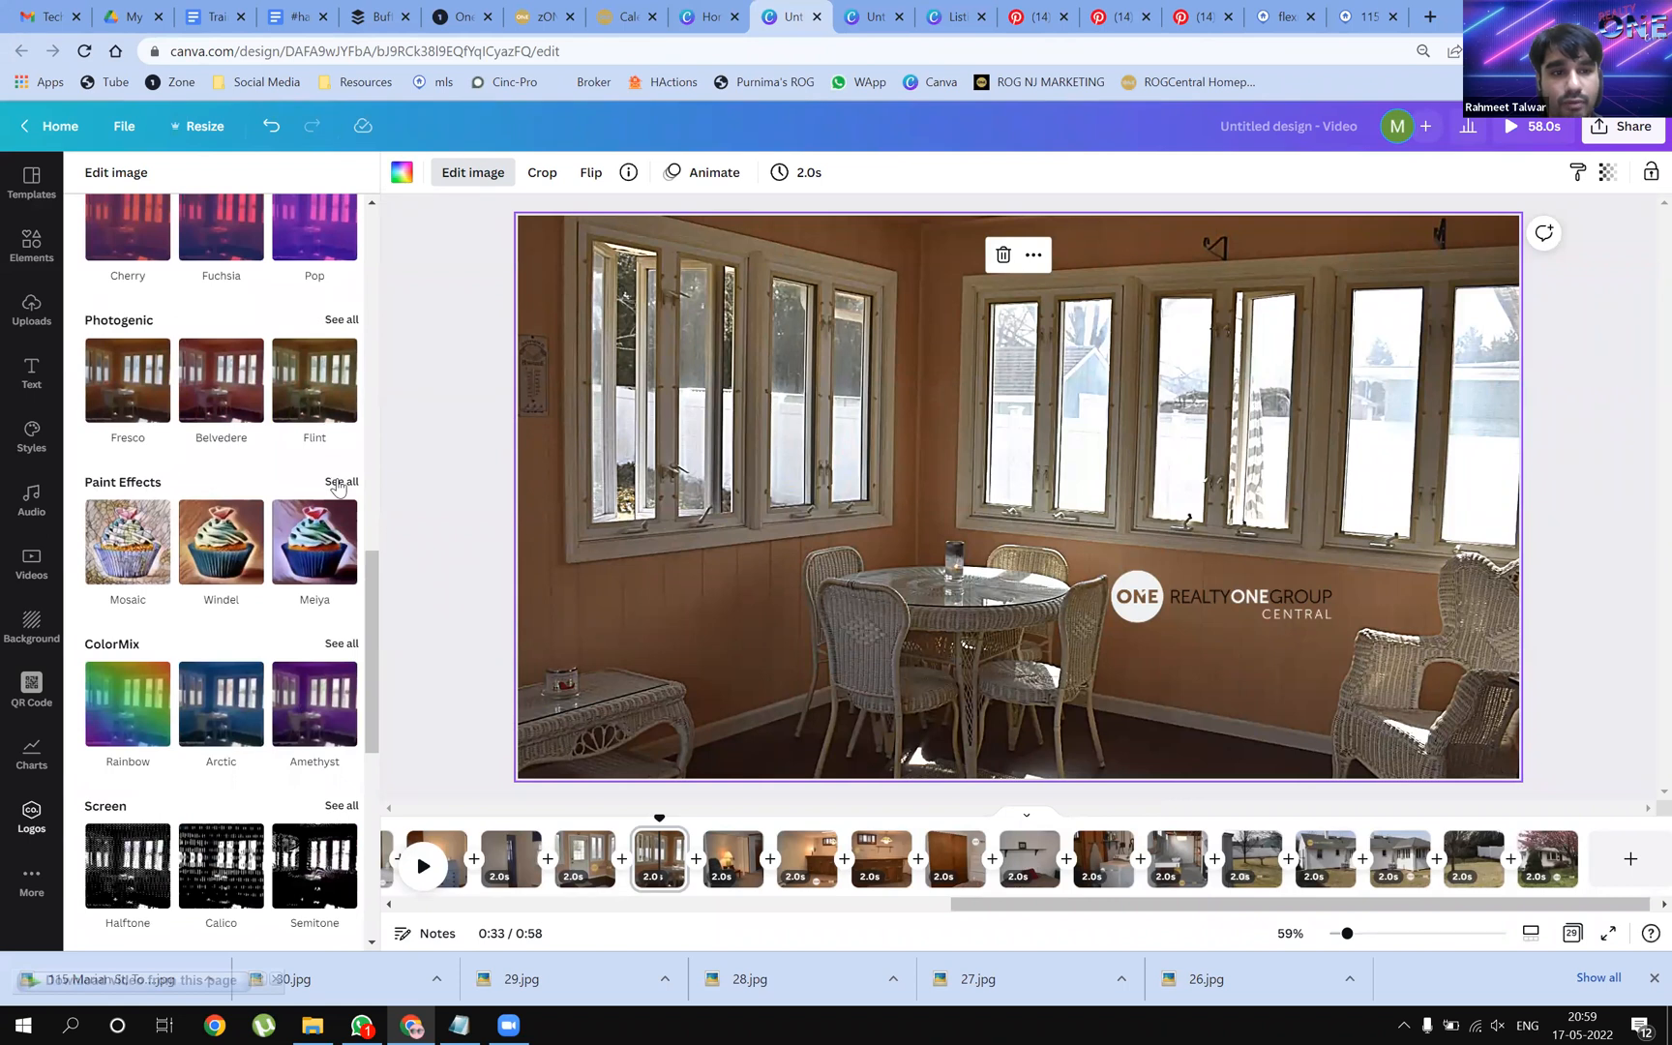
pyautogui.click(340, 482)
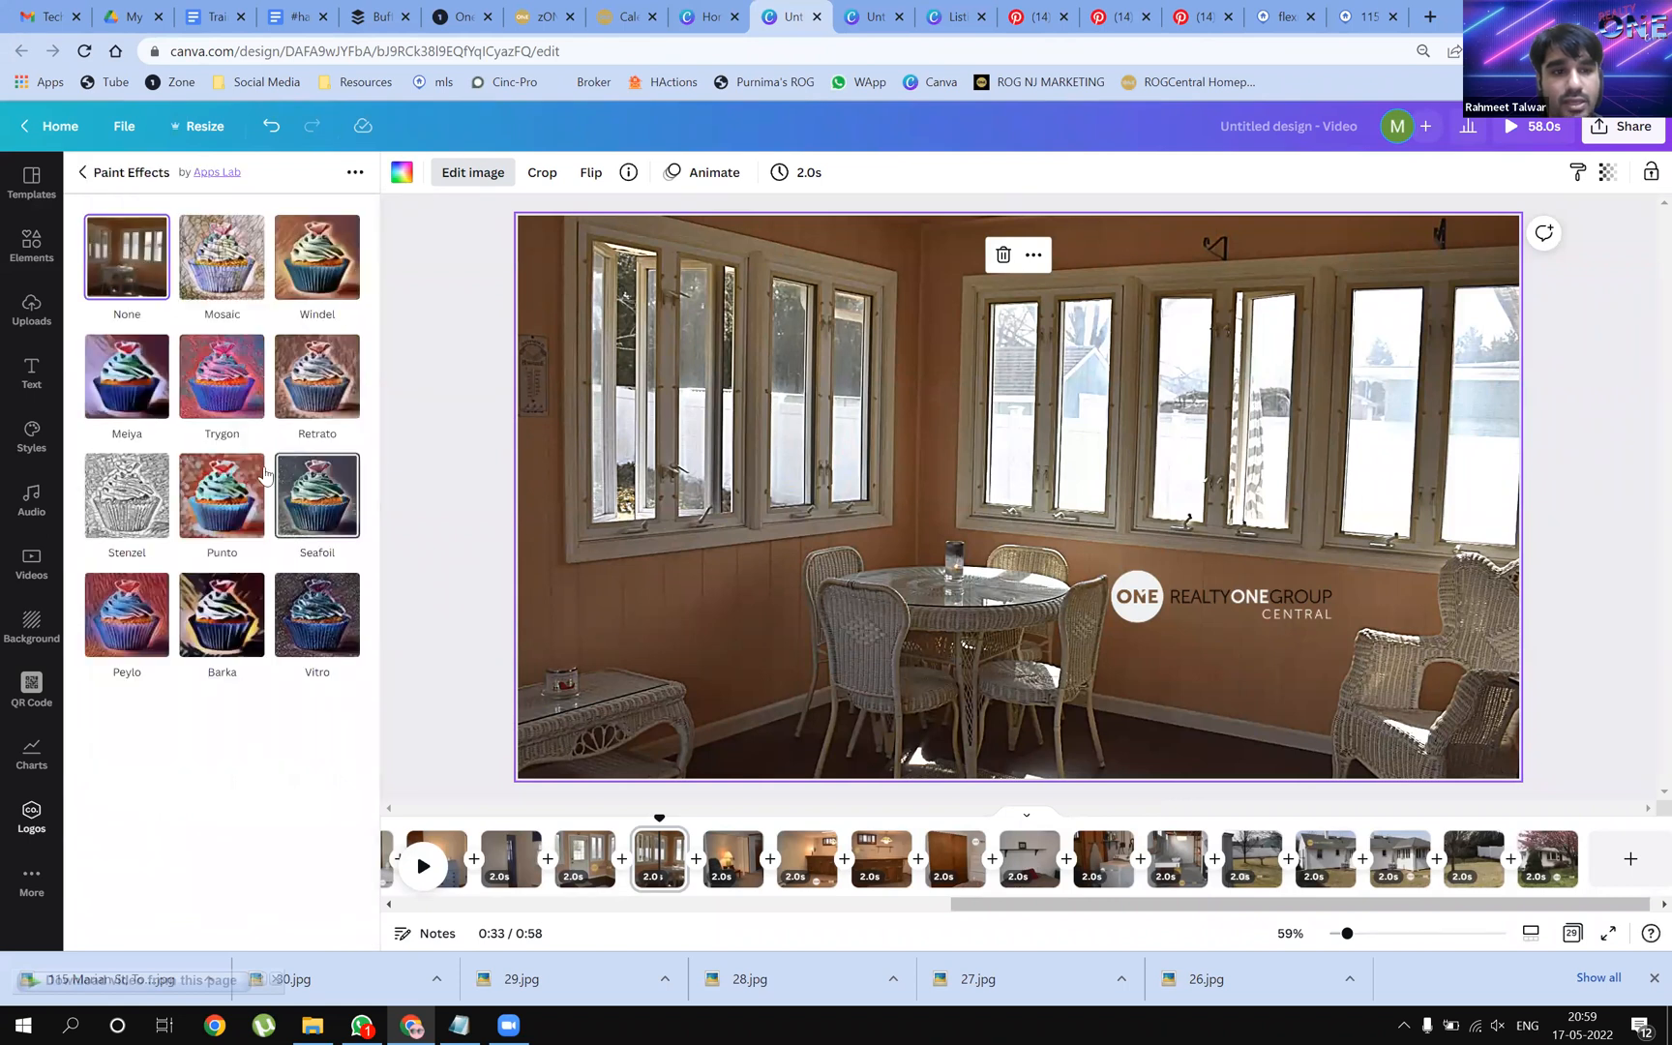
pyautogui.click(113, 172)
pyautogui.scroll(-4, 275, 731)
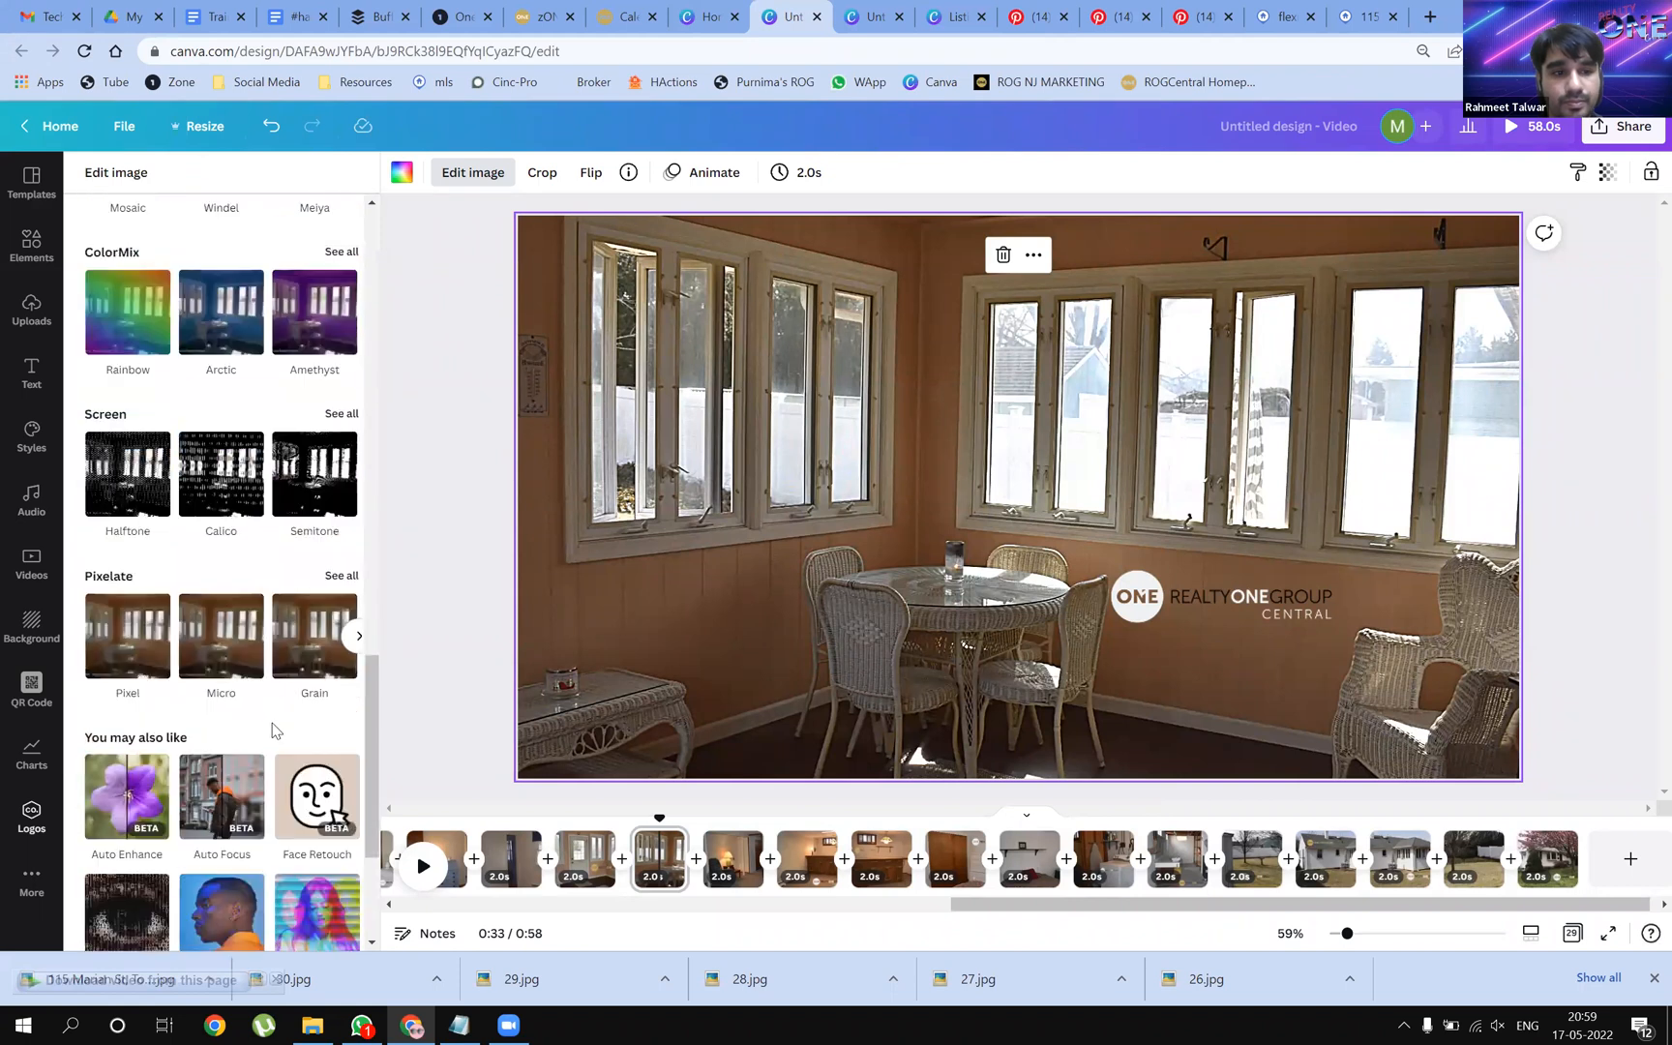
pyautogui.scroll(-3, 291, 711)
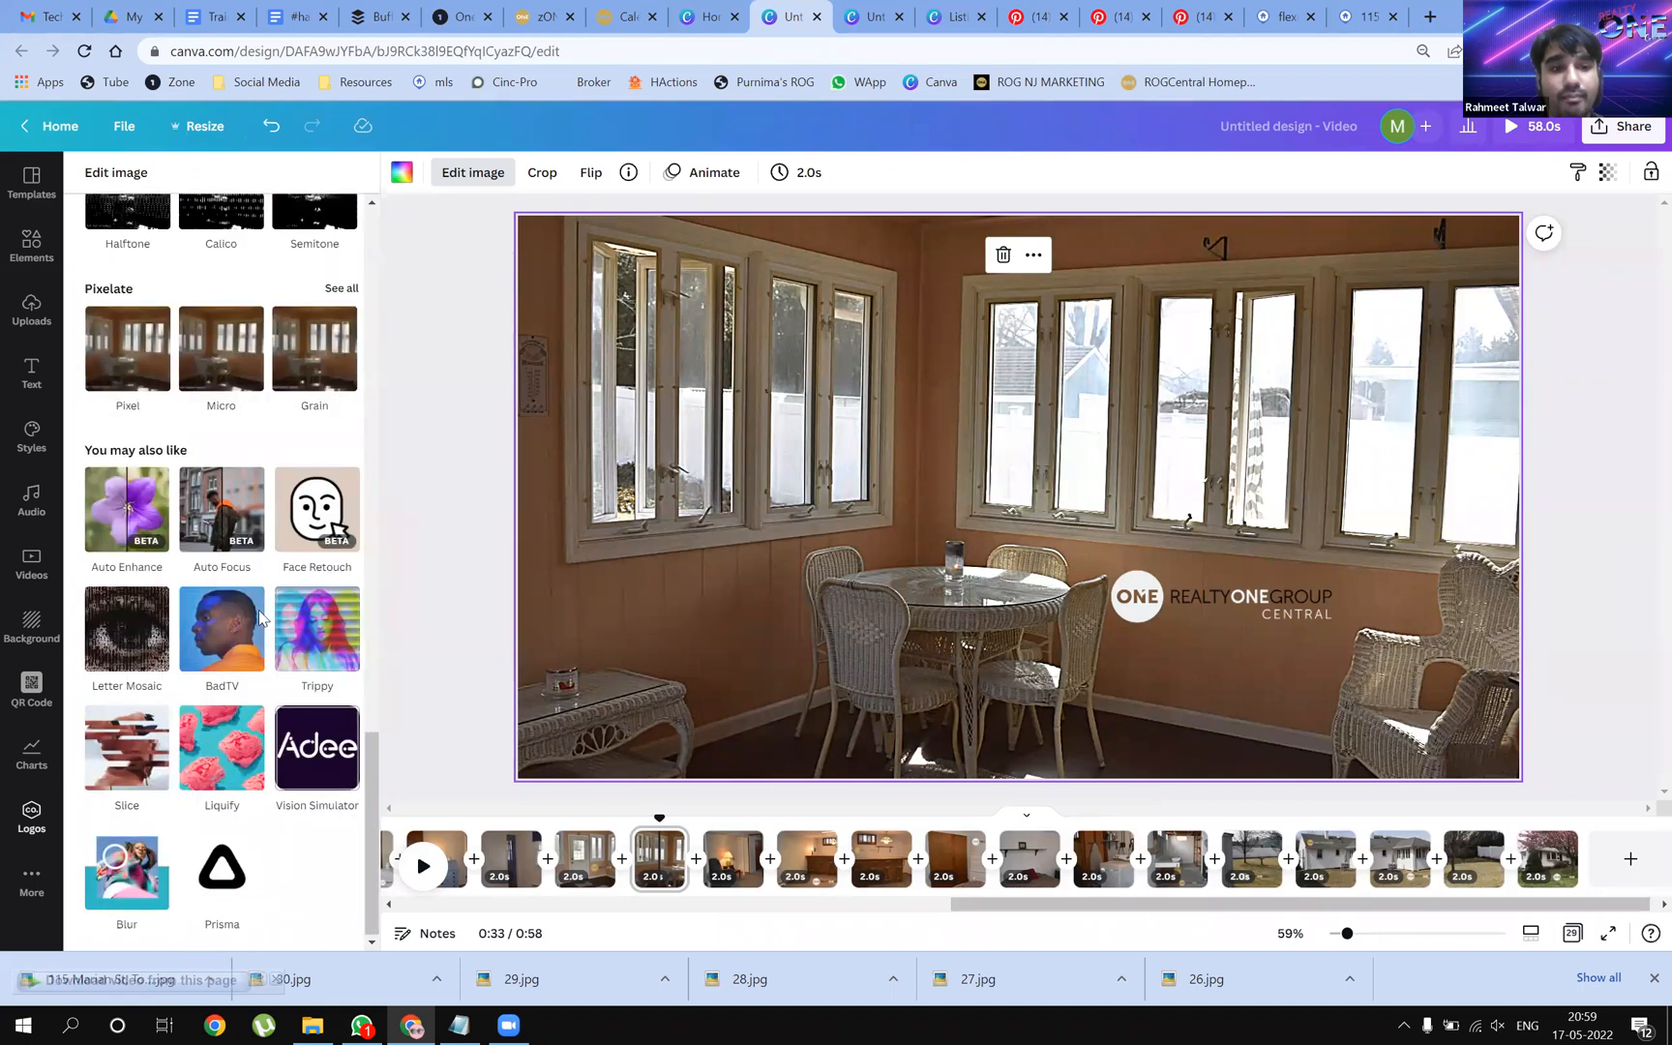
pyautogui.scroll(8, 158, 777)
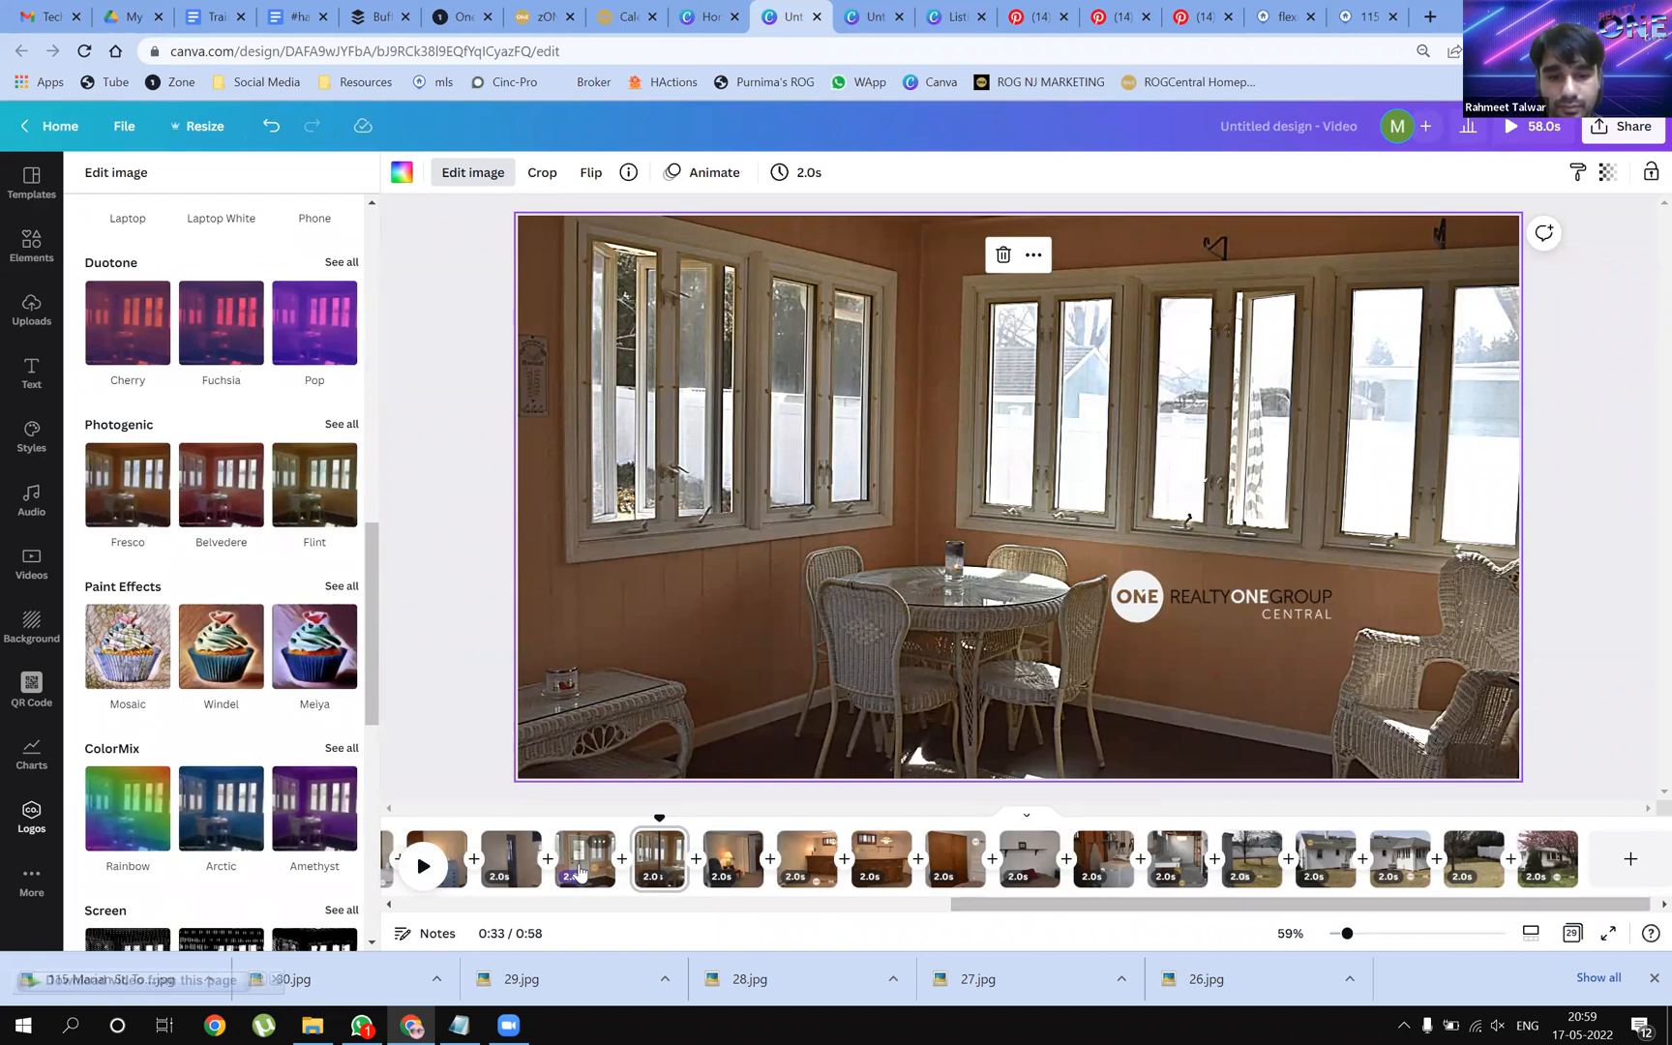
pyautogui.click(507, 859)
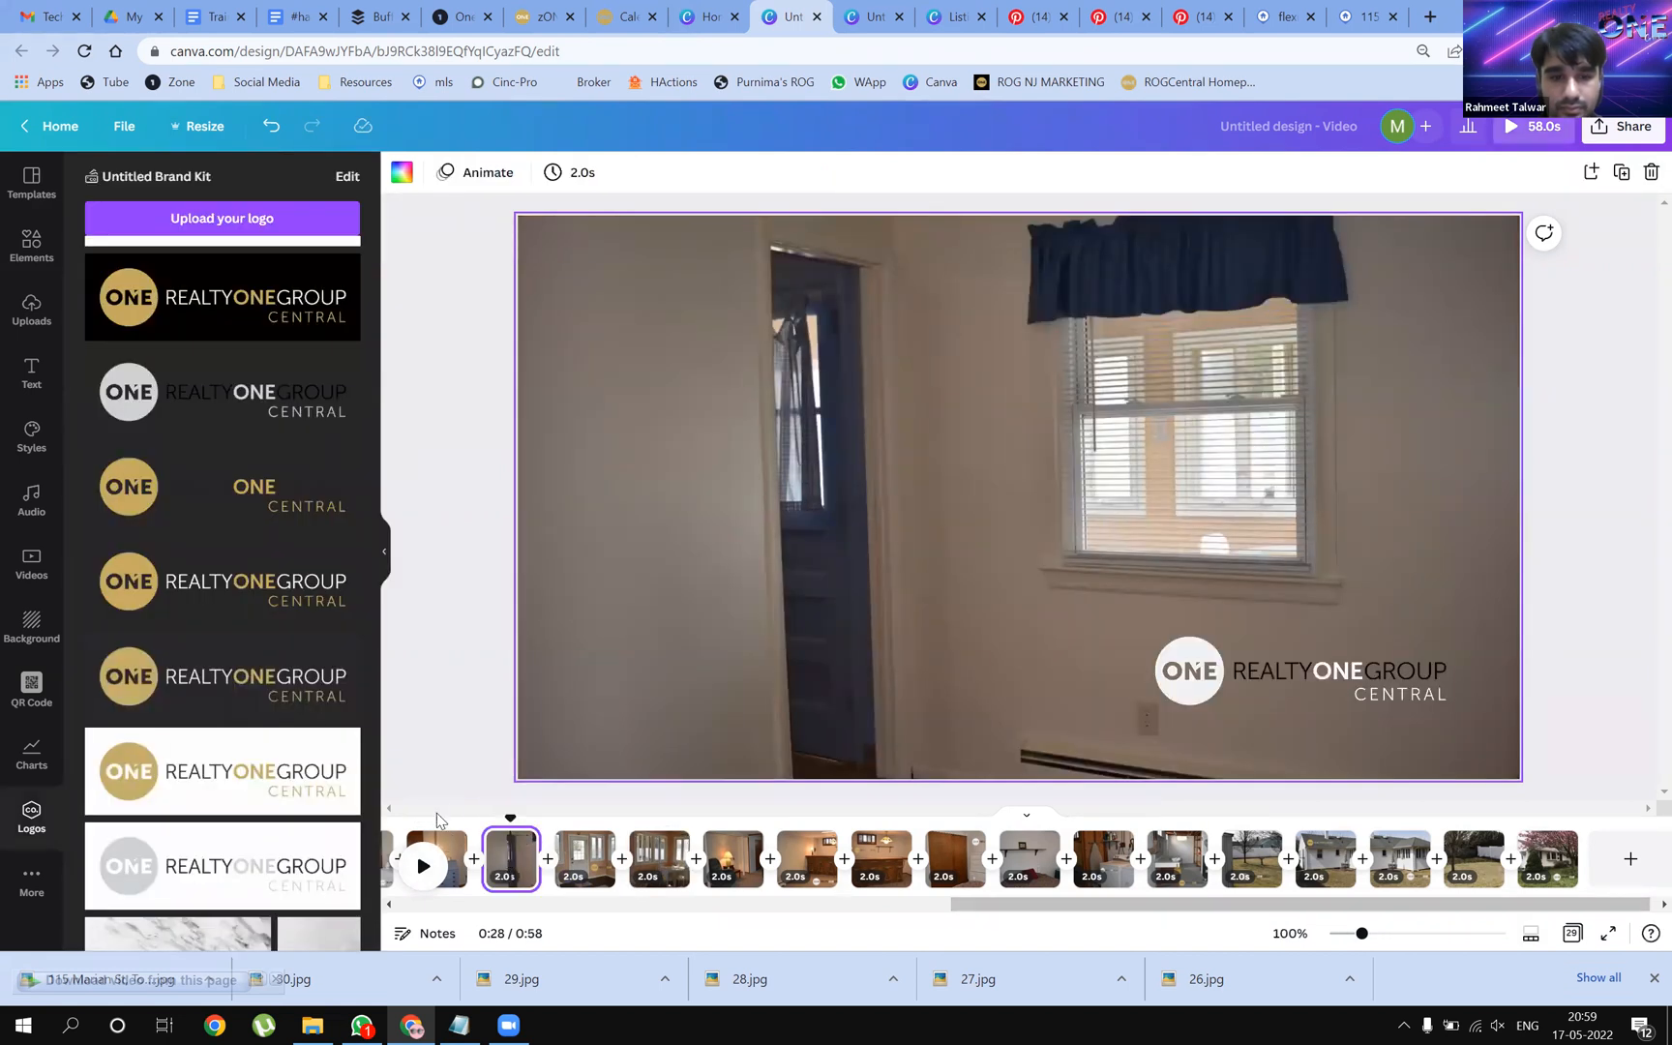
# Place a resized Realty ONE Group logo at the dresser-room photo's top right
pyautogui.click(440, 840)
pyautogui.moveTo(1054, 910); pyautogui.dragTo(780, 911)
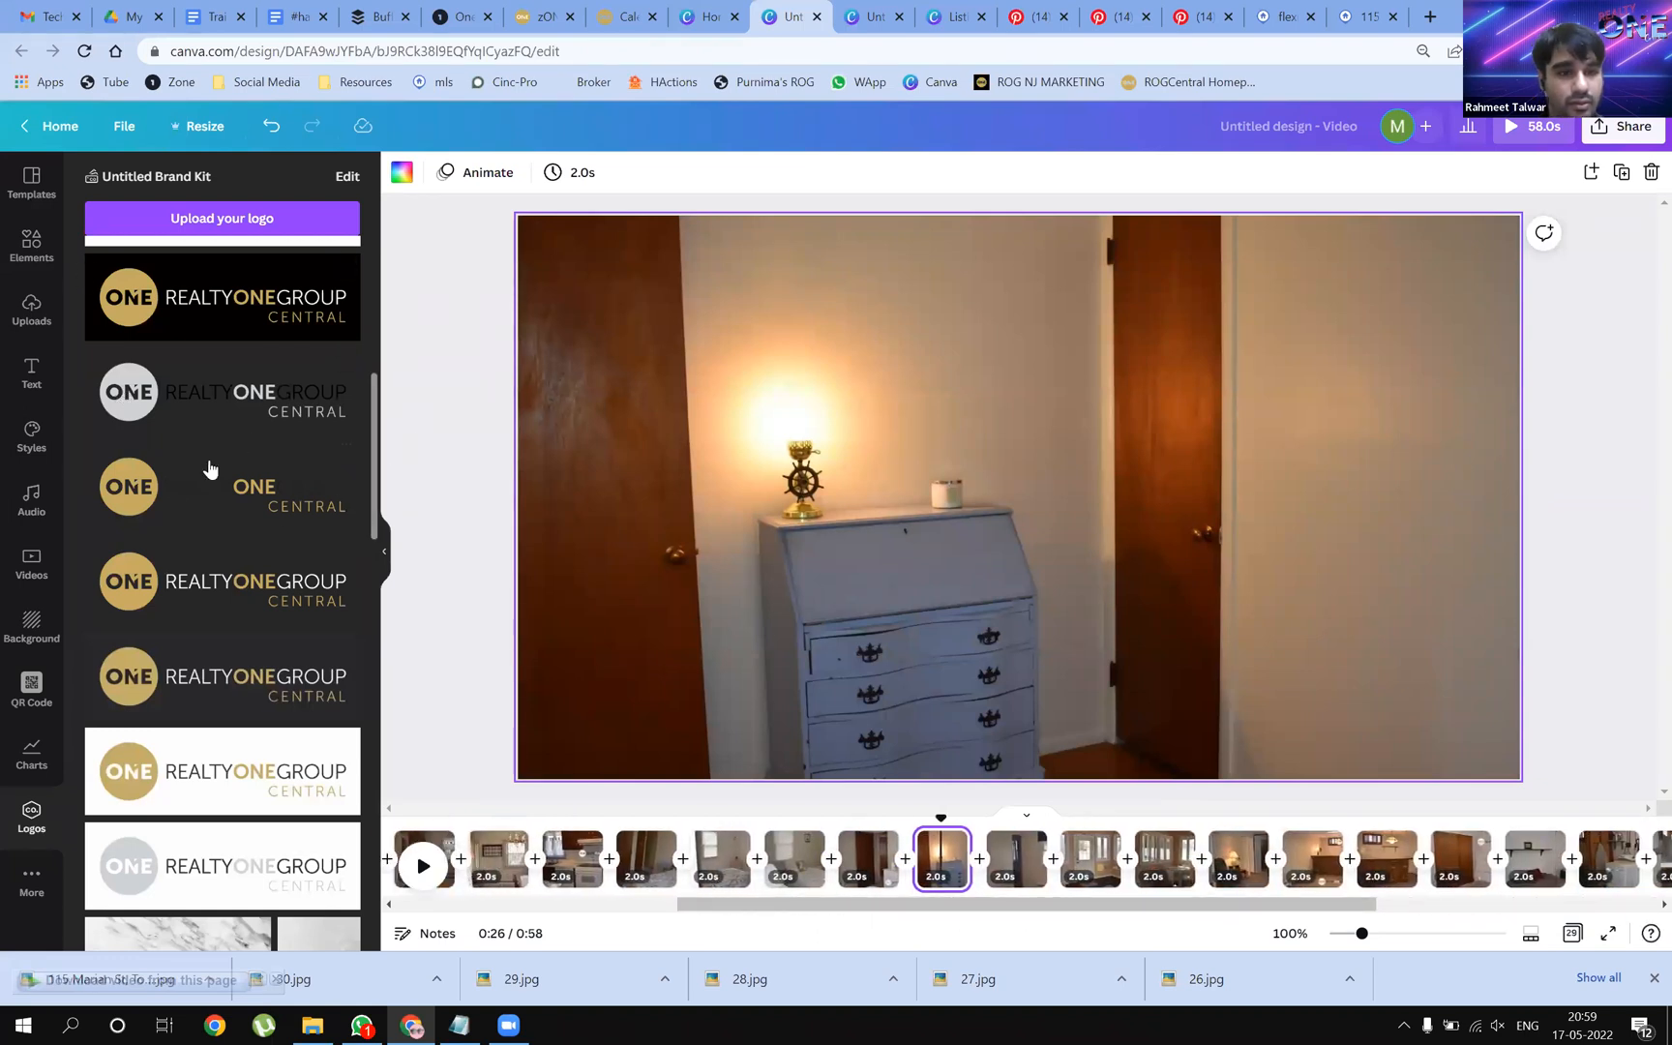
pyautogui.moveTo(142, 494); pyautogui.dragTo(1224, 402)
pyautogui.moveTo(1227, 473); pyautogui.dragTo(1259, 446)
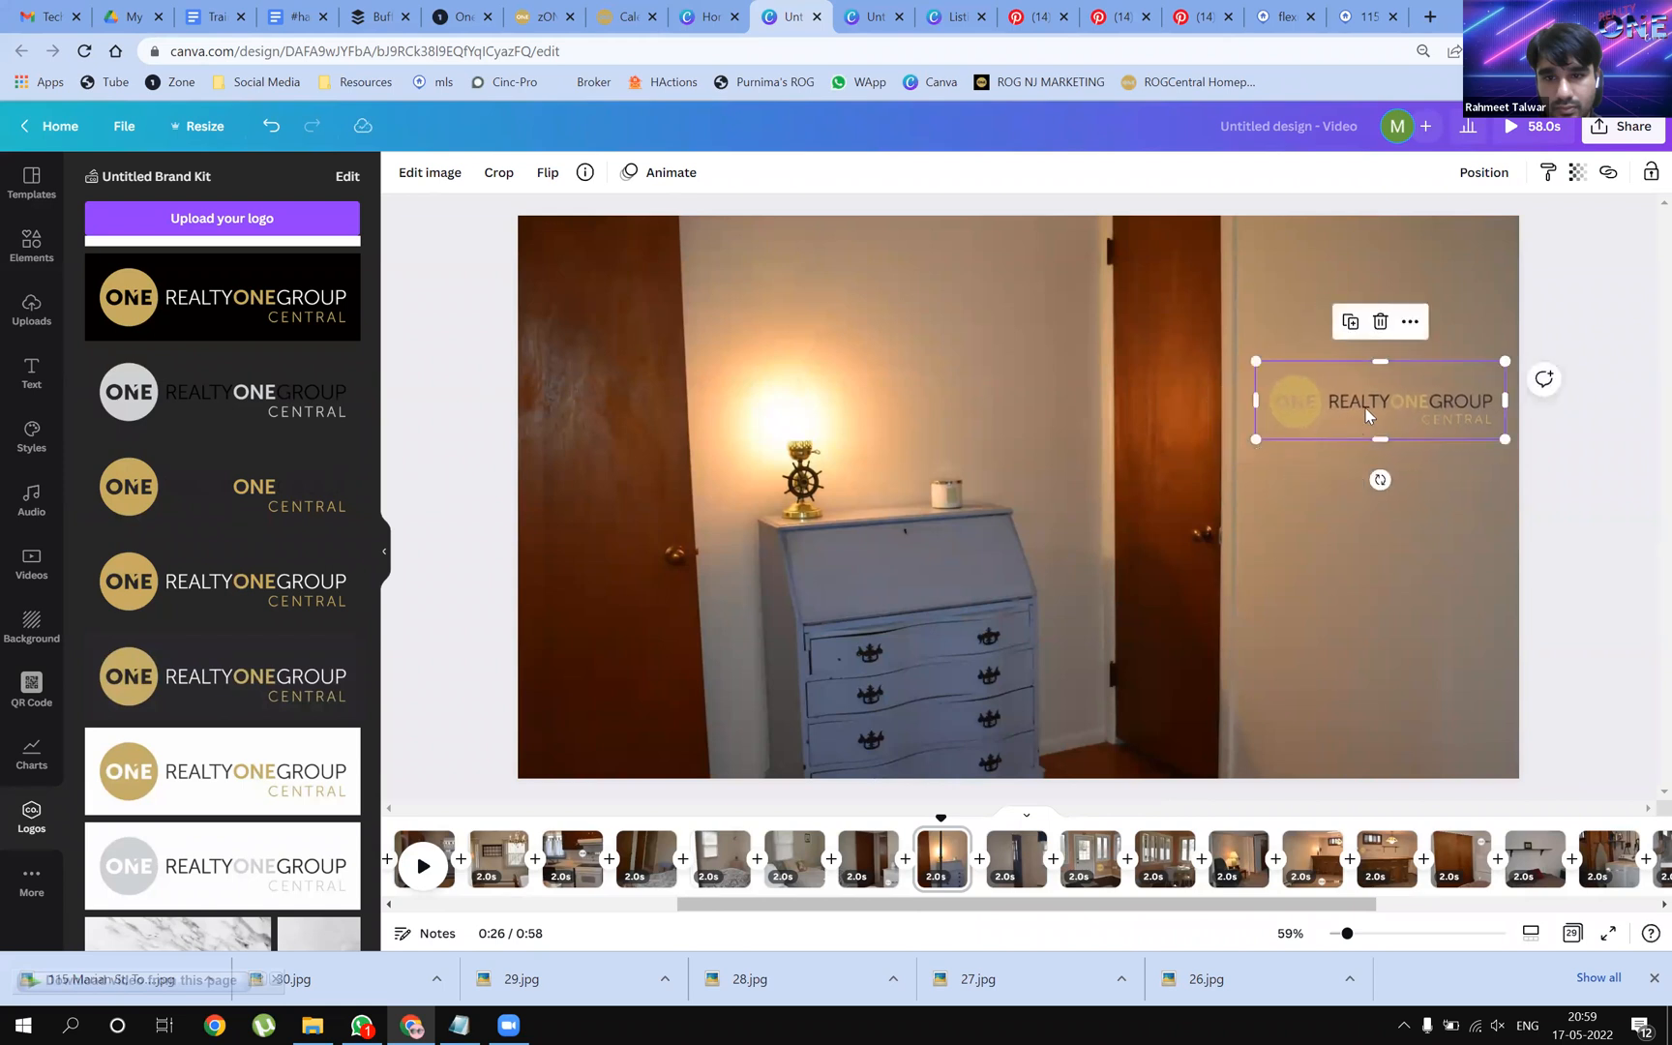
pyautogui.moveTo(1369, 481); pyautogui.dragTo(1337, 312)
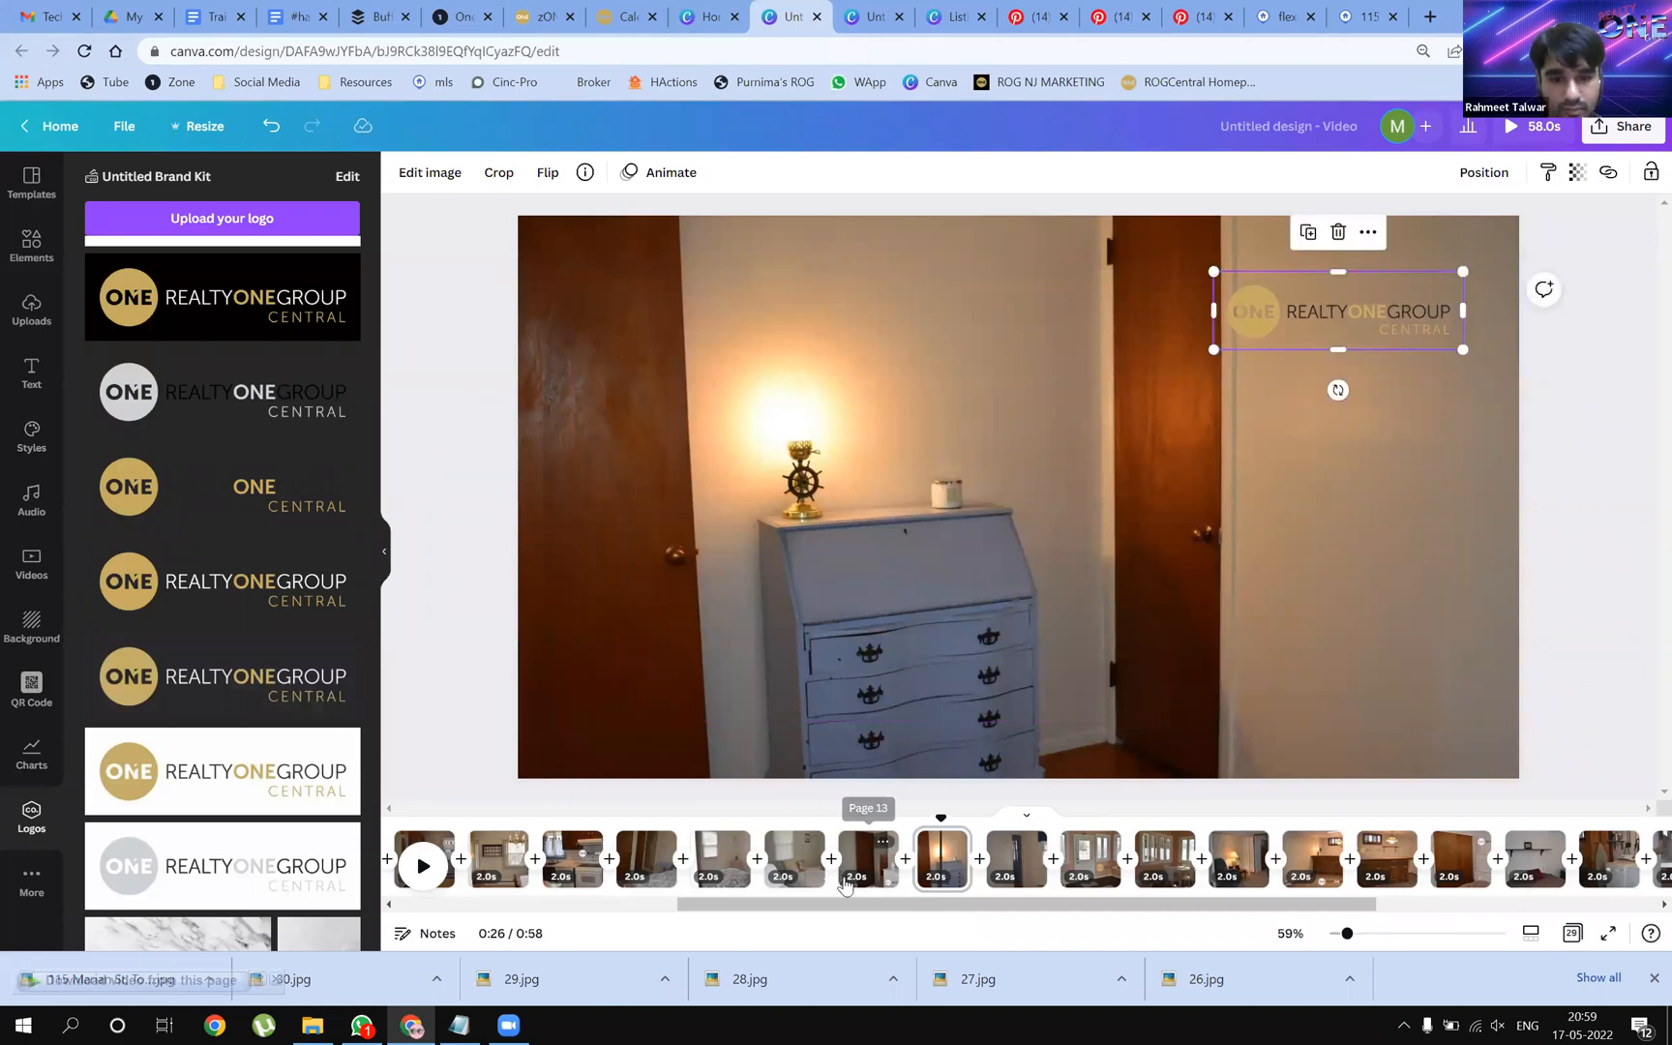
# Restore the gold logo on the 0:22 bedroom page, nudge it left and enlarge it
pyautogui.click(791, 847)
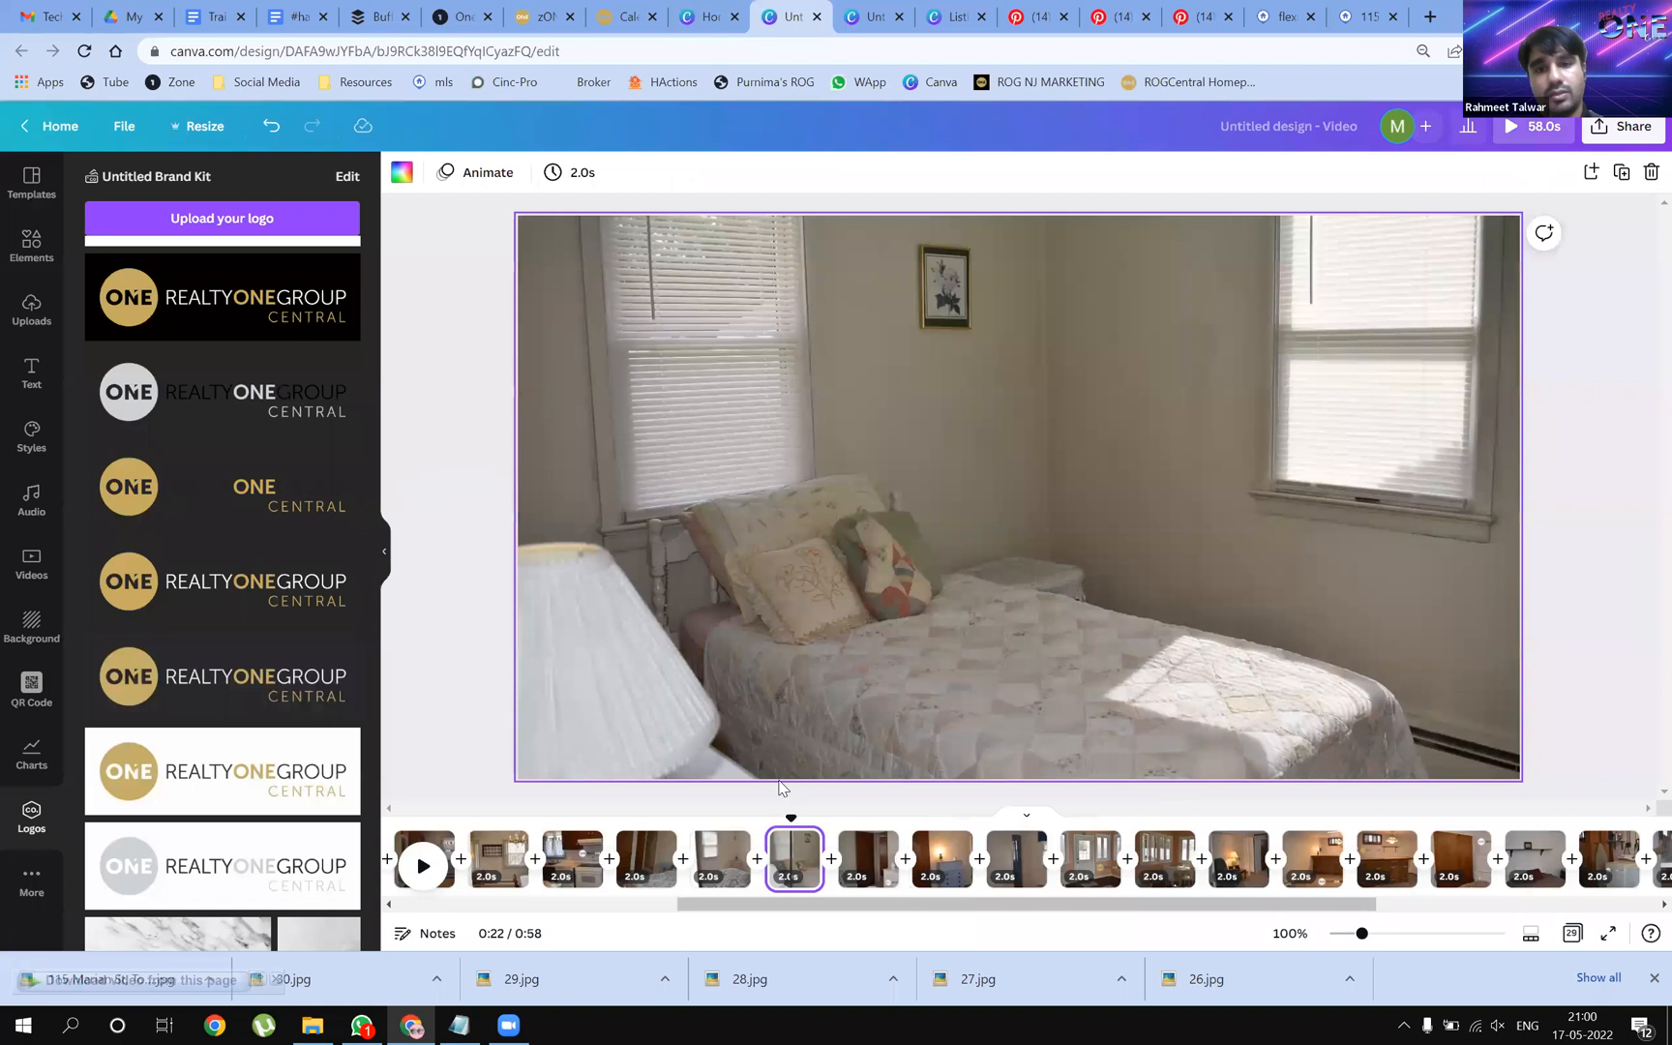
pyautogui.hotkey('ctrl', 'v')
pyautogui.hotkey('ctrl', 'z')
pyautogui.hotkey('ctrl', 'y')
pyautogui.click(1070, 425)
pyautogui.moveTo(1076, 425); pyautogui.dragTo(1069, 426)
pyautogui.moveTo(1204, 492)
pyautogui.mouseDown()
pyautogui.moveTo(1215, 478)
pyautogui.moveTo(1214, 498)
pyautogui.mouseUp()
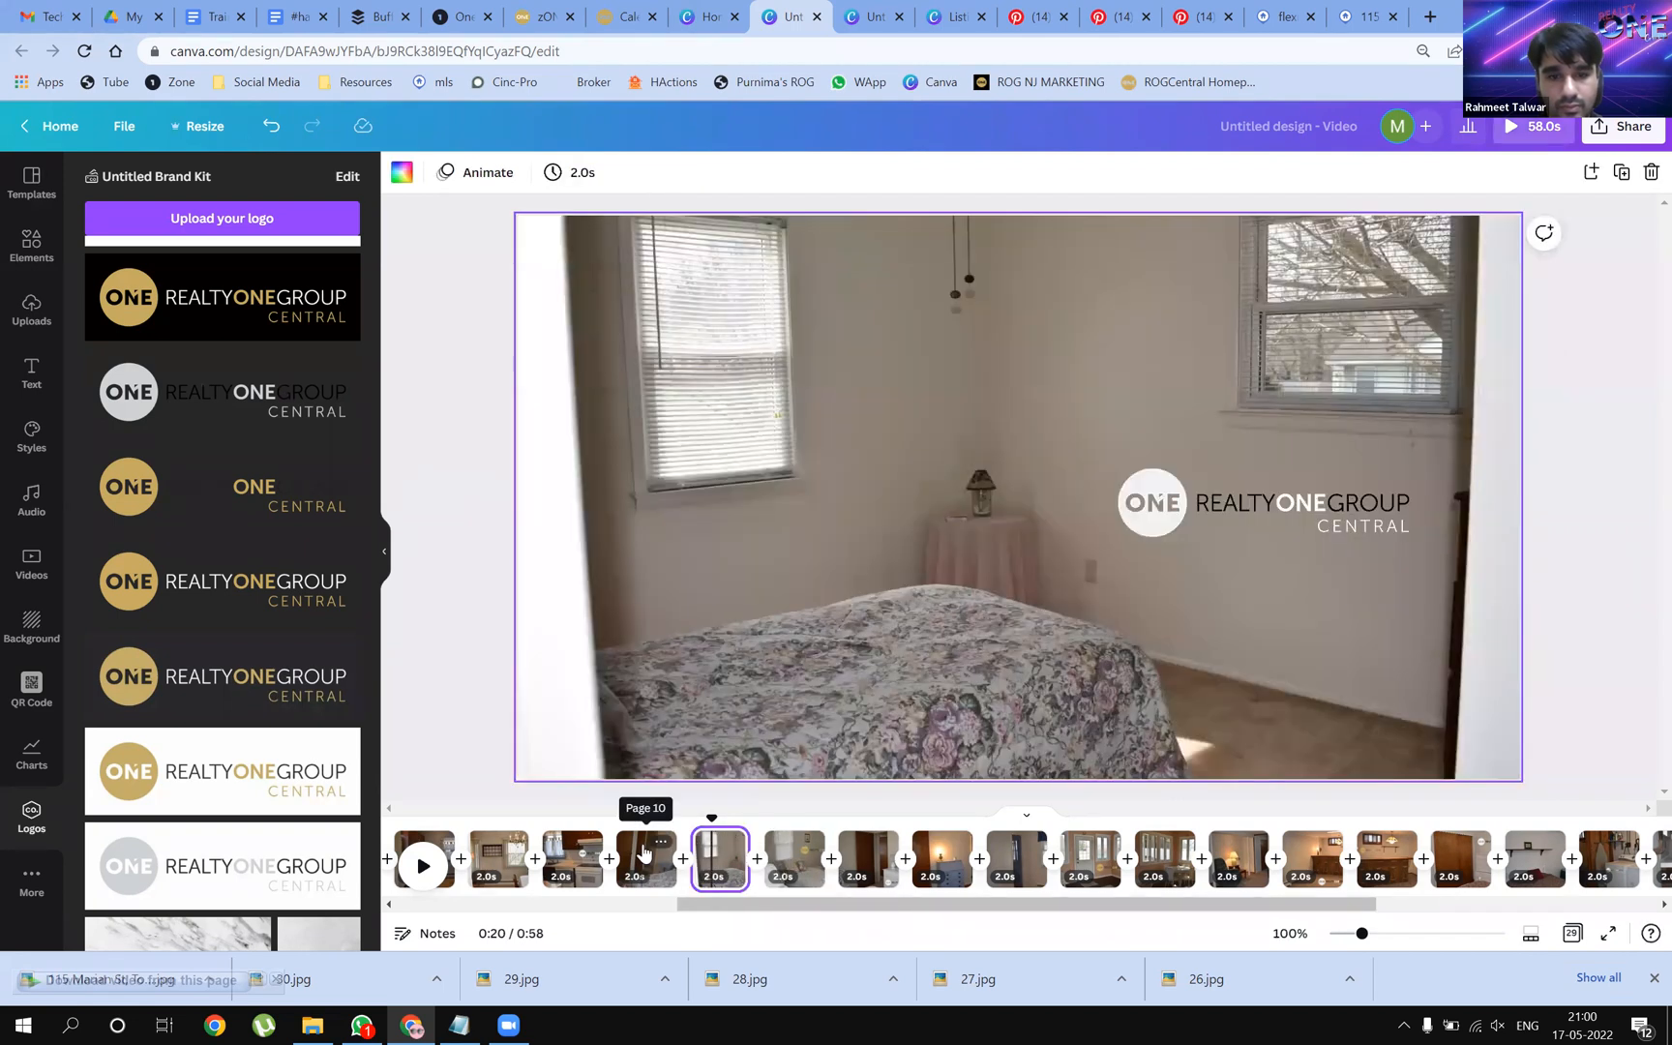
# Swap page 10's white logo for one gold logo, deleting the duplicate and moving it up-right
pyautogui.click(643, 852)
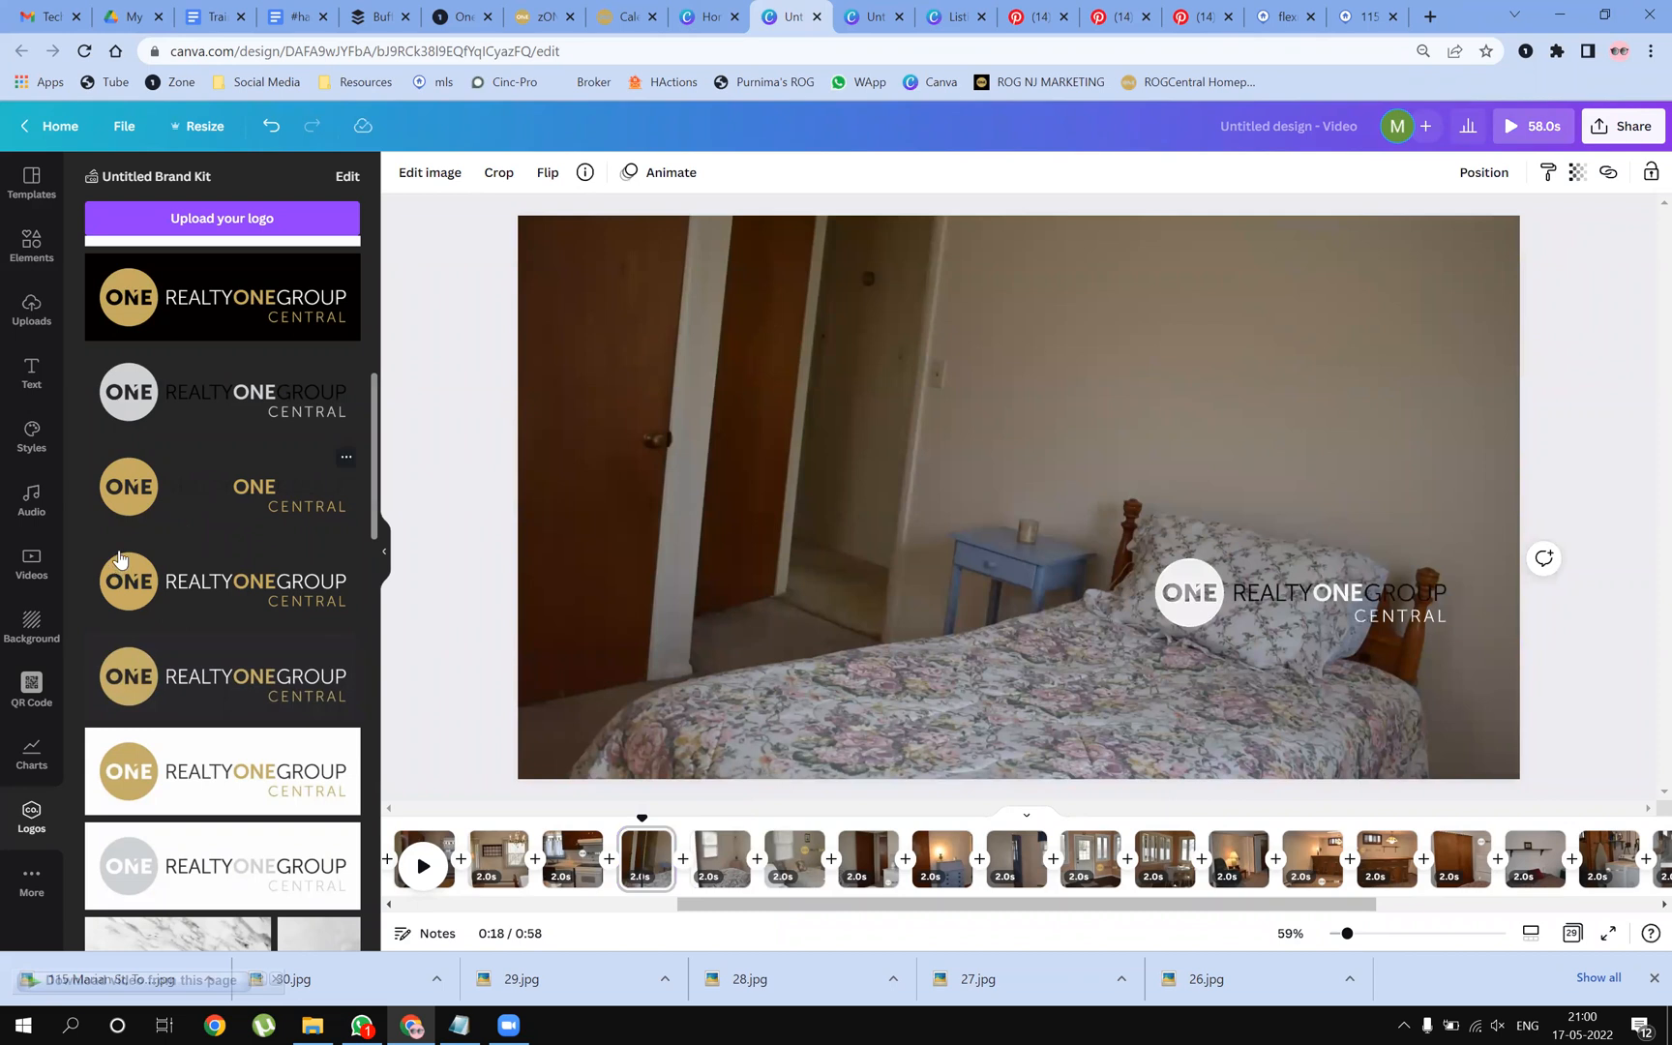
pyautogui.moveTo(143, 484); pyautogui.dragTo(1092, 351)
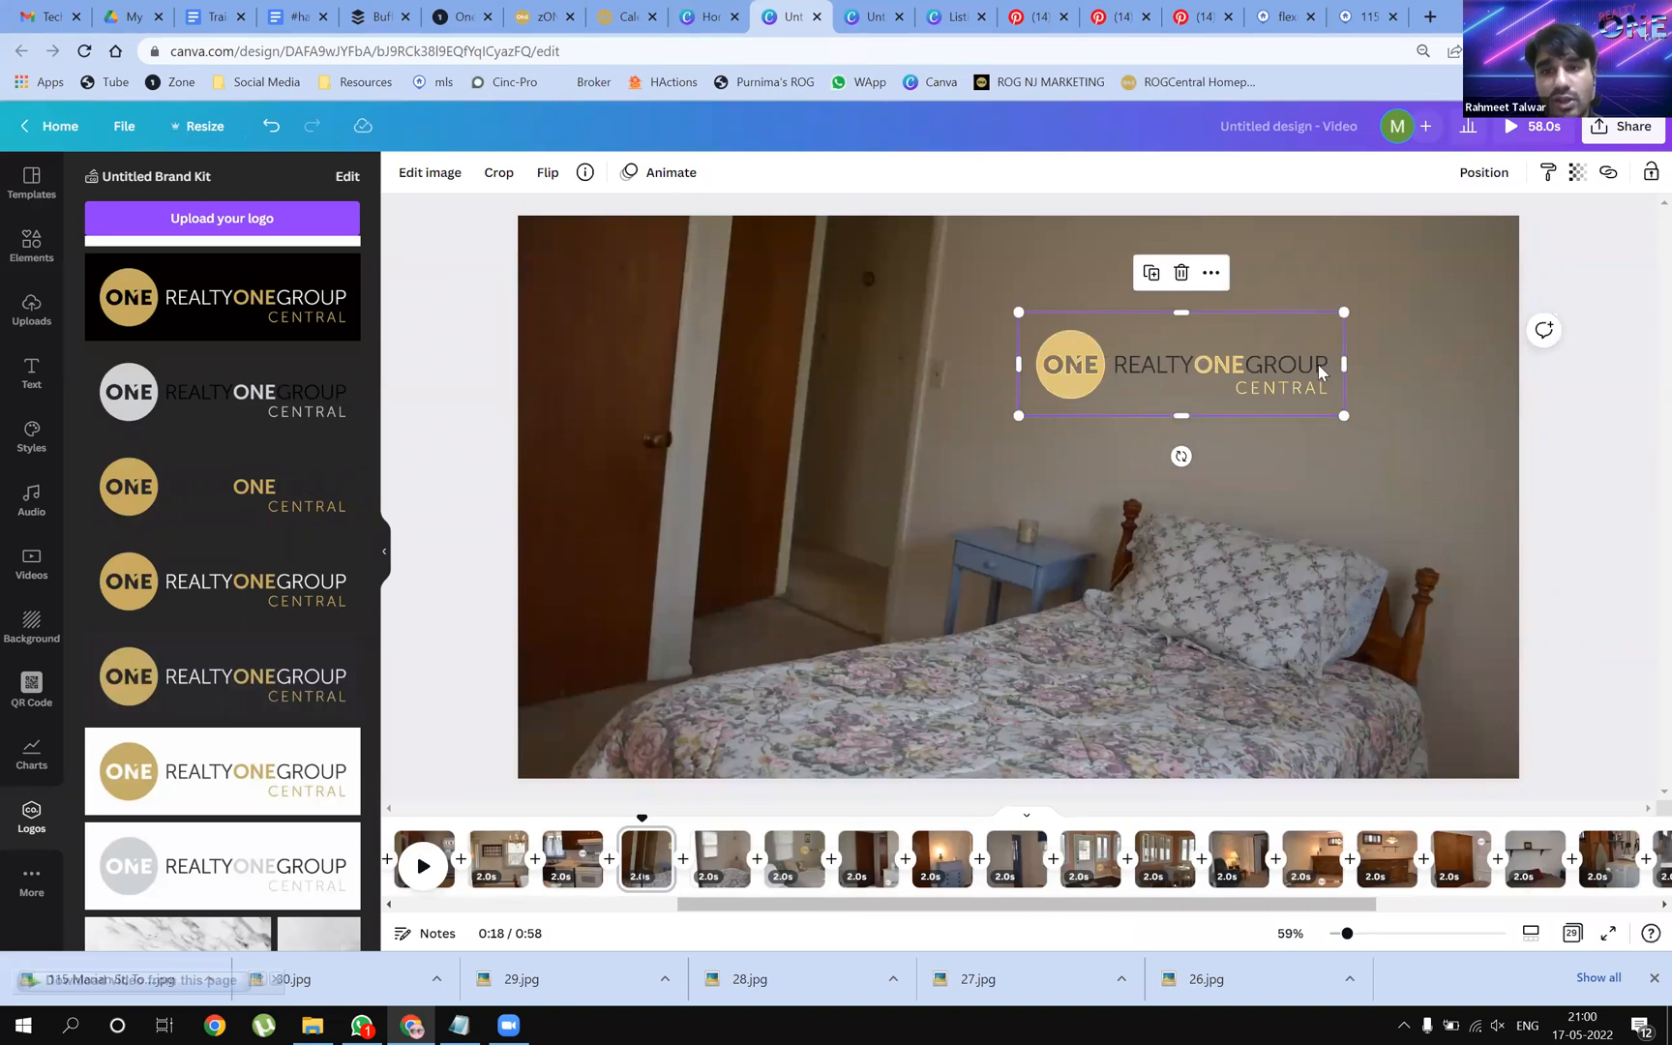
pyautogui.moveTo(136, 490); pyautogui.dragTo(1076, 447)
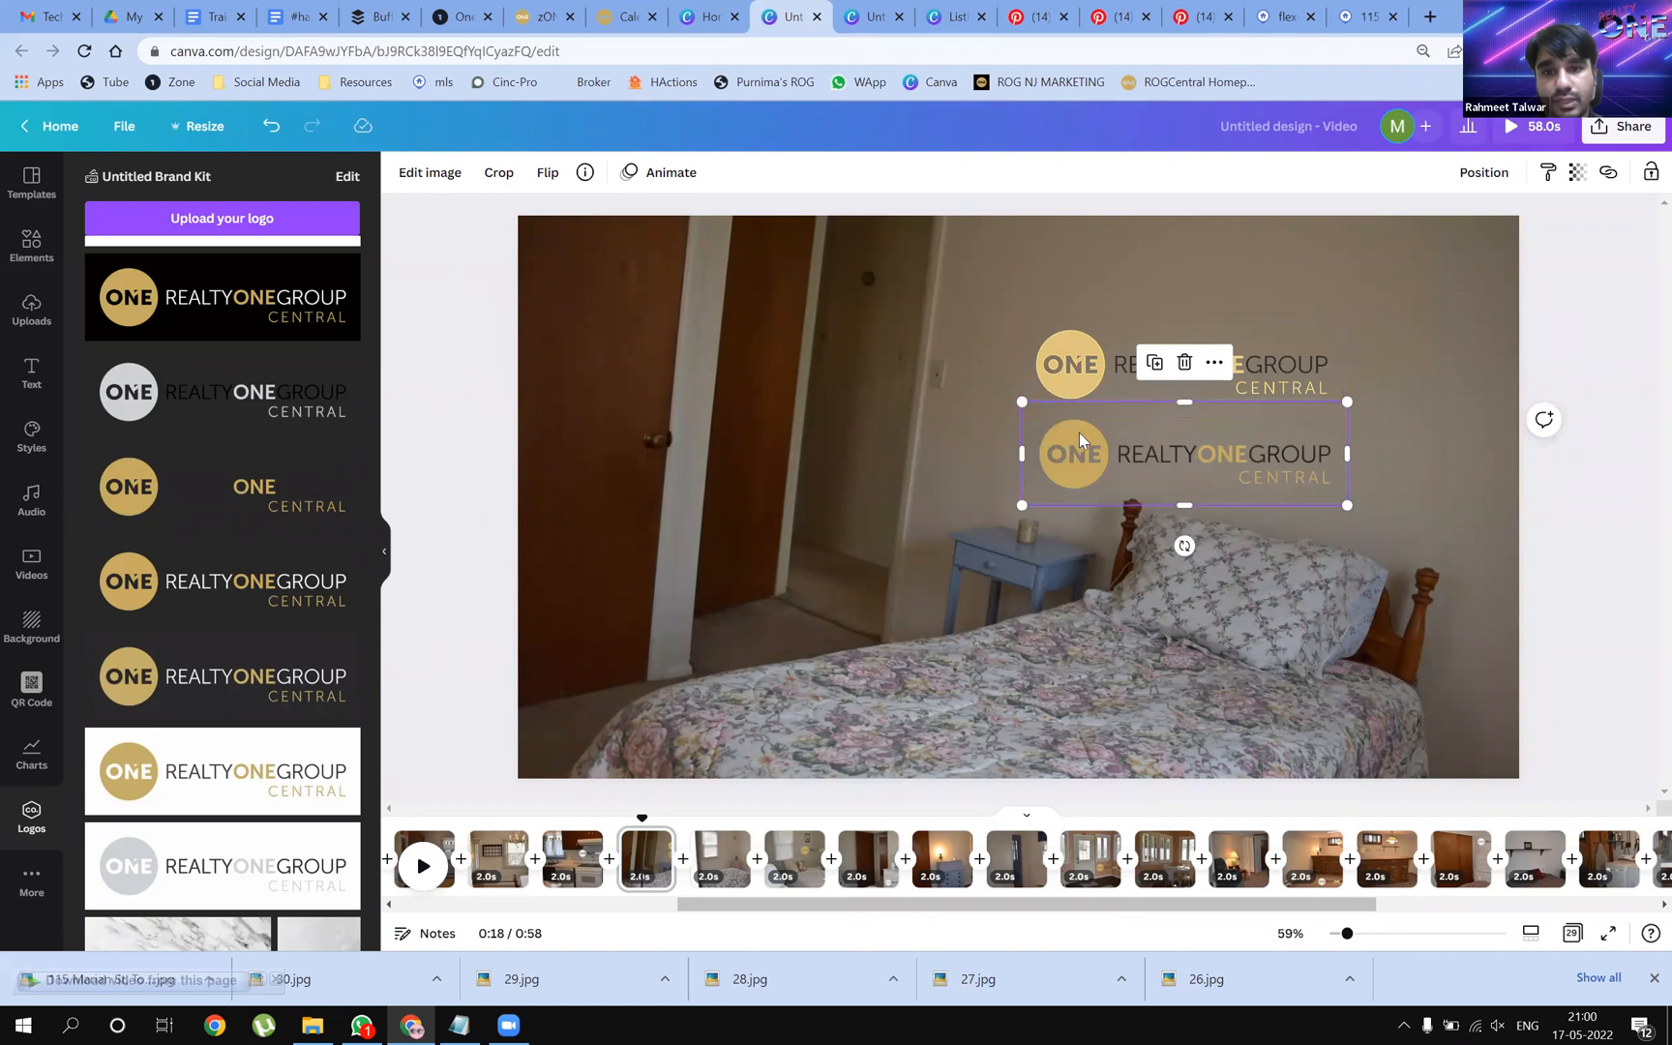
pyautogui.click(1316, 354)
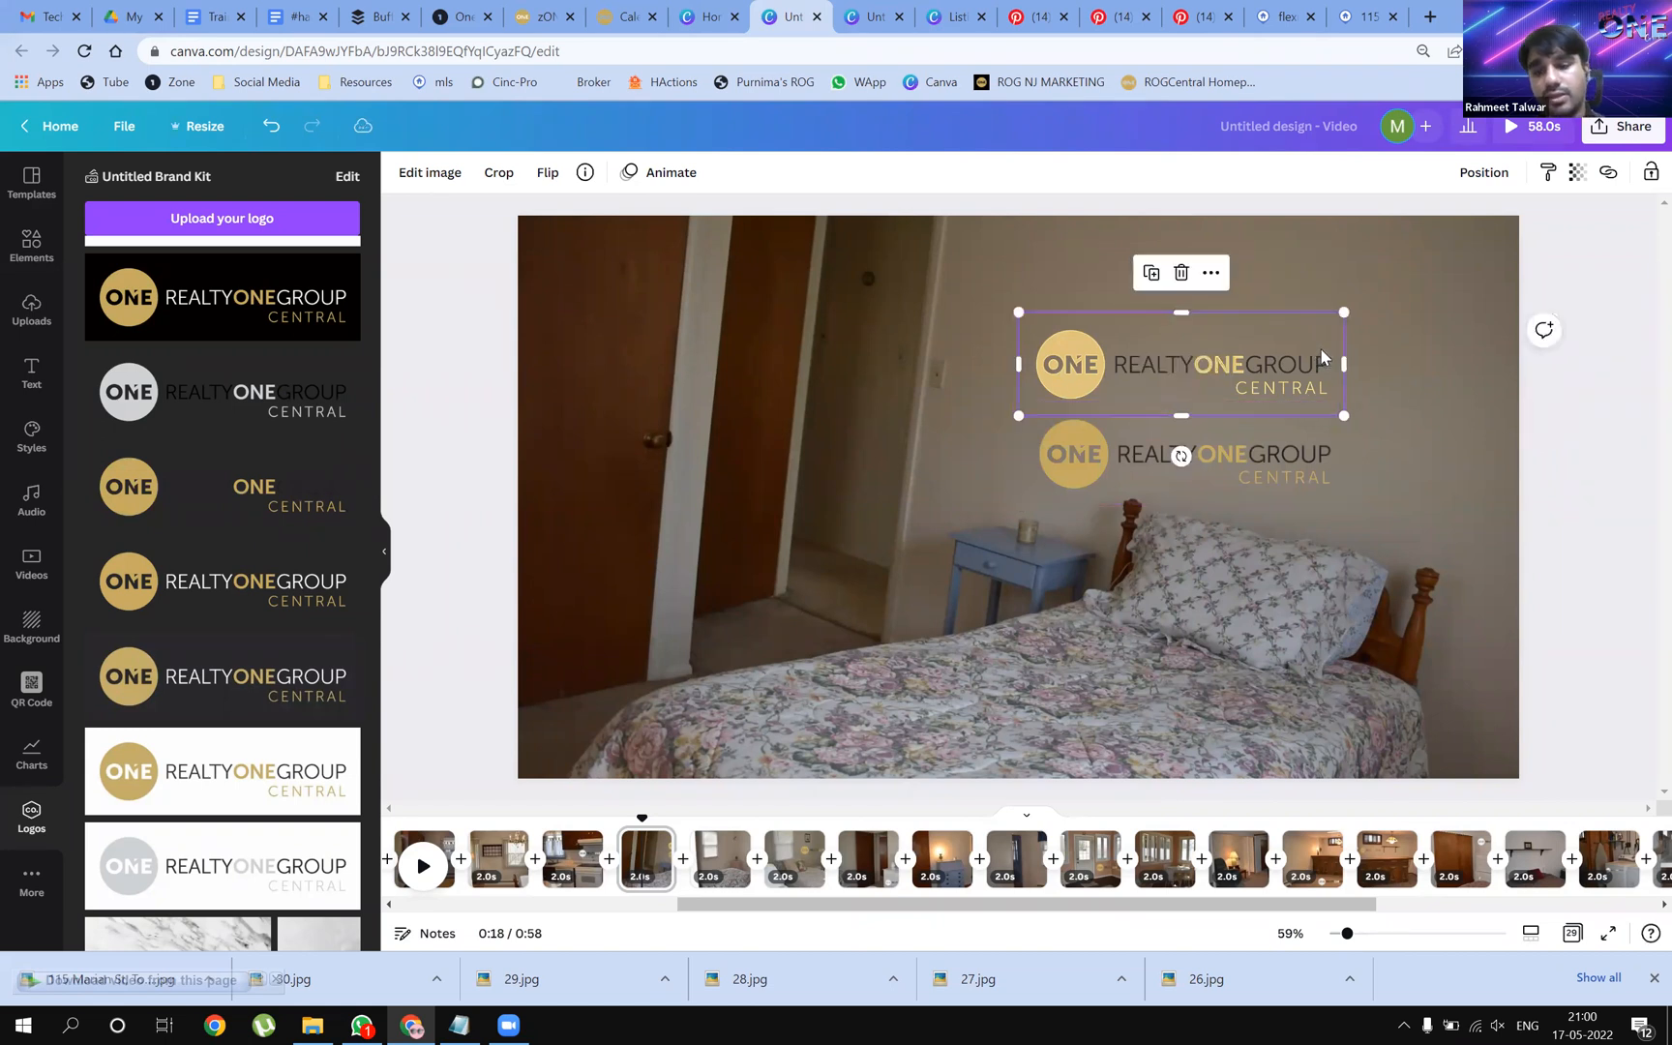
pyautogui.press('Delete')
pyautogui.moveTo(1202, 472); pyautogui.dragTo(1184, 350)
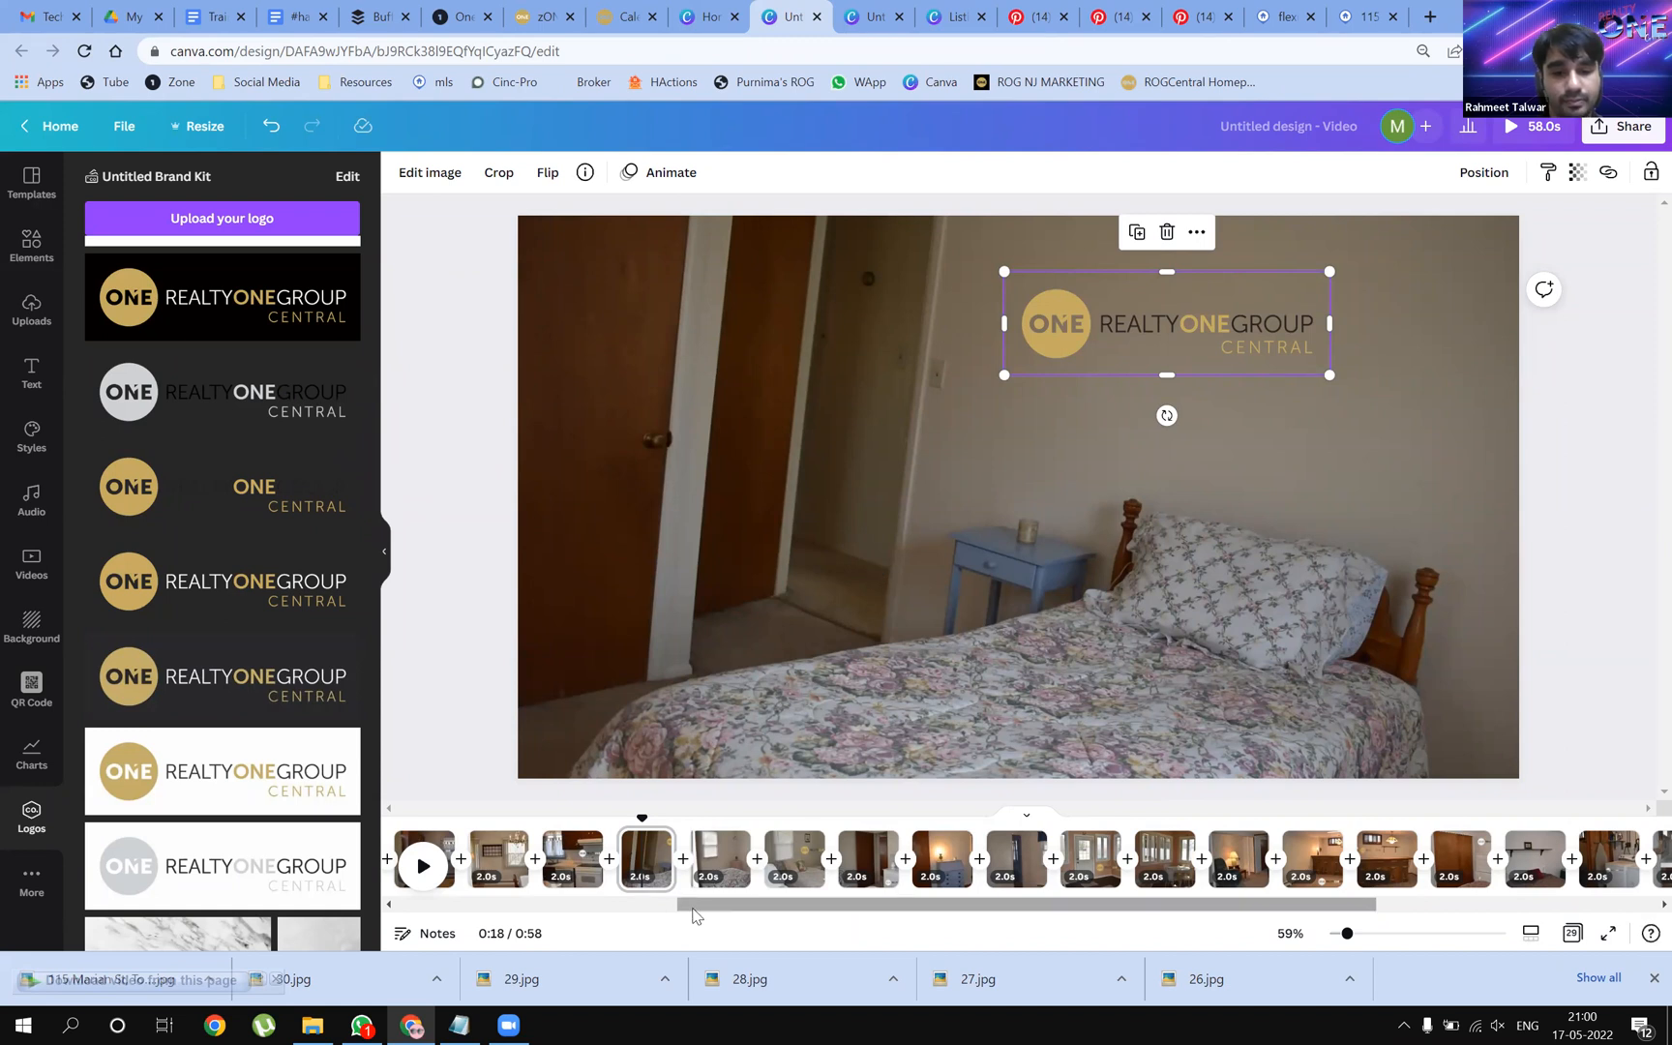
# Place the logo on both dining-room photos, moved toward centre on one and enlarged on the other
pyautogui.click(488, 865)
pyautogui.moveTo(153, 485); pyautogui.dragTo(705, 566)
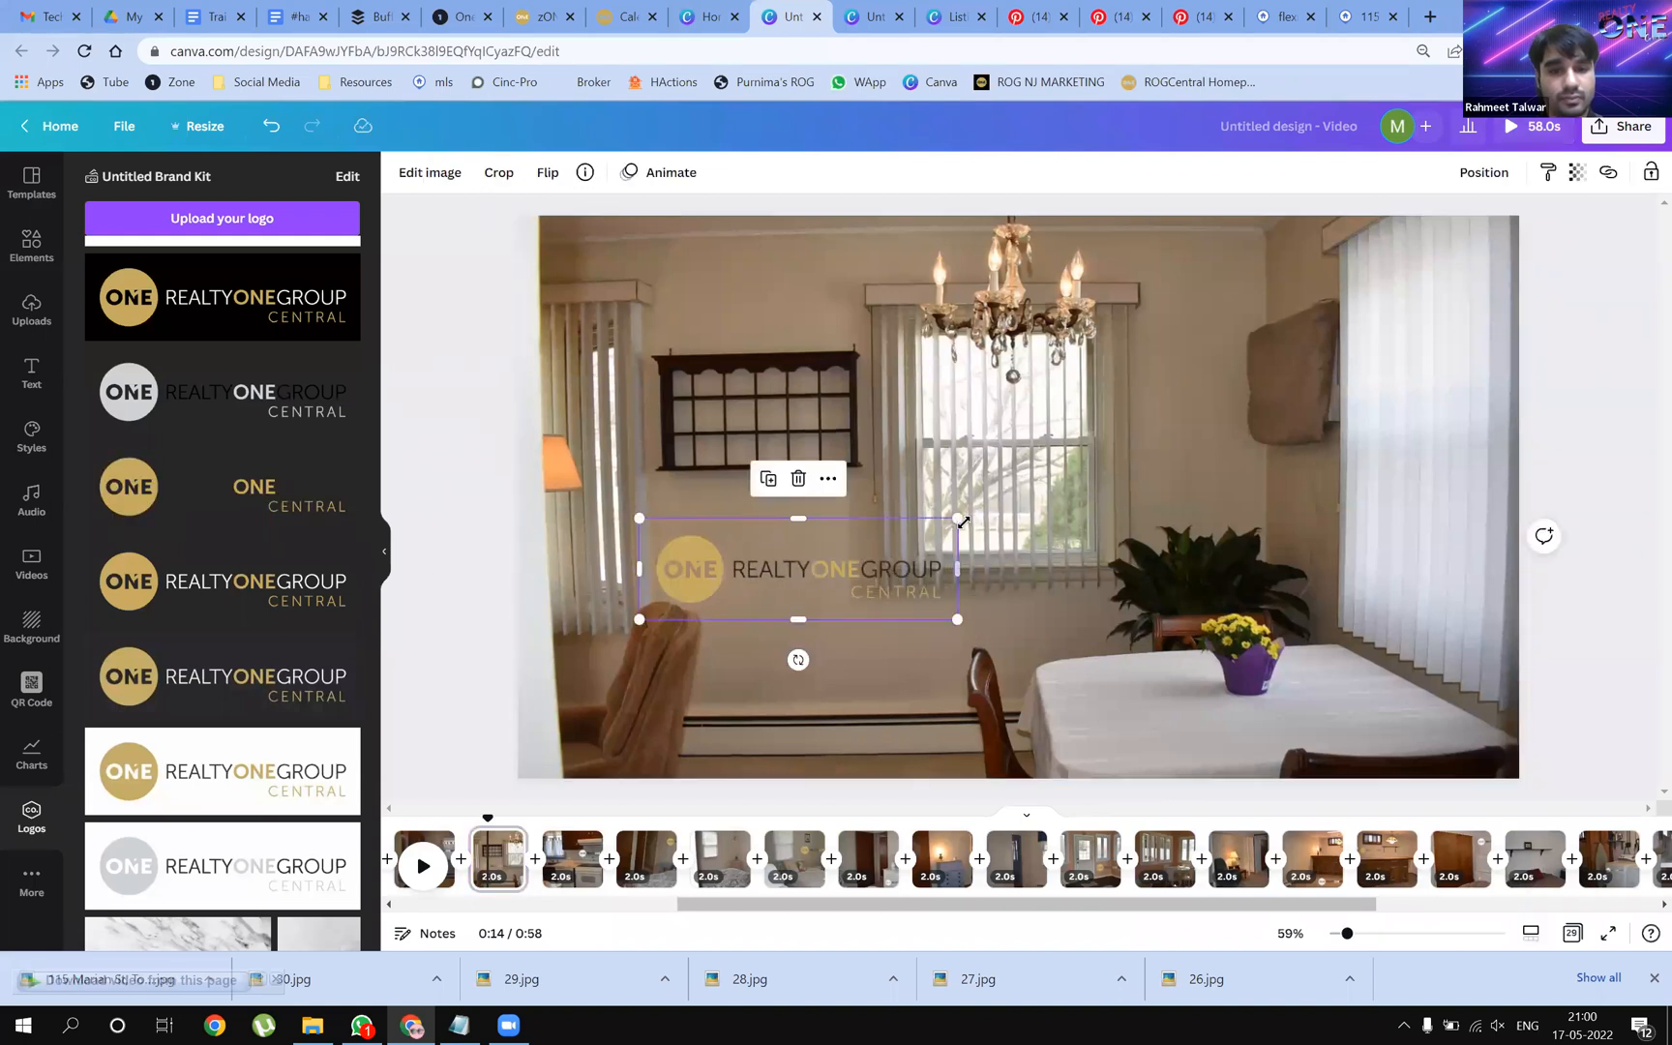
pyautogui.moveTo(855, 573); pyautogui.dragTo(920, 627)
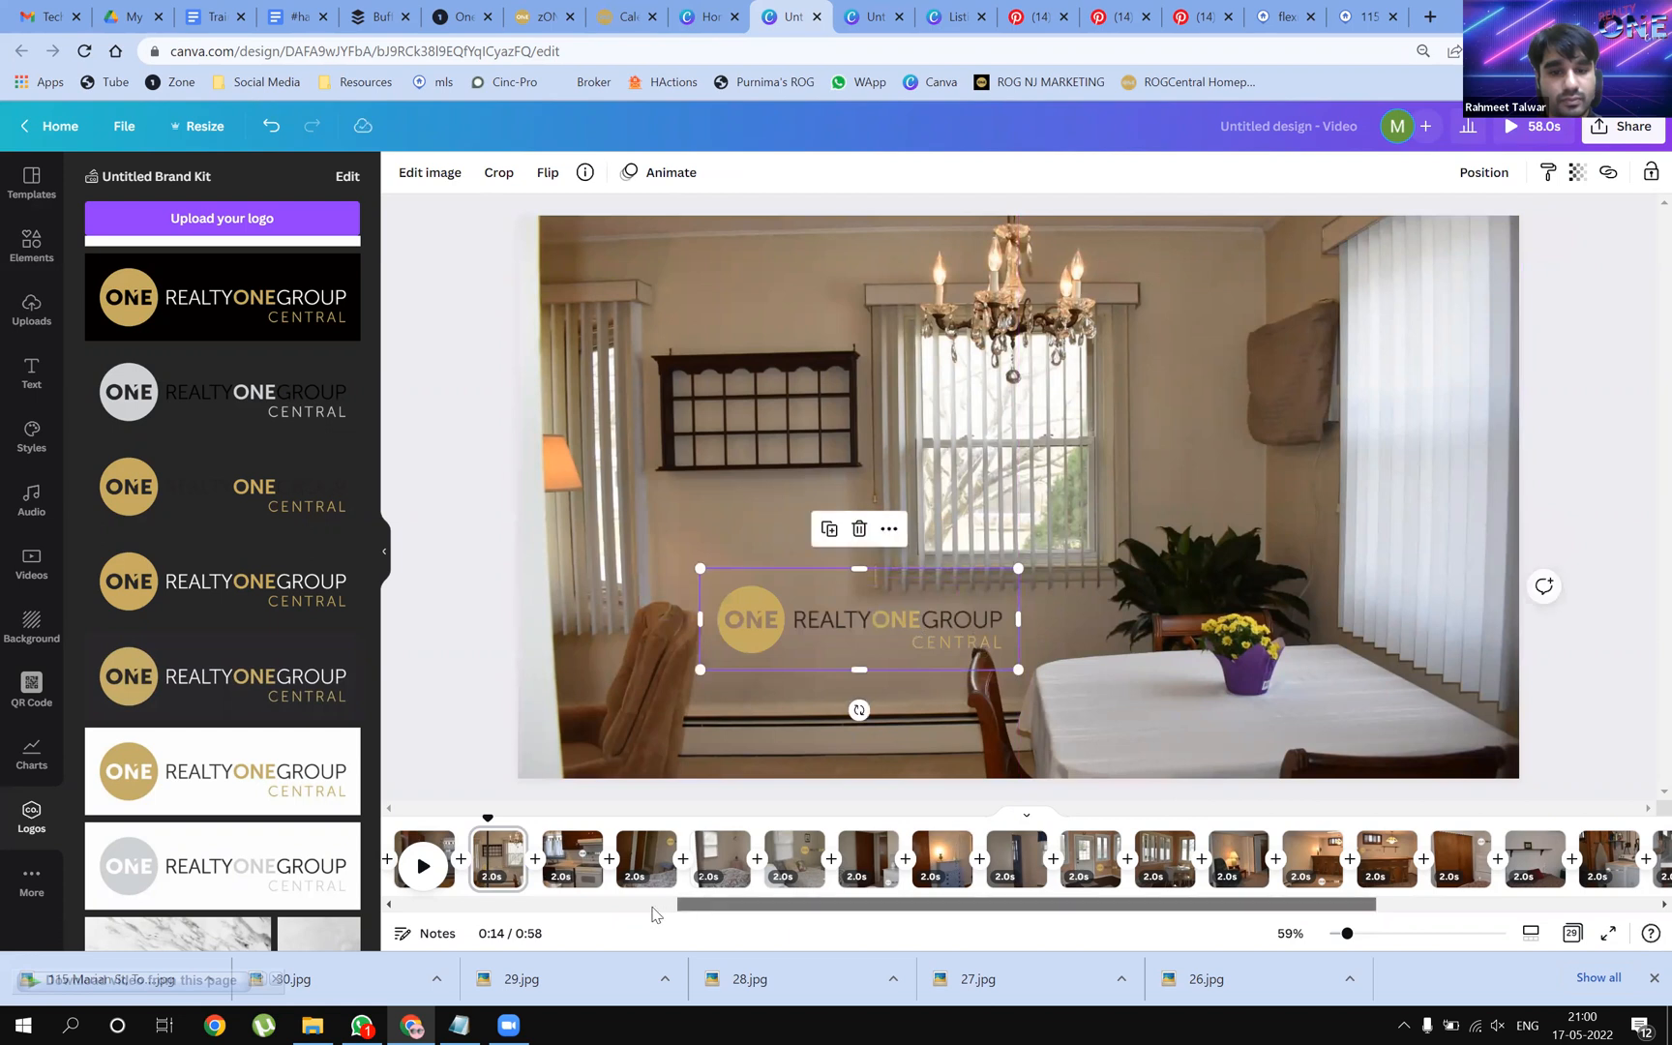
pyautogui.moveTo(674, 906); pyautogui.dragTo(568, 917)
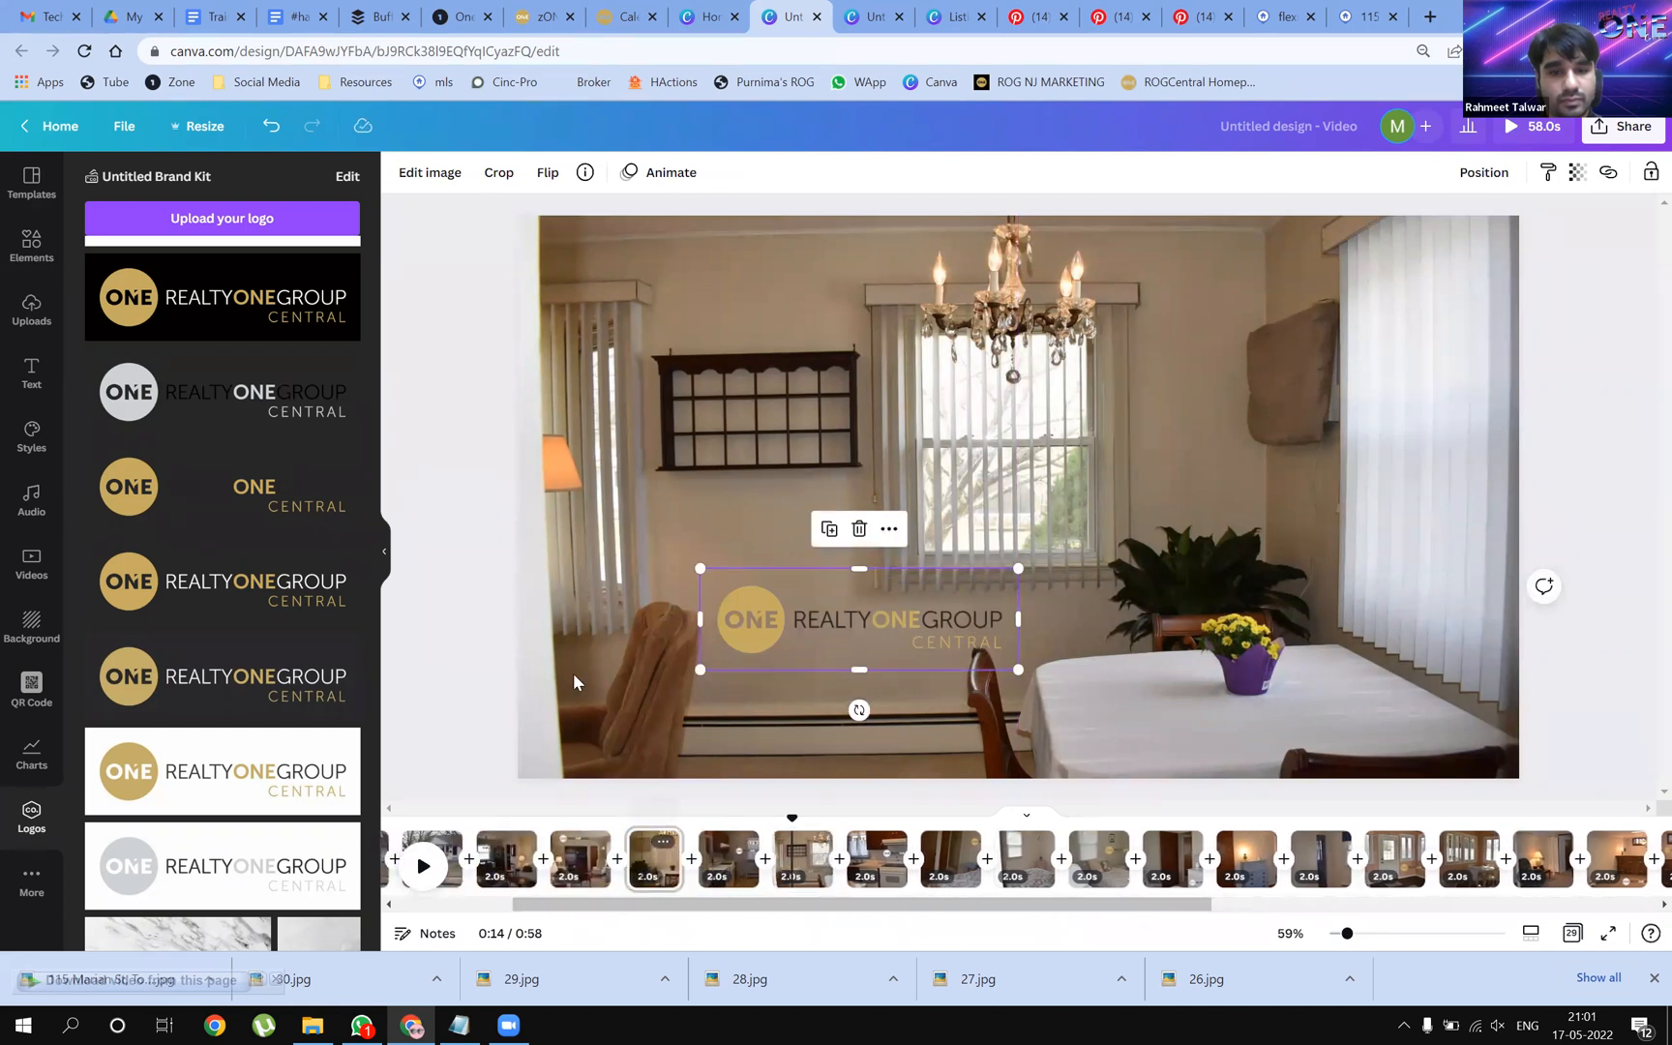
pyautogui.click(652, 856)
pyautogui.moveTo(278, 542); pyautogui.dragTo(710, 487)
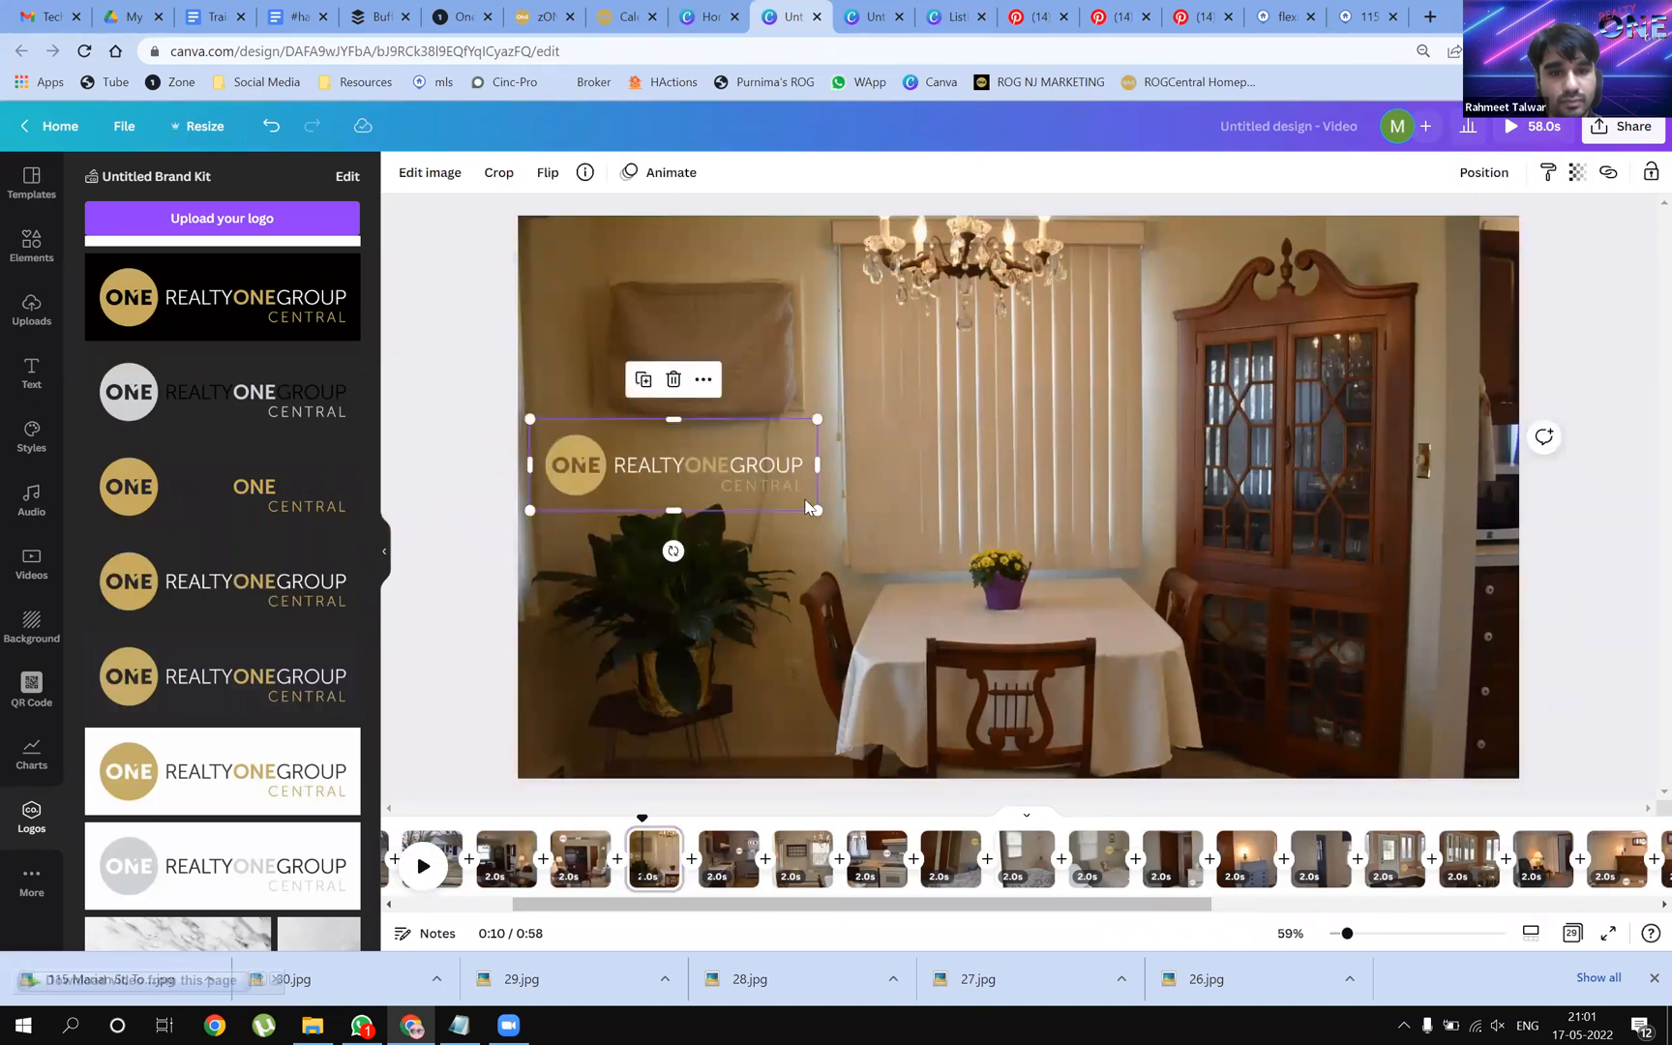
pyautogui.moveTo(816, 506); pyautogui.dragTo(847, 519)
pyautogui.moveTo(769, 910); pyautogui.dragTo(655, 906)
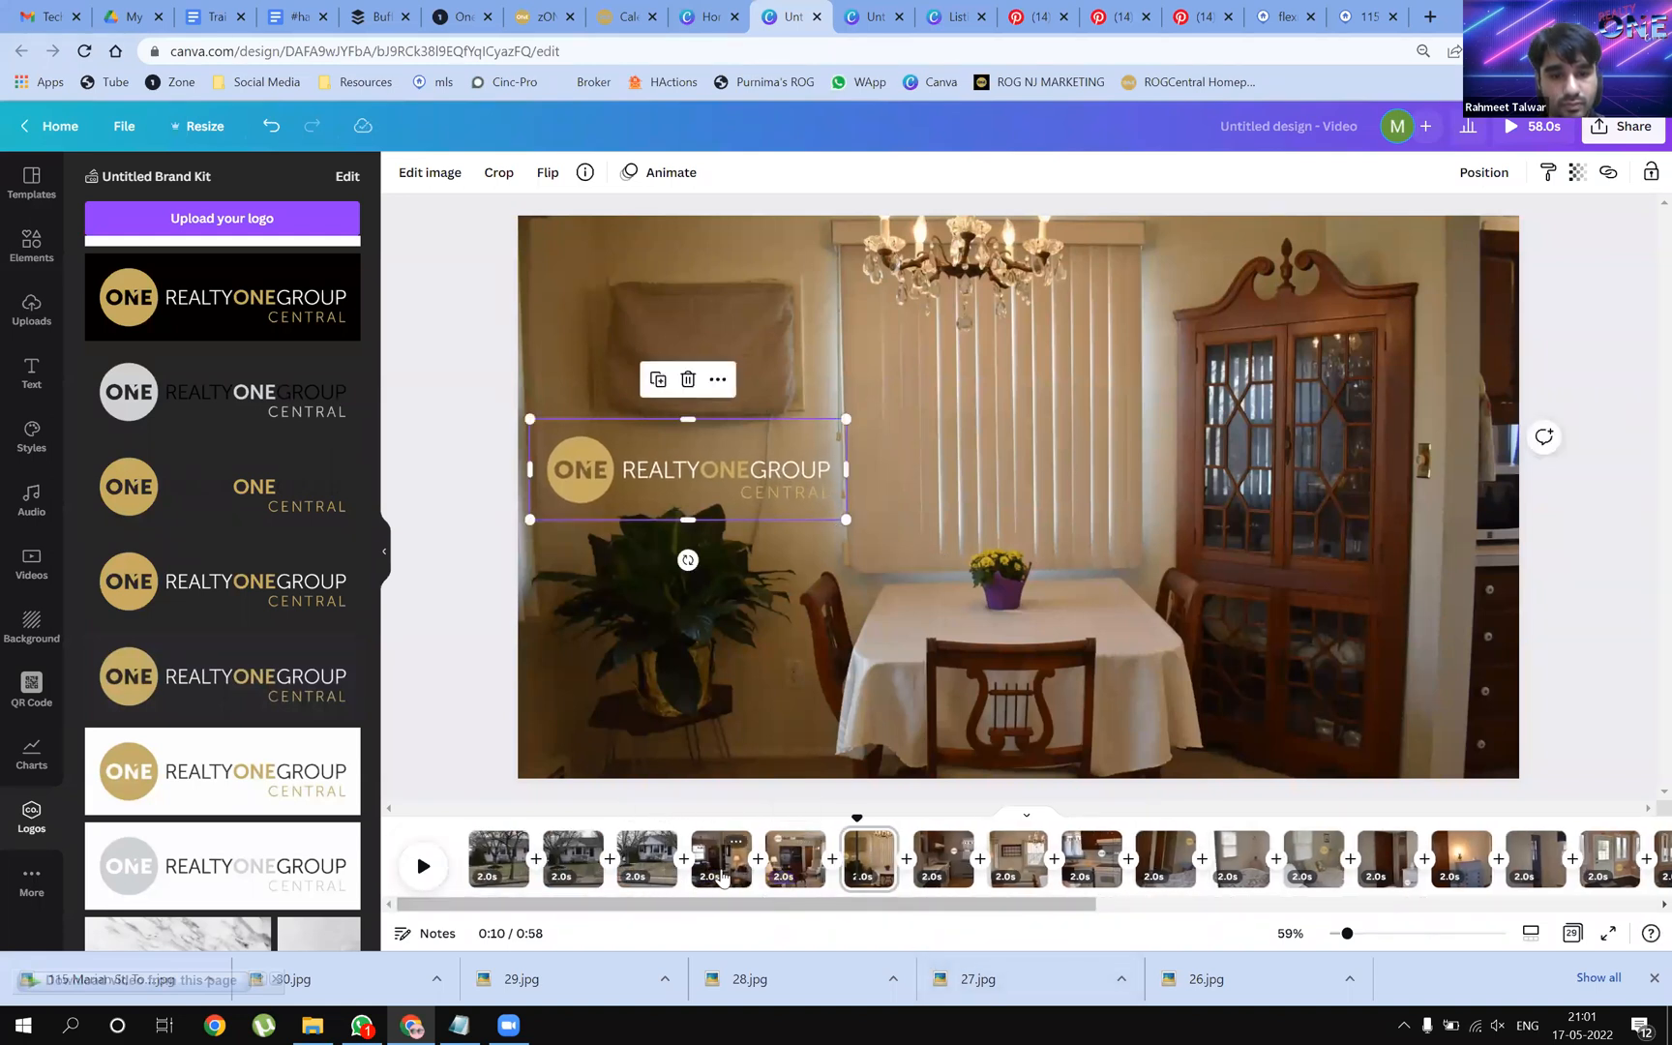
# Add the logo to the living-room photo's upper centre, shifted slightly up and right
pyautogui.click(714, 874)
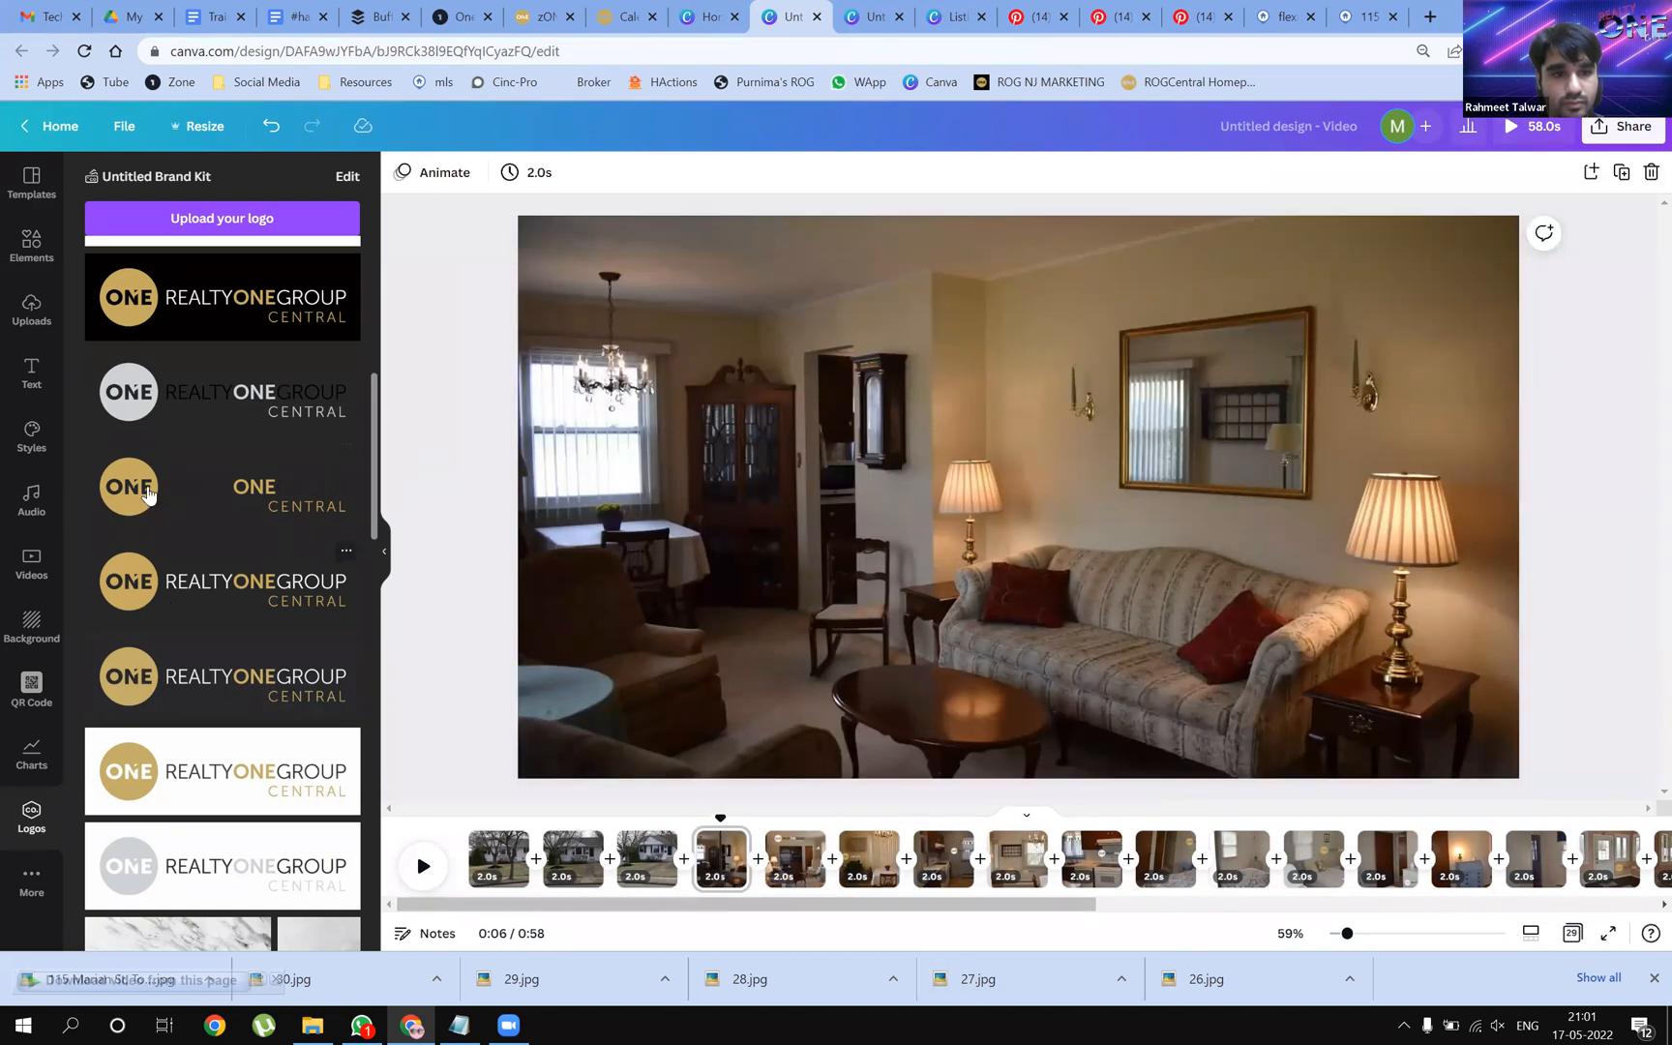
pyautogui.moveTo(539, 487); pyautogui.dragTo(838, 323)
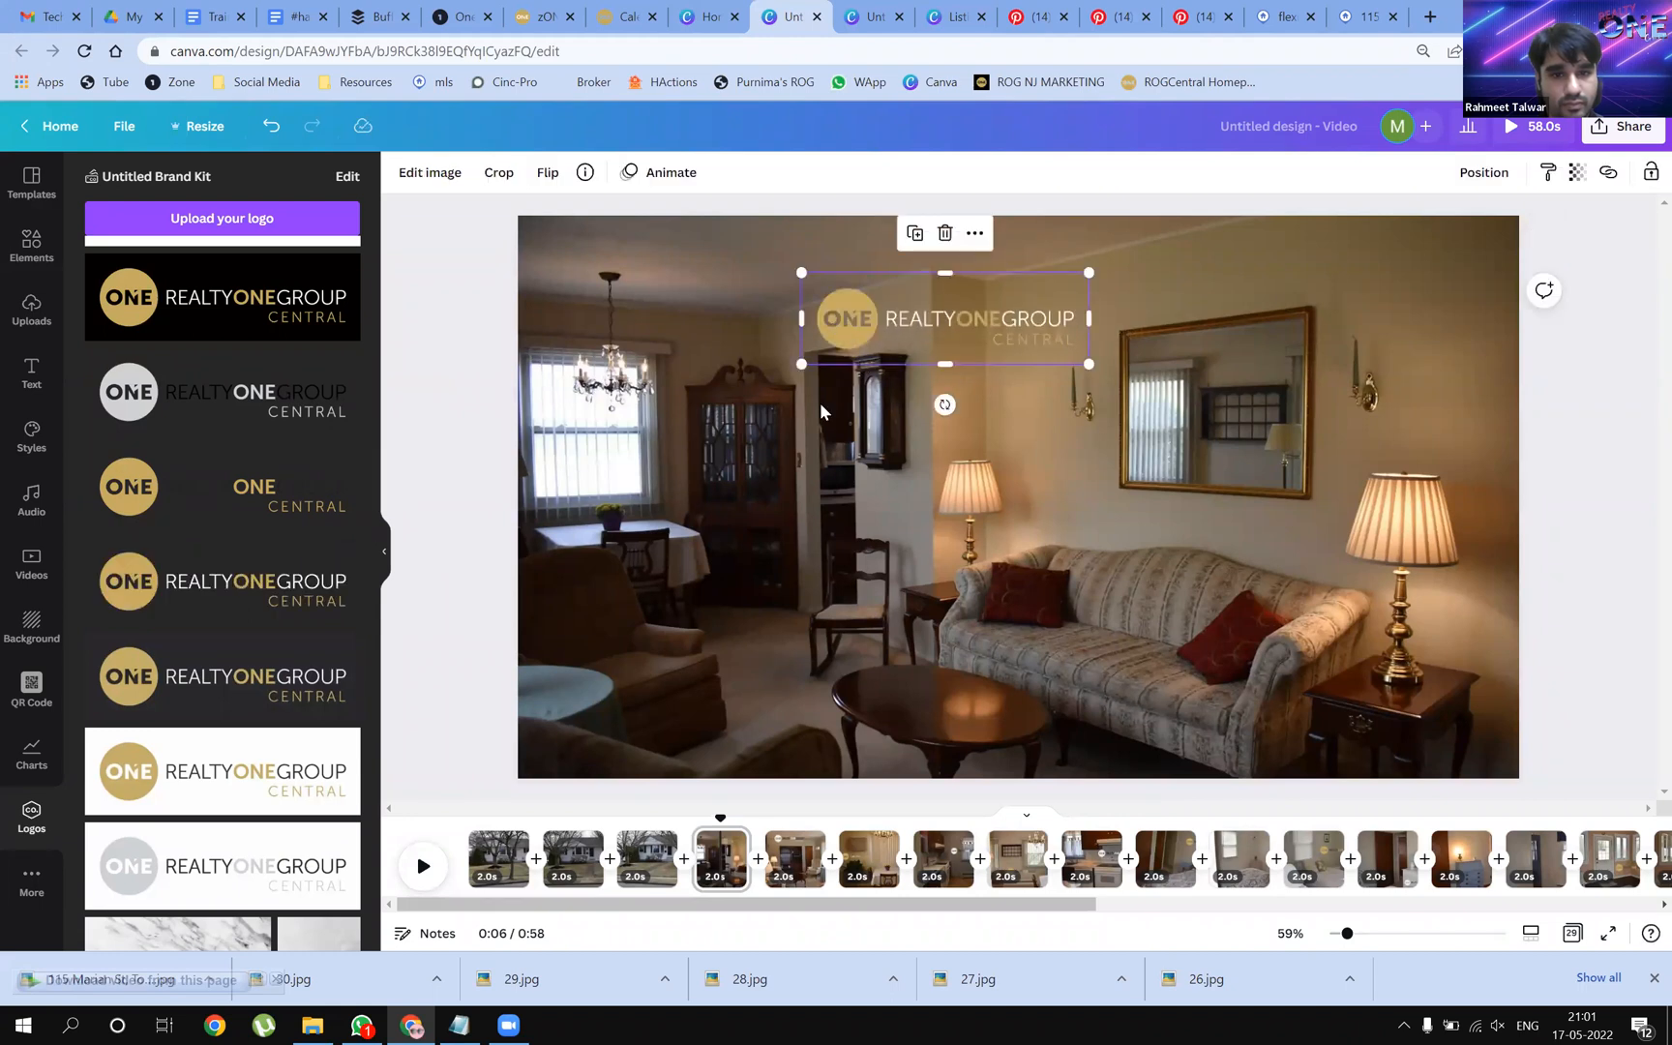
pyautogui.click(728, 580)
pyautogui.moveTo(1028, 324); pyautogui.dragTo(1033, 310)
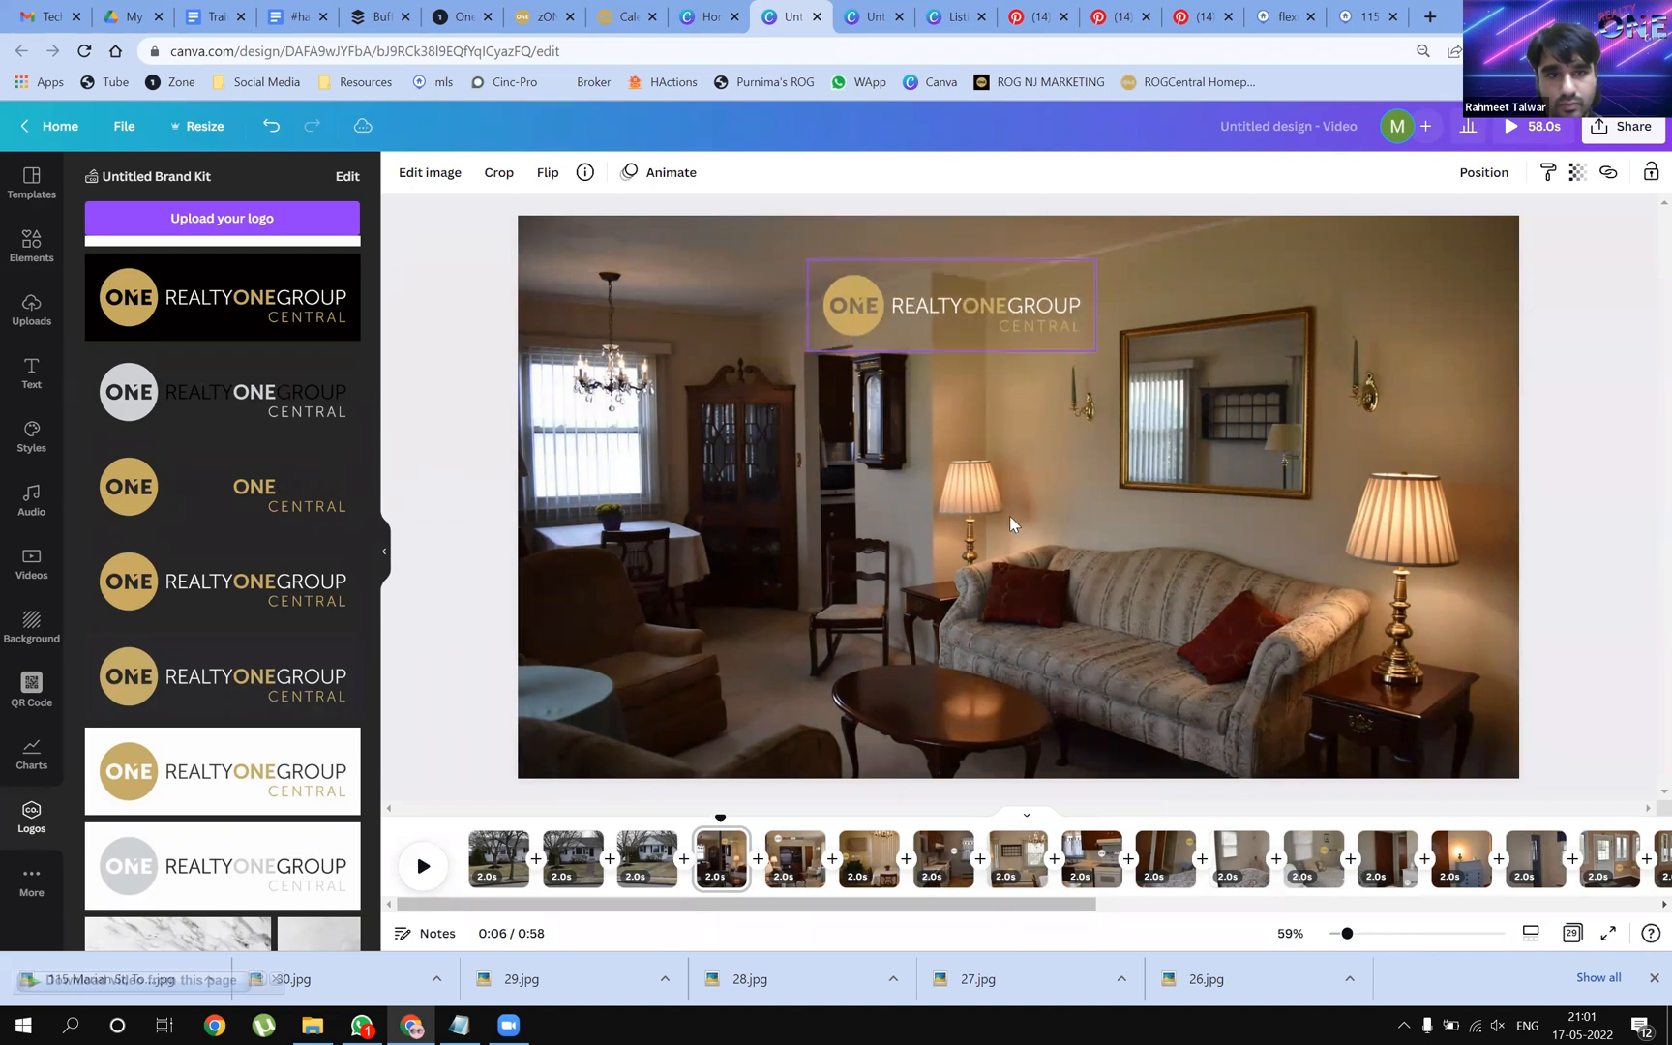
# Preview filters on the living-room photo: Festive, Afterglow, Dare, Rosie, Drama, Peony, Dalliance, Whimsical, Cali
pyautogui.click(949, 387)
pyautogui.click(473, 172)
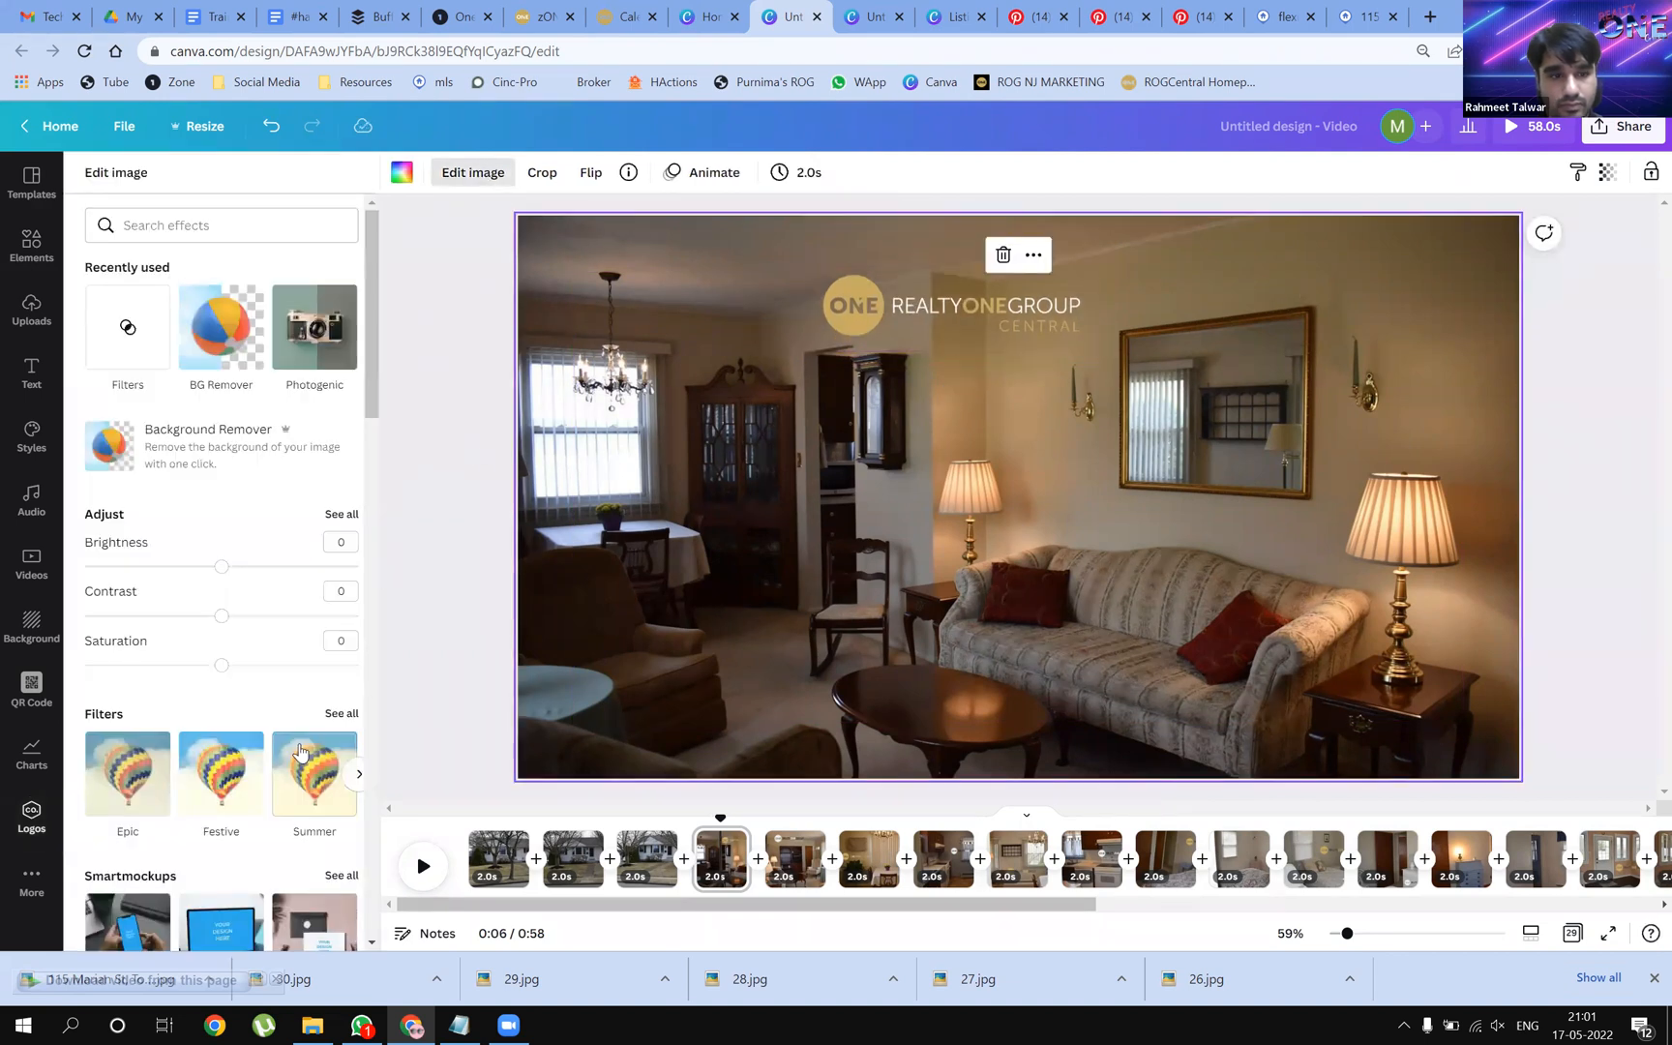
pyautogui.click(253, 746)
pyautogui.click(343, 715)
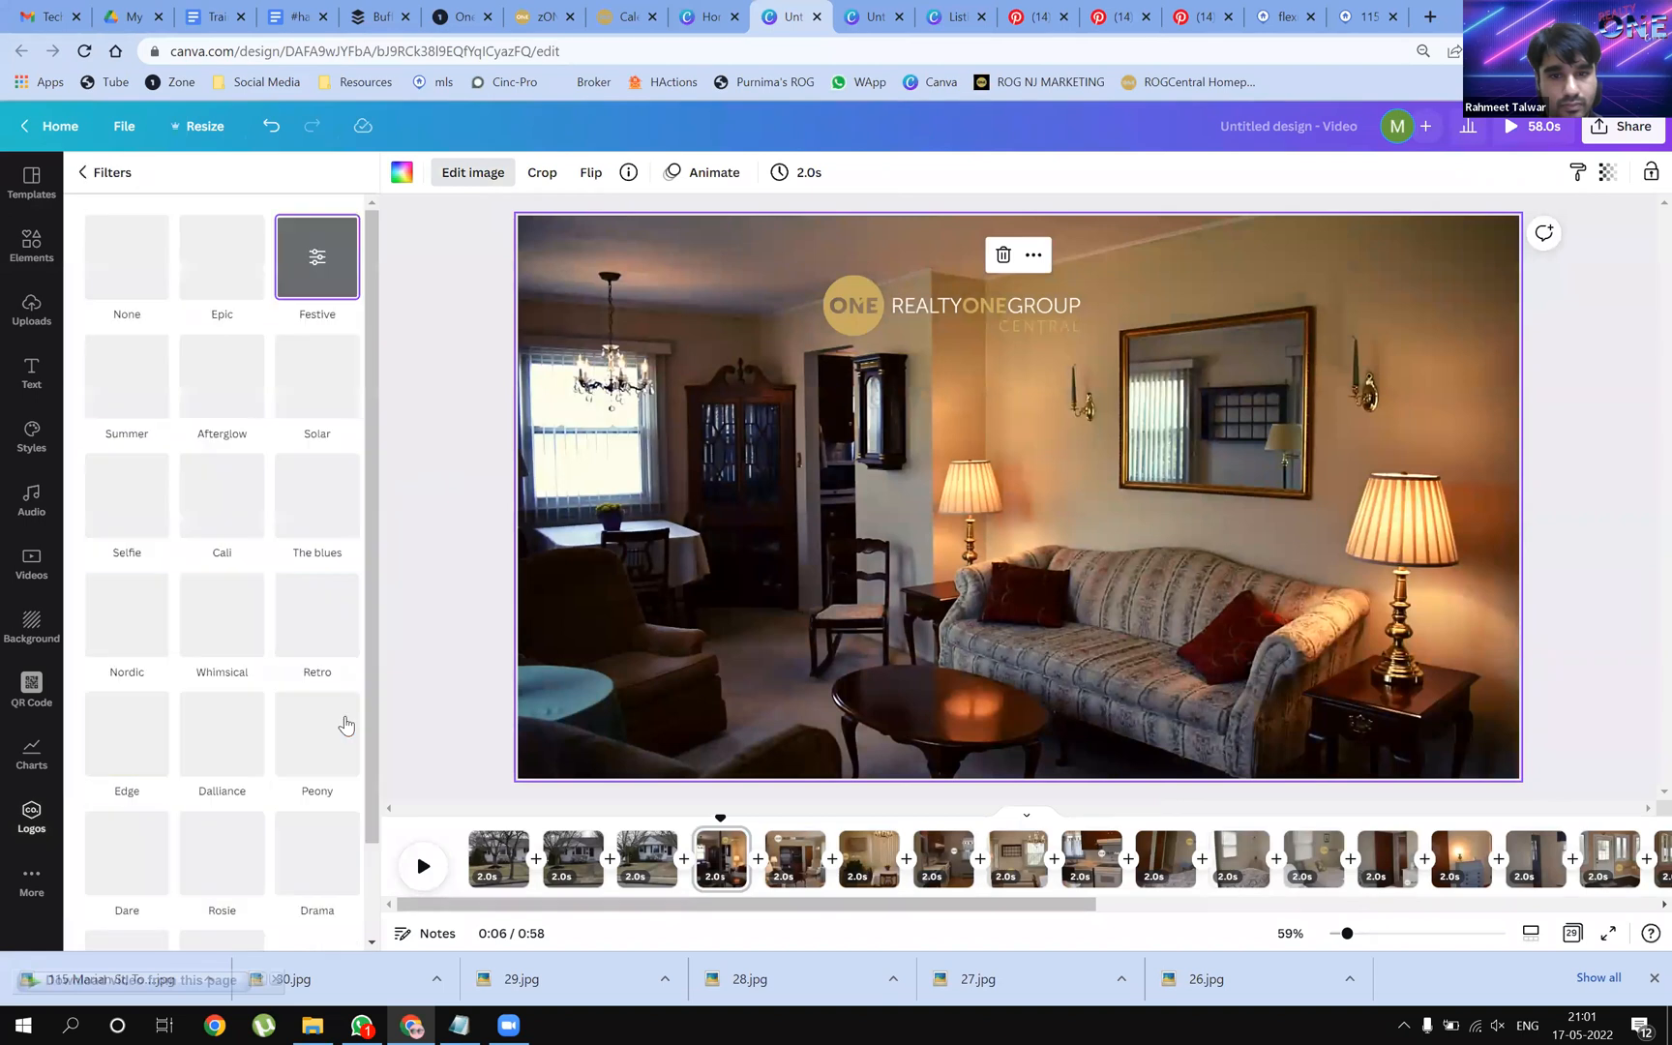
pyautogui.click(223, 392)
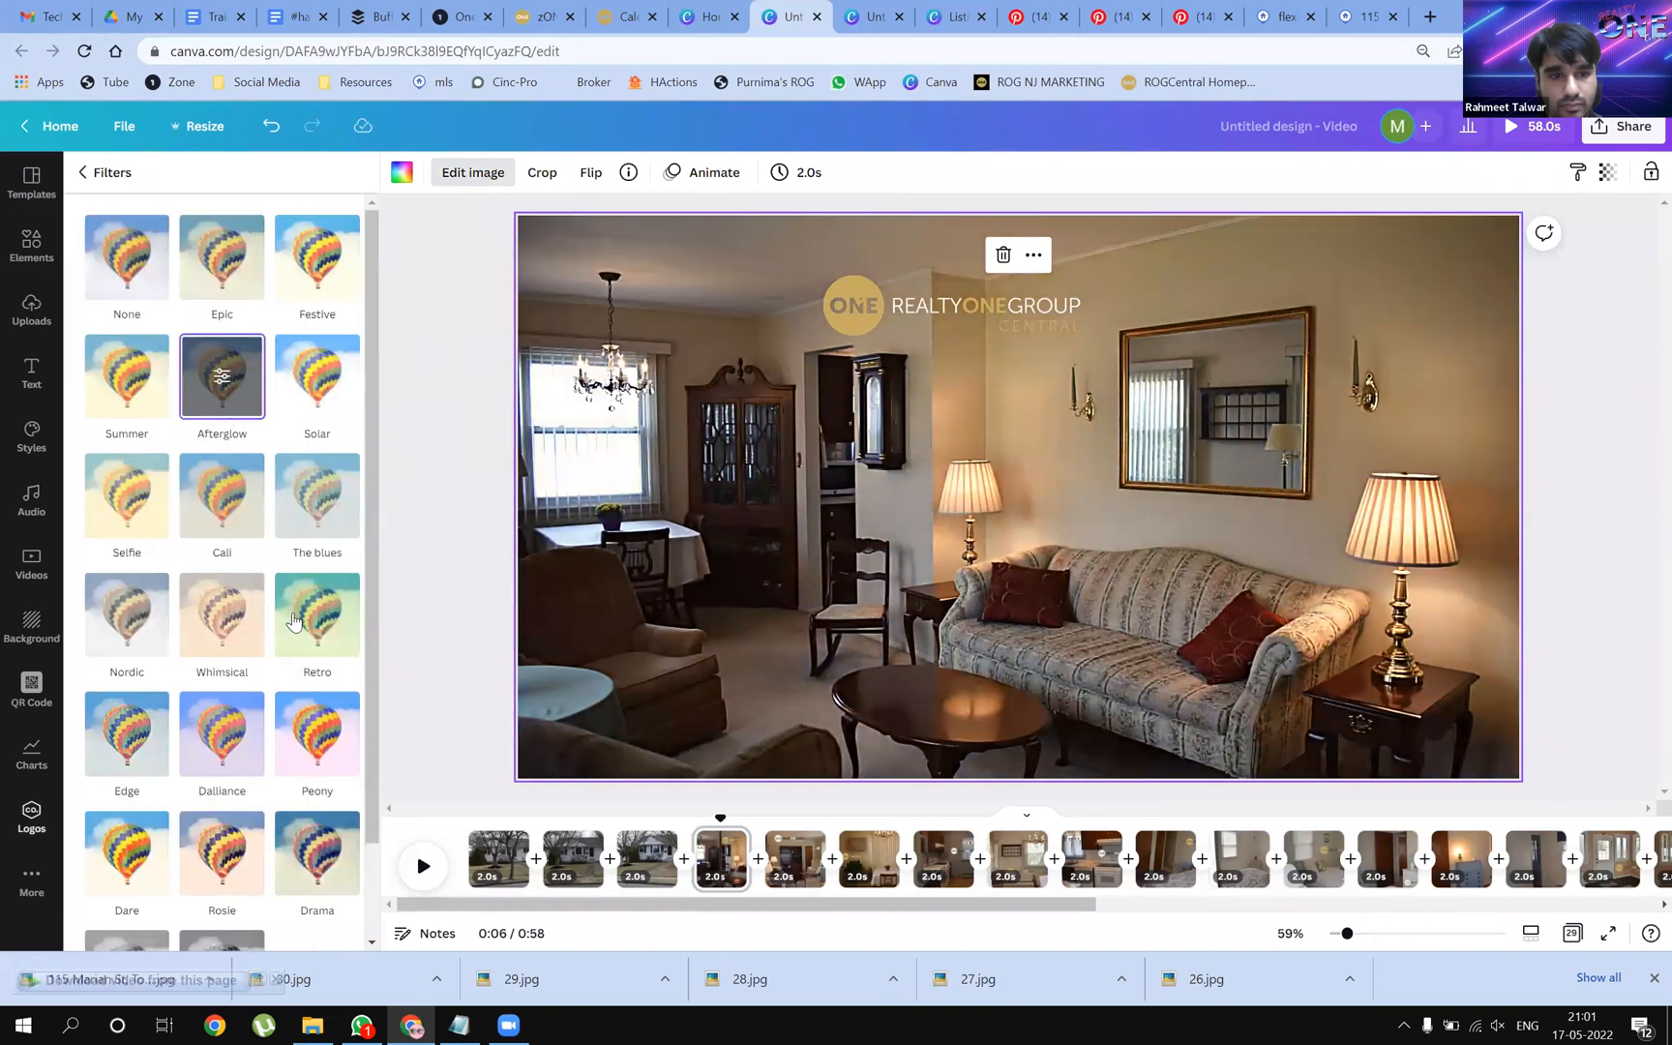
pyautogui.scroll(-1, 290, 624)
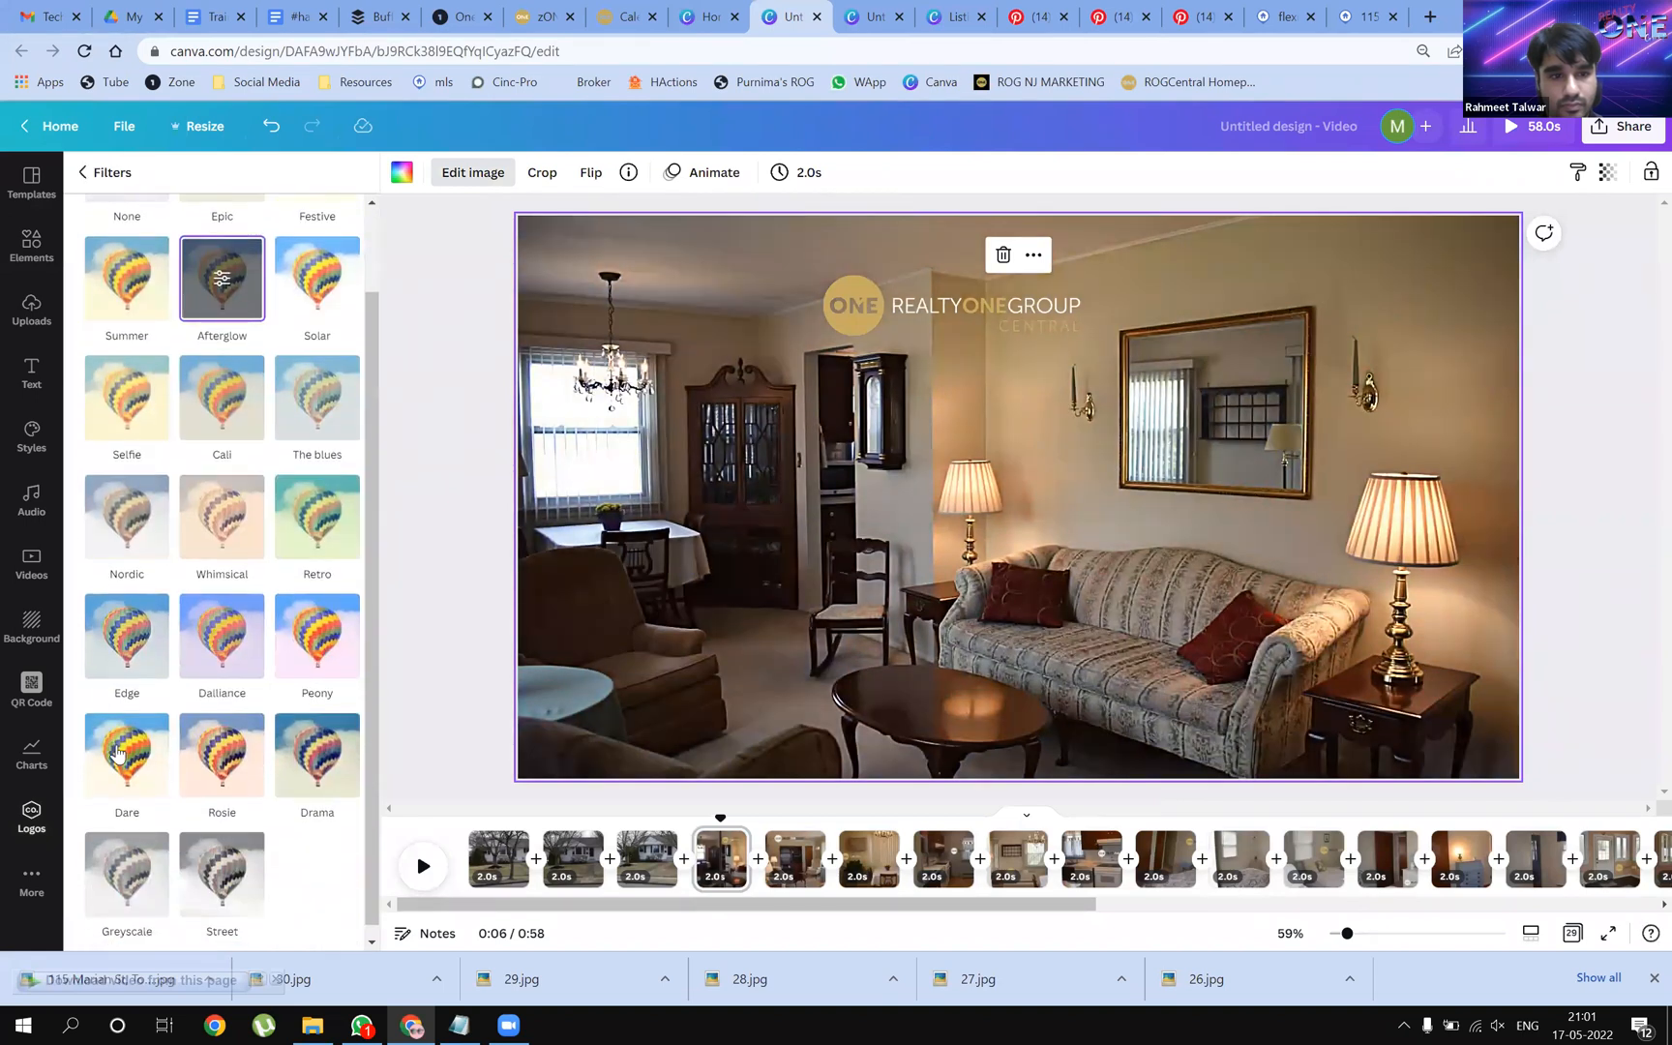
pyautogui.click(117, 754)
pyautogui.click(226, 753)
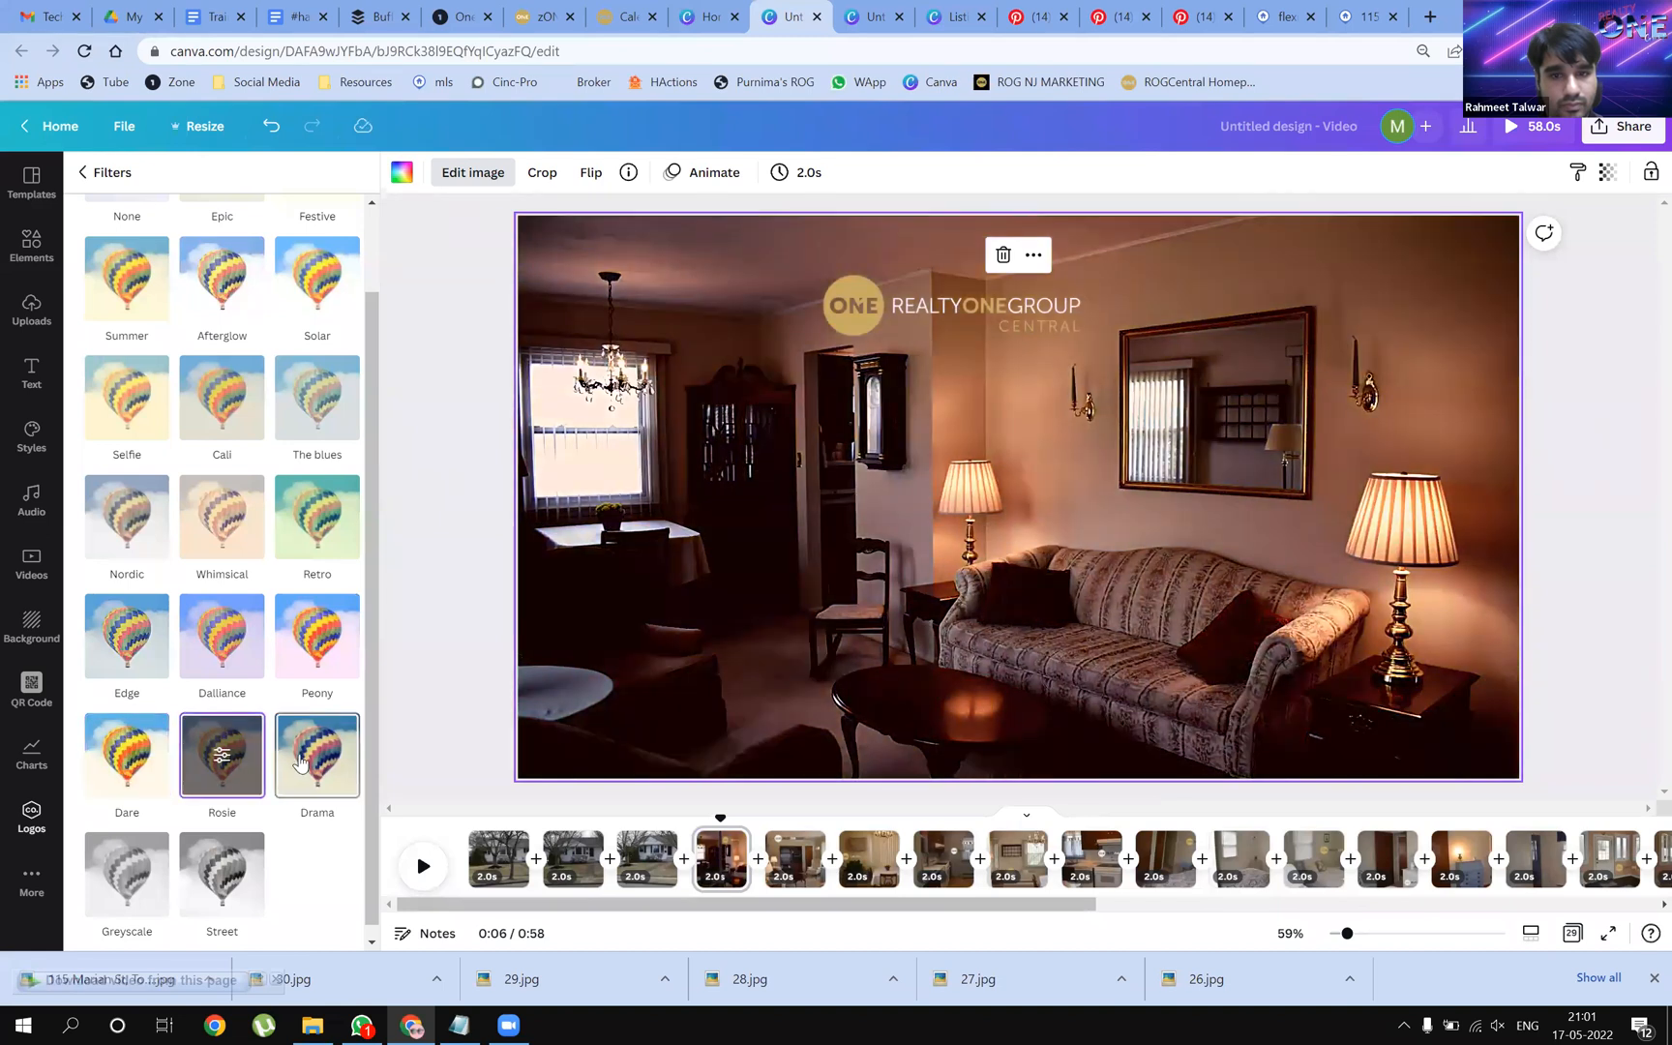
pyautogui.click(300, 764)
pyautogui.click(295, 673)
pyautogui.click(229, 667)
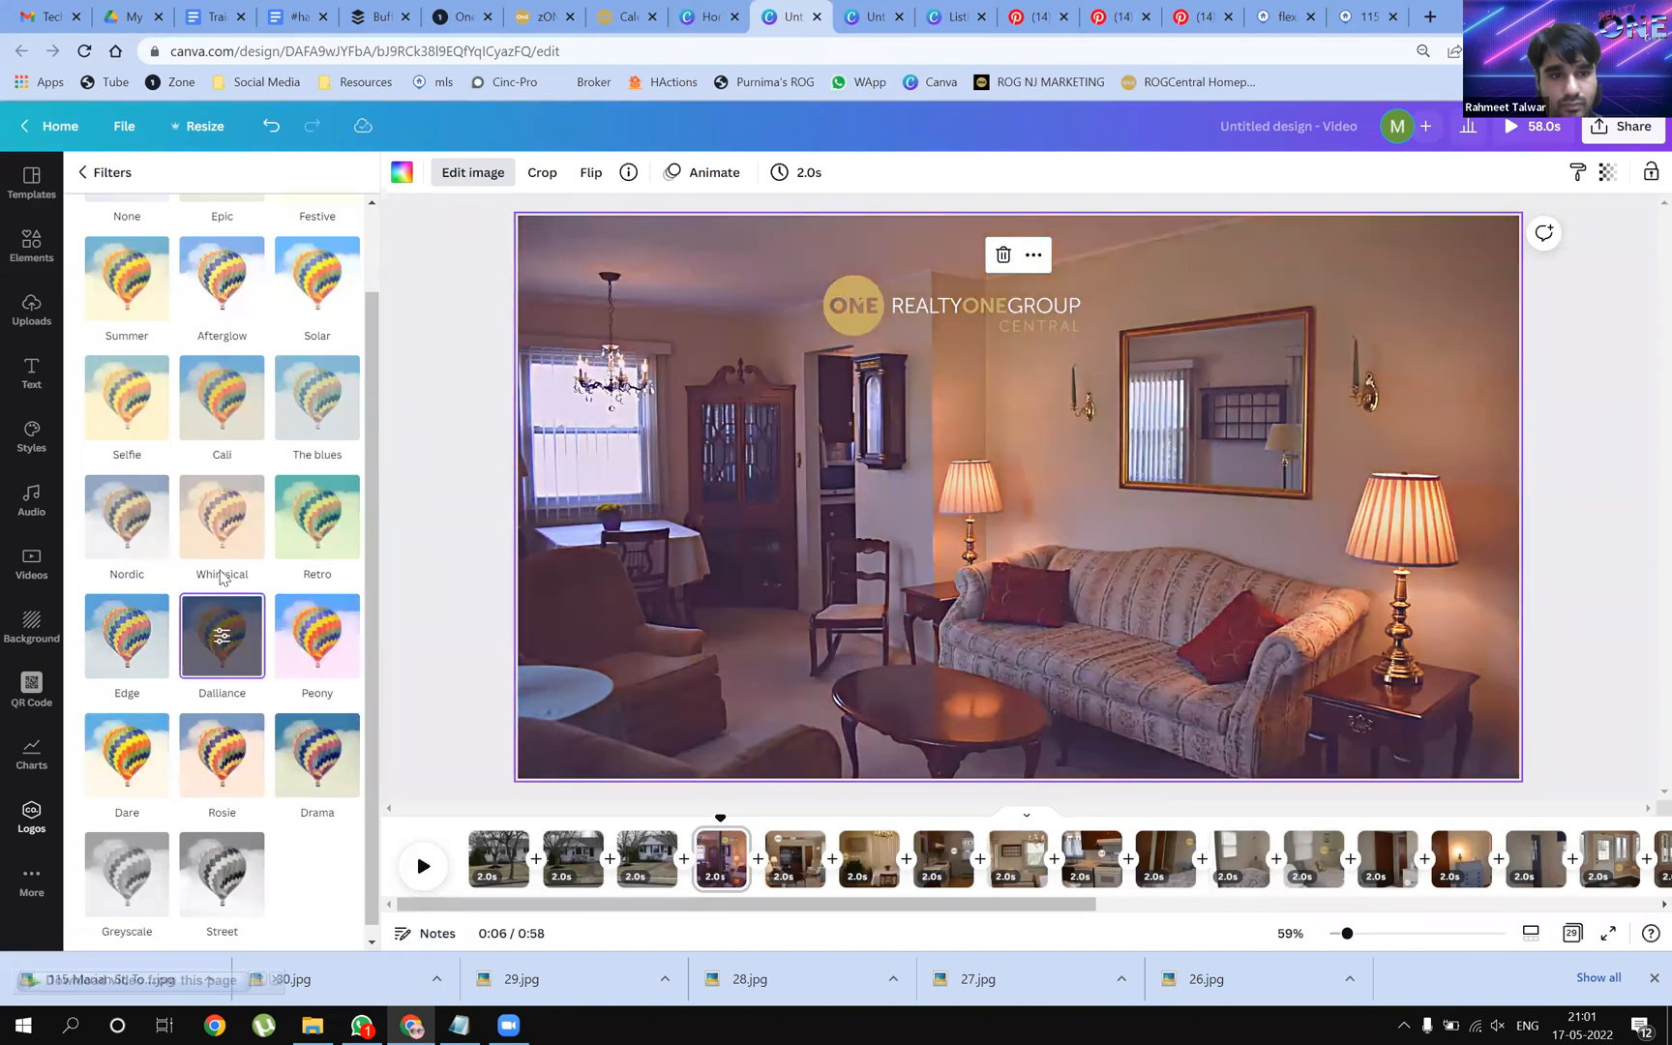
pyautogui.click(226, 530)
pyautogui.click(232, 389)
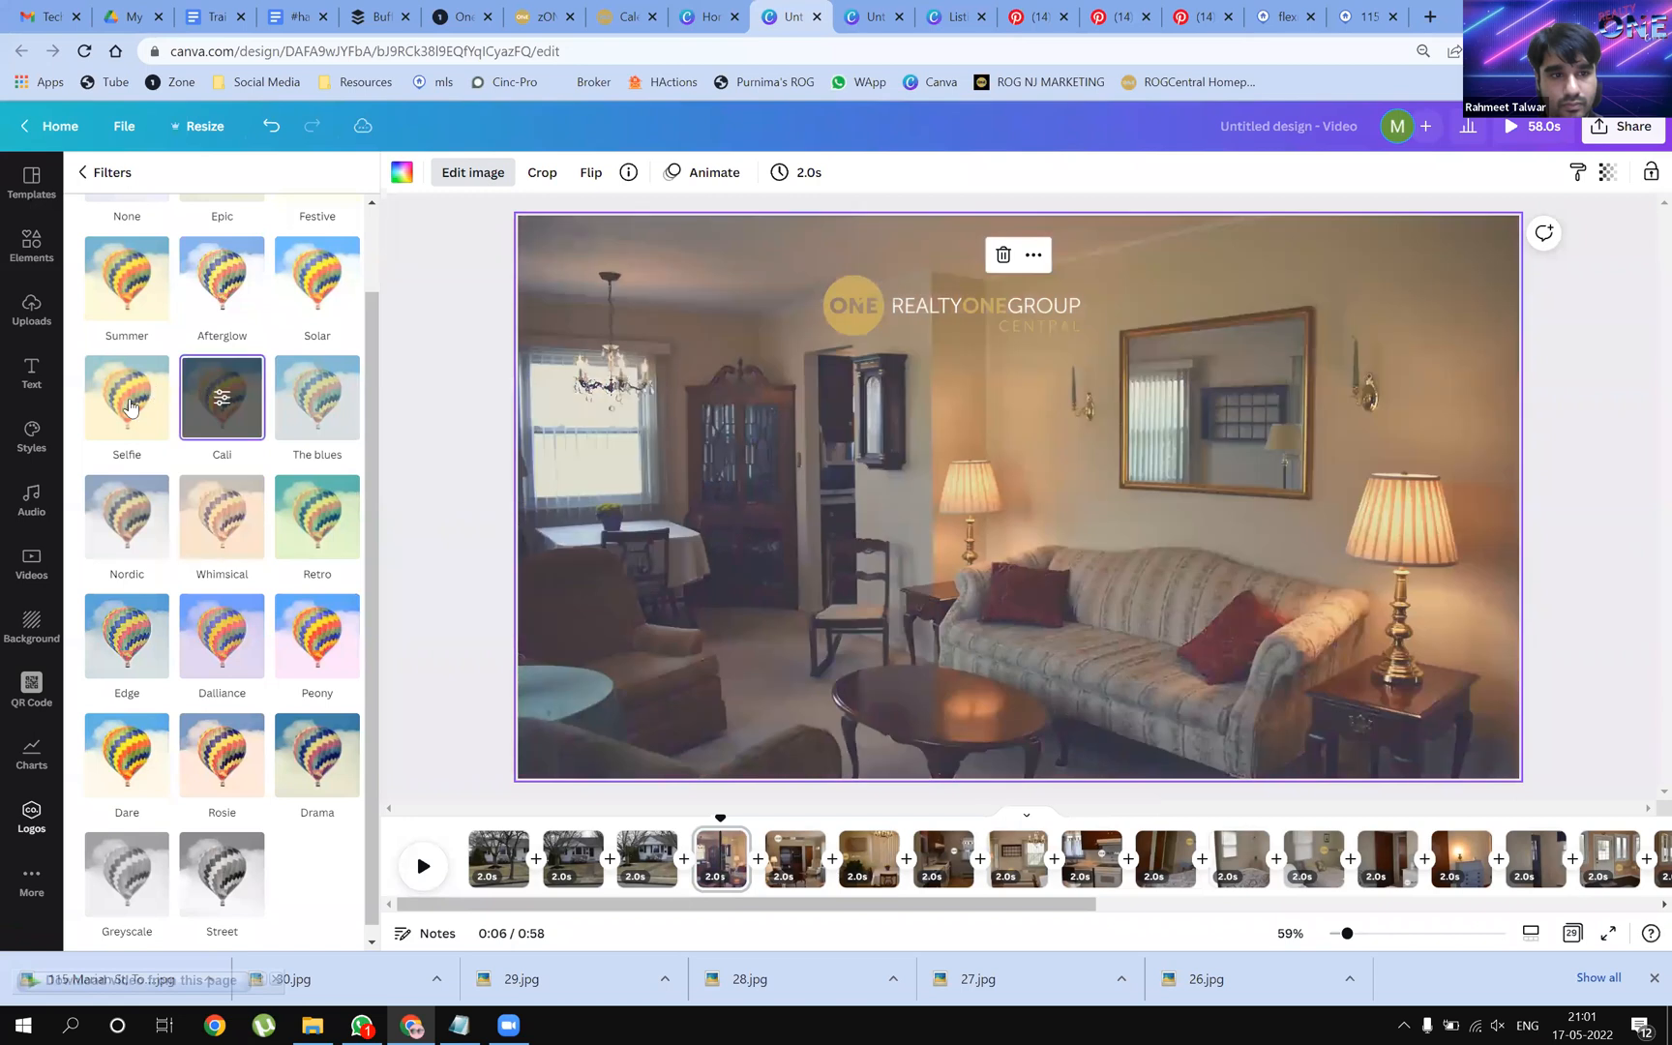
# Settle on the Selfie filter after comparing it against Afterglow
pyautogui.click(166, 374)
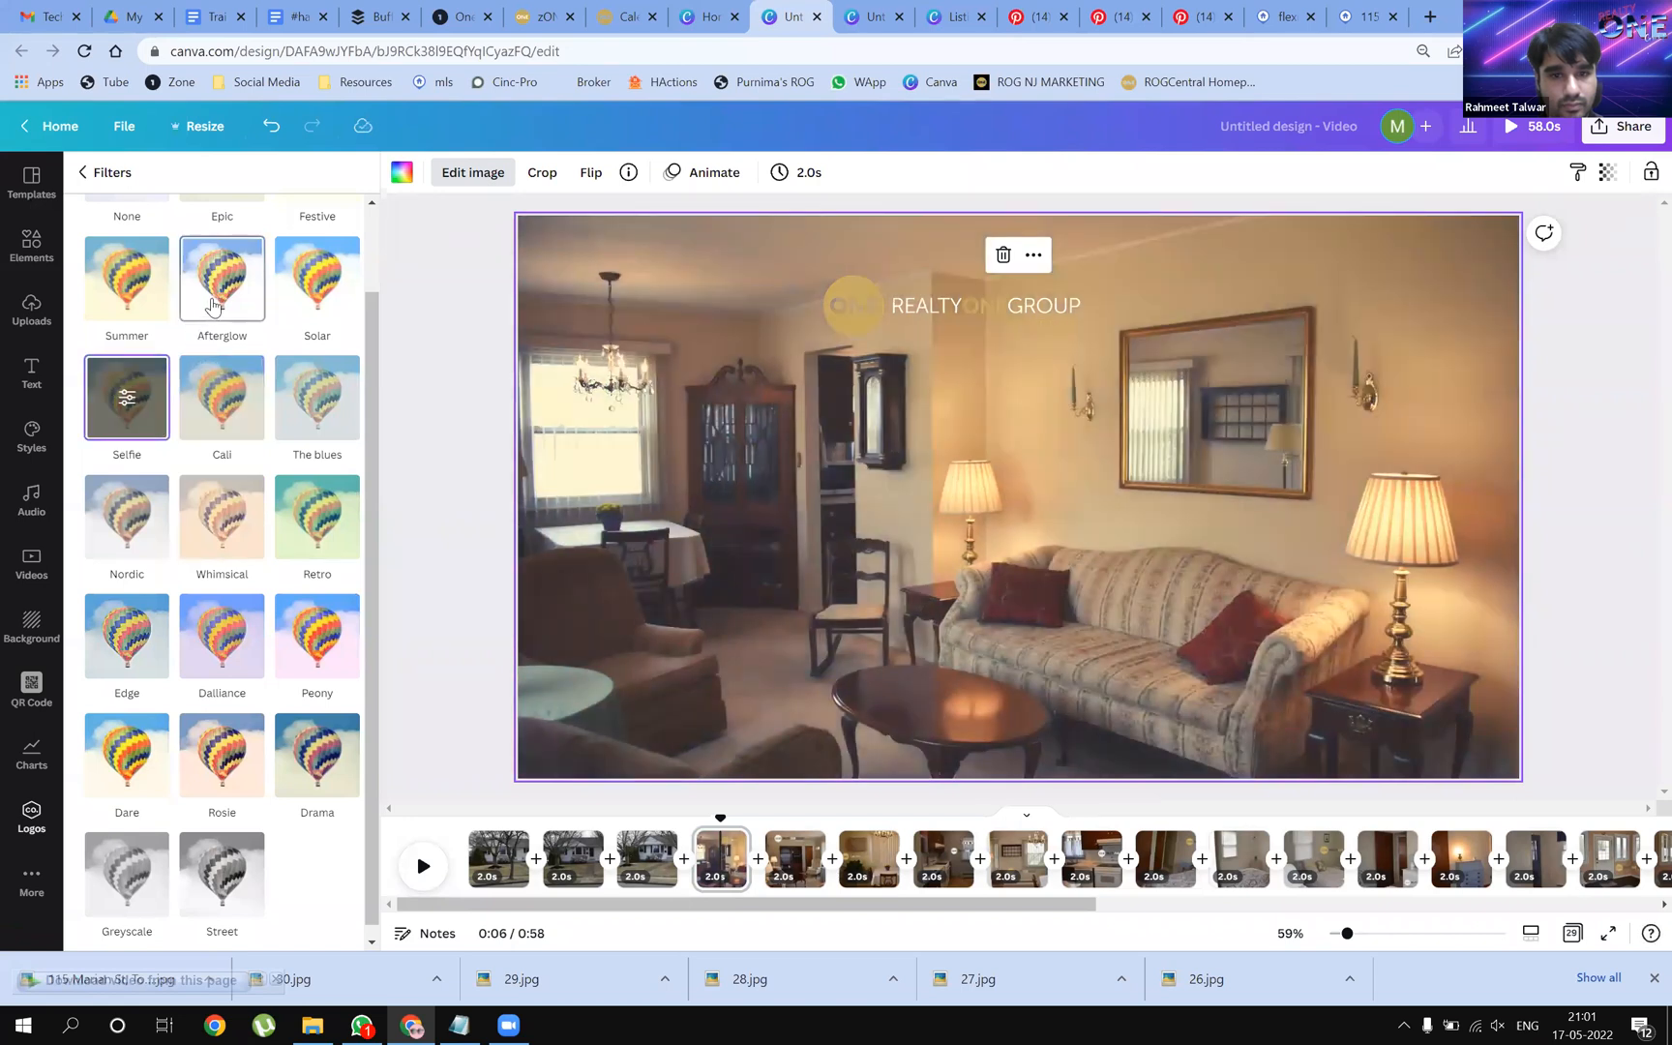
pyautogui.click(213, 306)
pyautogui.click(121, 396)
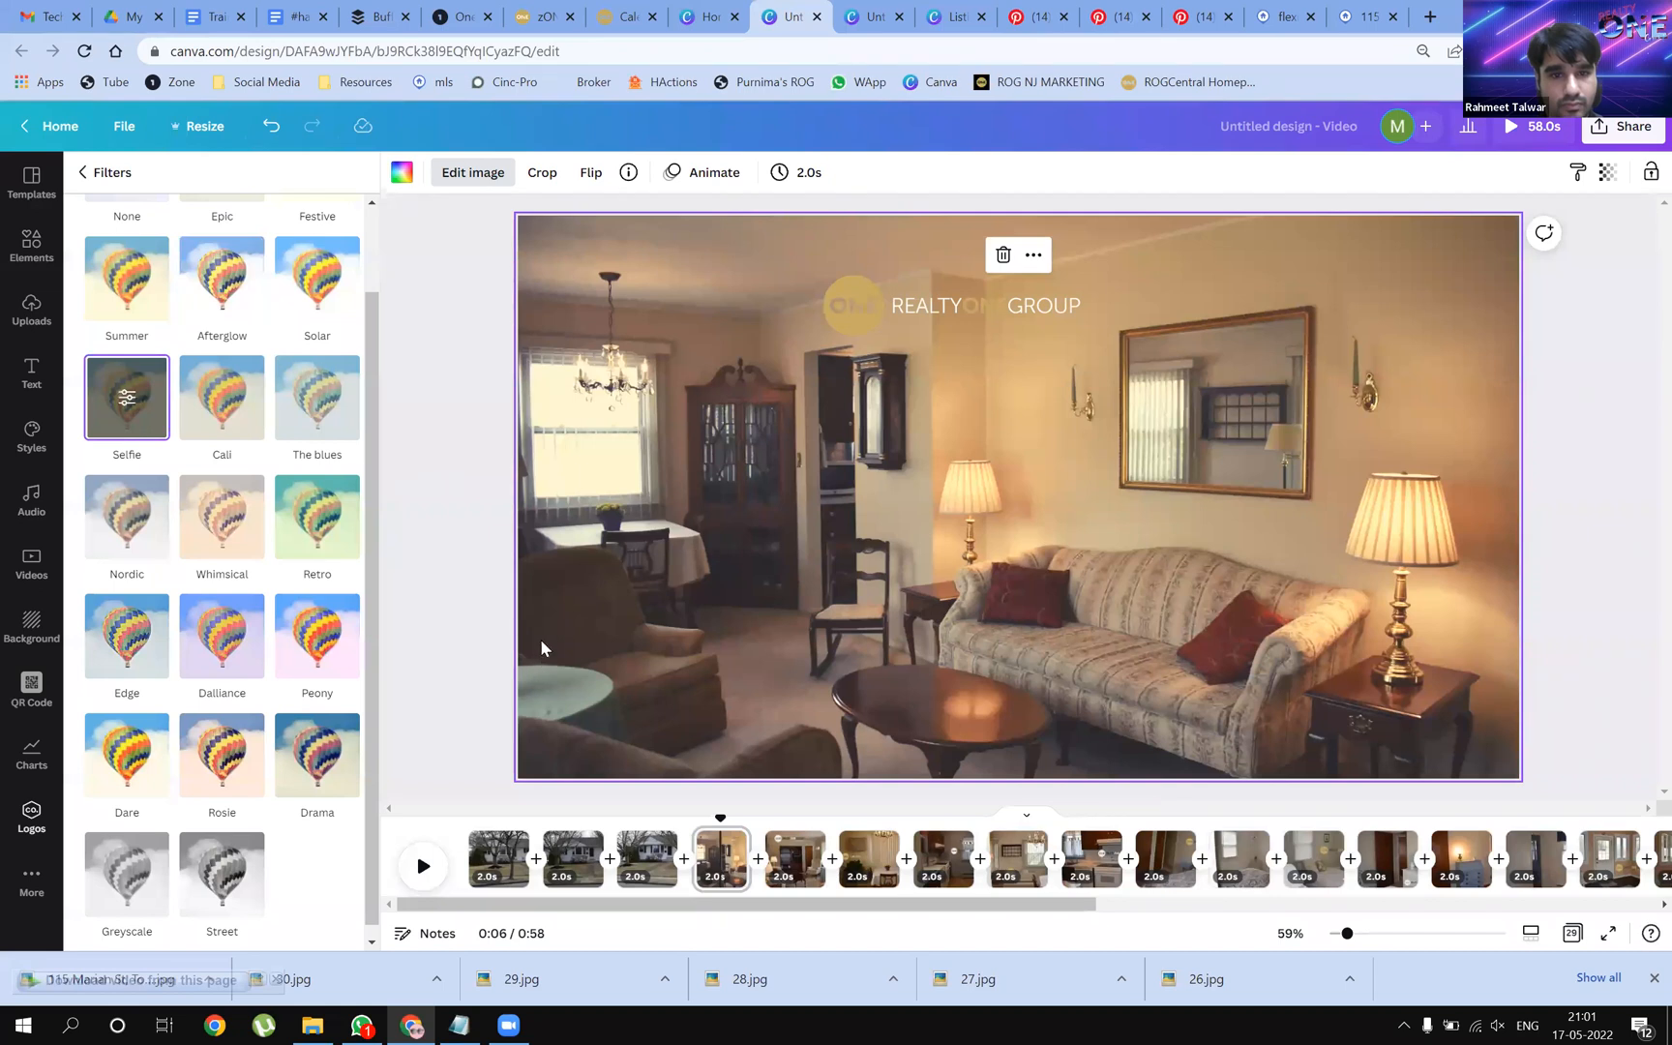
# Nudge the faded logo, then drag a dark-lettered Brand Kit logo onto the page
pyautogui.click(987, 332)
pyautogui.moveTo(989, 328); pyautogui.dragTo(995, 331)
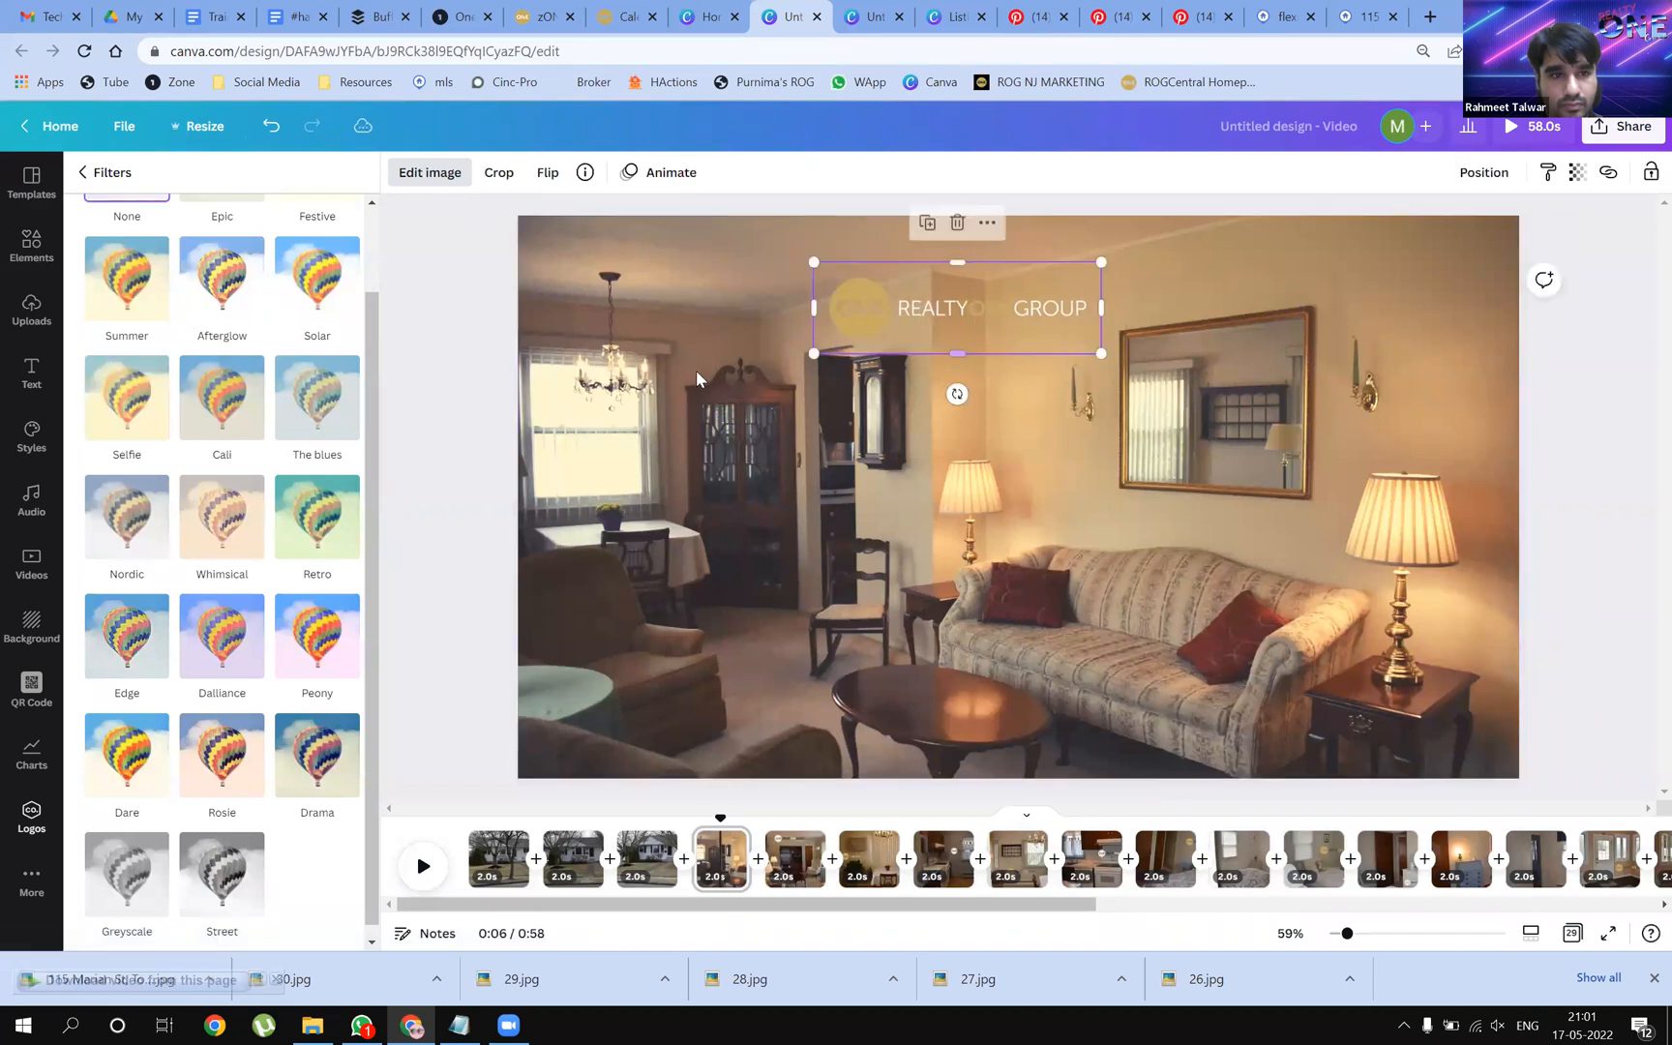
pyautogui.moveTo(143, 506); pyautogui.dragTo(704, 296)
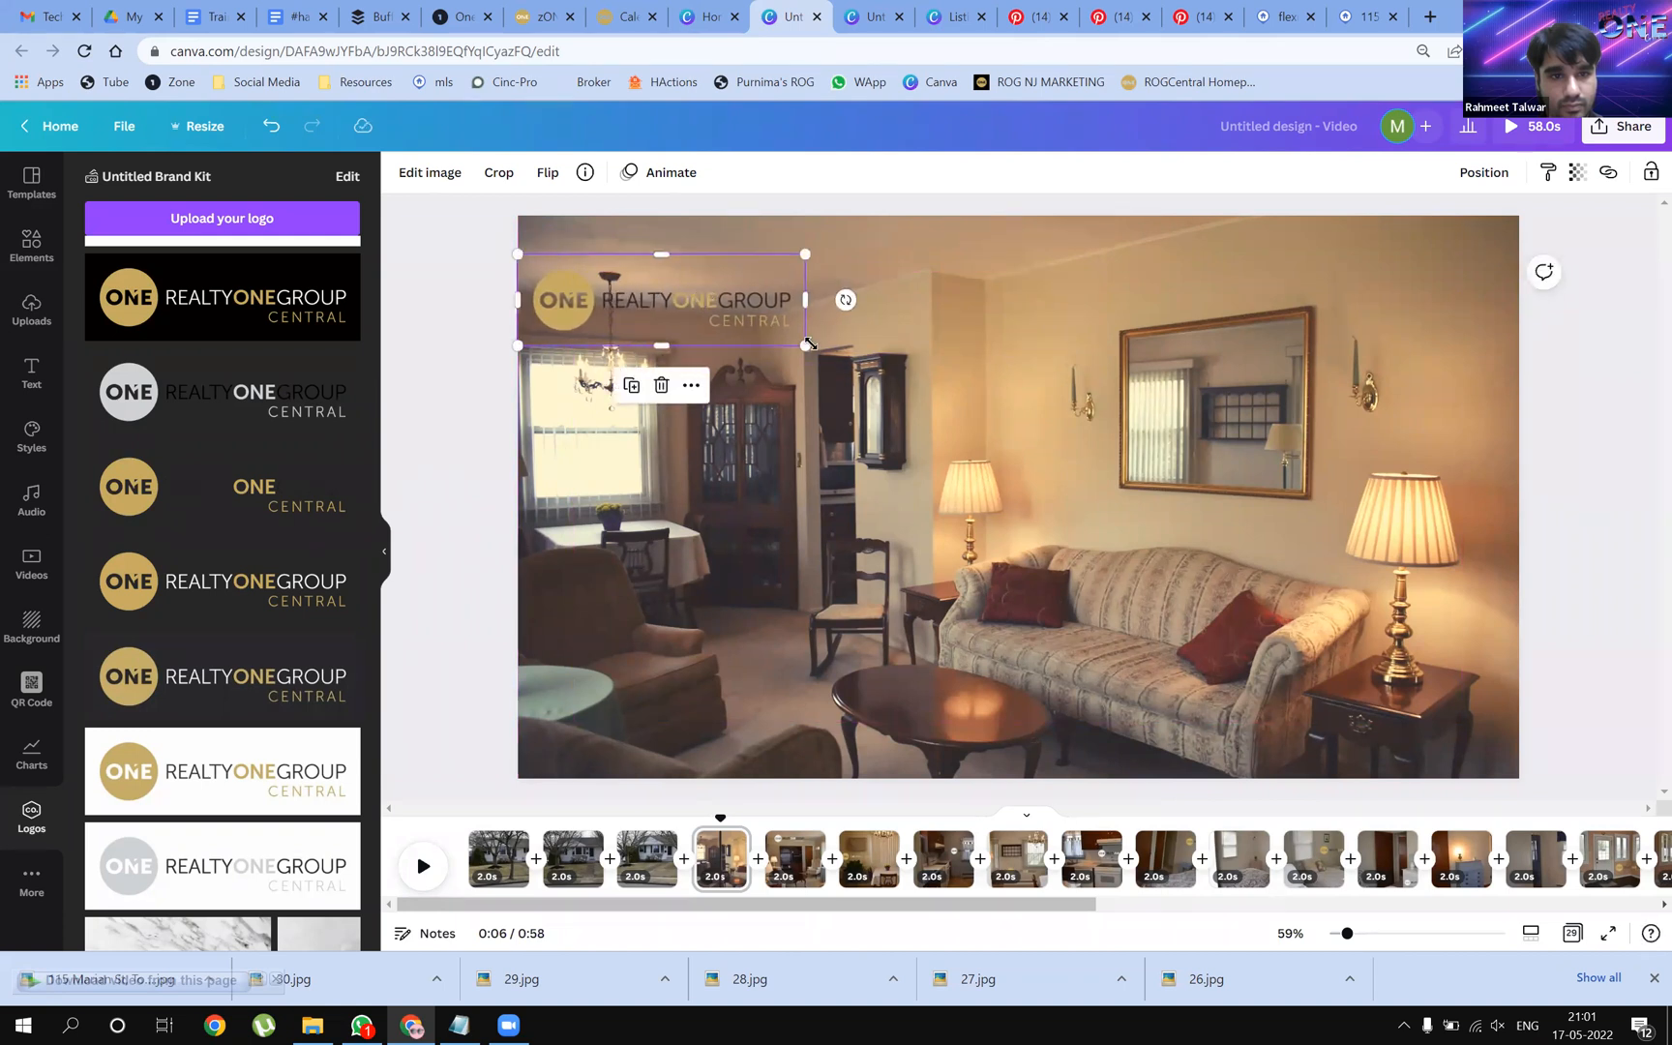
# Shrink the dark-lettered logo and move it up to the photo's top-left edge
pyautogui.moveTo(795, 338); pyautogui.dragTo(781, 334)
pyautogui.moveTo(677, 303); pyautogui.dragTo(679, 254)
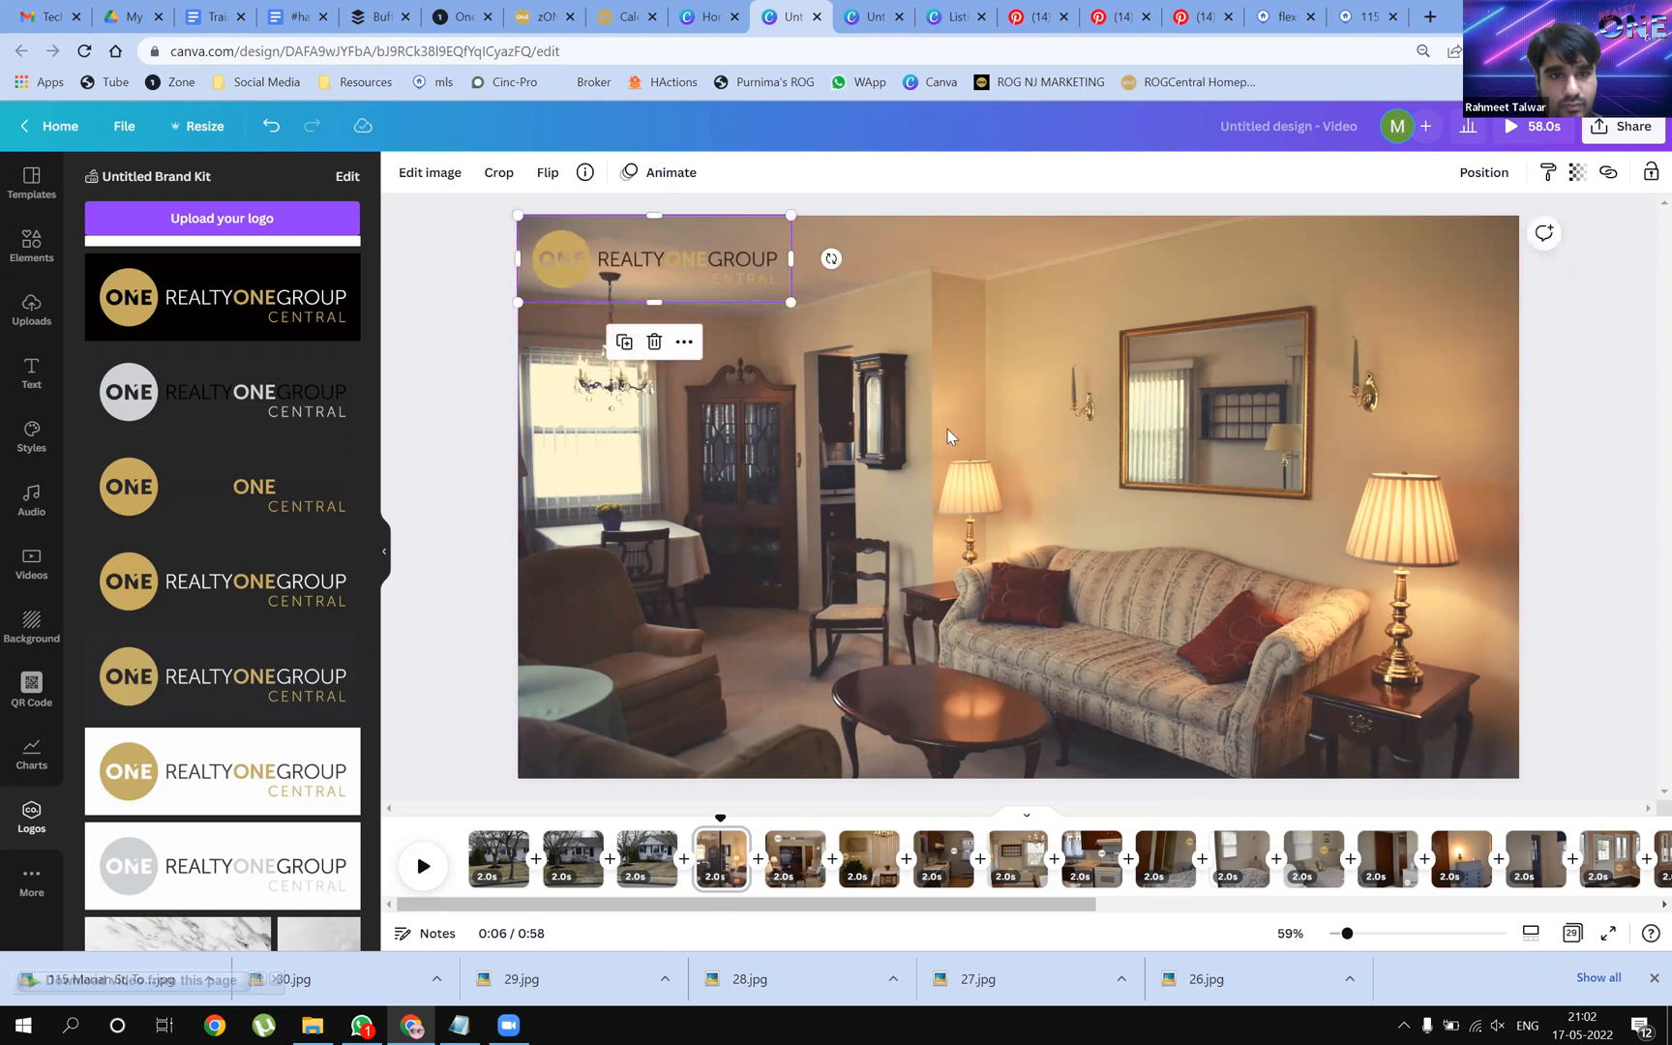
pyautogui.click(1091, 669)
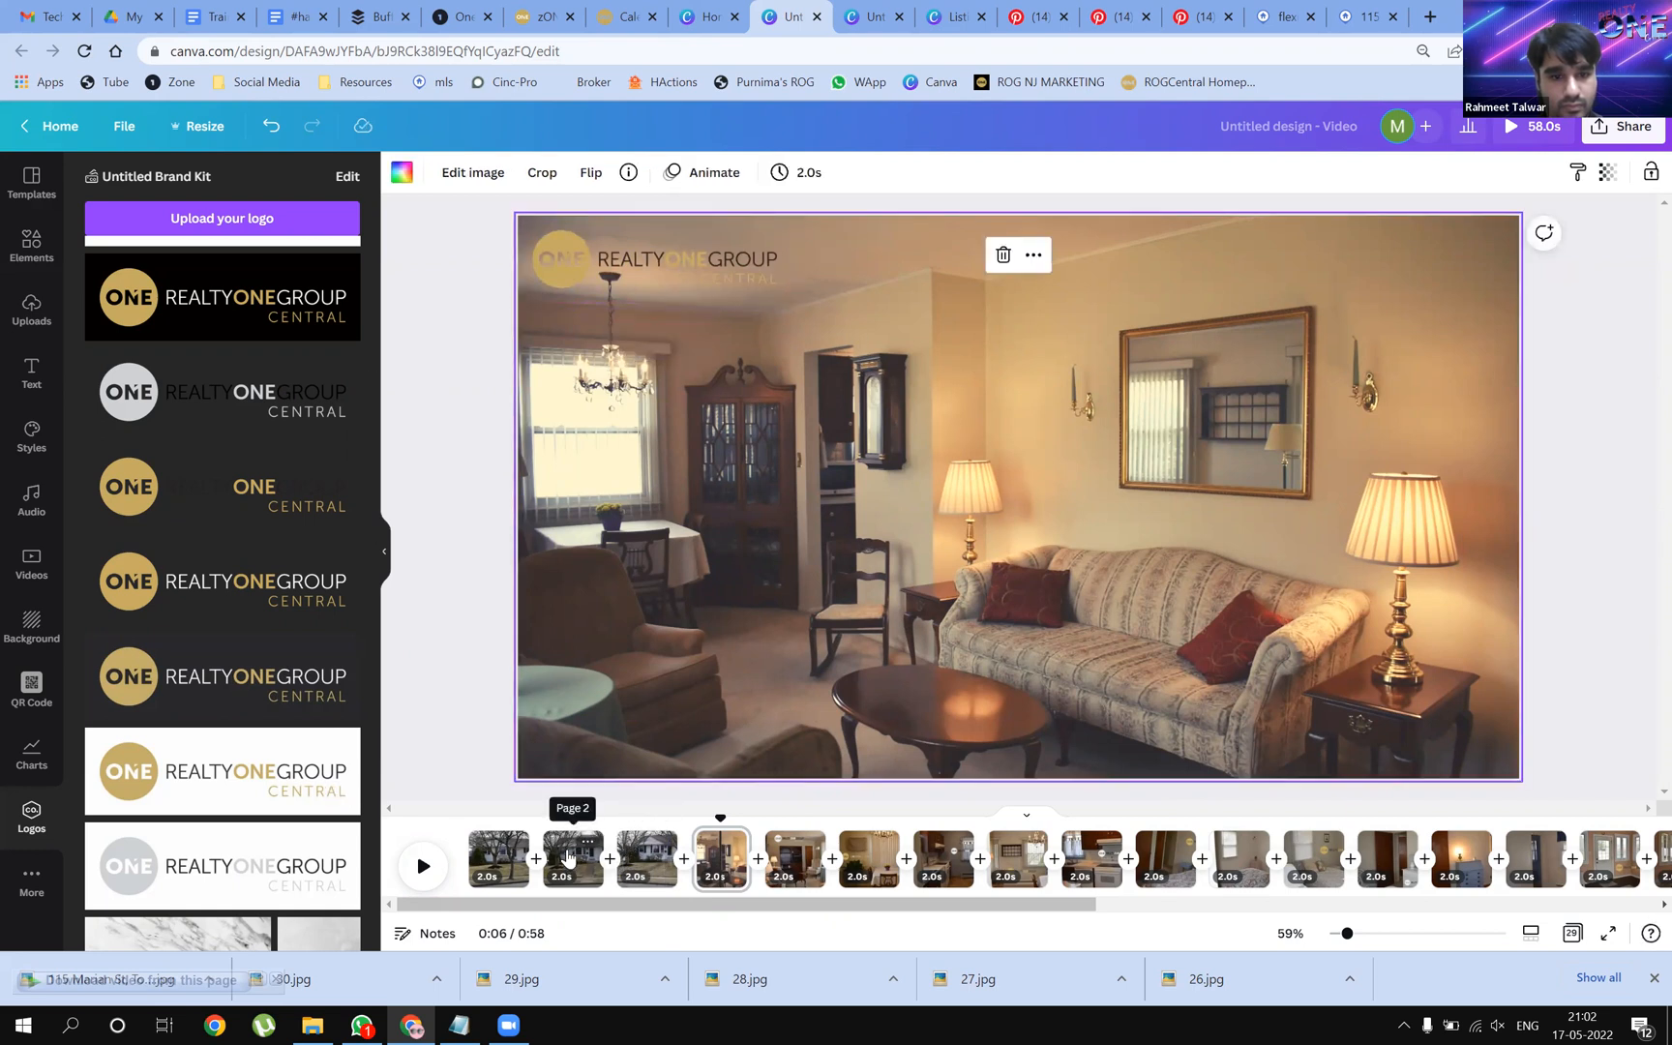
# Add a large gold-lettered Realty One Group logo over the walkway on page 2
pyautogui.click(593, 832)
pyautogui.moveTo(141, 596); pyautogui.dragTo(872, 624)
pyautogui.moveTo(1144, 697); pyautogui.dragTo(1206, 751)
pyautogui.moveTo(791, 579); pyautogui.dragTo(795, 571)
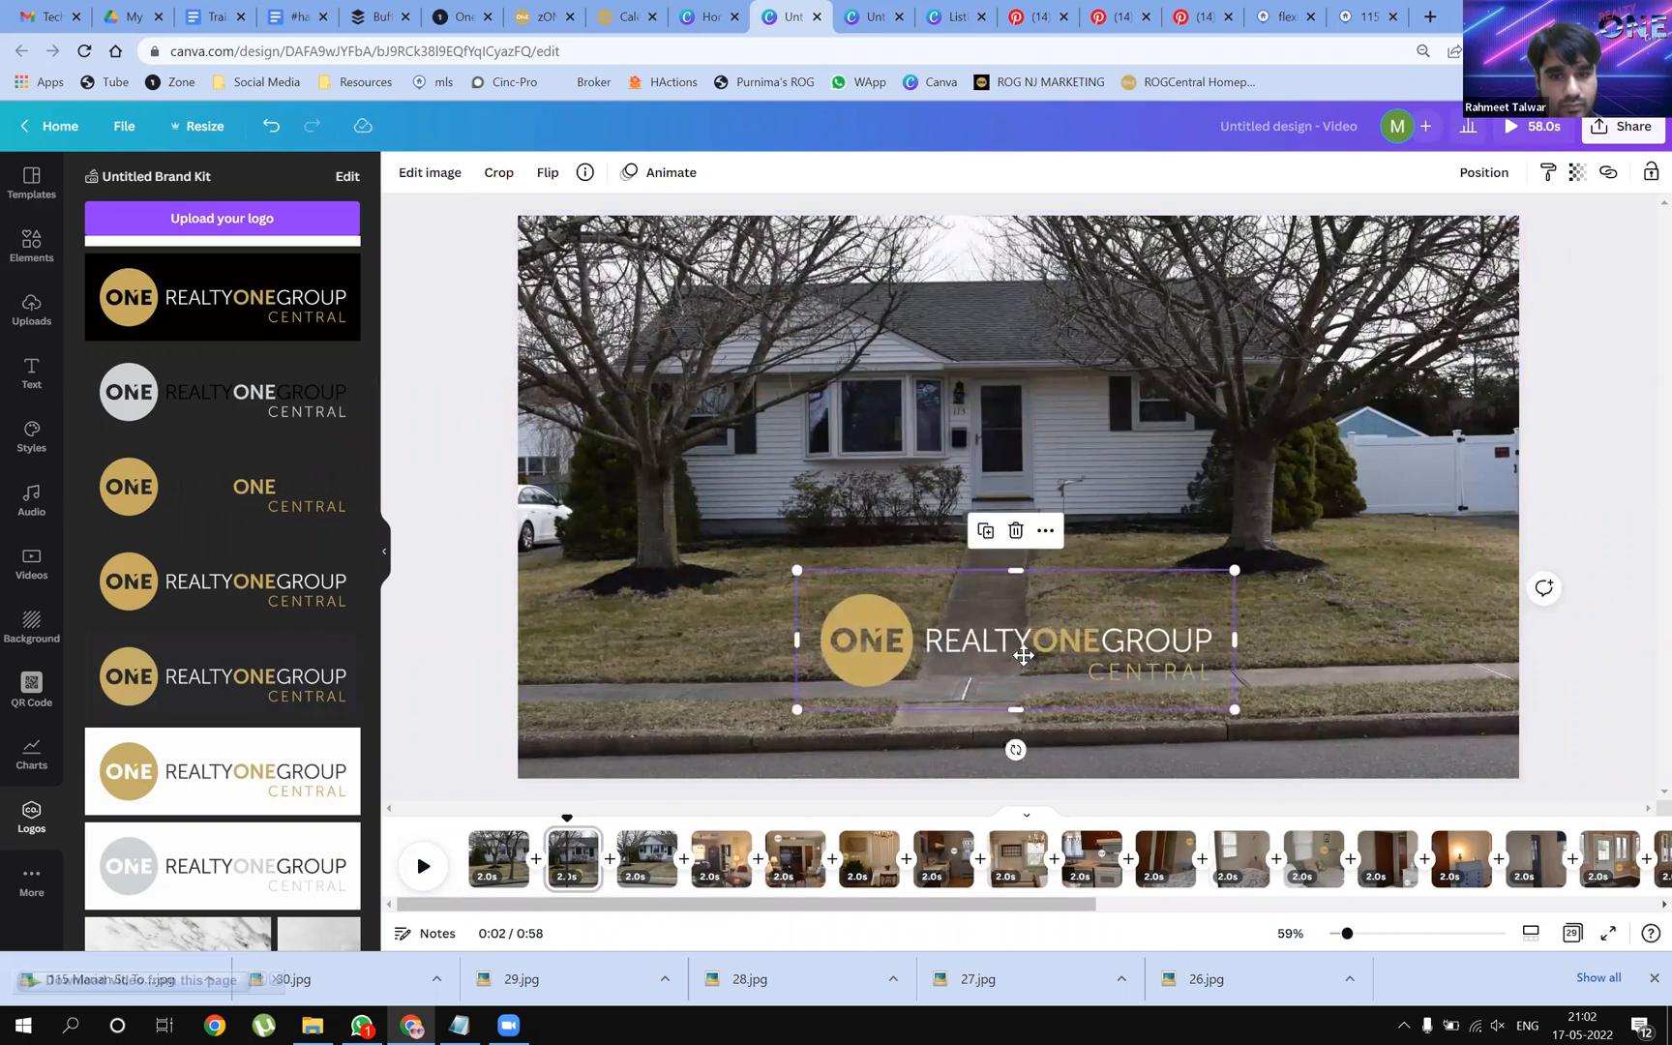
pyautogui.click(1053, 431)
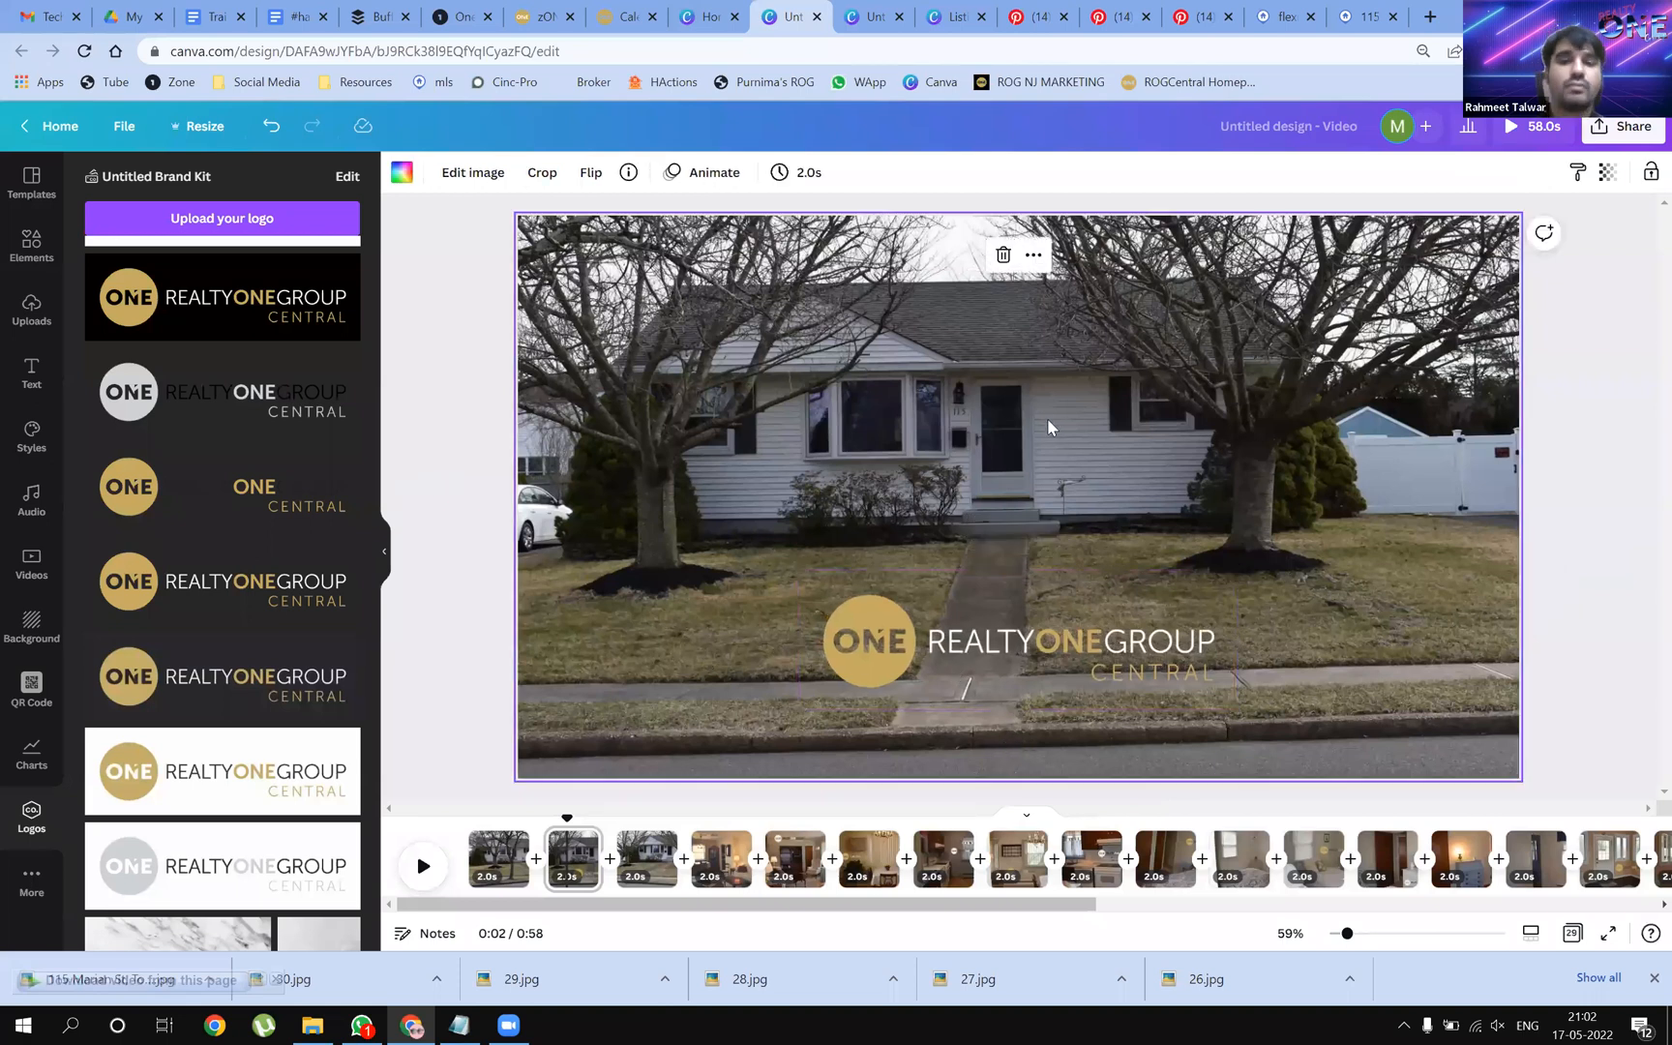
pyautogui.click(492, 861)
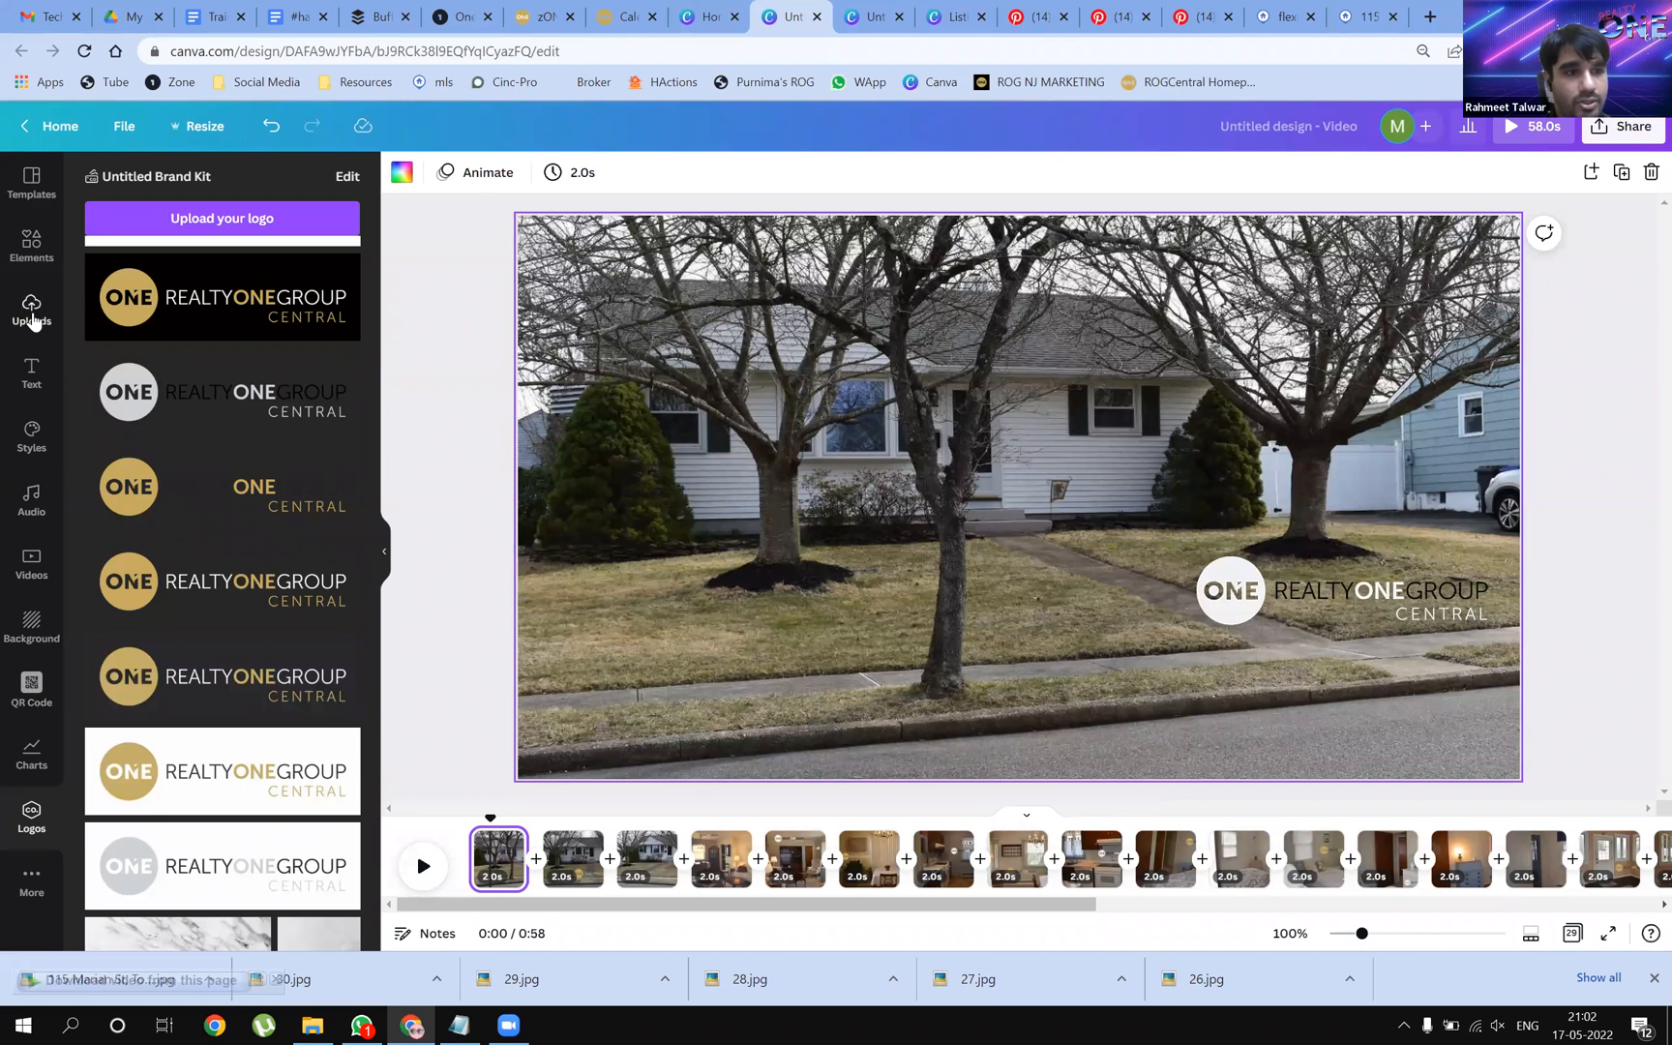
pyautogui.click(33, 311)
pyautogui.scroll(-10, 223, 635)
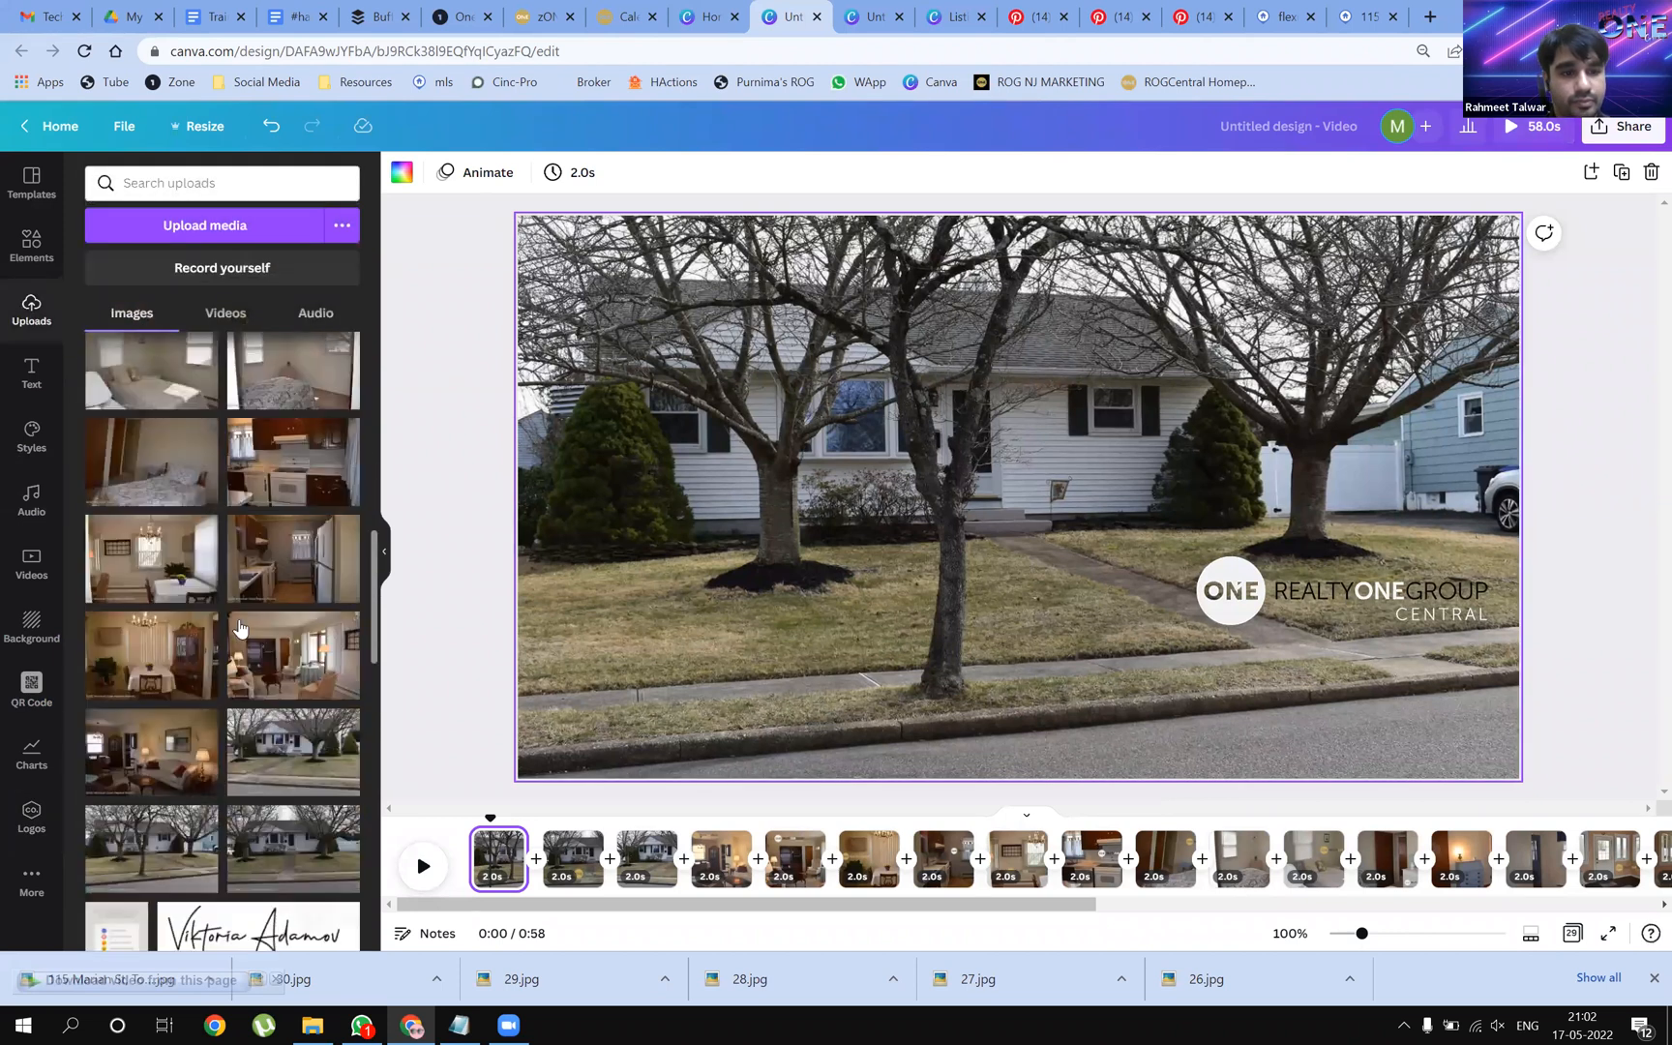
pyautogui.scroll(-15, 297, 606)
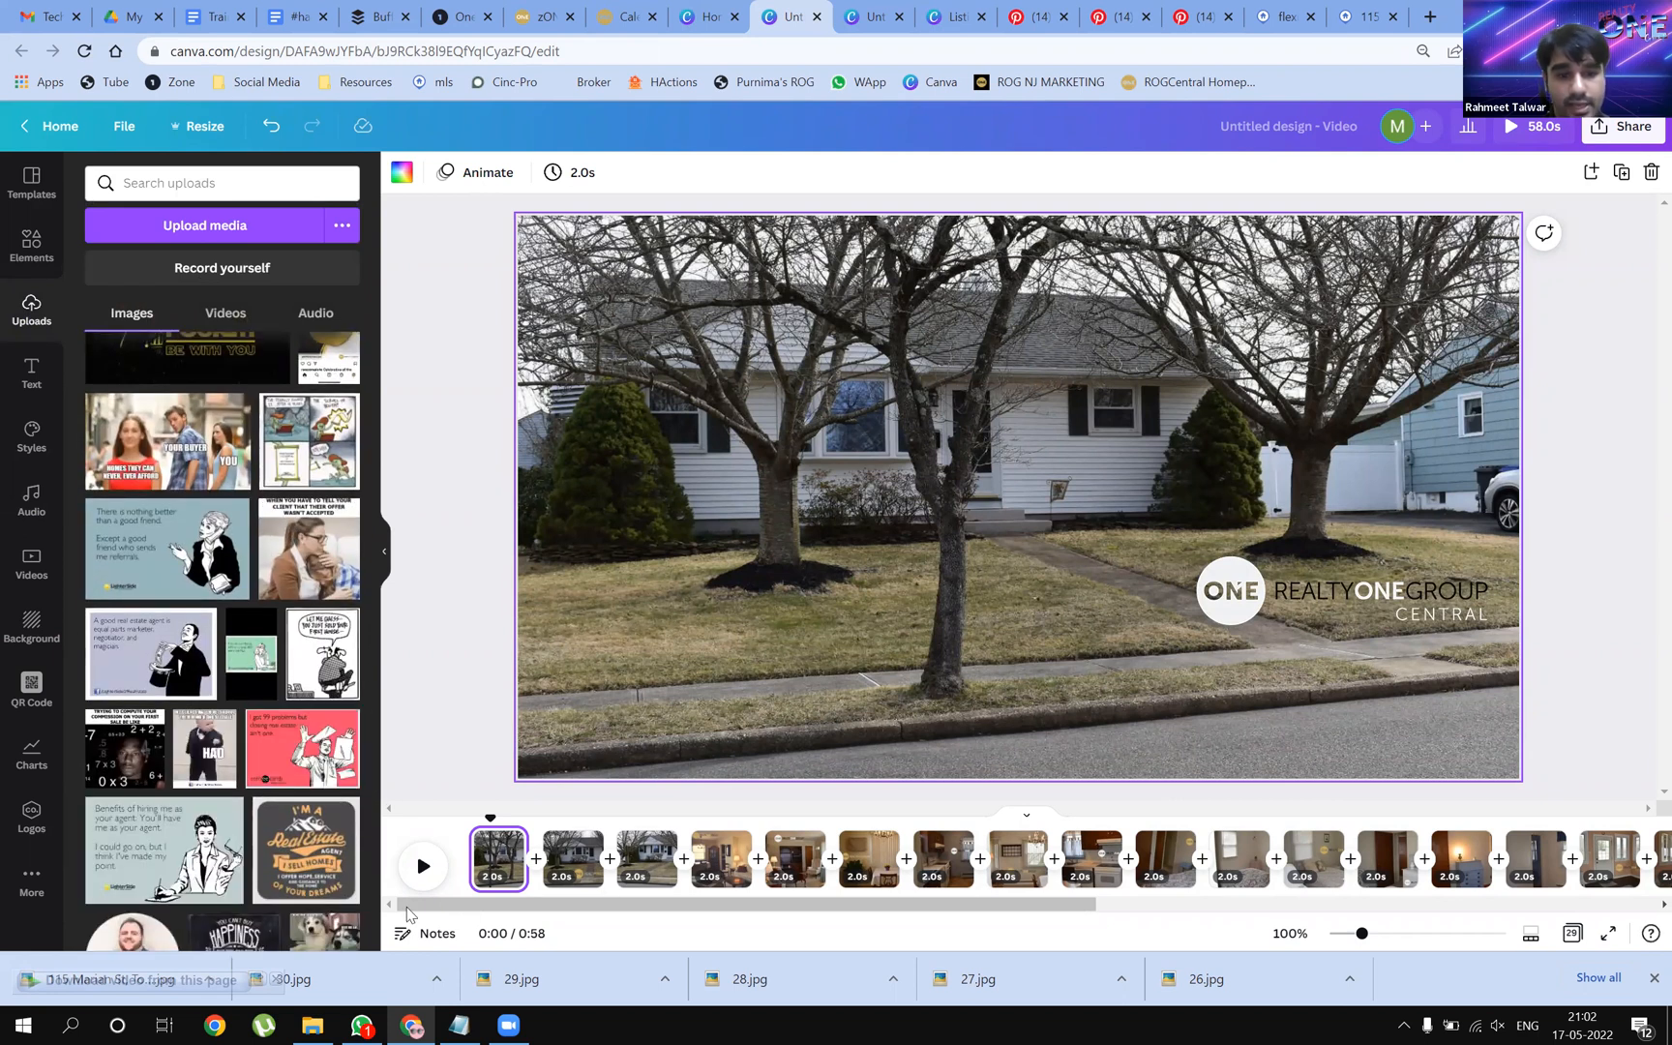
pyautogui.scroll(-1, 197, 683)
pyautogui.scroll(-15, 198, 682)
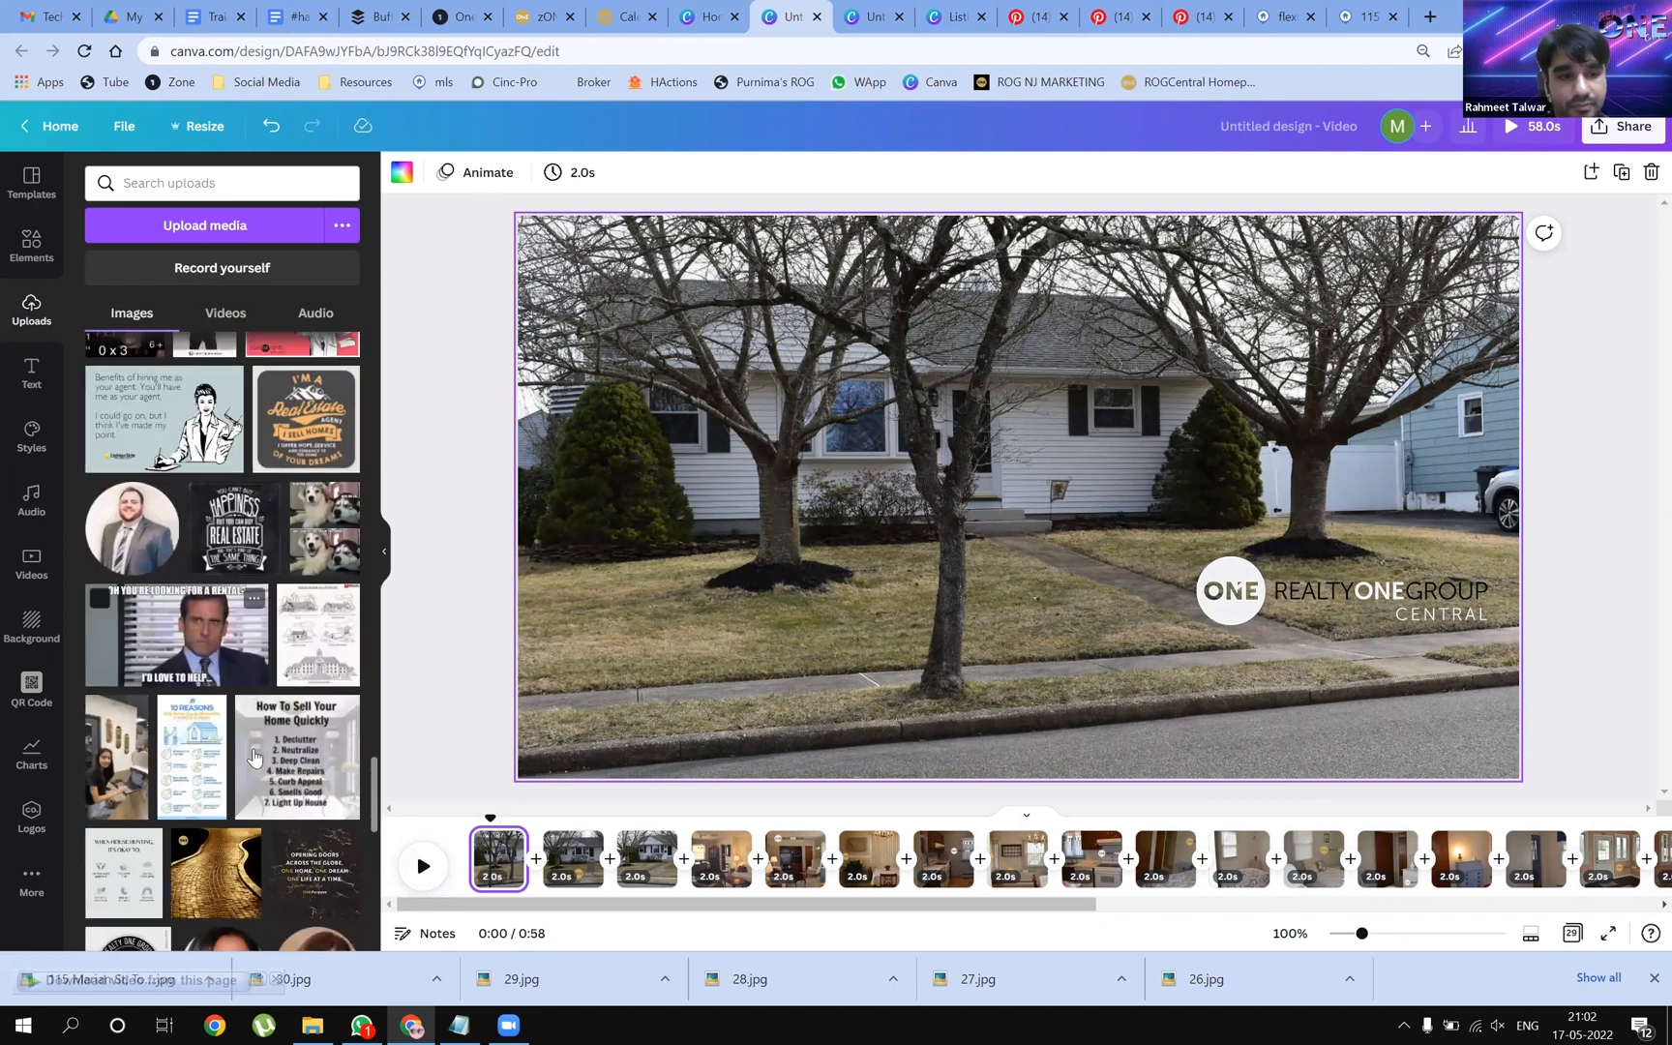
pyautogui.scroll(-10, 261, 755)
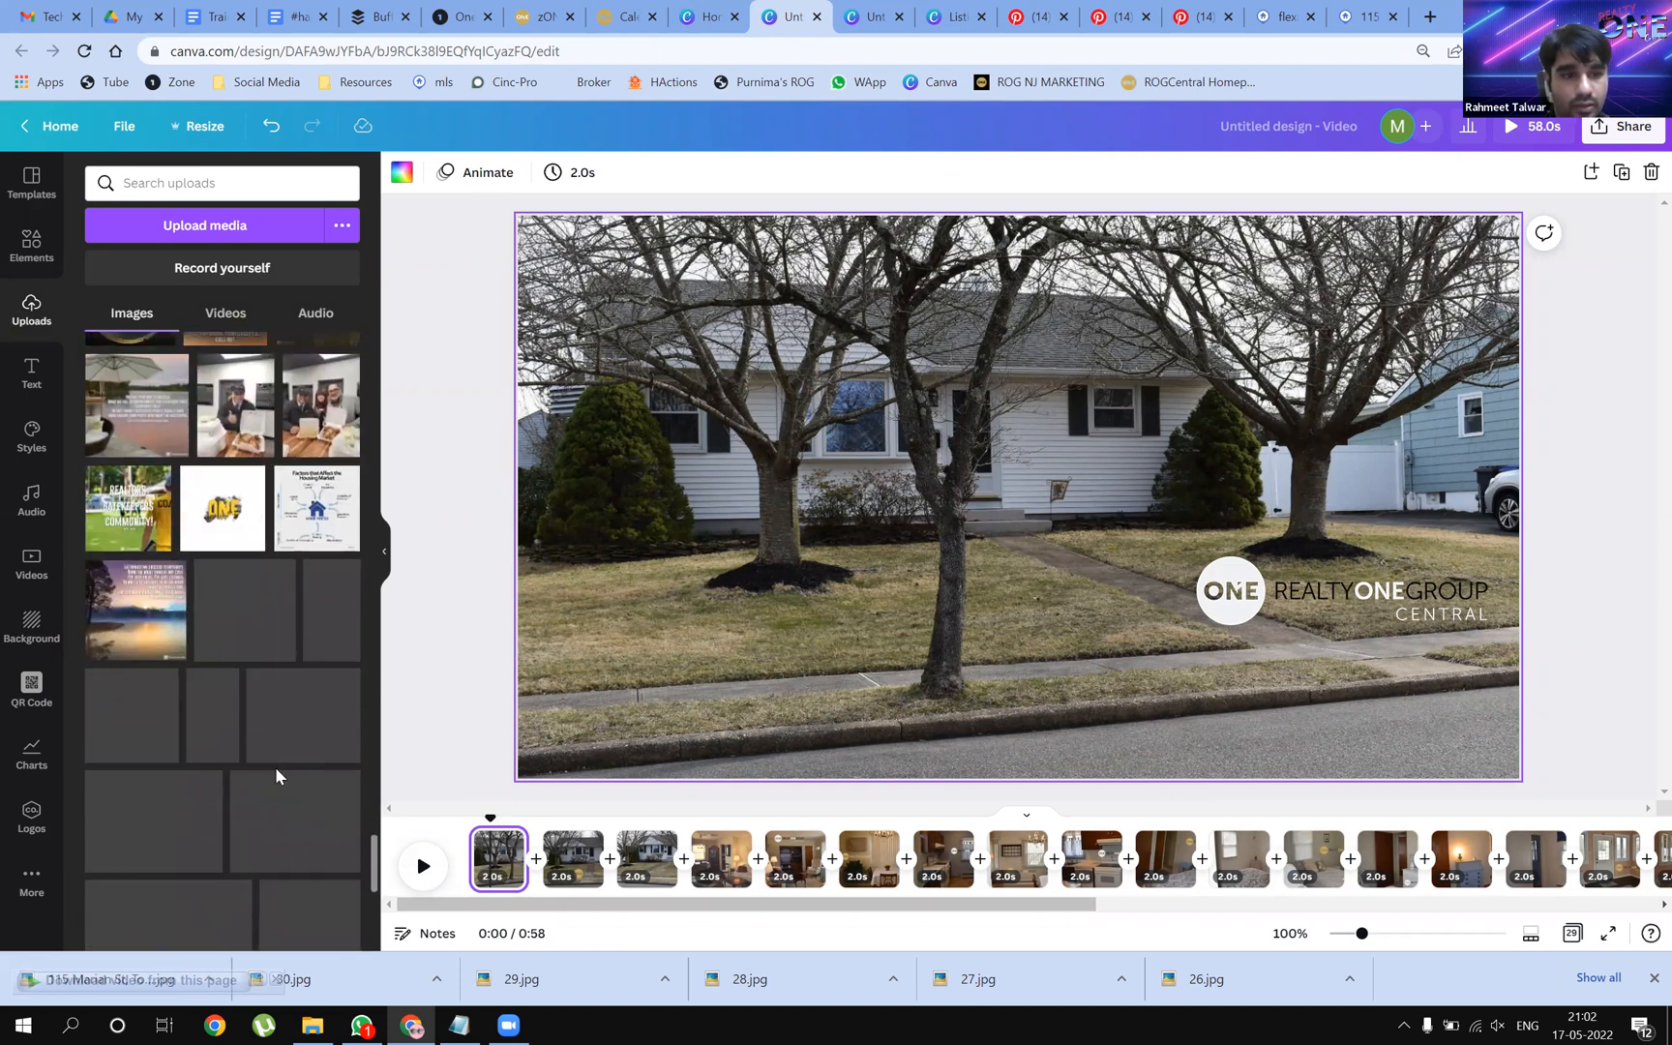
pyautogui.scroll(-10, 255, 765)
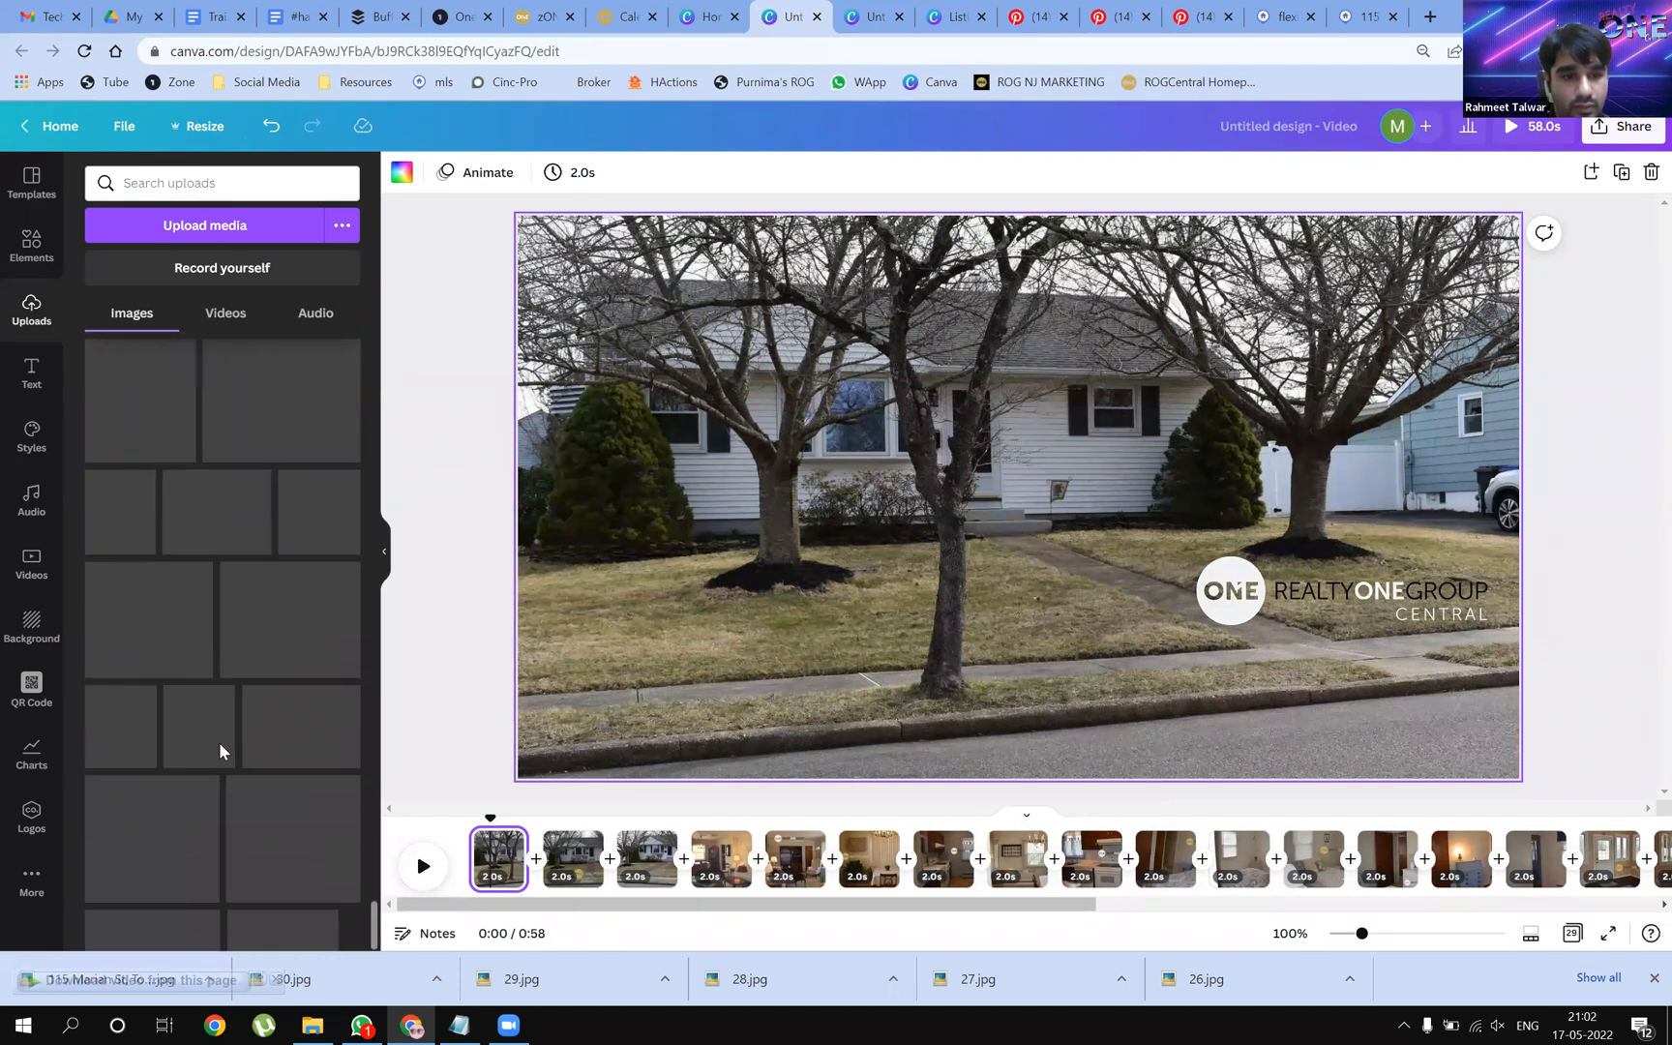
pyautogui.scroll(-10, 210, 755)
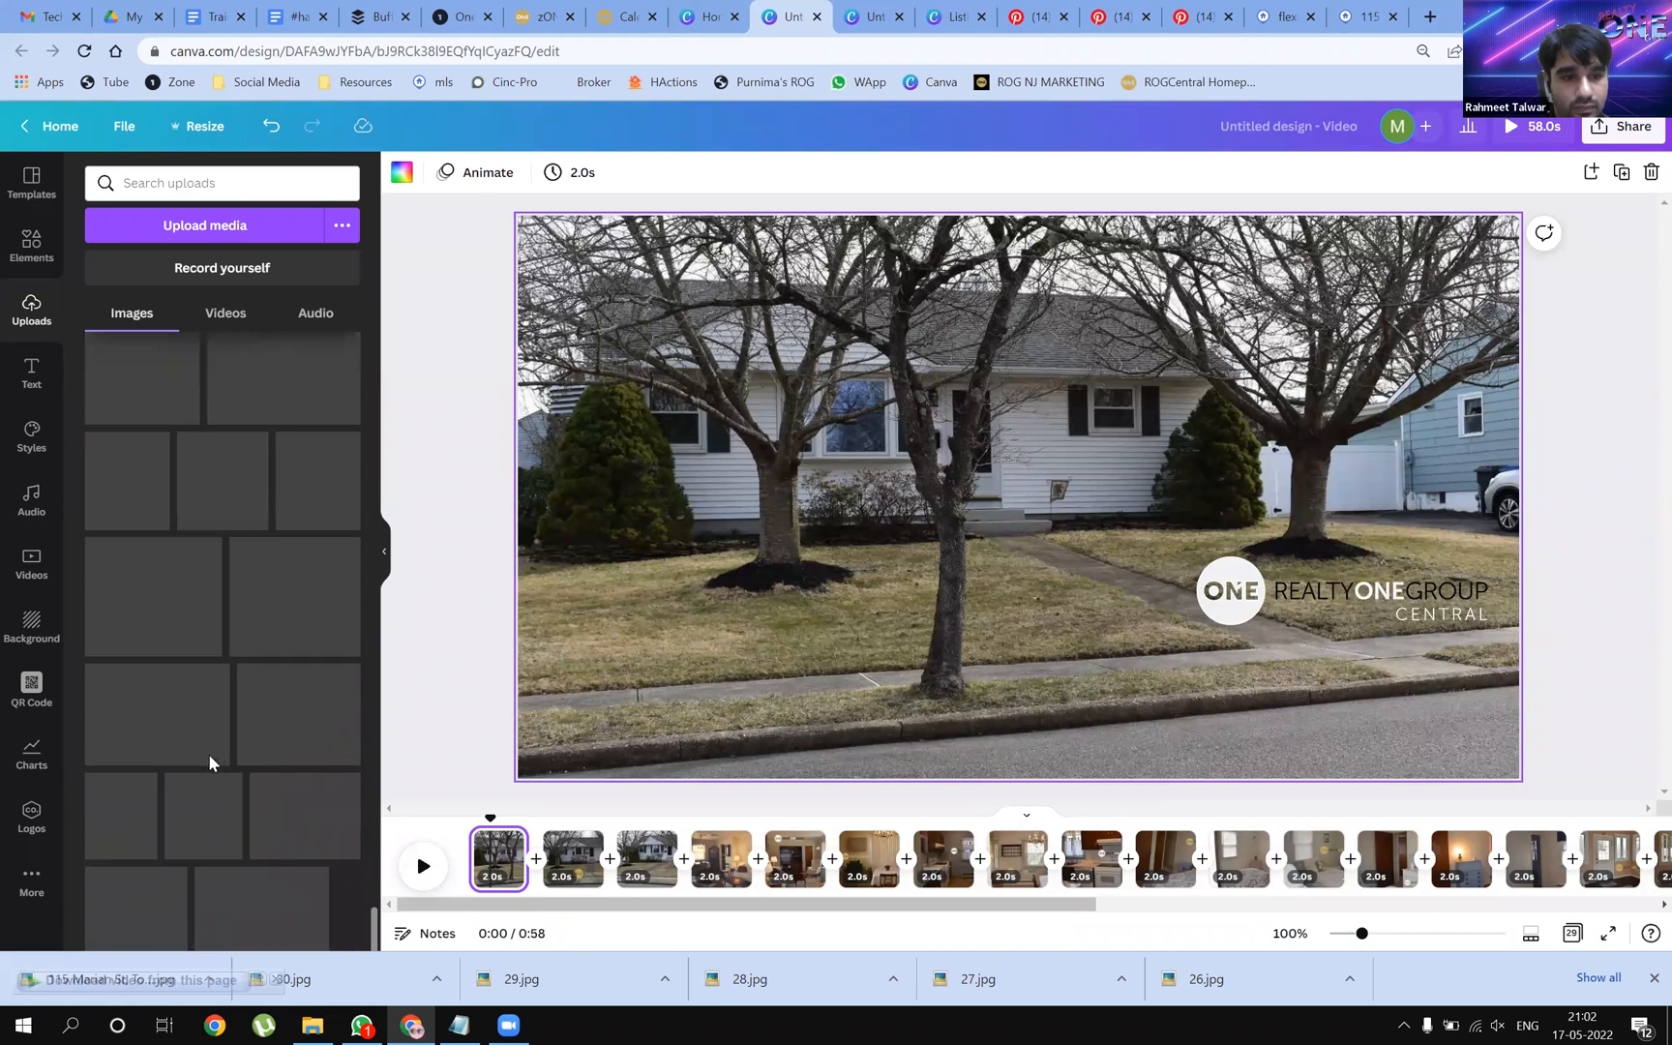
pyautogui.scroll(-3, 213, 760)
pyautogui.scroll(-5, 215, 762)
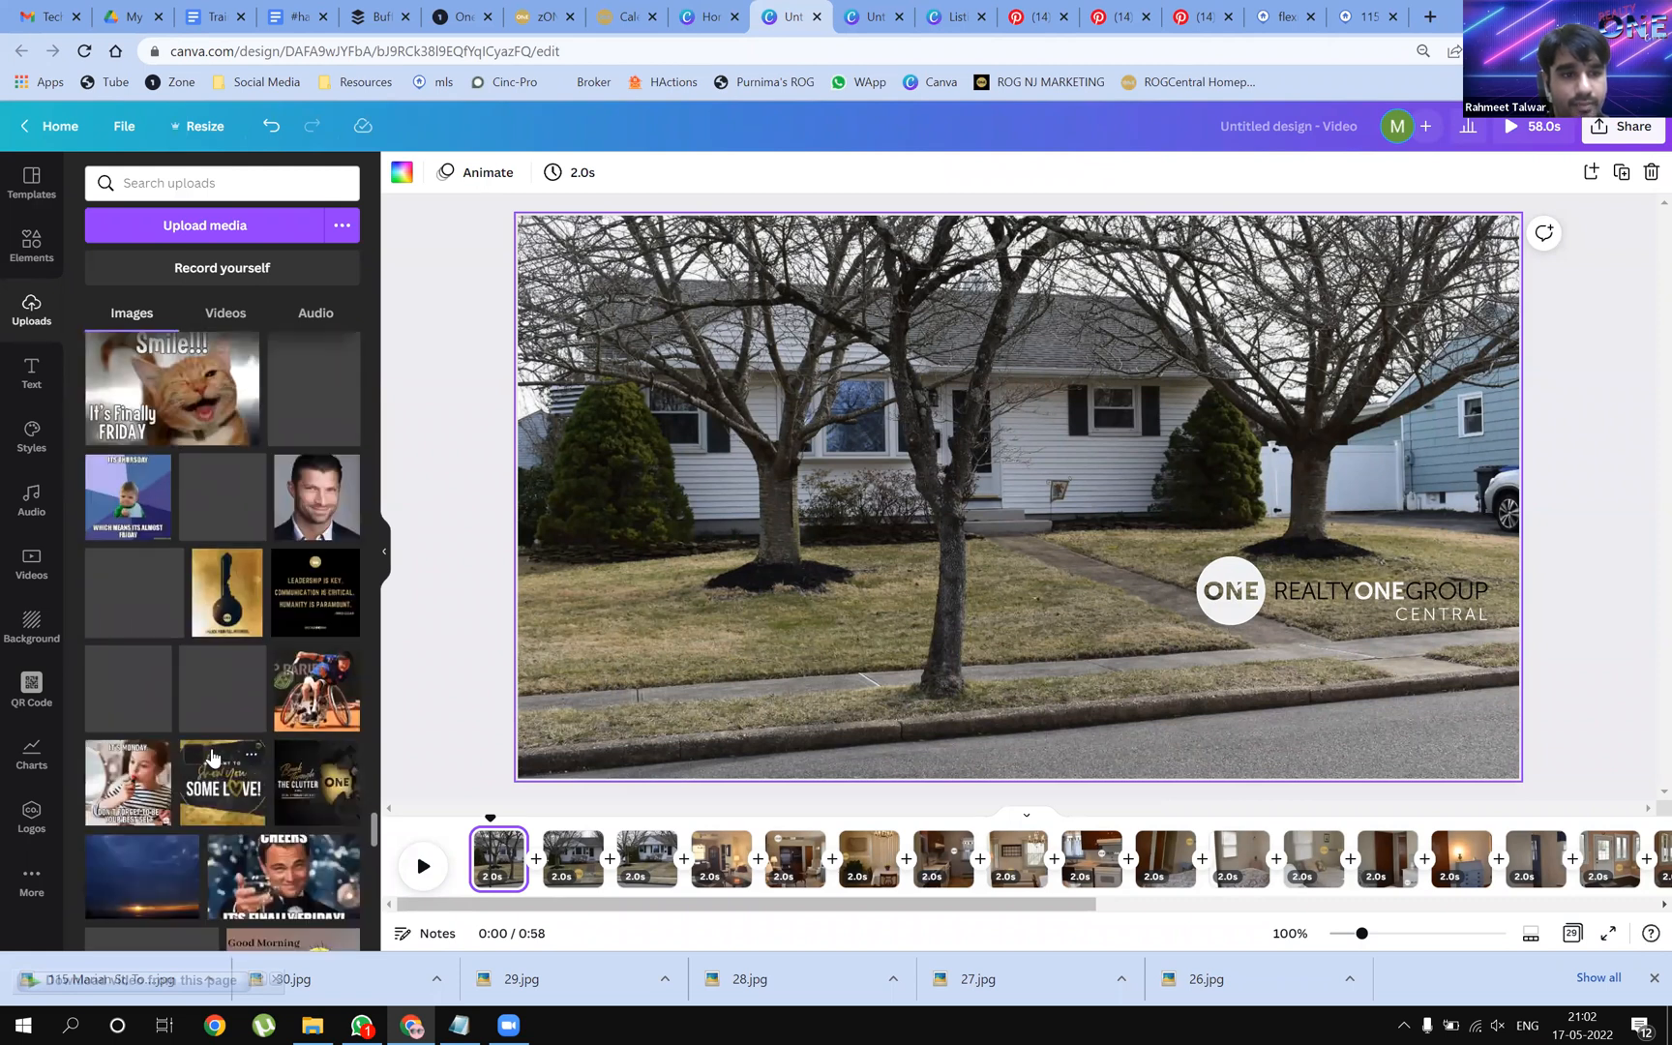
pyautogui.scroll(-4, 213, 755)
pyautogui.scroll(-5, 213, 750)
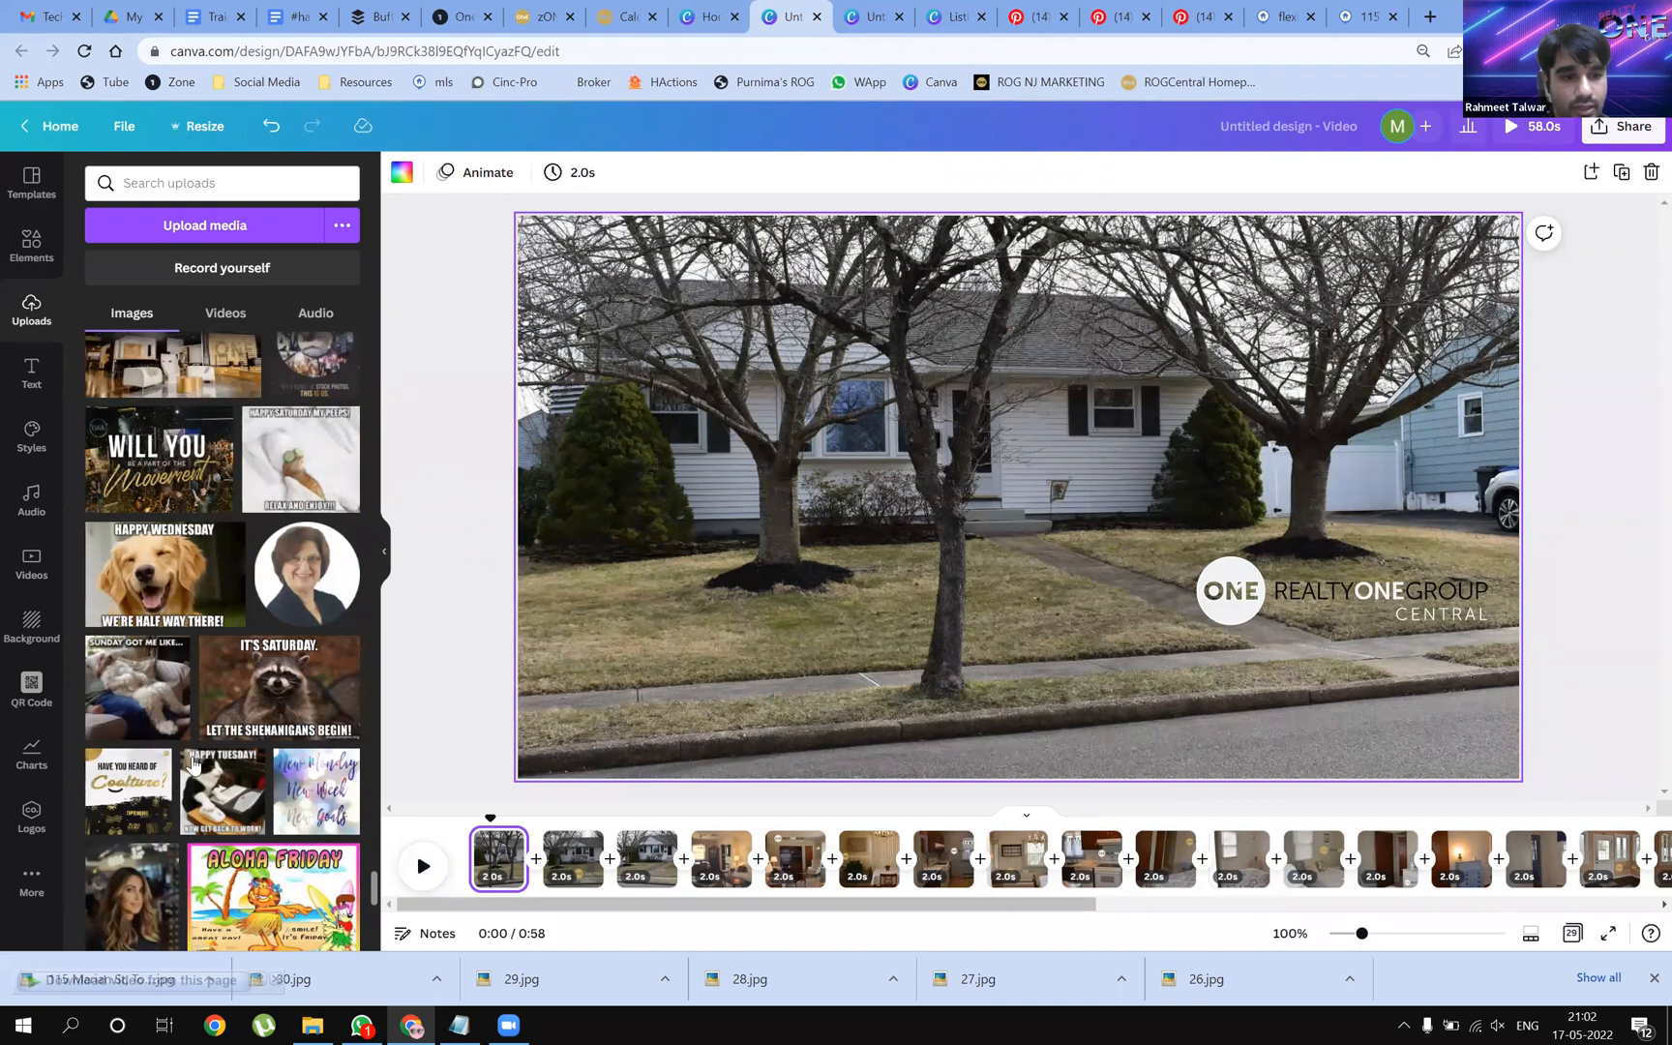
pyautogui.scroll(-10, 198, 759)
pyautogui.scroll(-10, 222, 752)
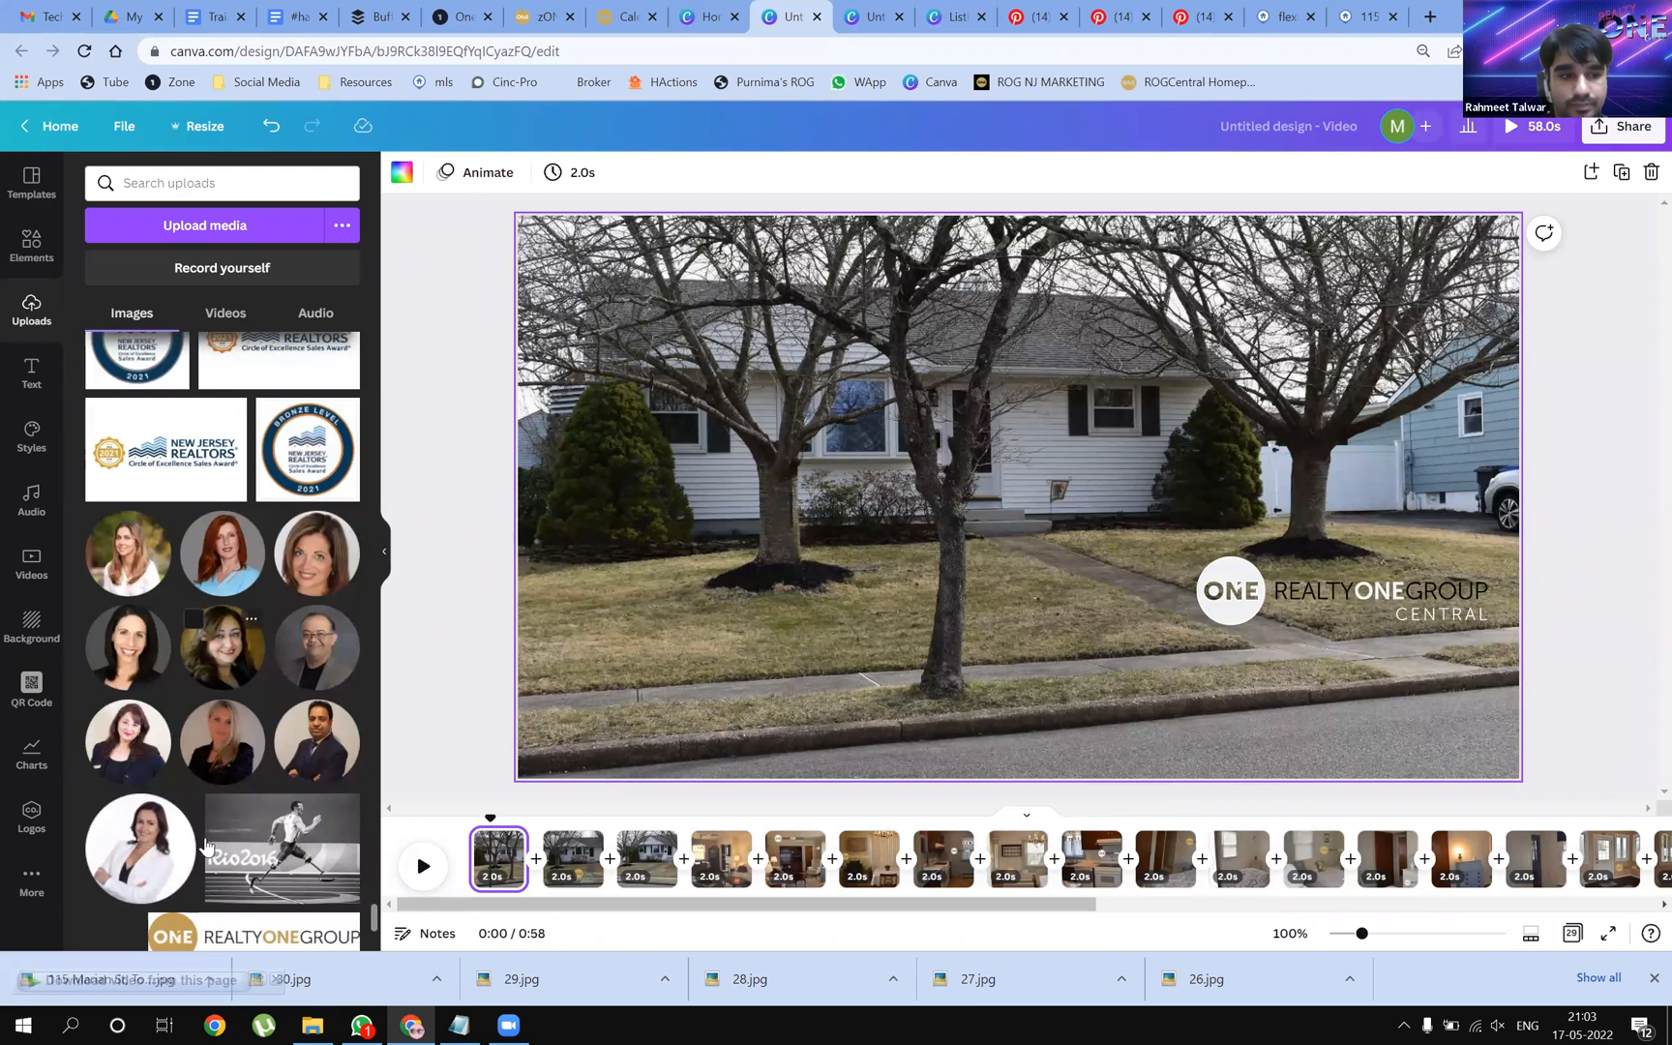
pyautogui.scroll(-4, 206, 846)
pyautogui.scroll(-8, 177, 845)
# Drop the agent headshot onto the house photo, shrink it, and remove its background
pyautogui.moveTo(306, 550); pyautogui.dragTo(627, 544)
pyautogui.moveTo(680, 597); pyautogui.dragTo(625, 631)
pyautogui.moveTo(797, 497); pyautogui.dragTo(658, 609)
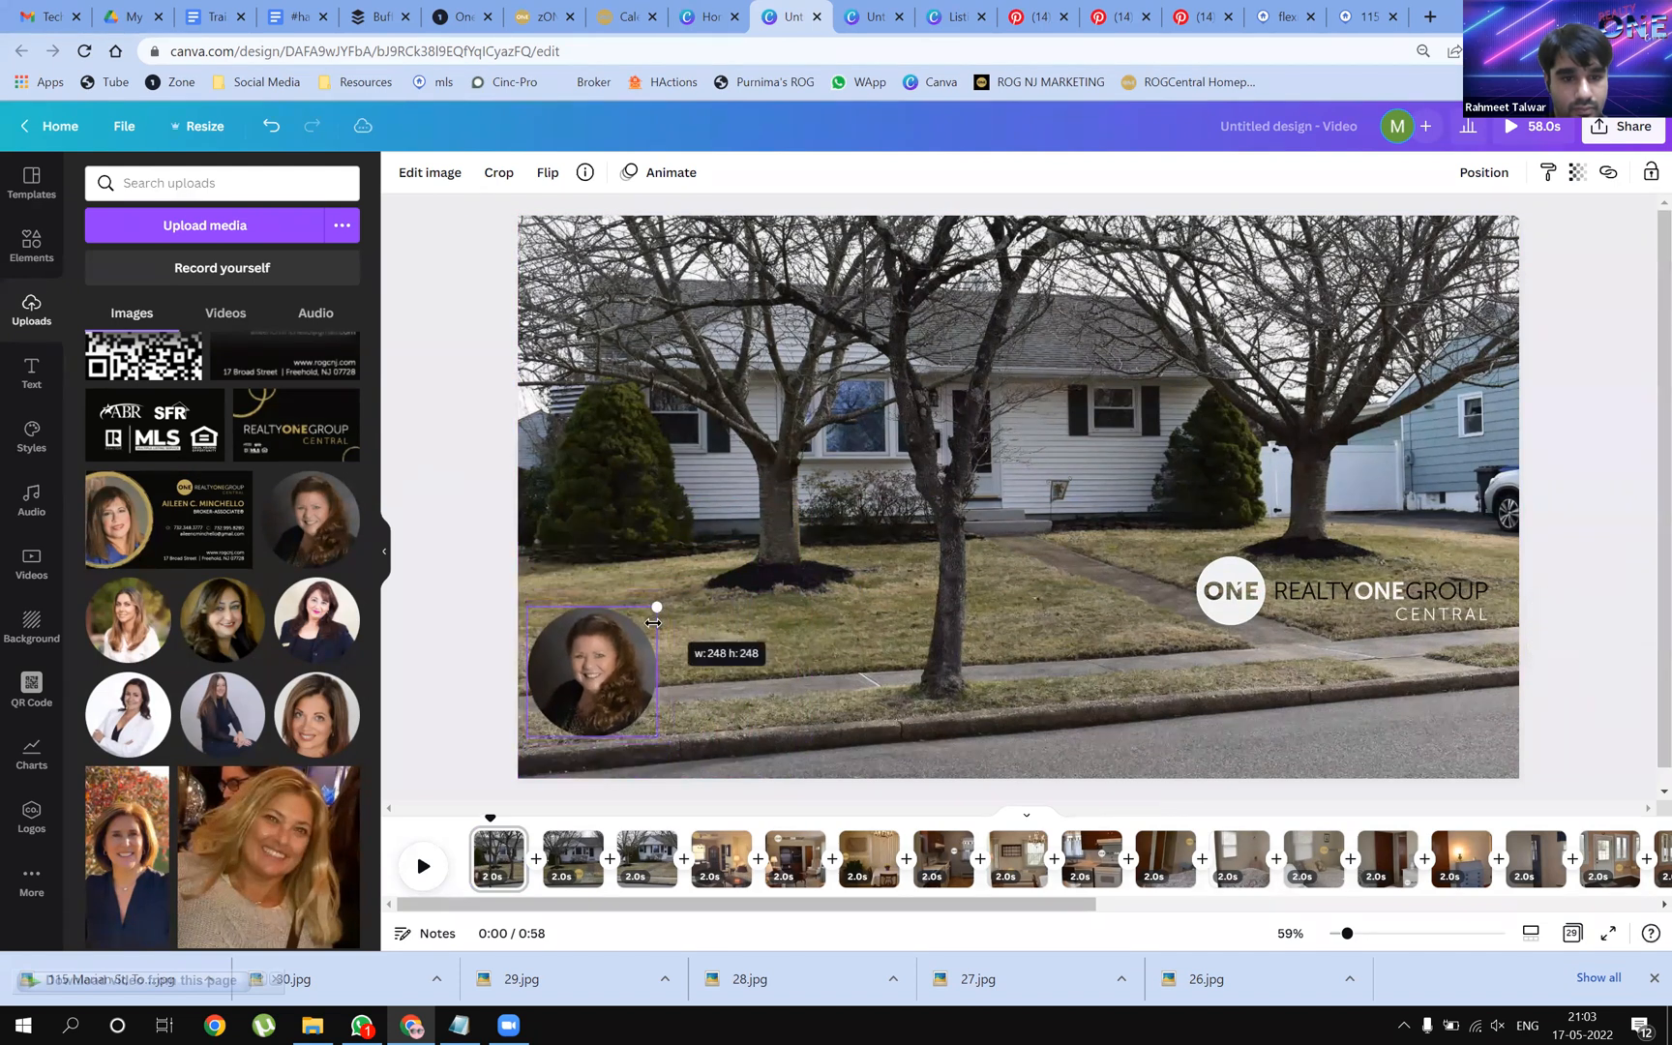
pyautogui.moveTo(625, 671); pyautogui.dragTo(629, 677)
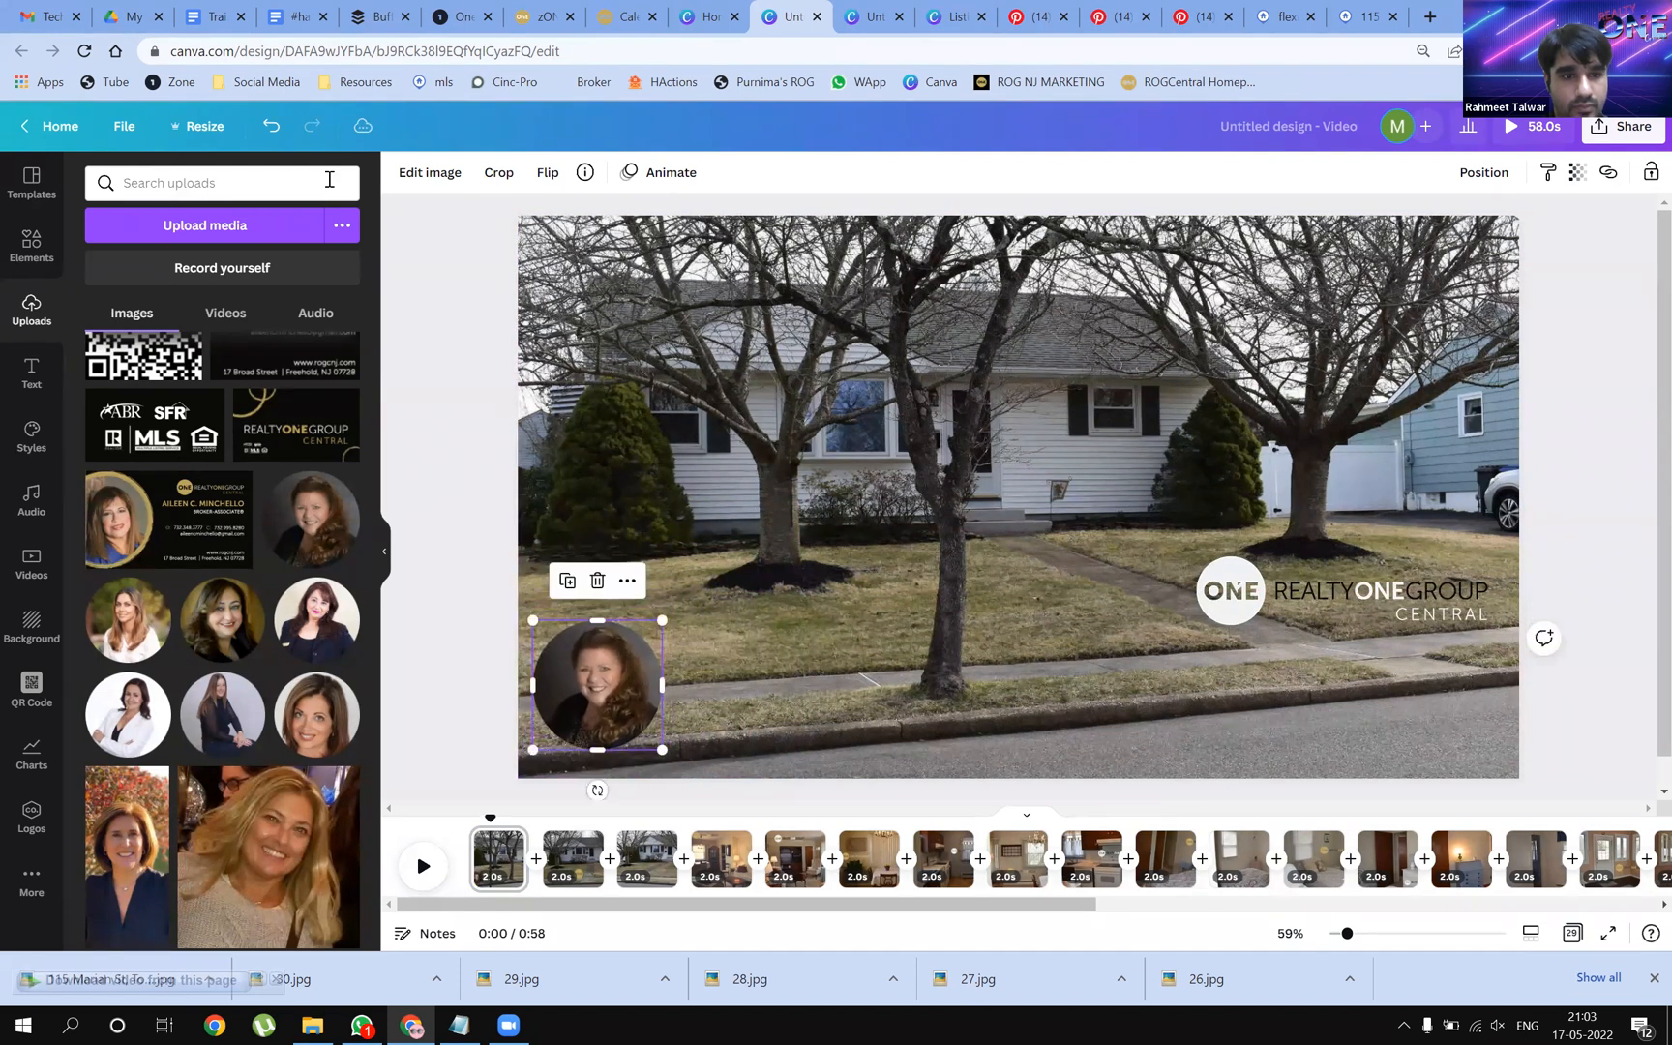
pyautogui.click(430, 173)
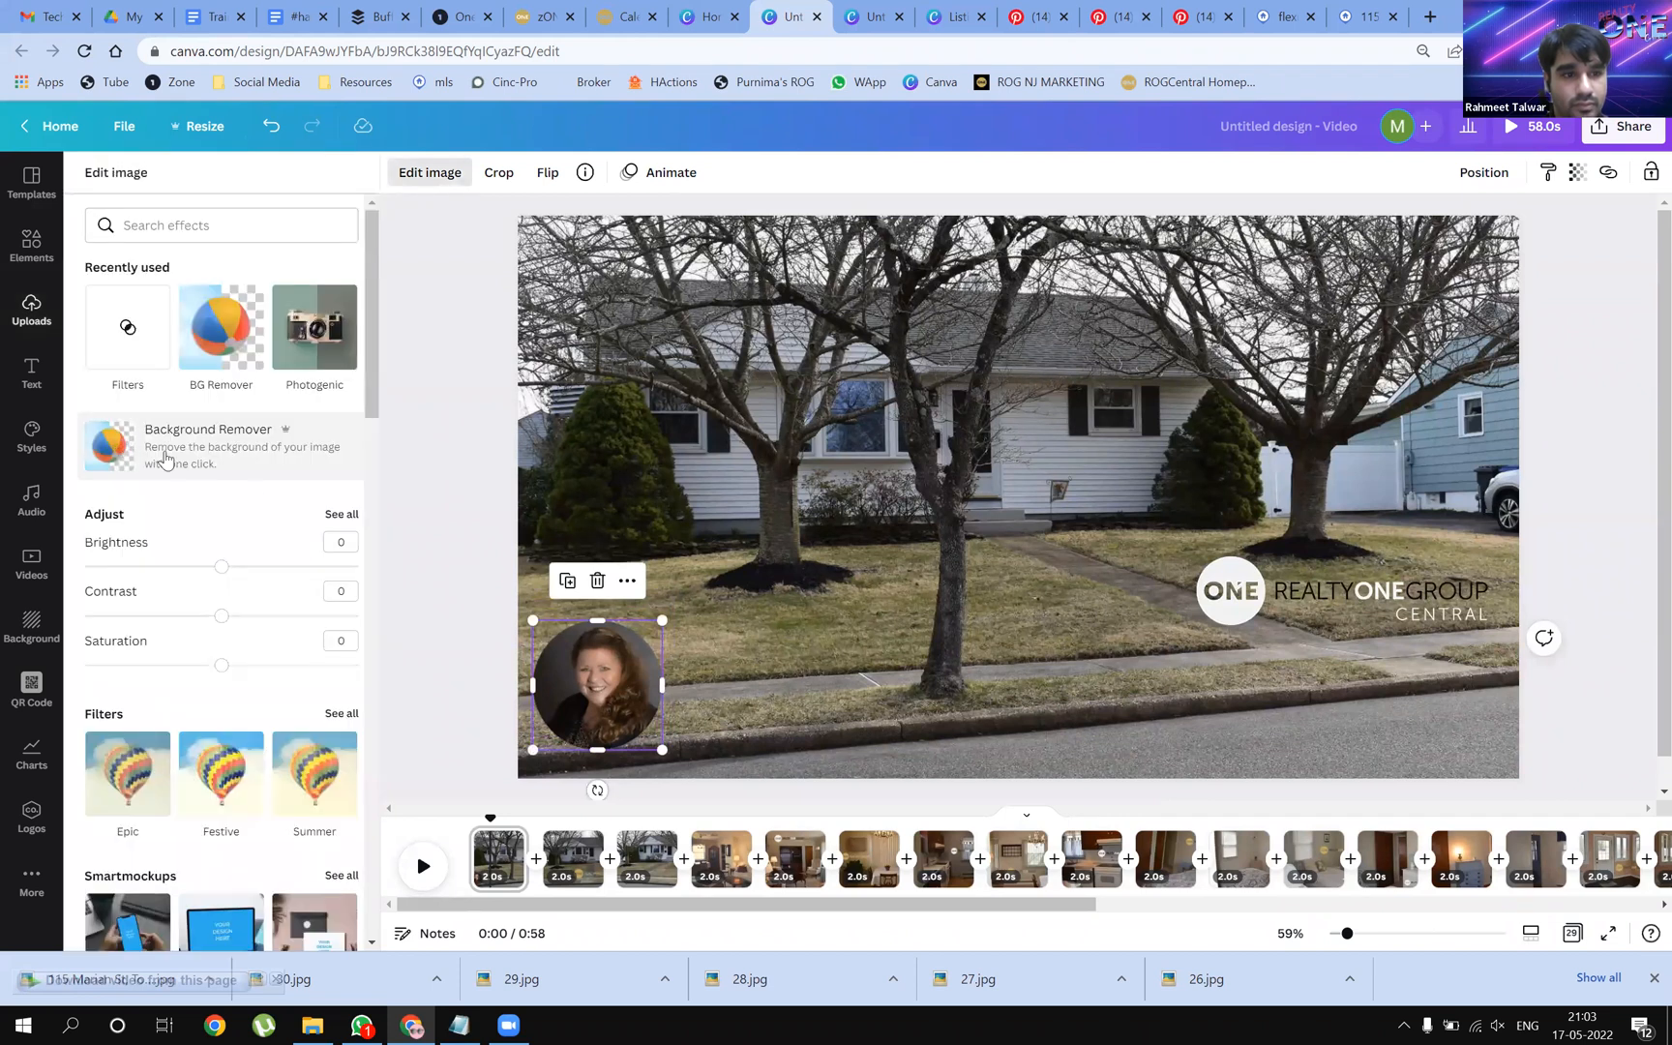
pyautogui.click(155, 451)
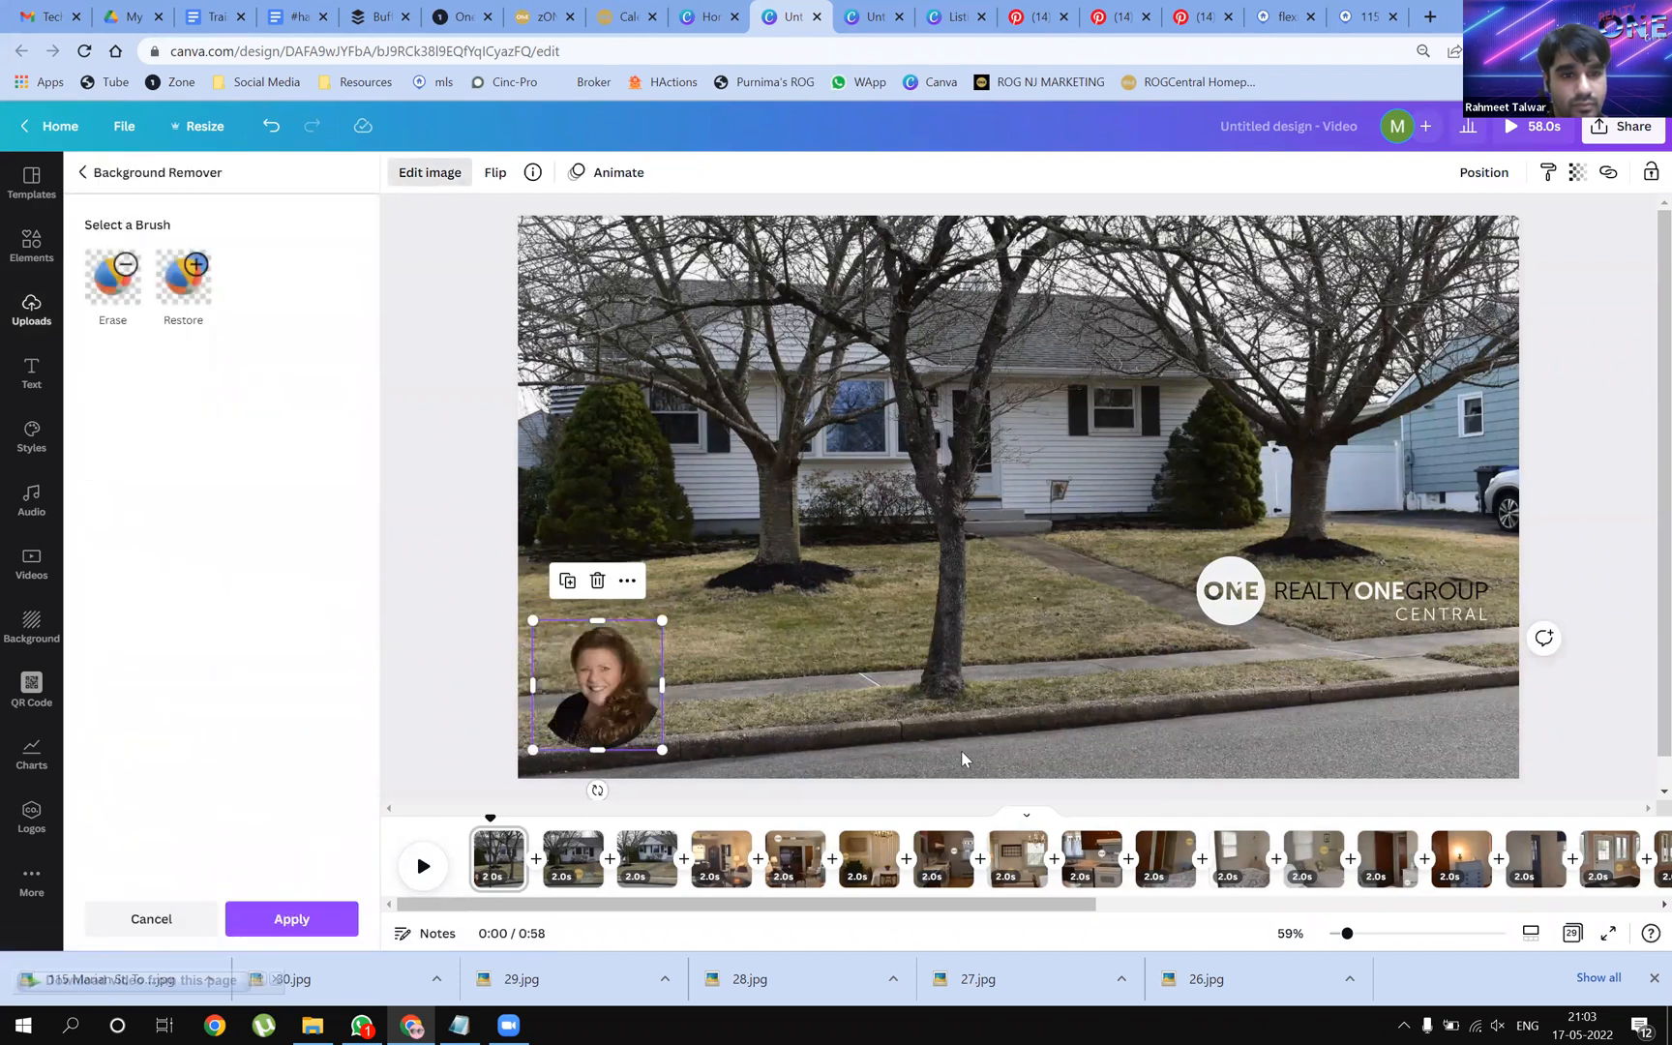
pyautogui.click(597, 731)
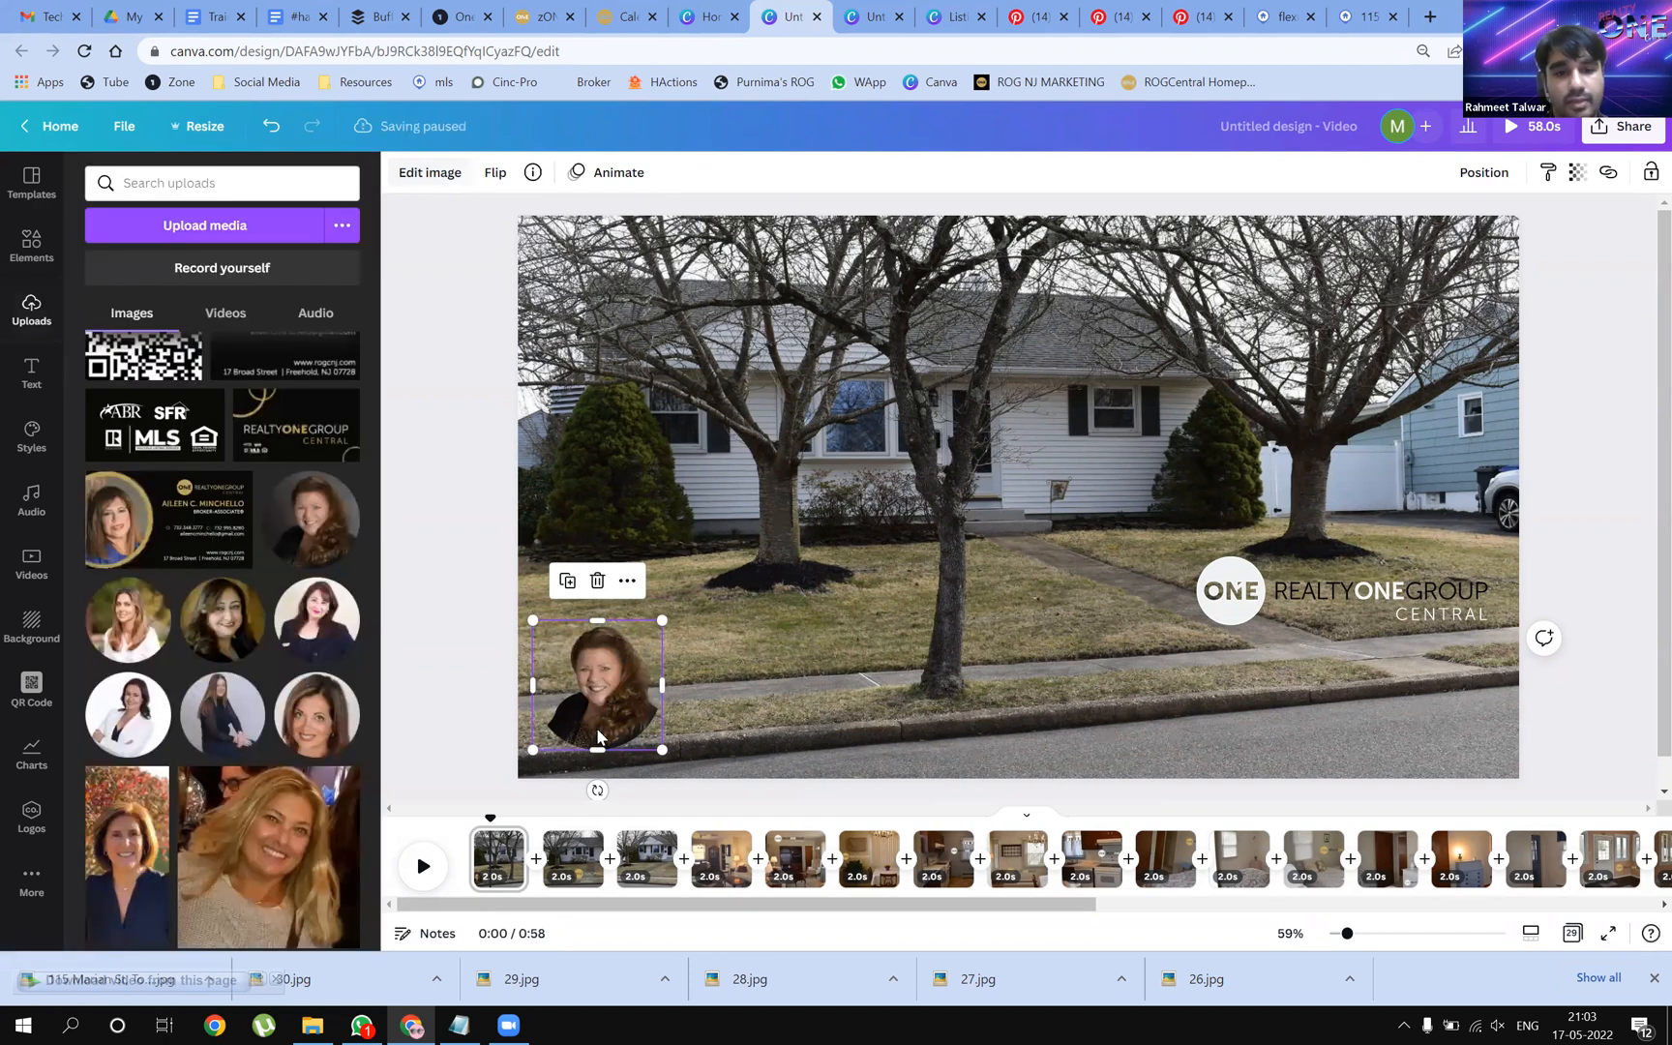
# Enlarge the cutout slightly and snap it into the page's bottom-left corner
pyautogui.moveTo(666, 620); pyautogui.dragTo(689, 594)
pyautogui.moveTo(644, 688); pyautogui.dragTo(629, 709)
pyautogui.click(828, 678)
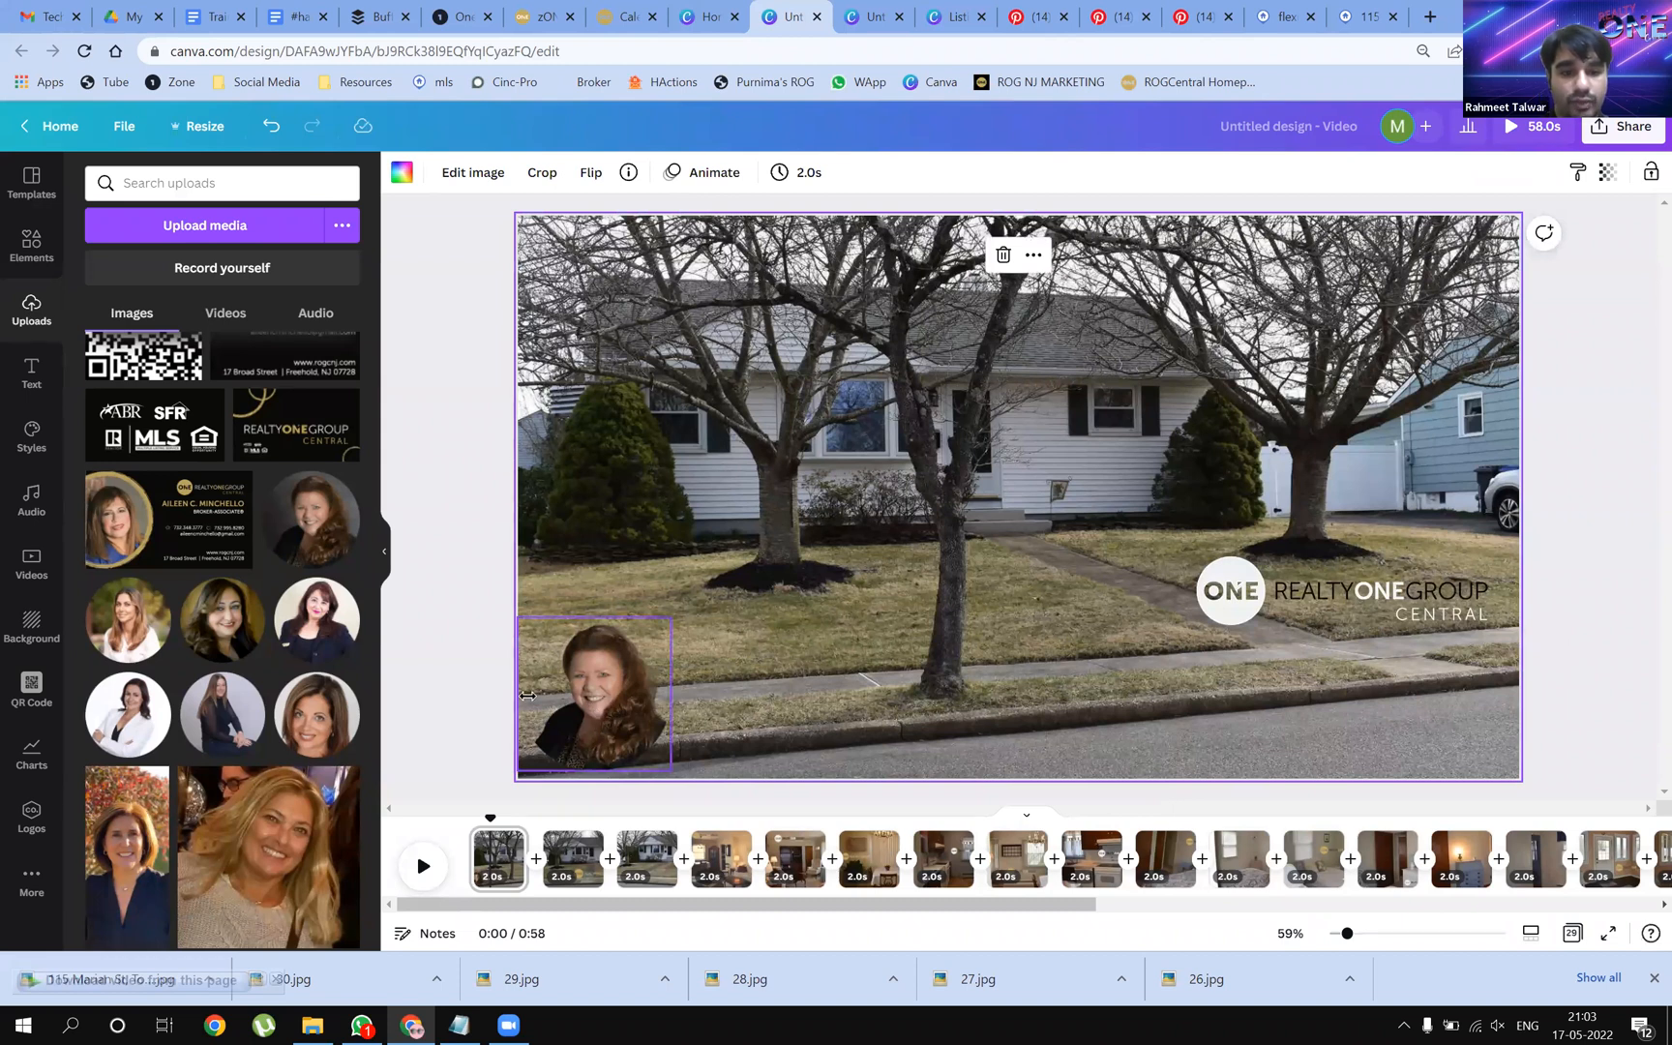
pyautogui.click(591, 708)
pyautogui.moveTo(586, 707); pyautogui.dragTo(594, 713)
pyautogui.click(815, 654)
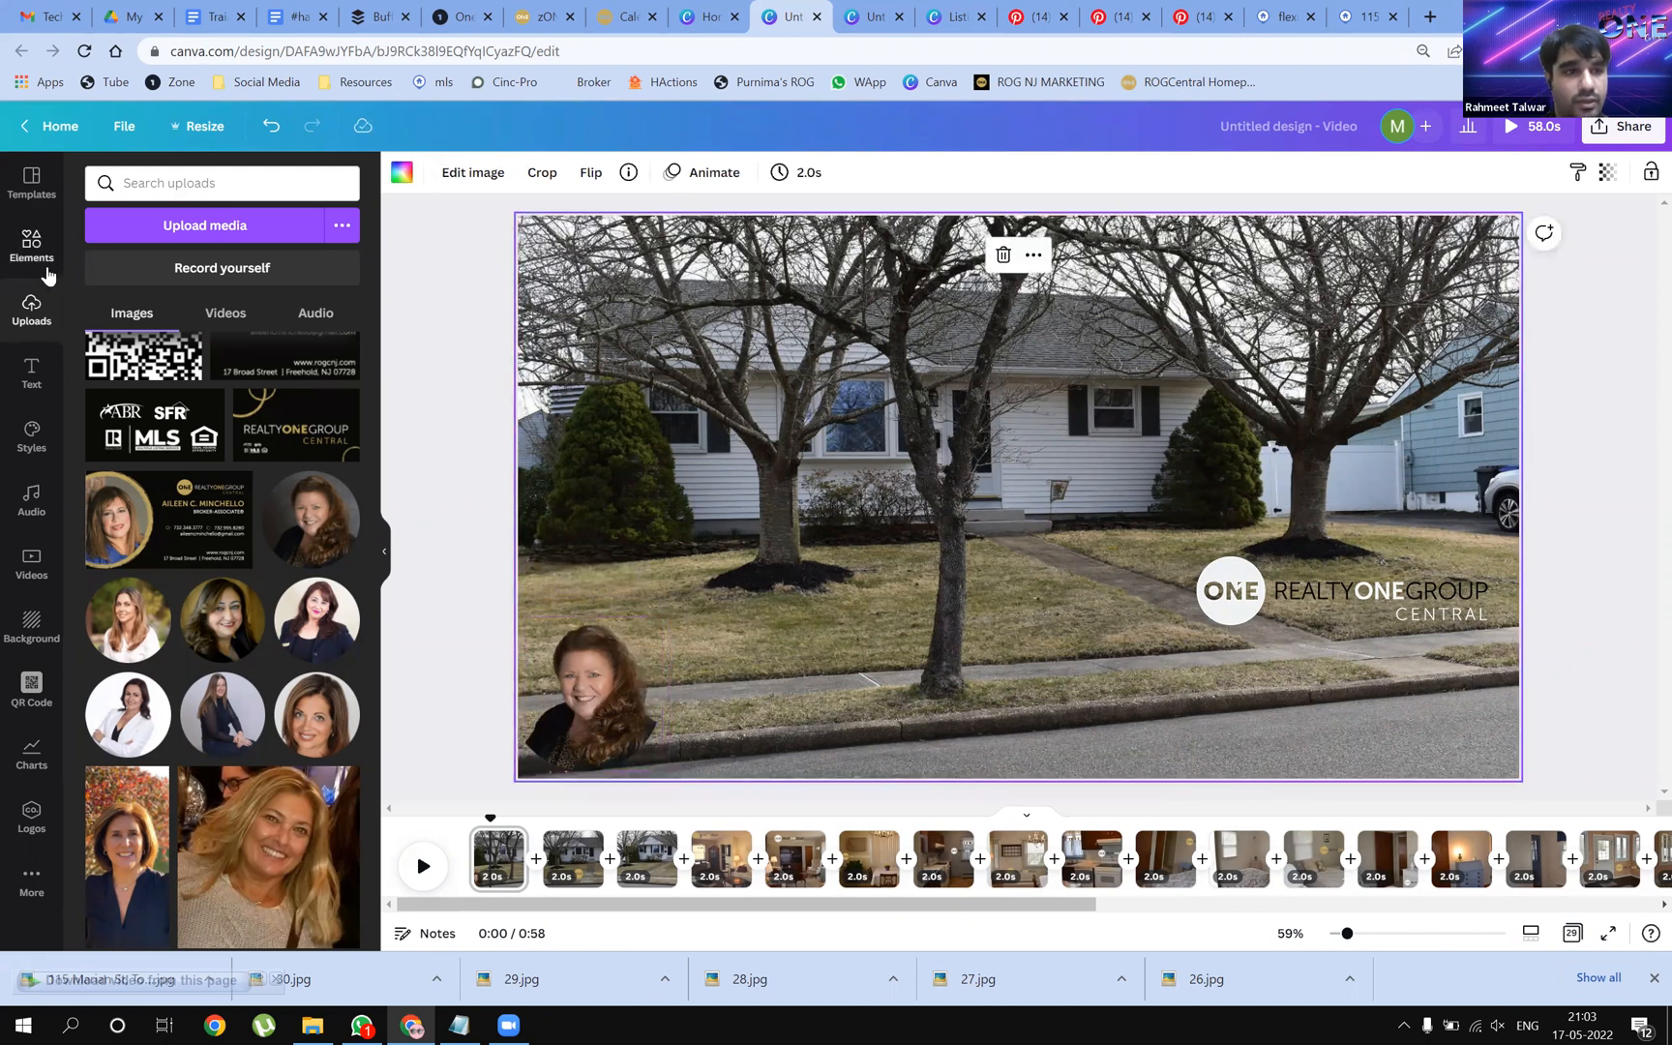
# Add three 'Add a little bit of body text' lines to the first page
pyautogui.click(29, 380)
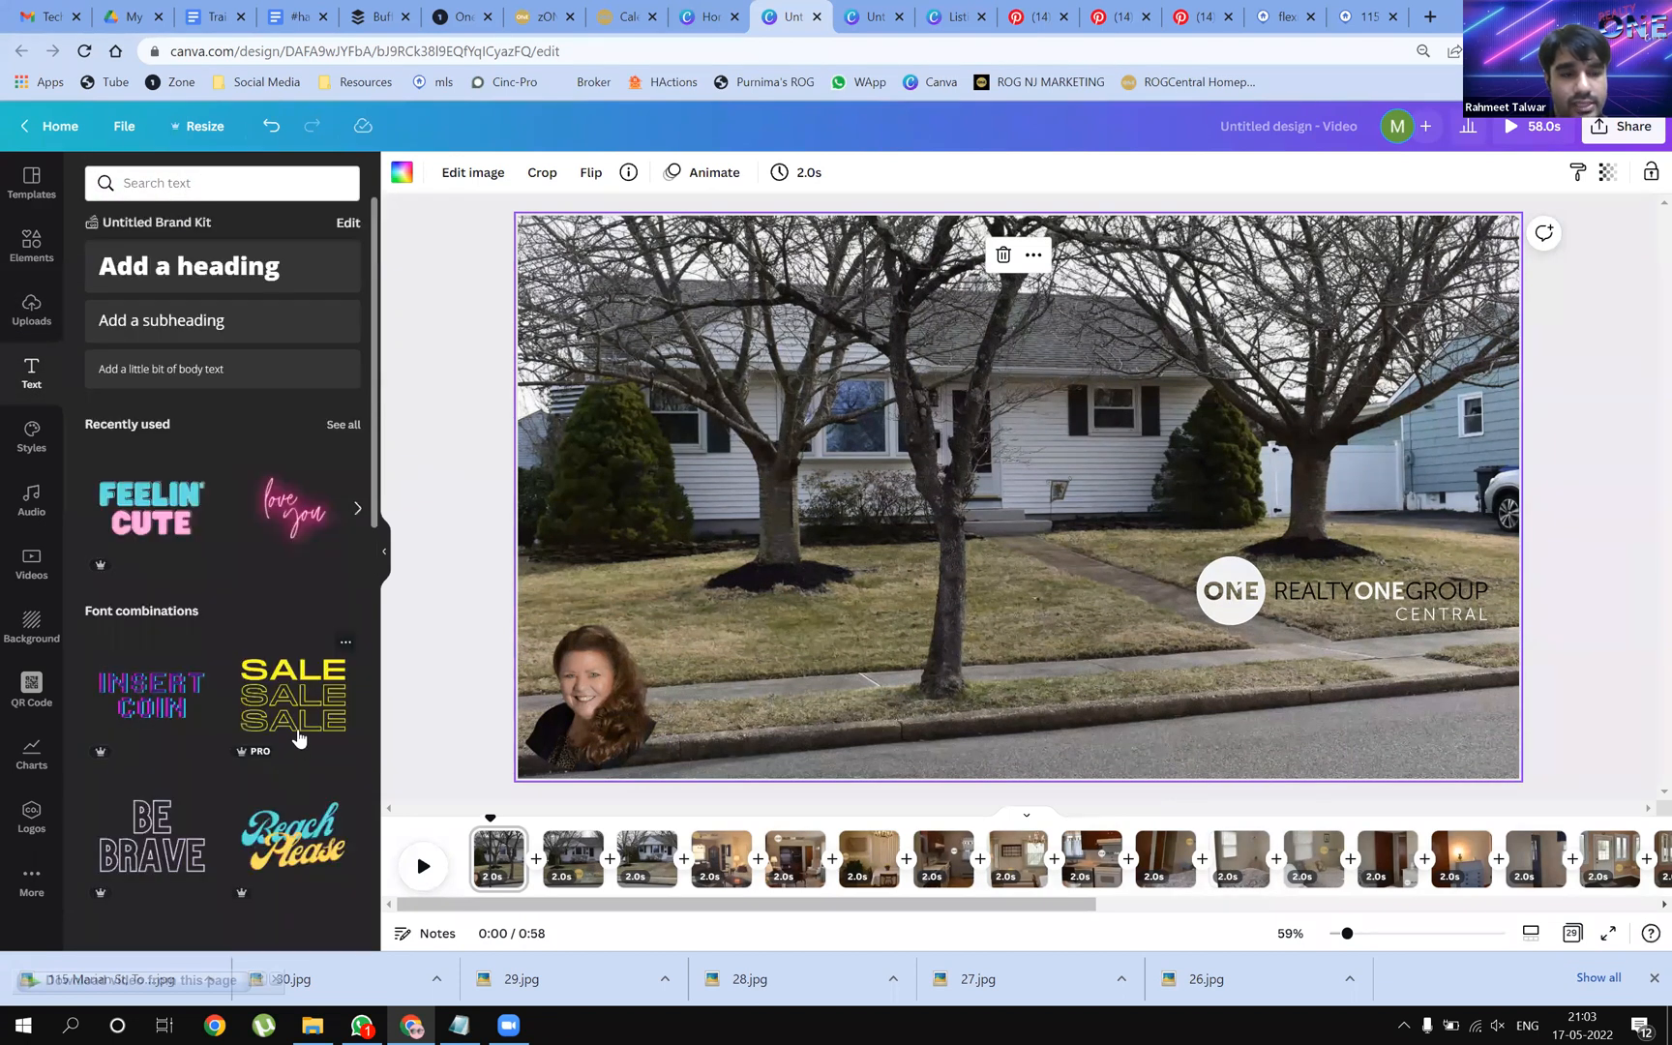
pyautogui.scroll(-10, 222, 752)
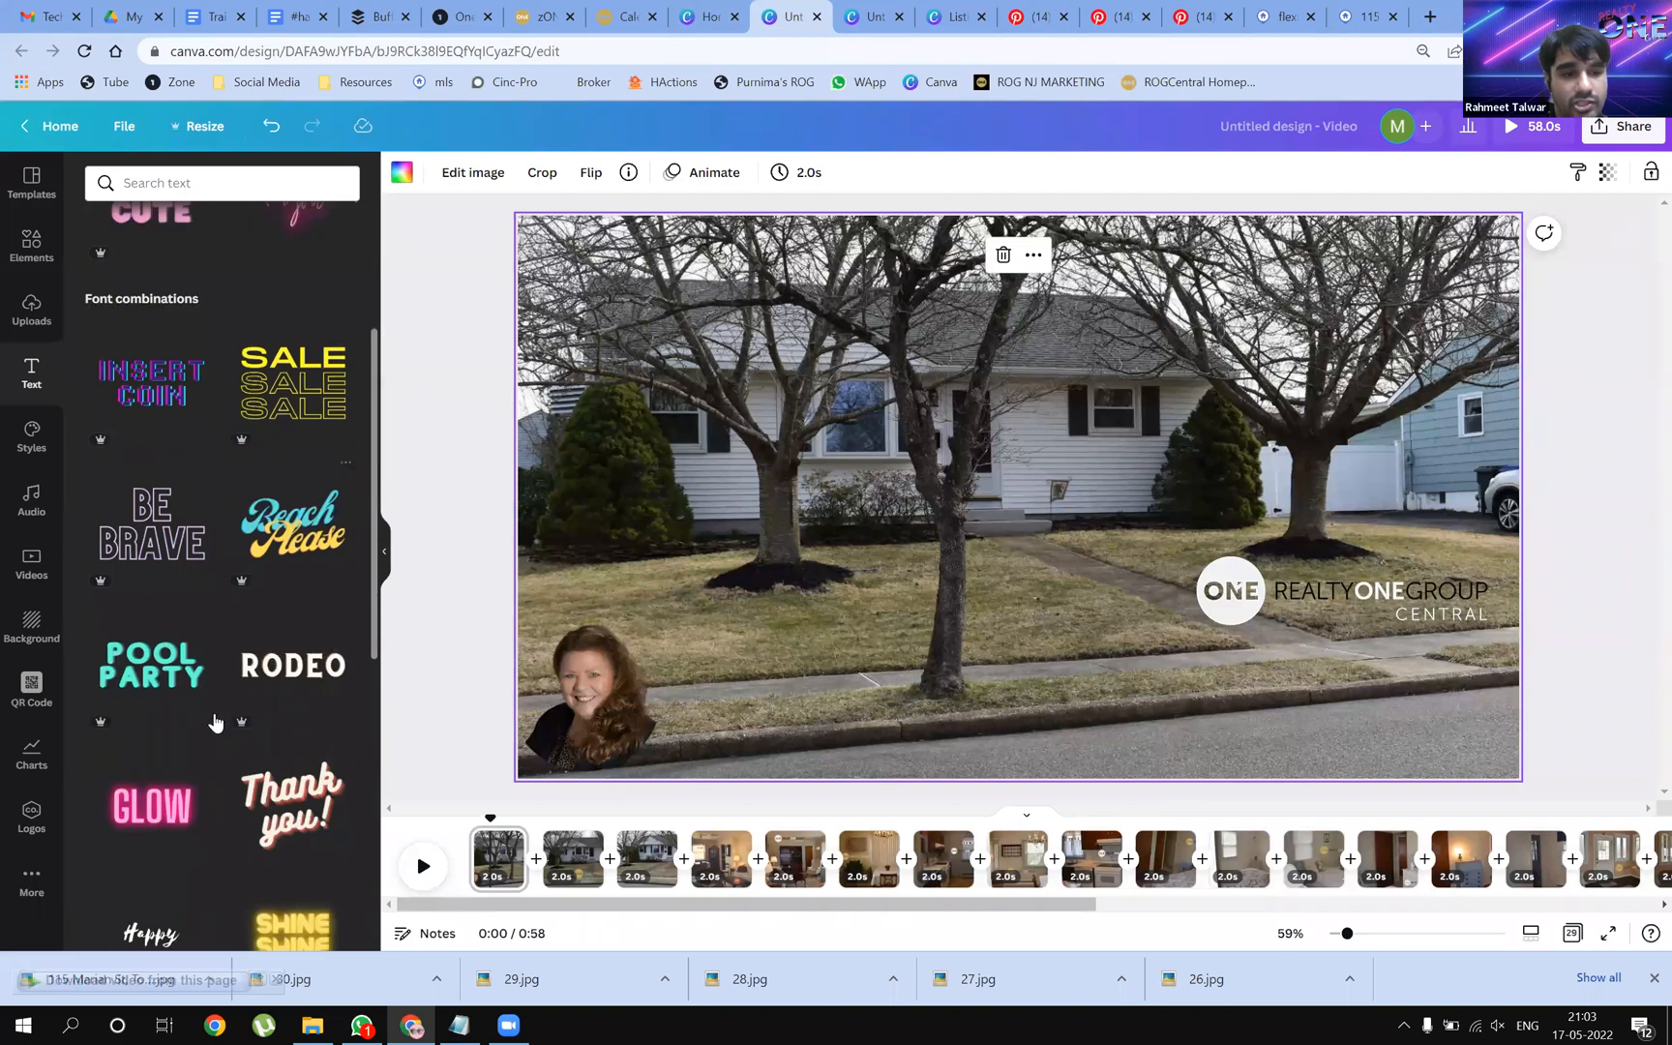
pyautogui.scroll(12, 209, 712)
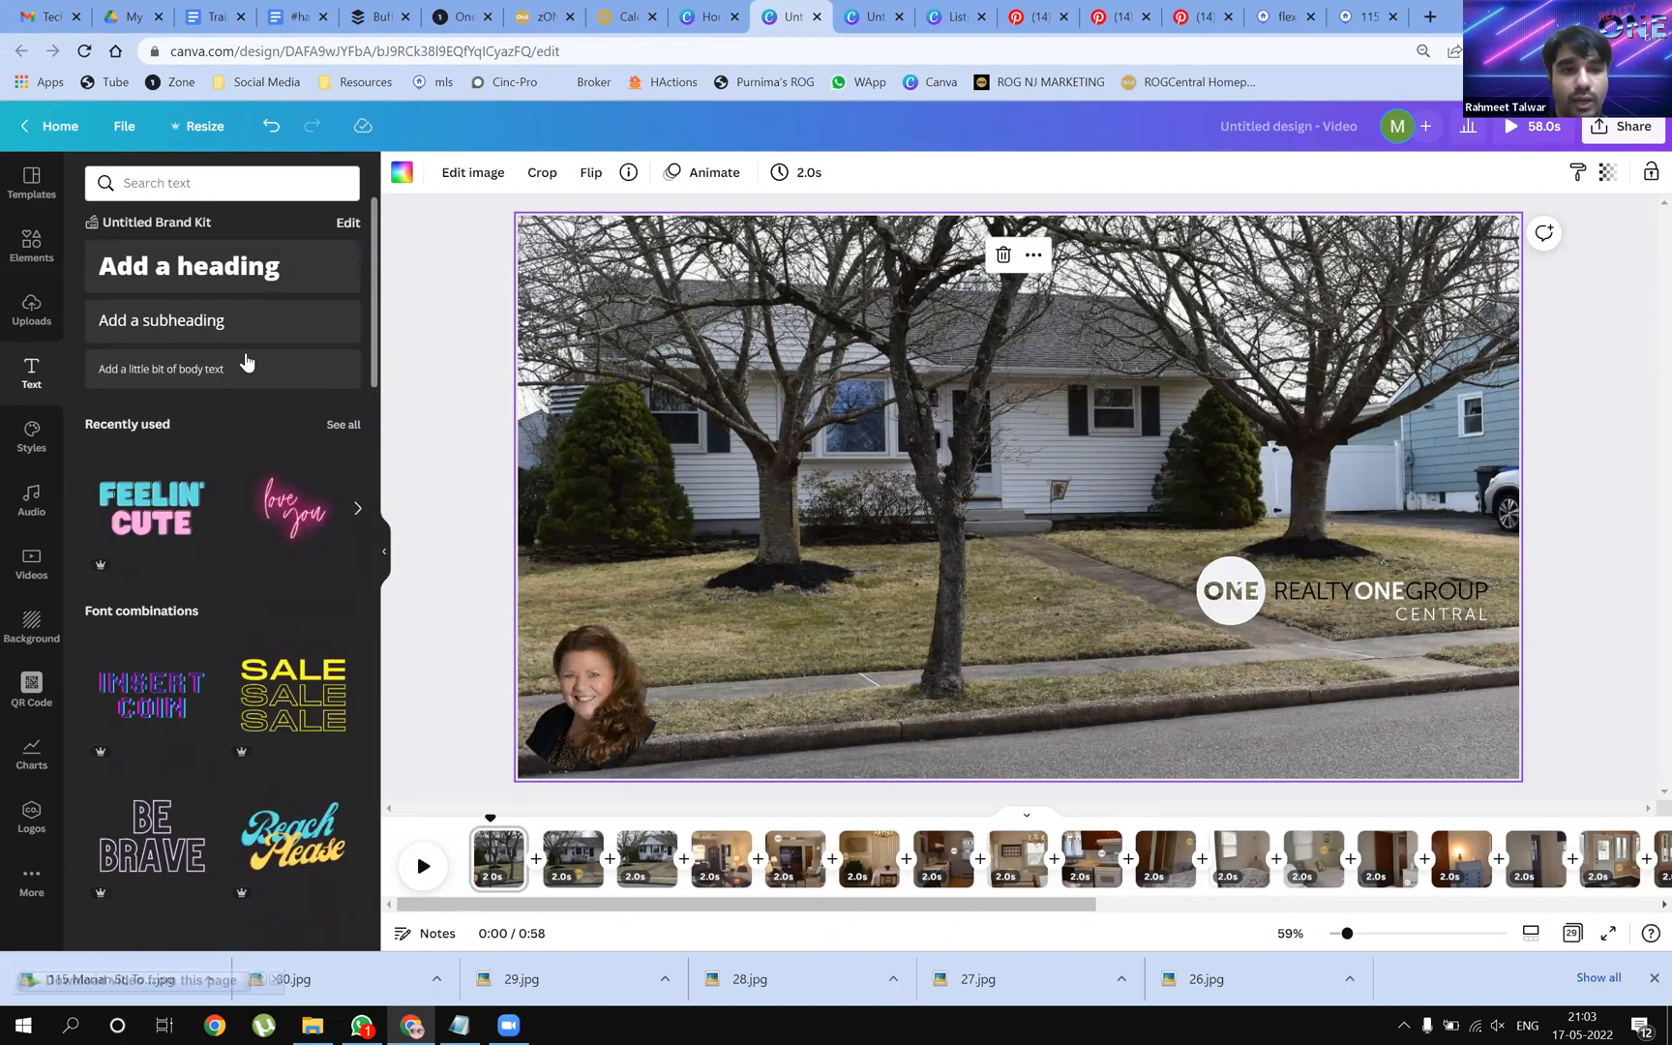
pyautogui.click(165, 378)
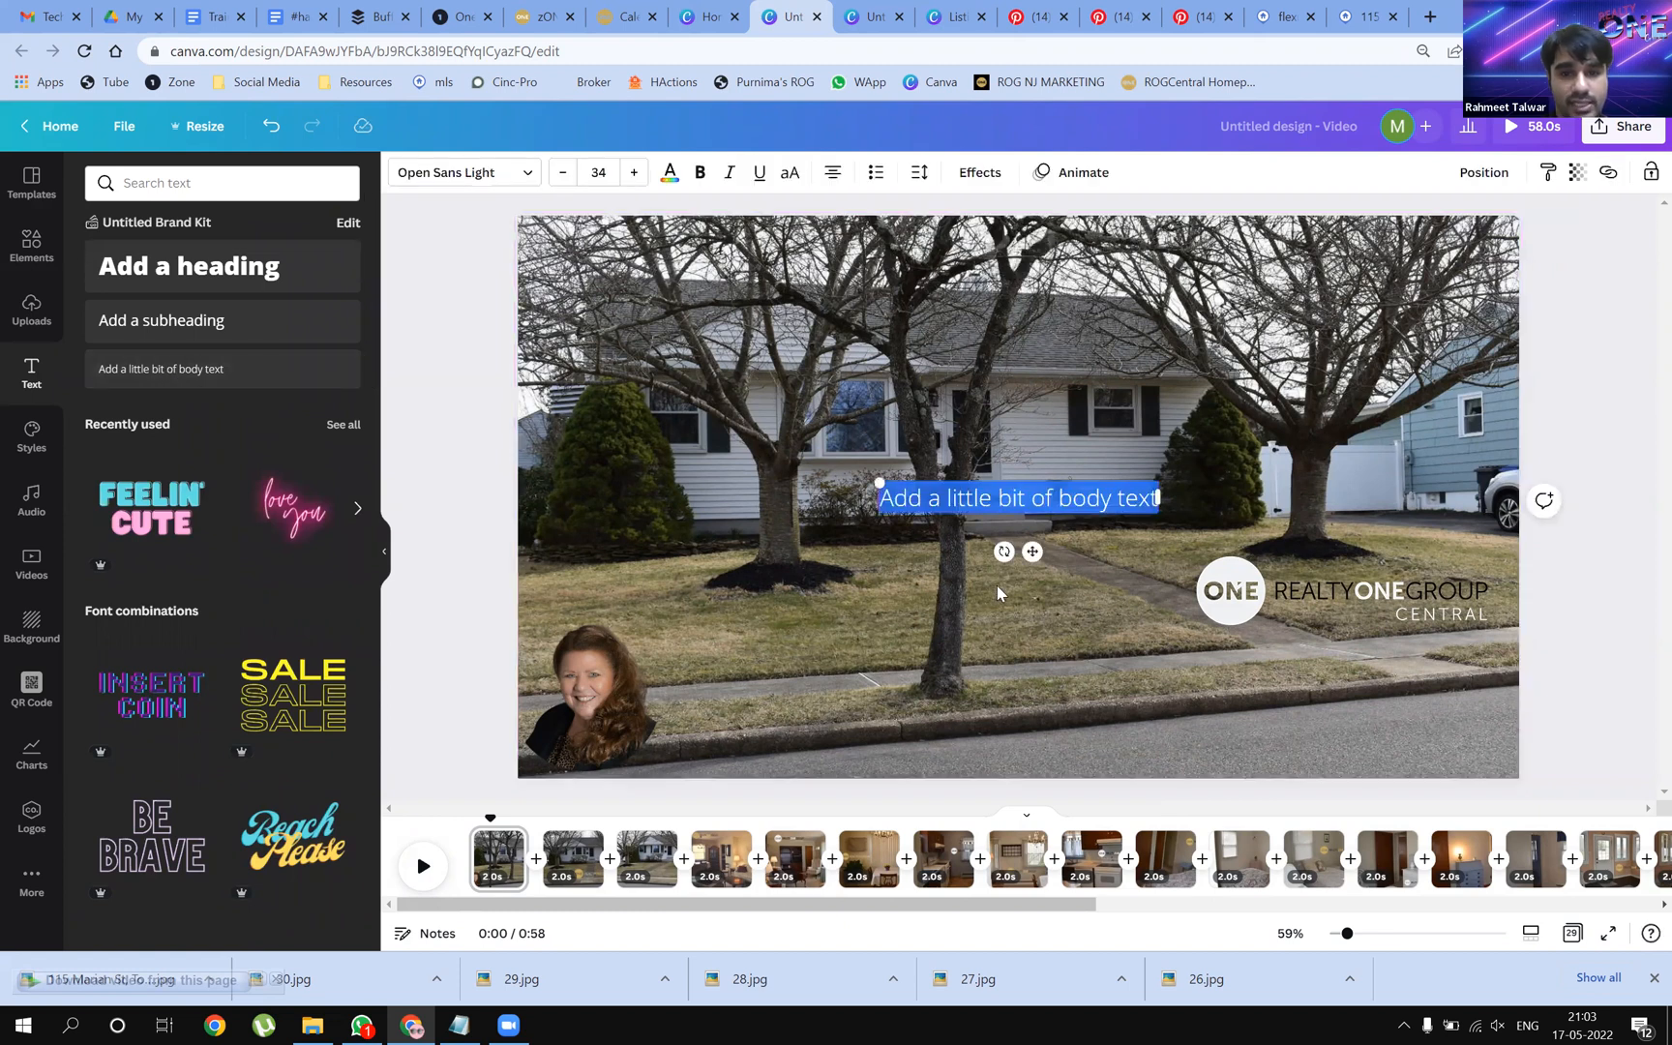
pyautogui.click(149, 370)
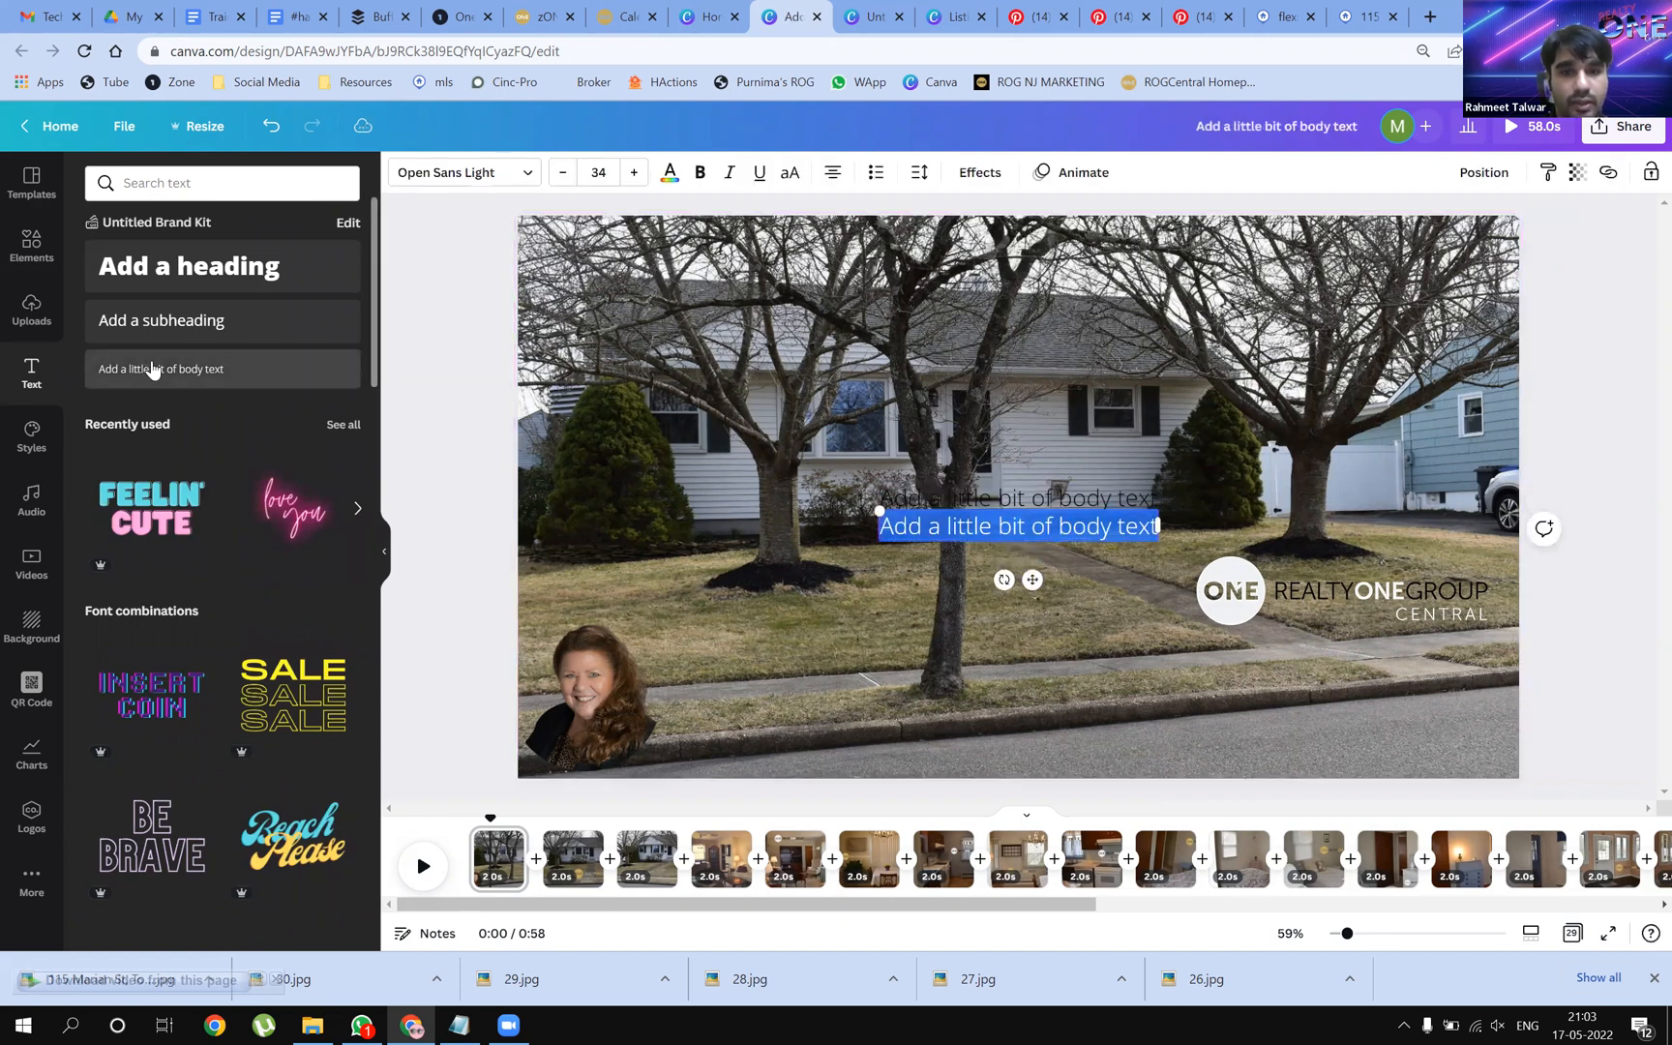
pyautogui.click(194, 371)
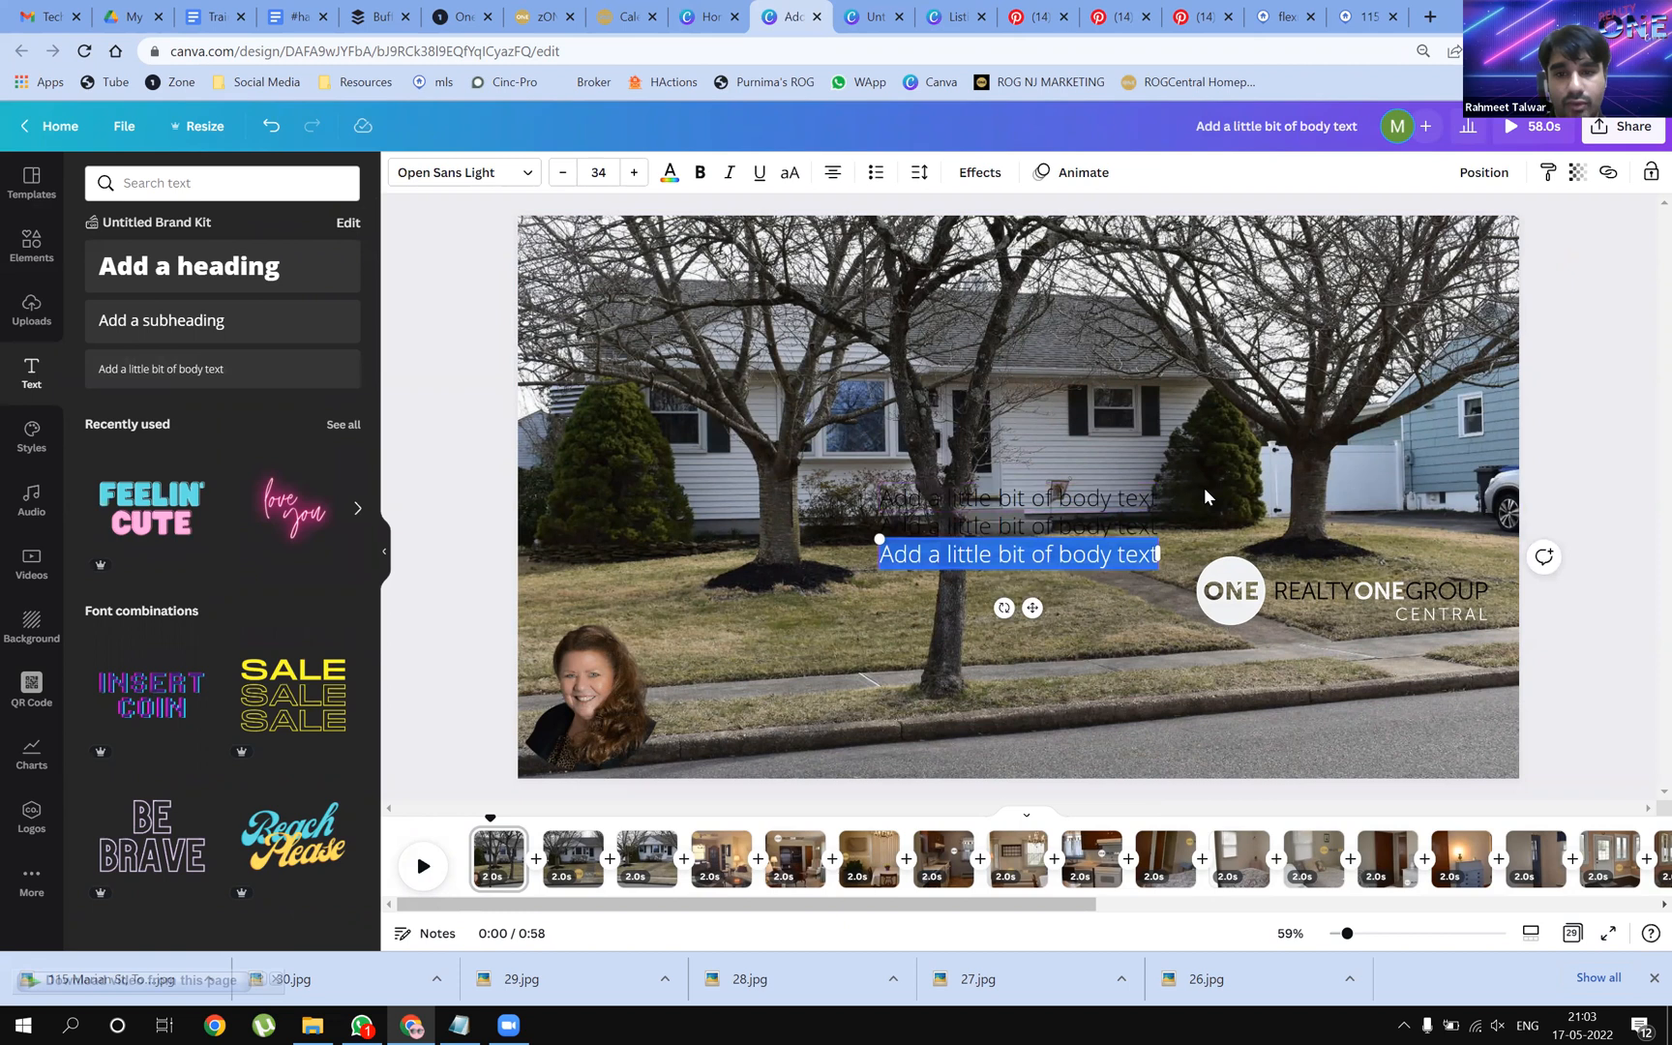
pyautogui.click(1176, 486)
# Move the three text lines beside the headshot and select them together for font changes
pyautogui.moveTo(1058, 546); pyautogui.dragTo(793, 661)
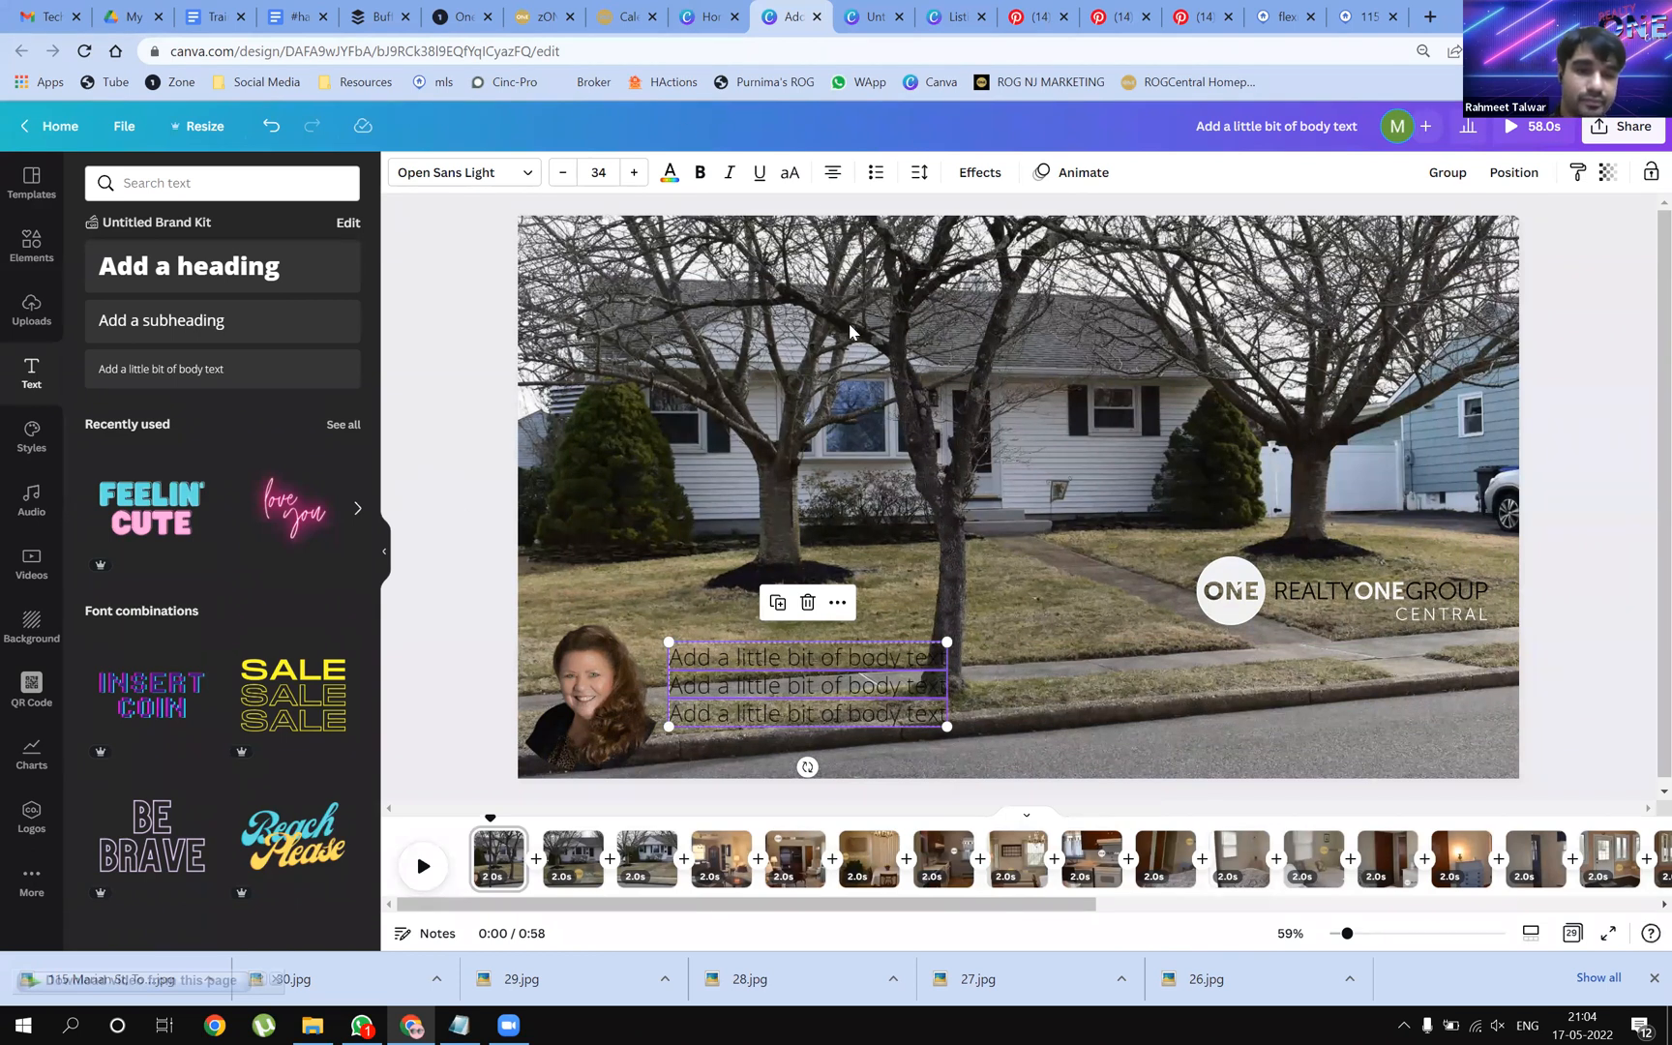
pyautogui.click(441, 427)
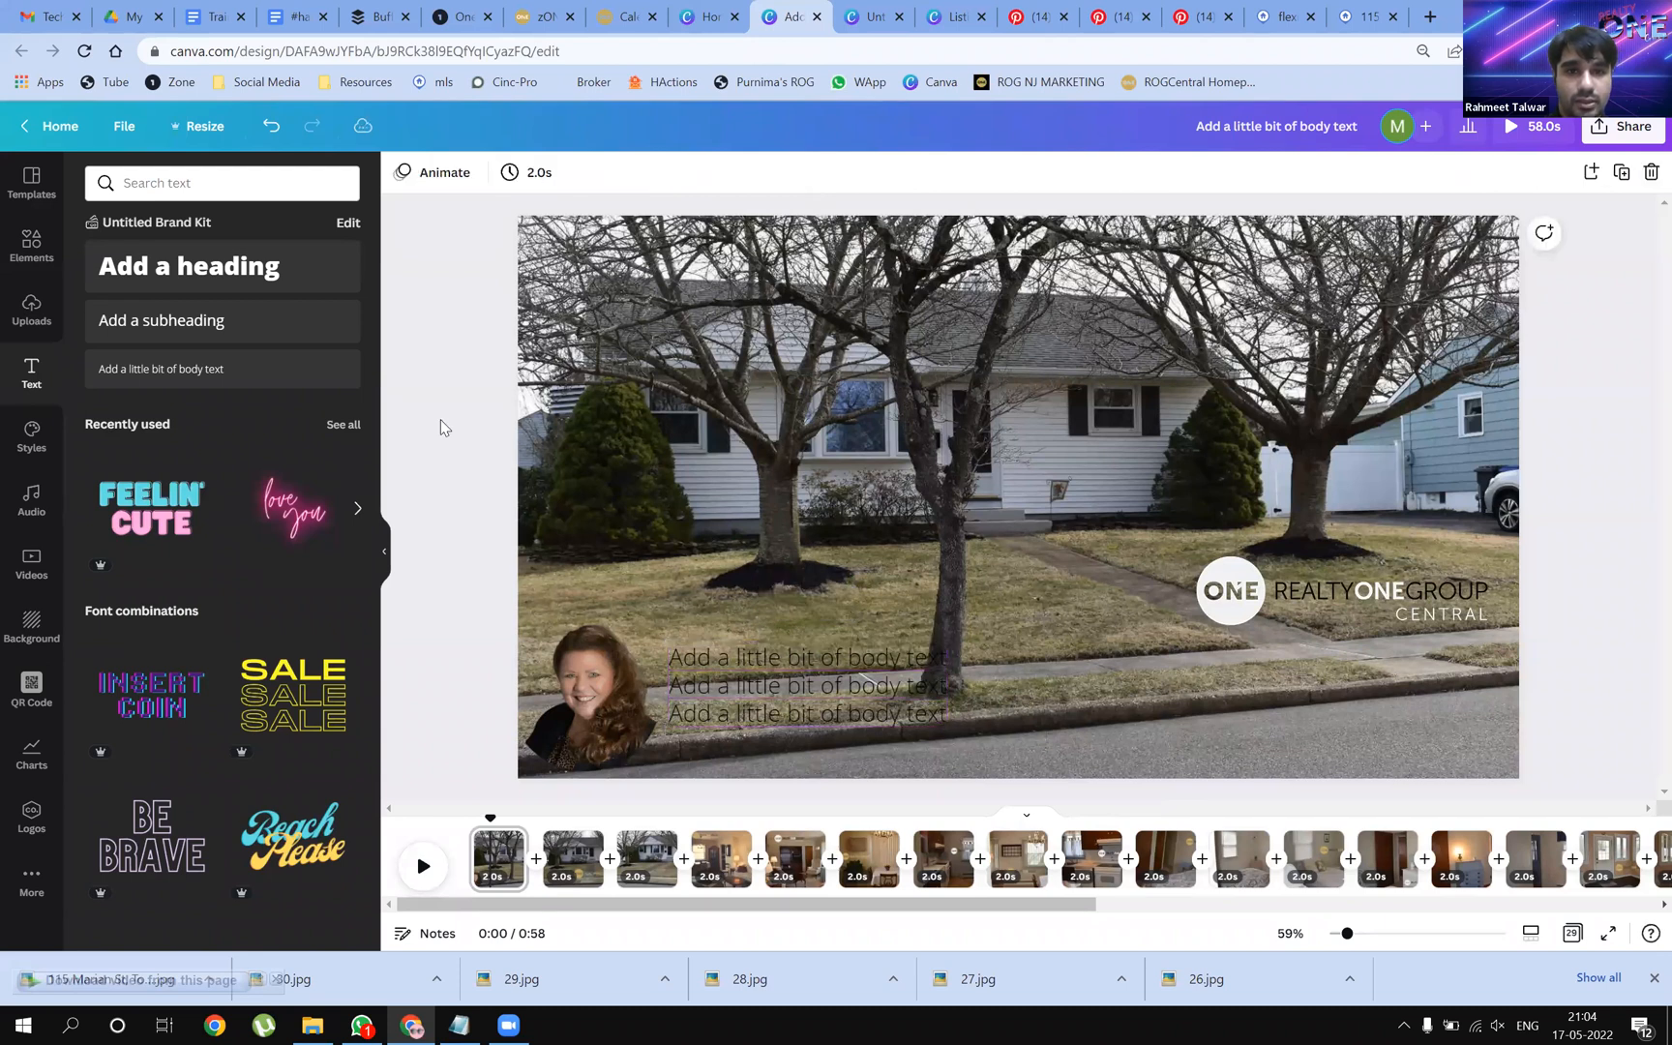
pyautogui.click(710, 656)
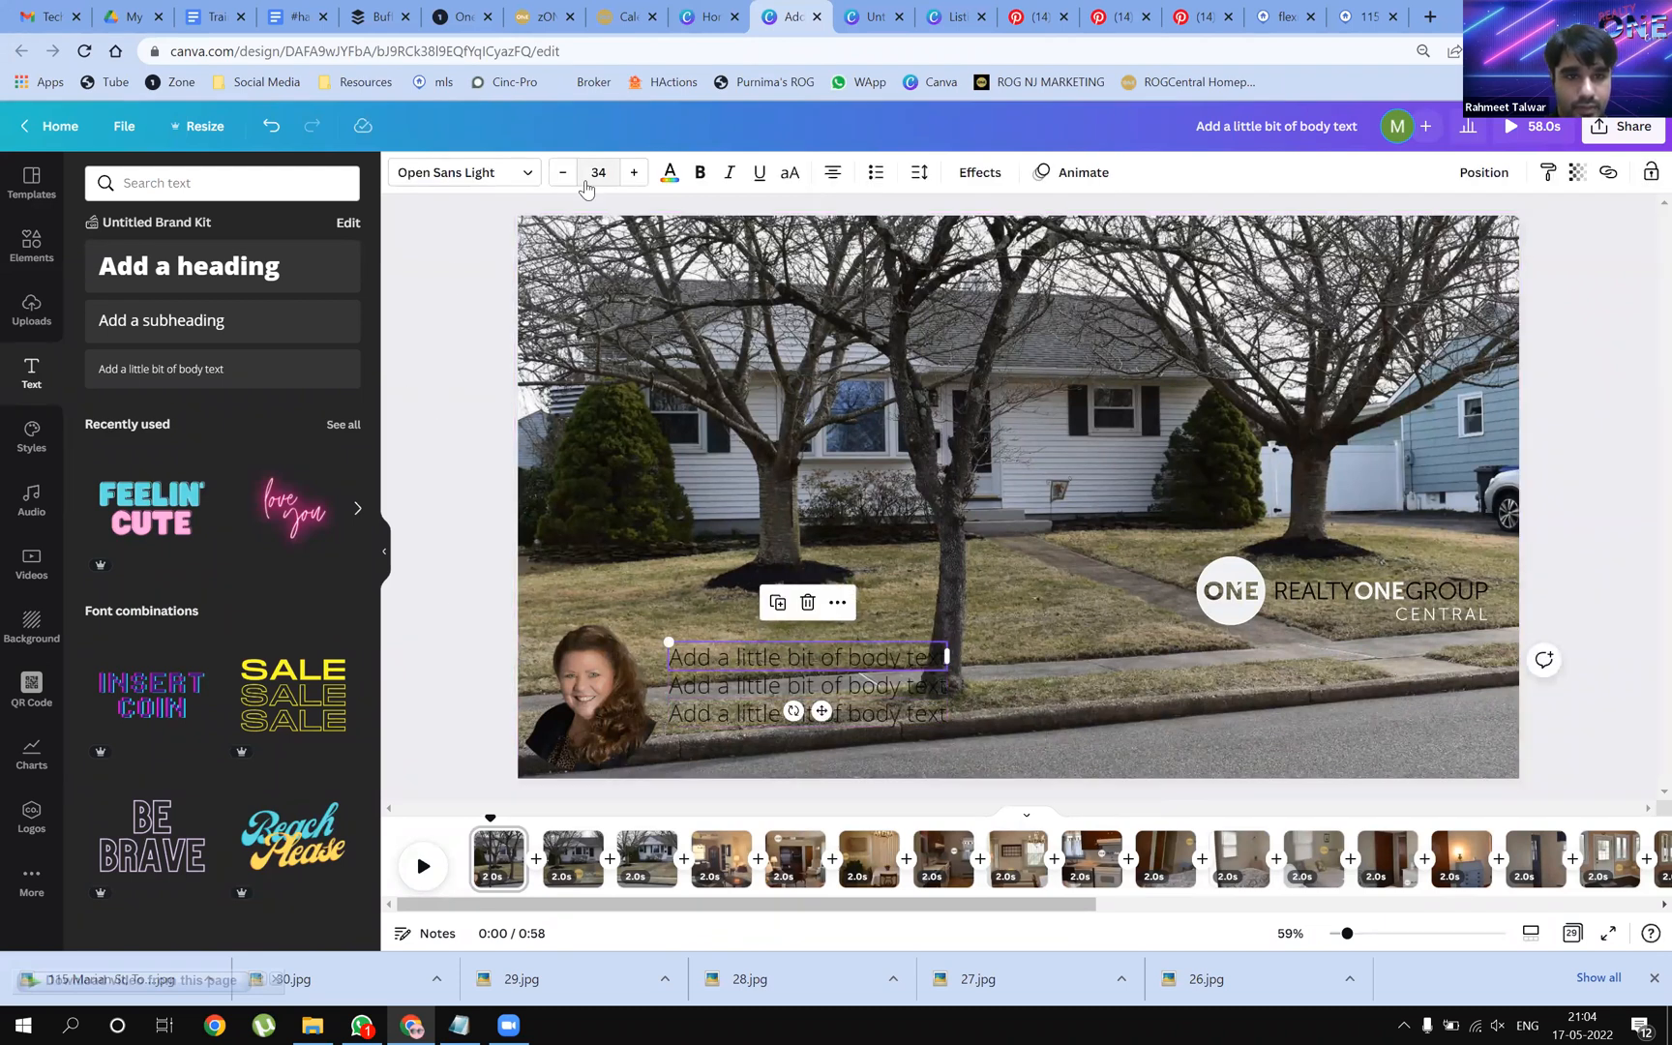
pyautogui.keyDown('shift'); pyautogui.click(714, 714); pyautogui.keyUp('shift')
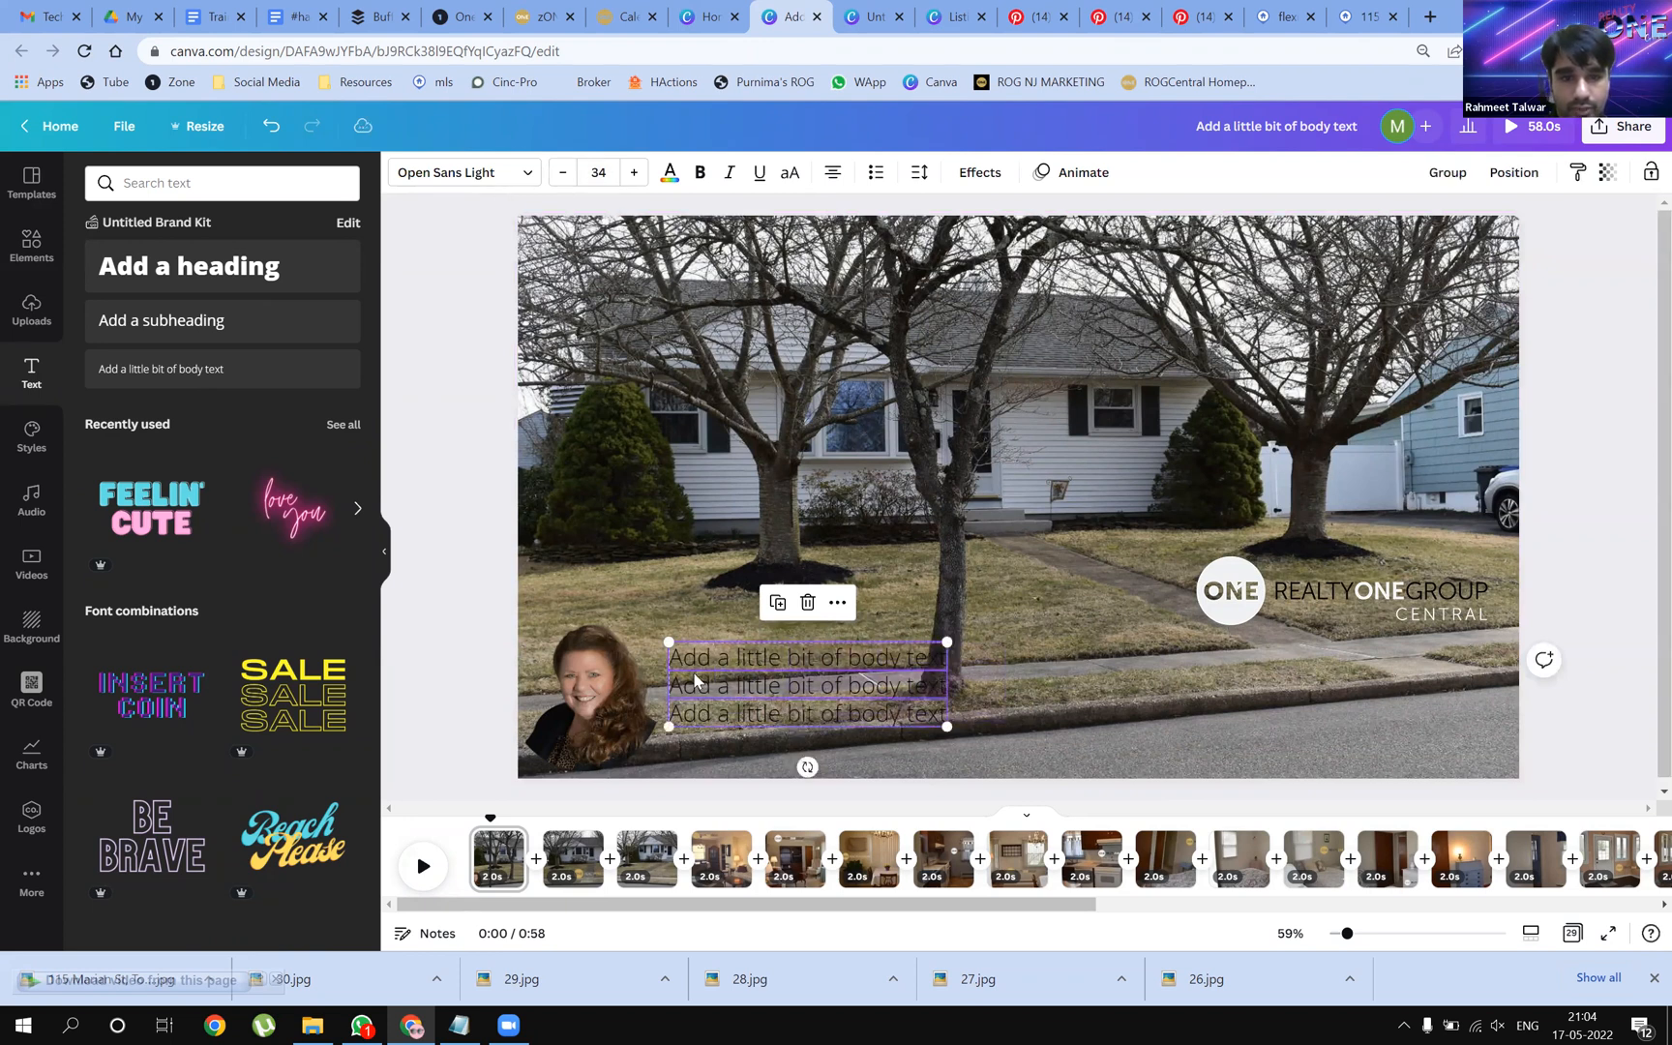
pyautogui.click(521, 177)
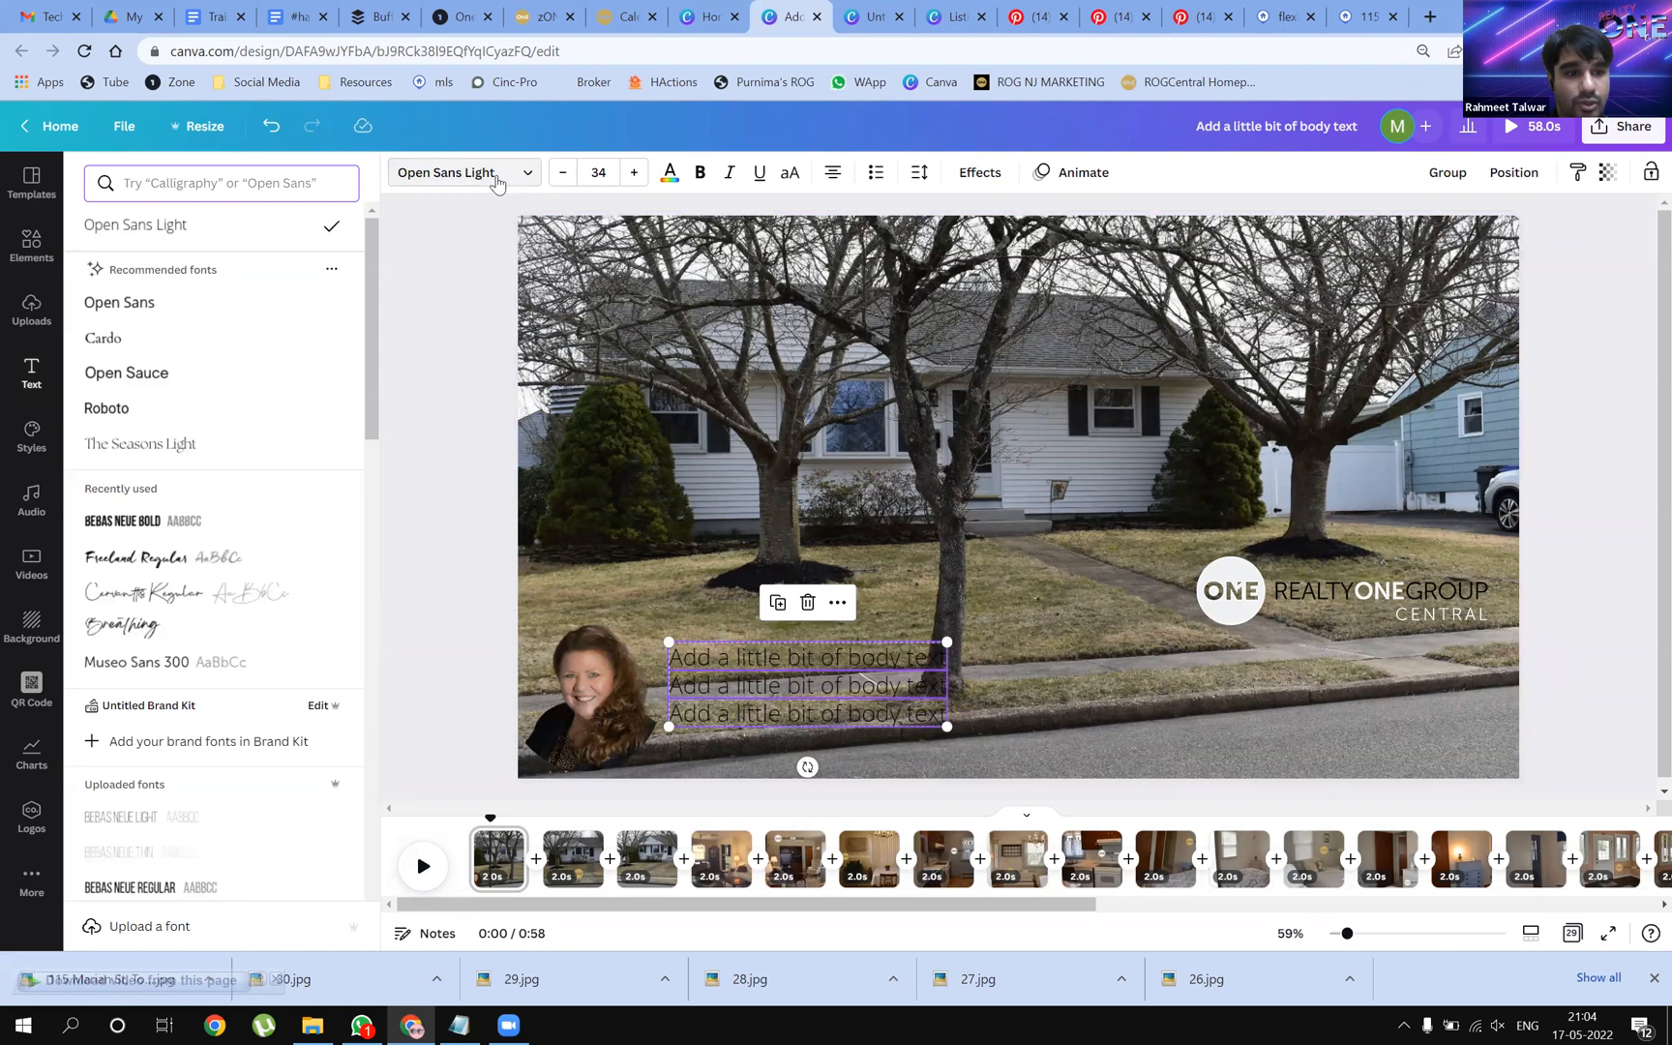
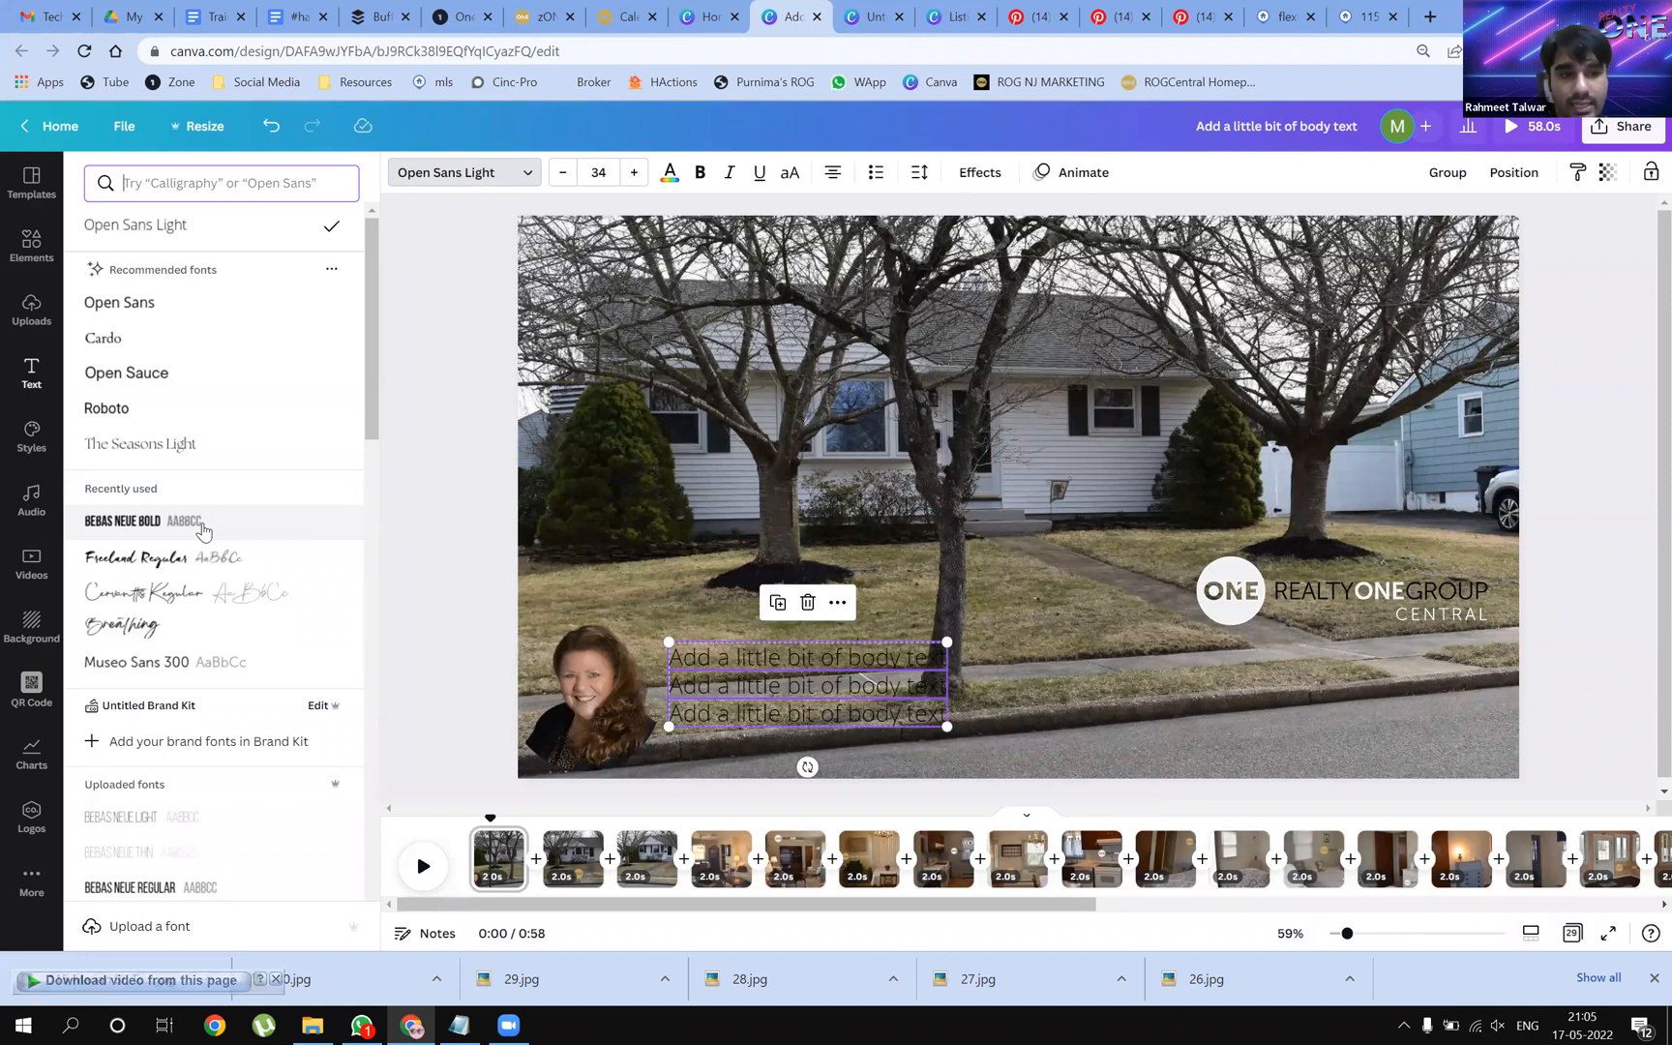
# Set the three body-text lines in Bebas Neue Bold and align them left
pyautogui.click(203, 530)
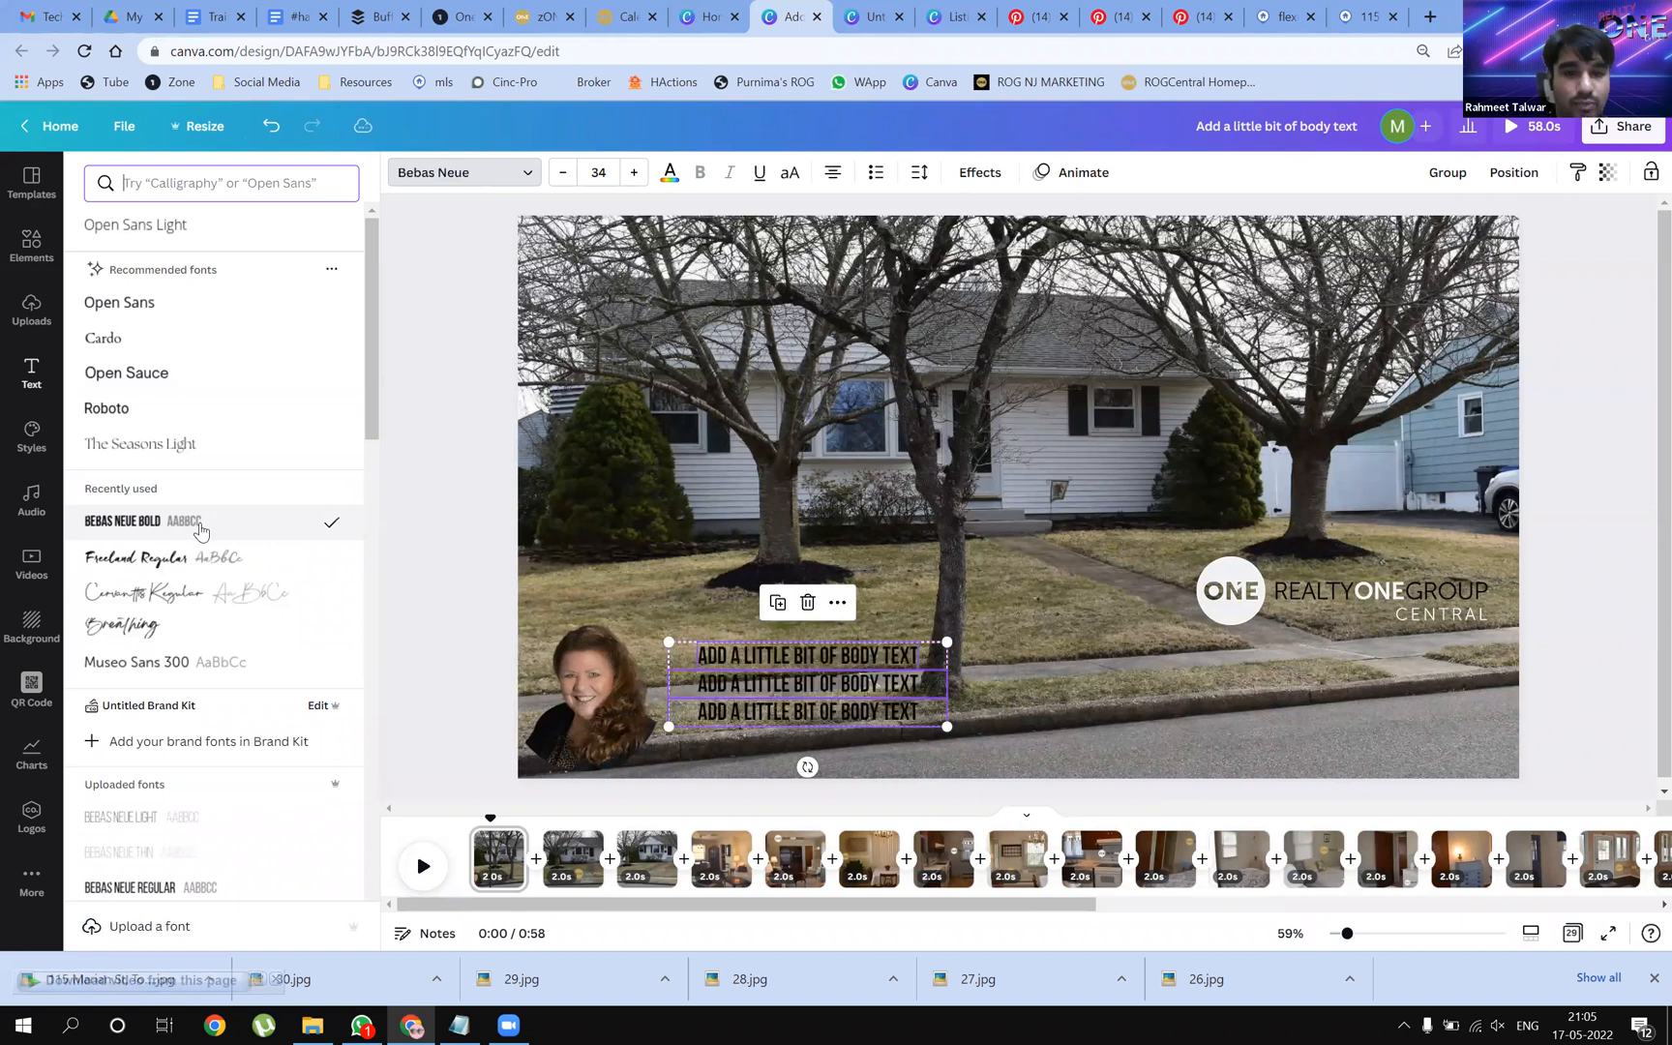
pyautogui.click(832, 174)
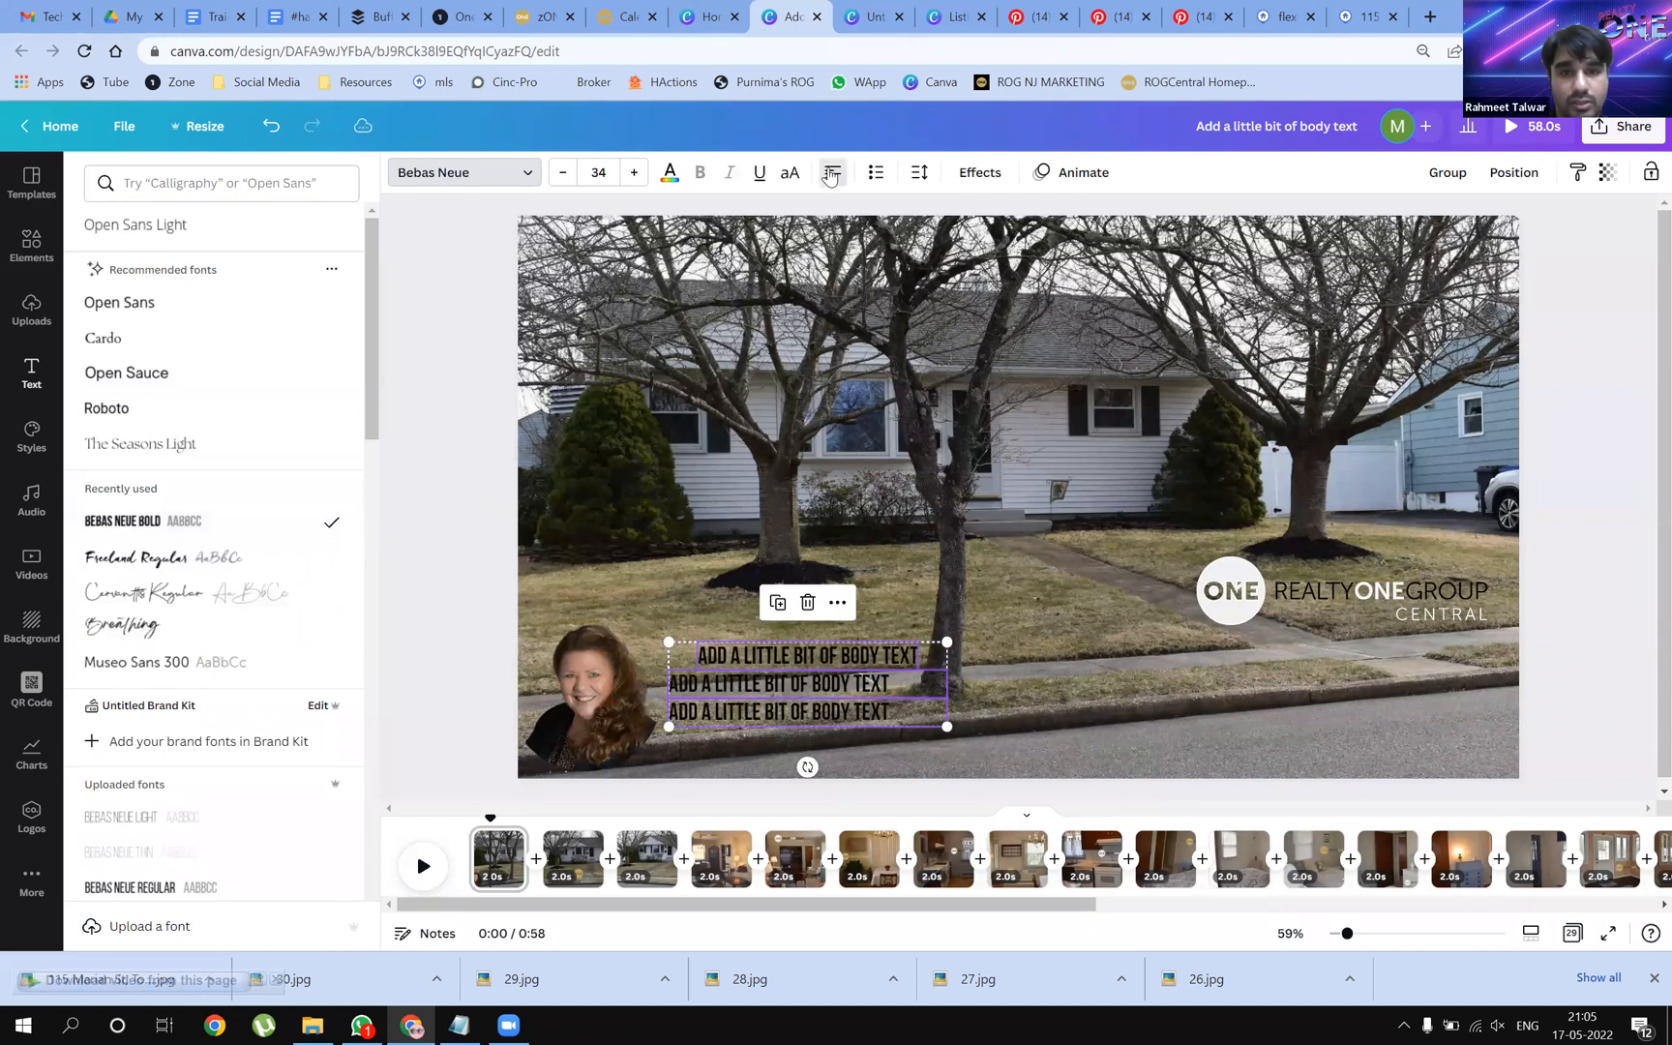
pyautogui.click(1027, 703)
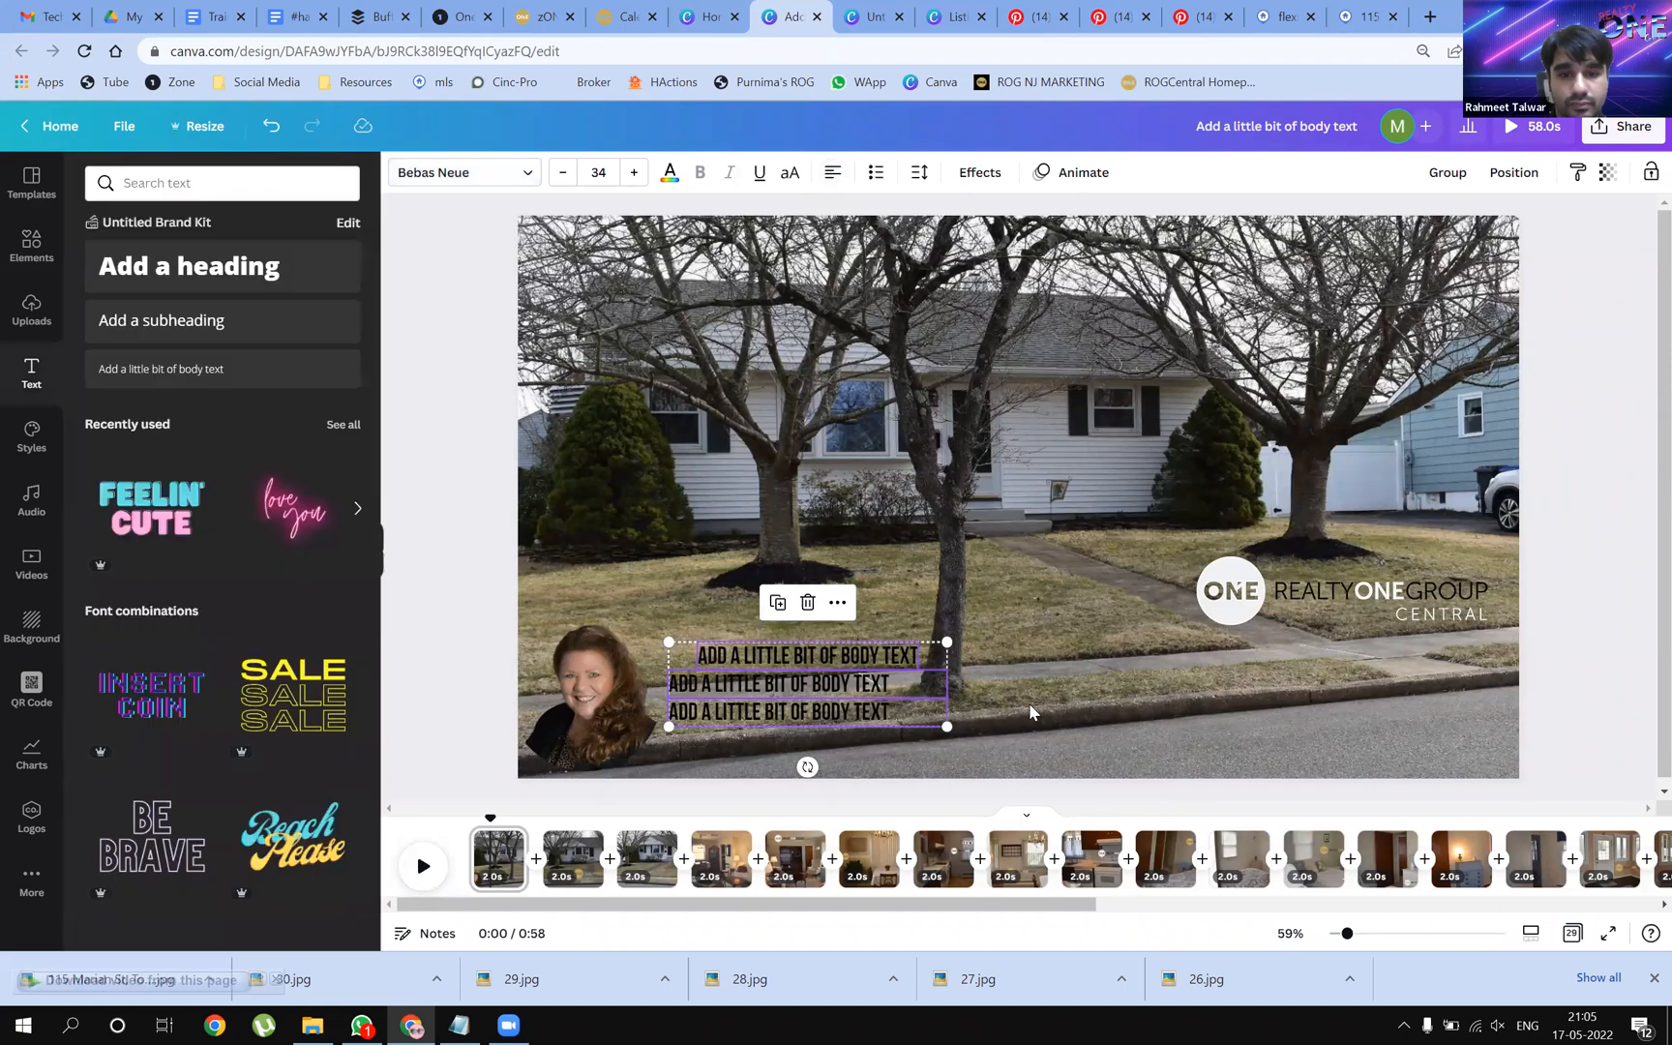
pyautogui.click(792, 651)
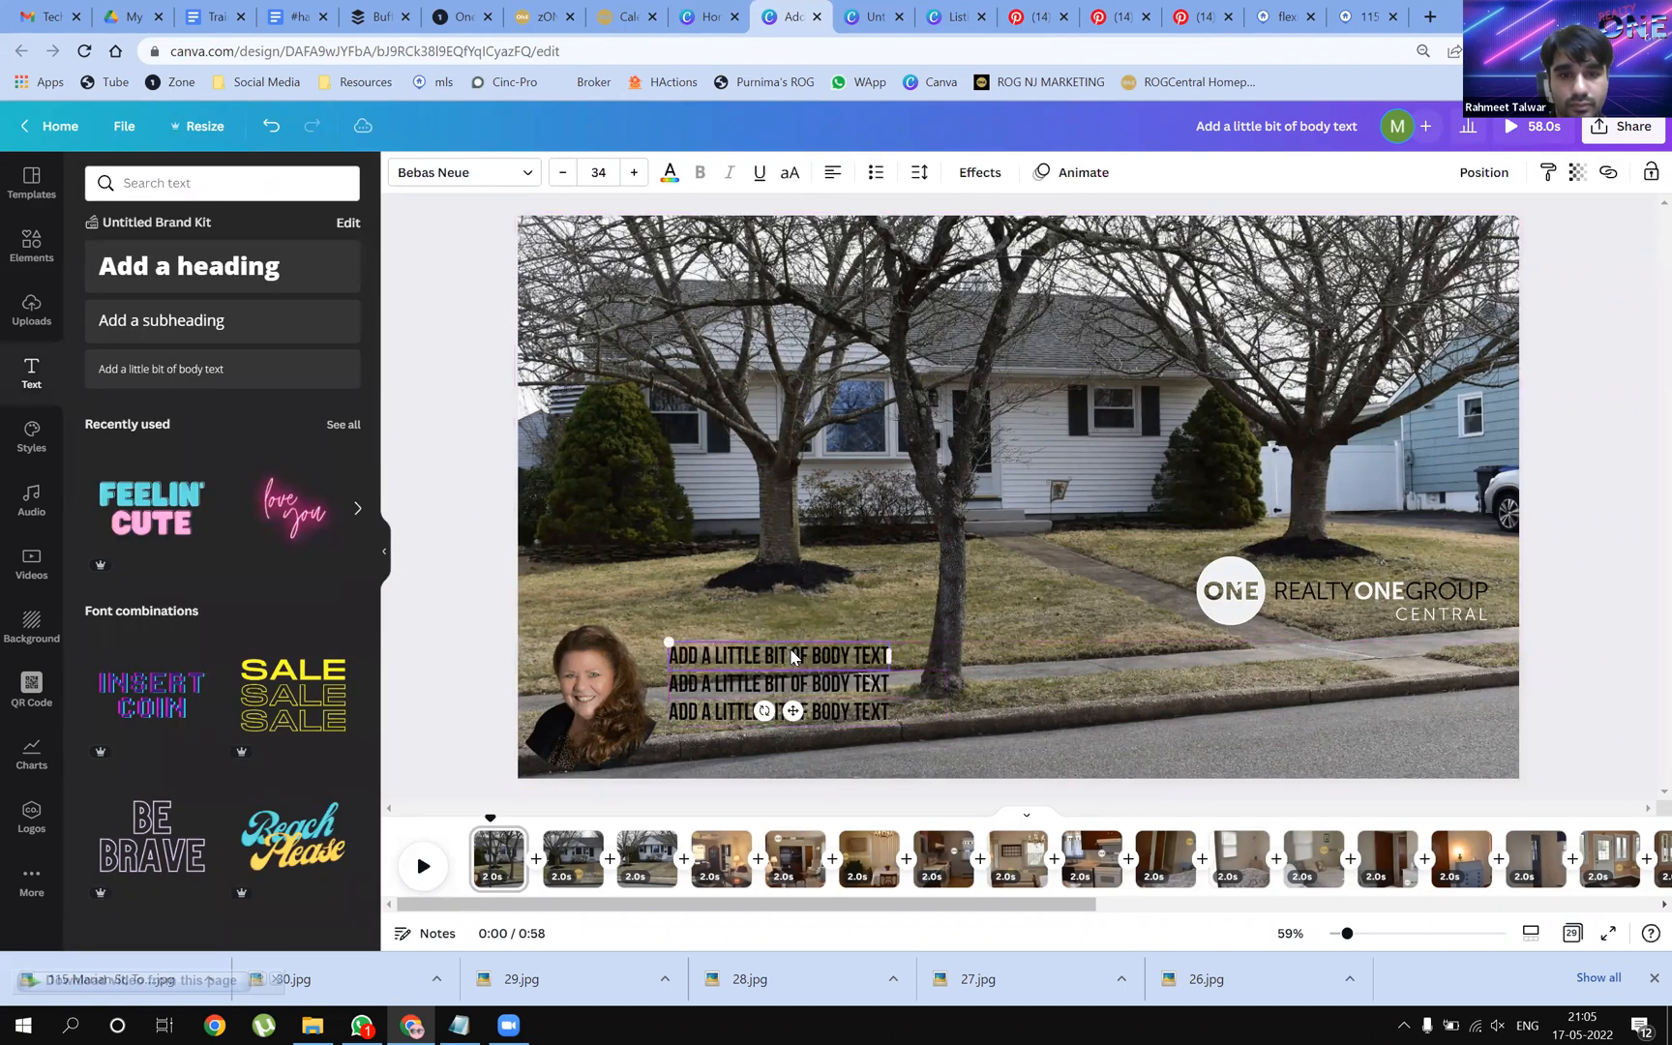
pyautogui.click(946, 652)
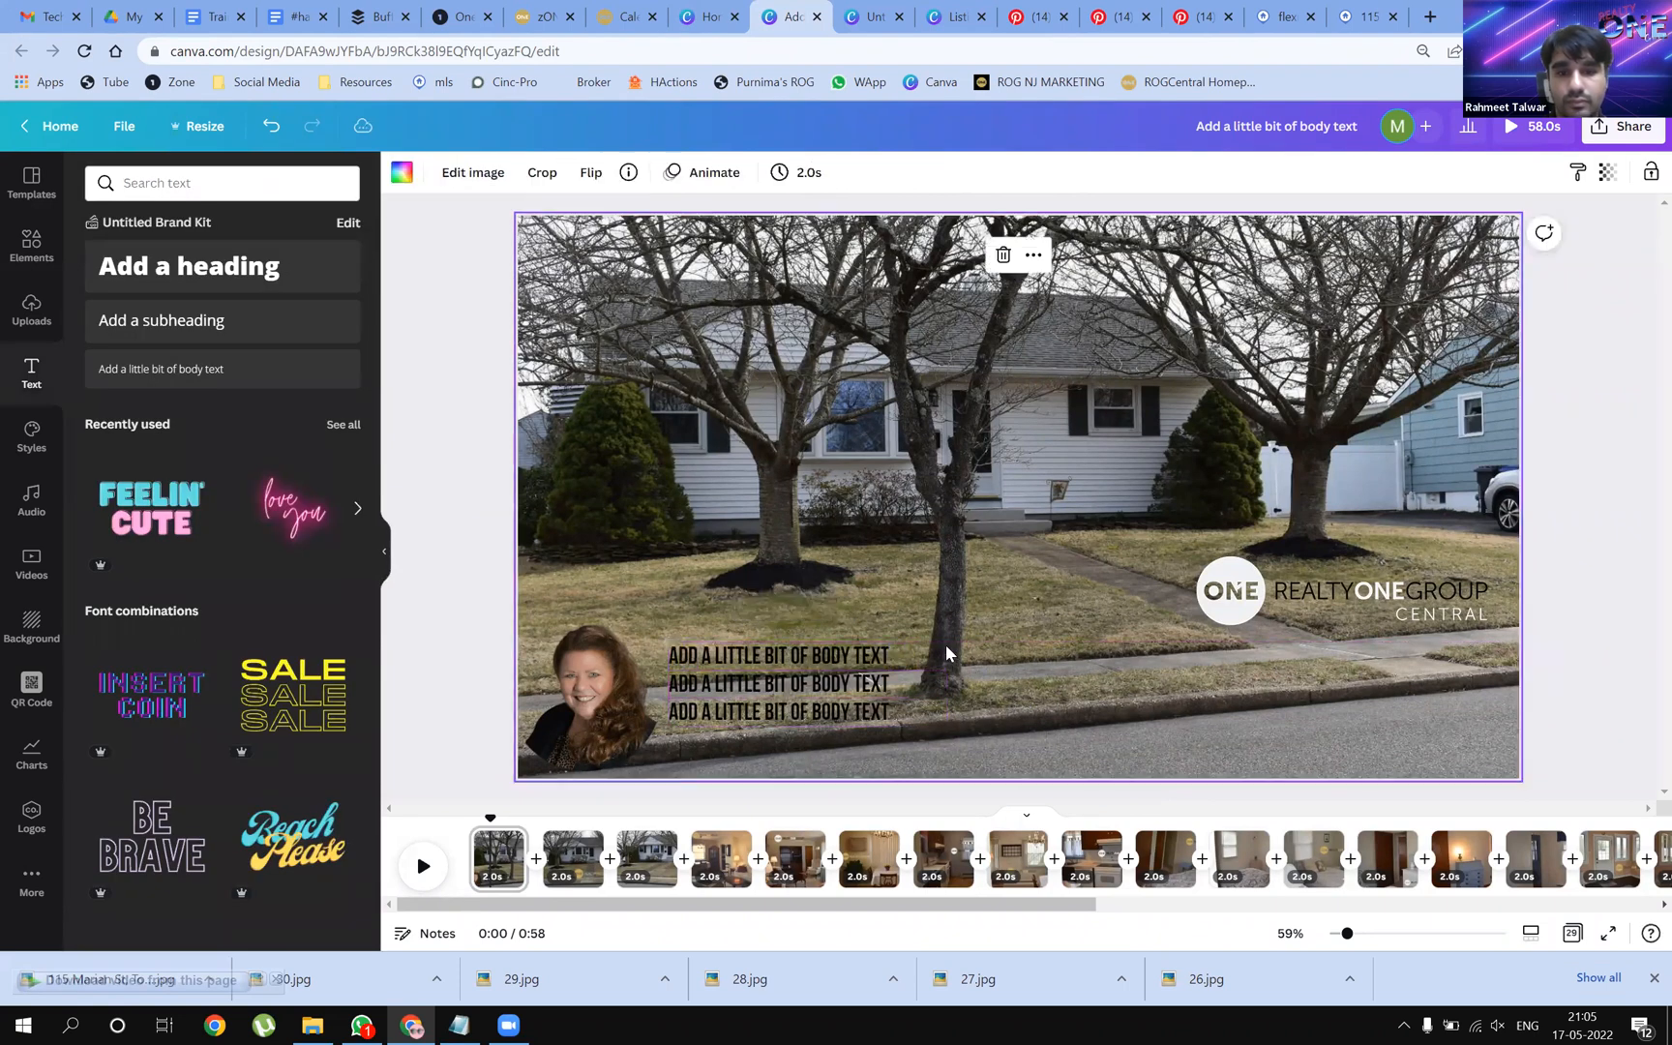
pyautogui.click(764, 714)
pyautogui.click(977, 172)
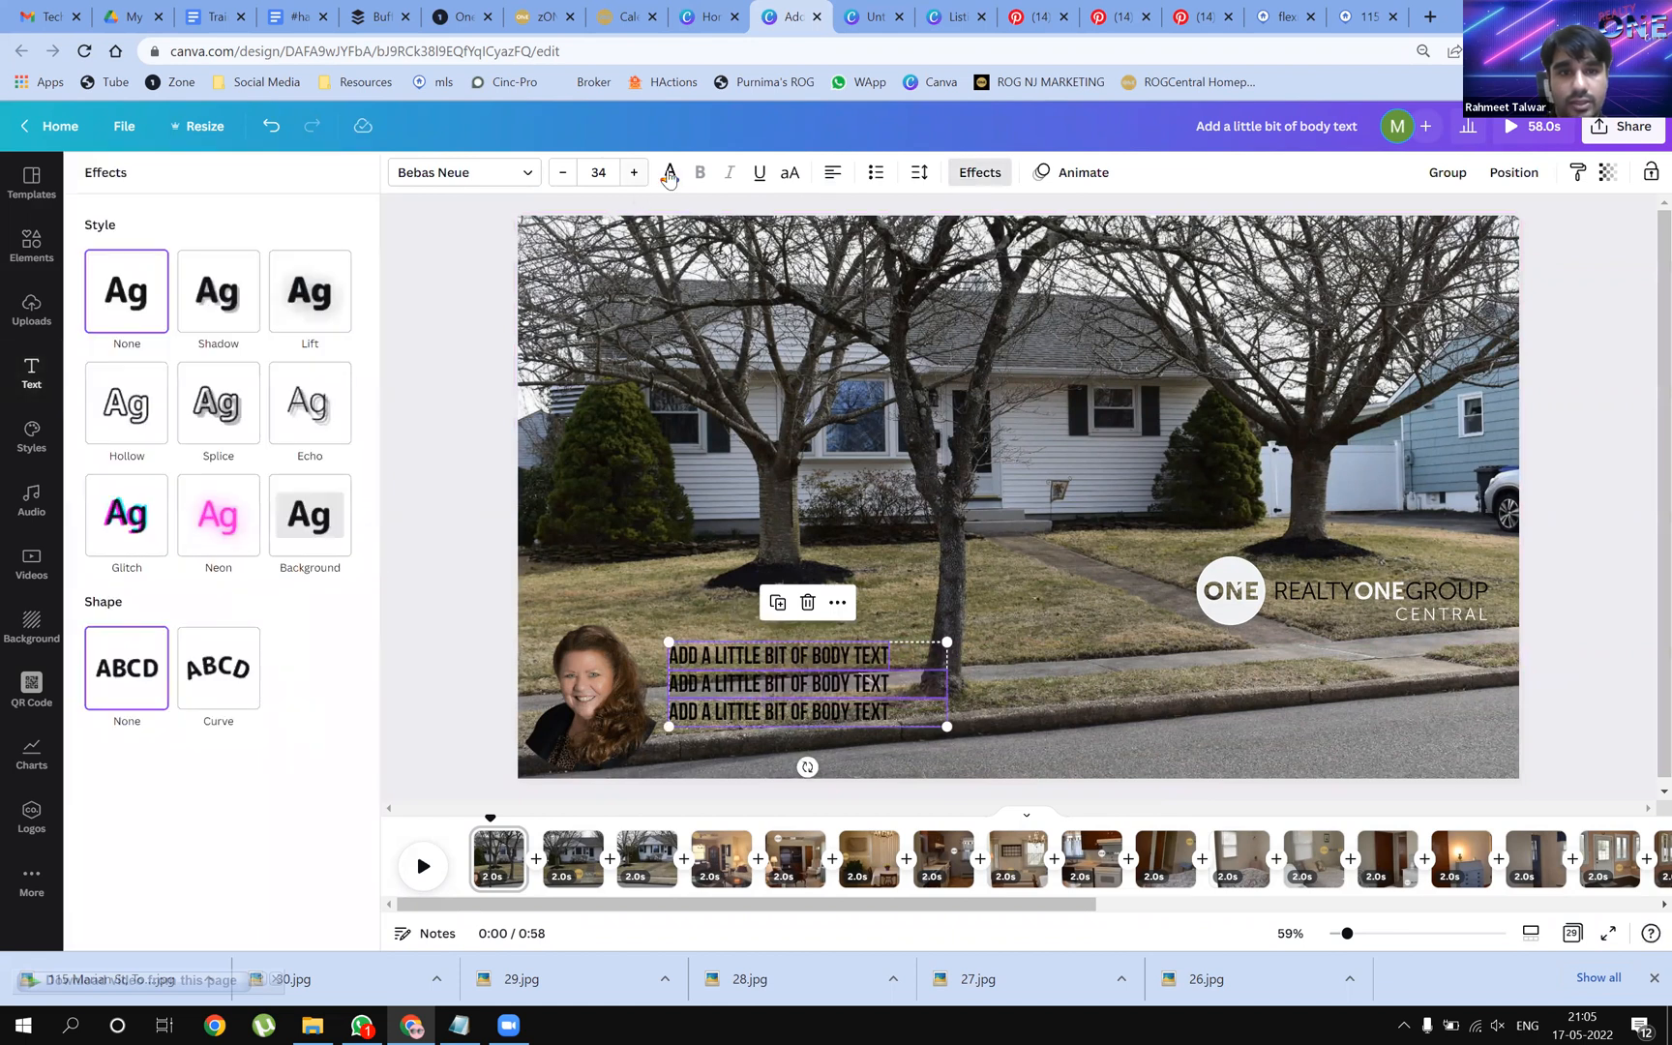
# Make the body text white with a black drop shadow, about -70 direction, more transparency and offset
pyautogui.click(668, 174)
pyautogui.click(198, 274)
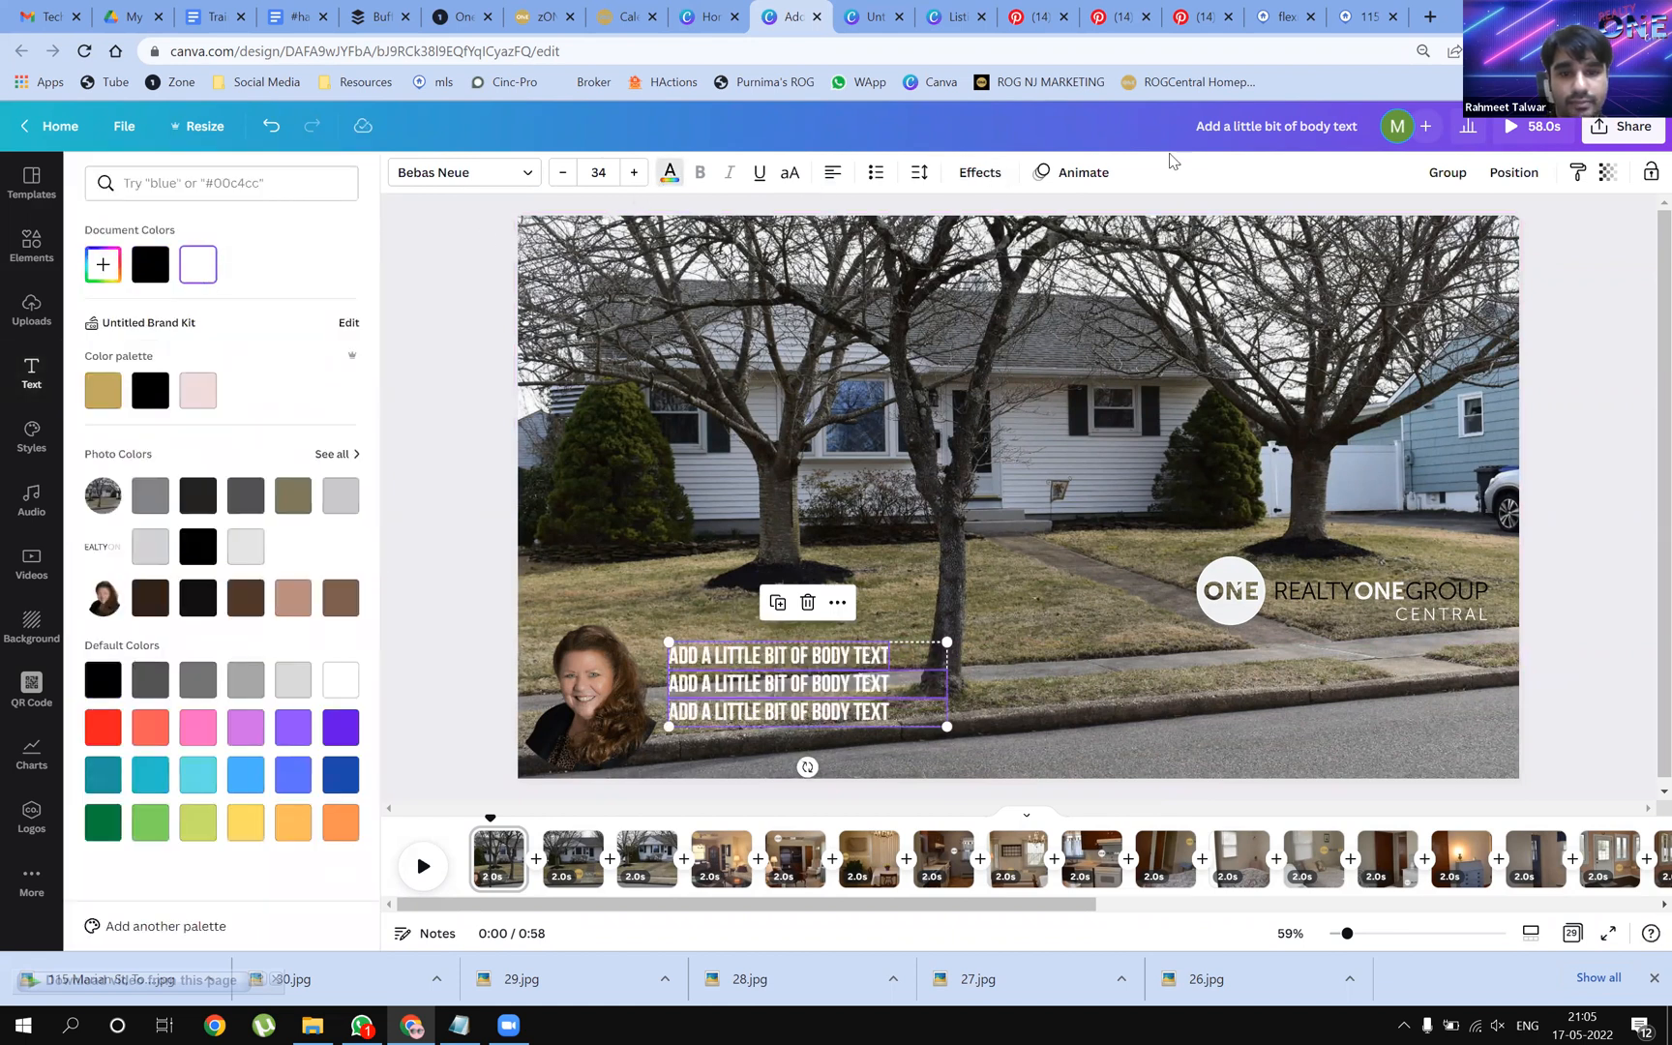
pyautogui.click(980, 173)
pyautogui.click(219, 292)
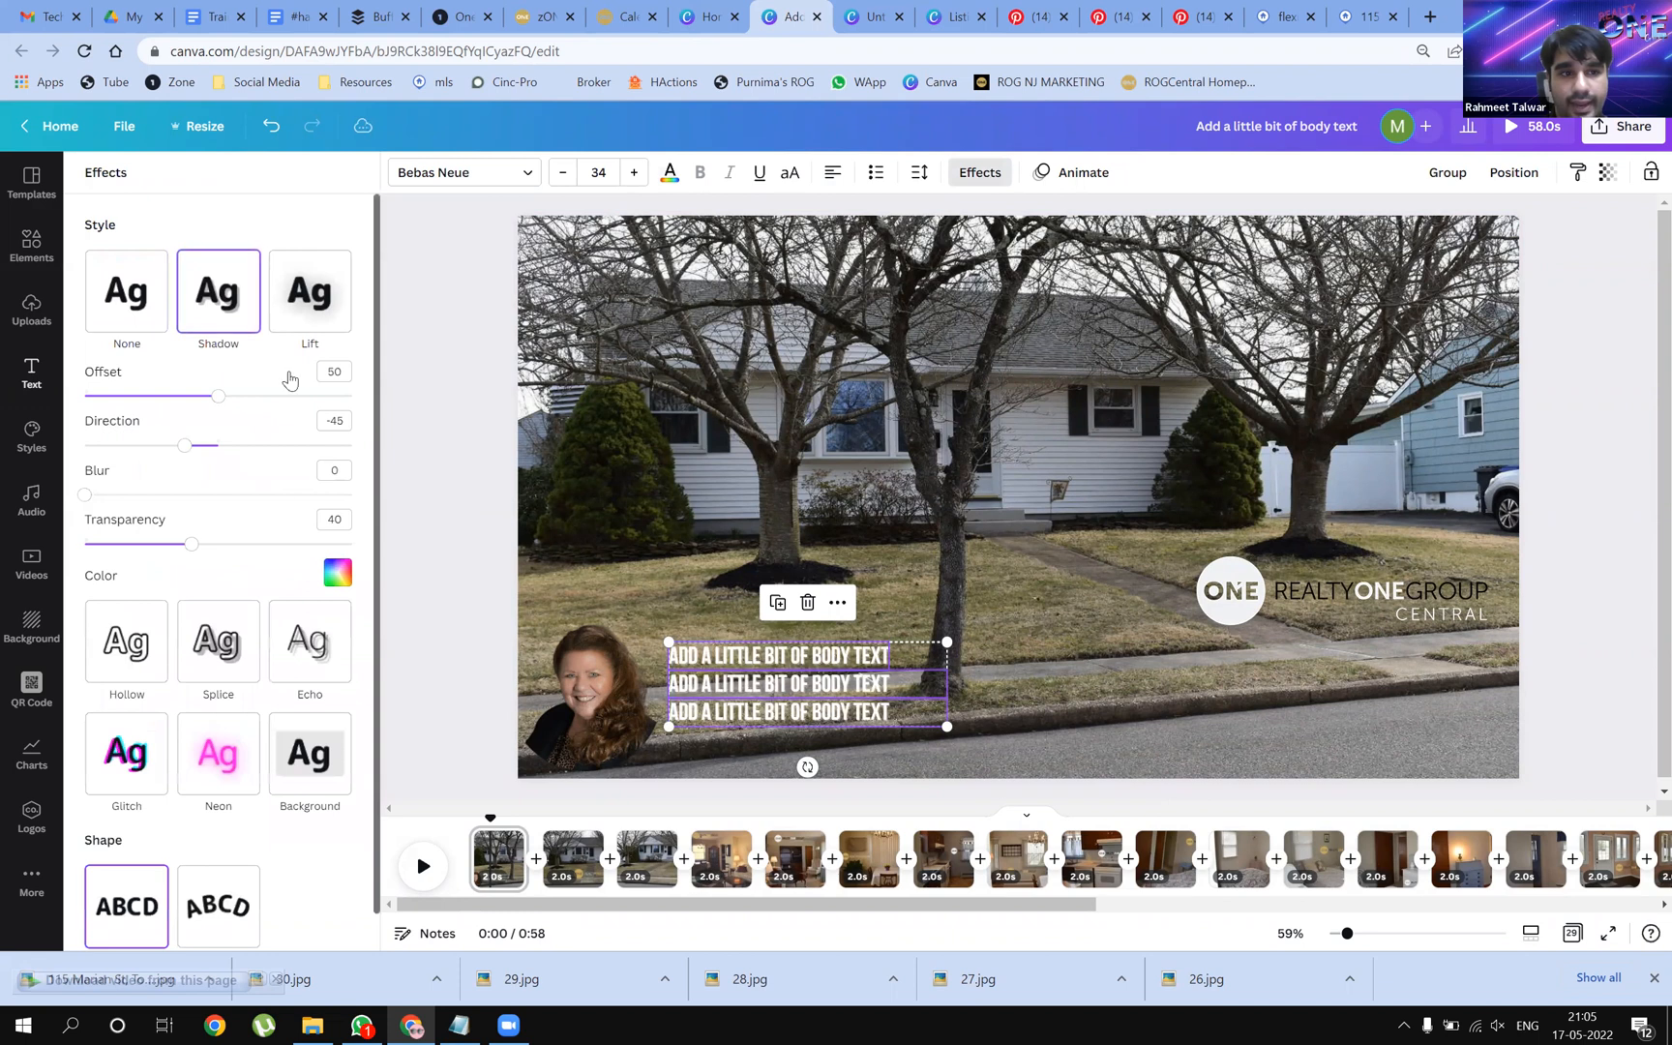
pyautogui.click(338, 573)
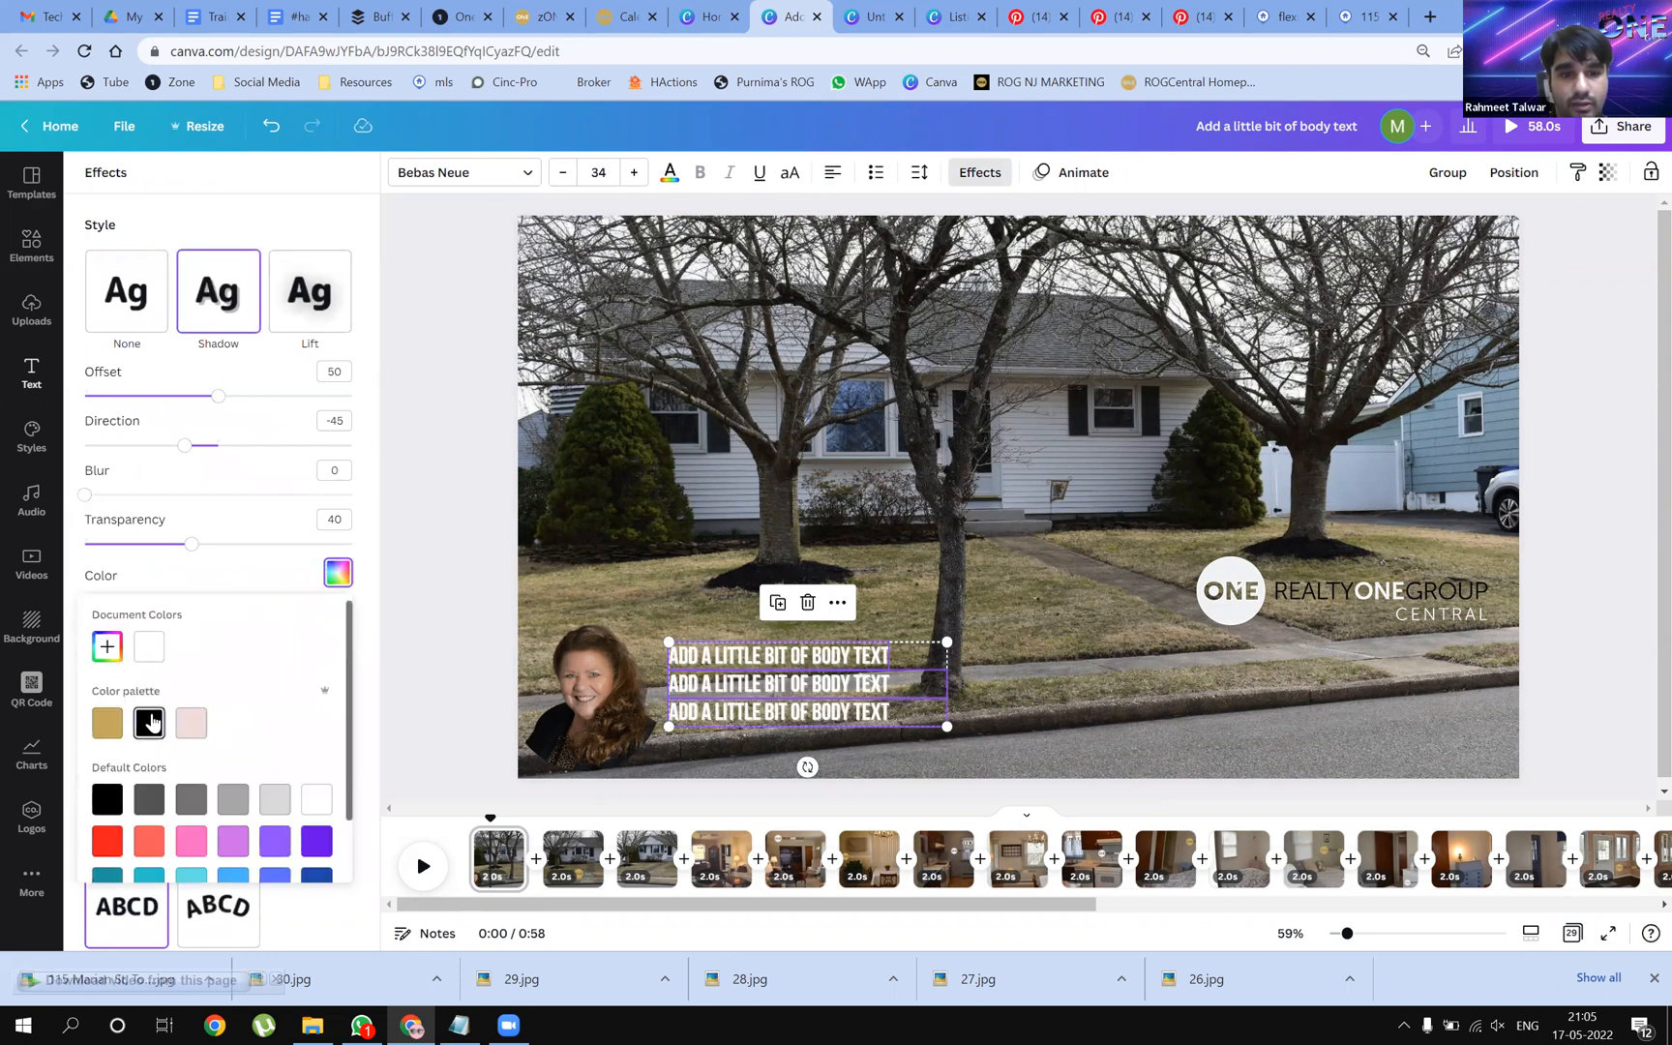
pyautogui.click(149, 723)
pyautogui.moveTo(192, 545); pyautogui.dragTo(299, 549)
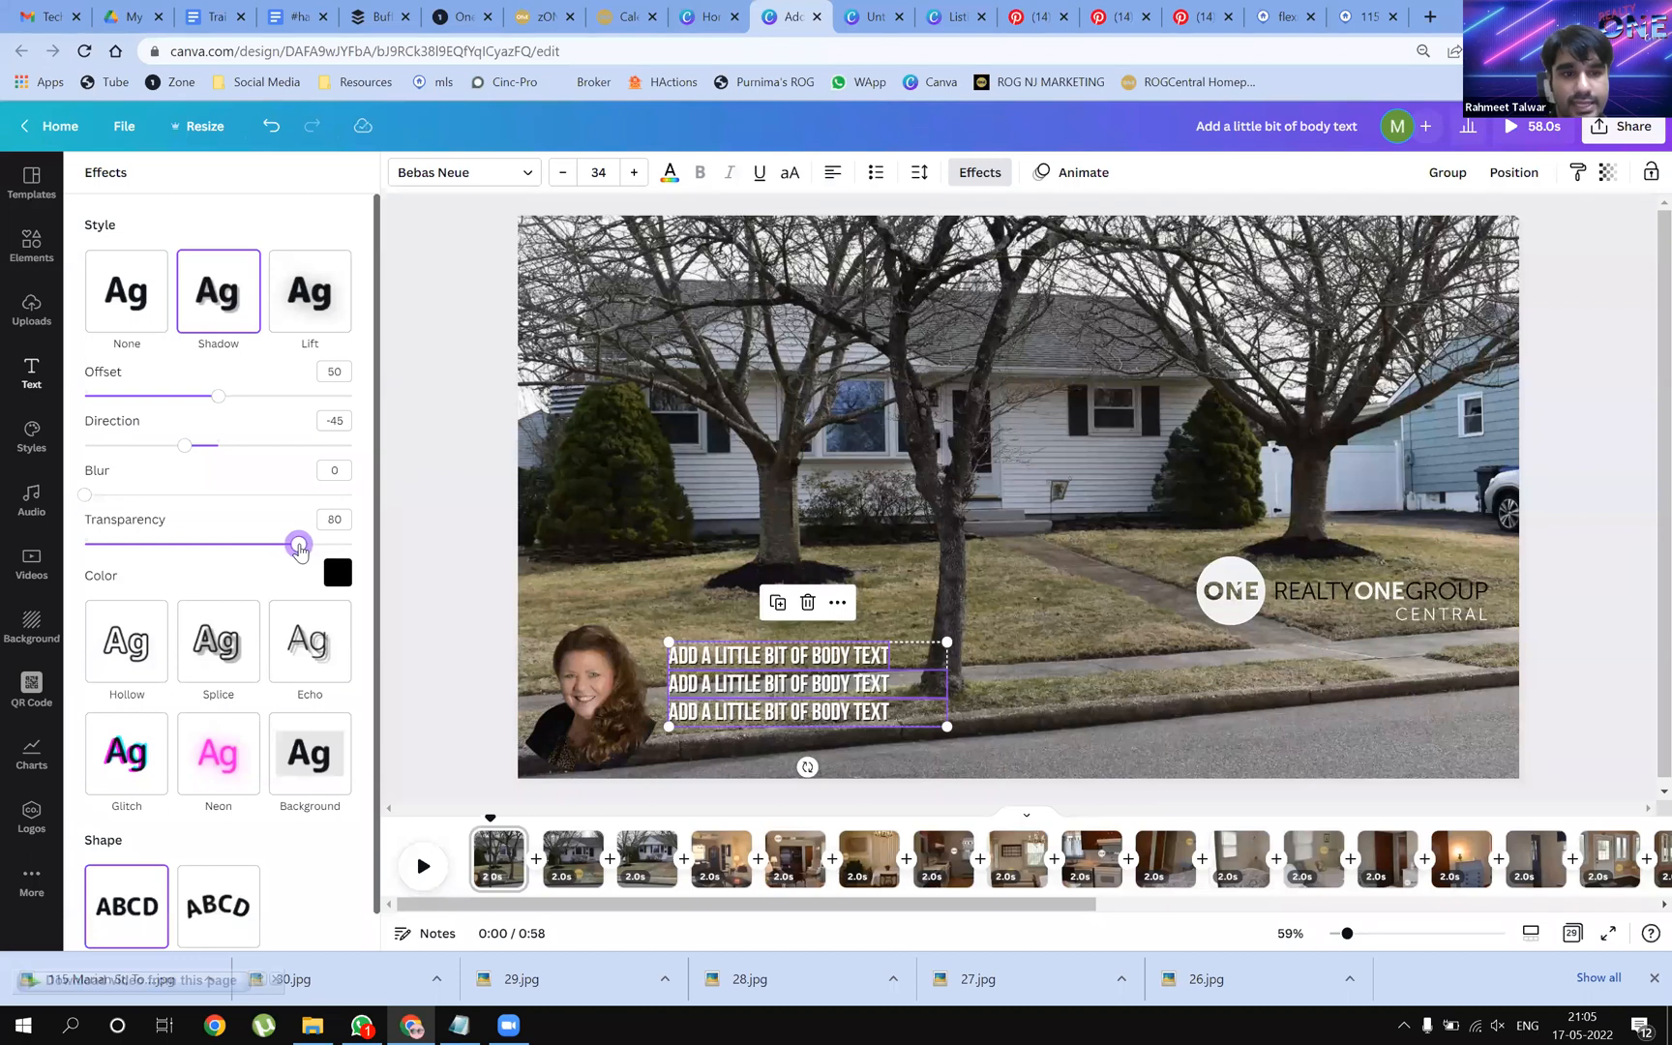
pyautogui.click(156, 446)
pyautogui.moveTo(158, 448); pyautogui.dragTo(167, 453)
pyautogui.moveTo(217, 397); pyautogui.dragTo(259, 407)
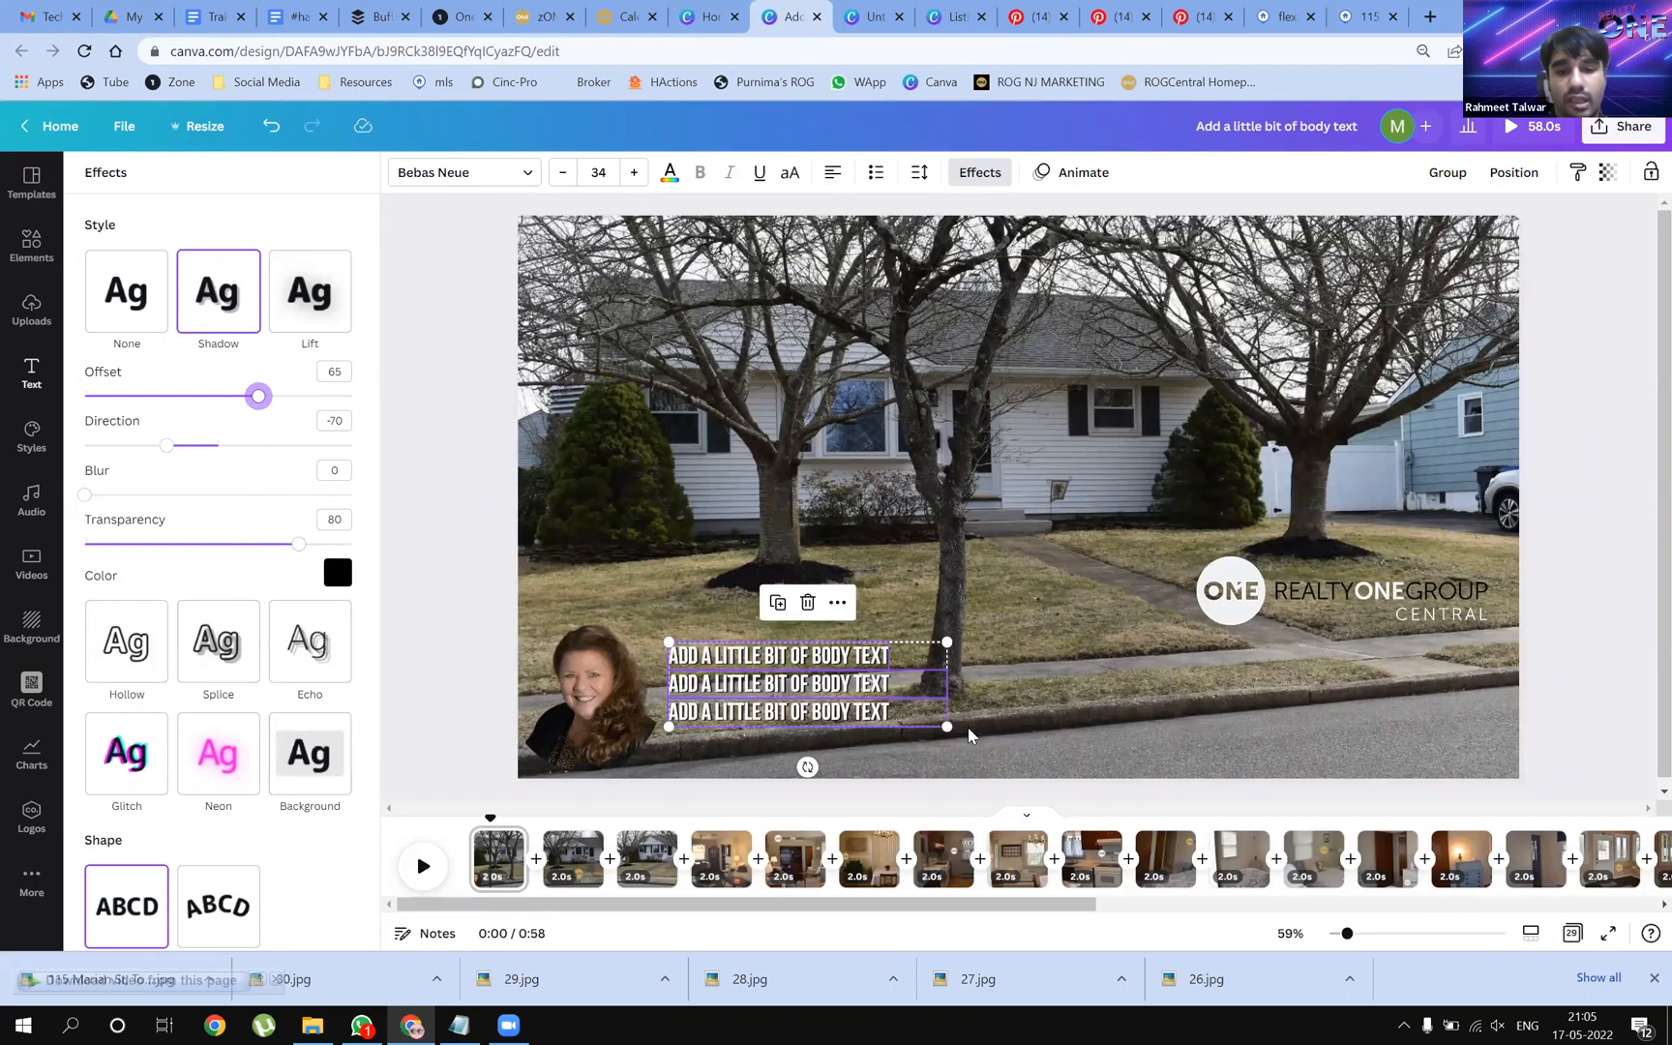
# Enlarge the three-line text block to size 45 and nudge it slightly upward
pyautogui.moveTo(947, 728); pyautogui.dragTo(1034, 799)
pyautogui.moveTo(782, 704); pyautogui.dragTo(785, 692)
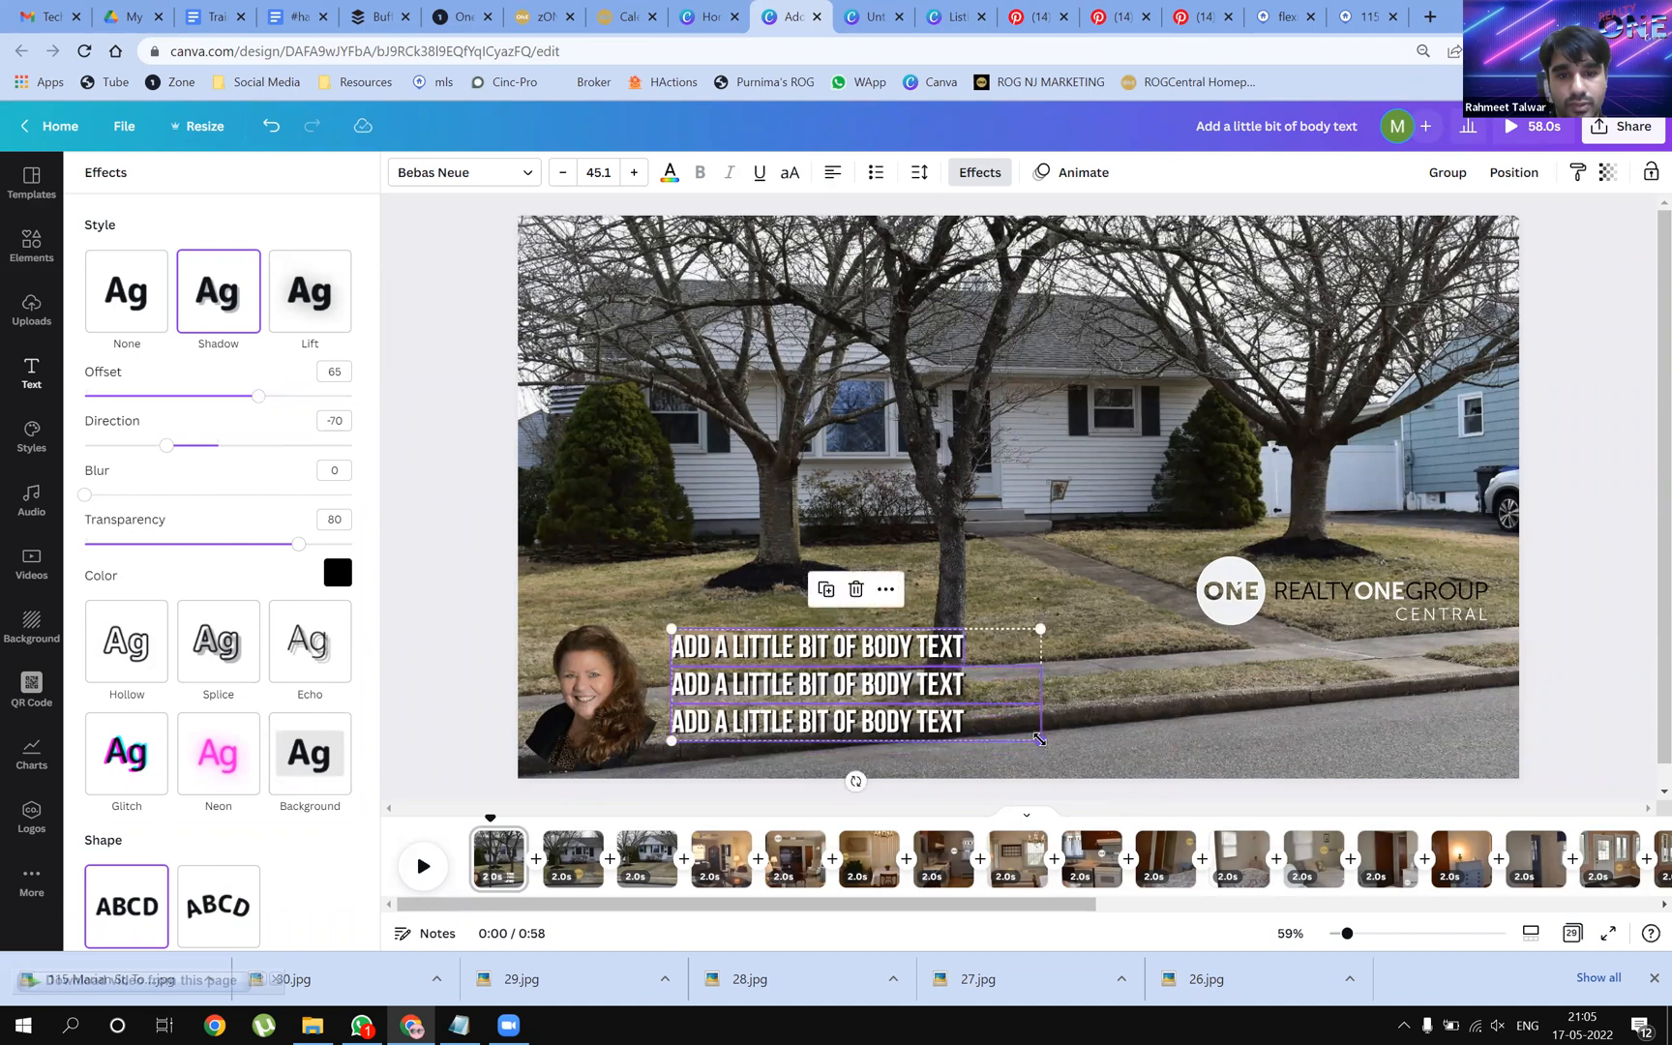
pyautogui.moveTo(1036, 738); pyautogui.dragTo(1040, 740)
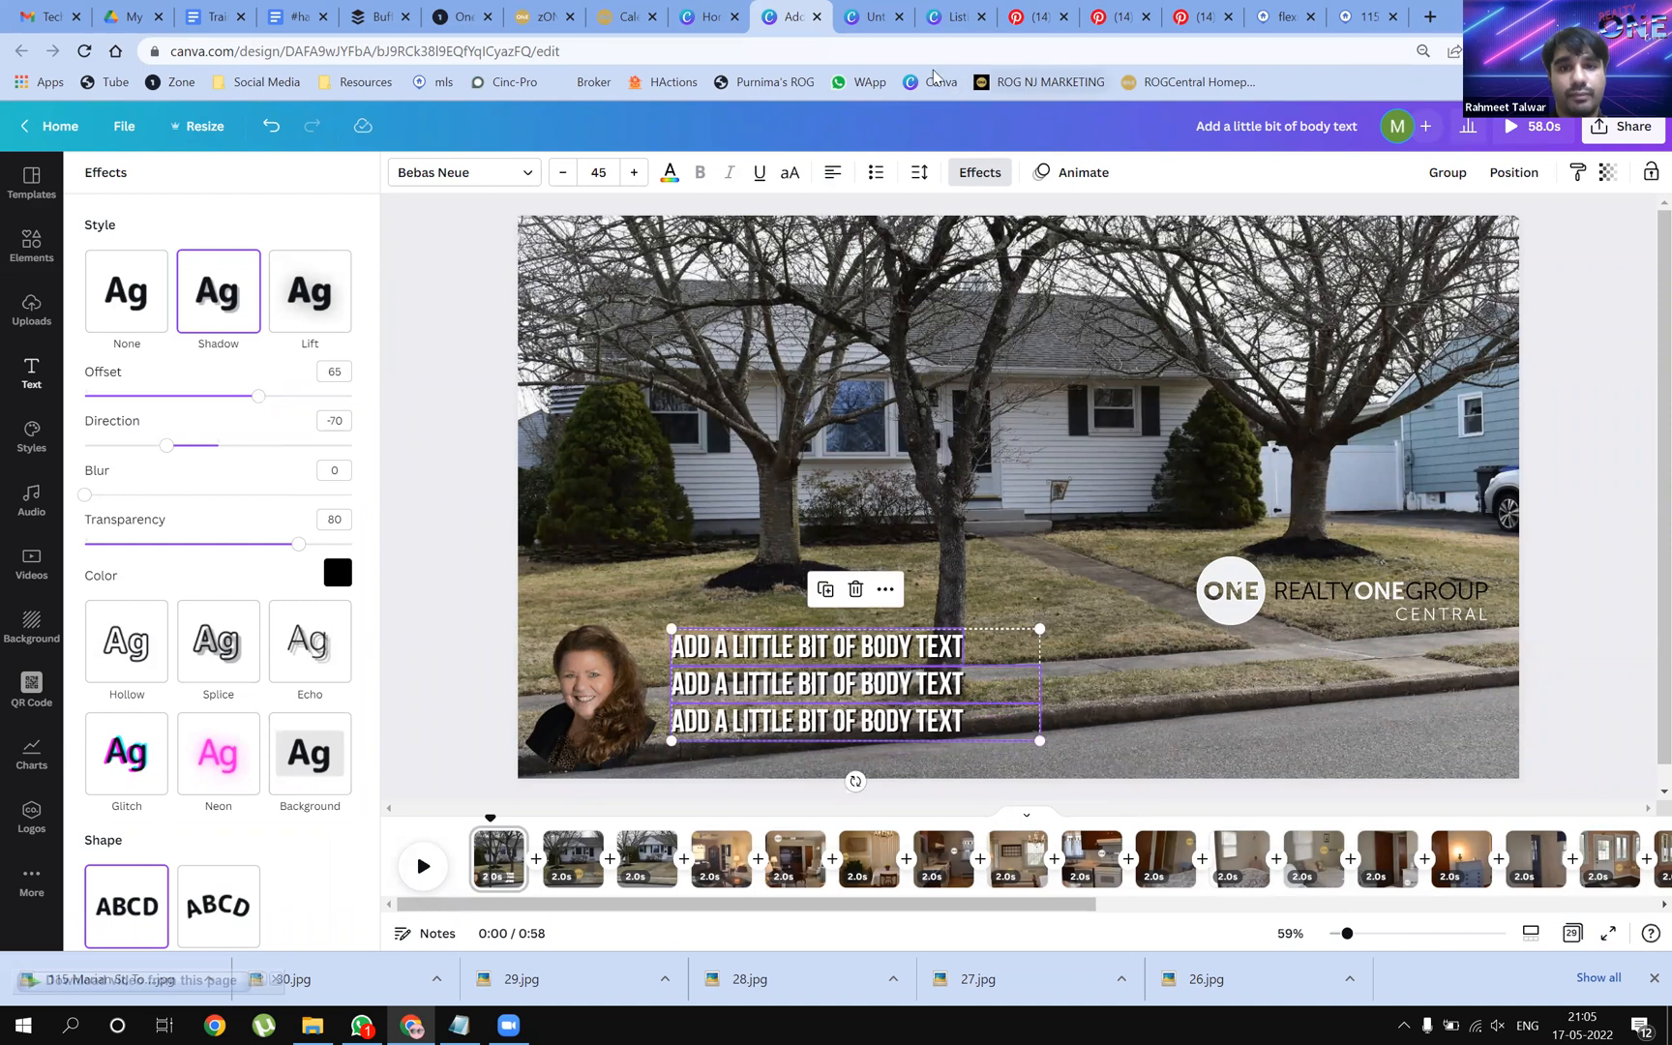
pyautogui.click(948, 17)
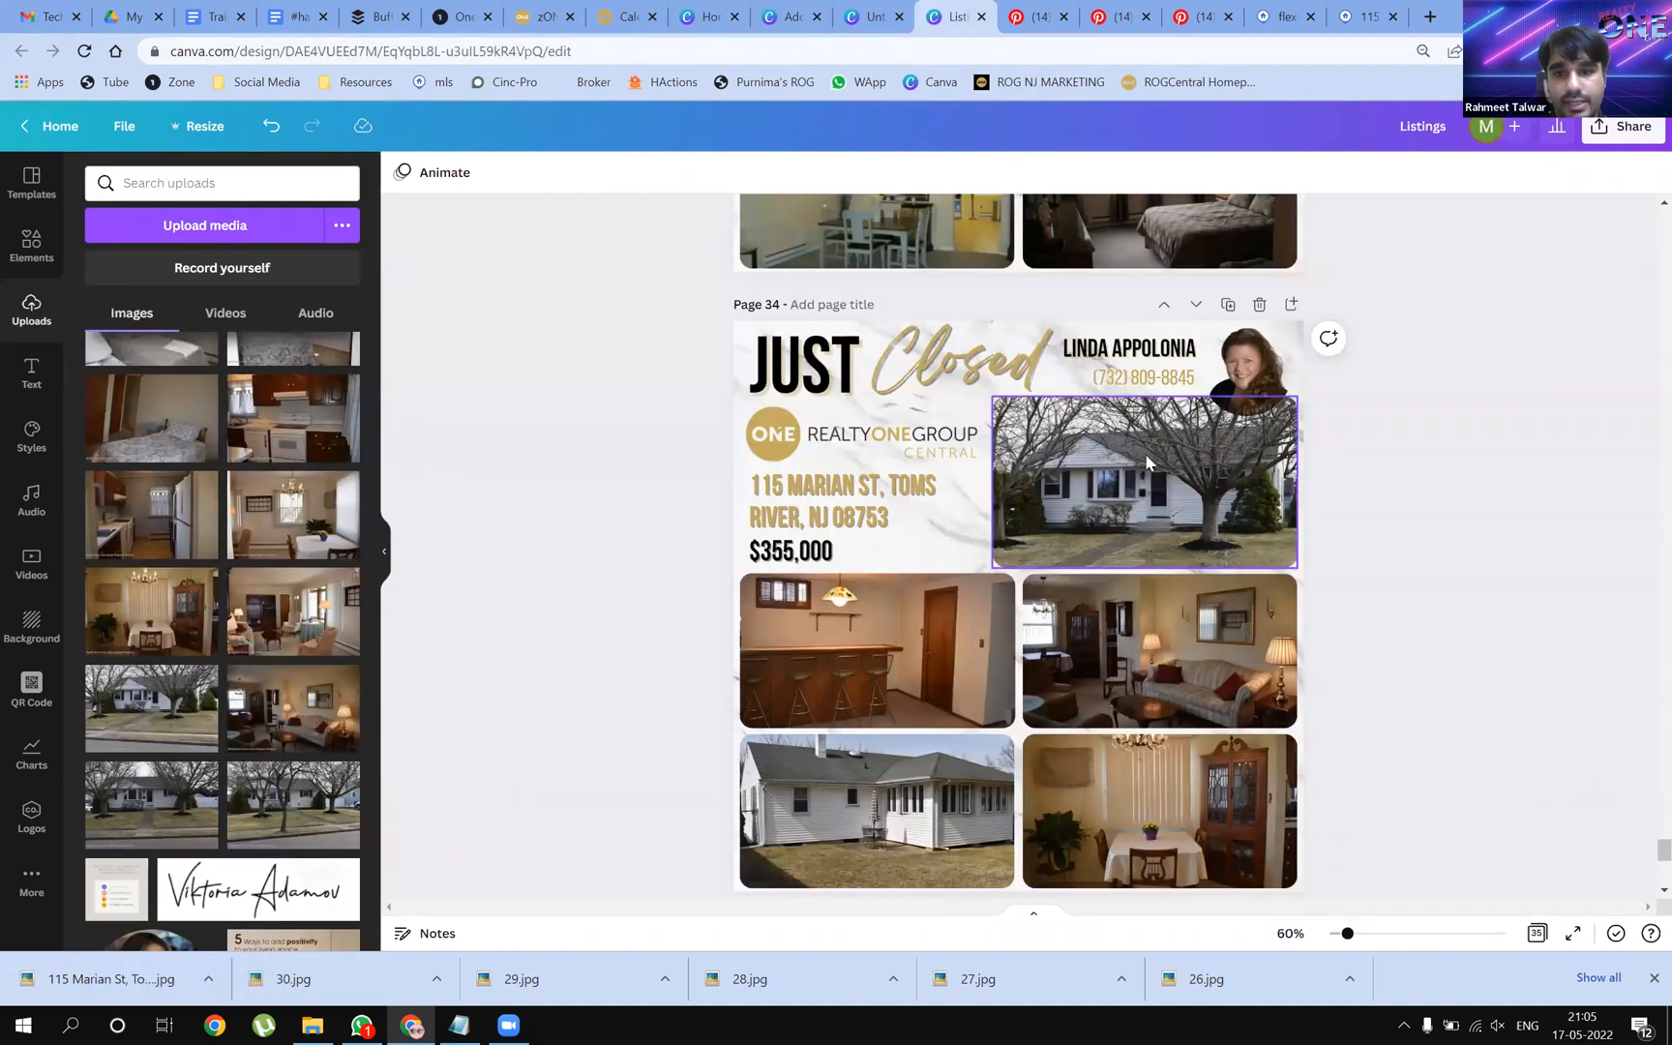
# Copy the agent's name from the Just Closed listing into the first text line
pyautogui.doubleClick(1129, 353)
pyautogui.hotkey('ctrl', 'c')
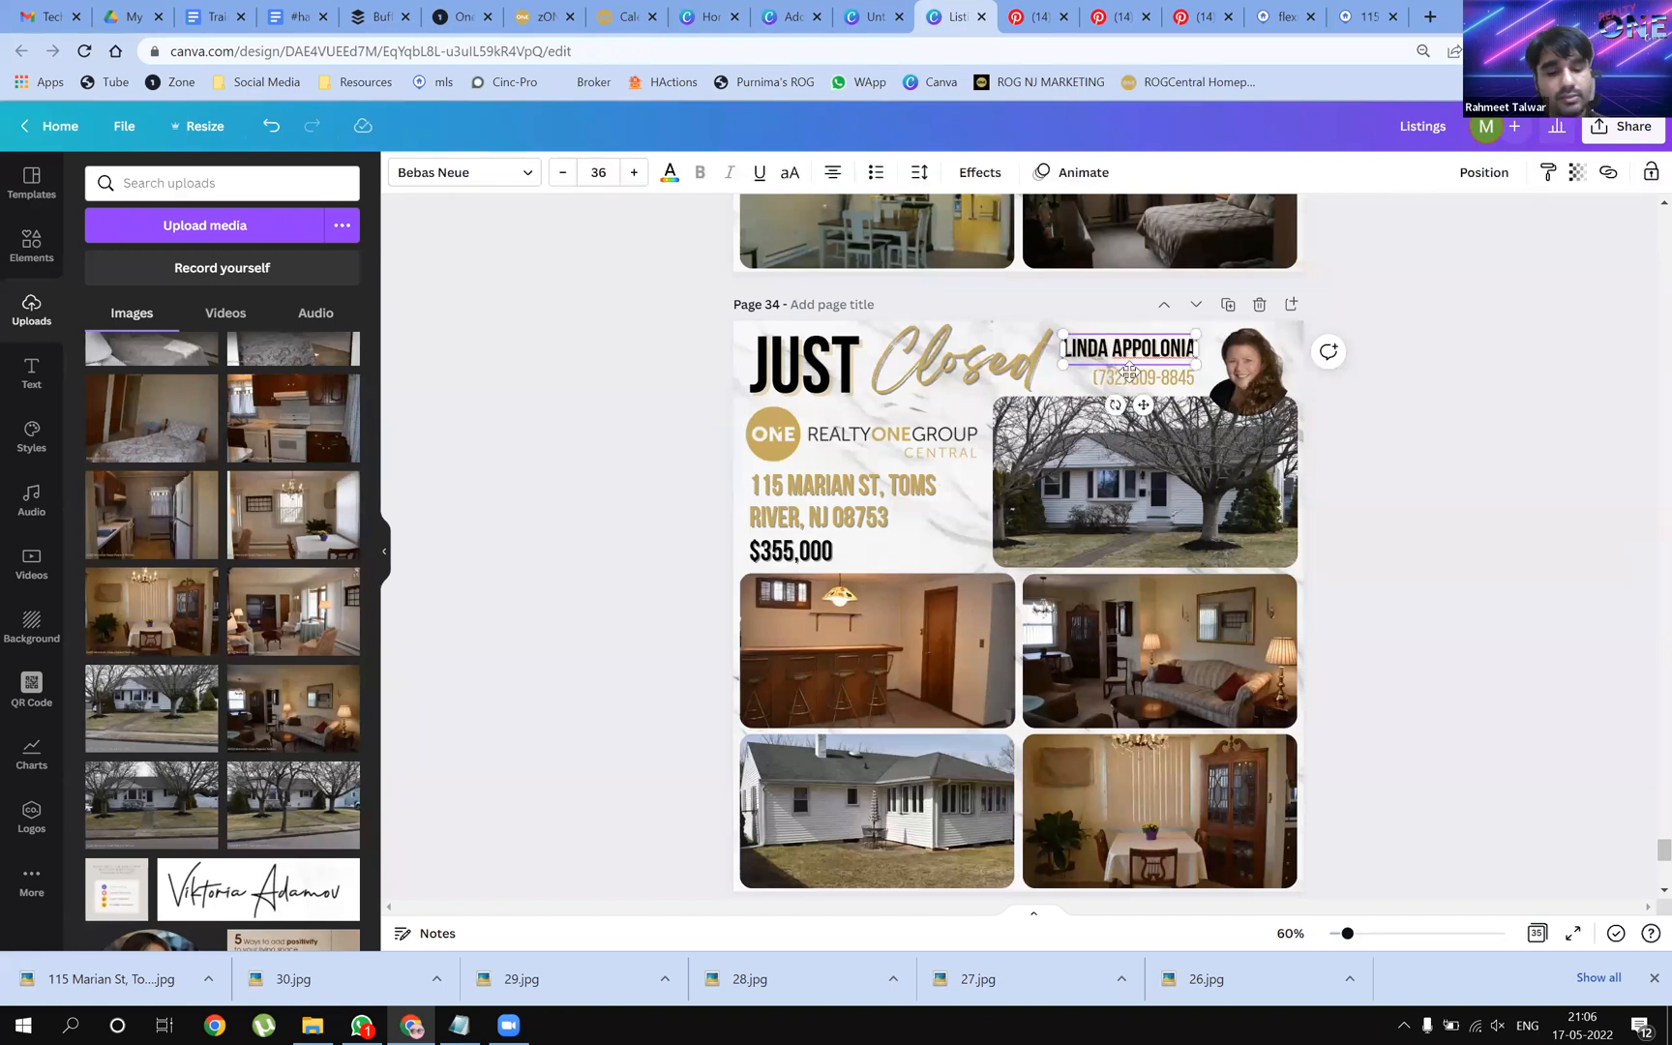
pyautogui.click(794, 22)
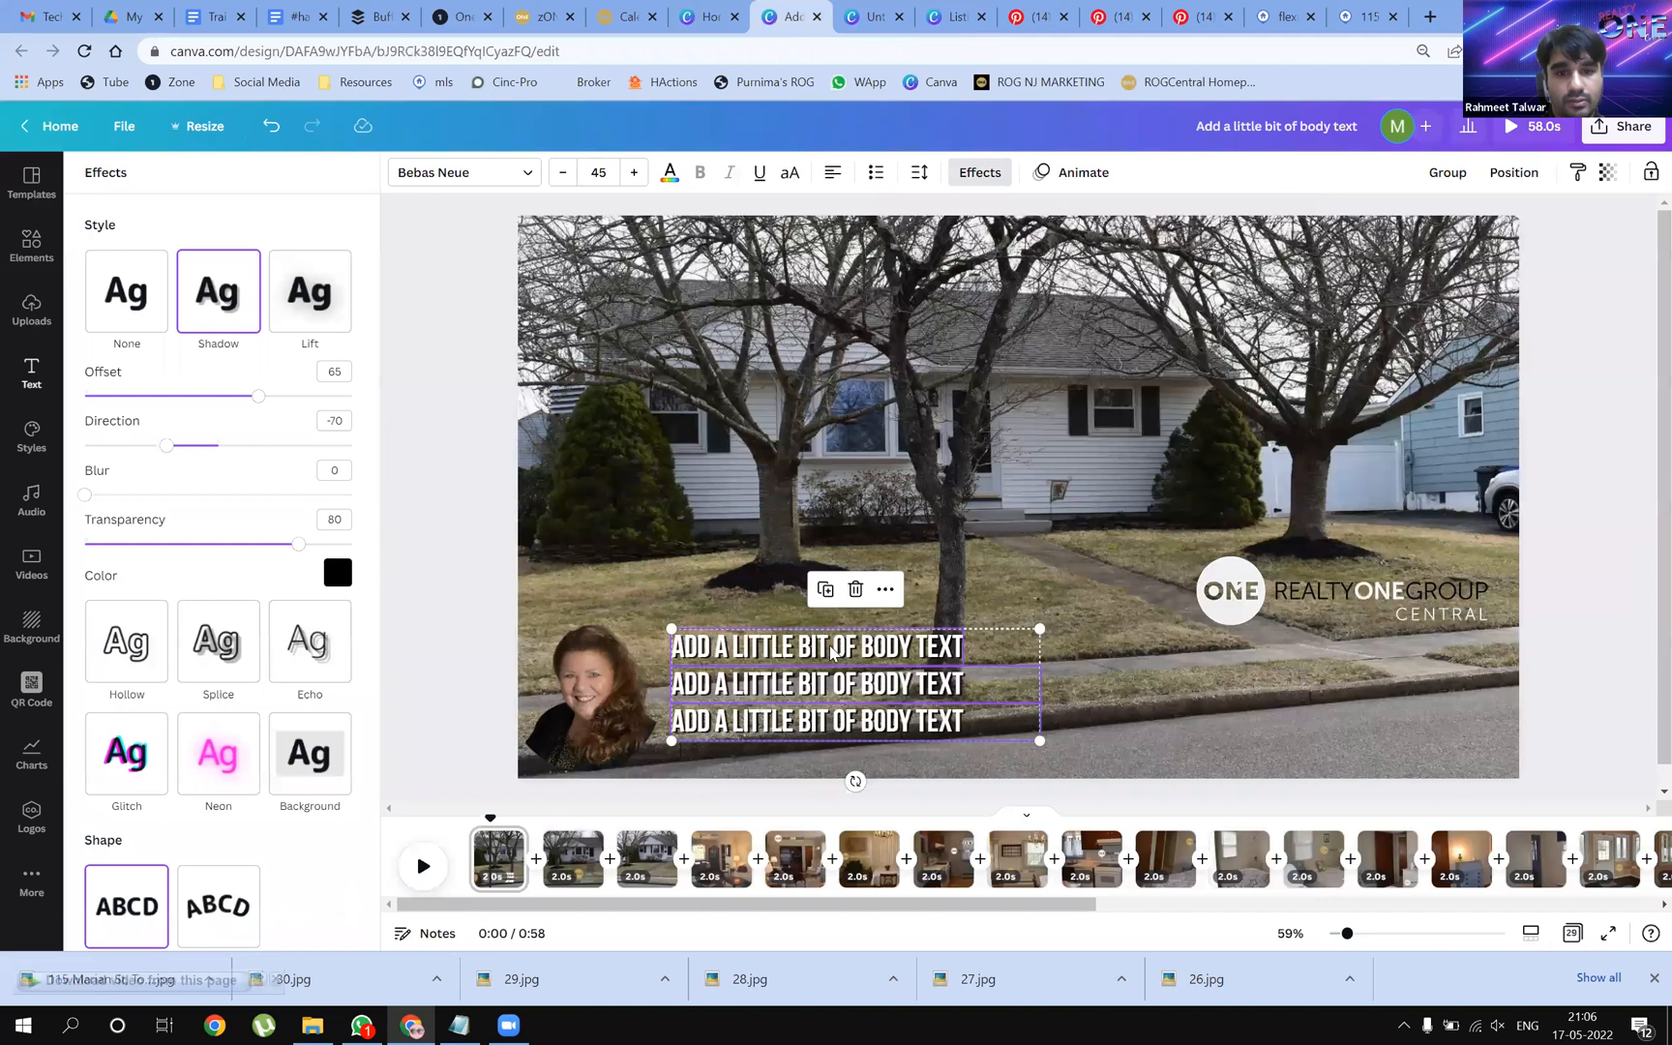
pyautogui.click(1160, 645)
pyautogui.click(908, 675)
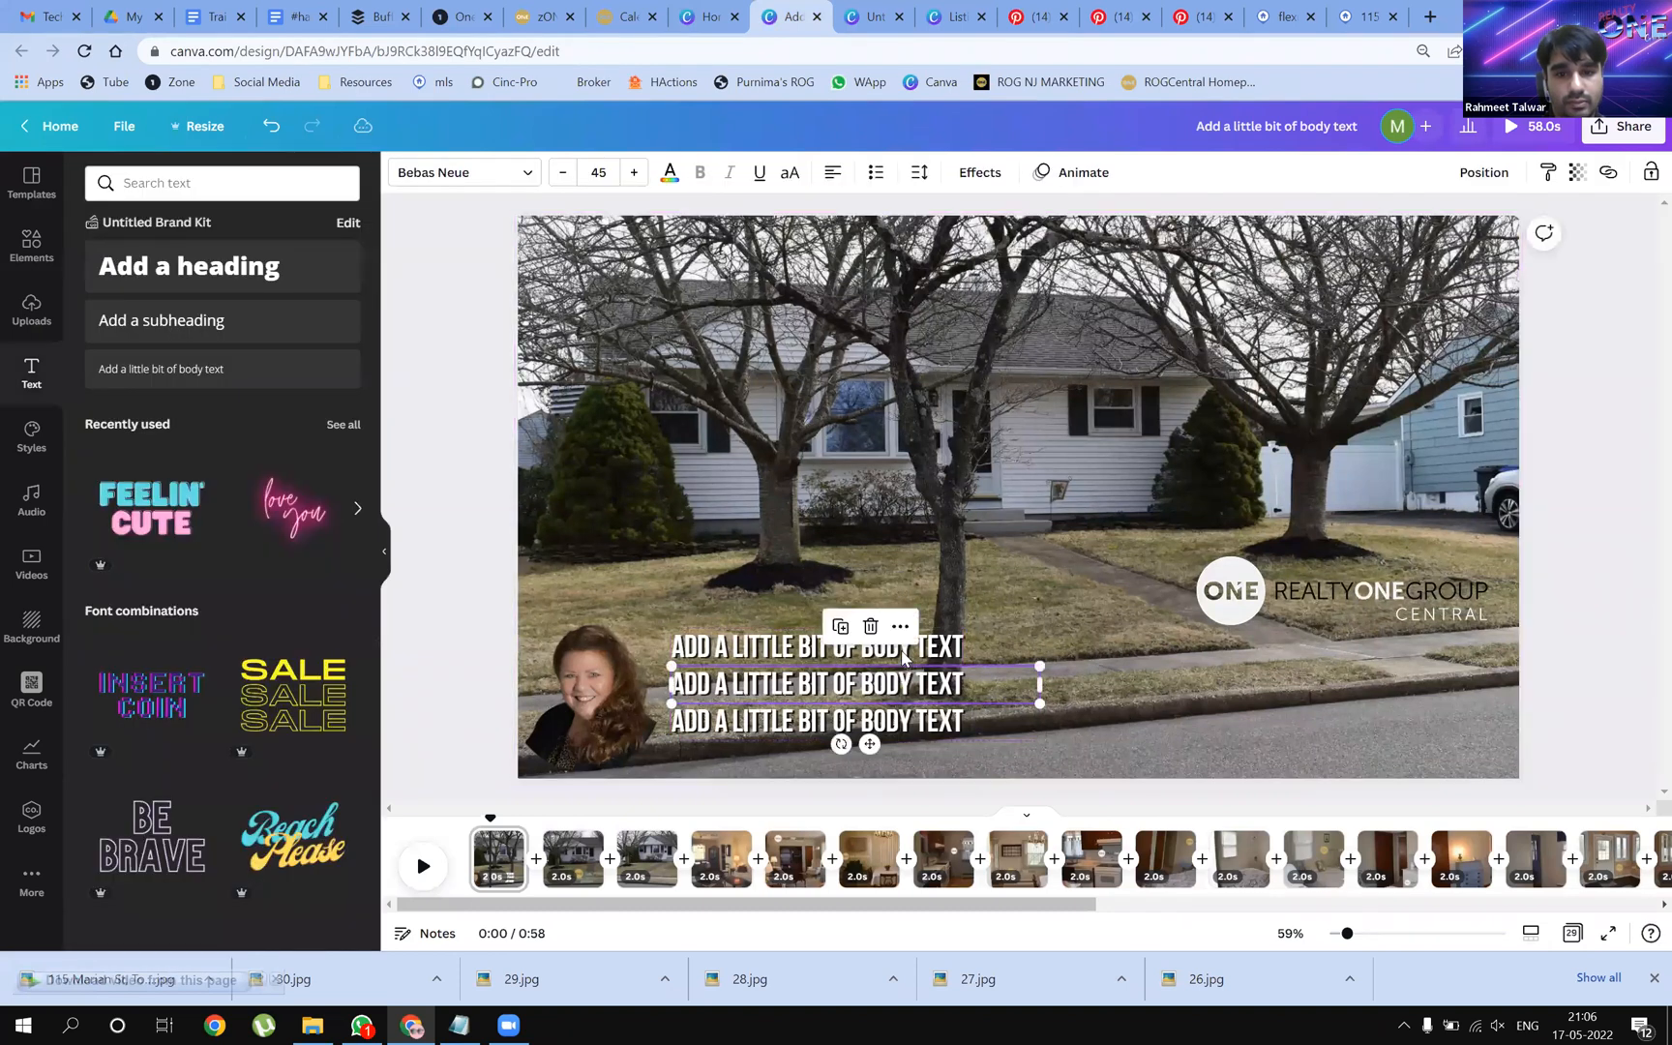
pyautogui.doubleClick(905, 650)
pyautogui.hotkey('ctrl', 'v')
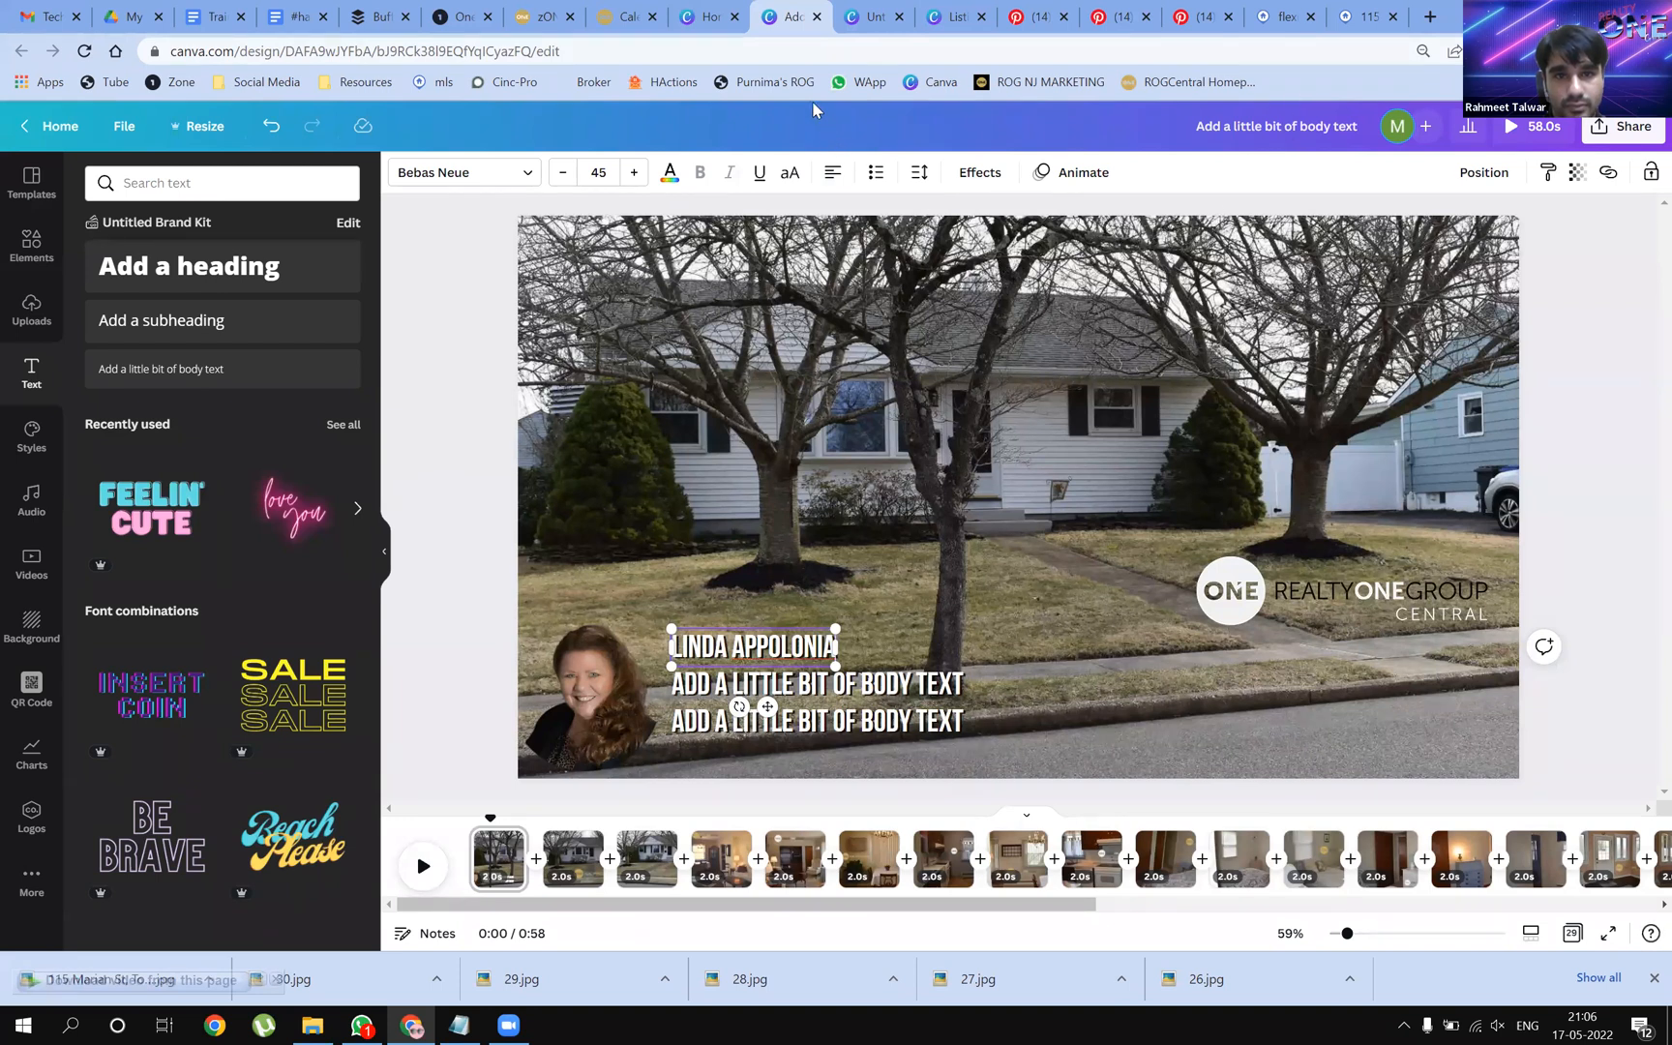
# Copy the agent's phone number from the listing into the second line
pyautogui.click(953, 16)
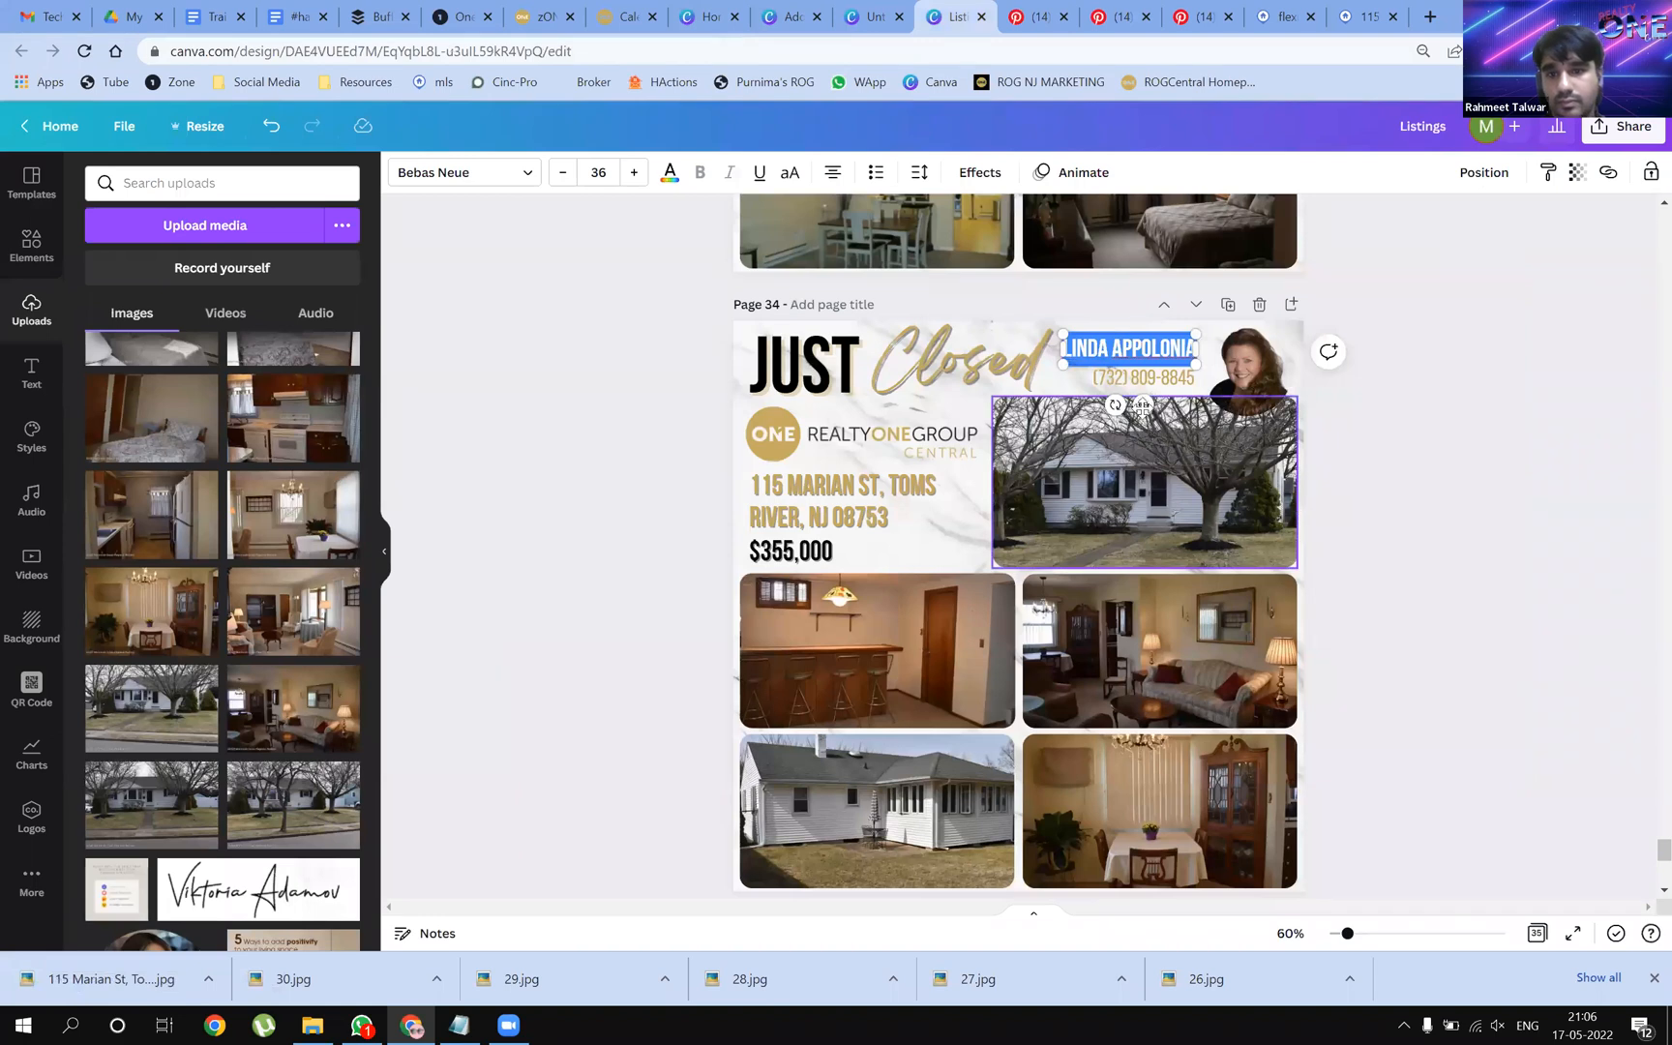
pyautogui.click(1140, 379)
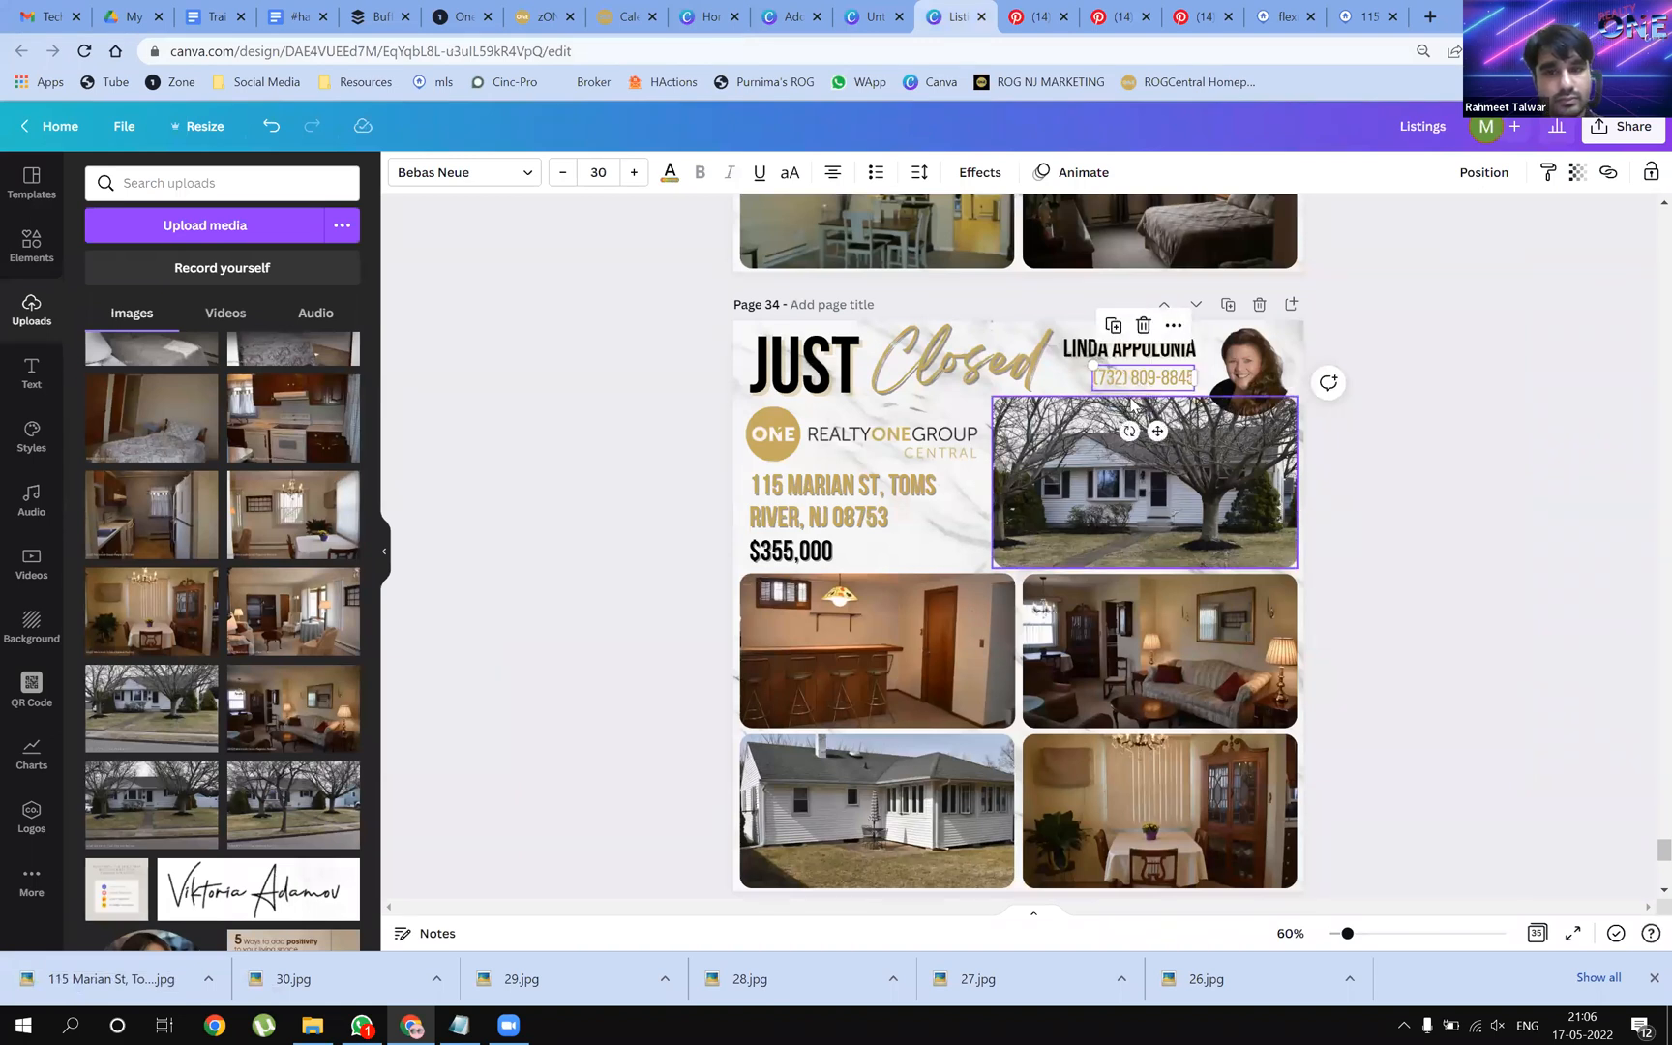
pyautogui.doubleClick(1132, 379)
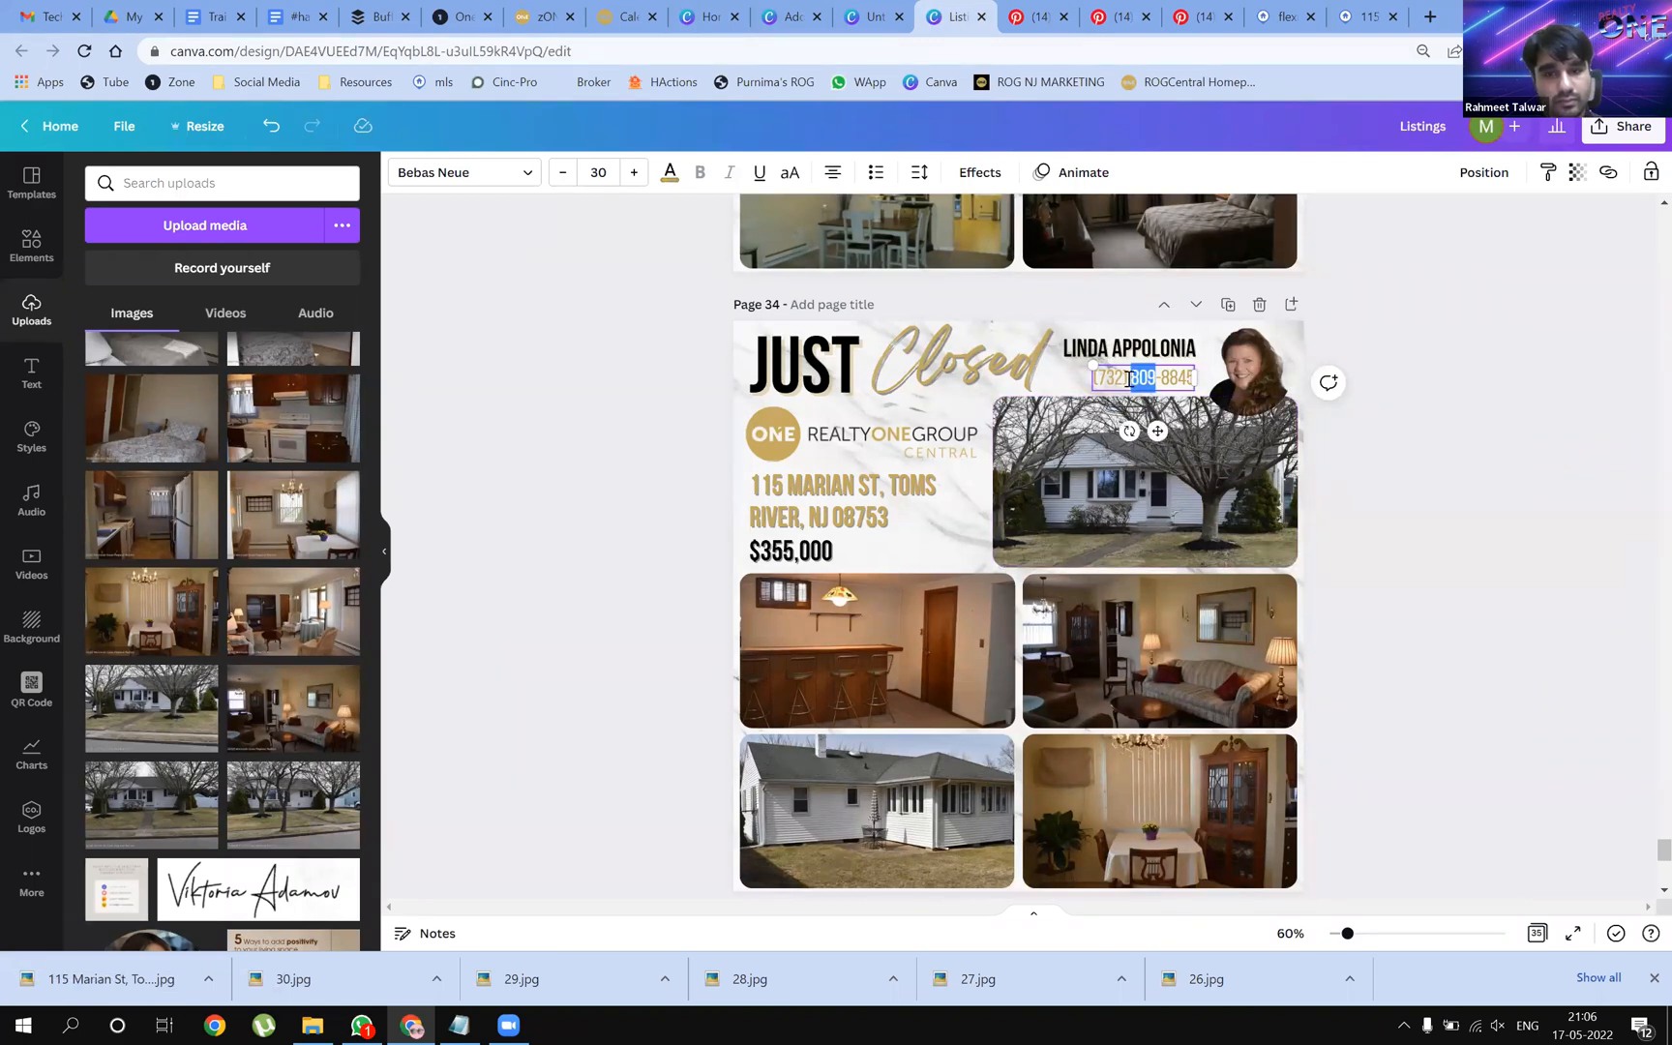
pyautogui.tripleClick(1130, 379)
pyautogui.hotkey('ctrl', 'c')
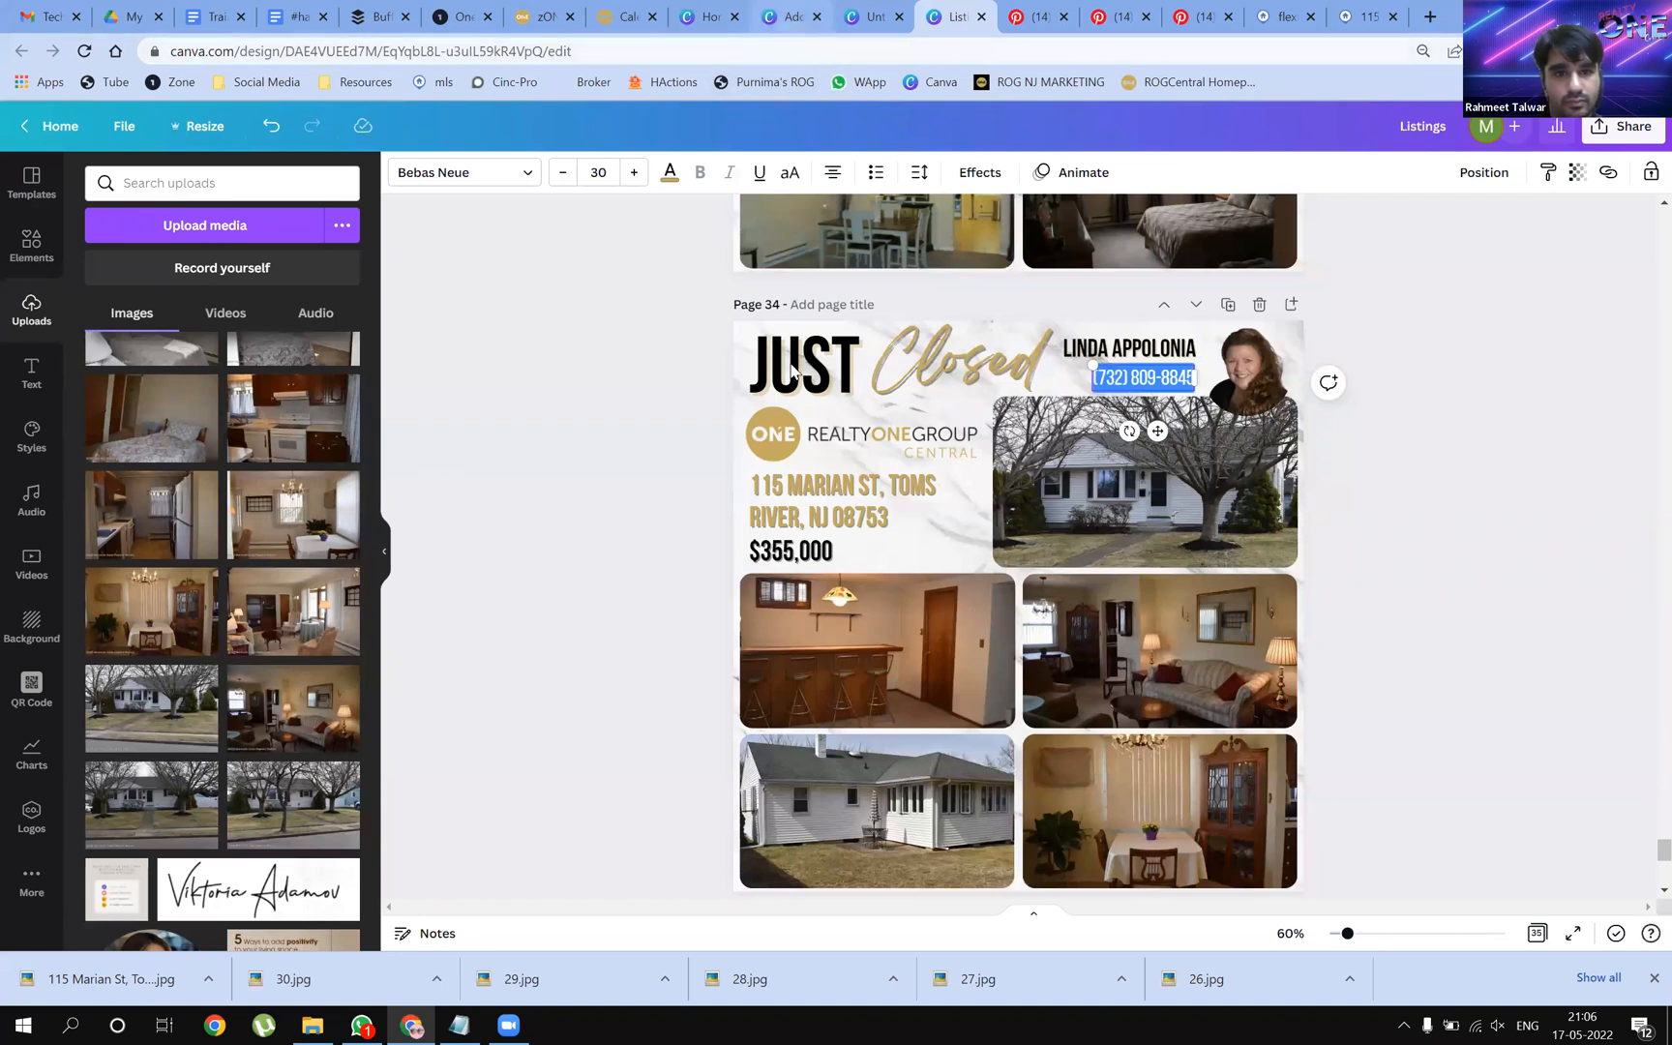
pyautogui.click(789, 16)
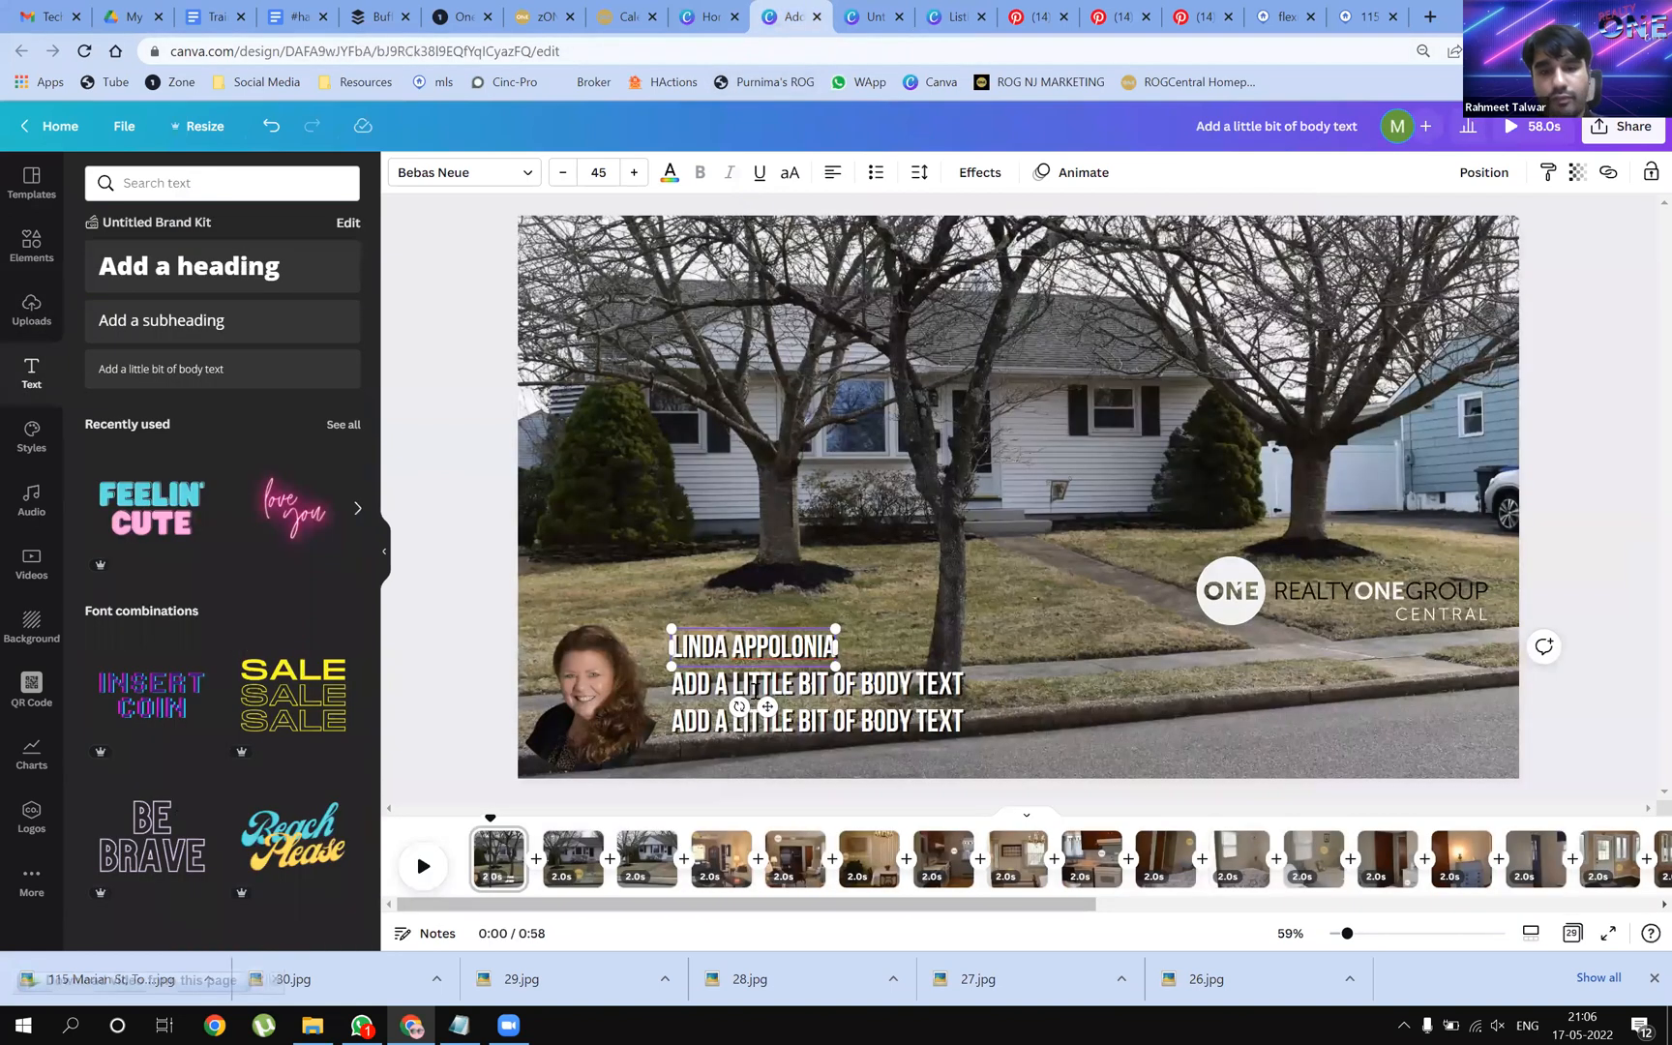
pyautogui.hotkey('ctrl', 'v')
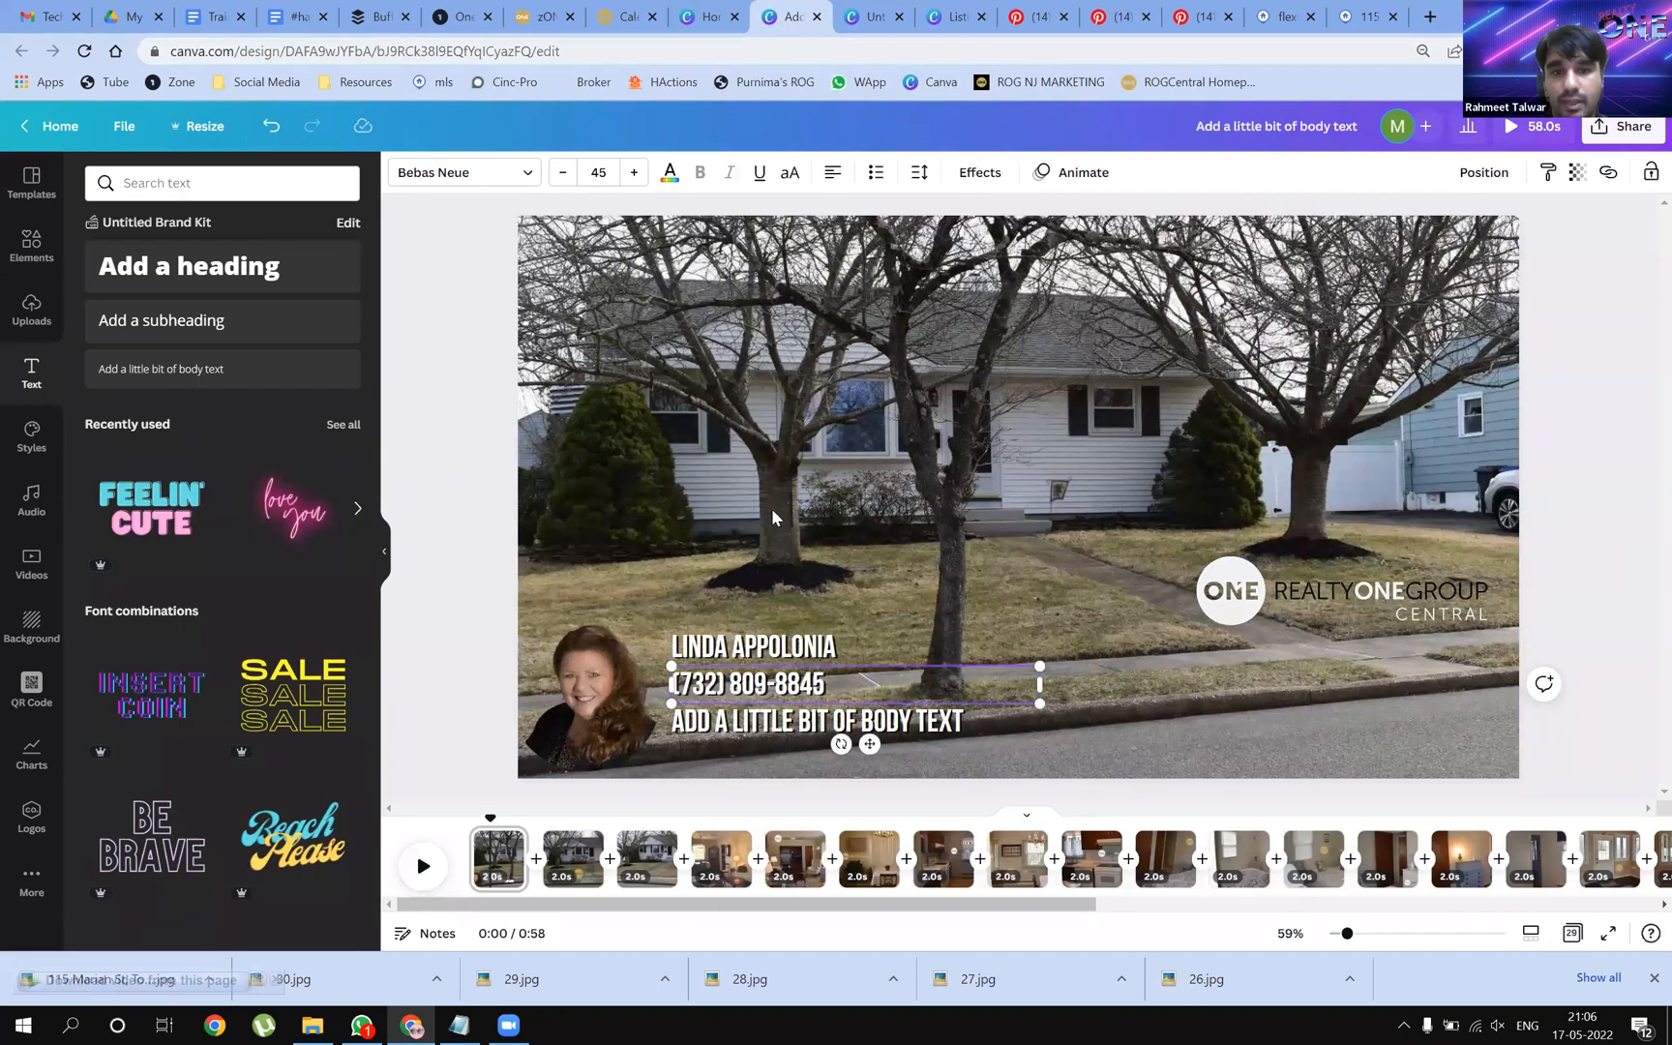
# Copy the property address from the listing into the third placeholder line
pyautogui.hotkey('ctrl', 'Tab')
pyautogui.hotkey('ctrl', 'Tab')
pyautogui.click(911, 516)
pyautogui.moveTo(911, 516); pyautogui.dragTo(746, 491)
pyautogui.hotkey('ctrl', 'c')
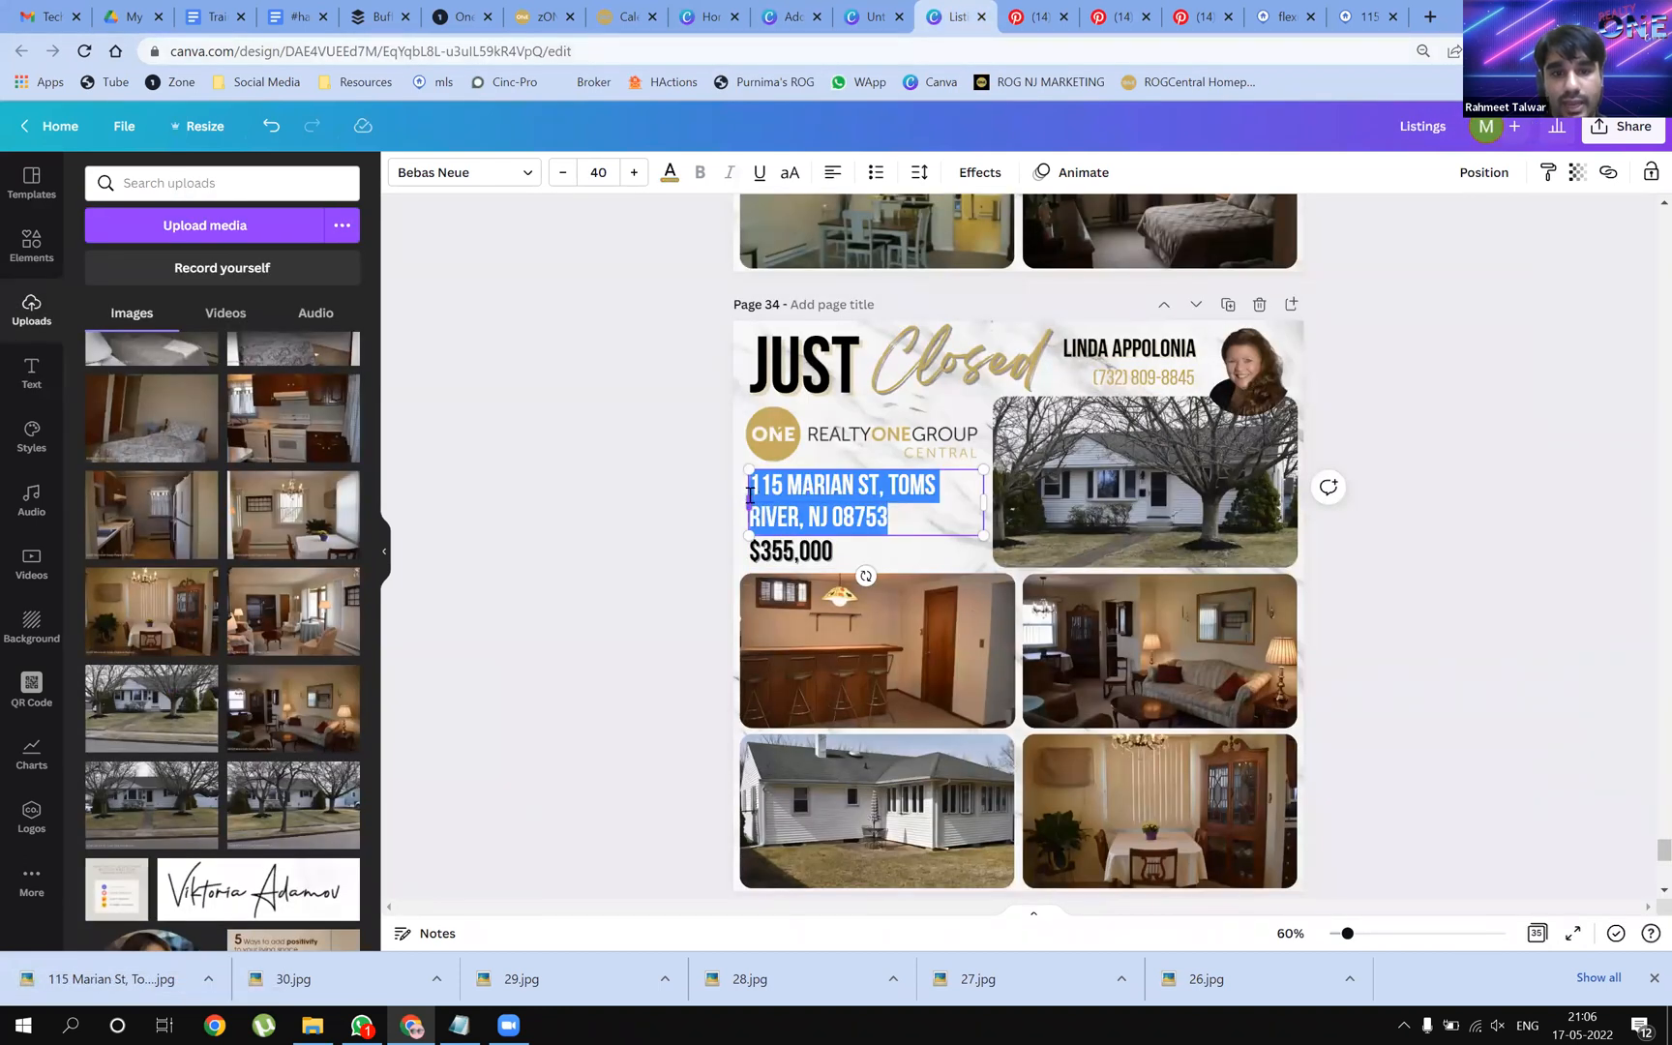
pyautogui.click(791, 29)
pyautogui.click(731, 737)
pyautogui.click(733, 740)
pyautogui.hotkey('ctrl', 'v')
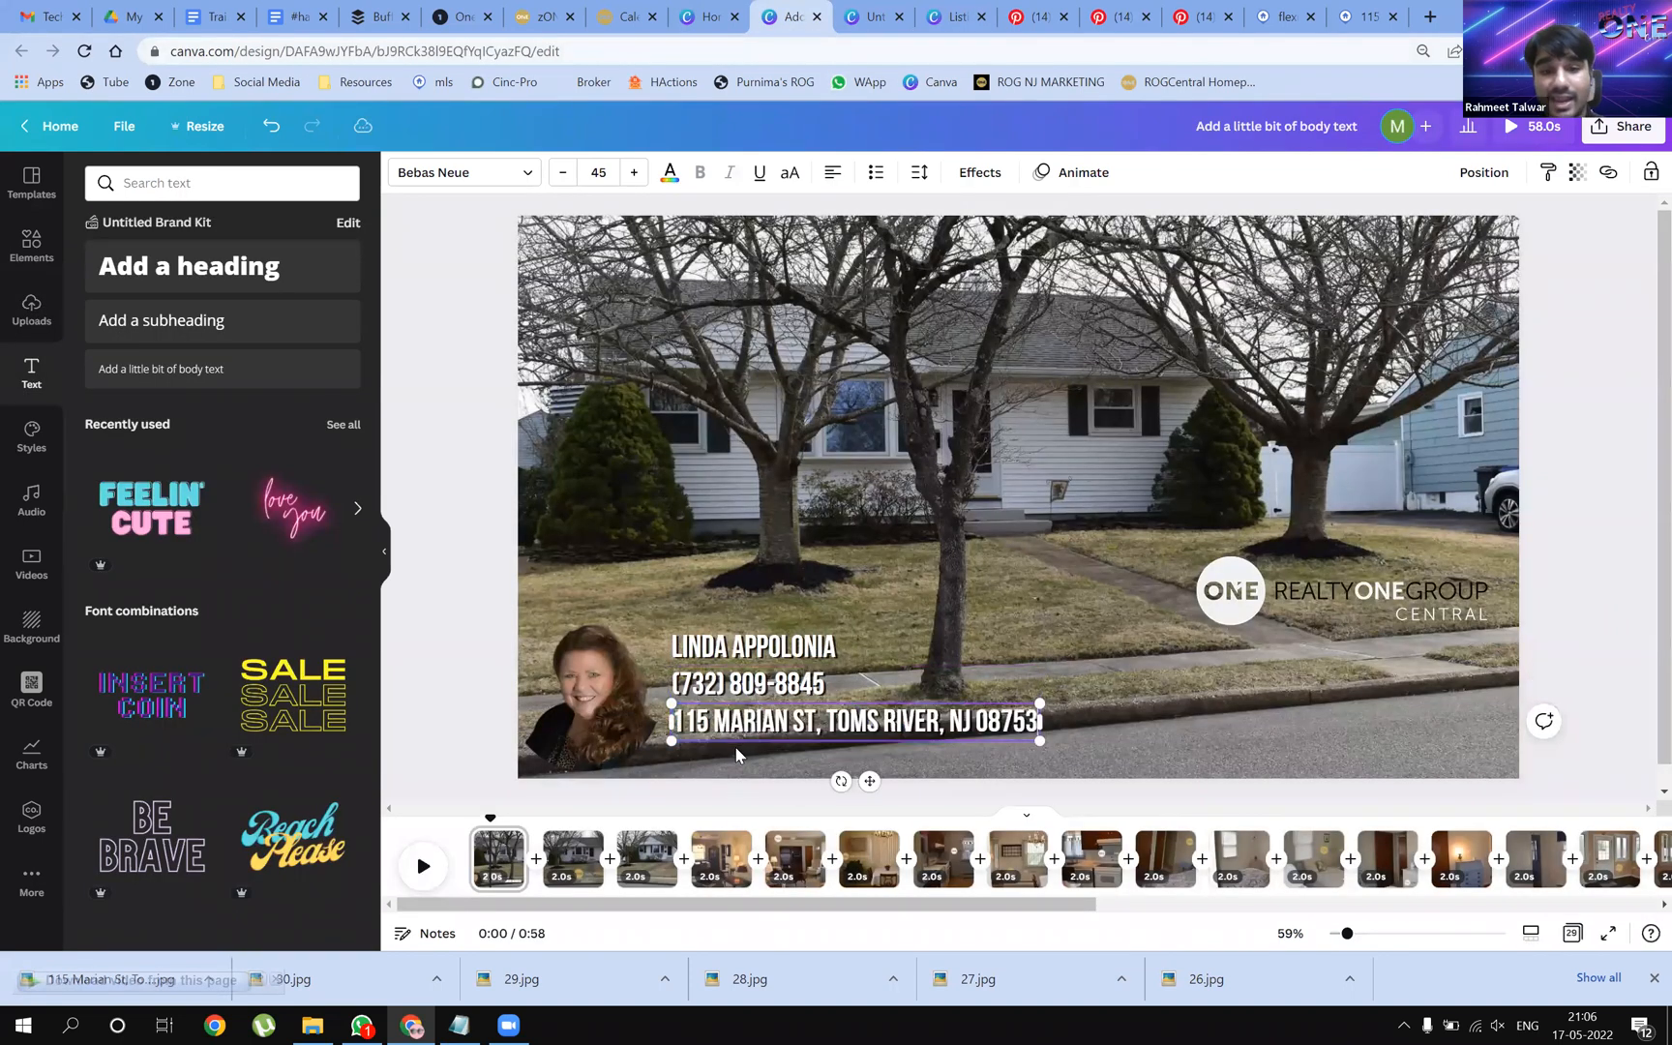
pyautogui.click(1237, 721)
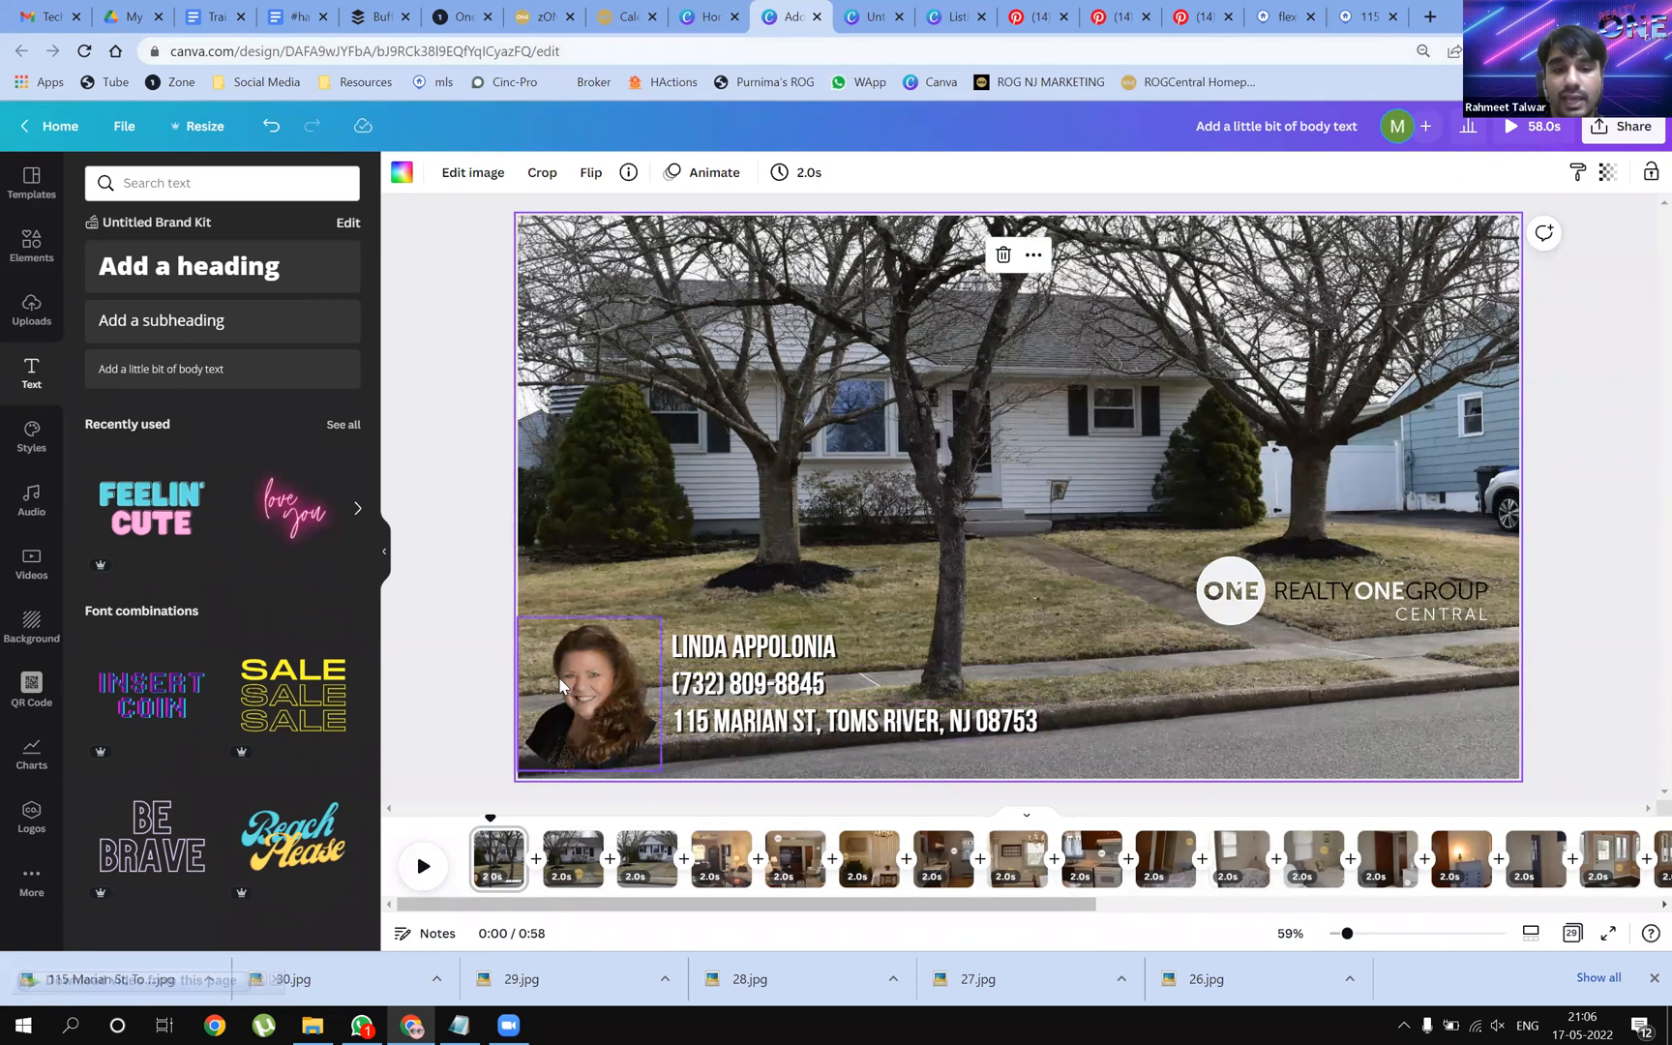
# Enlarge the agent's headshot slightly and move the contact text block a little higher
pyautogui.click(607, 638)
pyautogui.moveTo(666, 612); pyautogui.dragTo(666, 610)
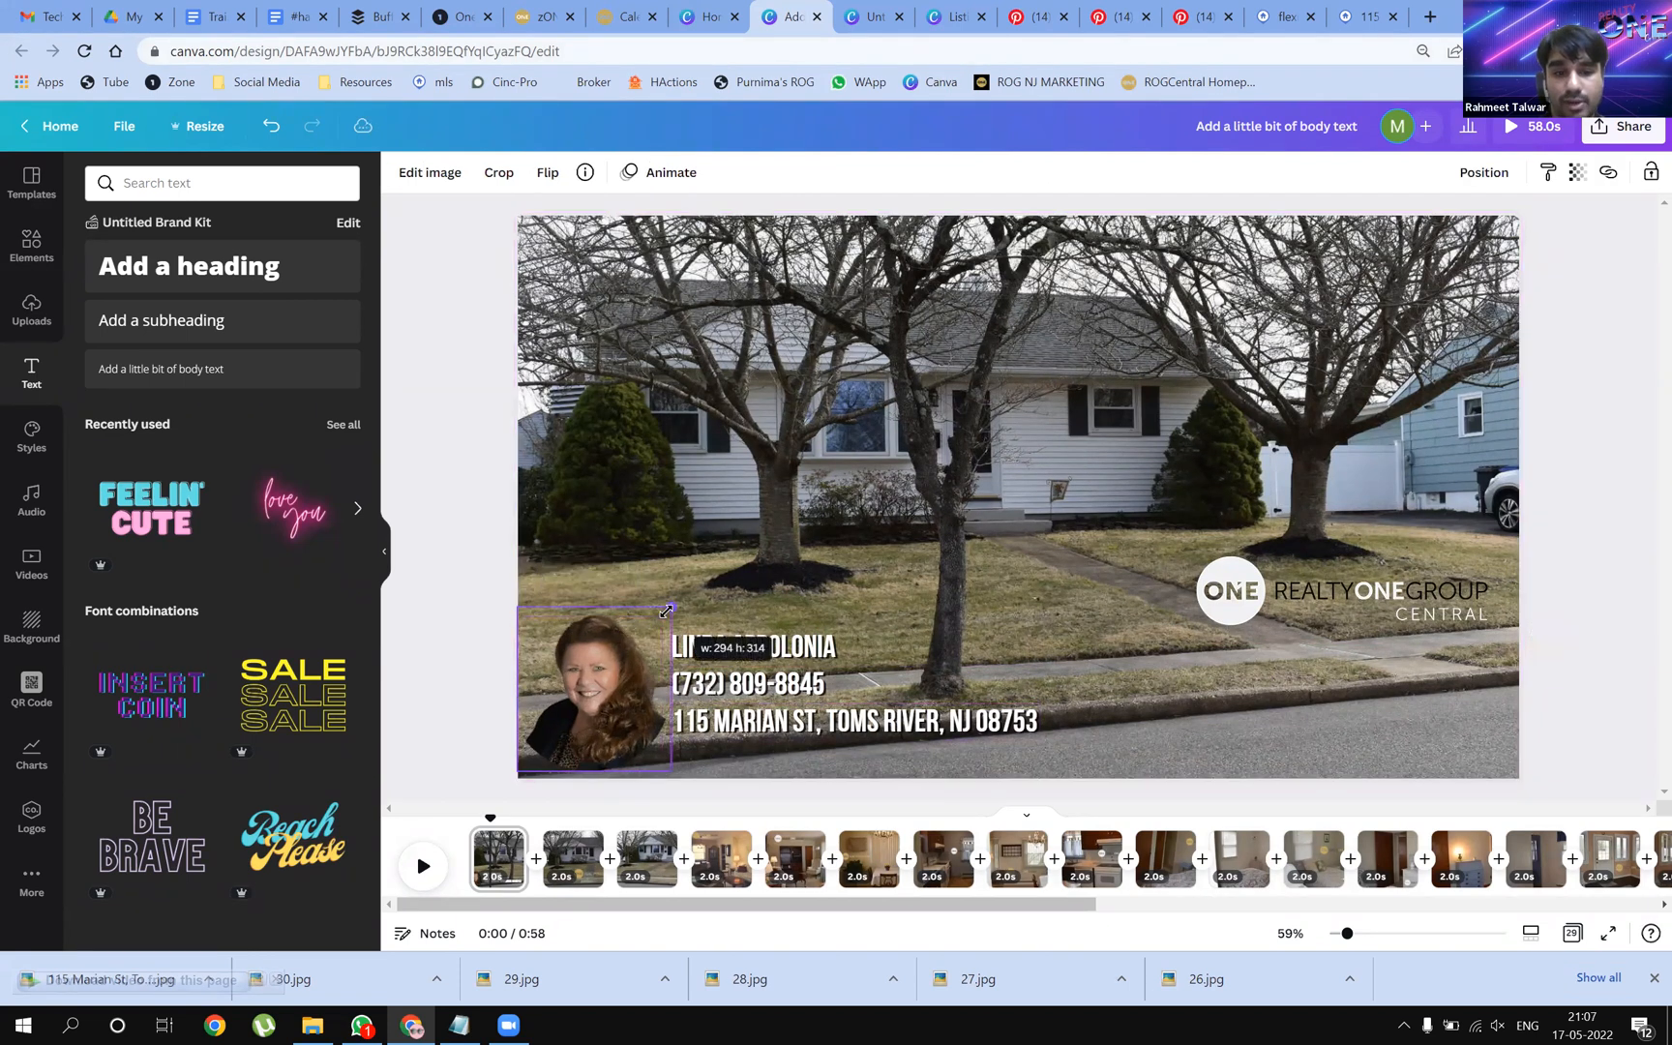
pyautogui.click(1045, 631)
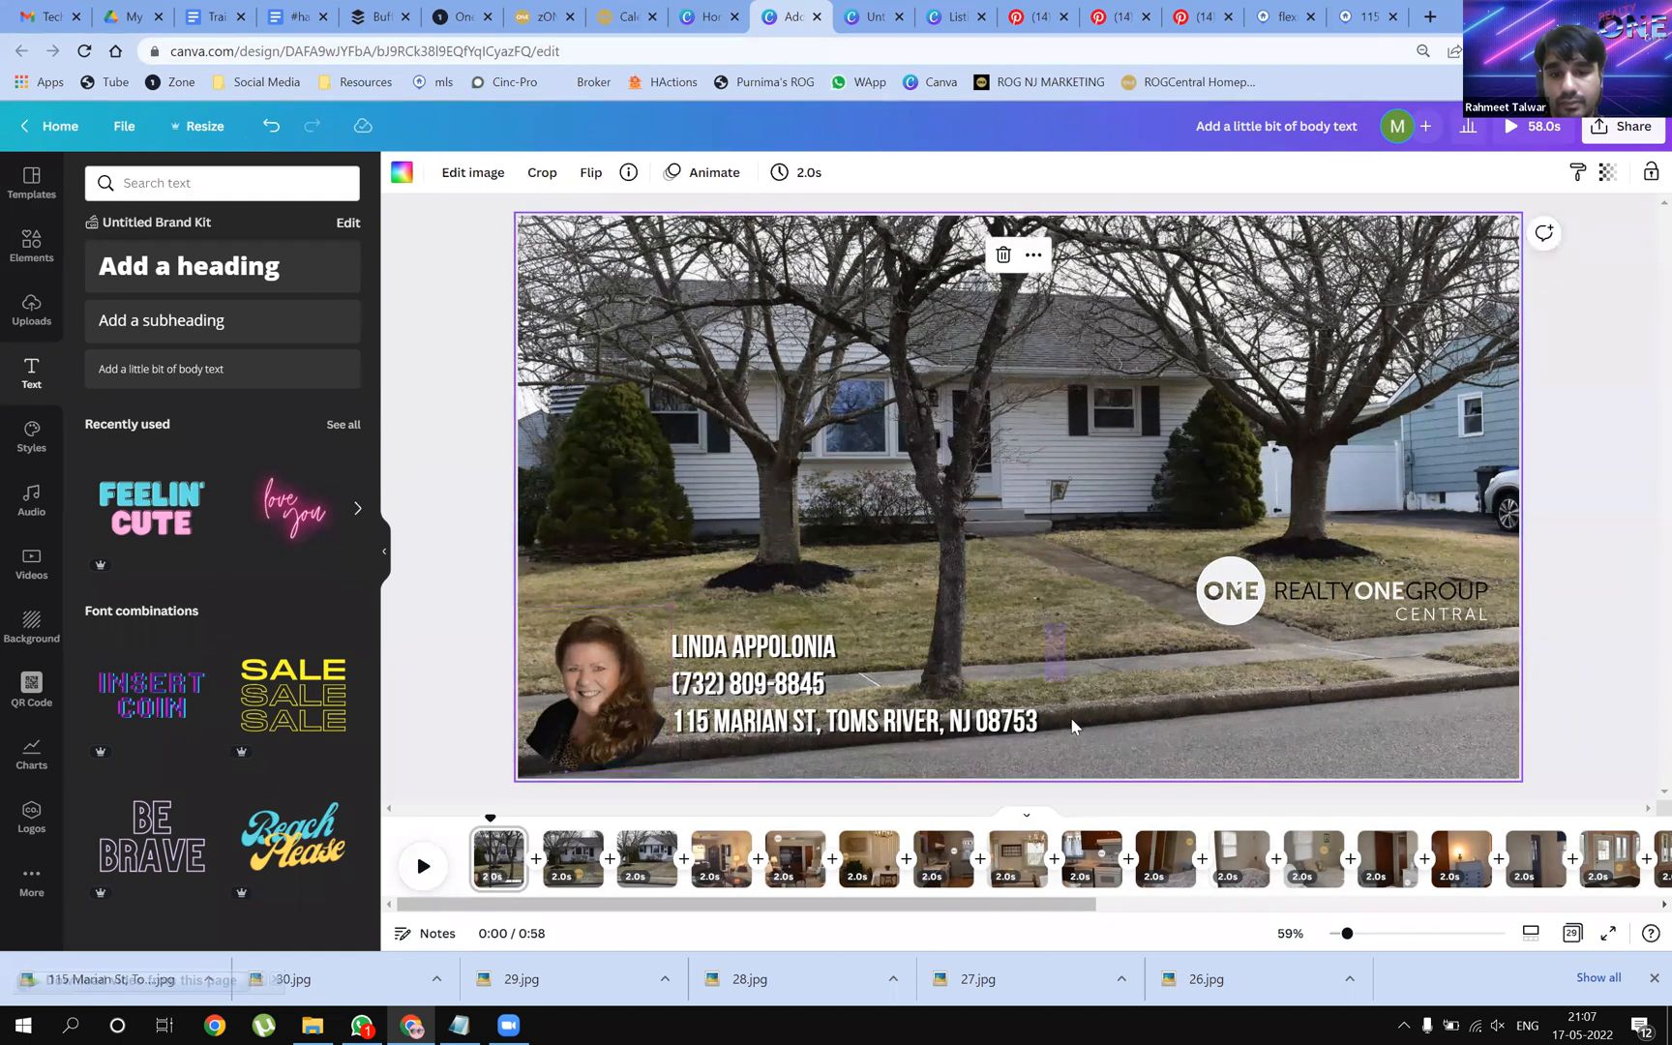
pyautogui.click(816, 726)
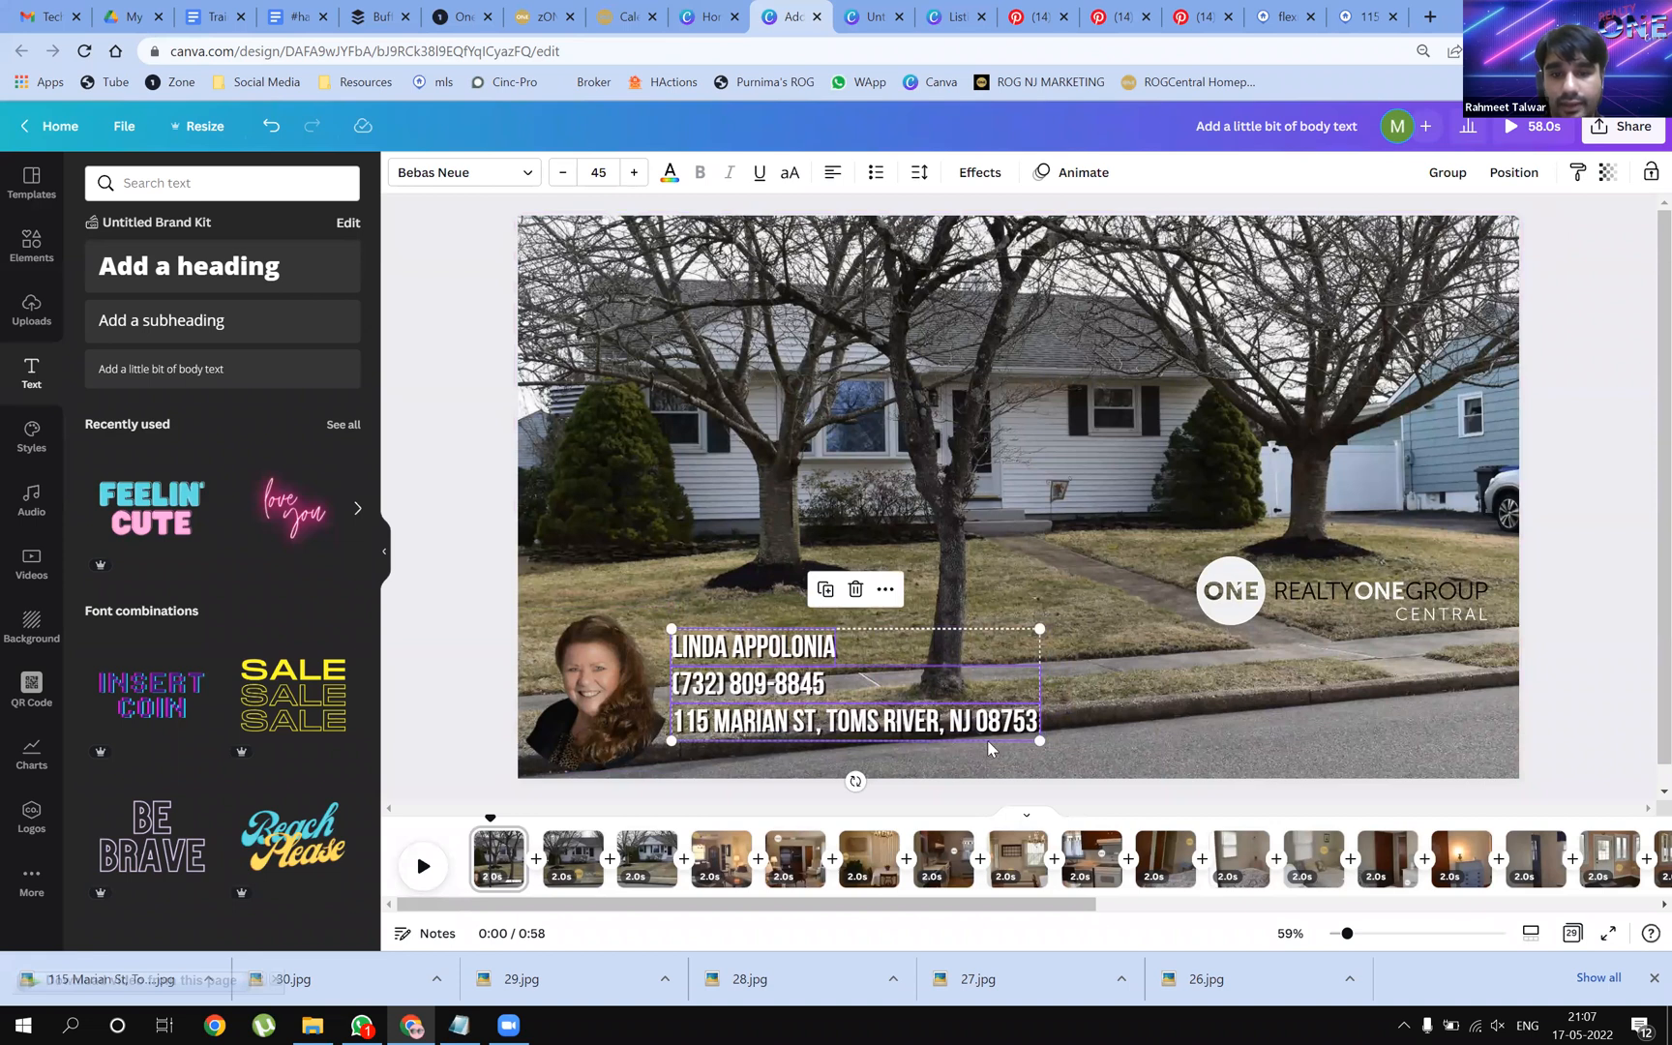
pyautogui.moveTo(837, 711); pyautogui.dragTo(837, 698)
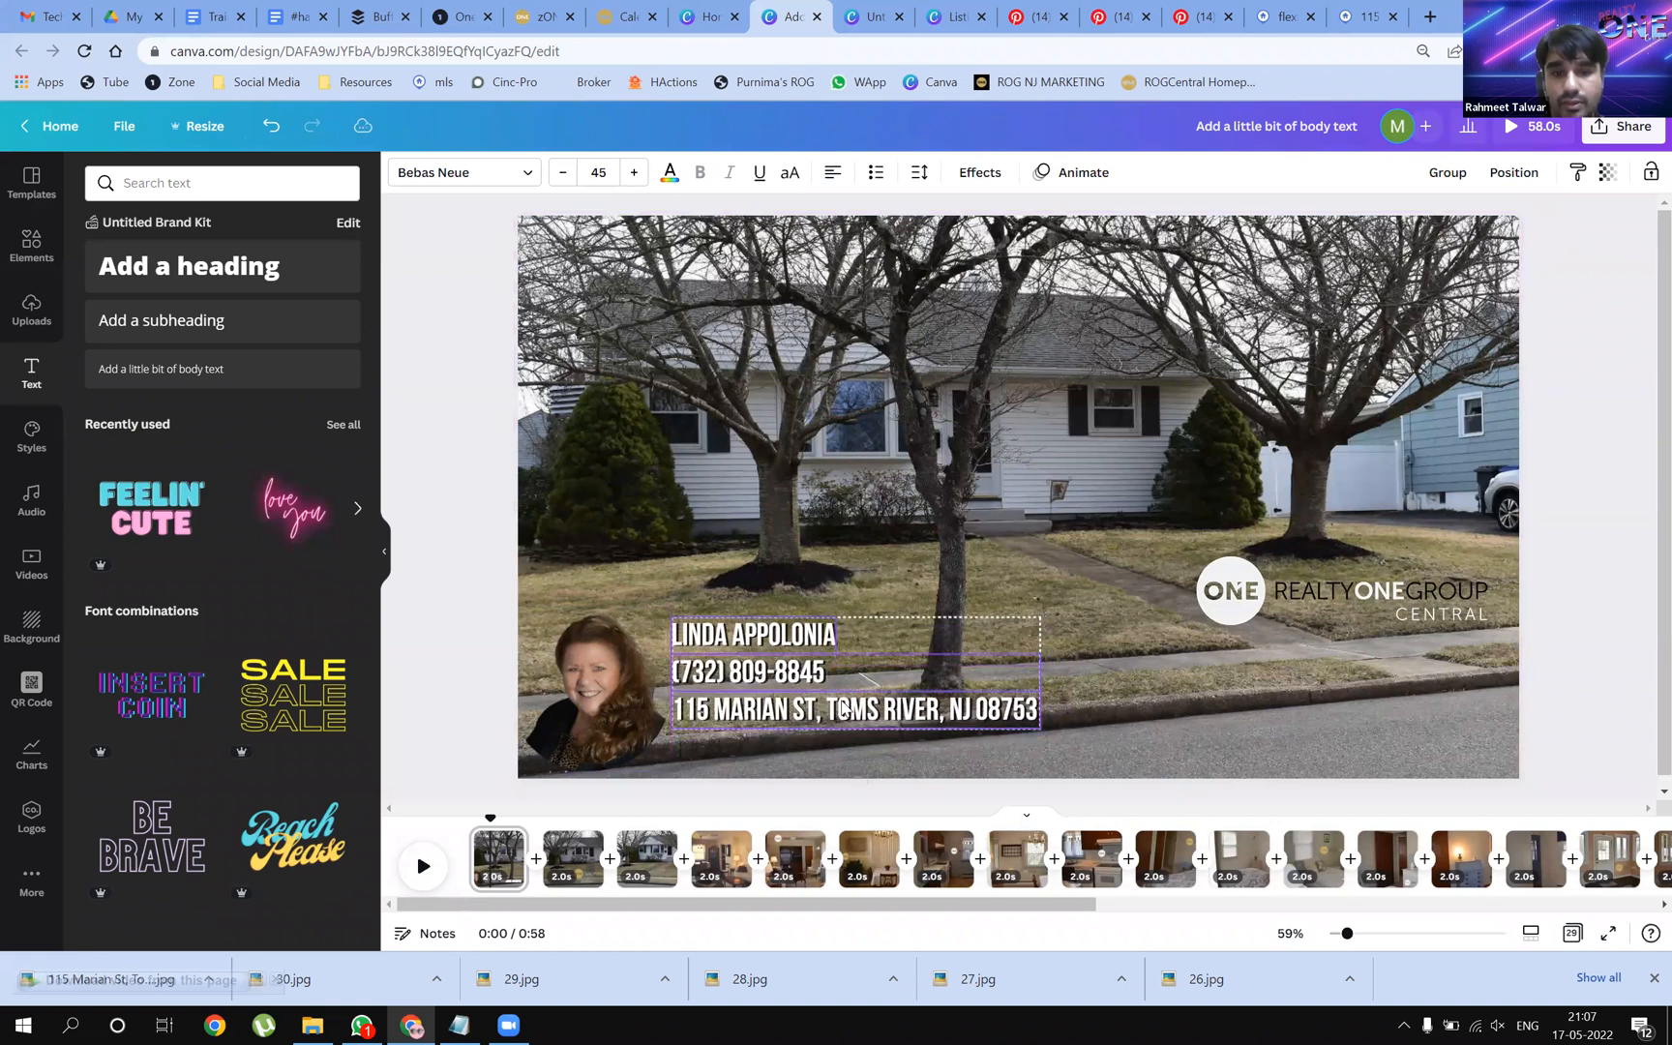
pyautogui.click(1207, 440)
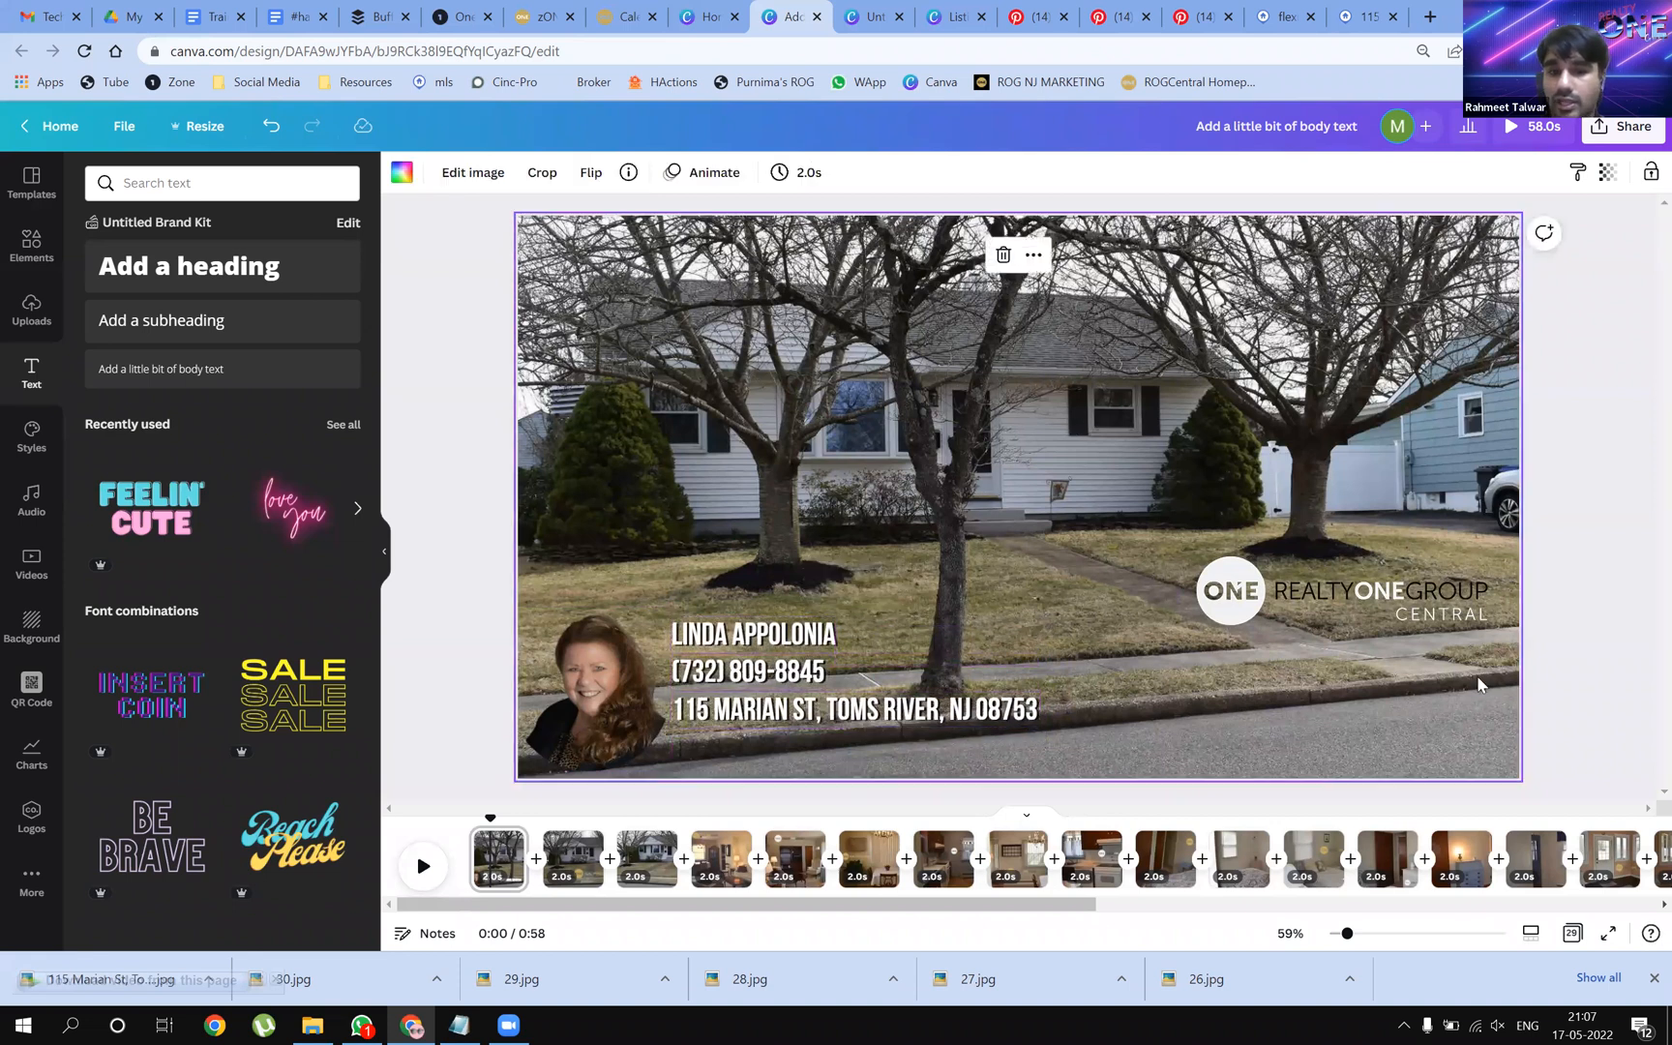
# Add a 0.5-second Dissolve transition between pages 1 and 2
pyautogui.click(509, 848)
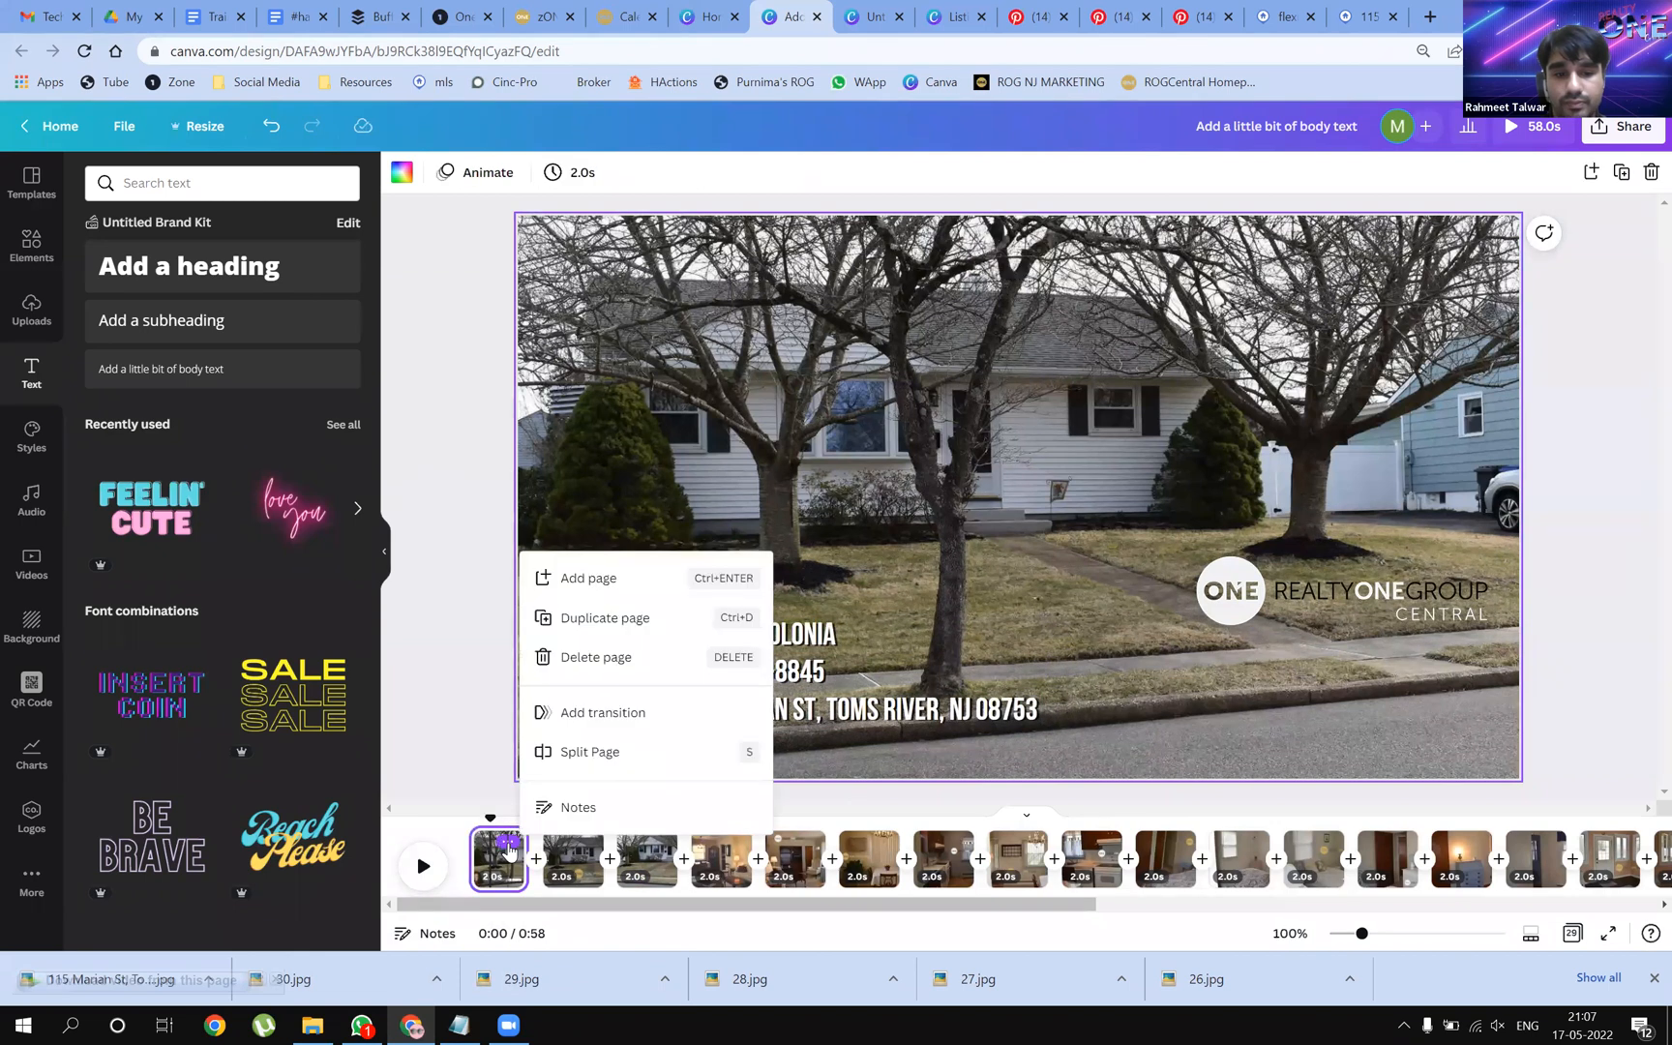
pyautogui.click(609, 717)
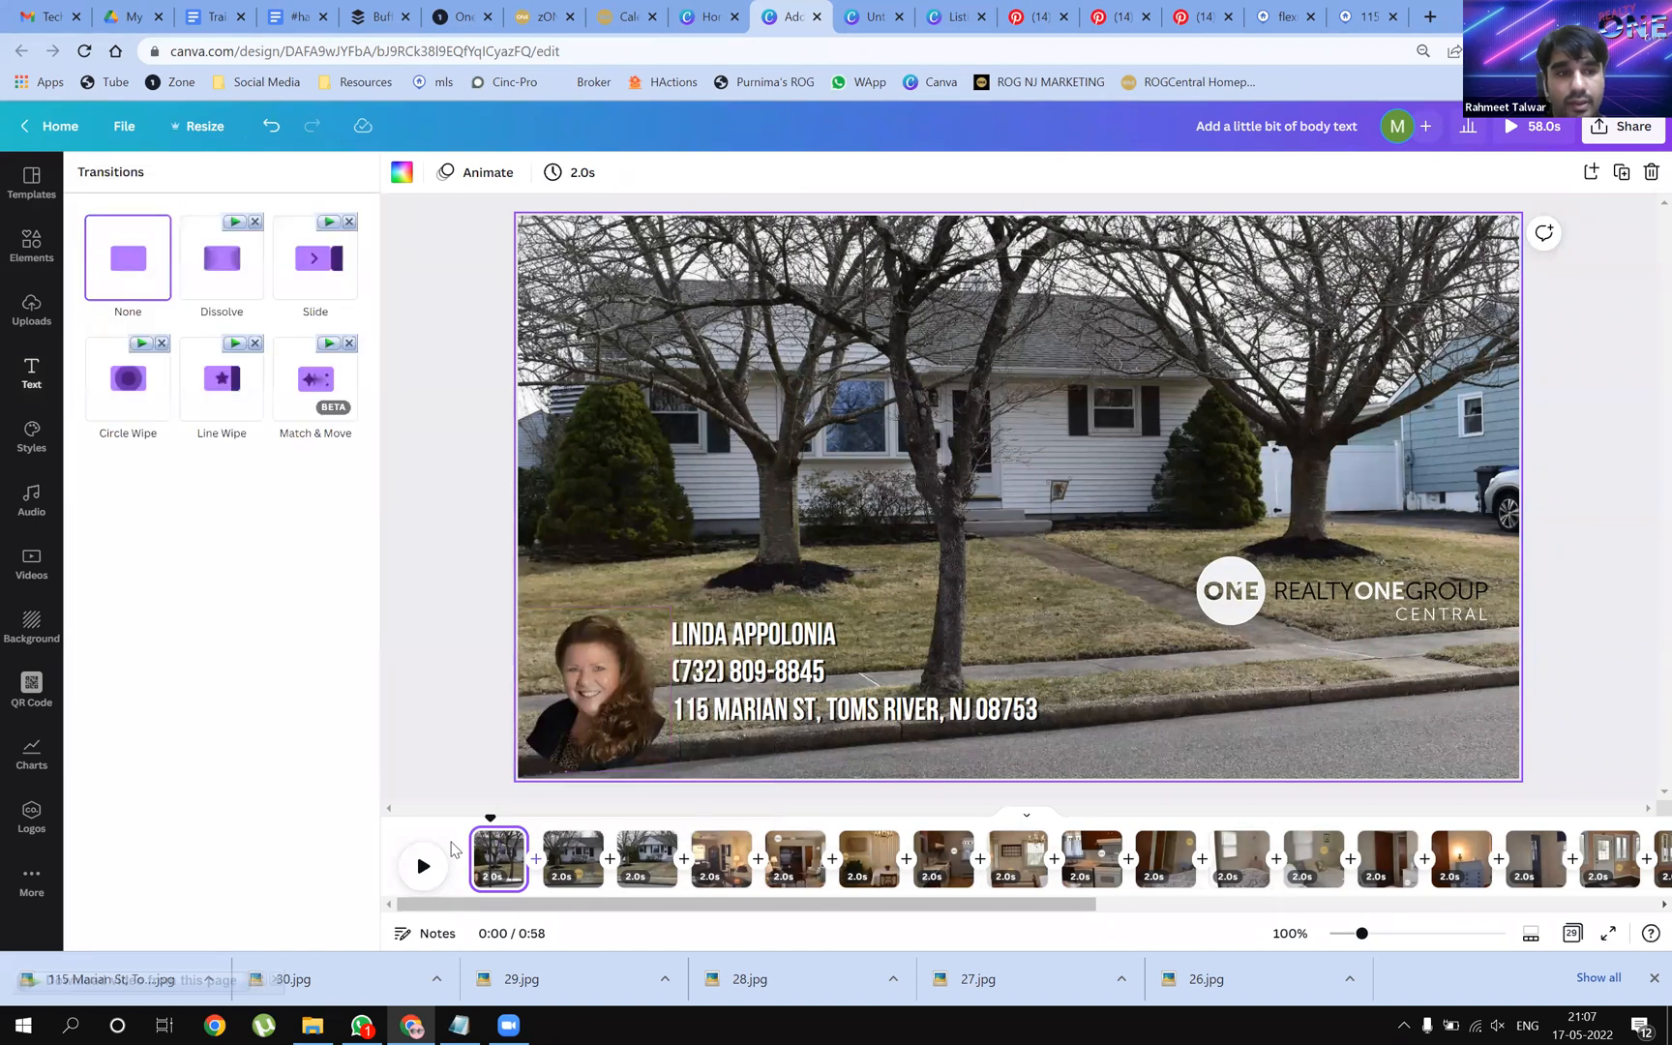
pyautogui.click(238, 260)
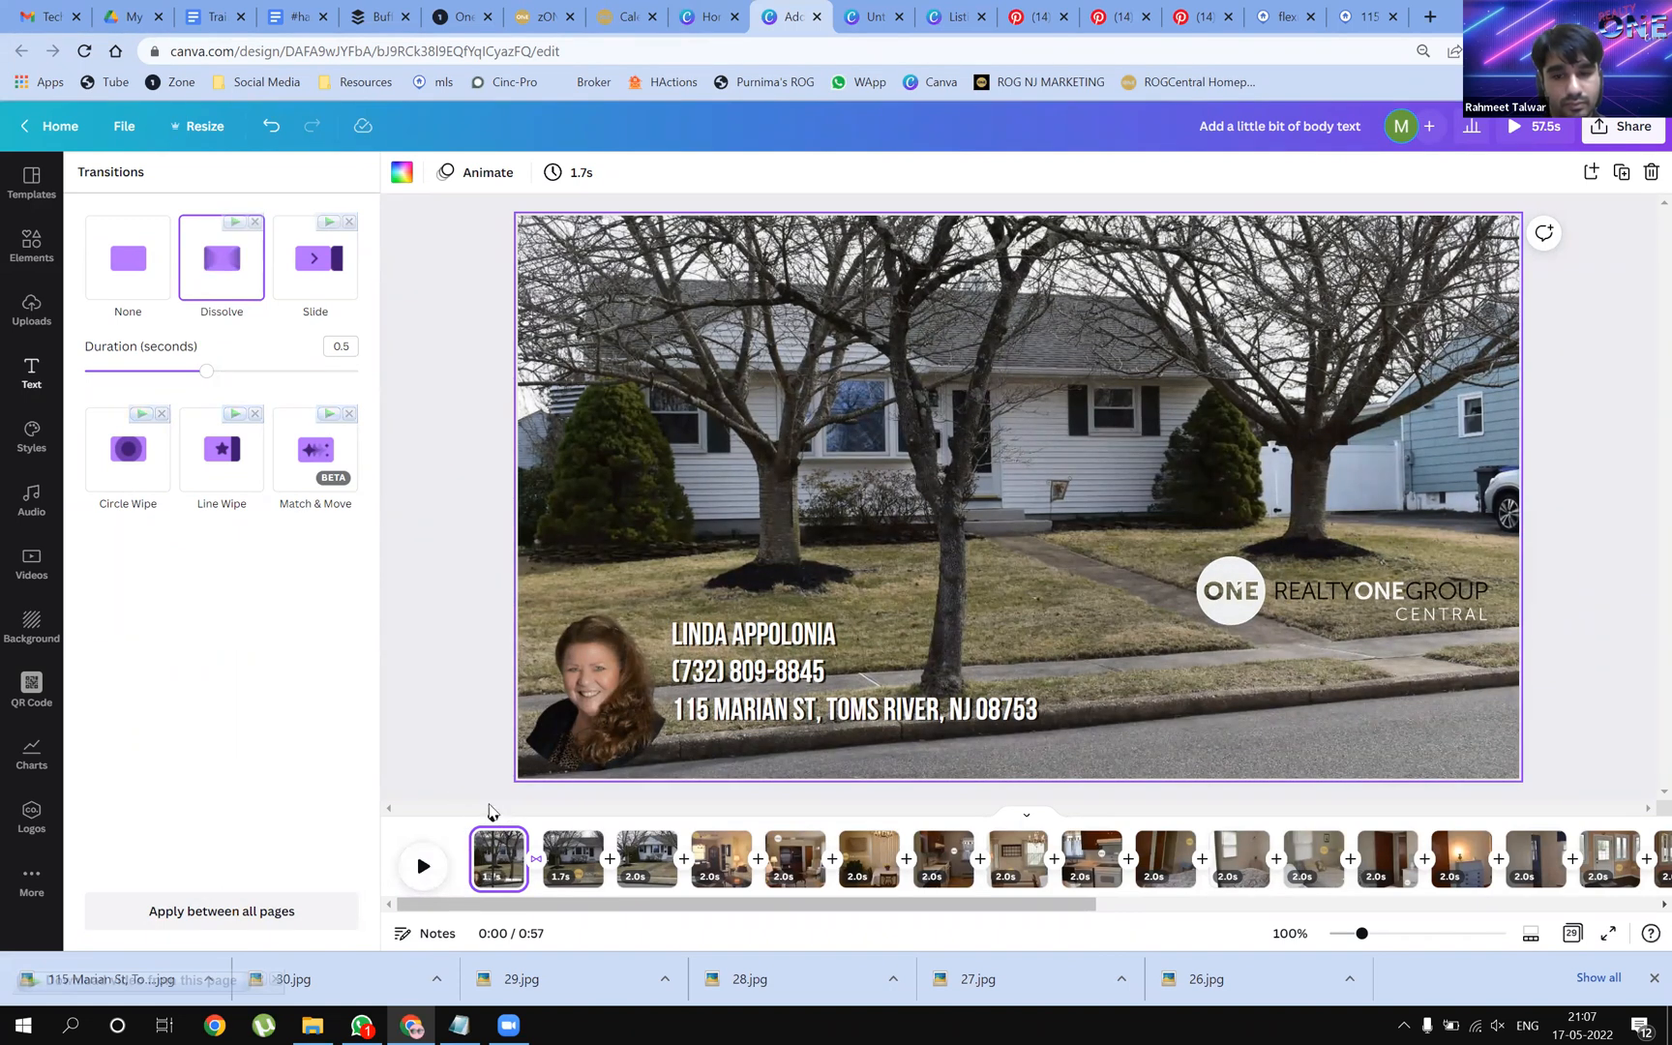
pyautogui.click(491, 811)
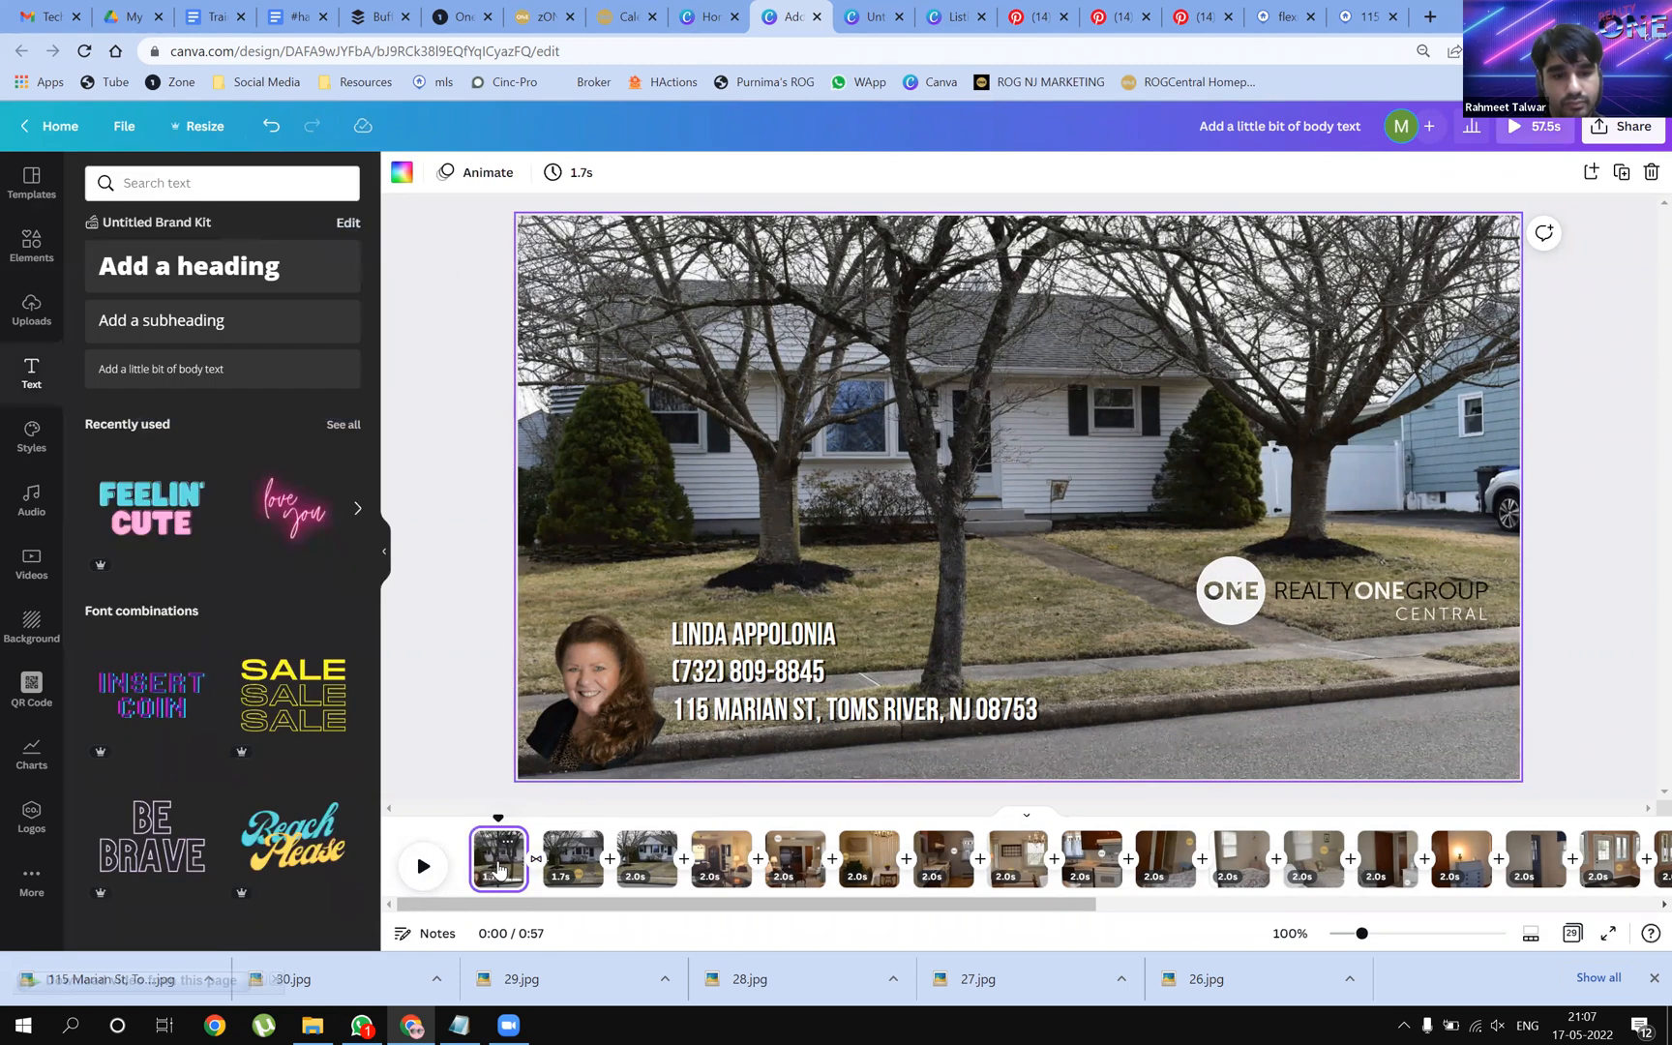
pyautogui.click(508, 842)
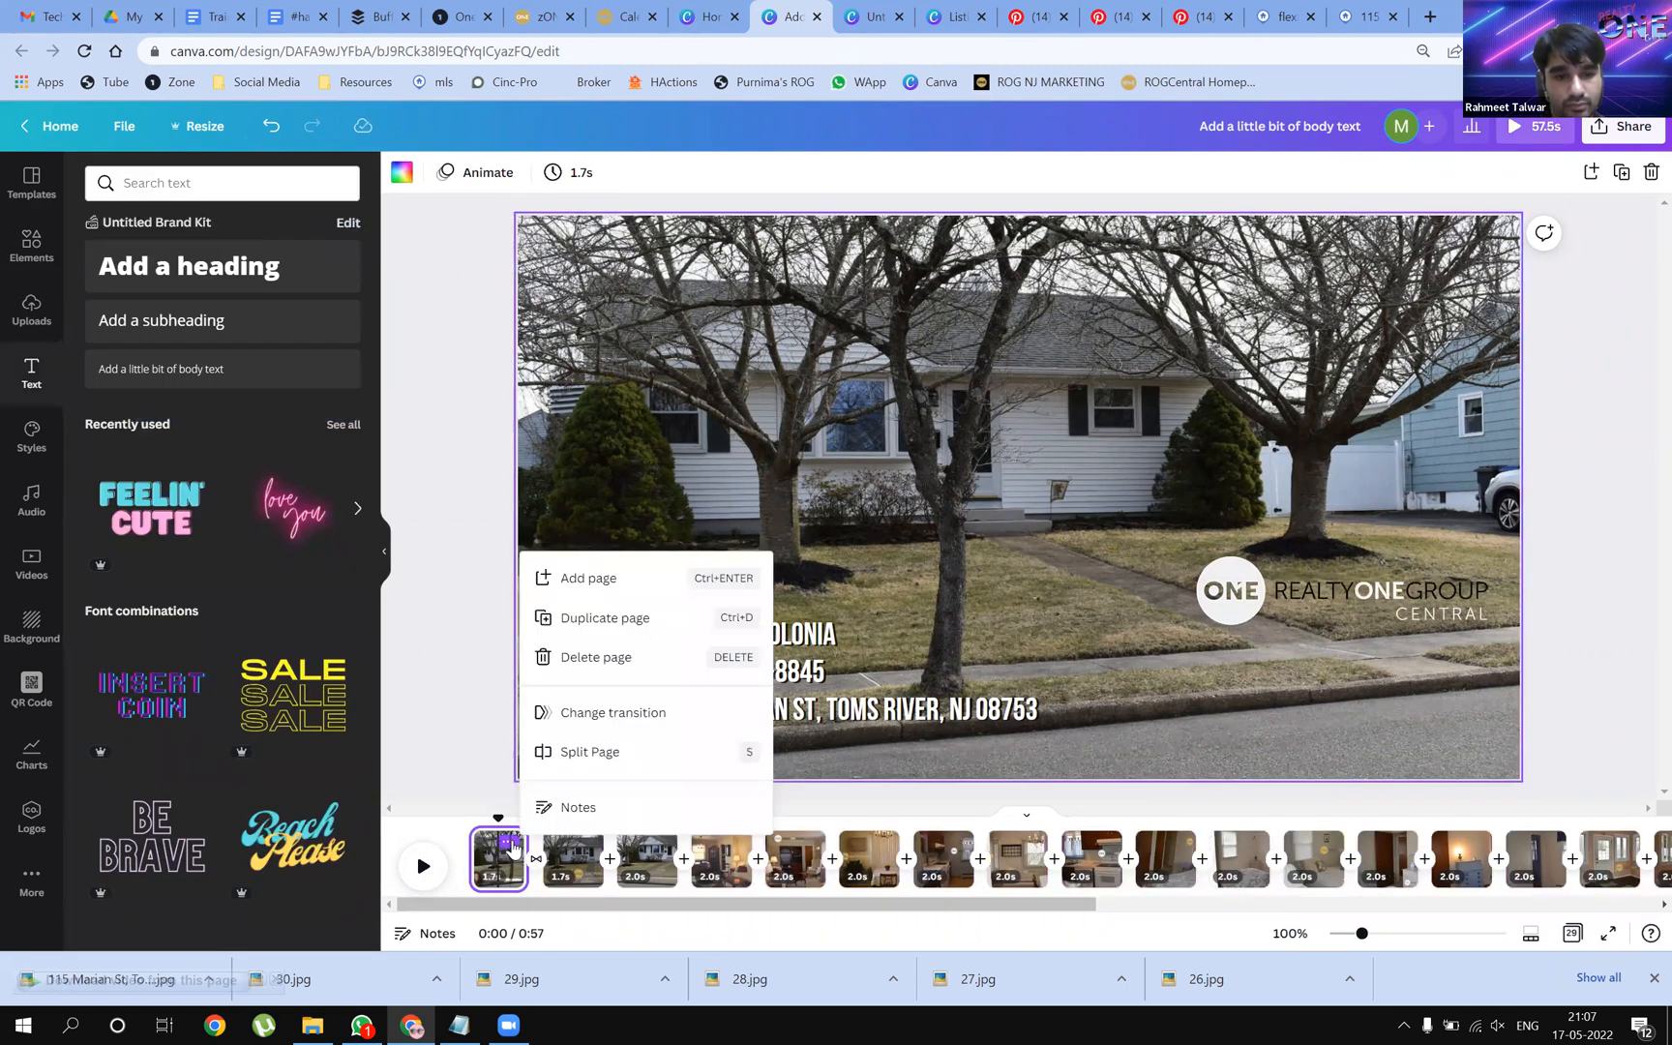
pyautogui.click(614, 713)
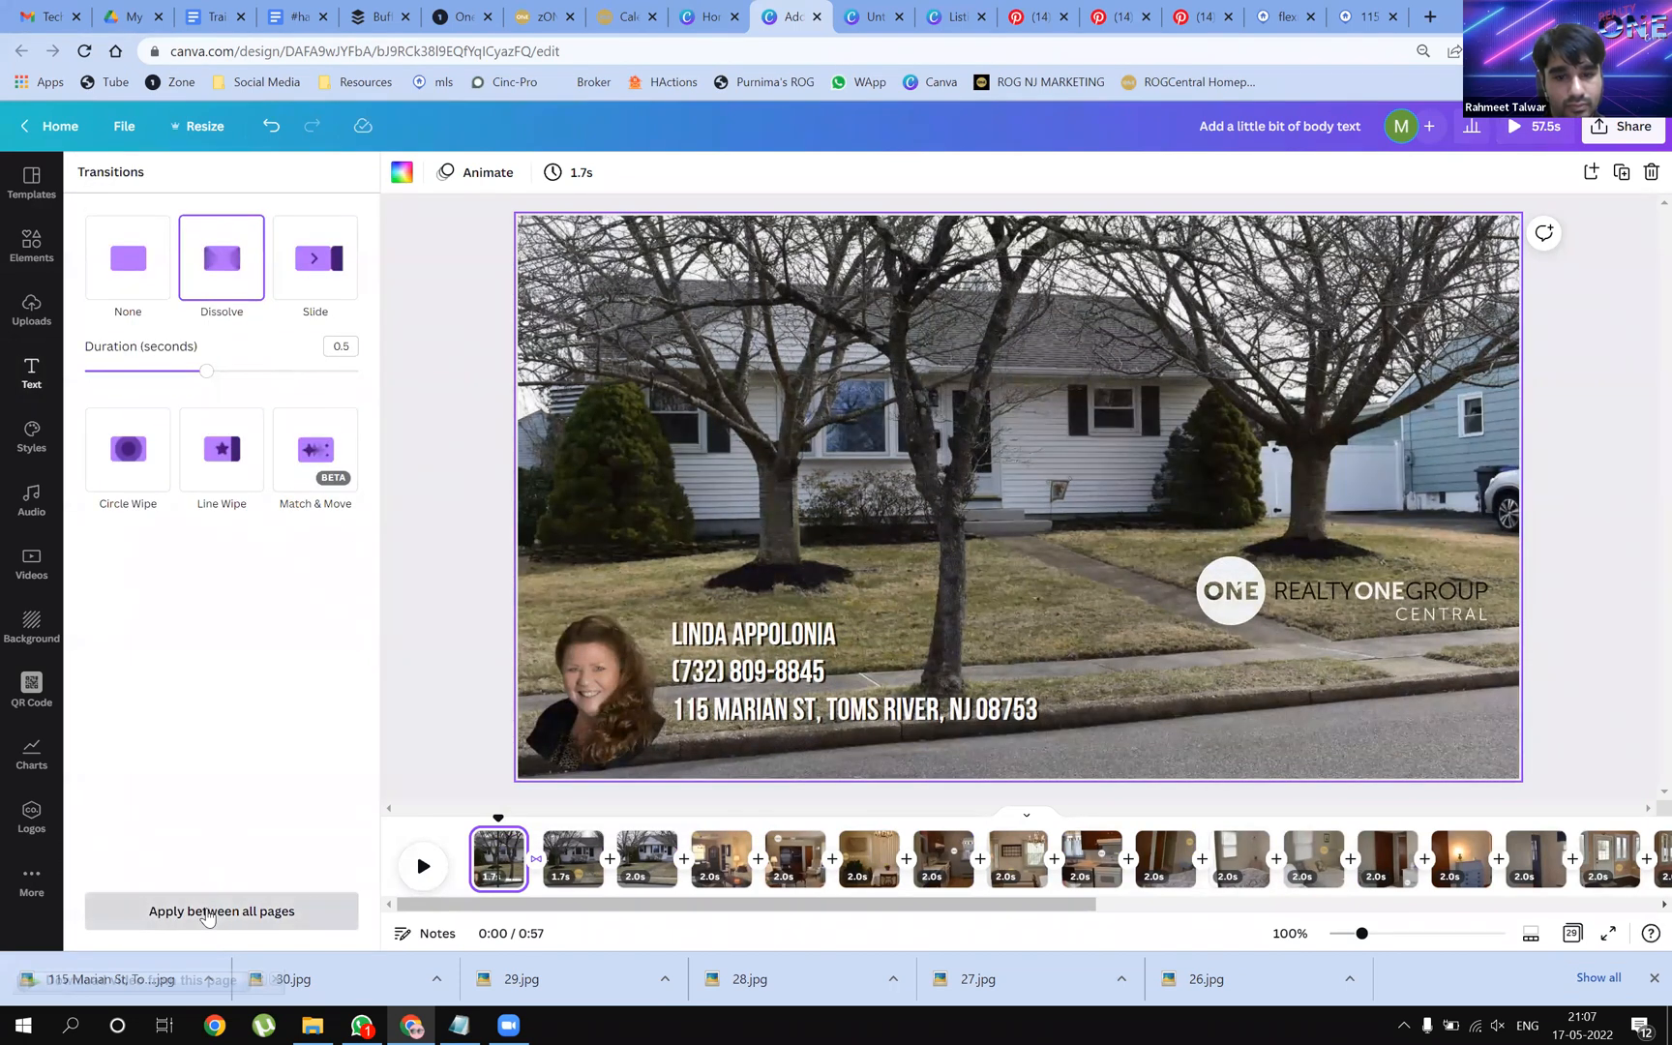
pyautogui.click(468, 734)
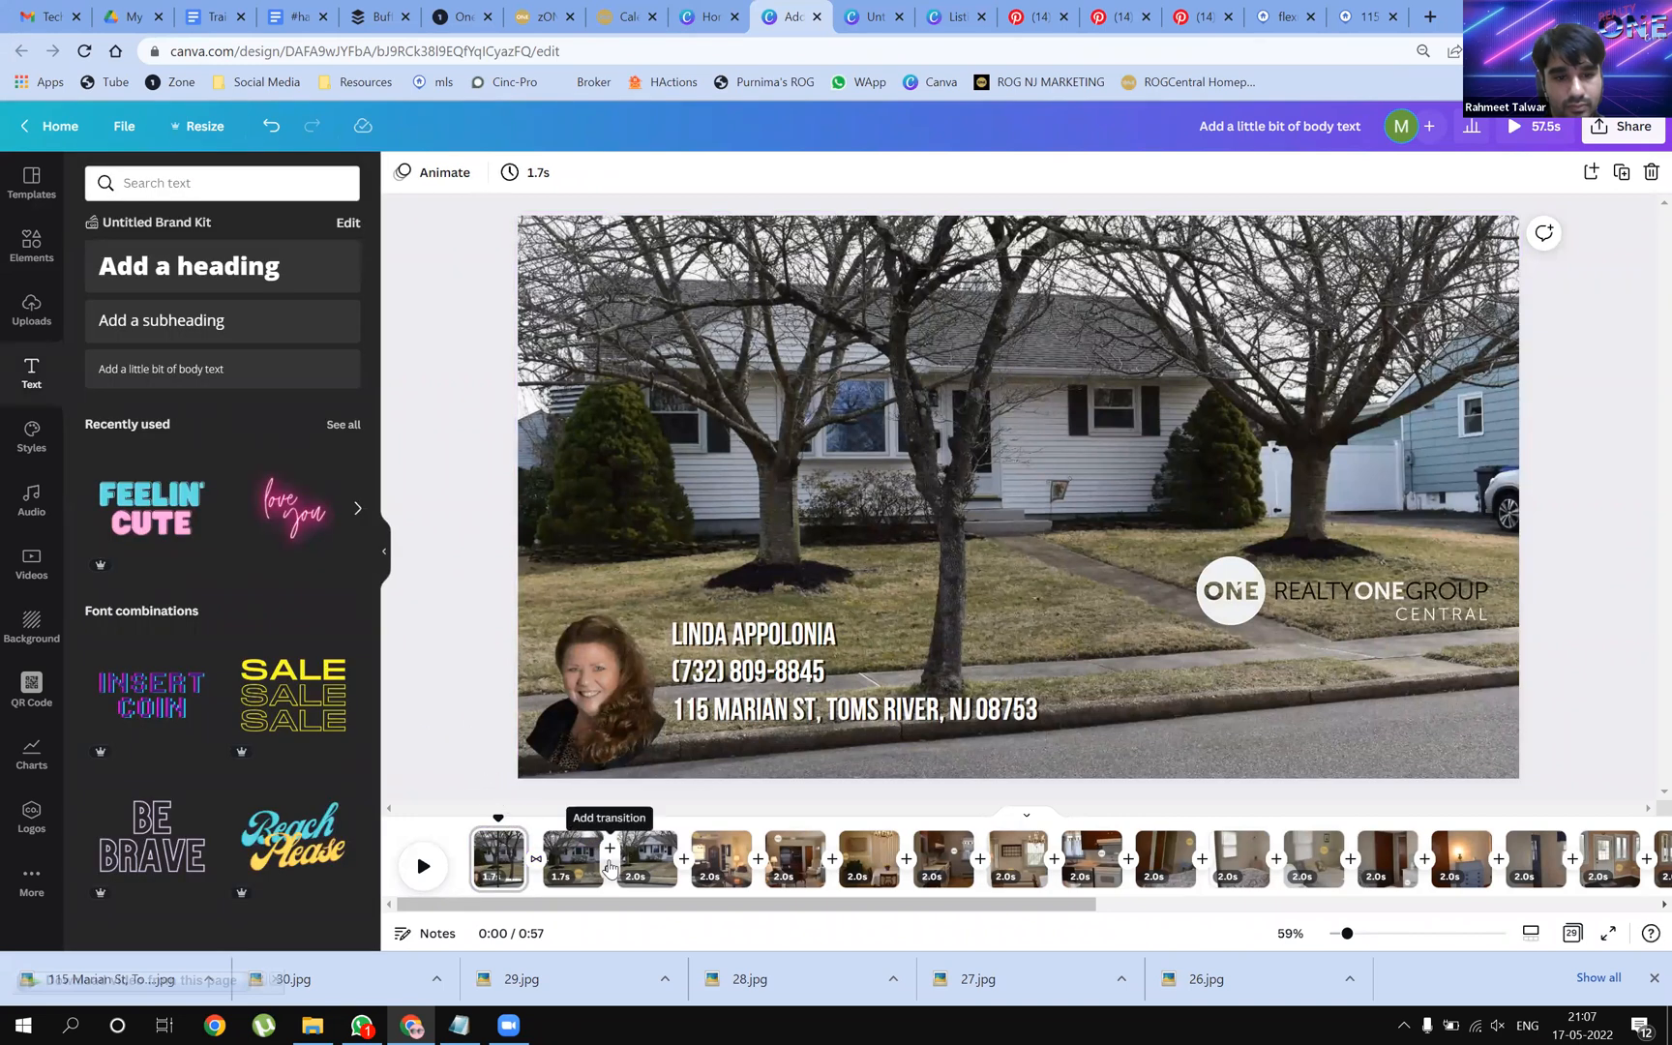
# Add Dissolve transitions between pages 2–3 and 3–4, then review the living room page
pyautogui.click(610, 879)
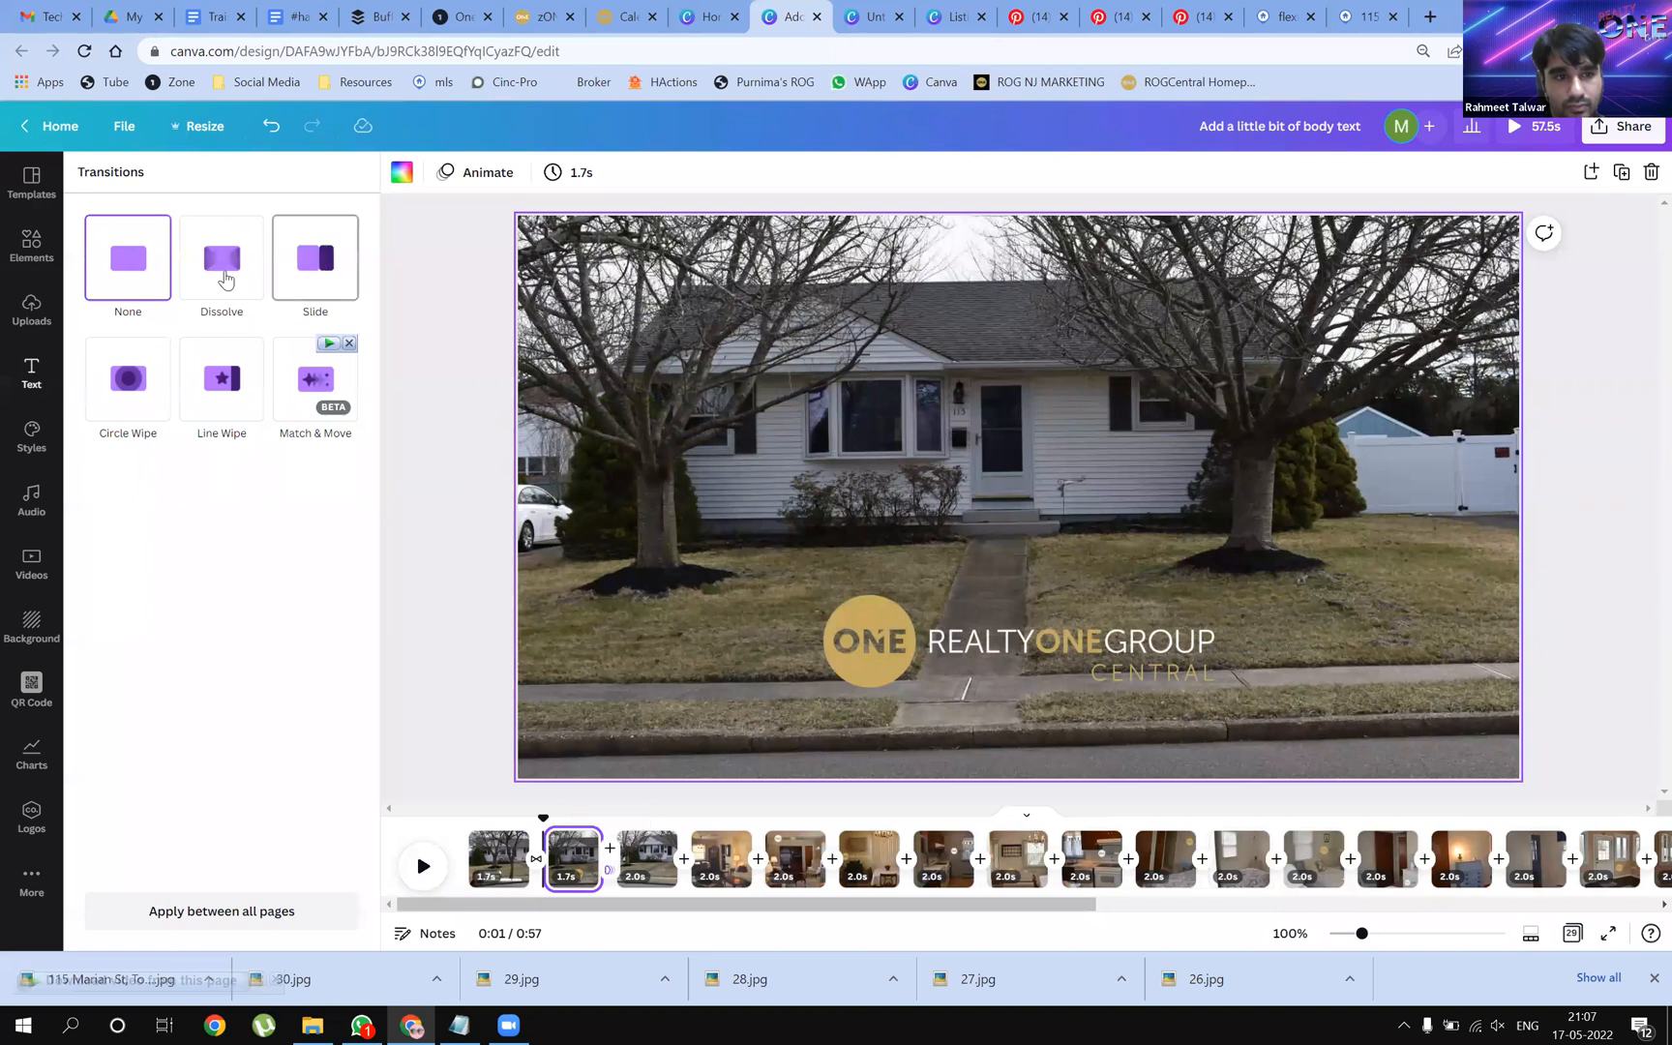
pyautogui.click(221, 257)
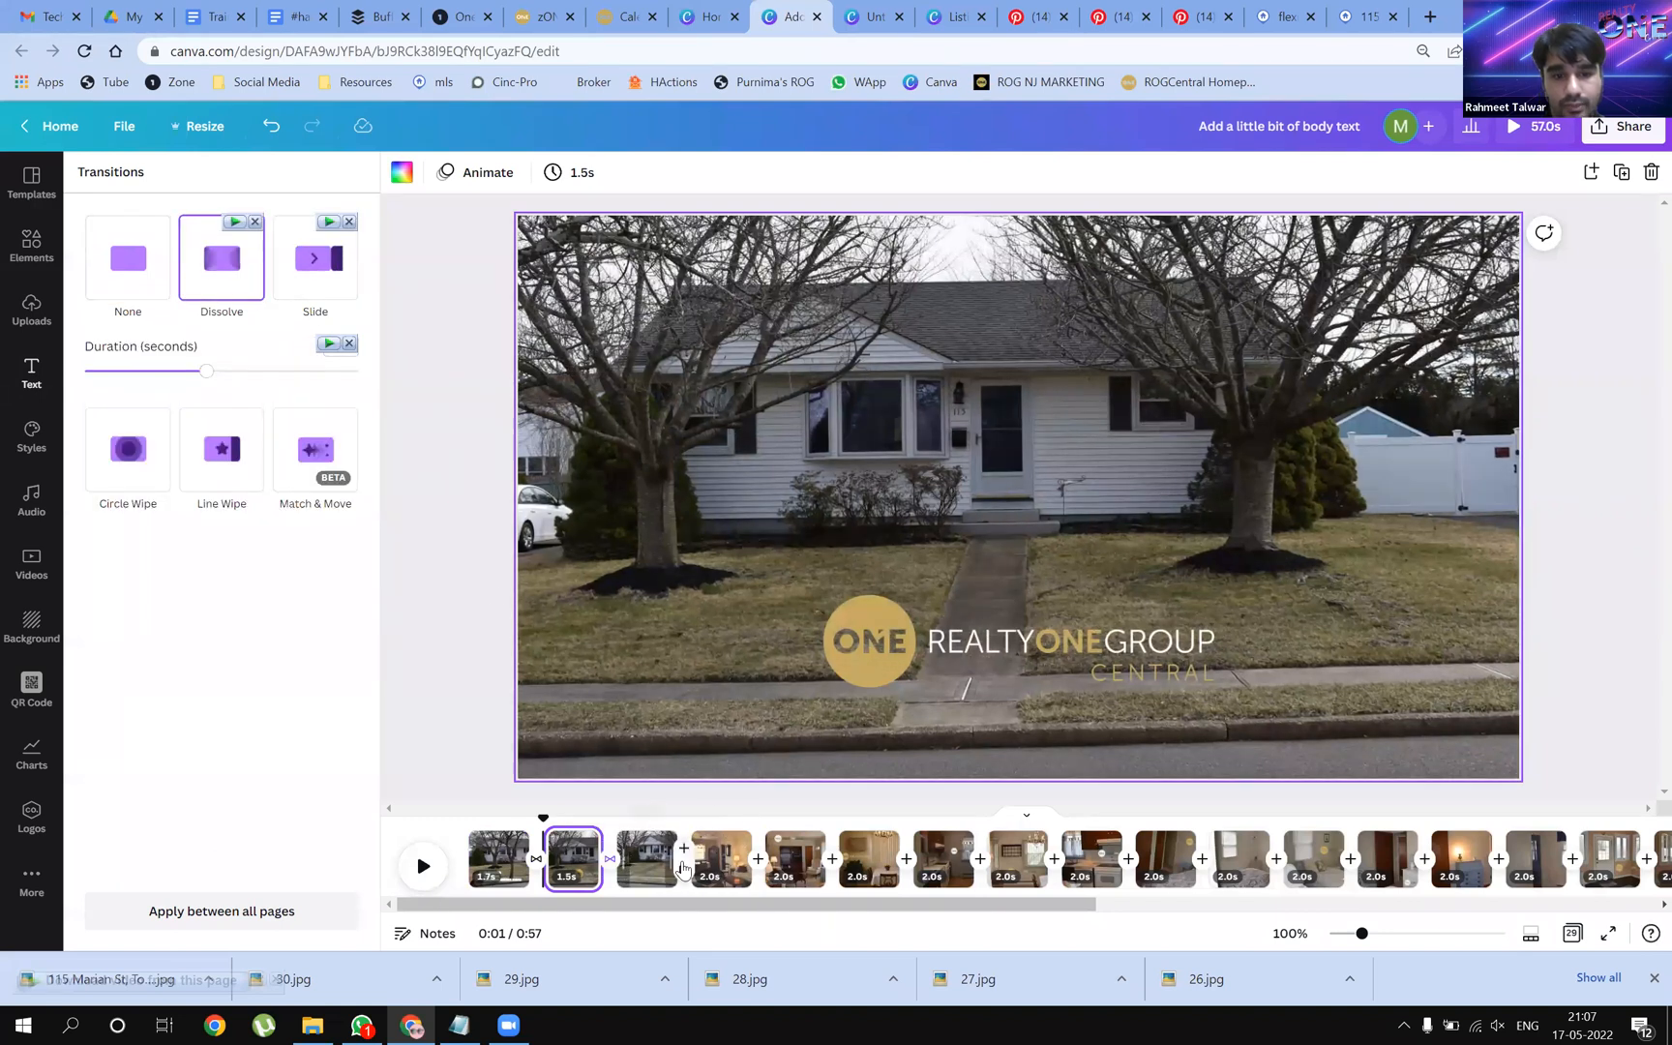
pyautogui.click(683, 859)
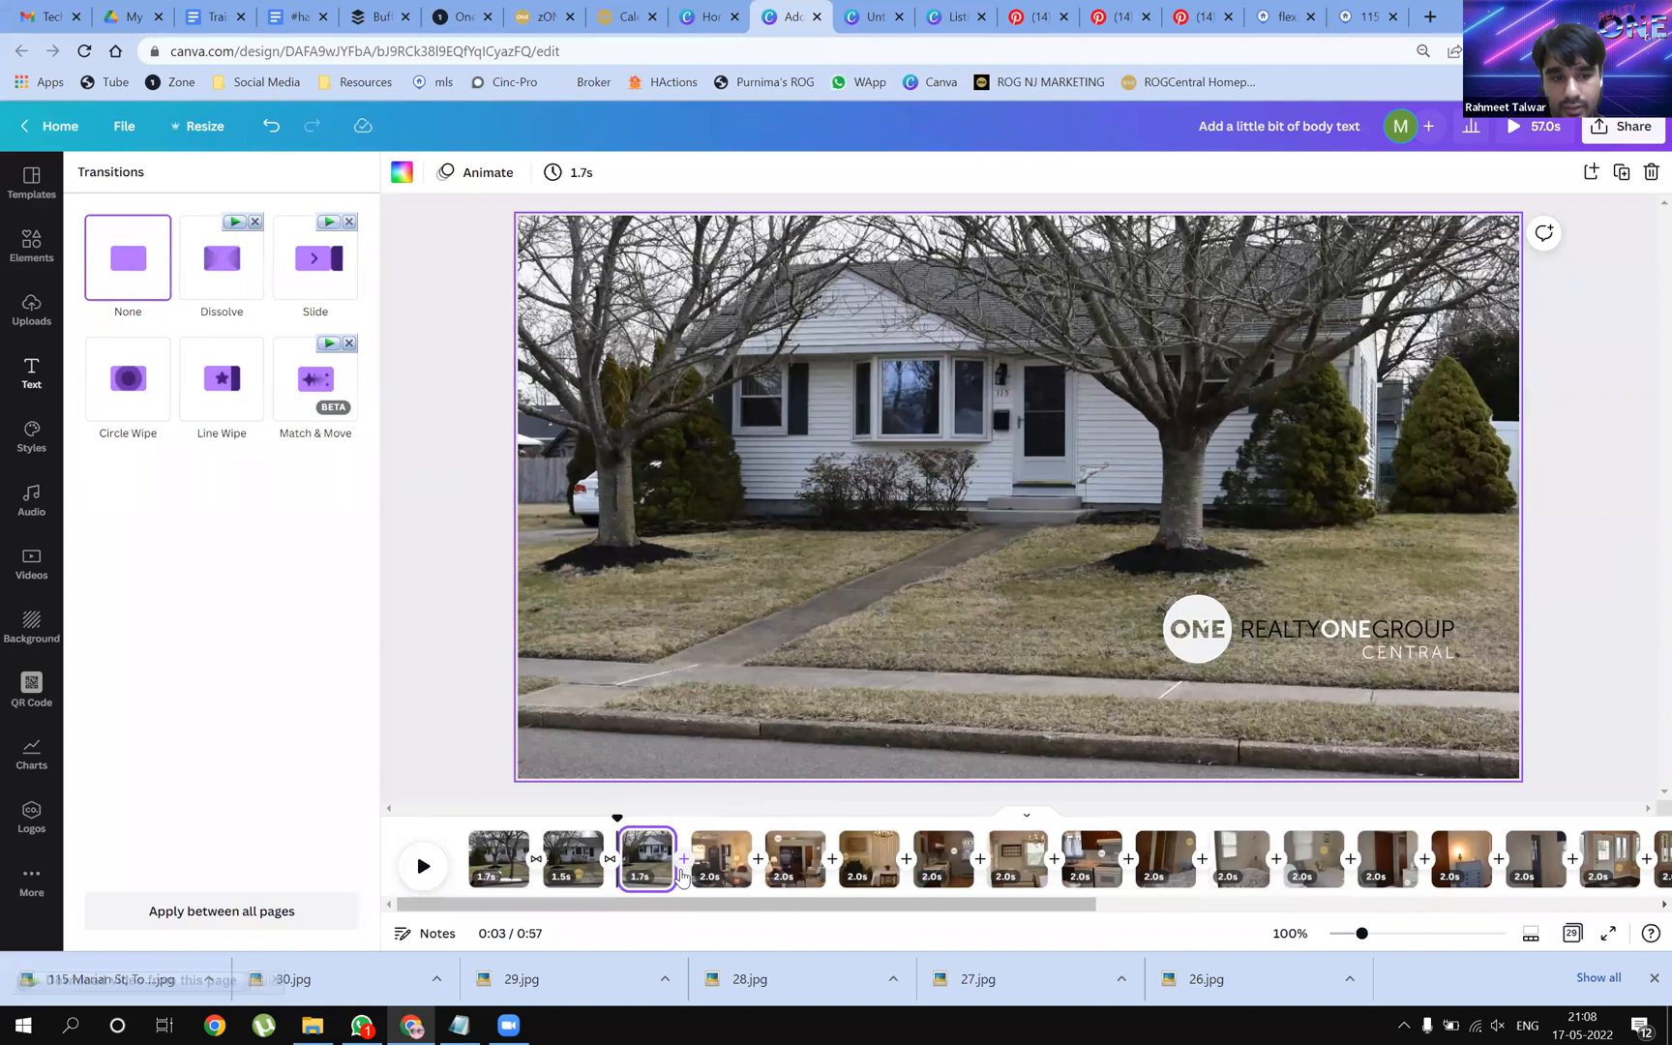
pyautogui.click(196, 265)
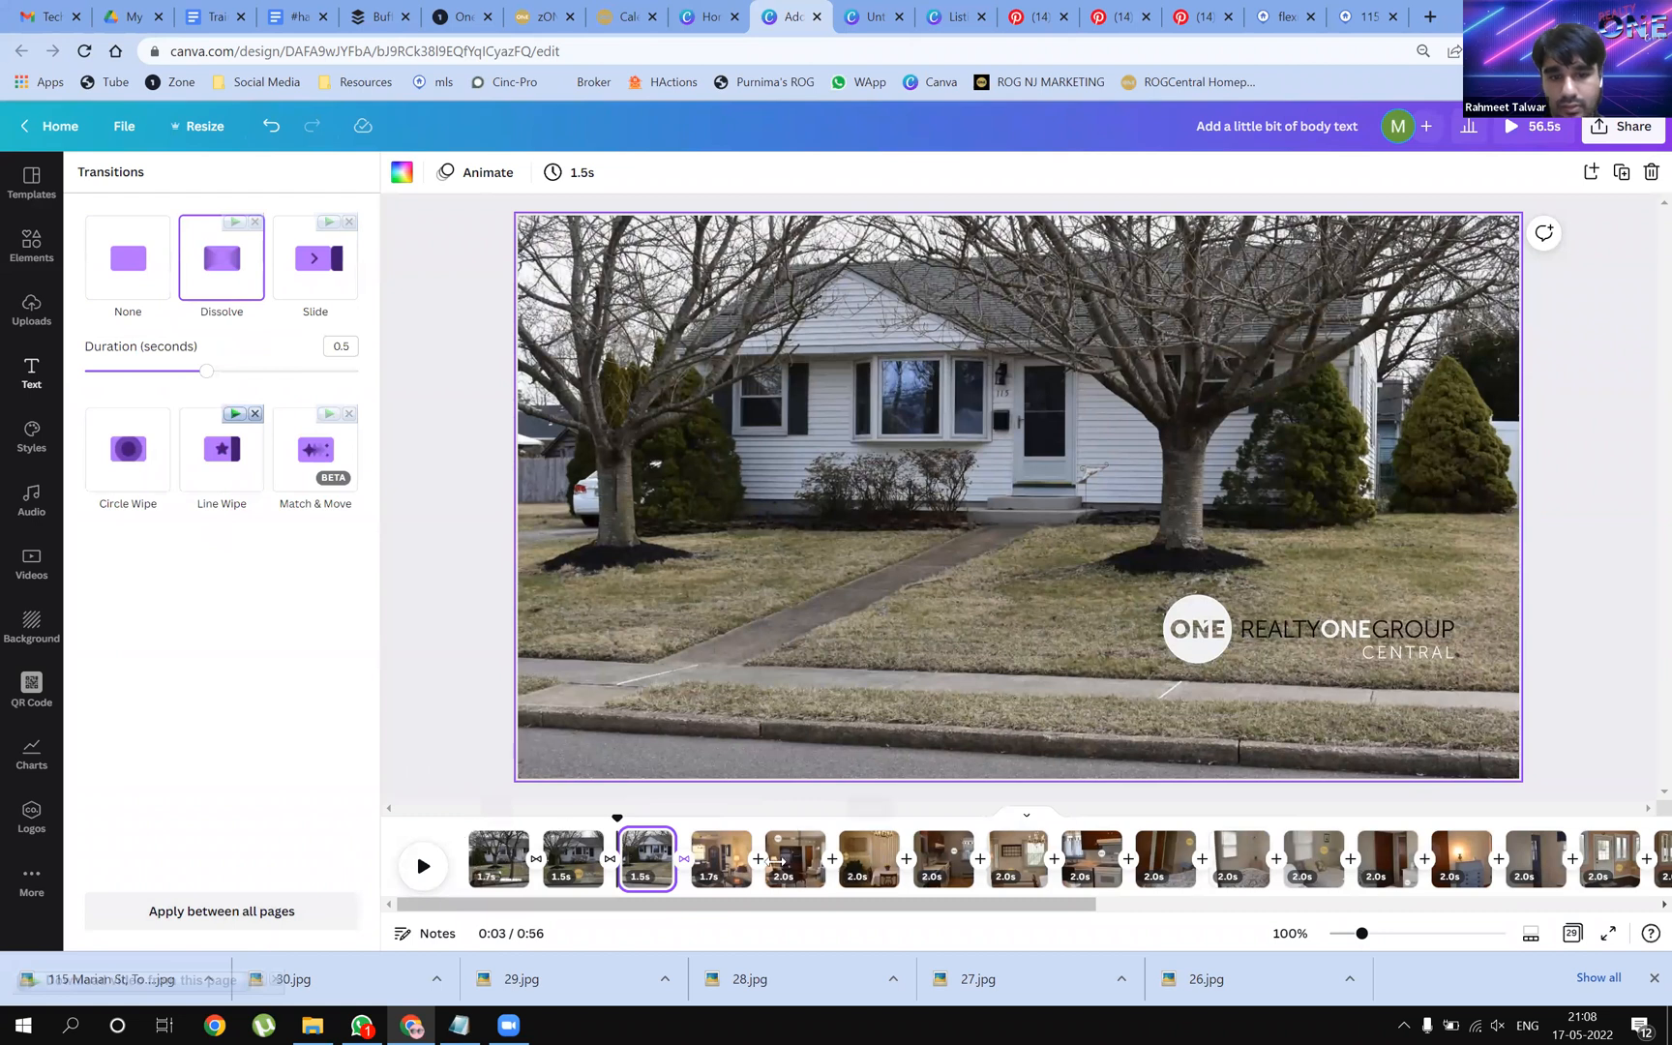
pyautogui.click(736, 859)
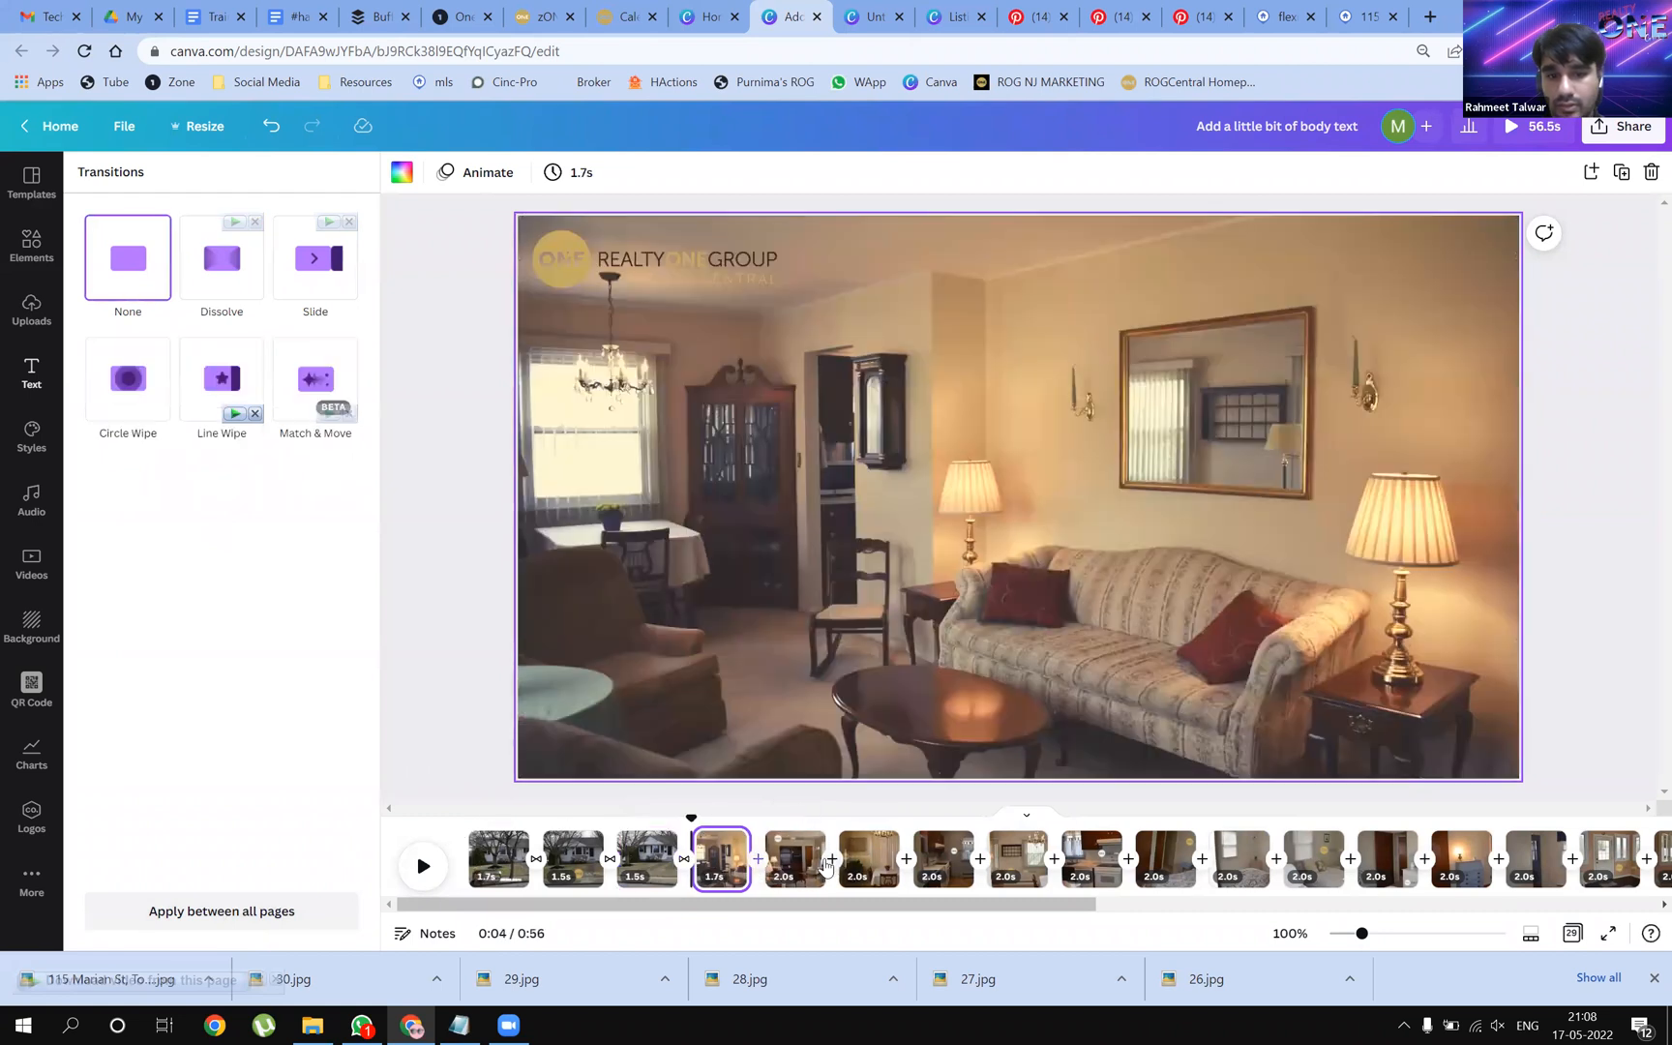
pyautogui.click(772, 871)
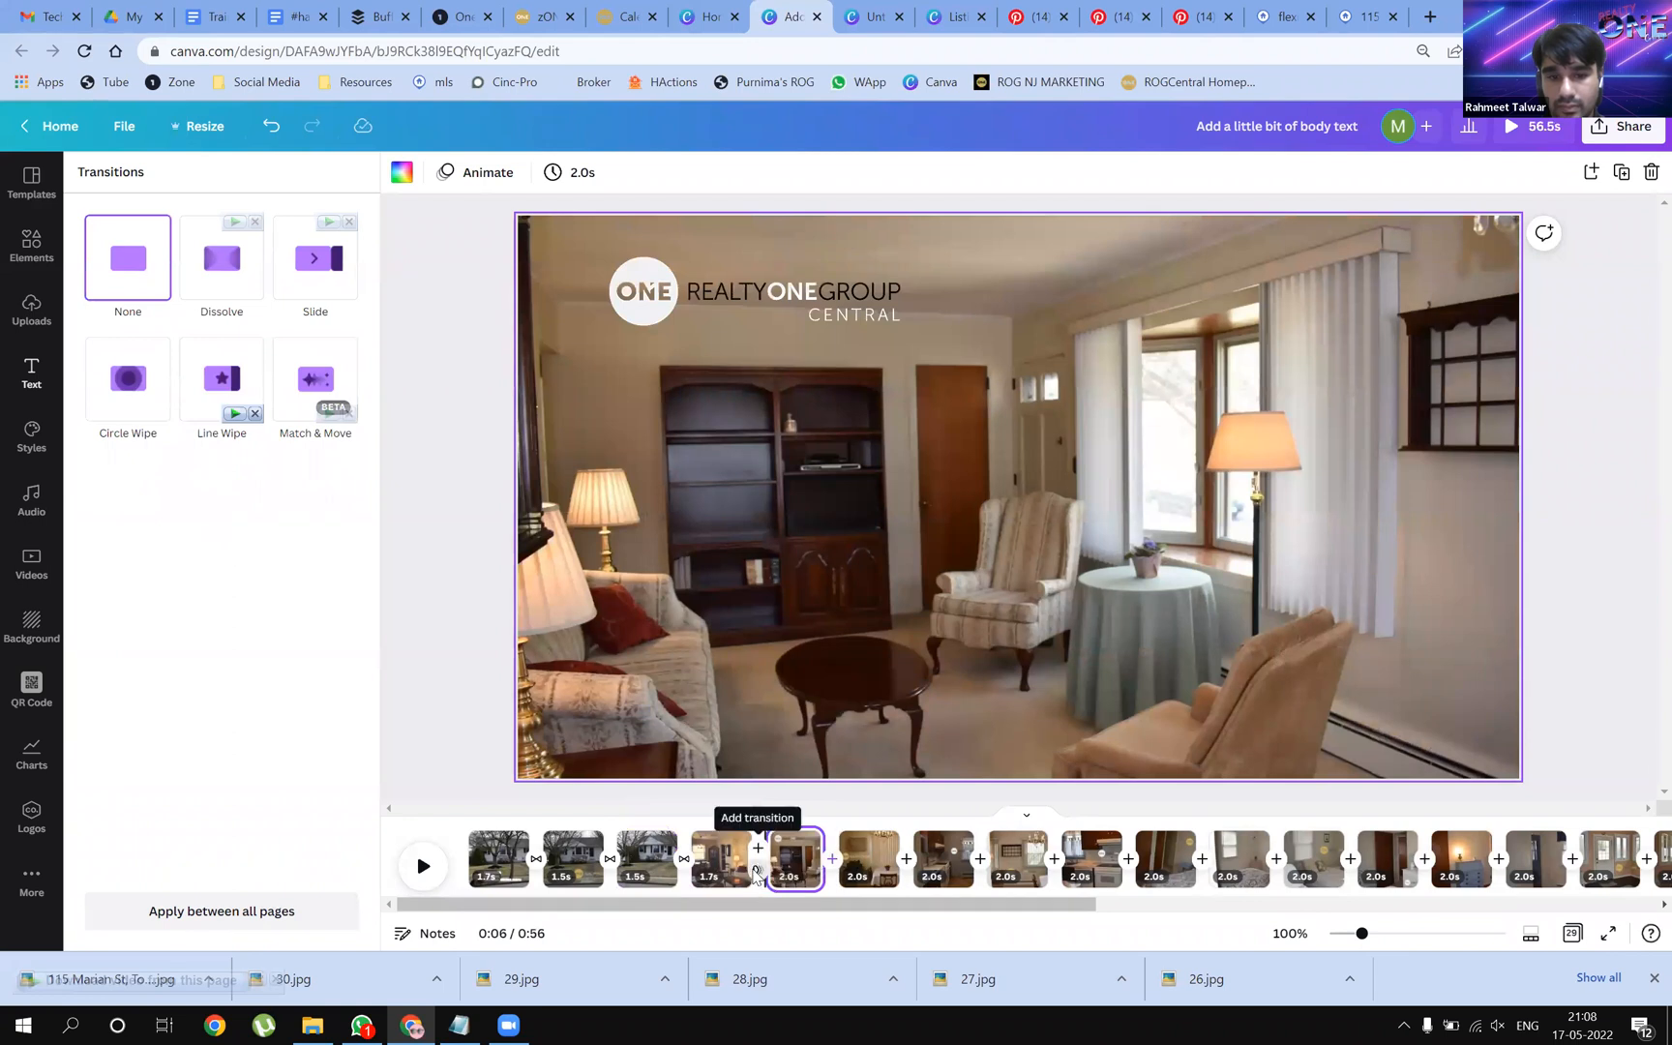
pyautogui.click(747, 876)
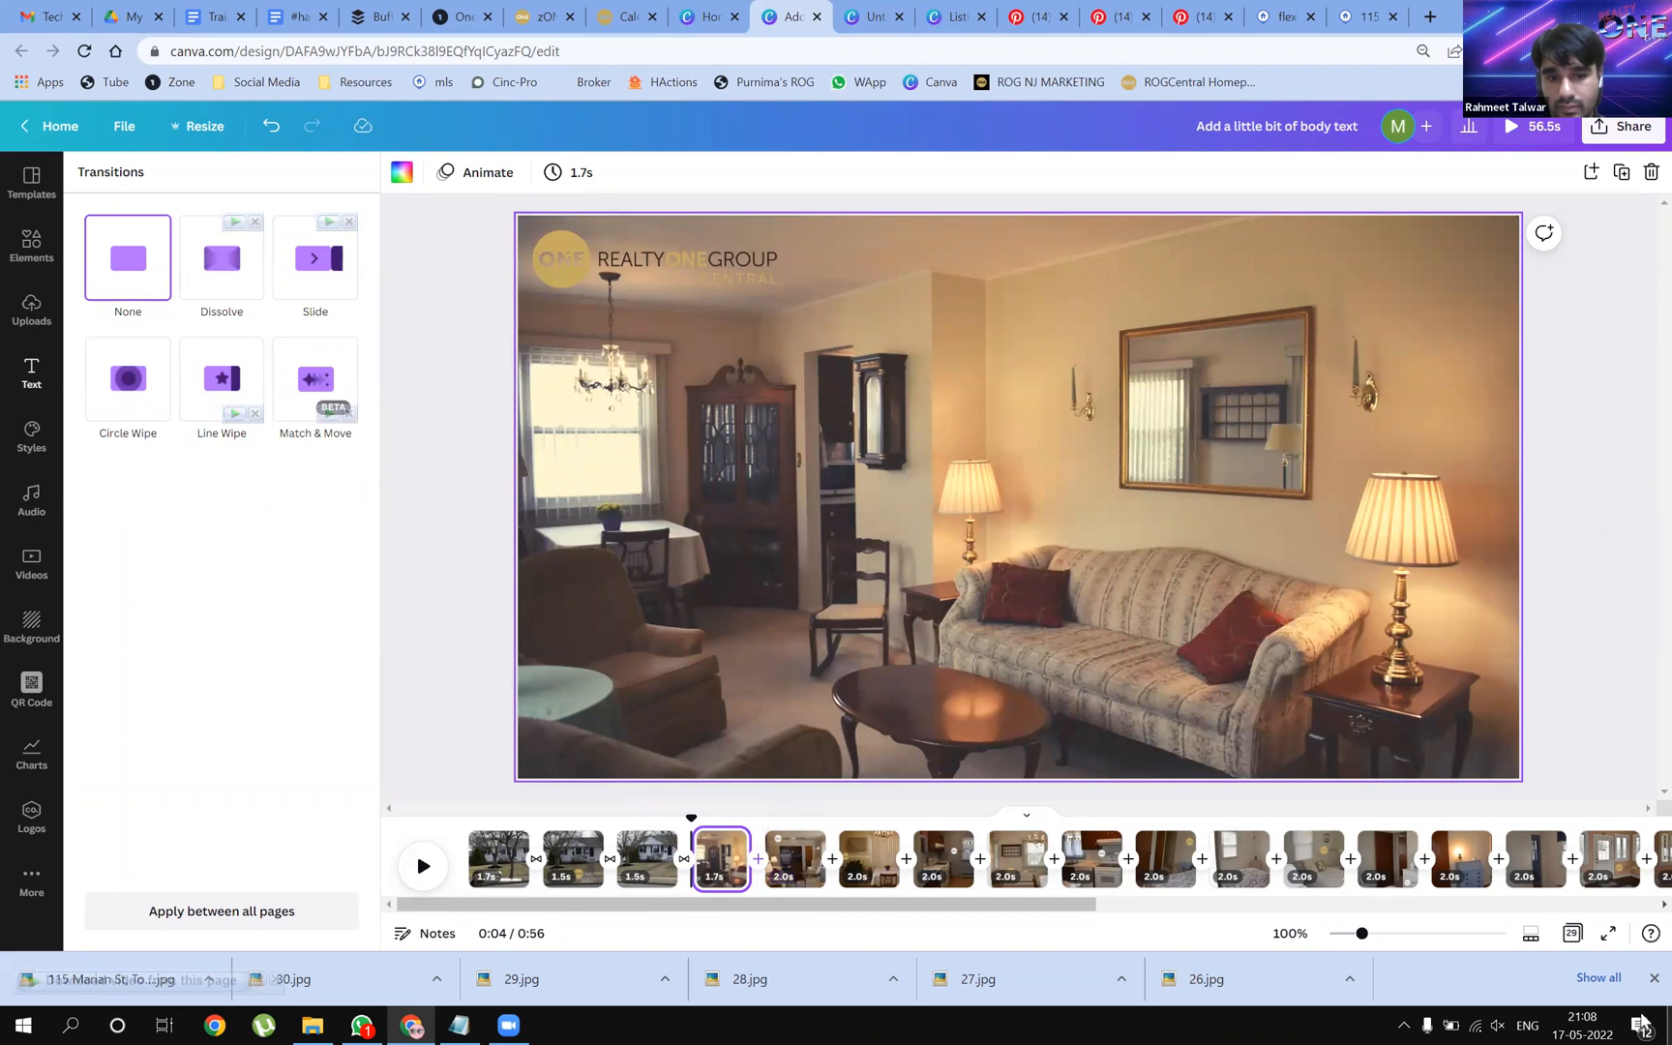
# Undo the dissolve transitions and select page 1's headshot, contact text and logo for animation
pyautogui.hotkey('ctrl', 'z')
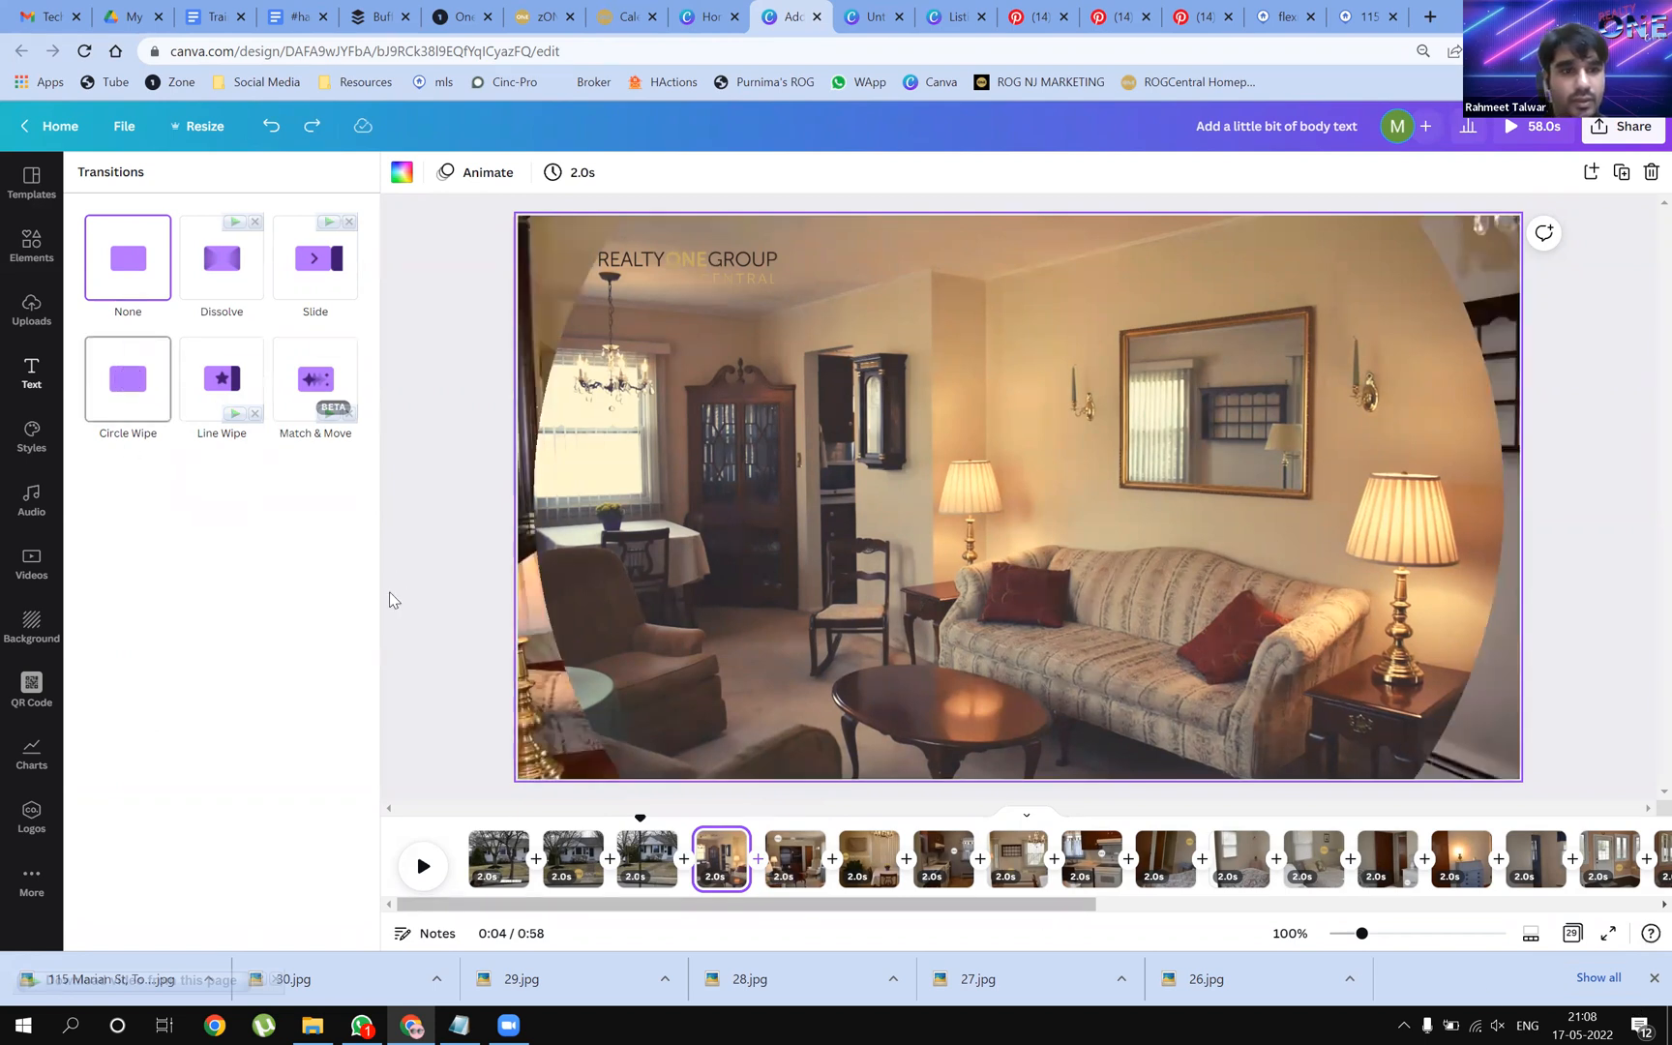
pyautogui.click(465, 172)
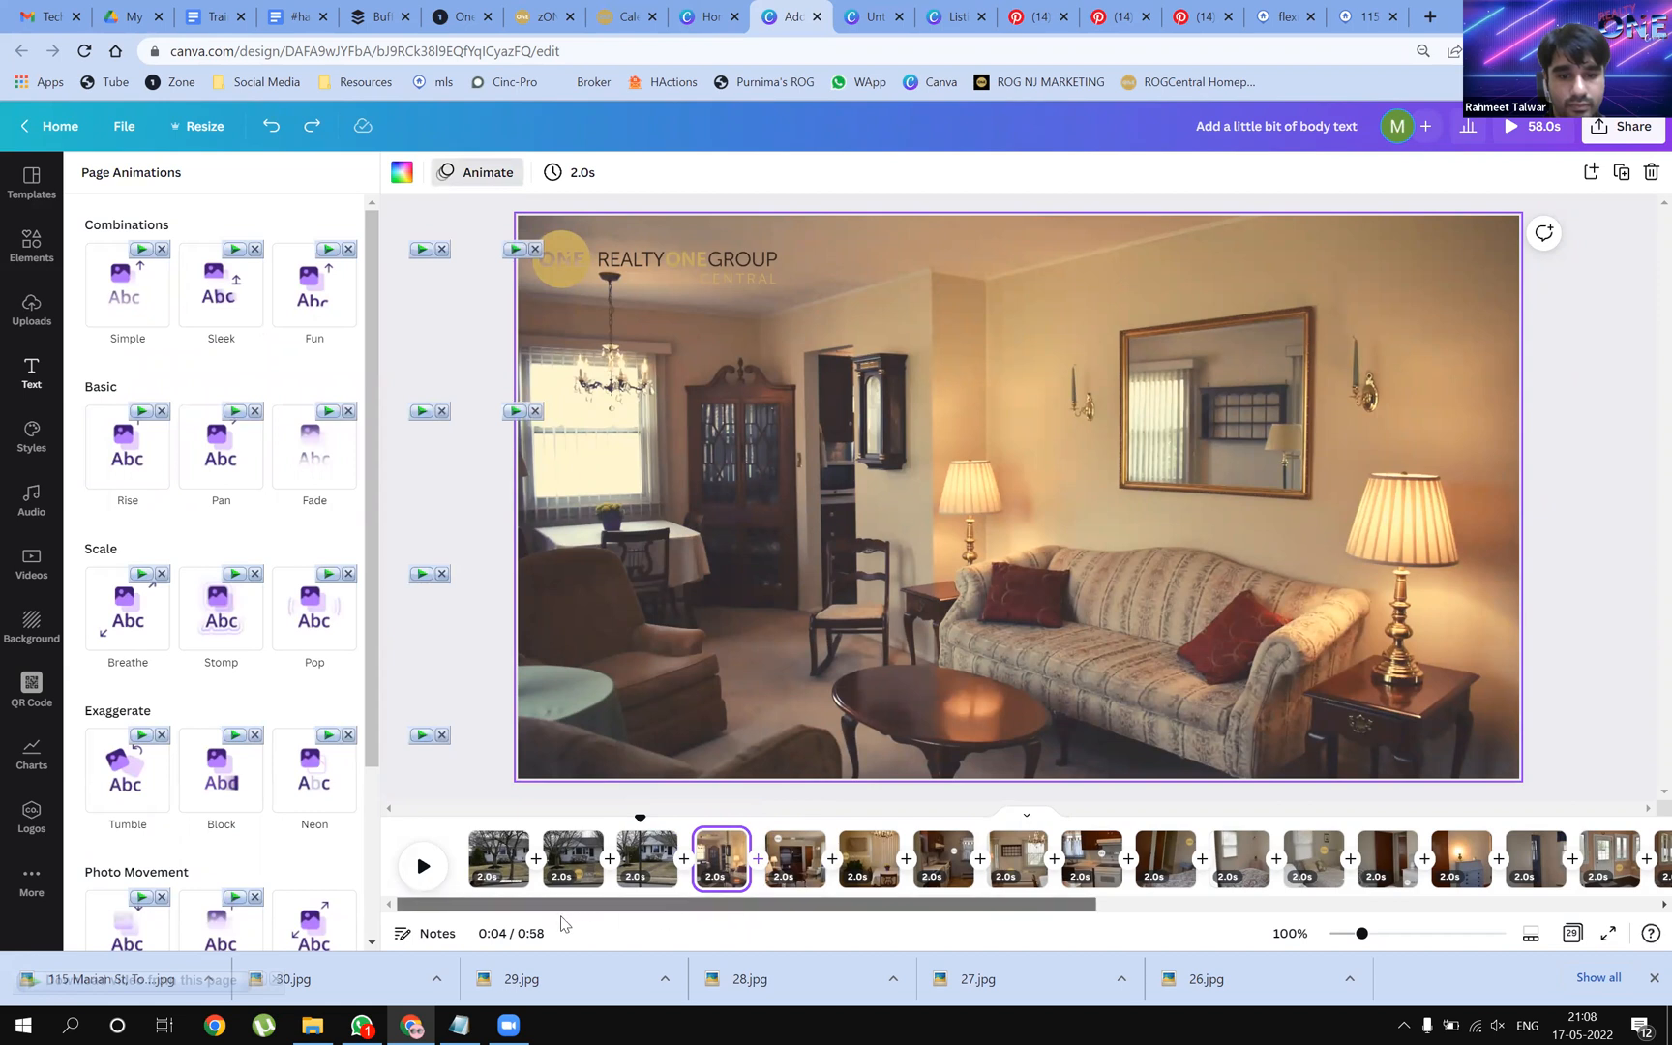
pyautogui.click(499, 857)
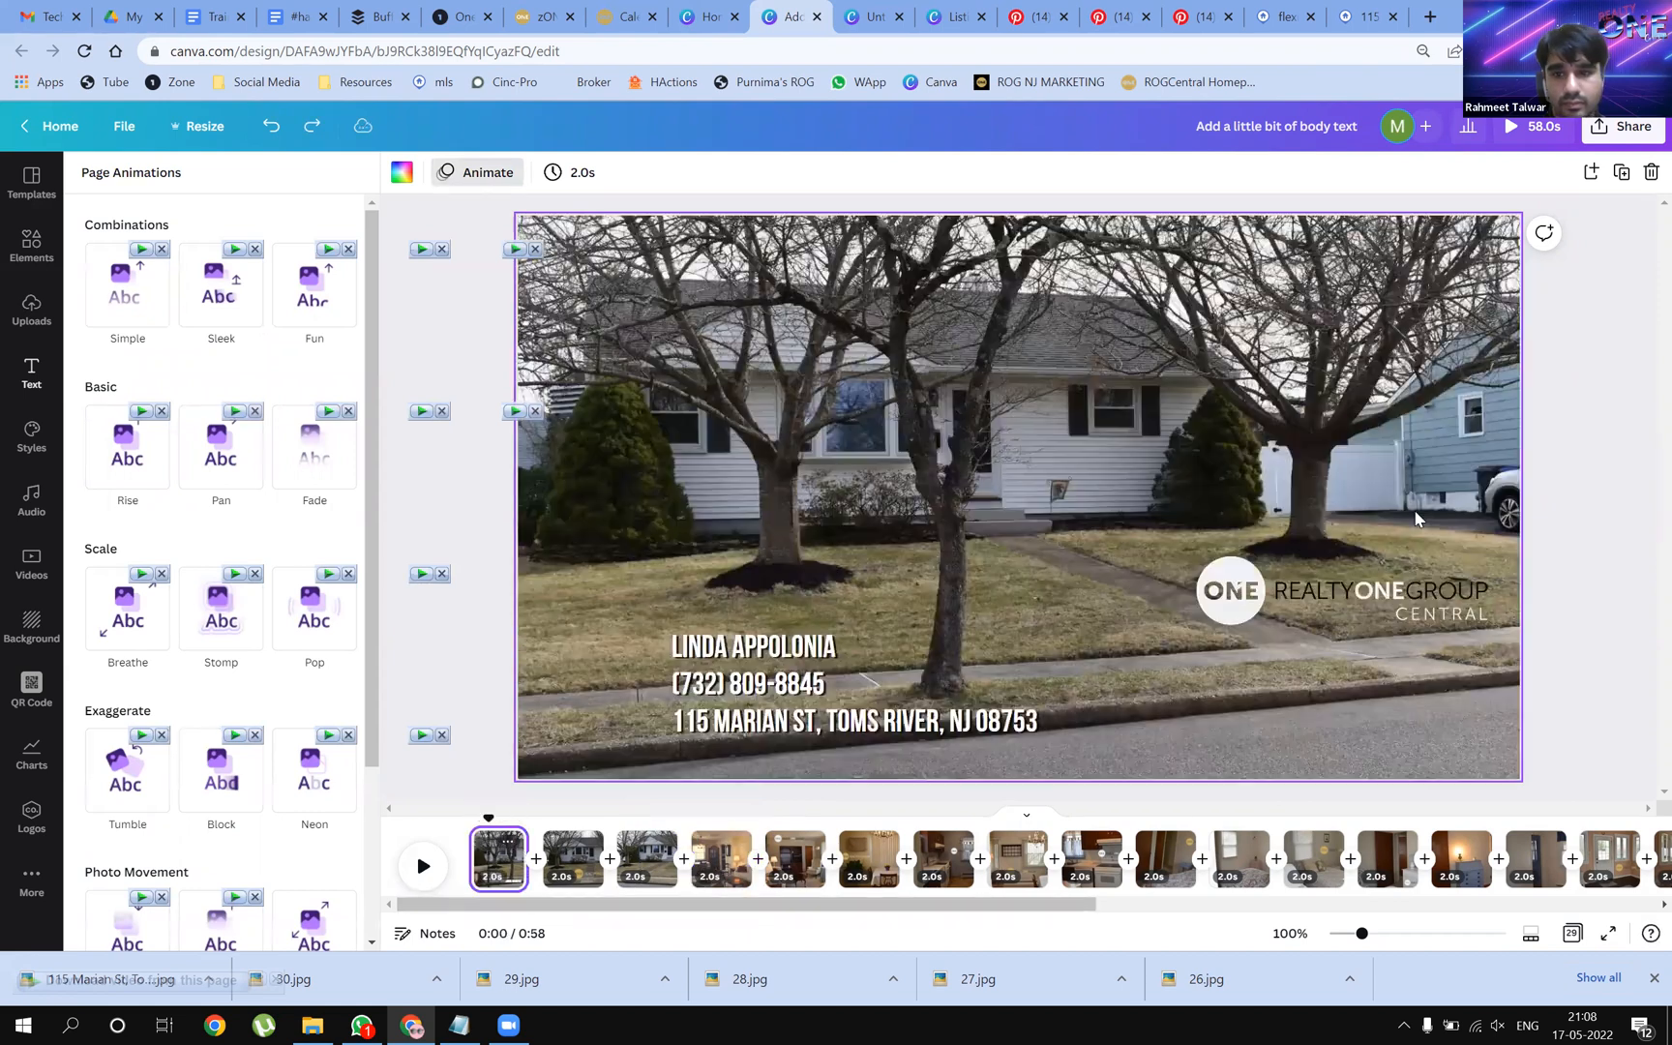
pyautogui.moveTo(1548, 766); pyautogui.dragTo(610, 501)
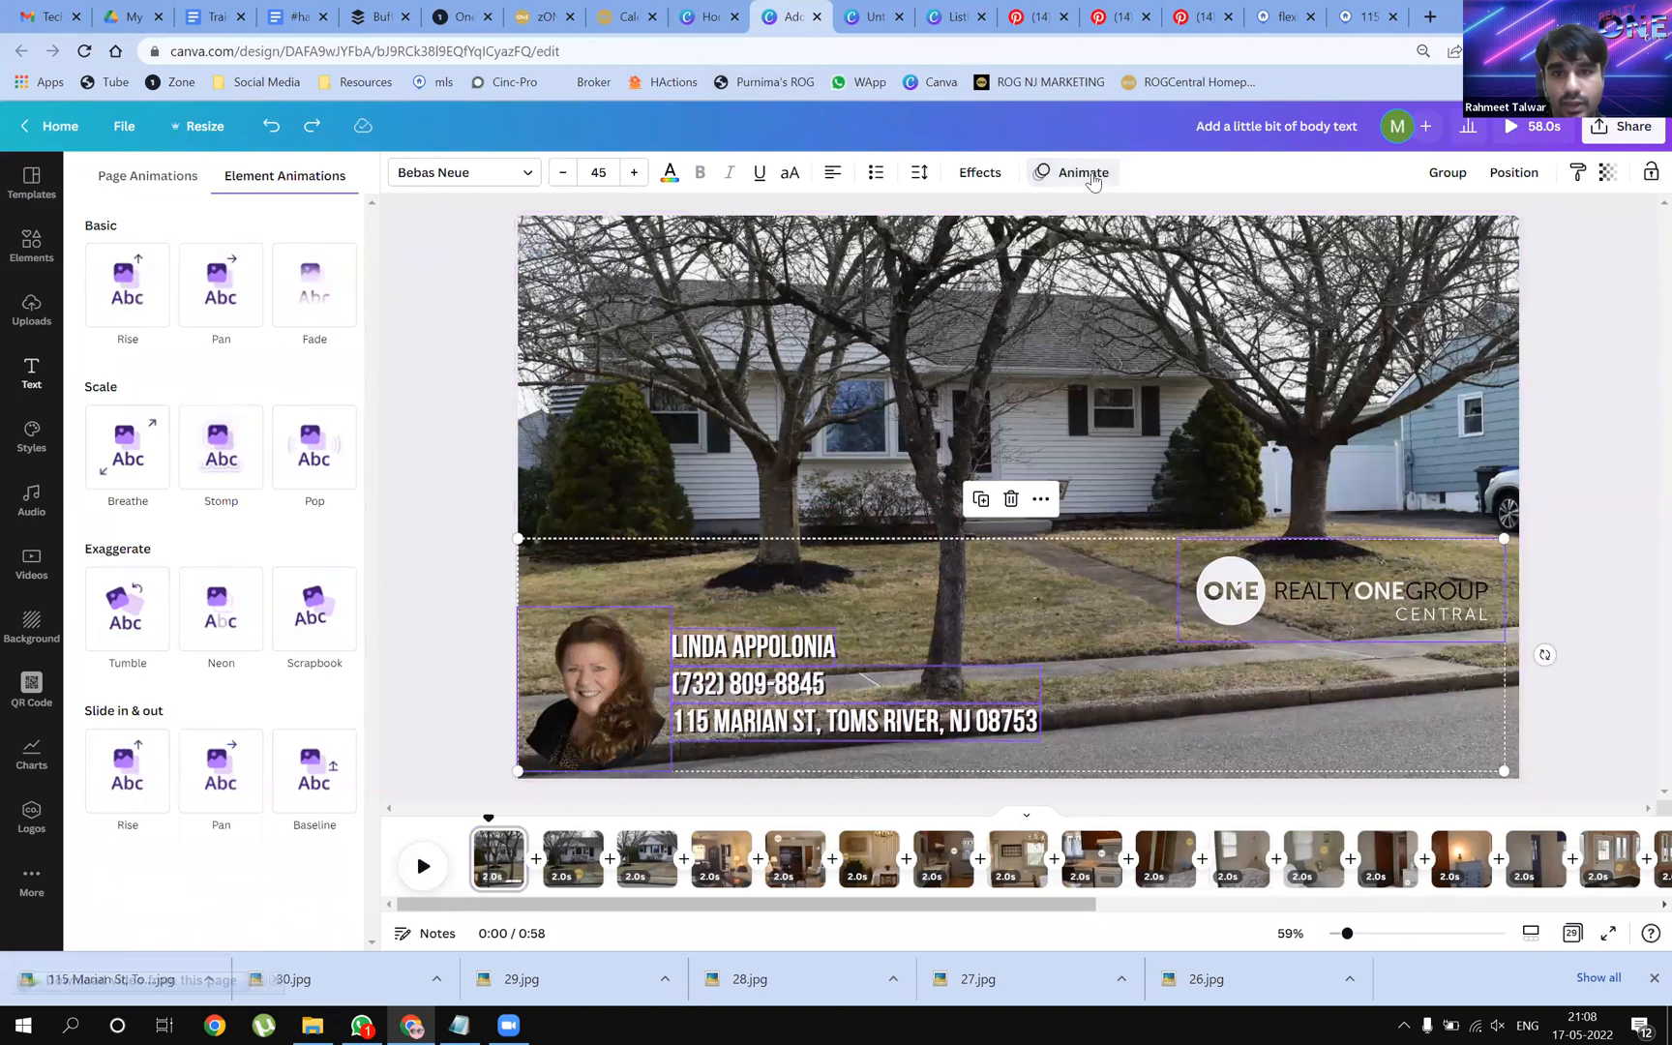
pyautogui.click(424, 408)
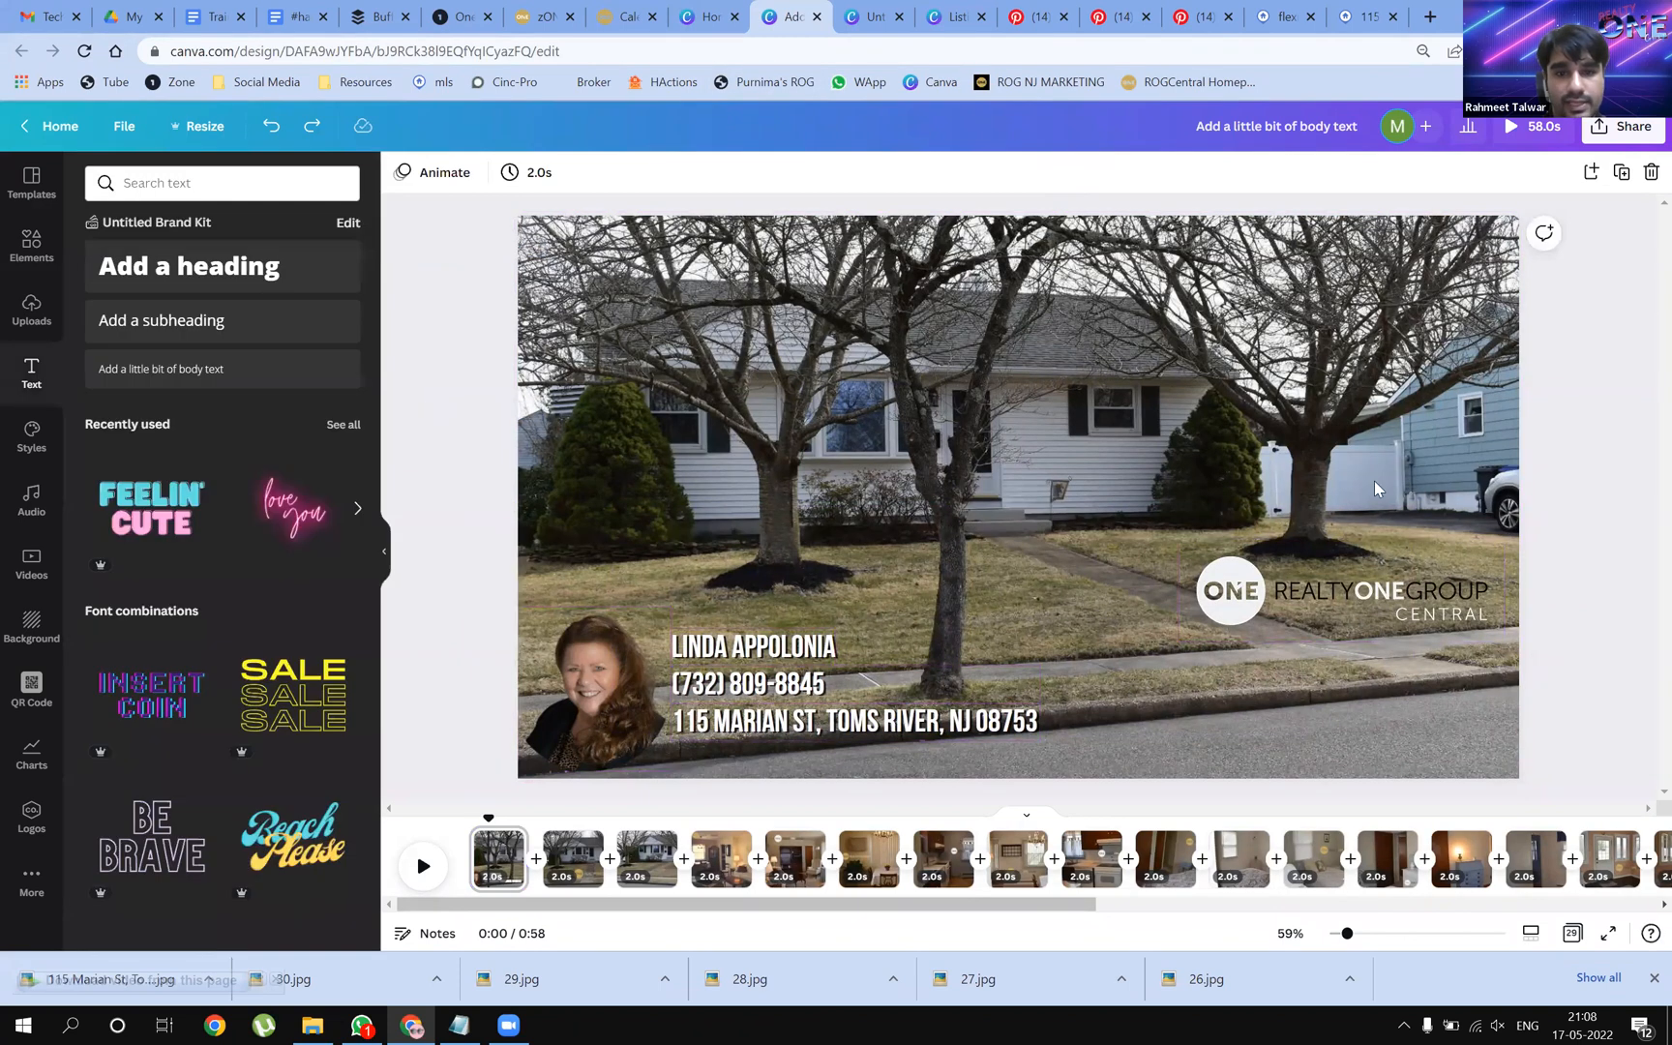
pyautogui.moveTo(1427, 461); pyautogui.dragTo(580, 772)
pyautogui.click(1082, 175)
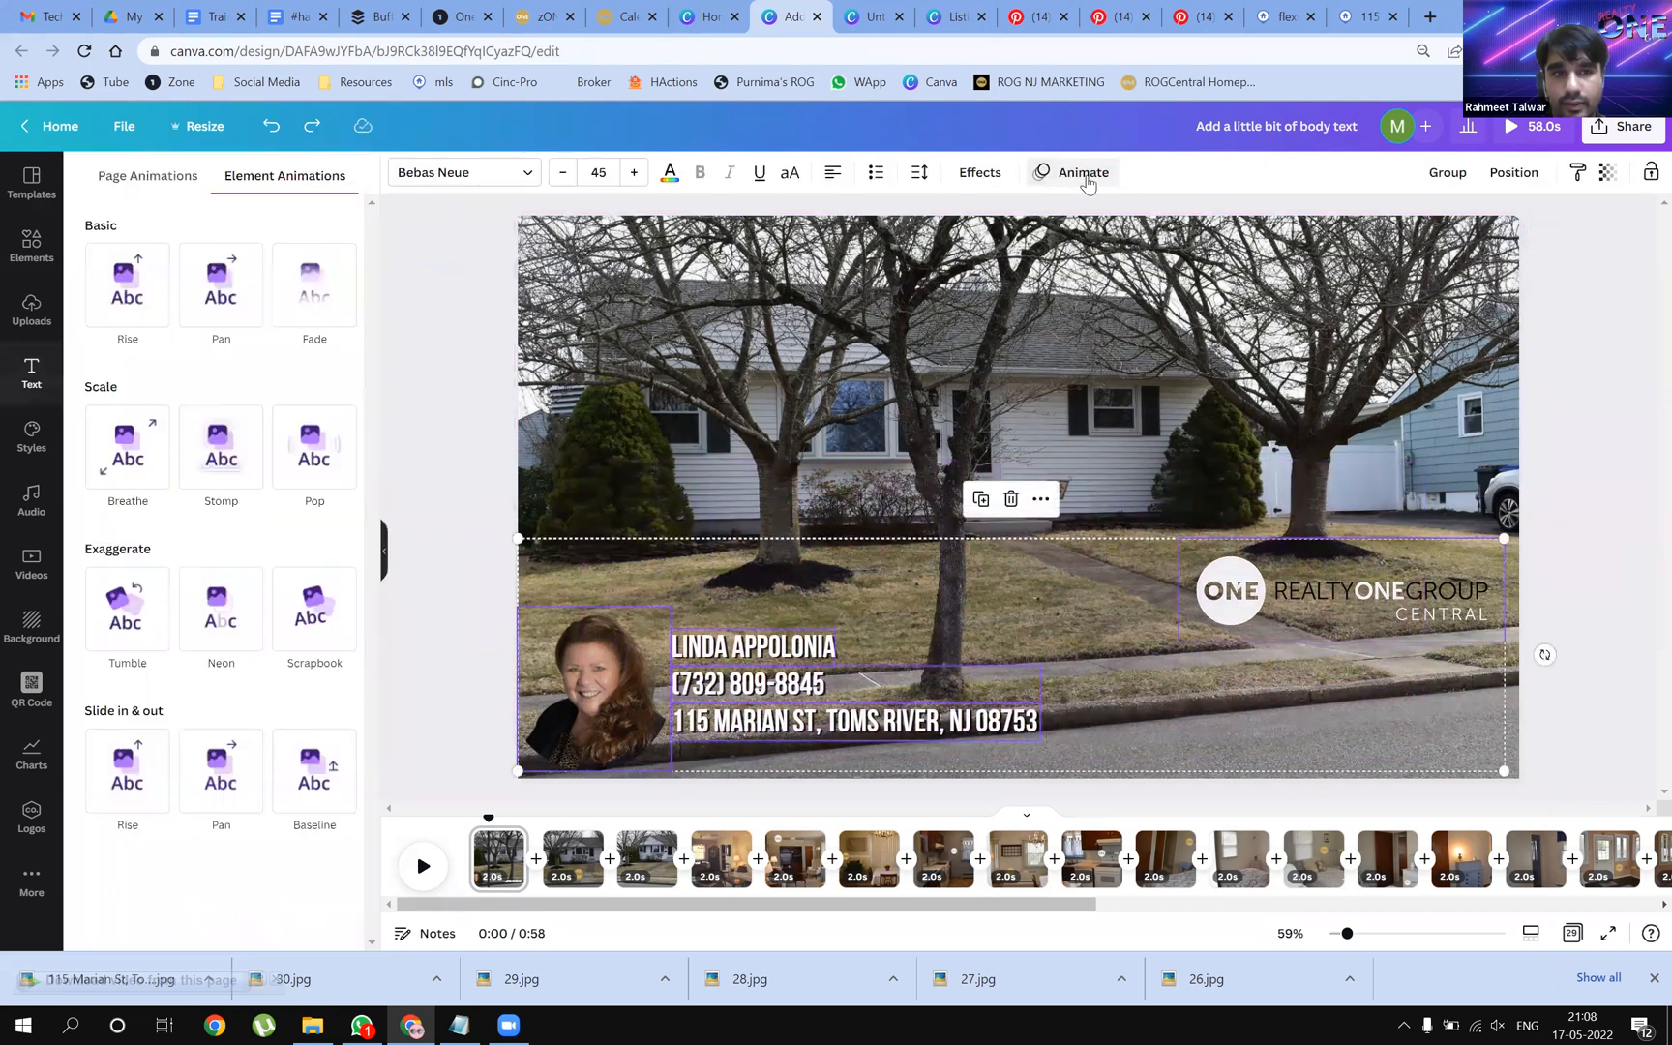
# Animate the headshot, contact text and logo with Breathe at a larger scale
pyautogui.click(111, 455)
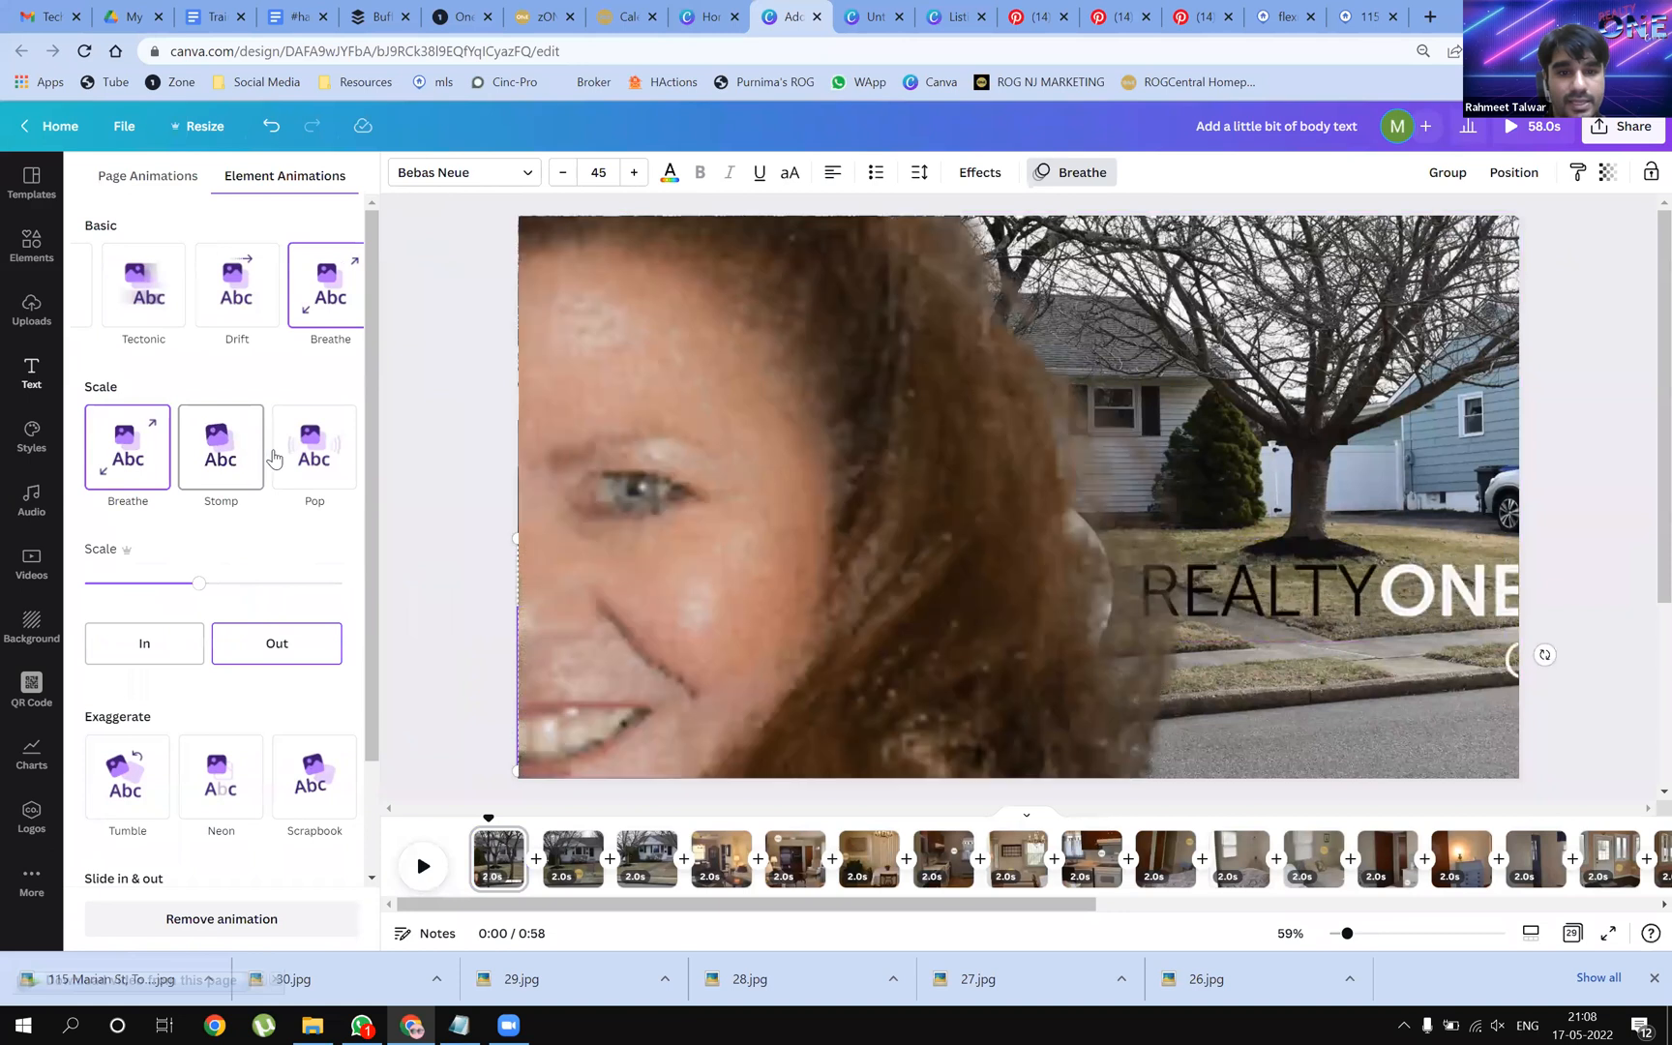
pyautogui.moveTo(200, 583)
pyautogui.mouseDown()
pyautogui.moveTo(252, 589)
pyautogui.moveTo(205, 589)
pyautogui.mouseUp()
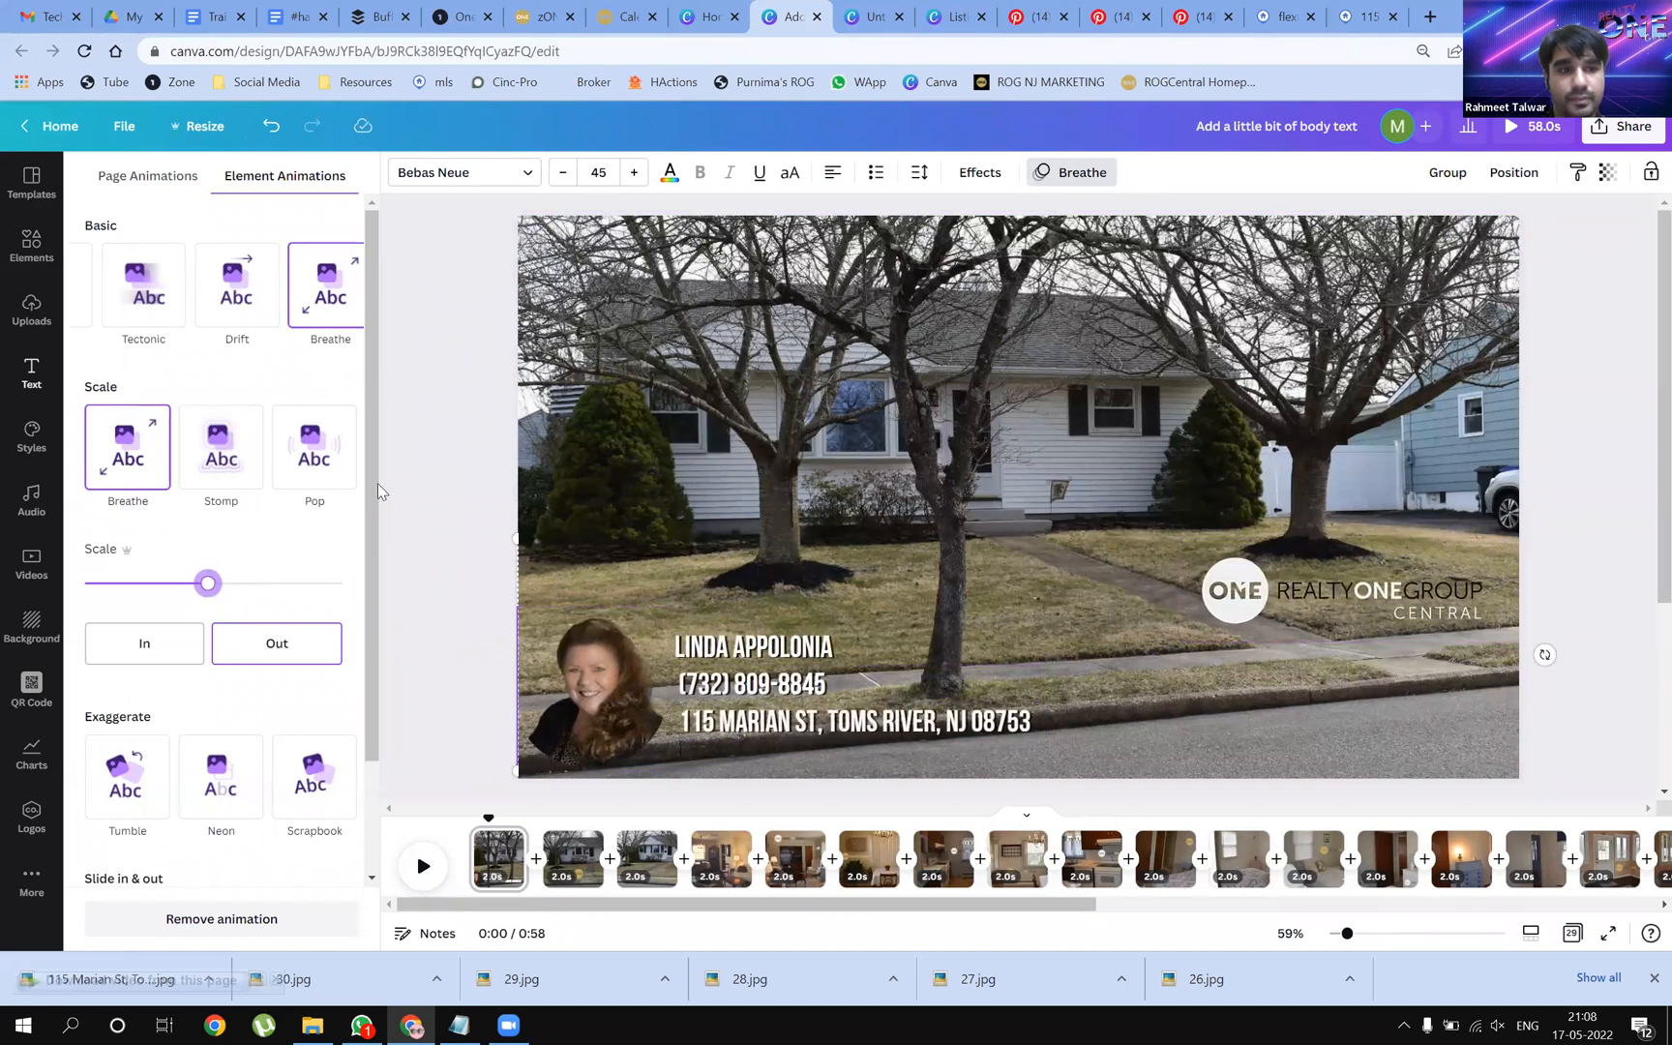
pyautogui.scroll(-1, 279, 585)
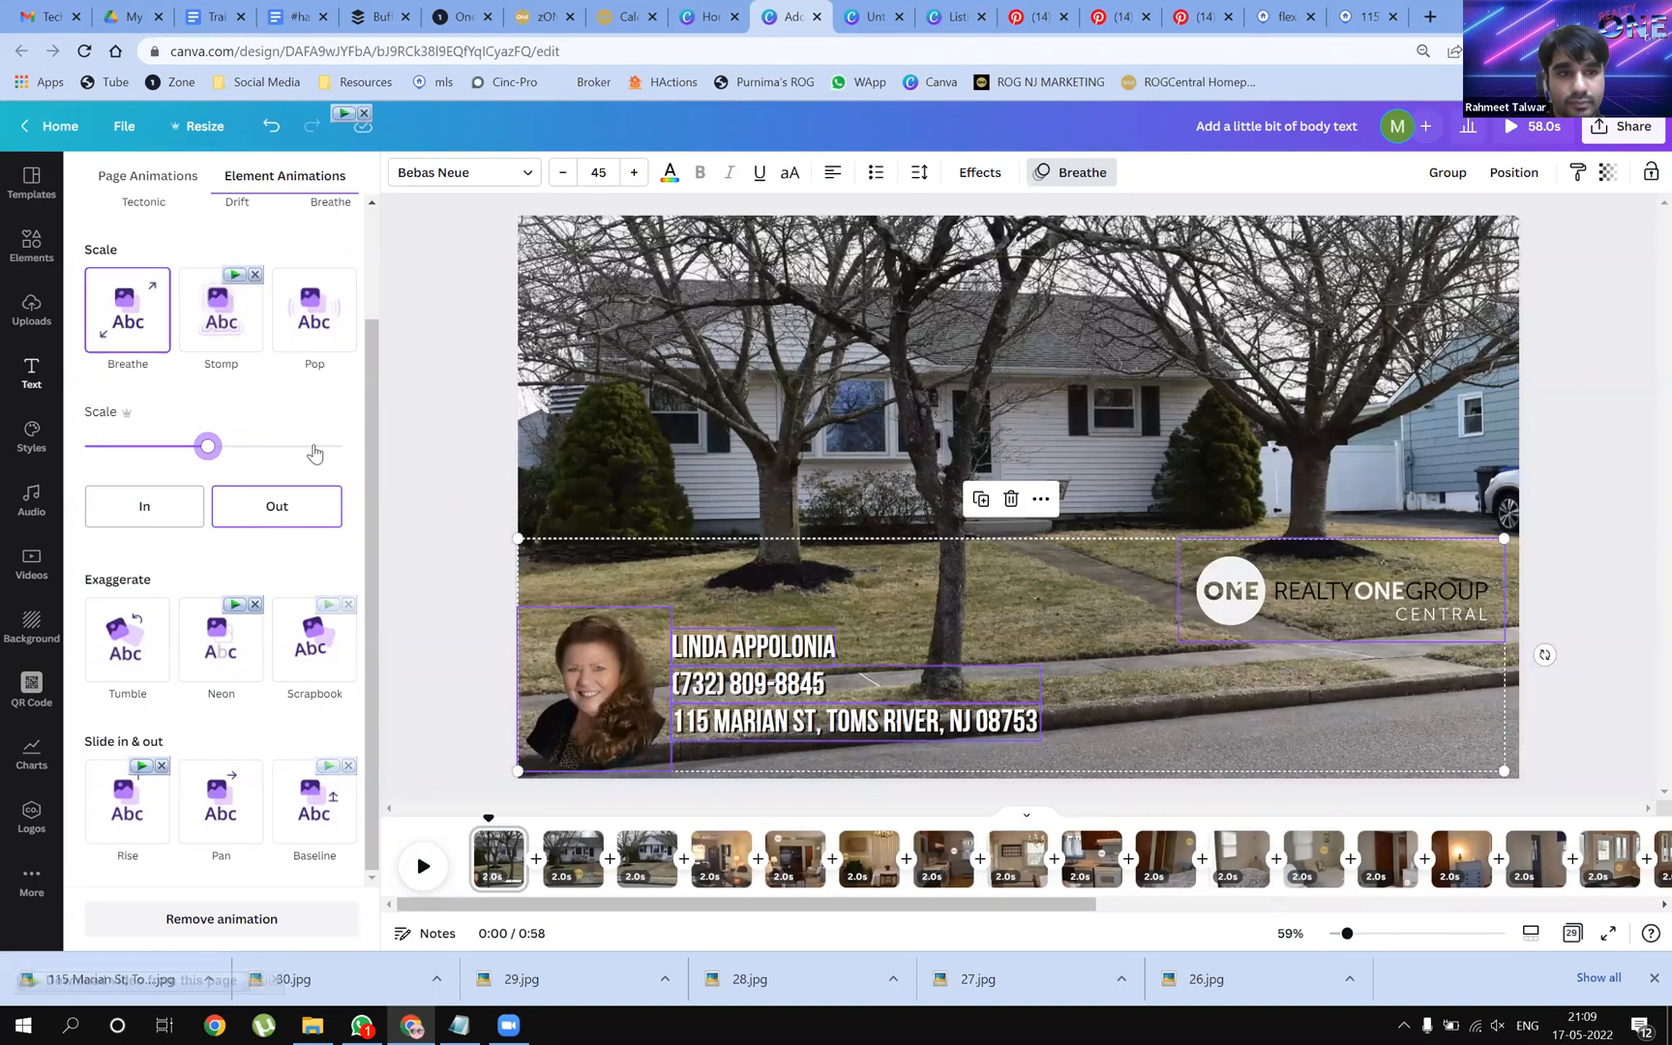
pyautogui.scroll(2, 314, 448)
# Apply the Breathe page animation to all pages
pyautogui.click(181, 182)
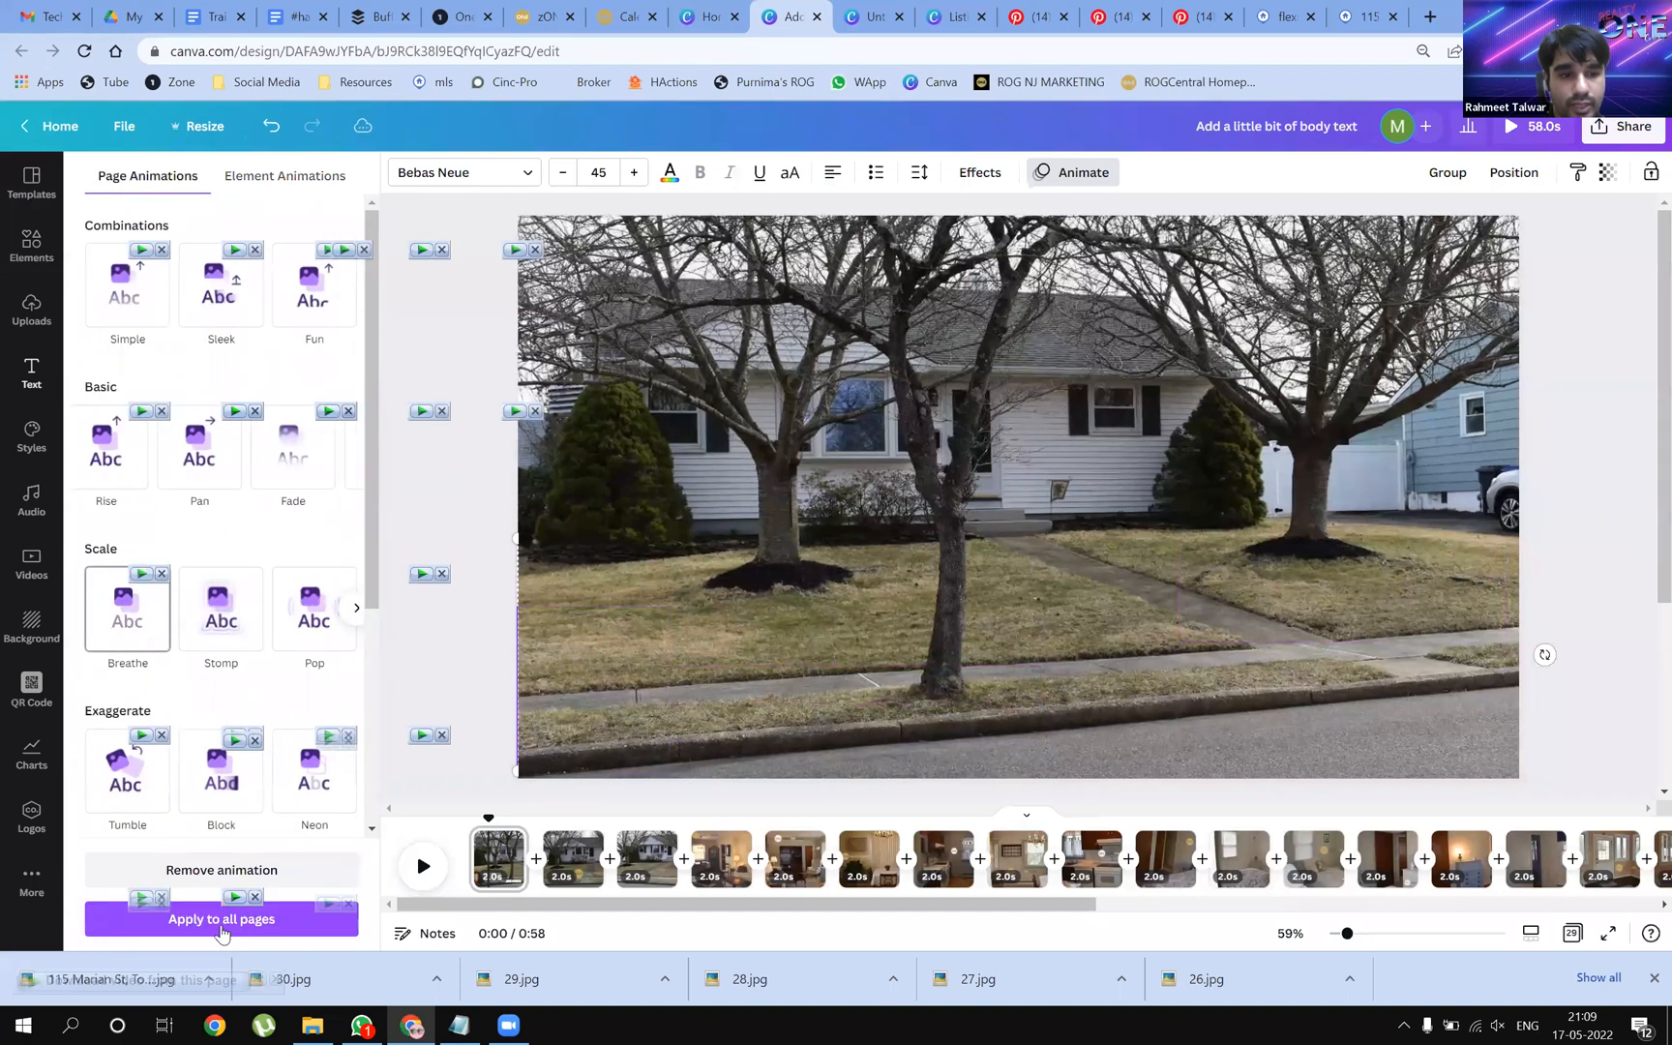
pyautogui.click(220, 915)
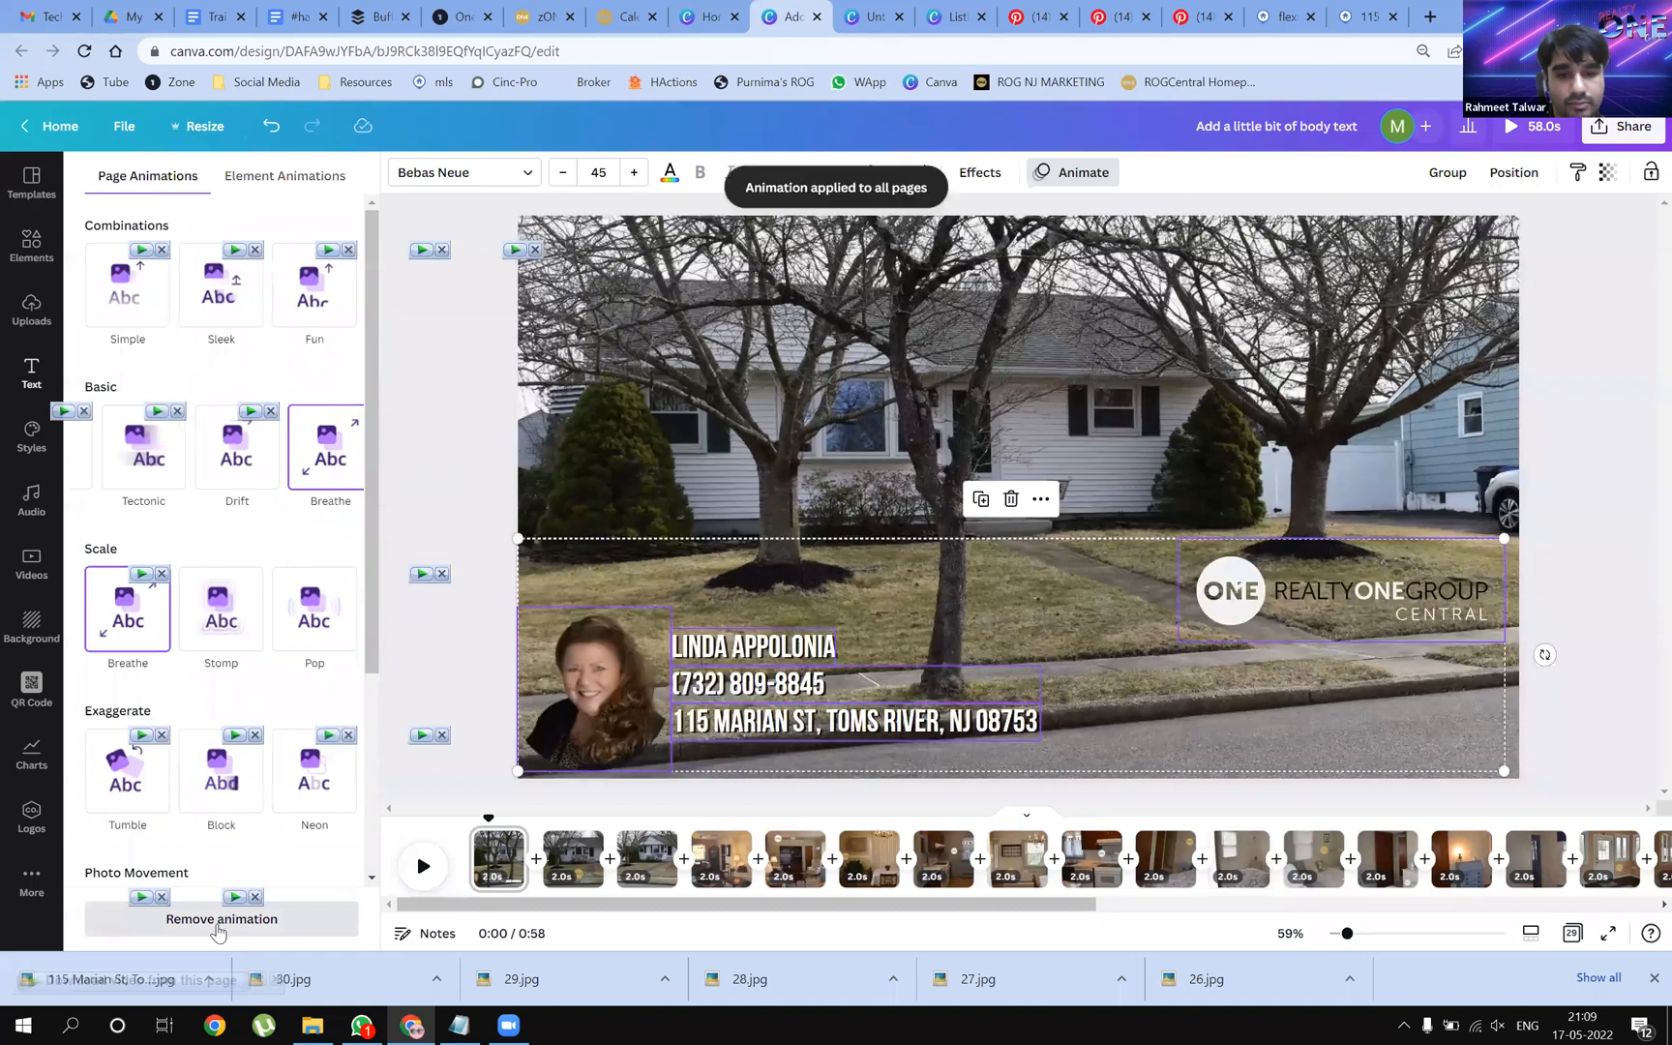
pyautogui.click(537, 871)
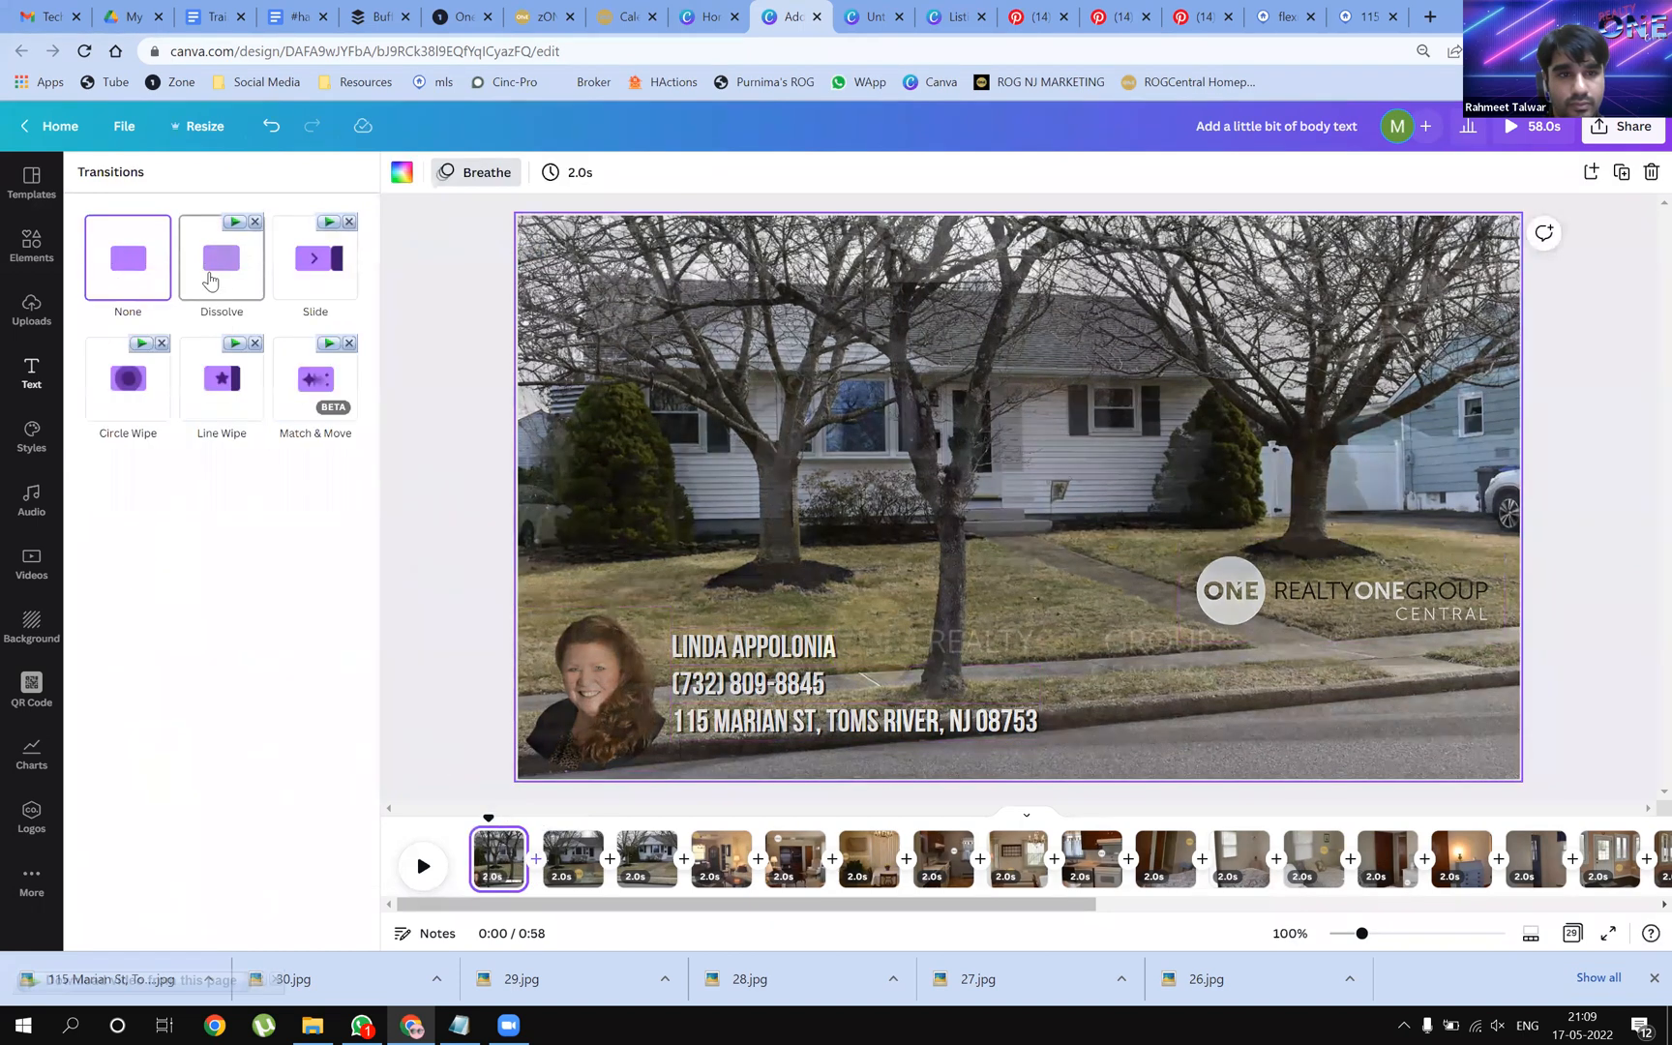
# Add Dissolve transitions between each of the first eleven pages
pyautogui.click(211, 283)
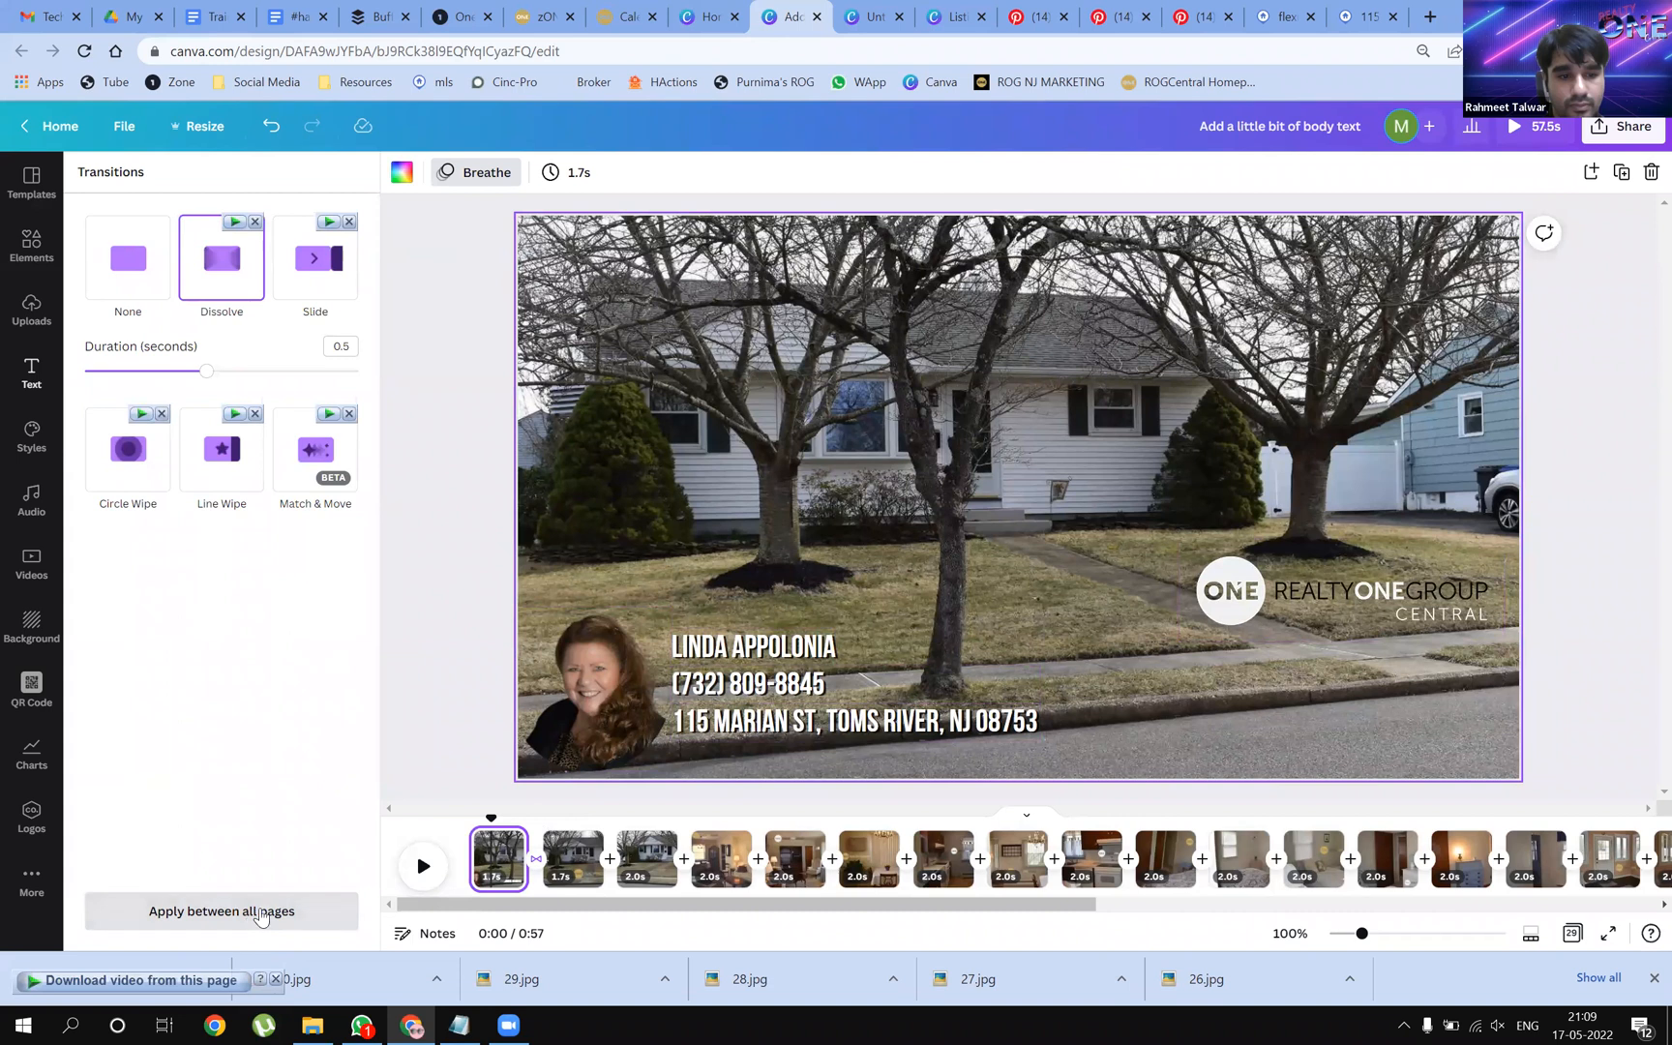
pyautogui.moveTo(567, 906); pyautogui.dragTo(428, 940)
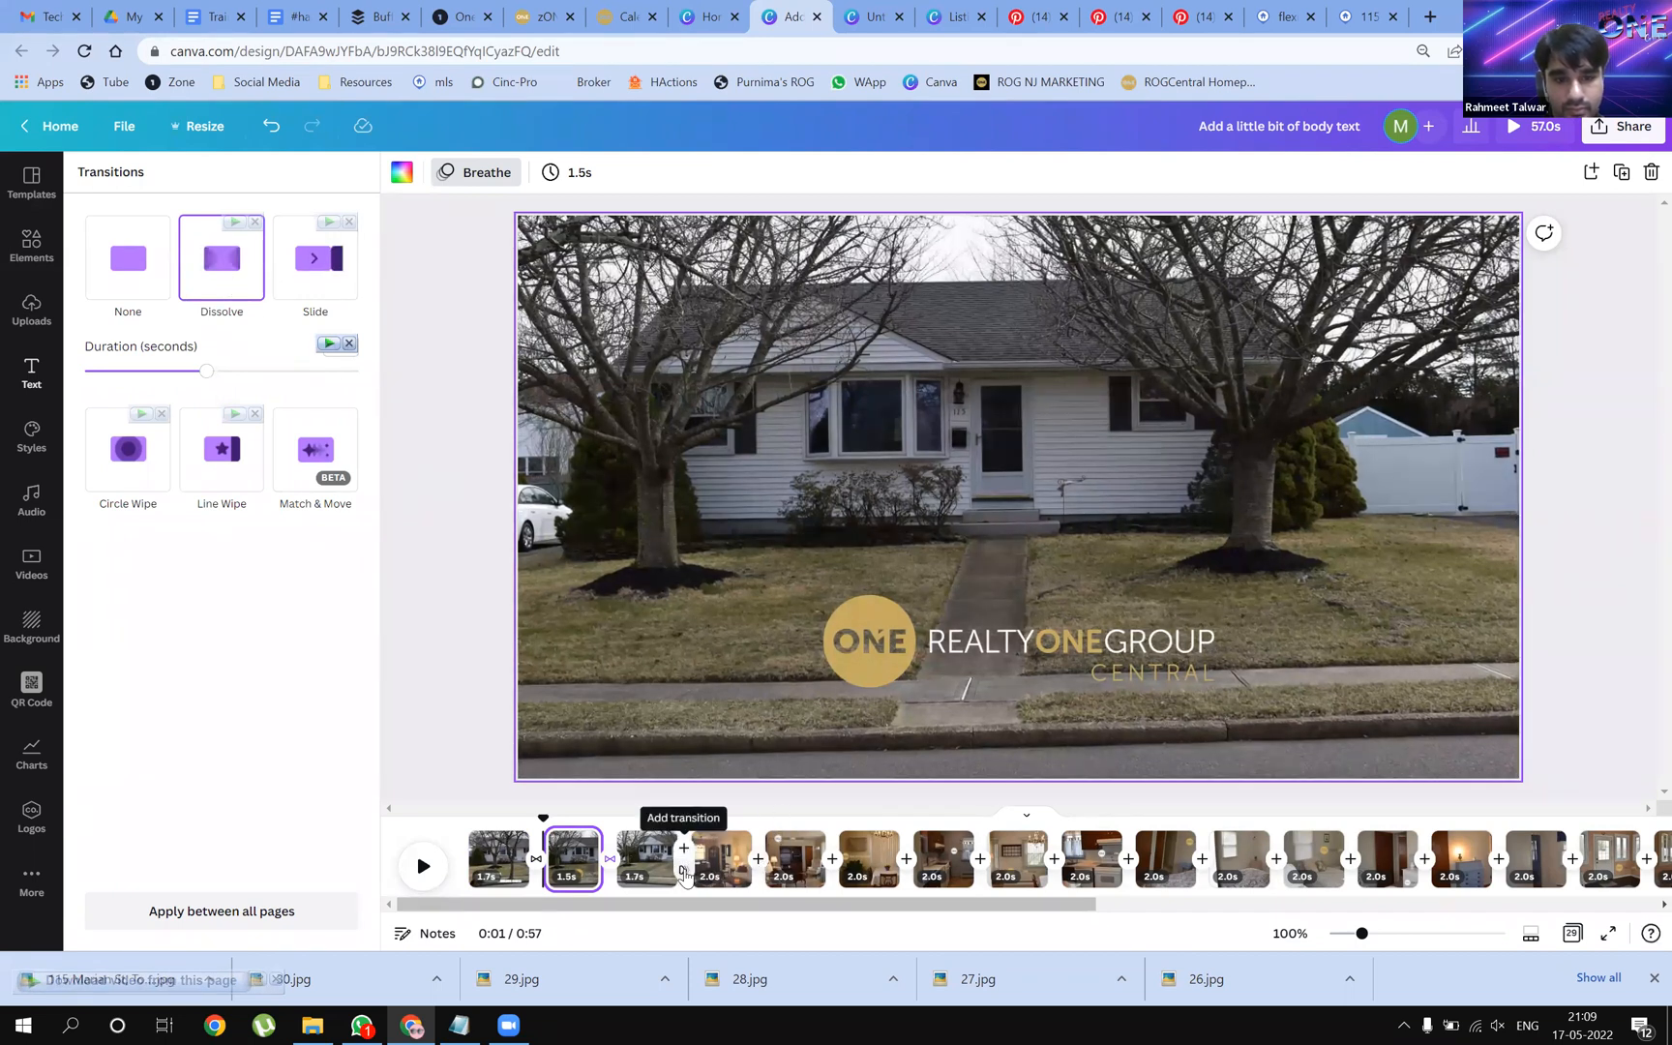
pyautogui.click(243, 289)
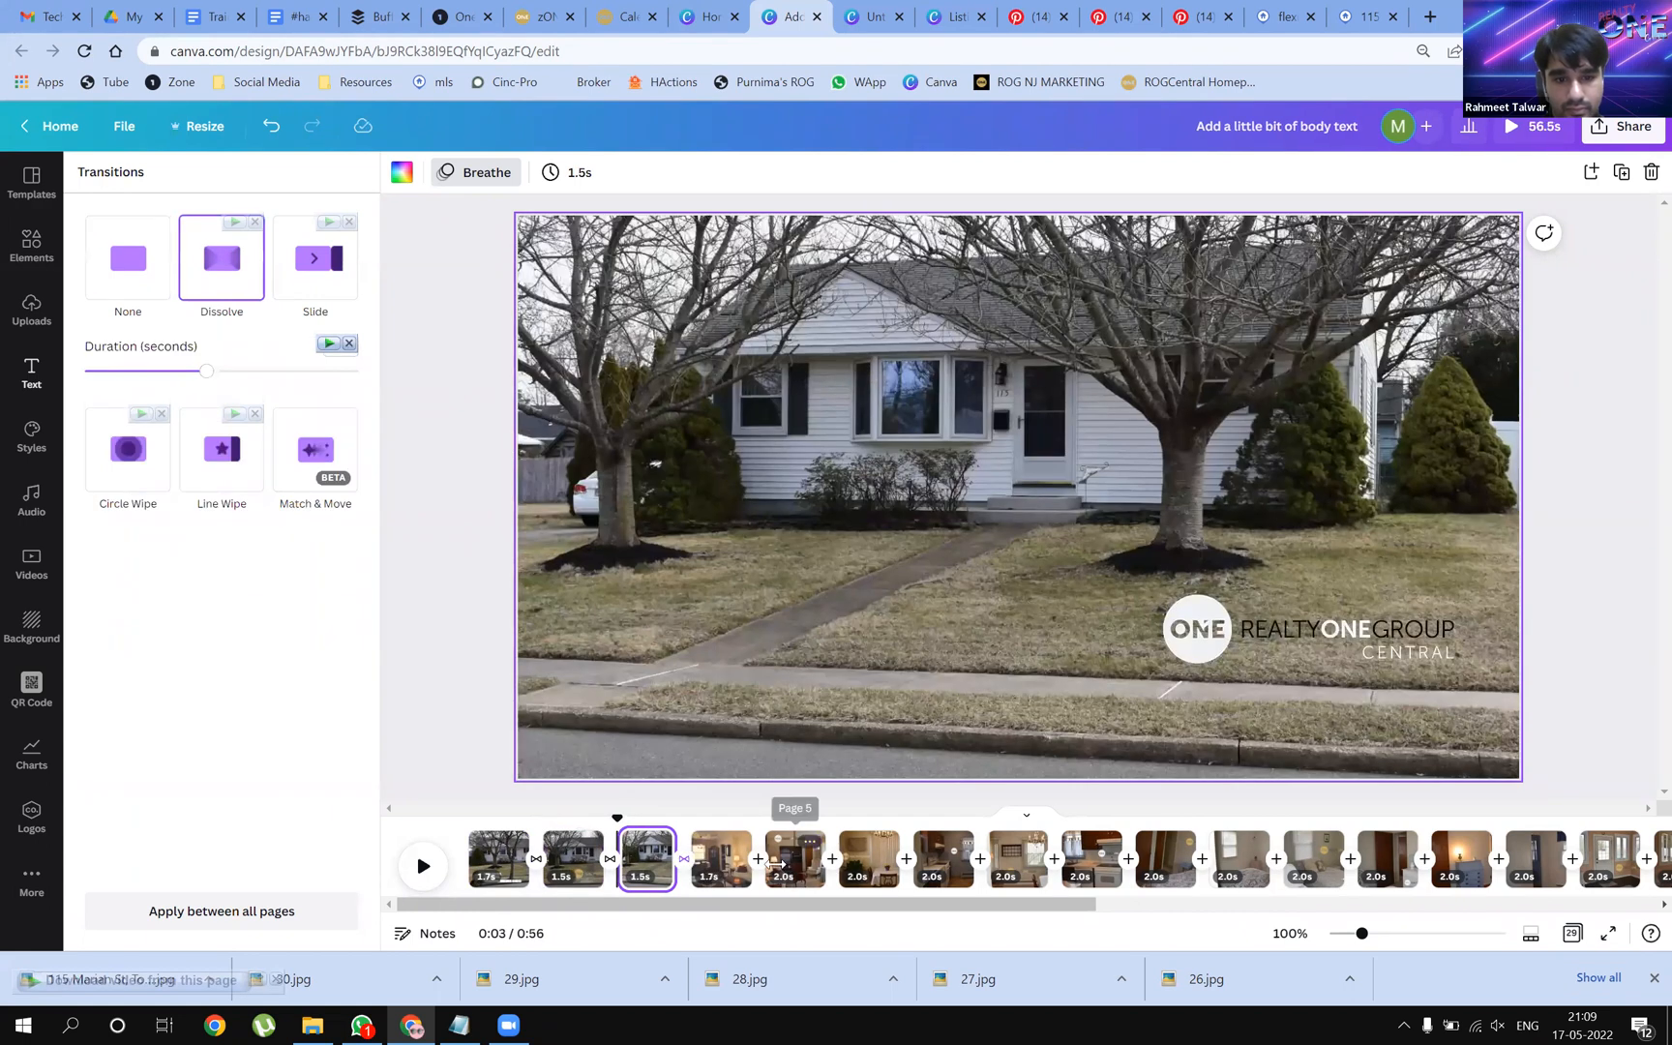
pyautogui.click(758, 848)
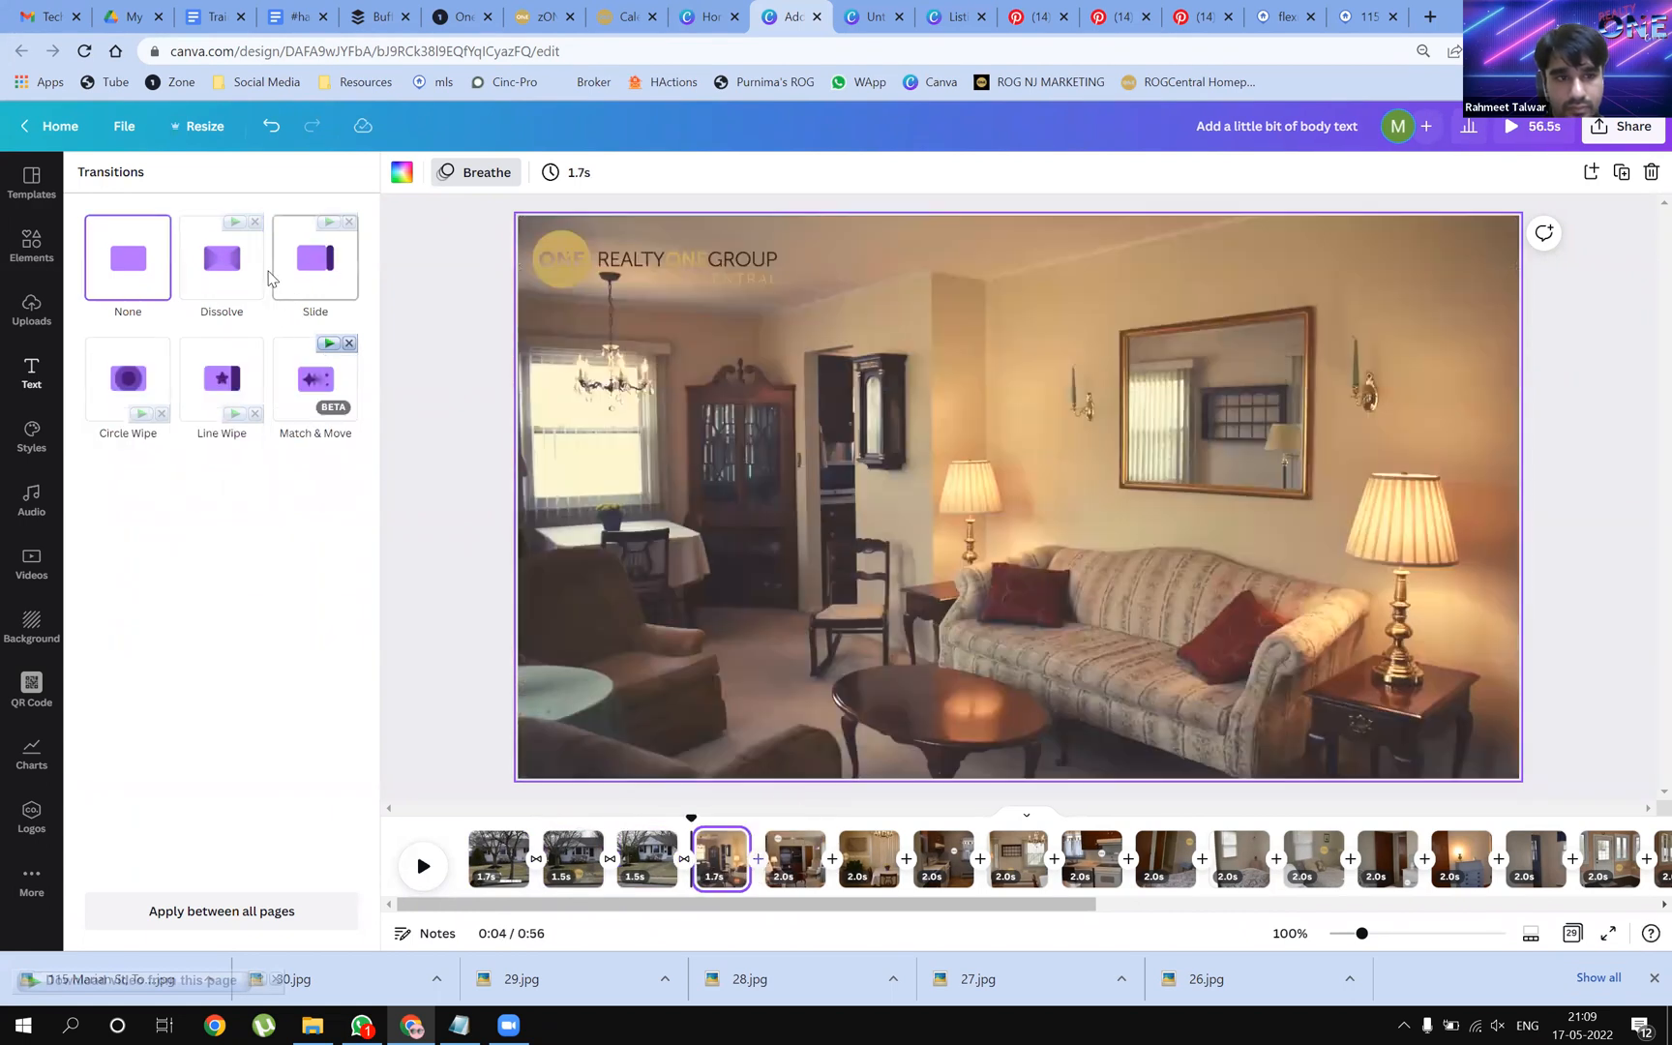
pyautogui.click(239, 272)
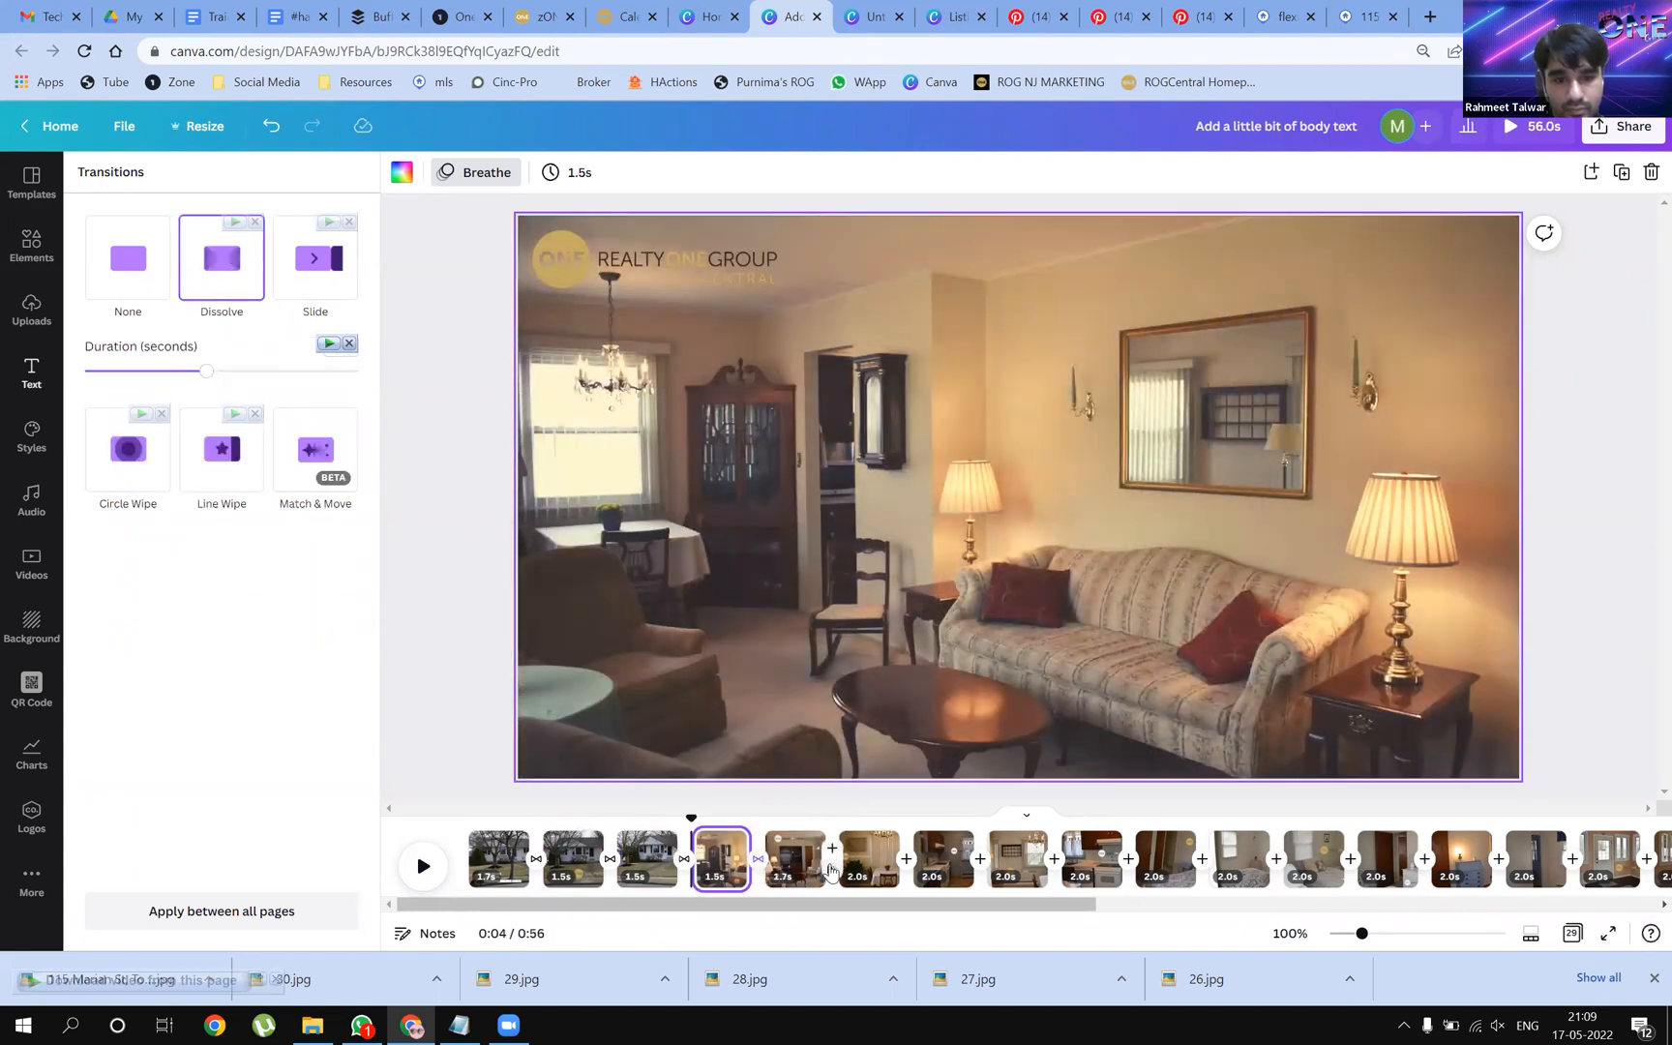
pyautogui.click(831, 868)
pyautogui.click(226, 263)
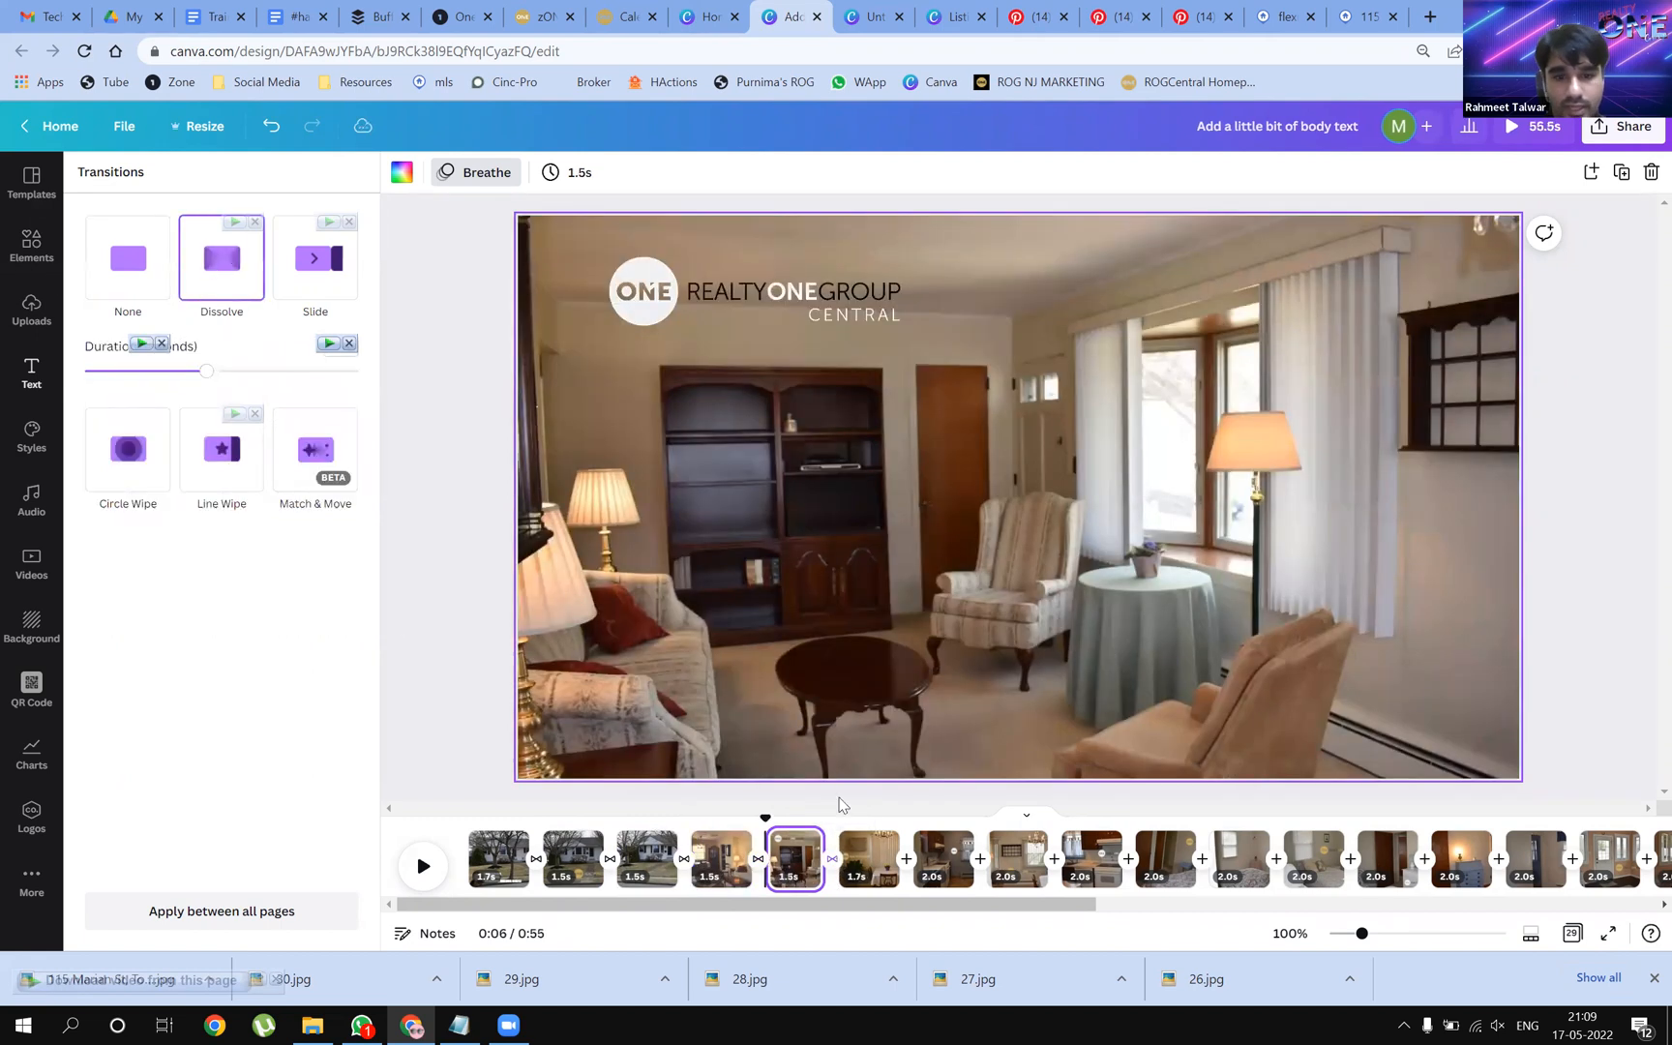
pyautogui.click(875, 861)
pyautogui.click(224, 271)
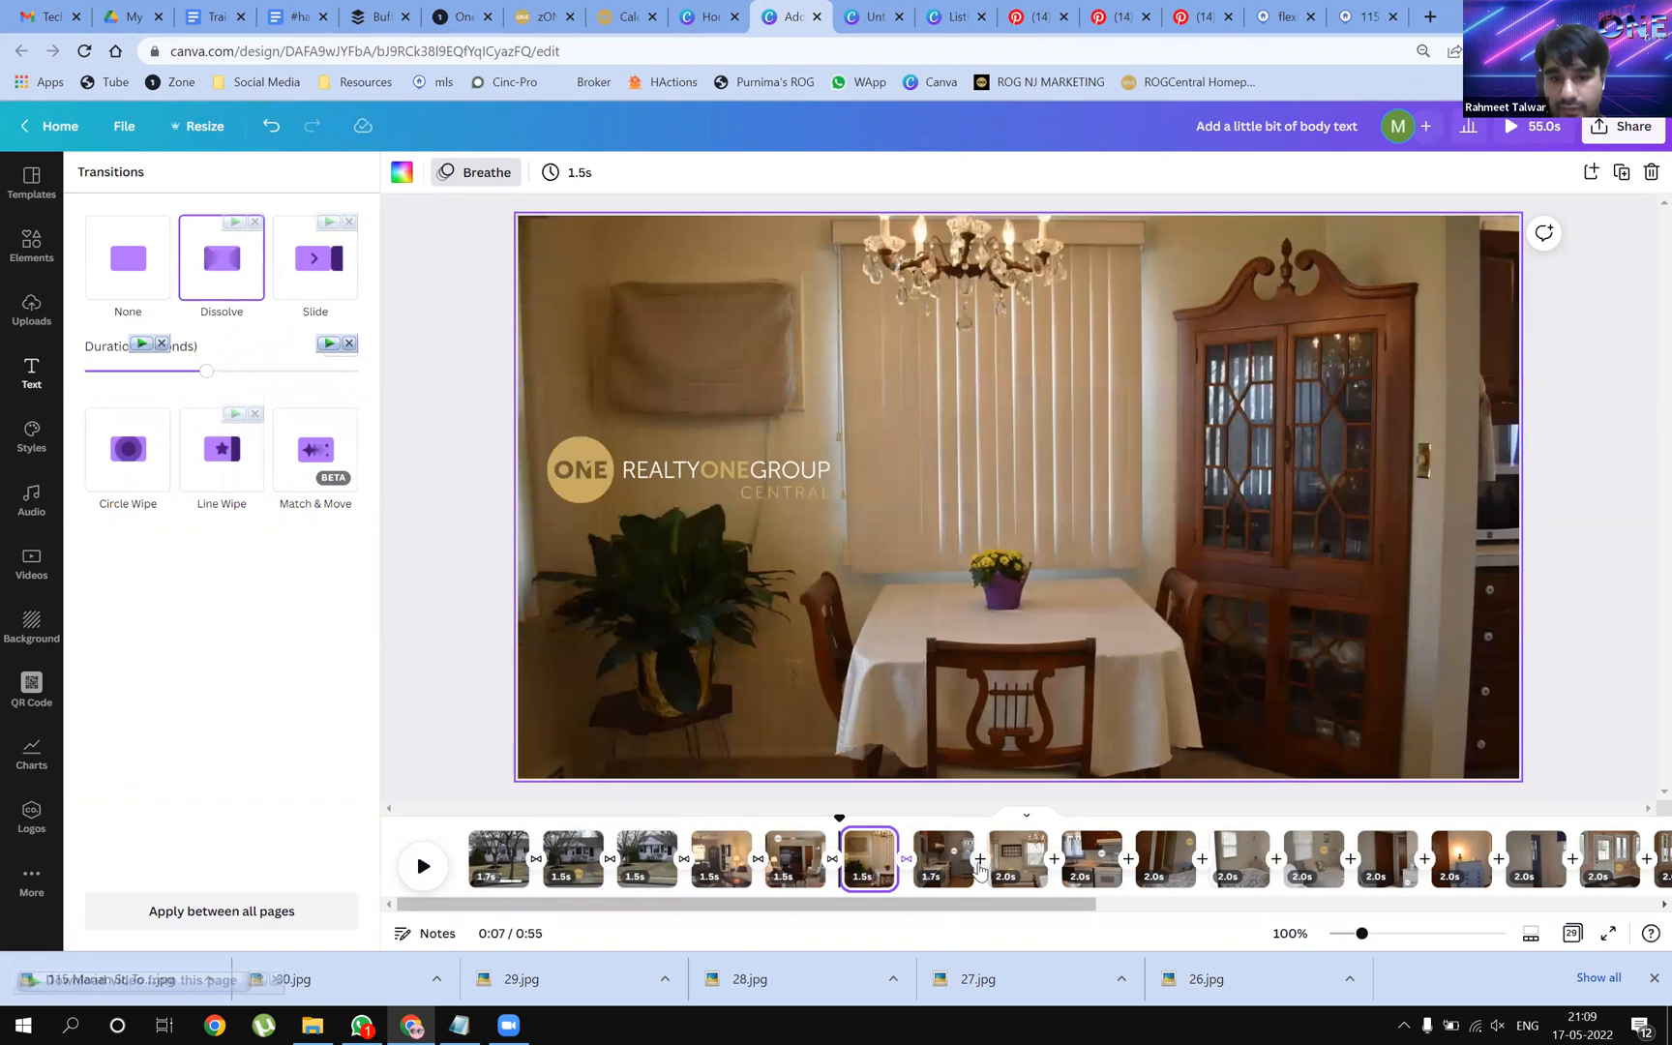
pyautogui.click(944, 859)
pyautogui.click(233, 271)
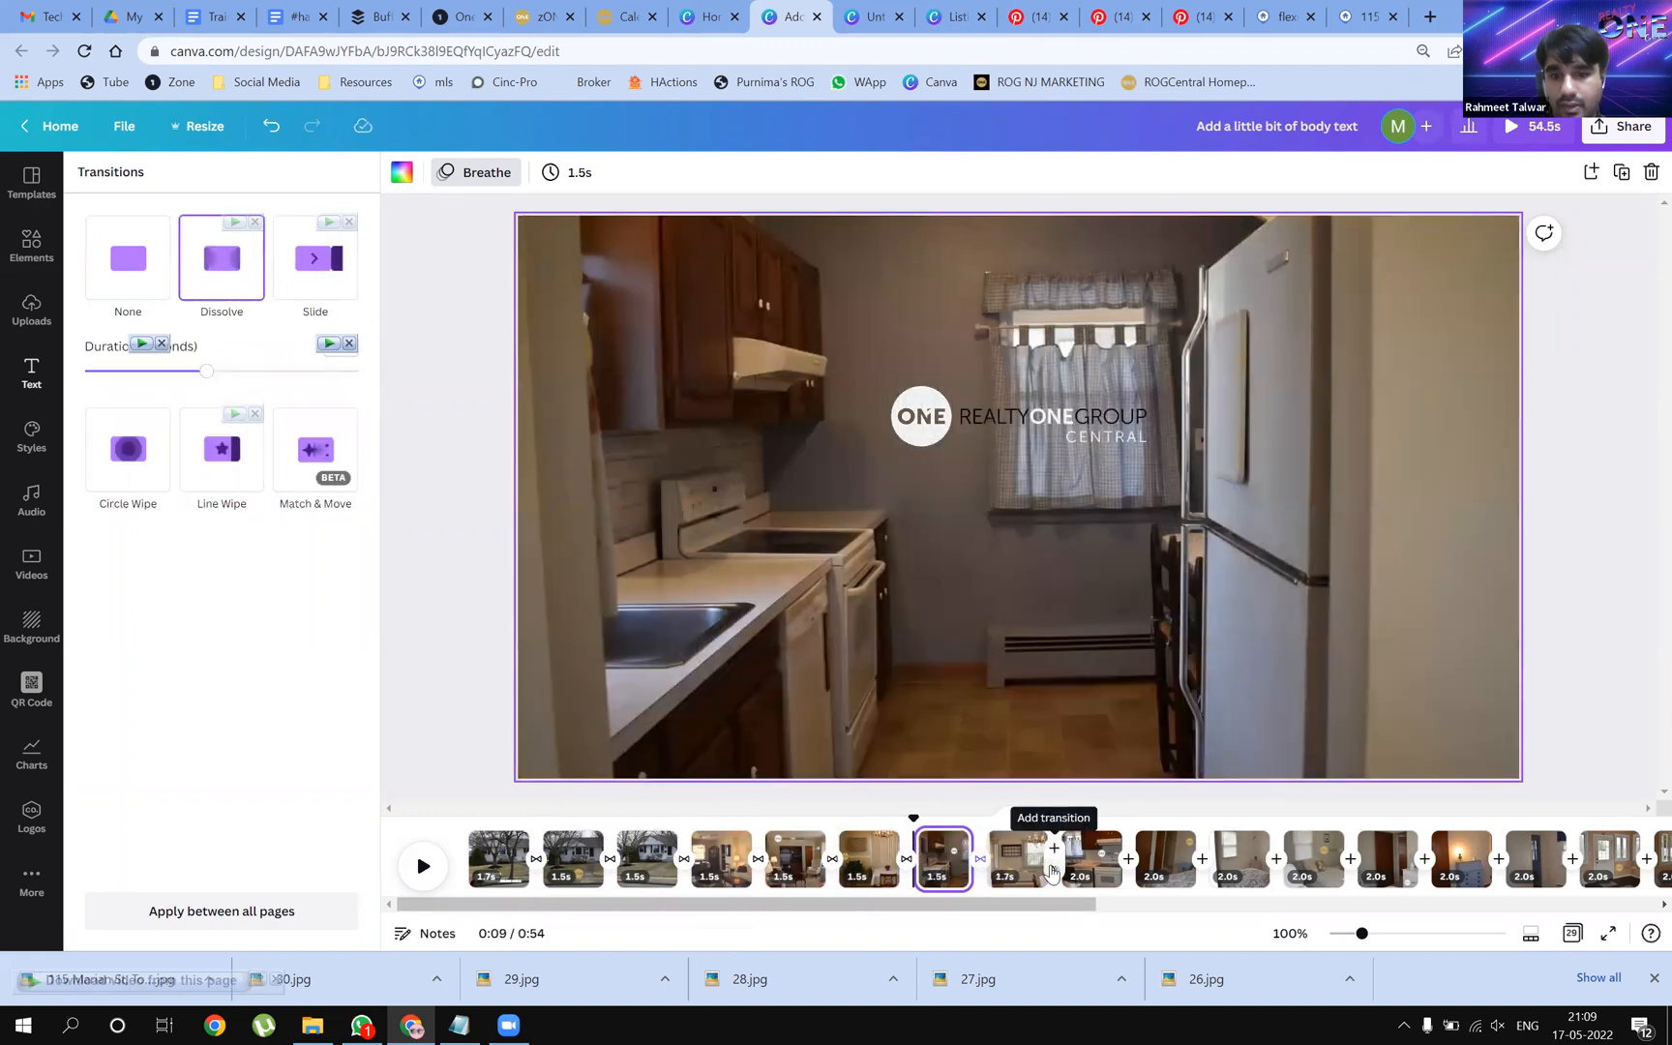
pyautogui.click(1049, 859)
pyautogui.click(248, 279)
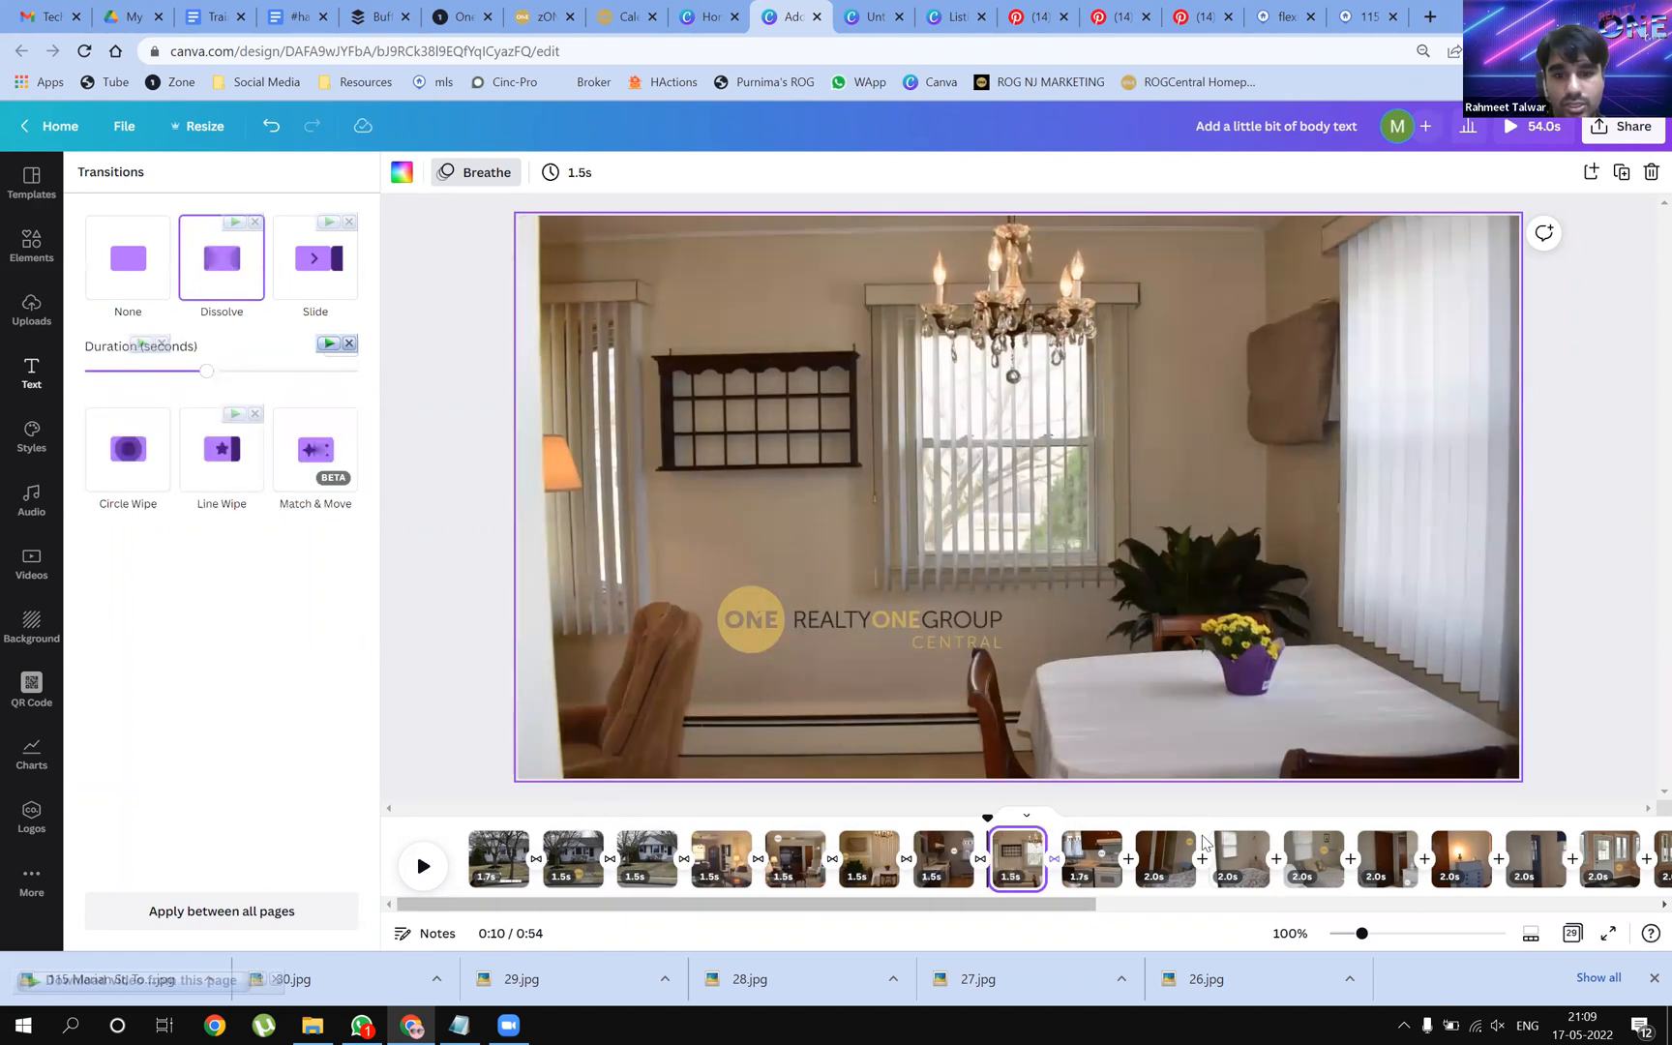
pyautogui.click(1129, 860)
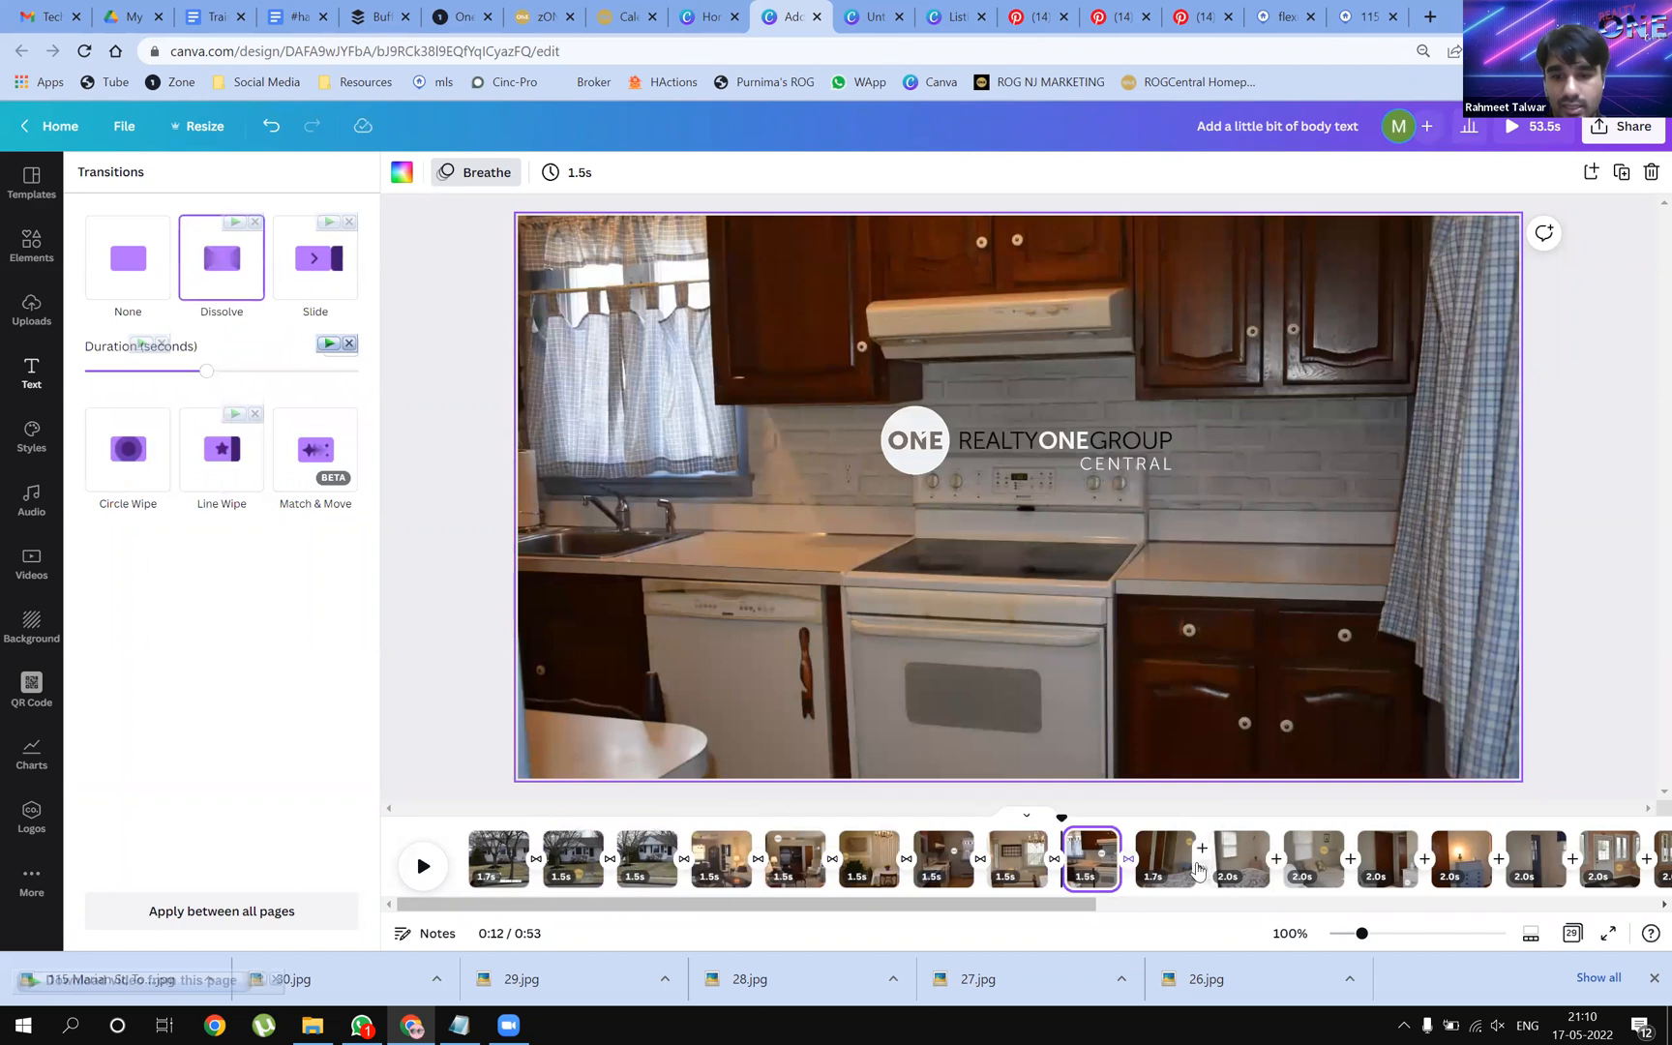
pyautogui.click(1202, 849)
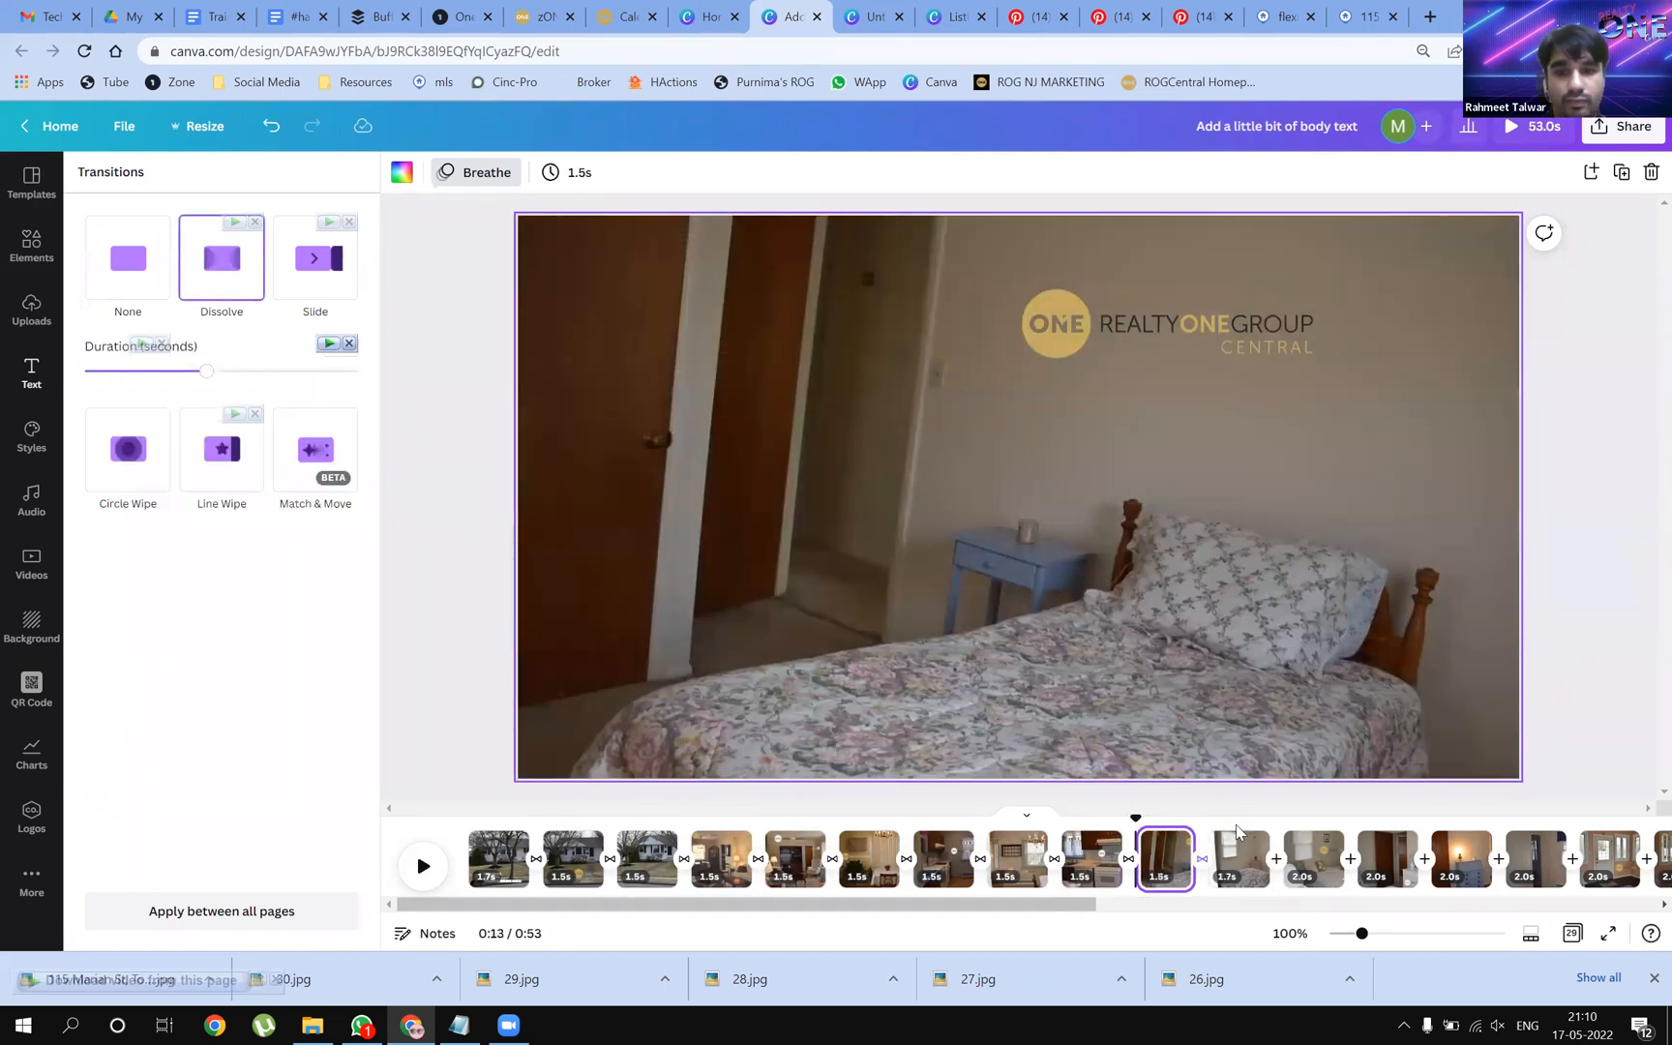
pyautogui.click(1277, 871)
pyautogui.click(237, 271)
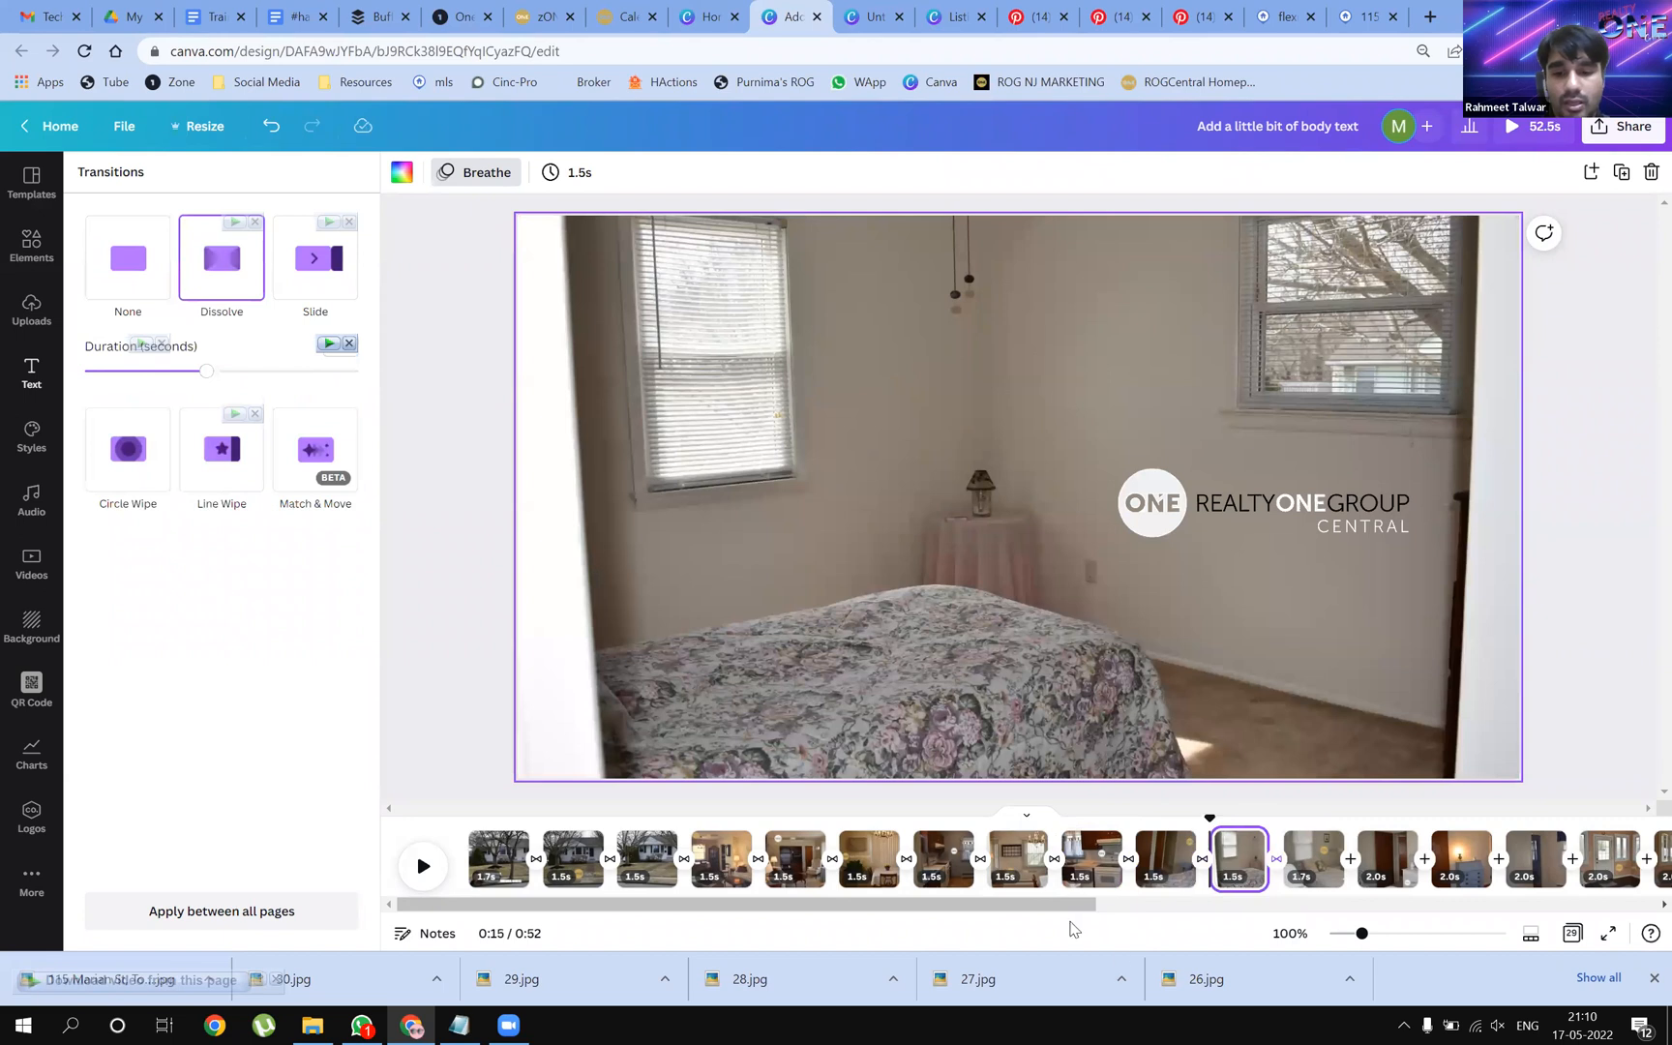
# Add Dissolve after page 12 through the sunroom dining page
pyautogui.hscroll(3, 1152, 931)
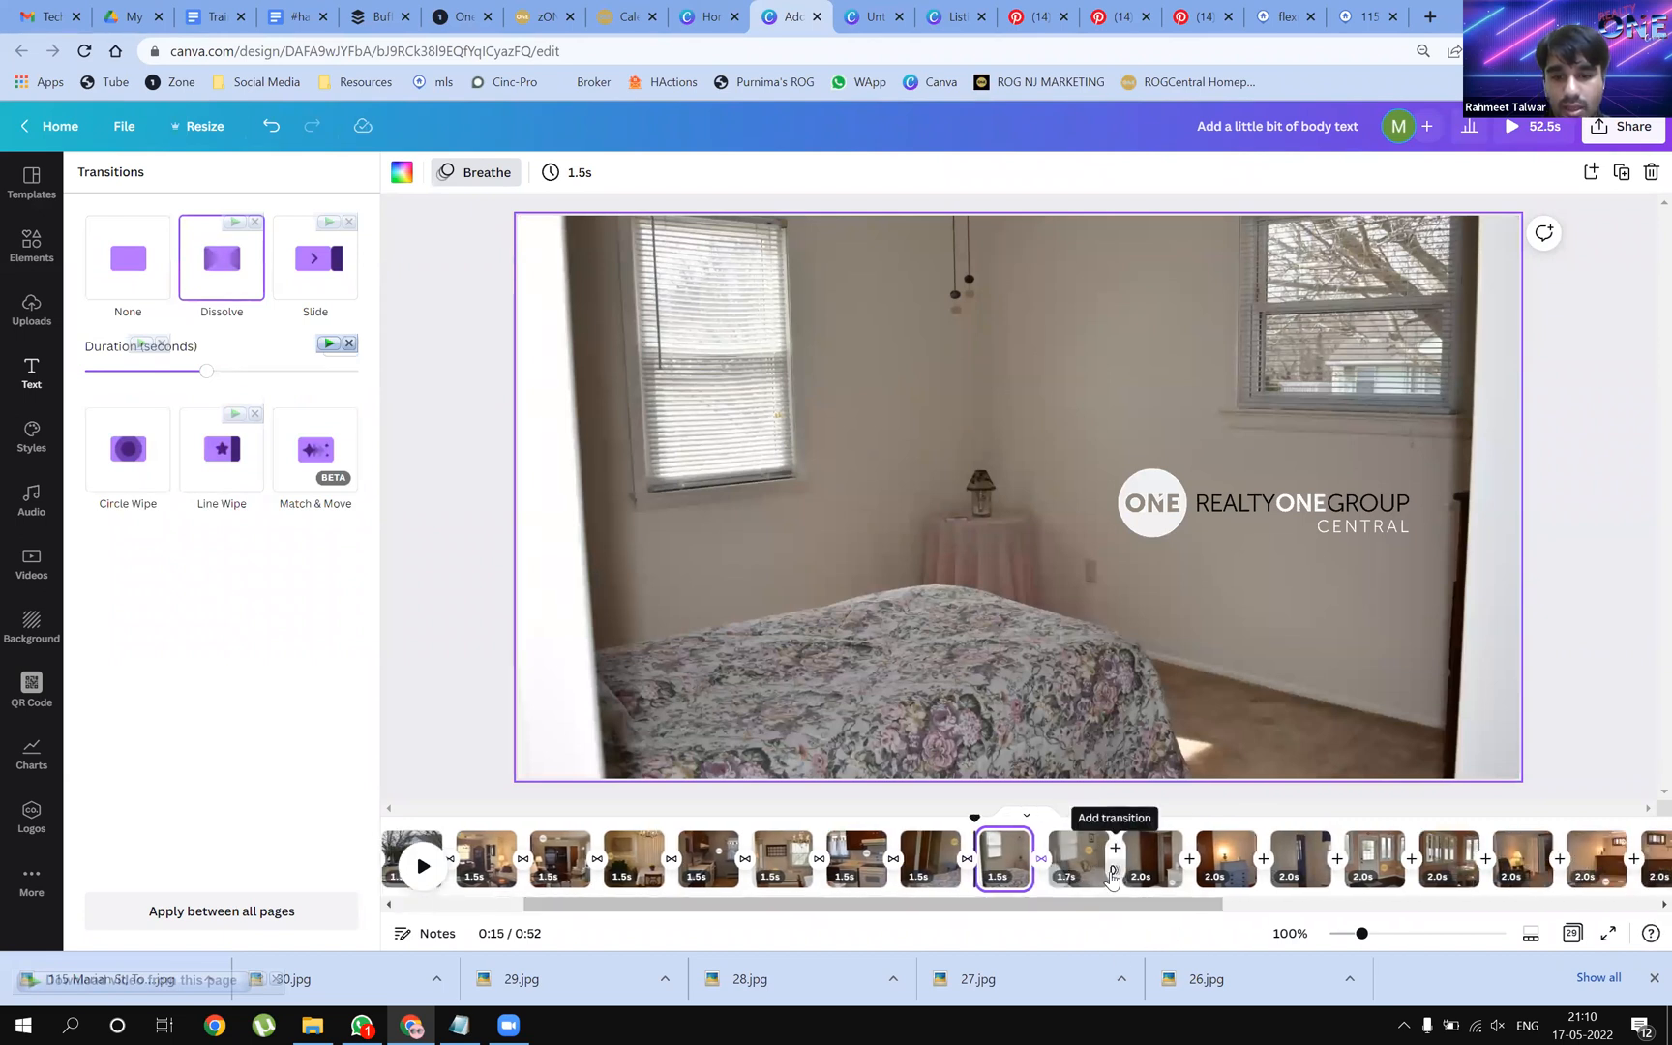
pyautogui.click(1111, 866)
pyautogui.click(253, 280)
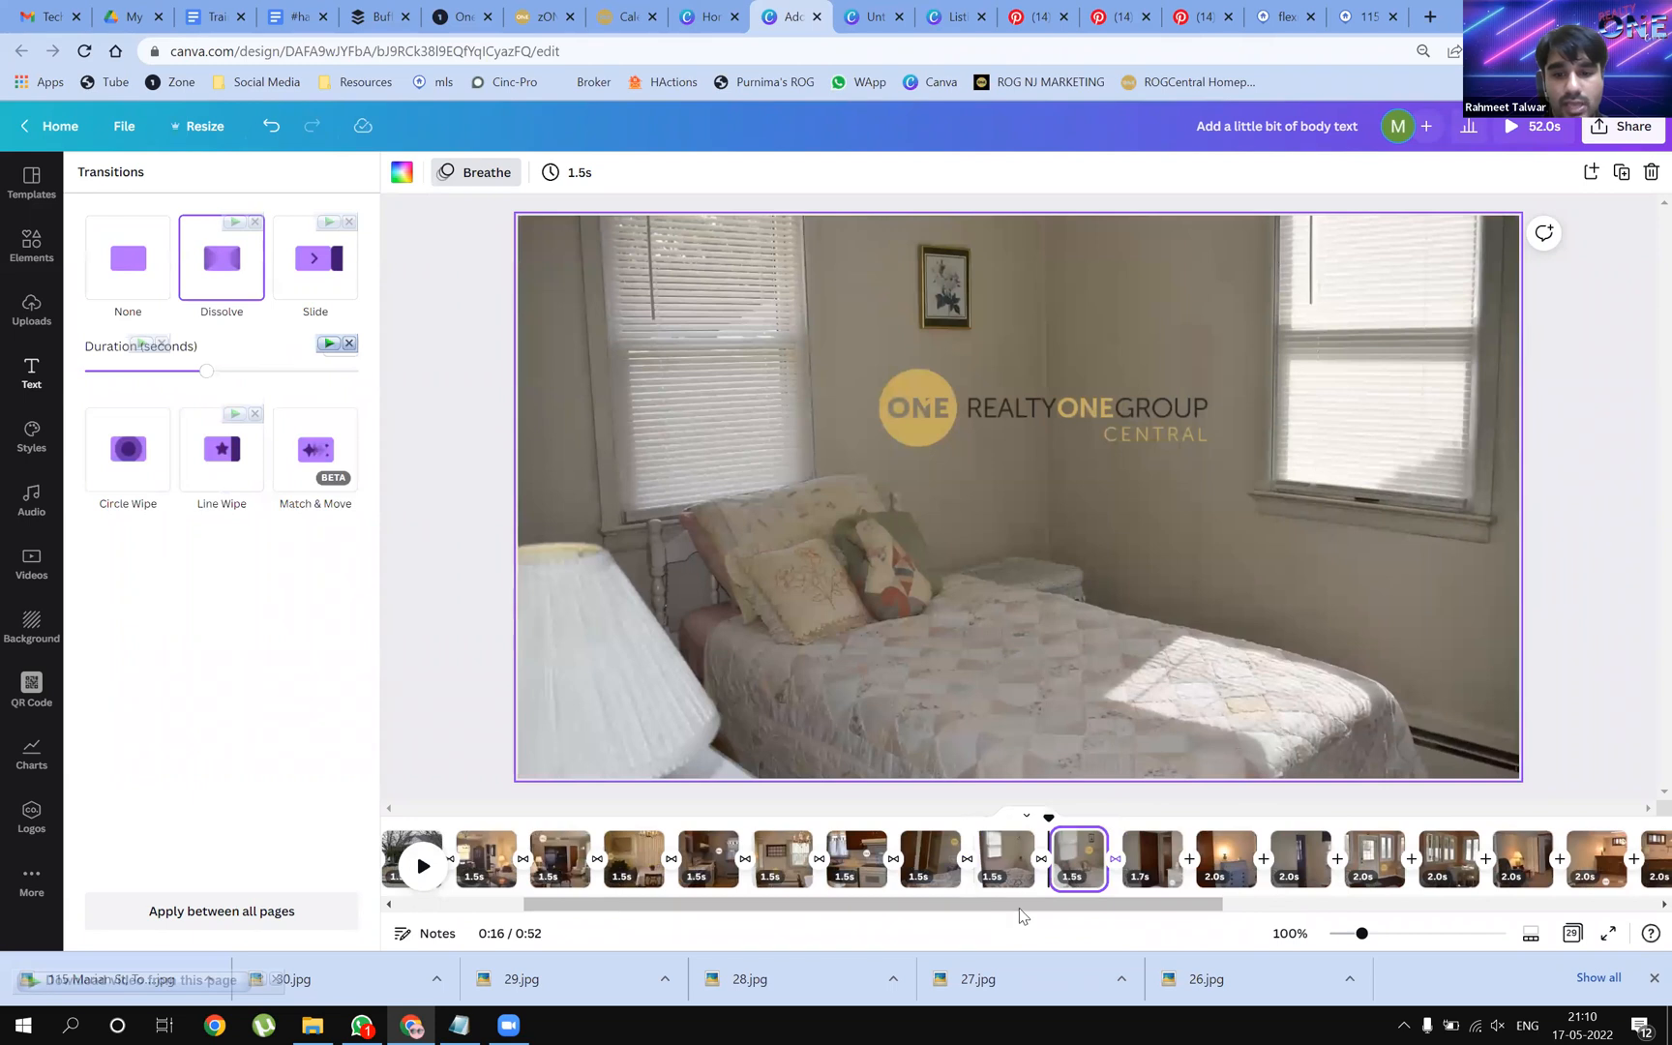
pyautogui.moveTo(1015, 904); pyautogui.dragTo(1131, 904)
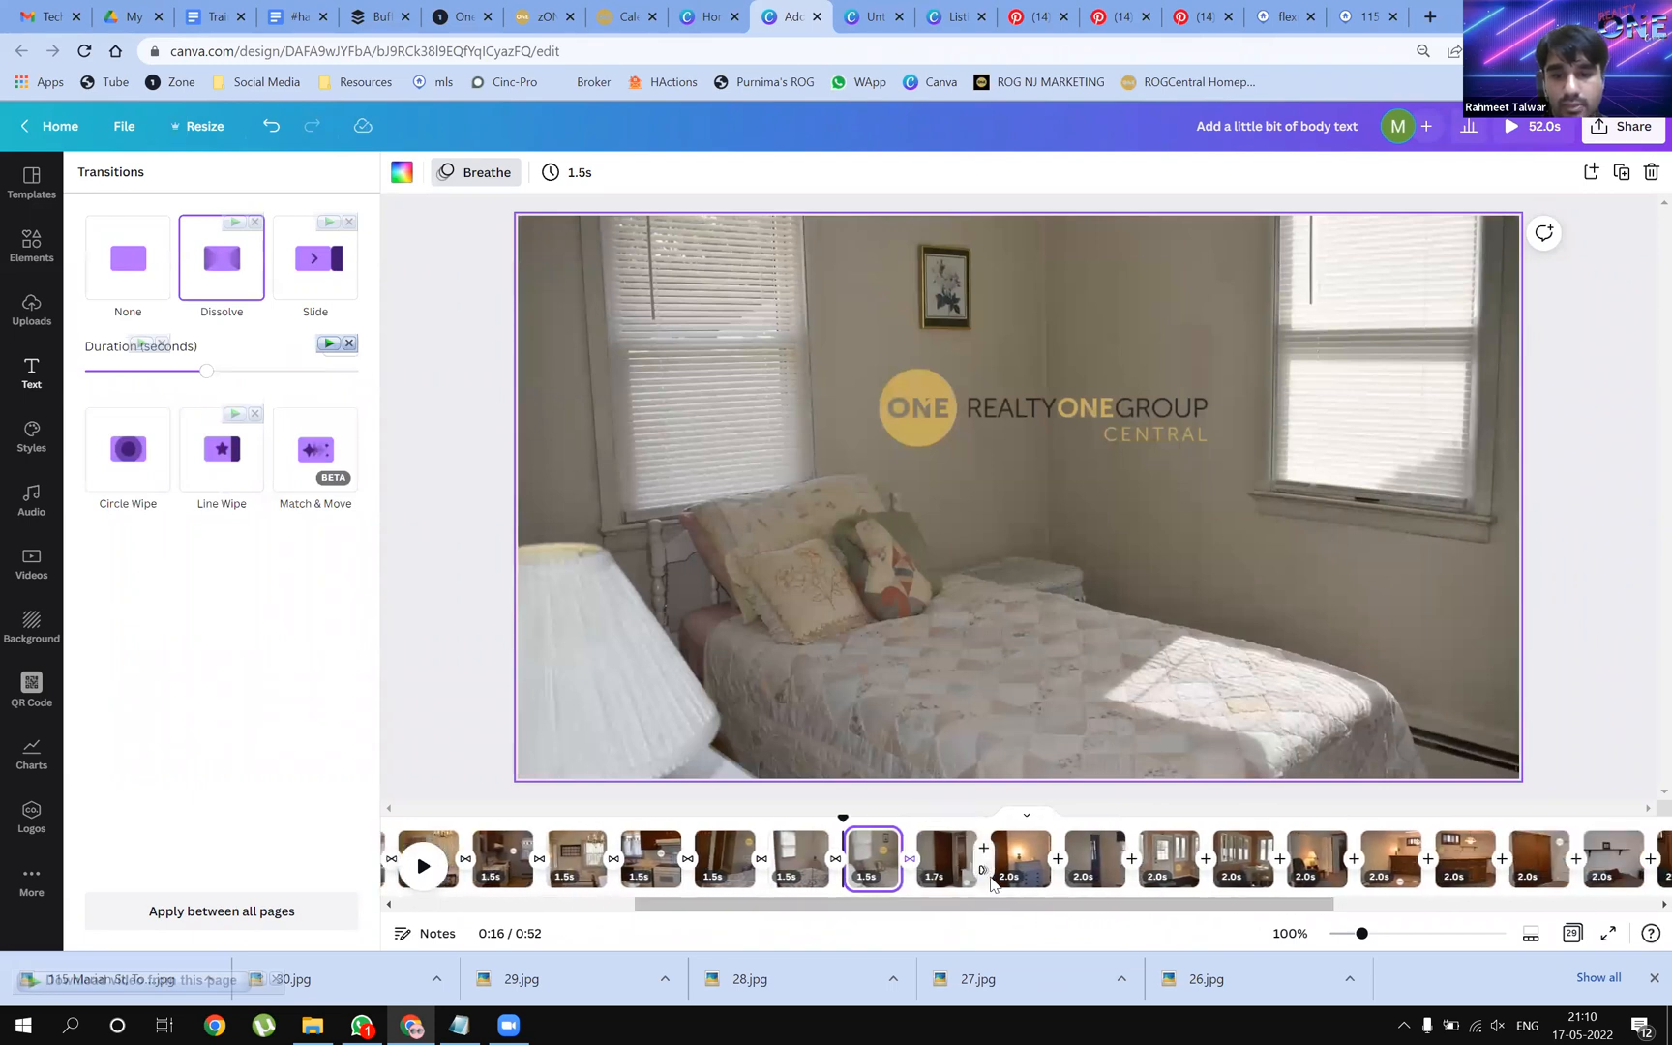
pyautogui.click(983, 869)
pyautogui.click(230, 275)
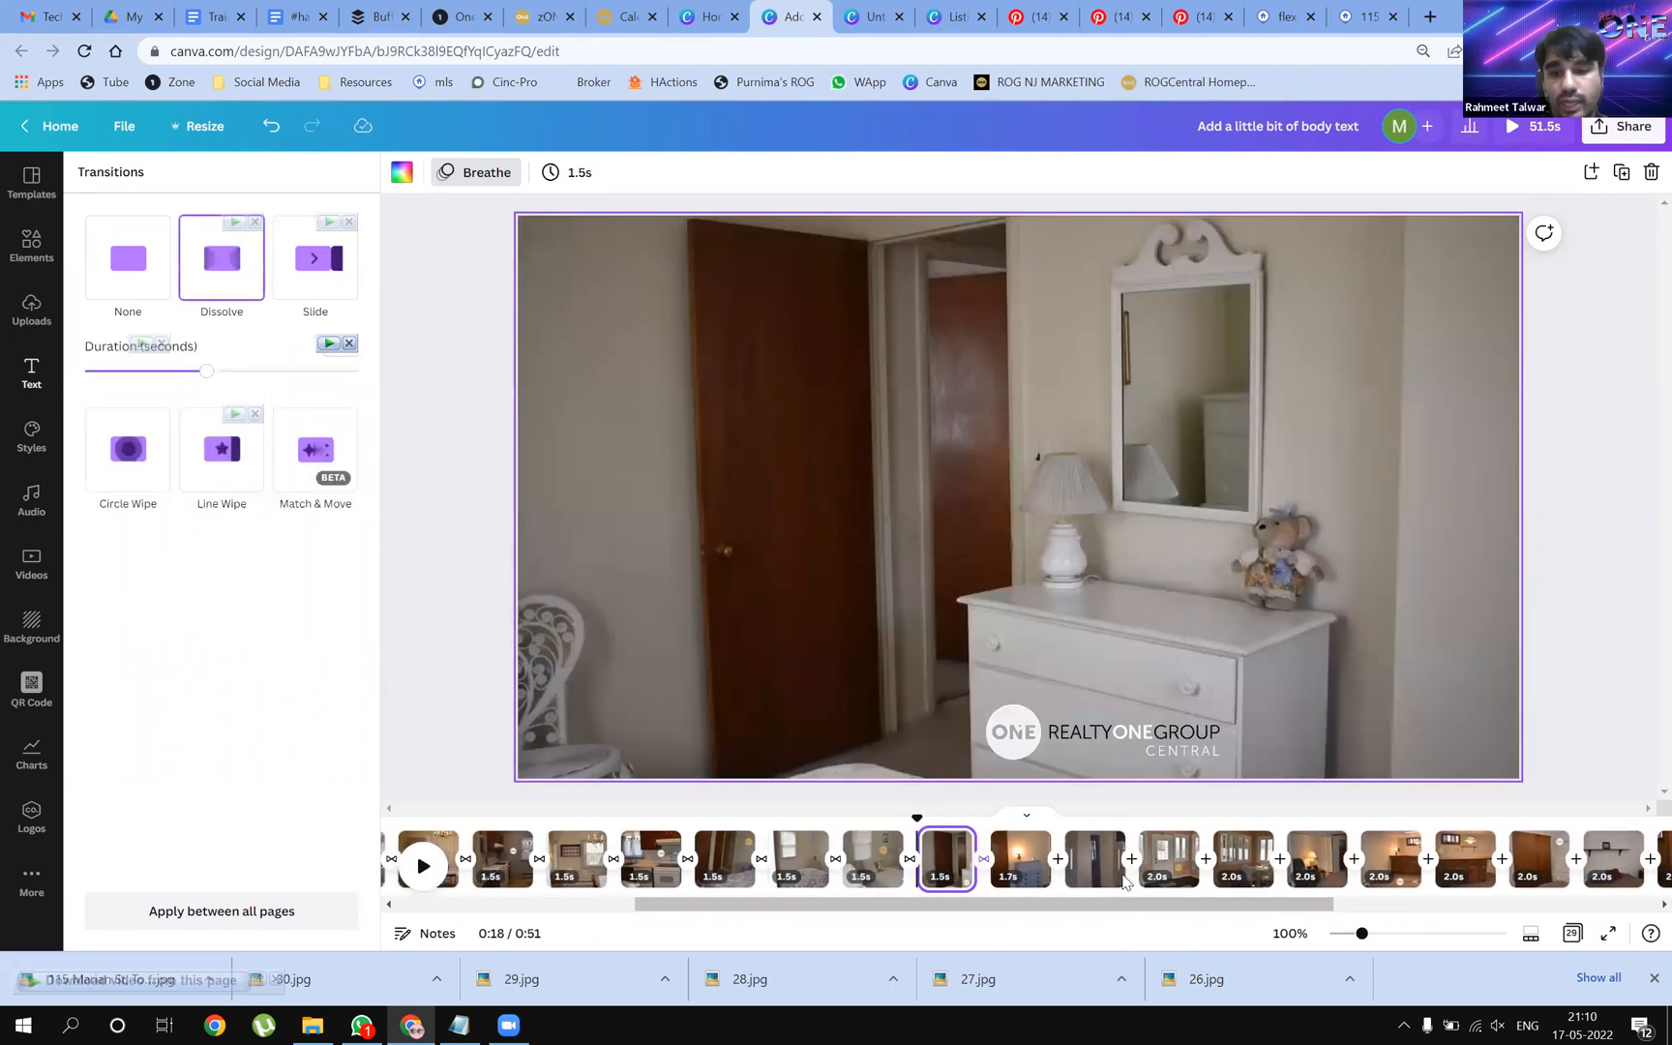
pyautogui.click(1056, 869)
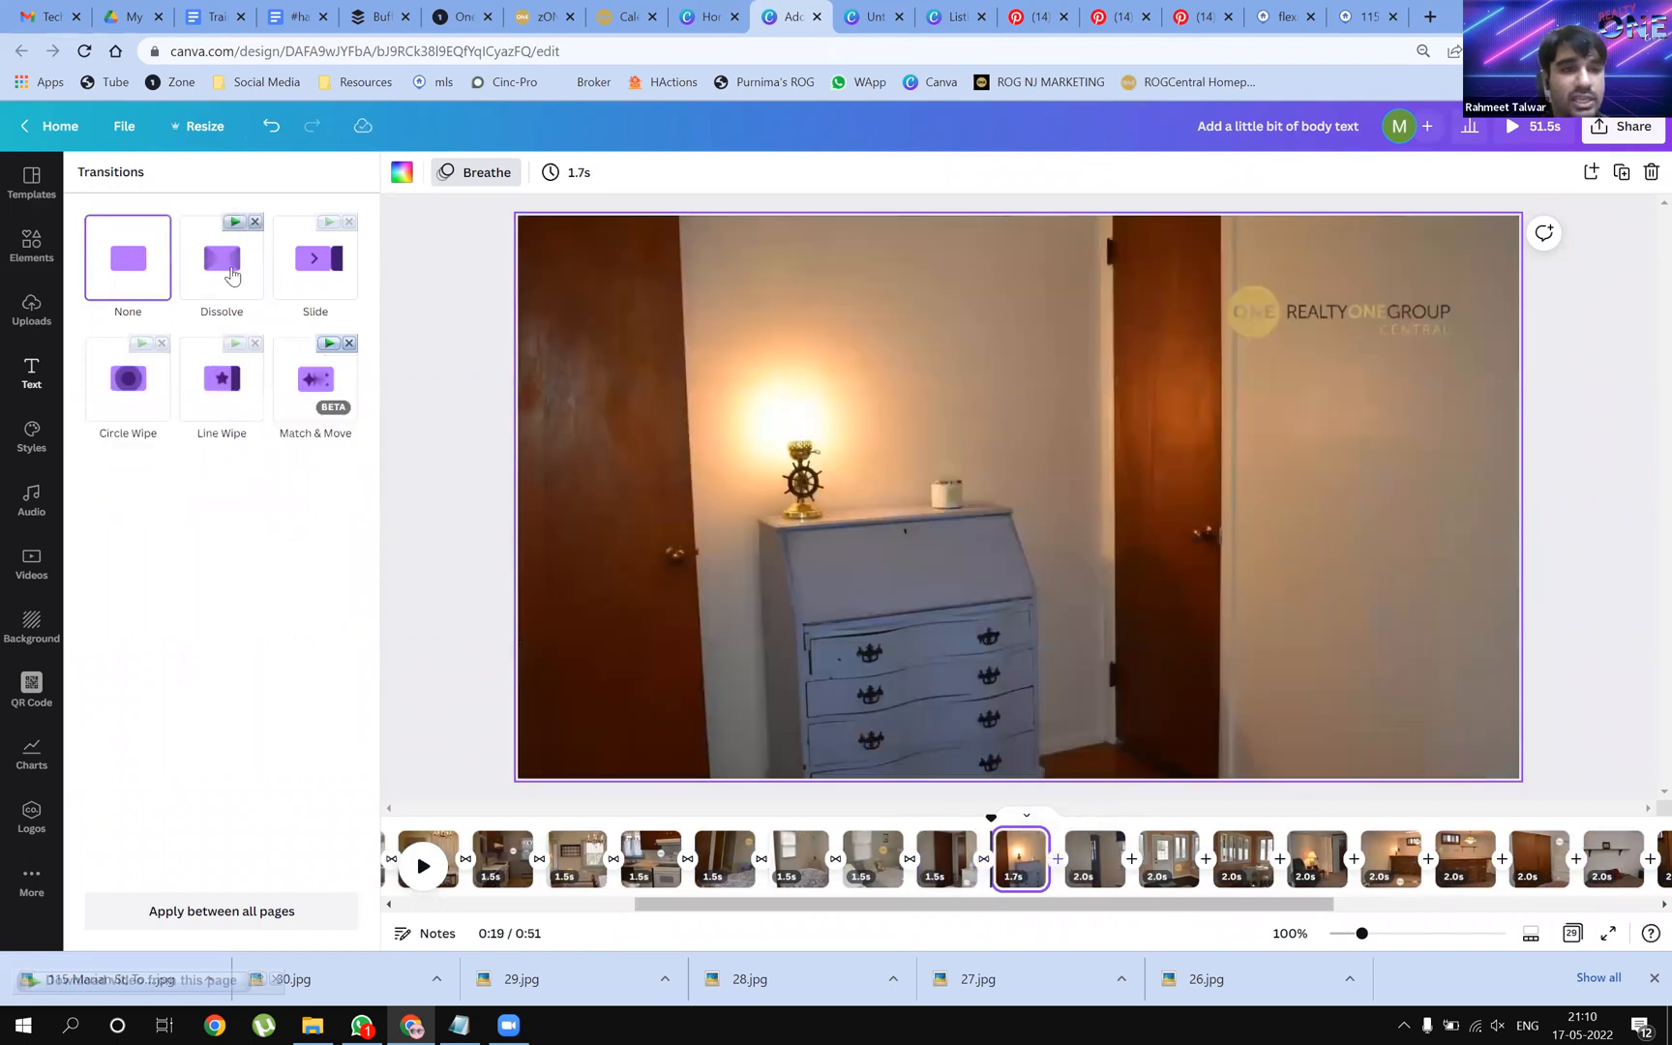
pyautogui.click(230, 275)
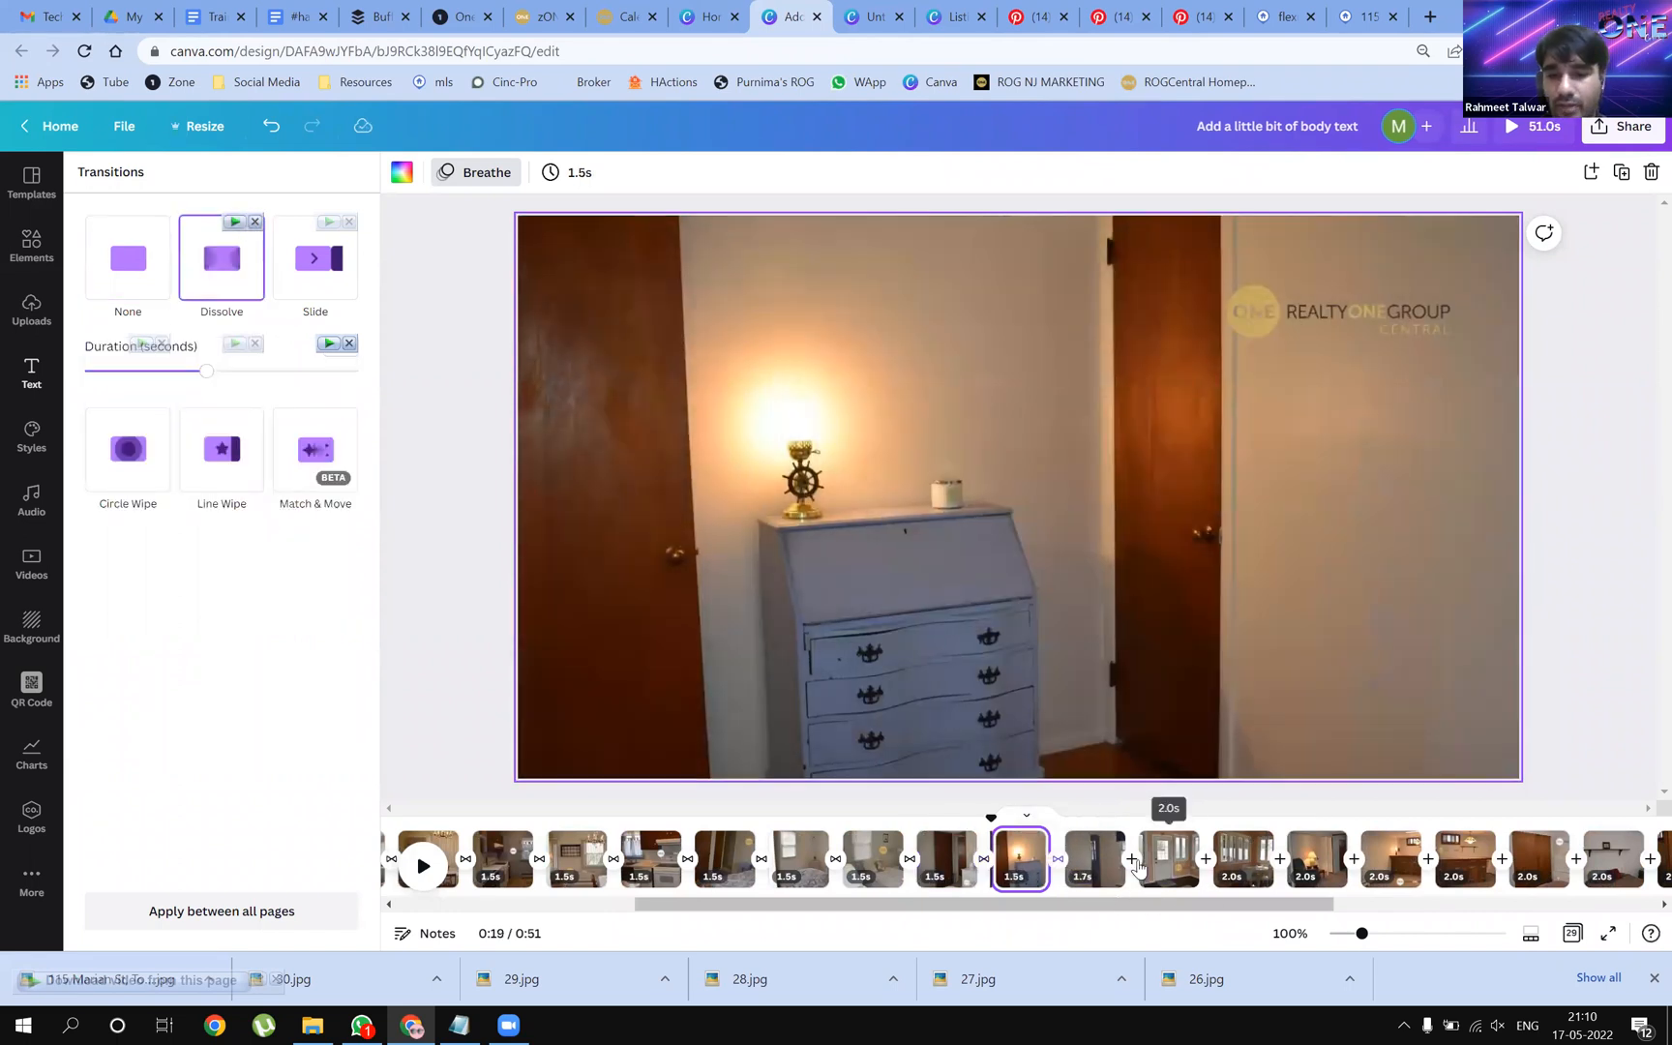
pyautogui.click(1131, 859)
pyautogui.click(221, 258)
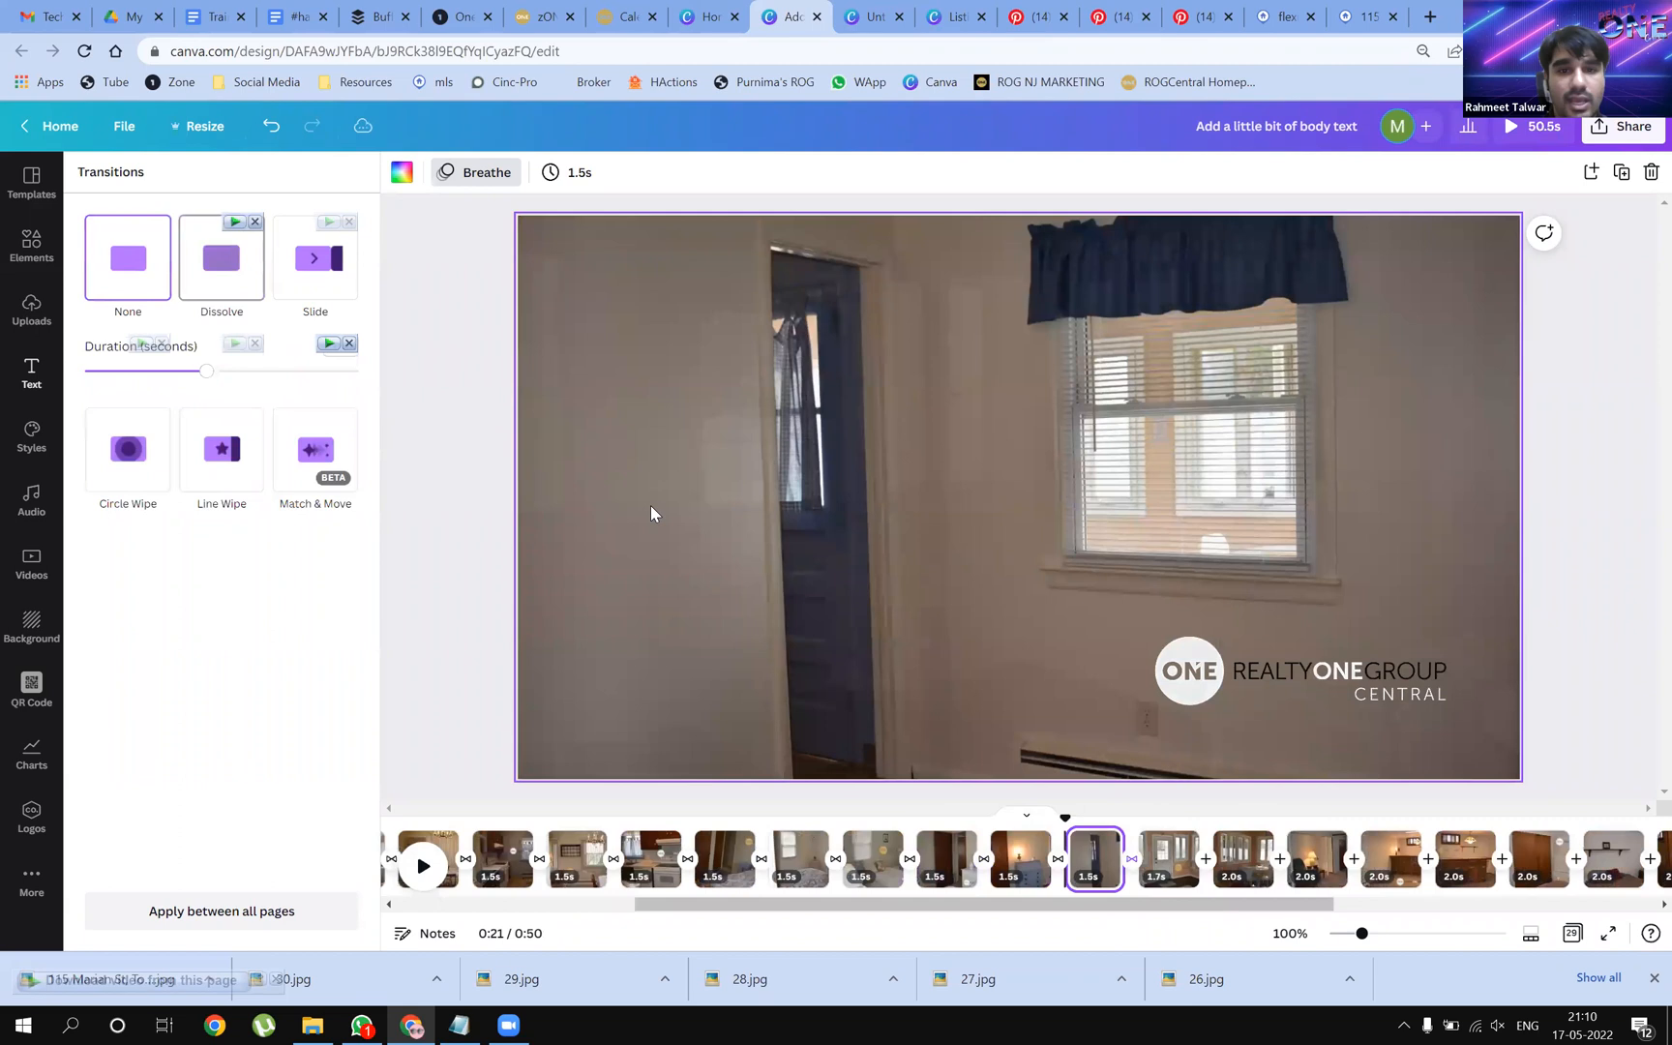
pyautogui.click(1206, 861)
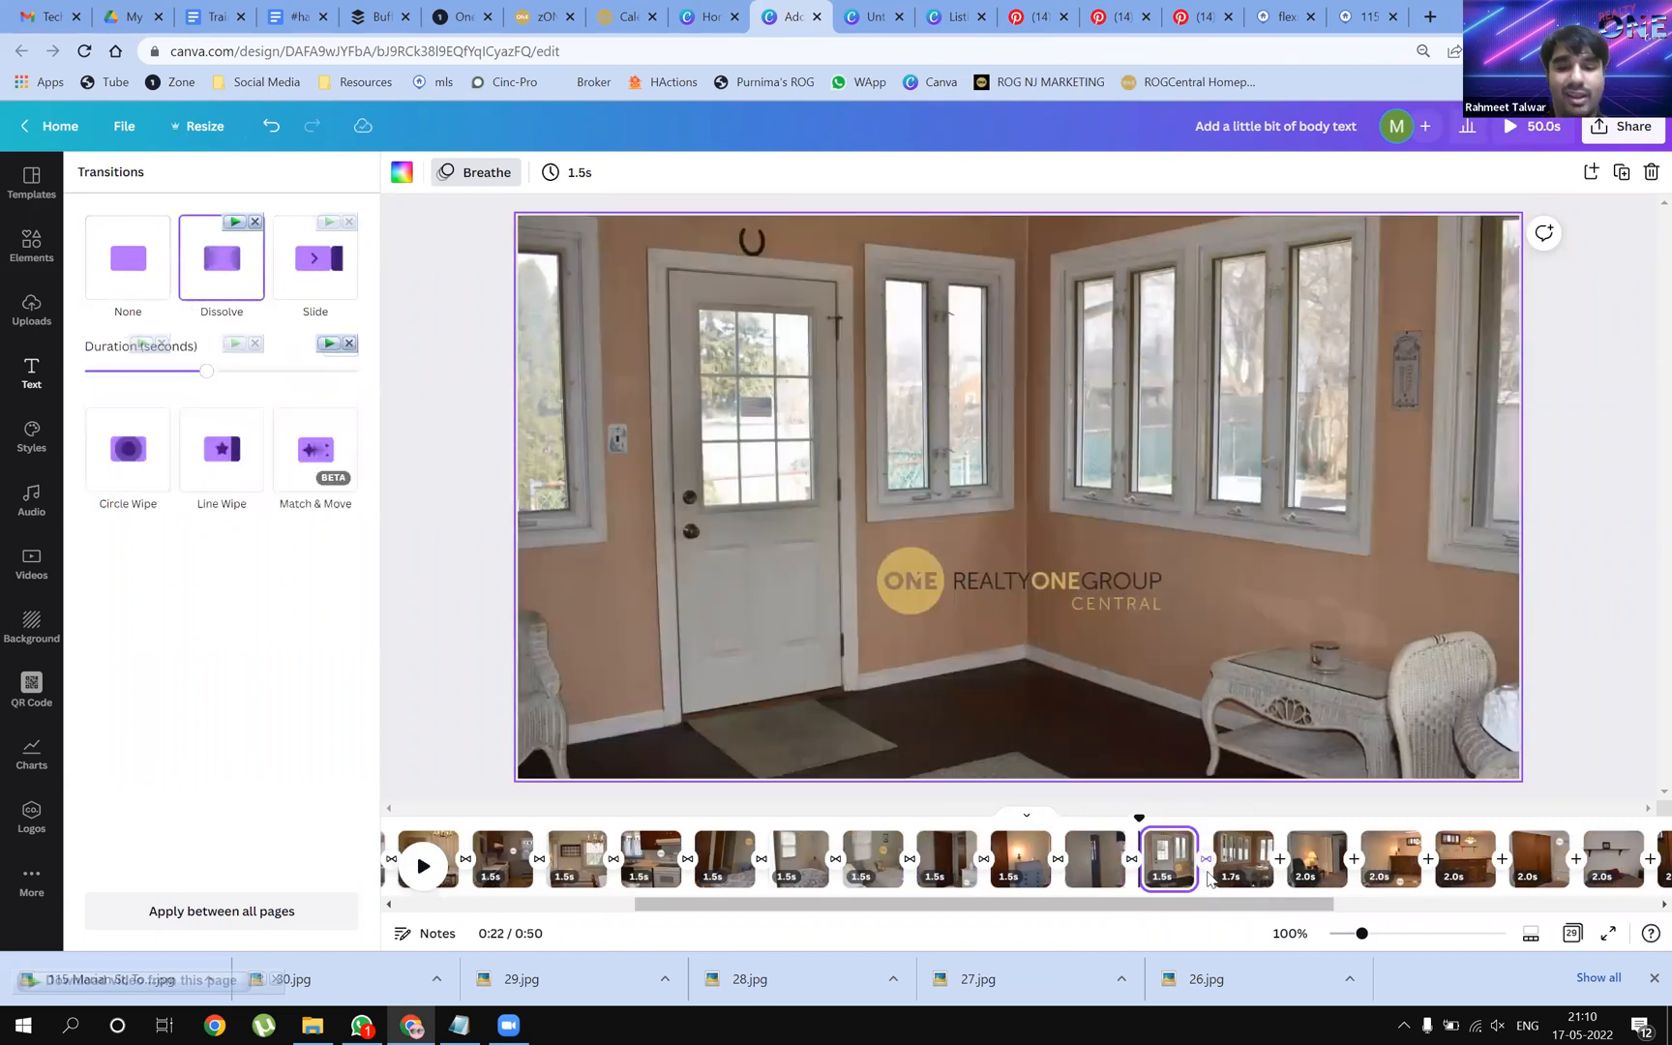
pyautogui.click(1276, 871)
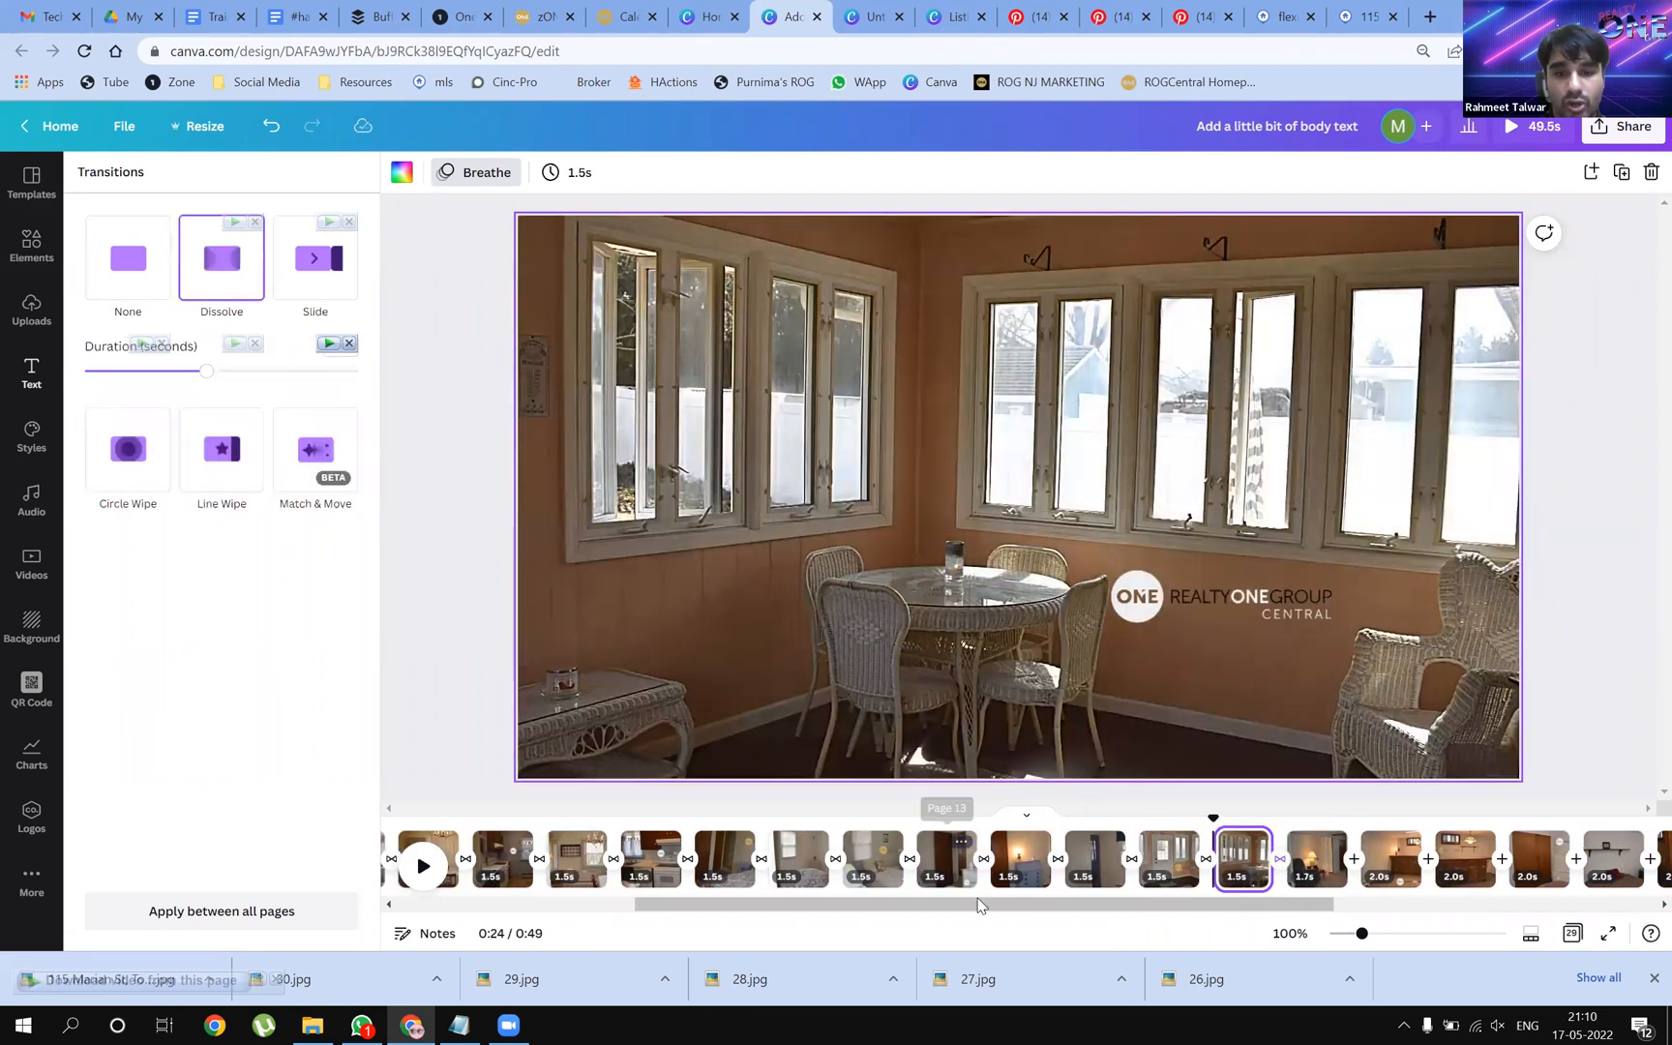
# Add Dissolve after the remaining pages, from the lamp room to the exterior shots
pyautogui.hscroll(5, 979, 905)
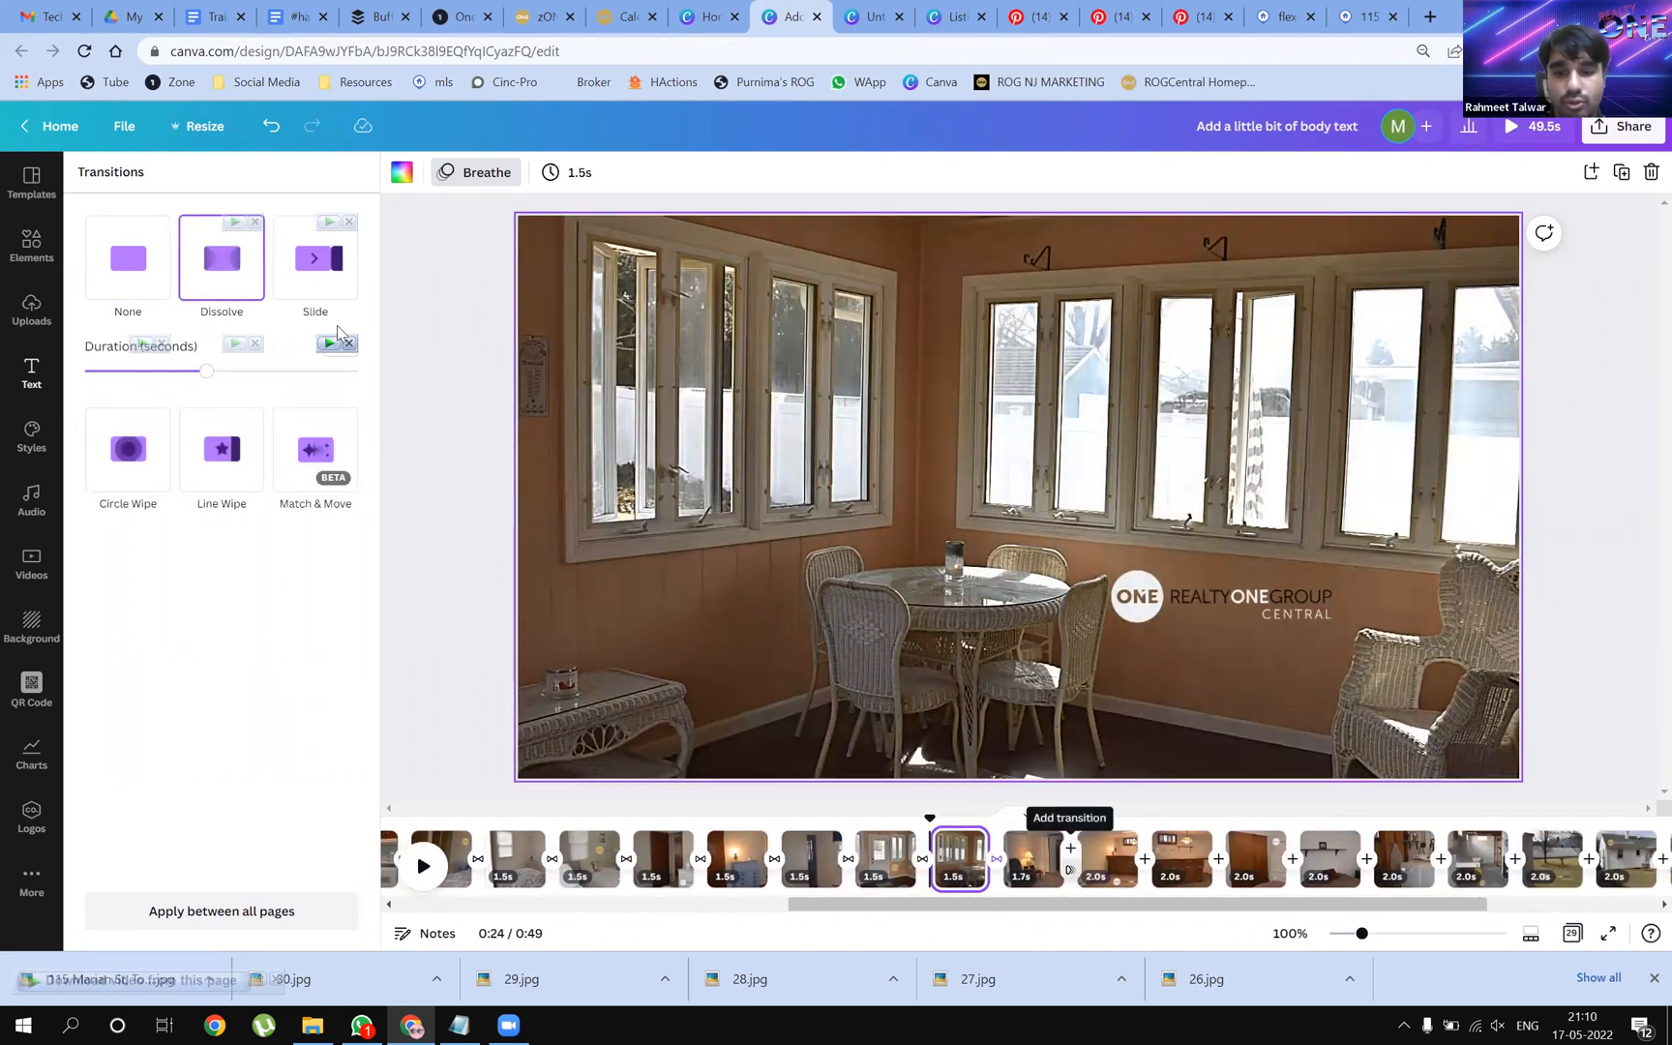
pyautogui.click(1071, 861)
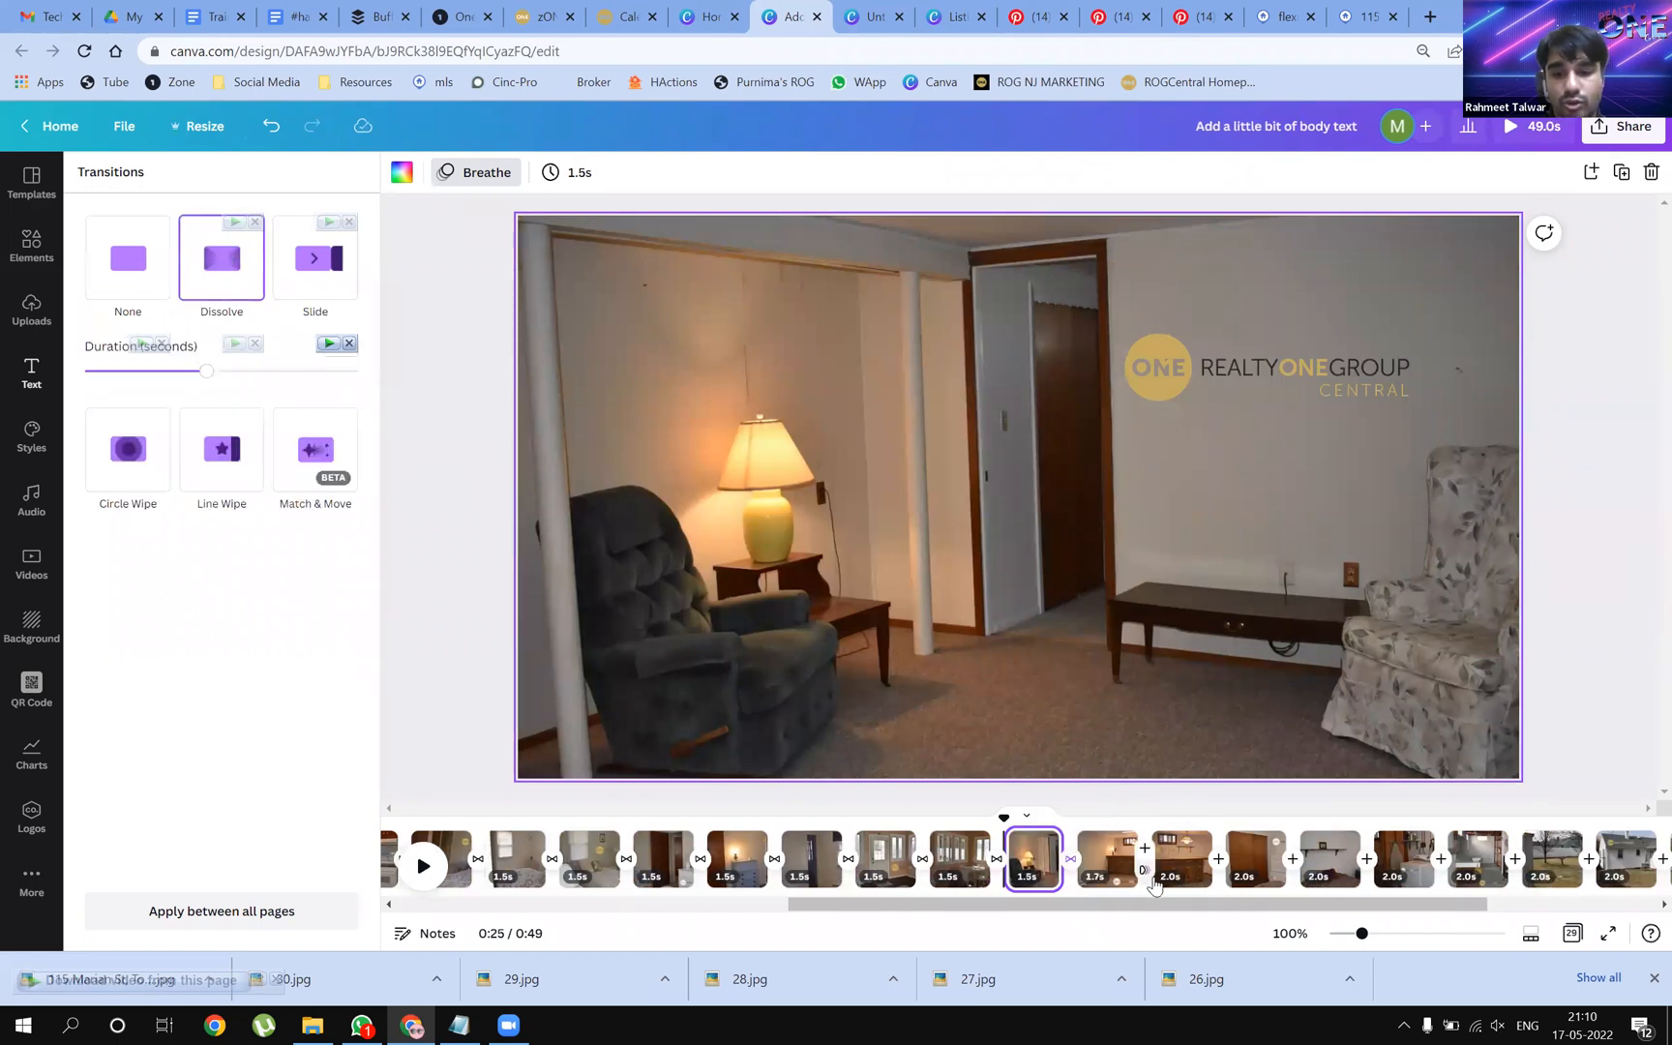
pyautogui.click(1145, 870)
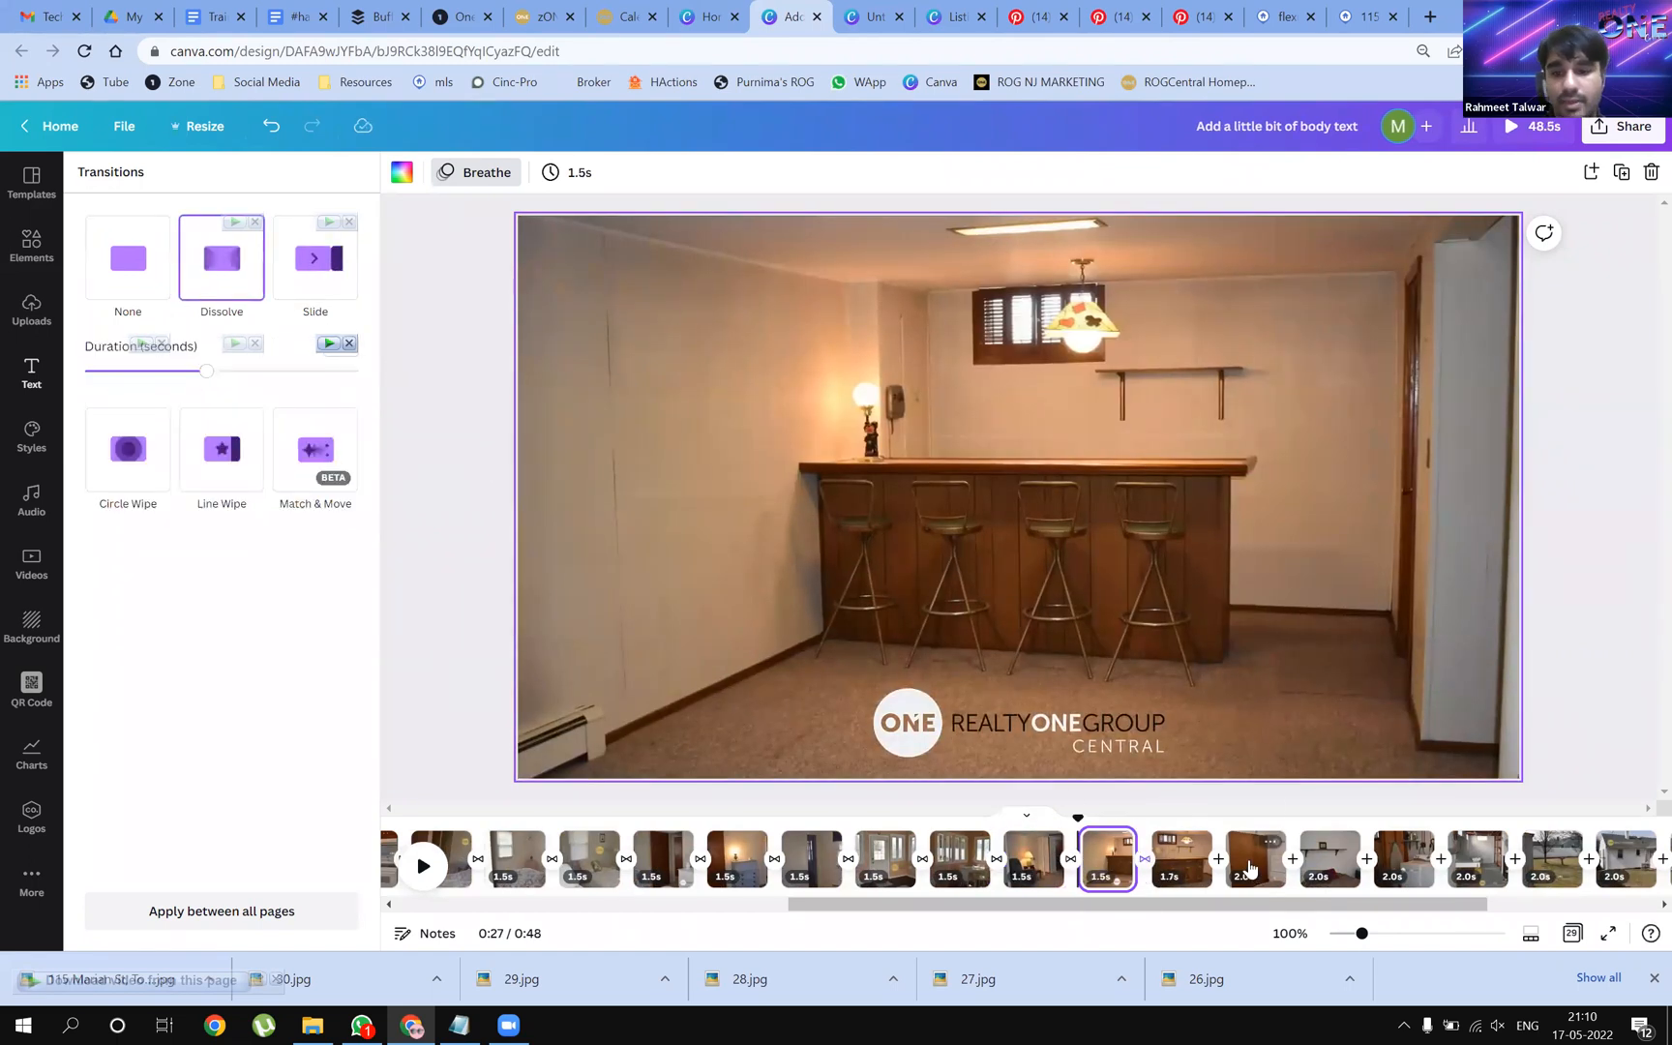
pyautogui.click(1218, 859)
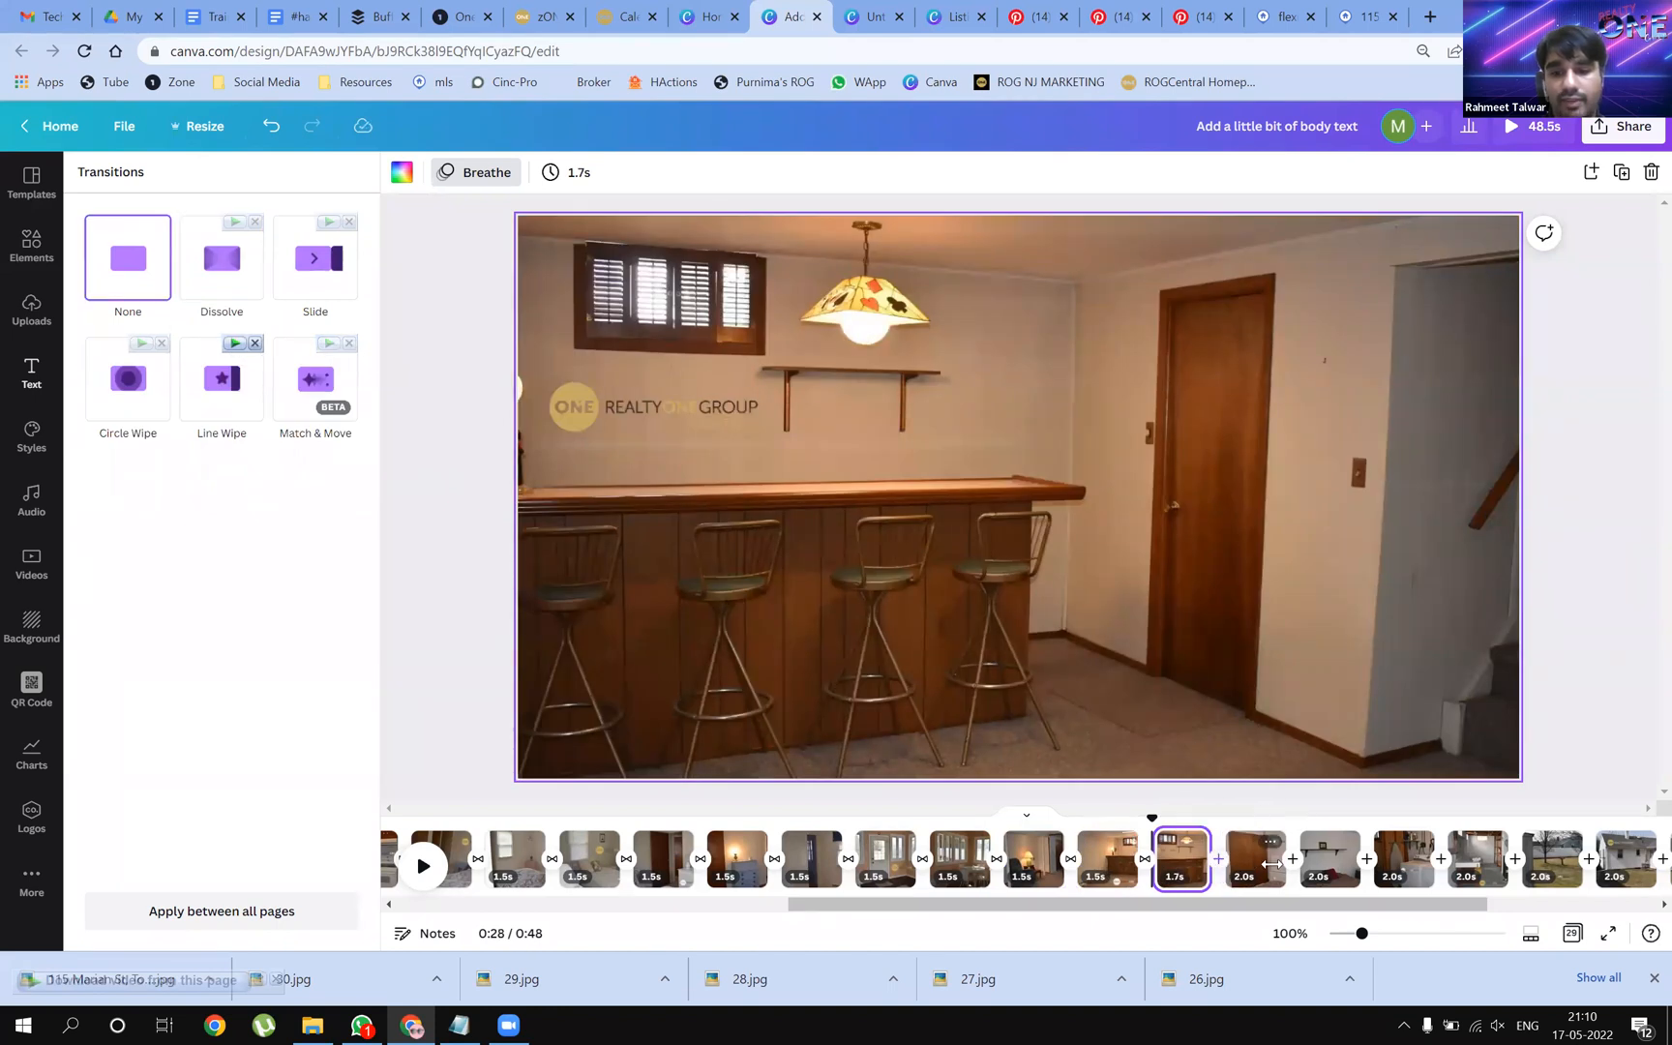
pyautogui.click(219, 280)
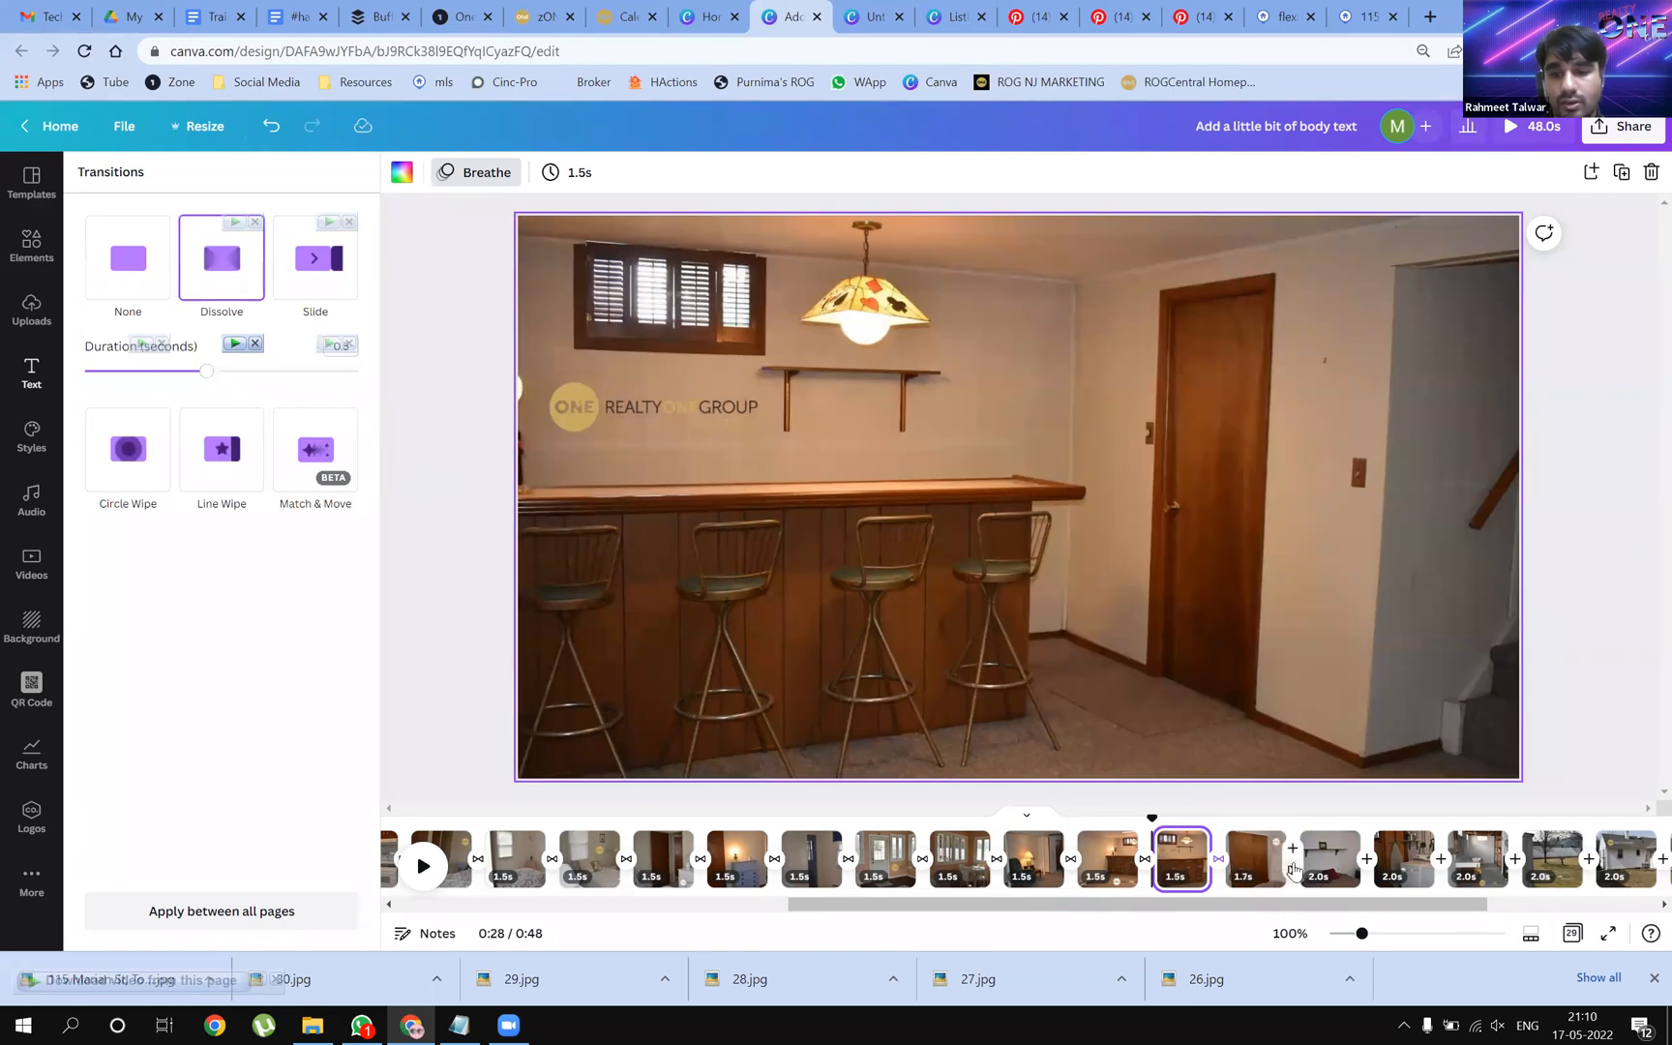
pyautogui.click(1290, 862)
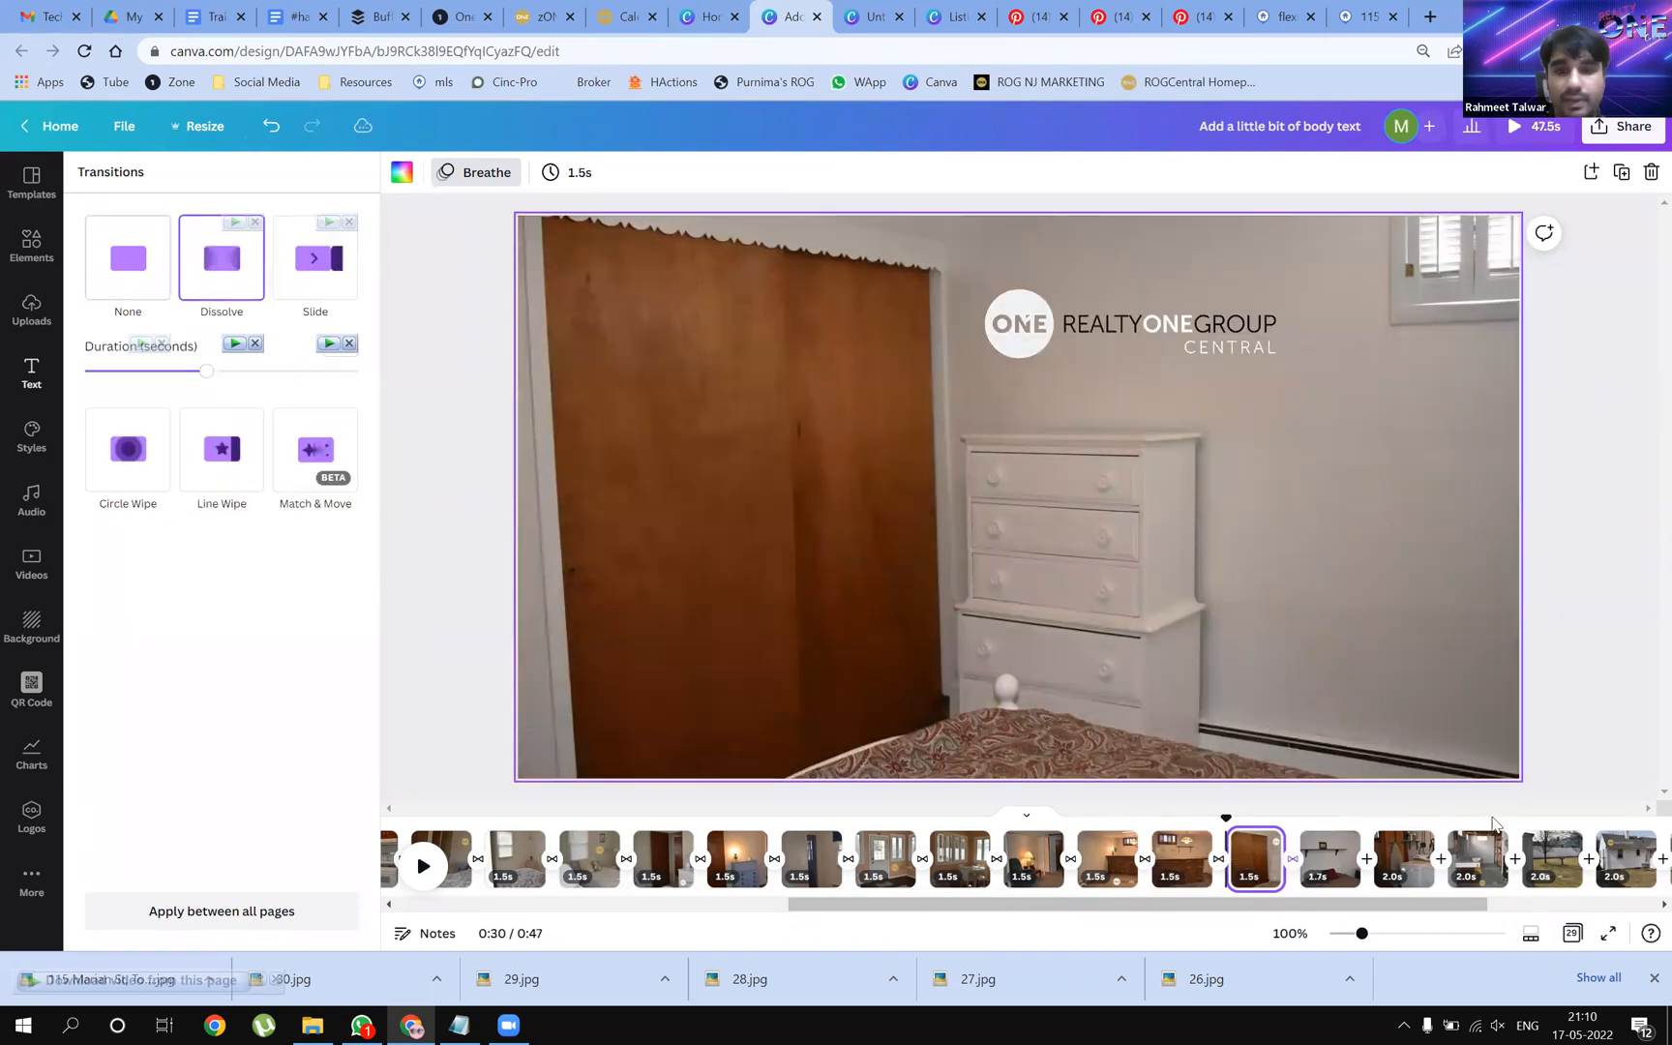
pyautogui.click(1367, 849)
pyautogui.click(229, 276)
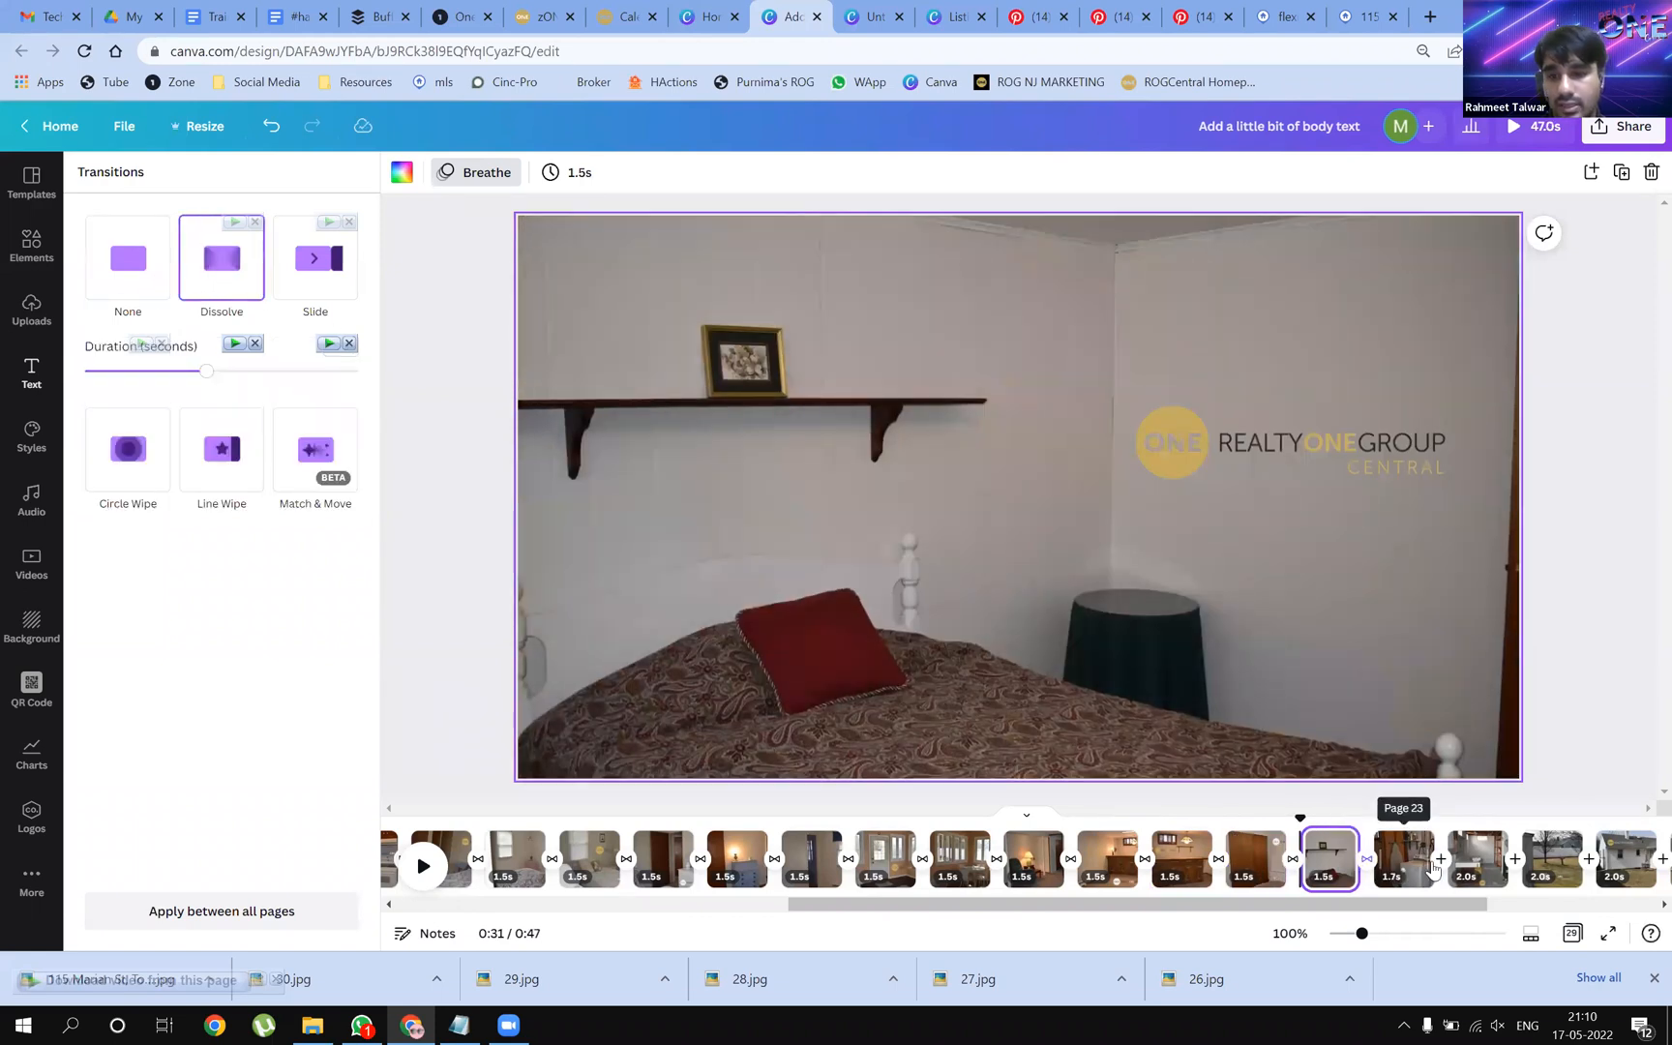
pyautogui.click(1440, 848)
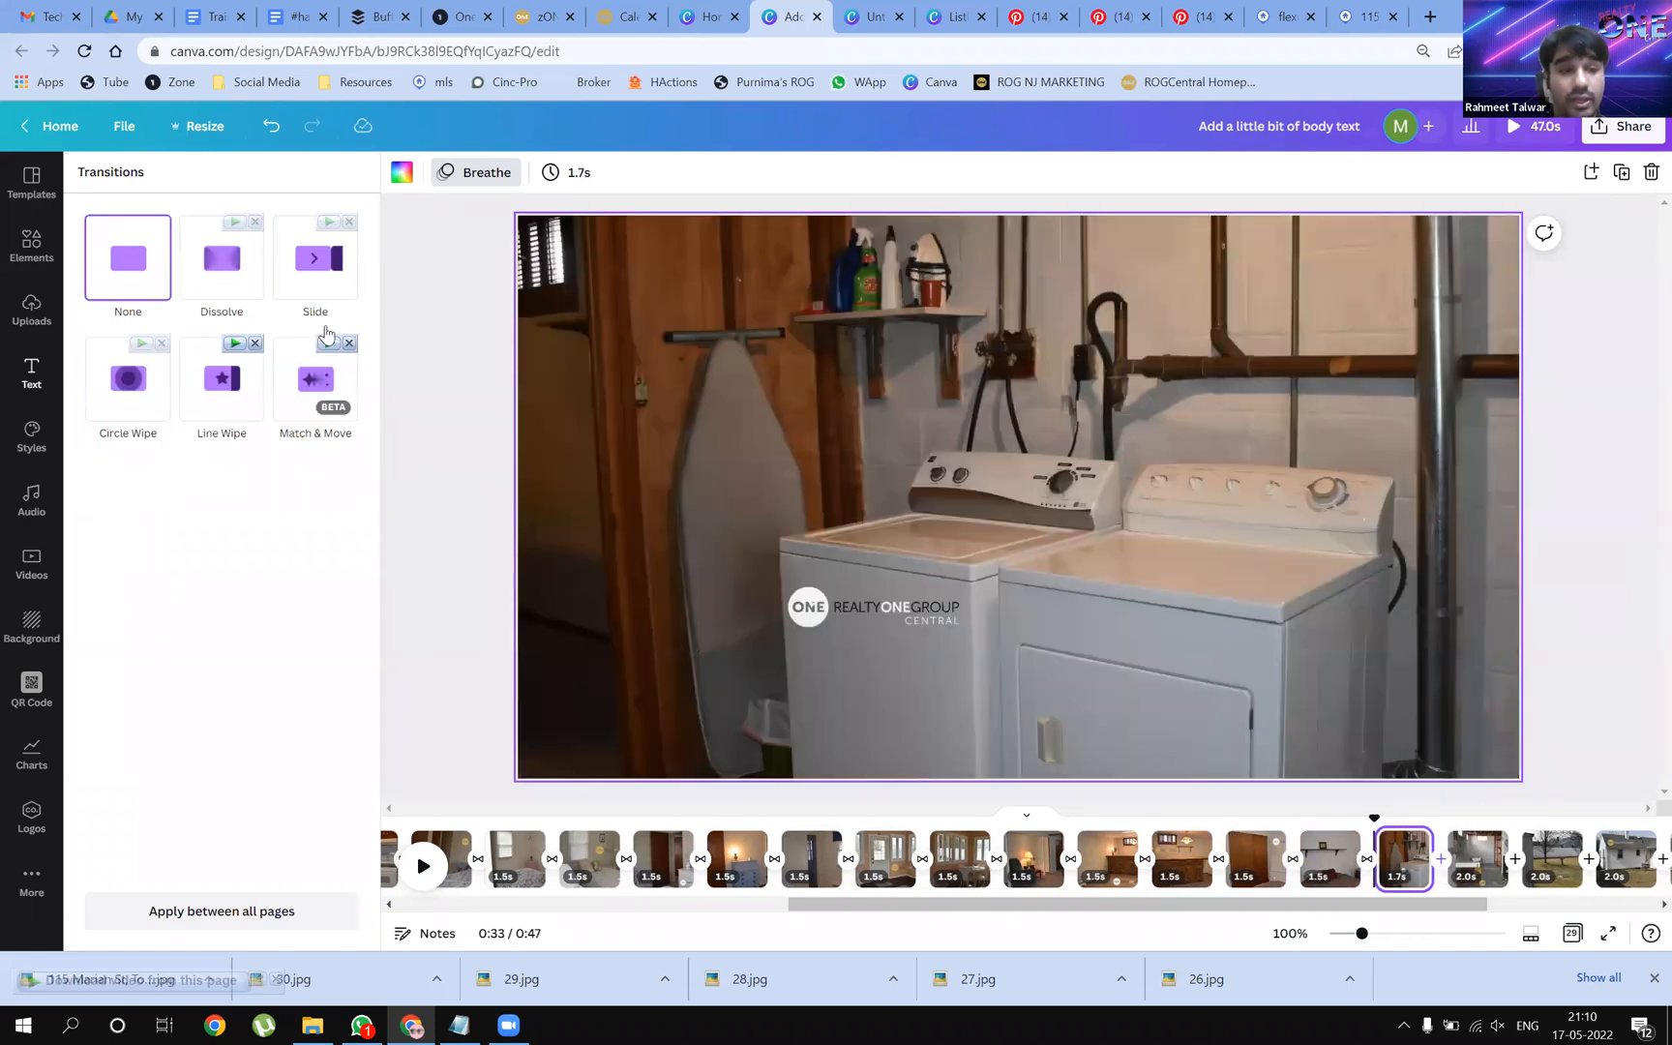
pyautogui.click(221, 257)
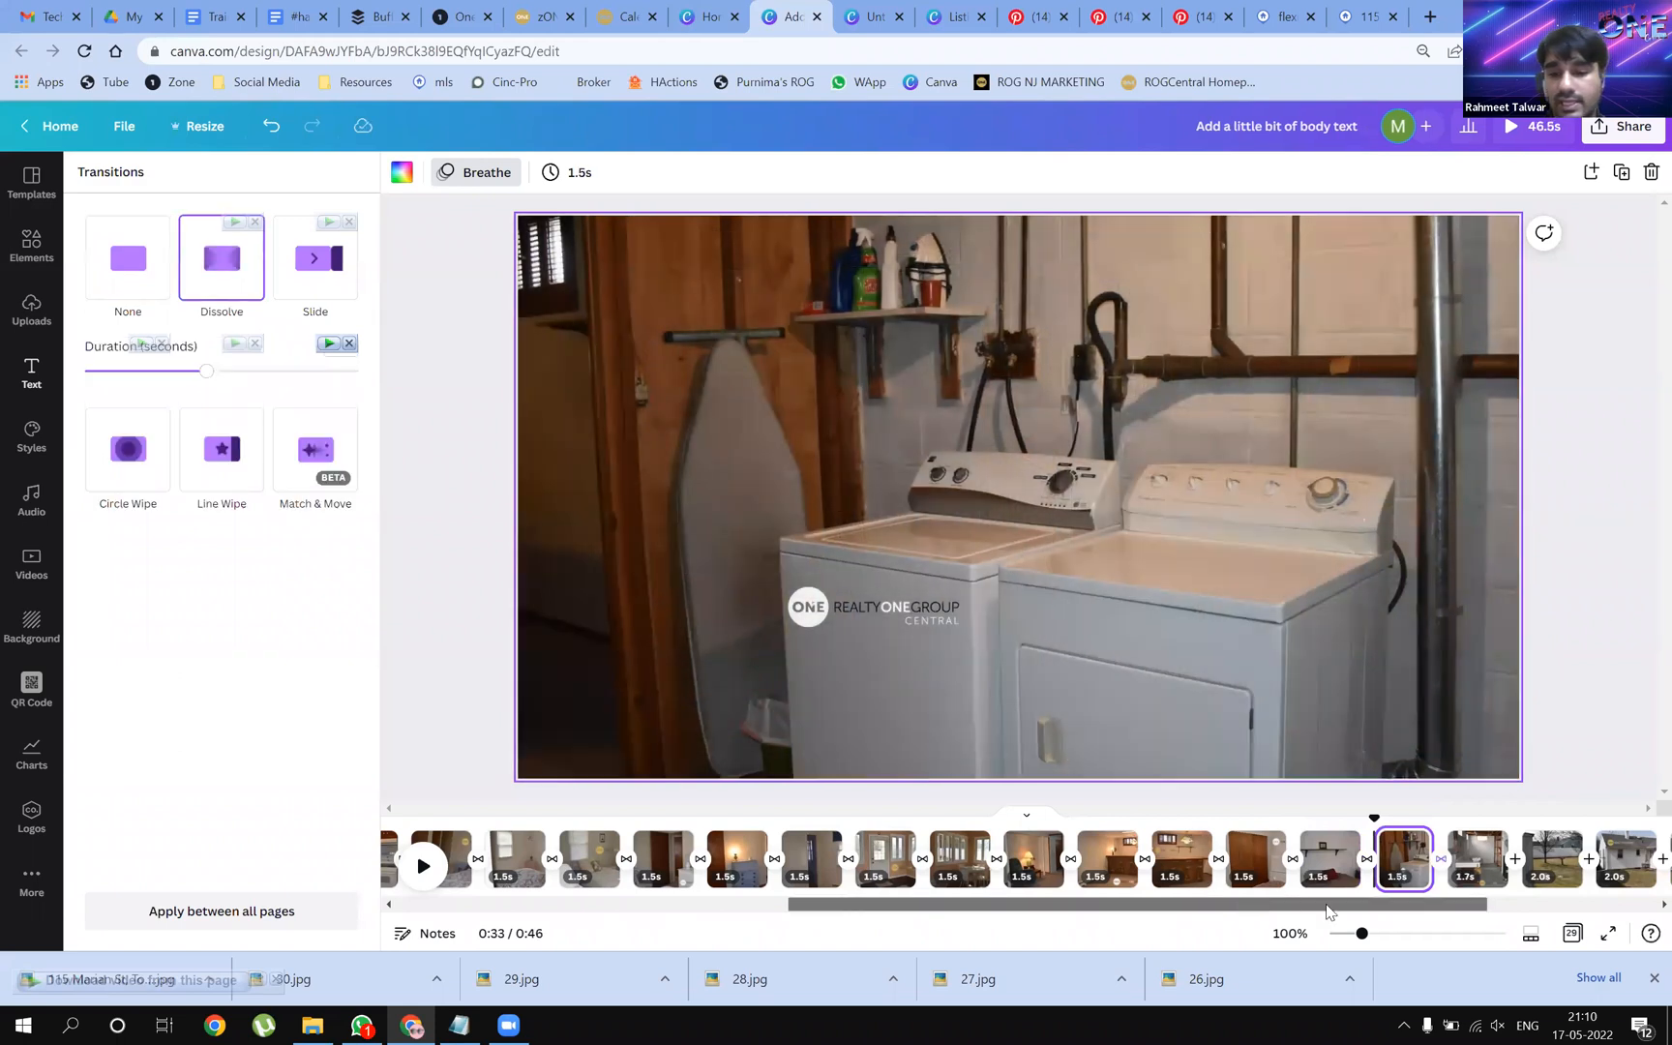
pyautogui.hscroll(3, 1212, 849)
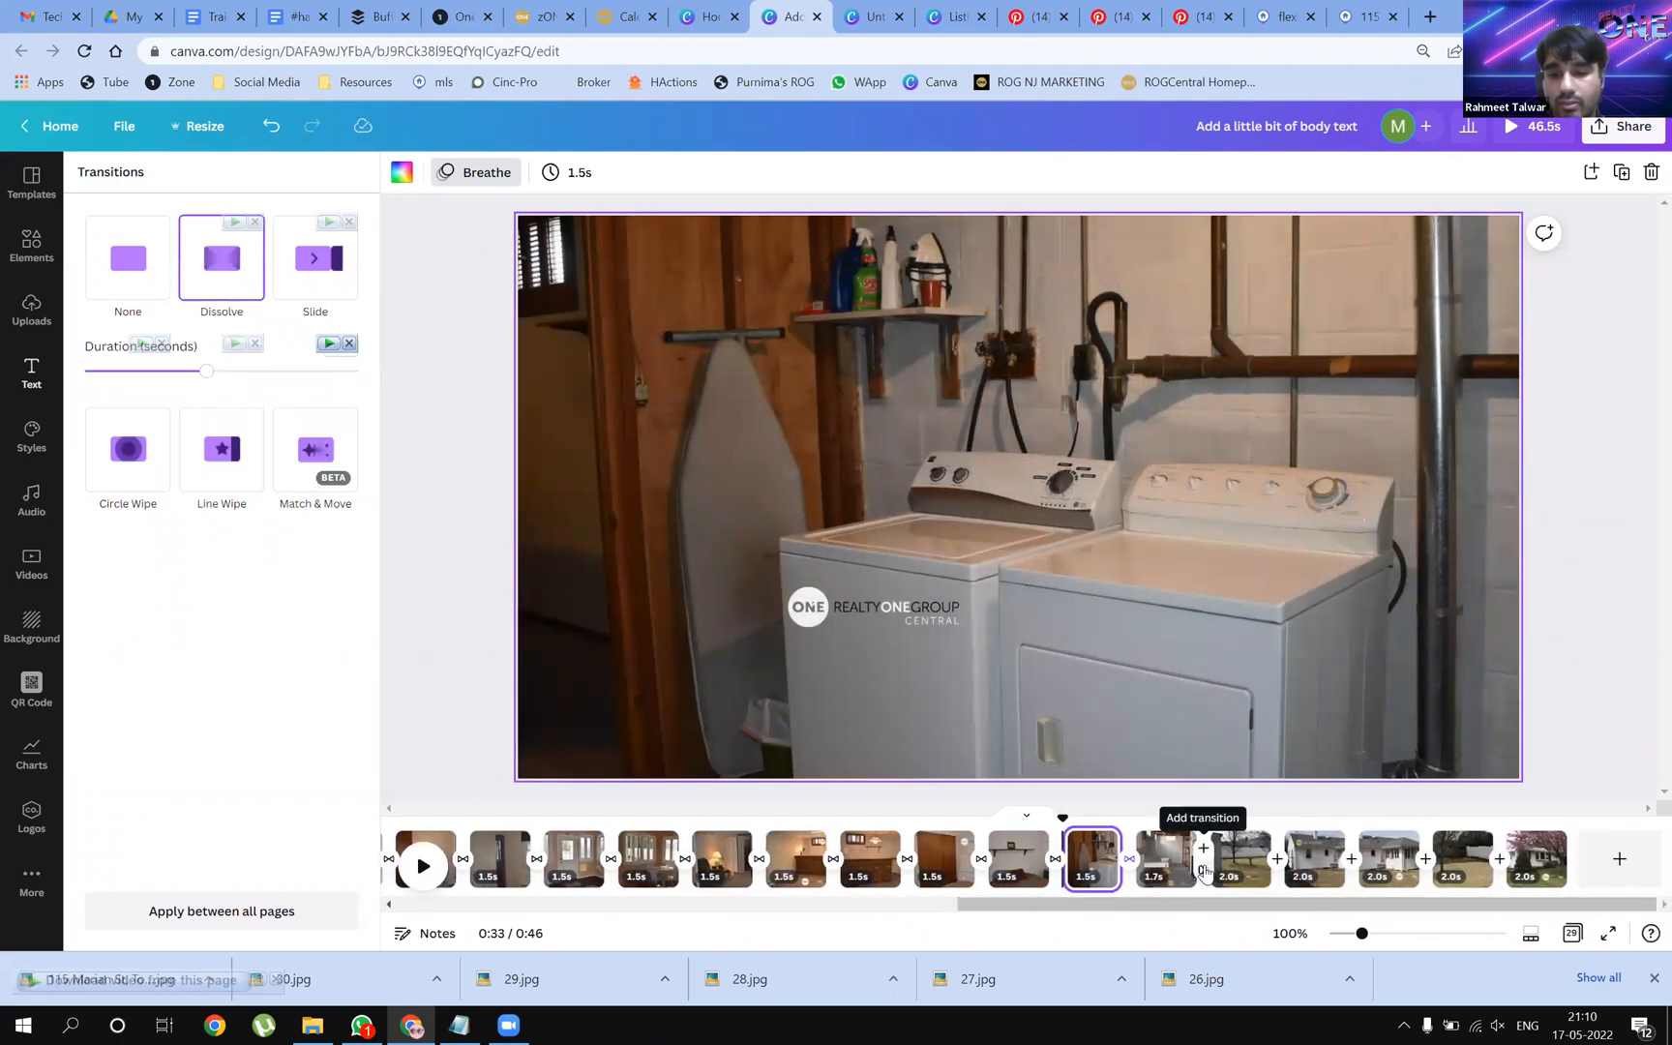
pyautogui.click(234, 289)
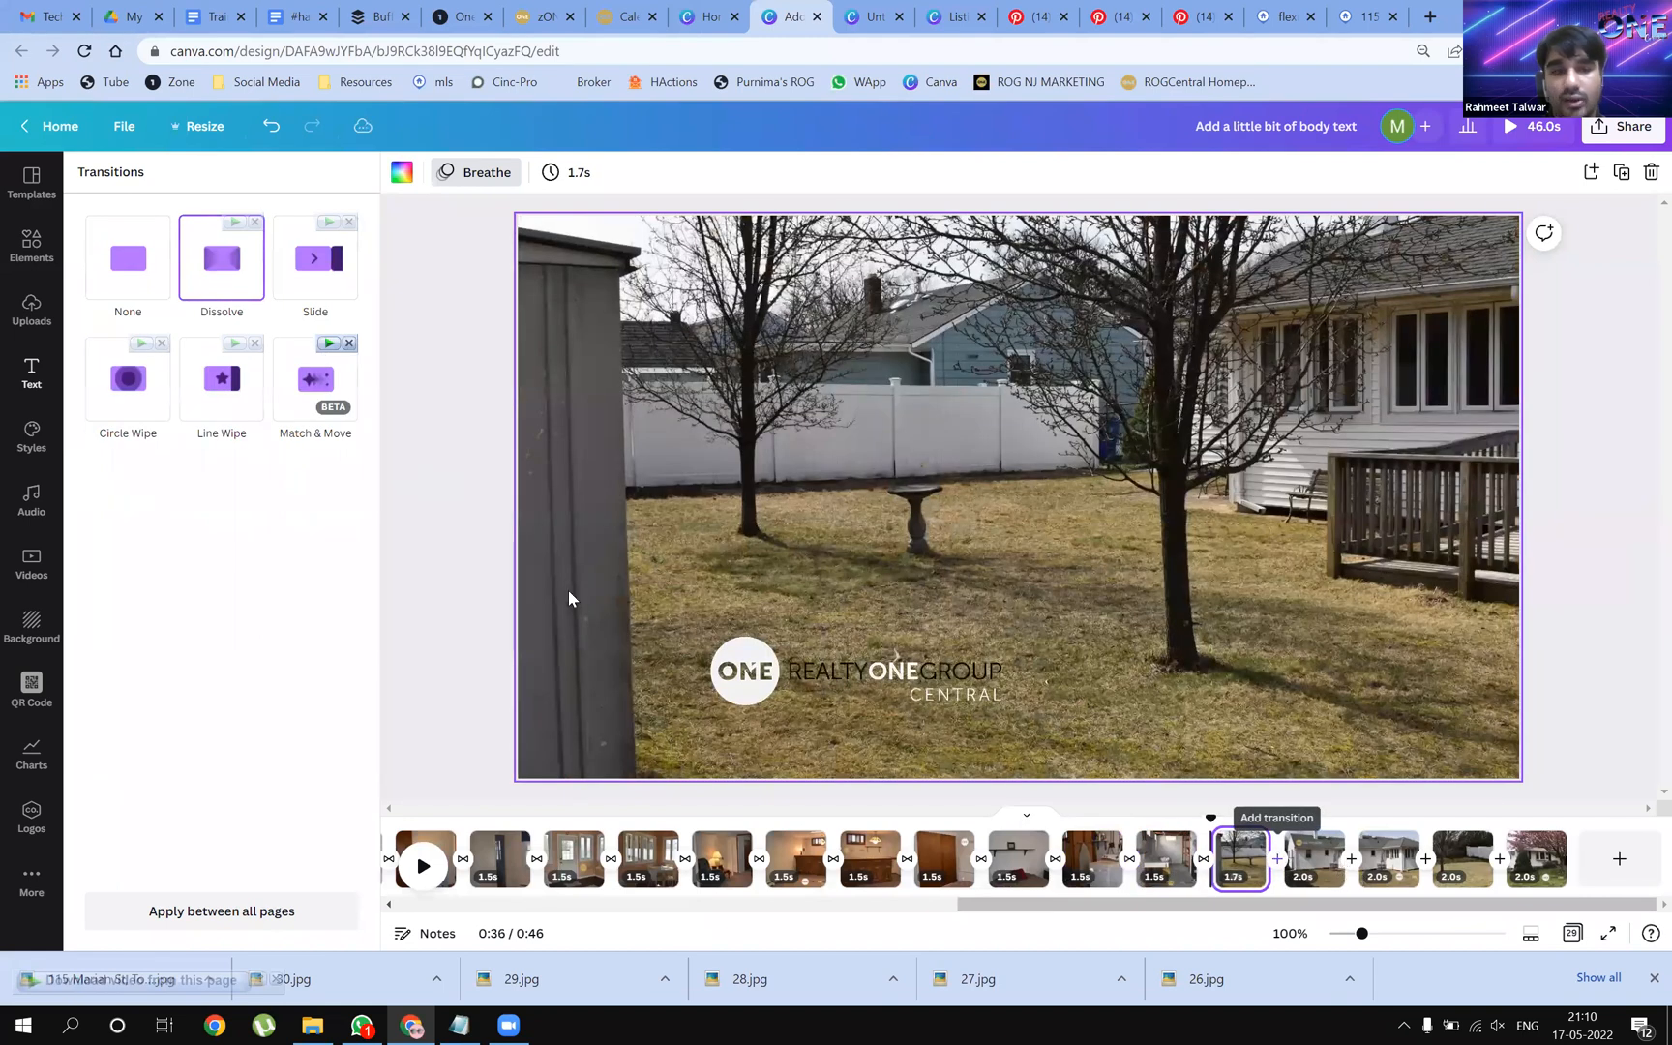
pyautogui.click(244, 273)
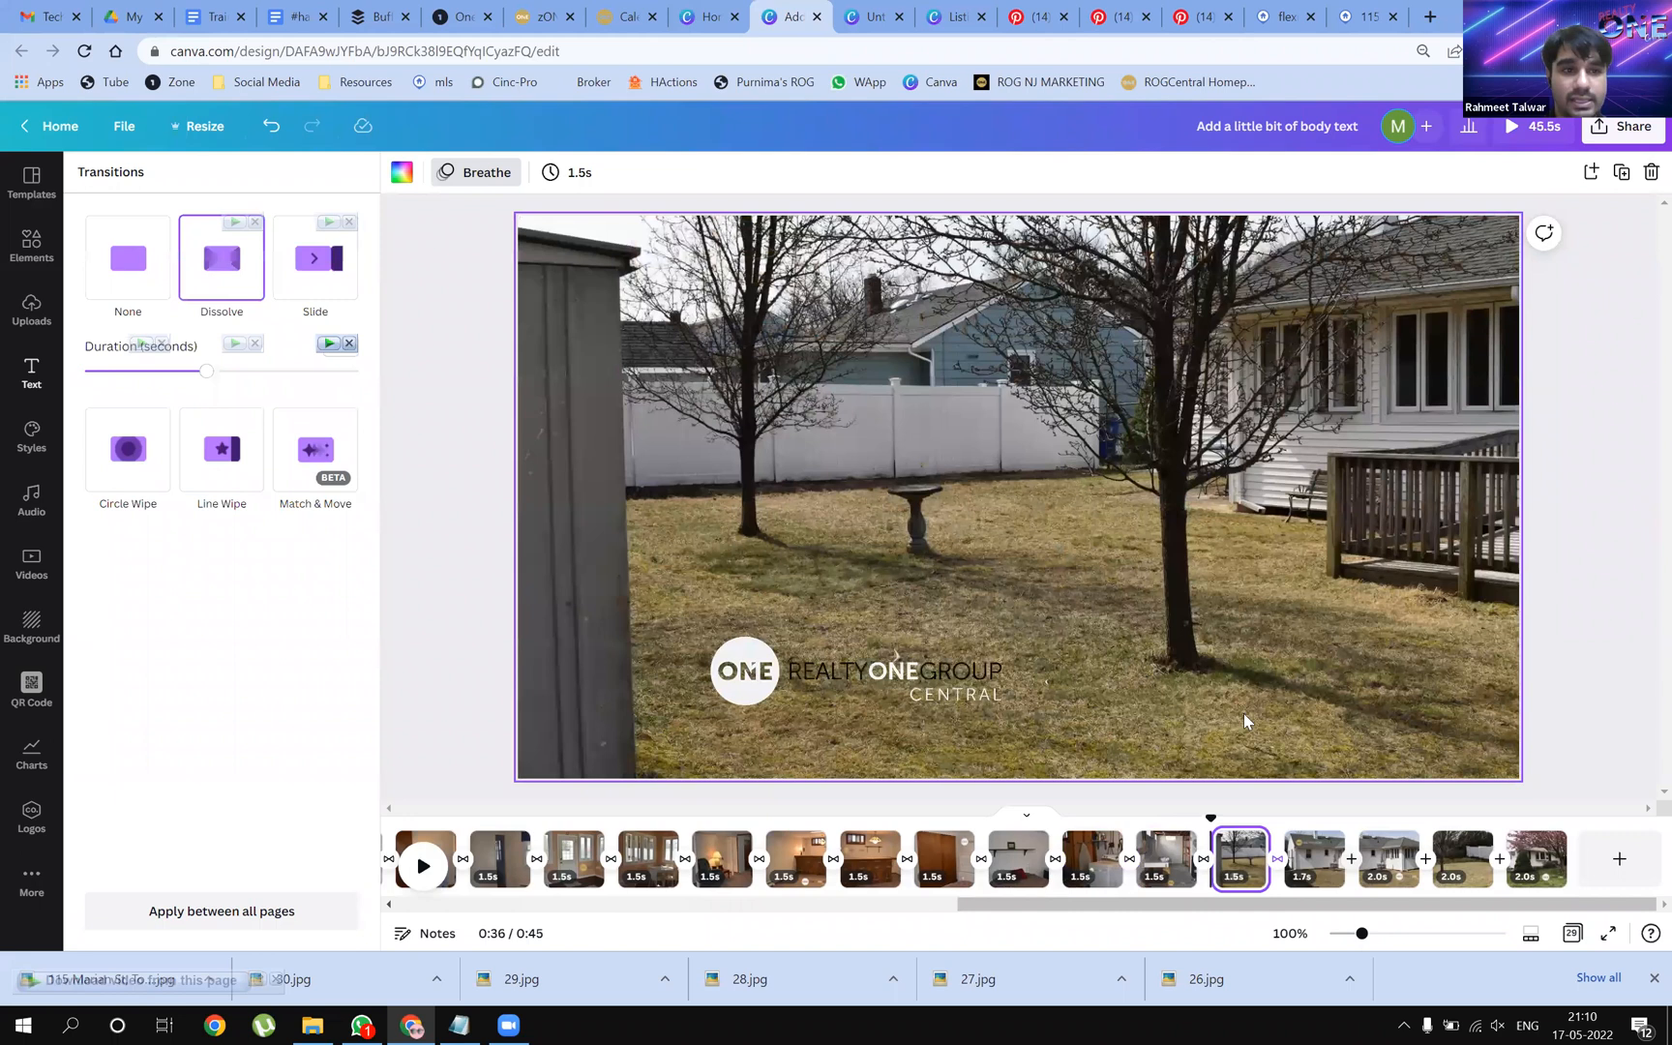
pyautogui.click(1353, 844)
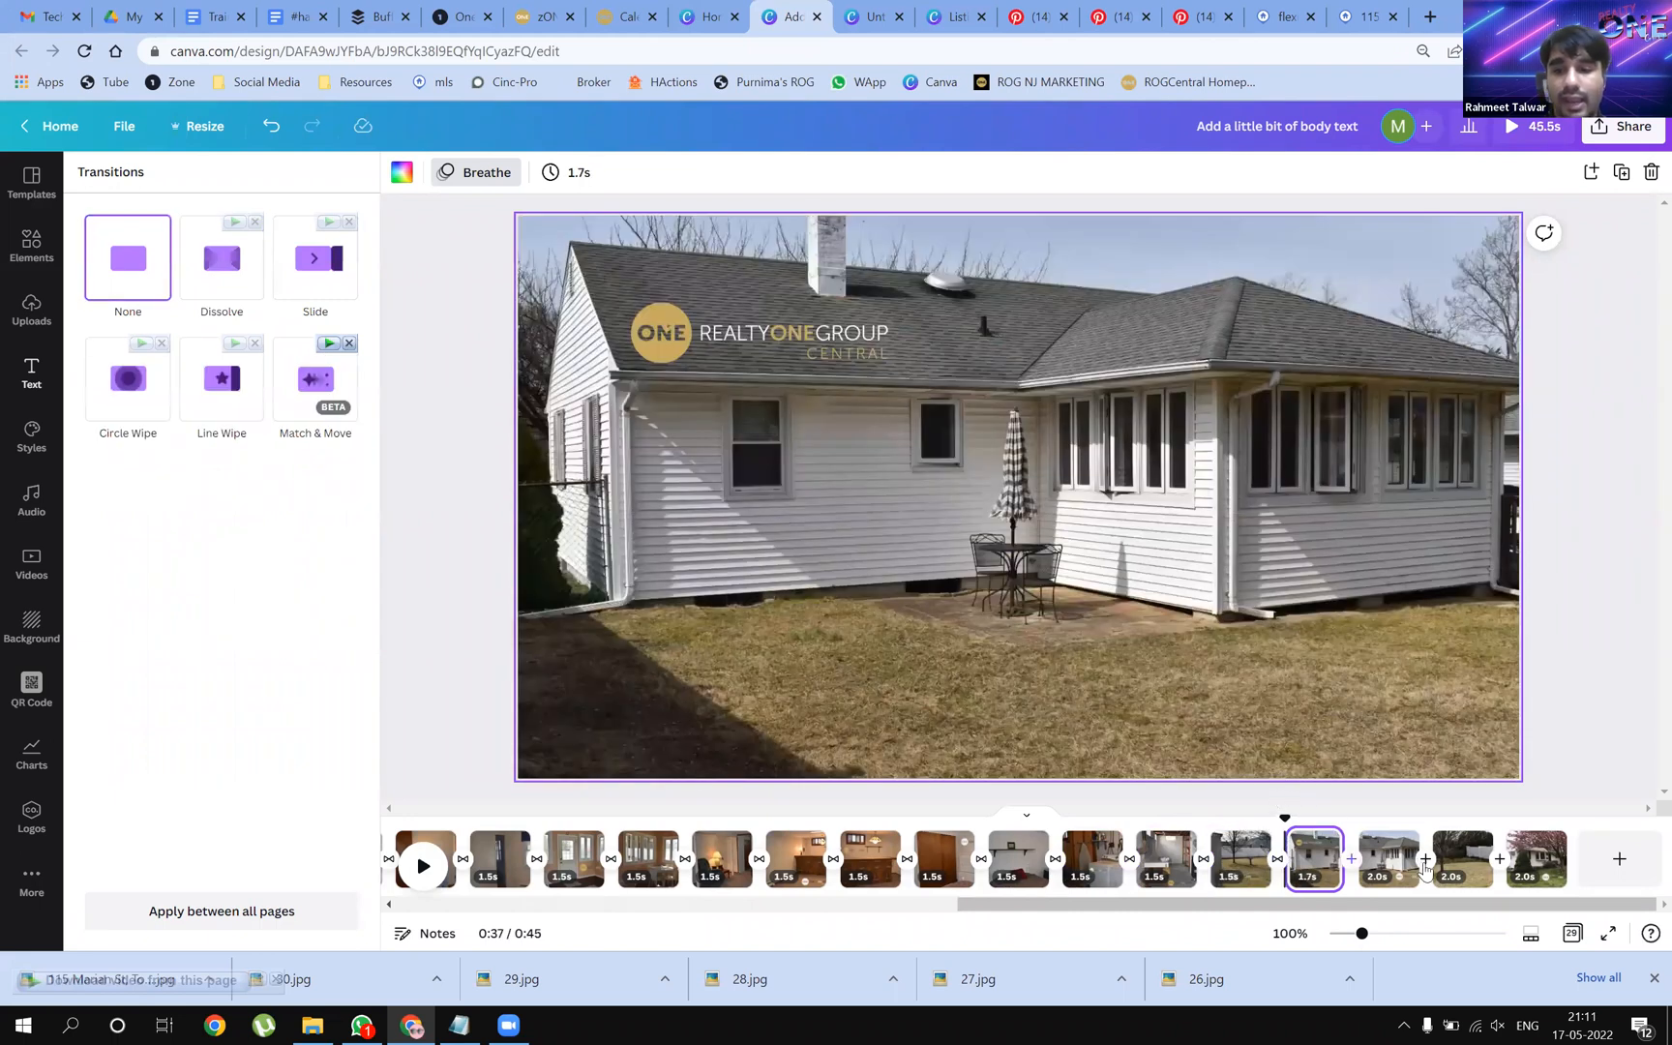
pyautogui.click(221, 258)
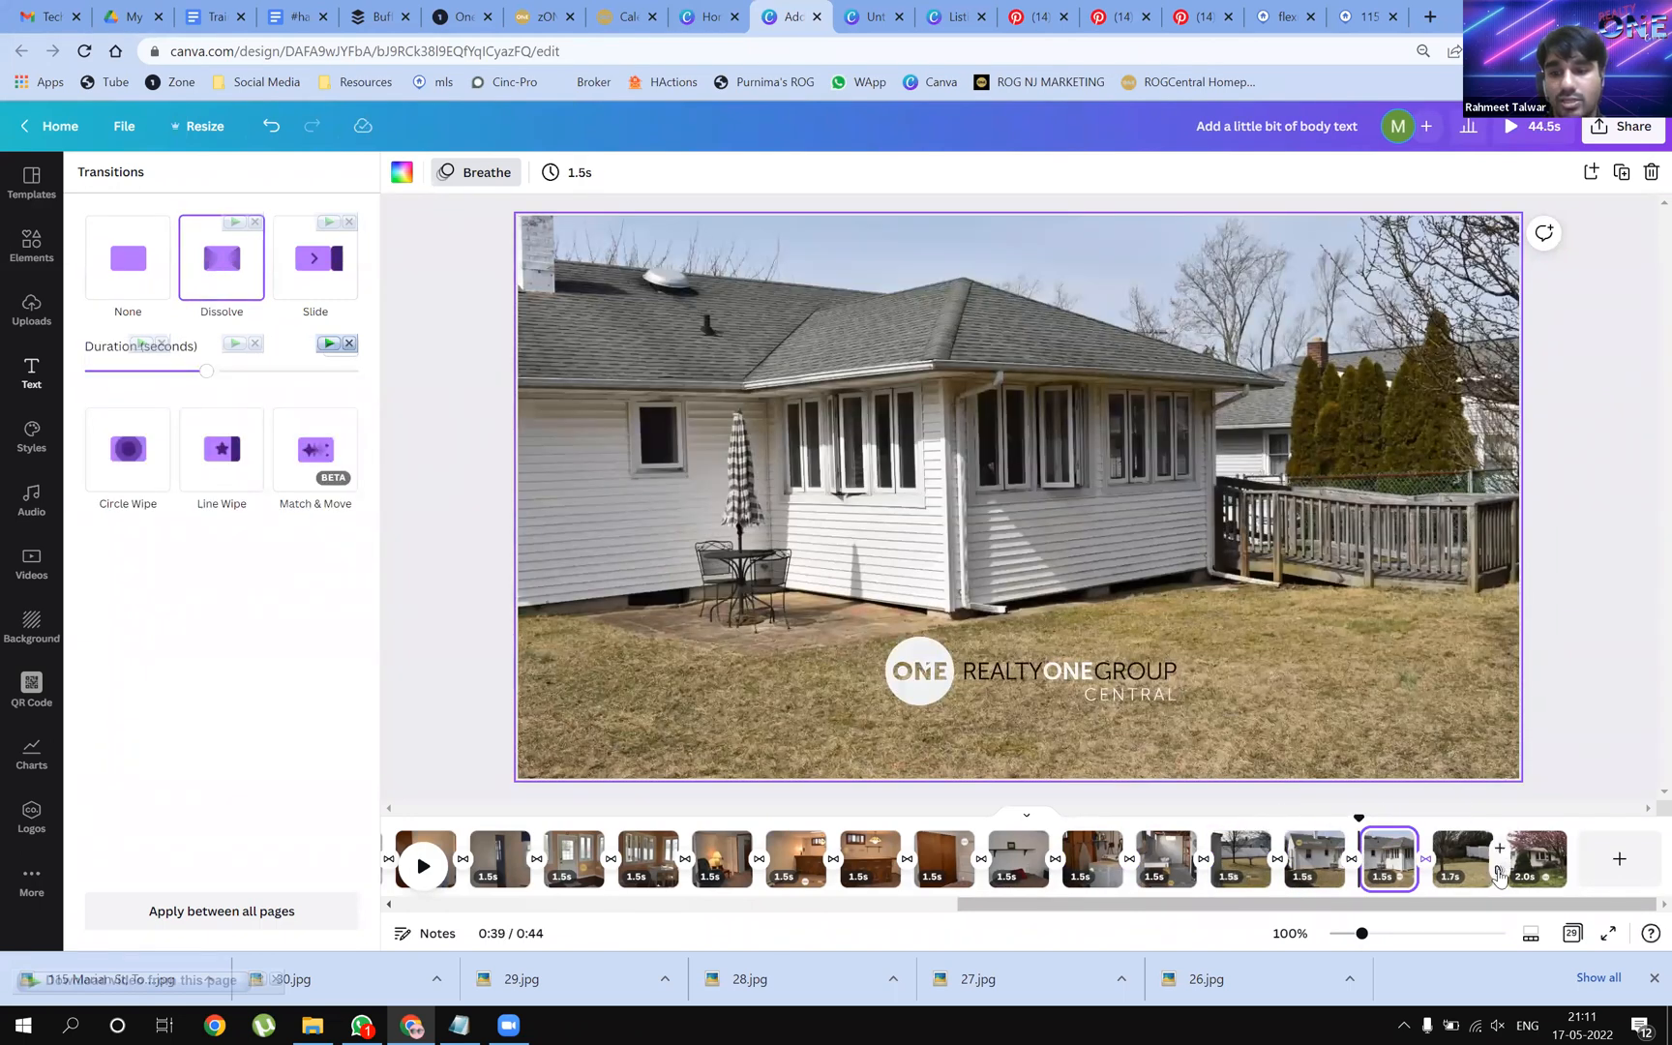
pyautogui.click(229, 318)
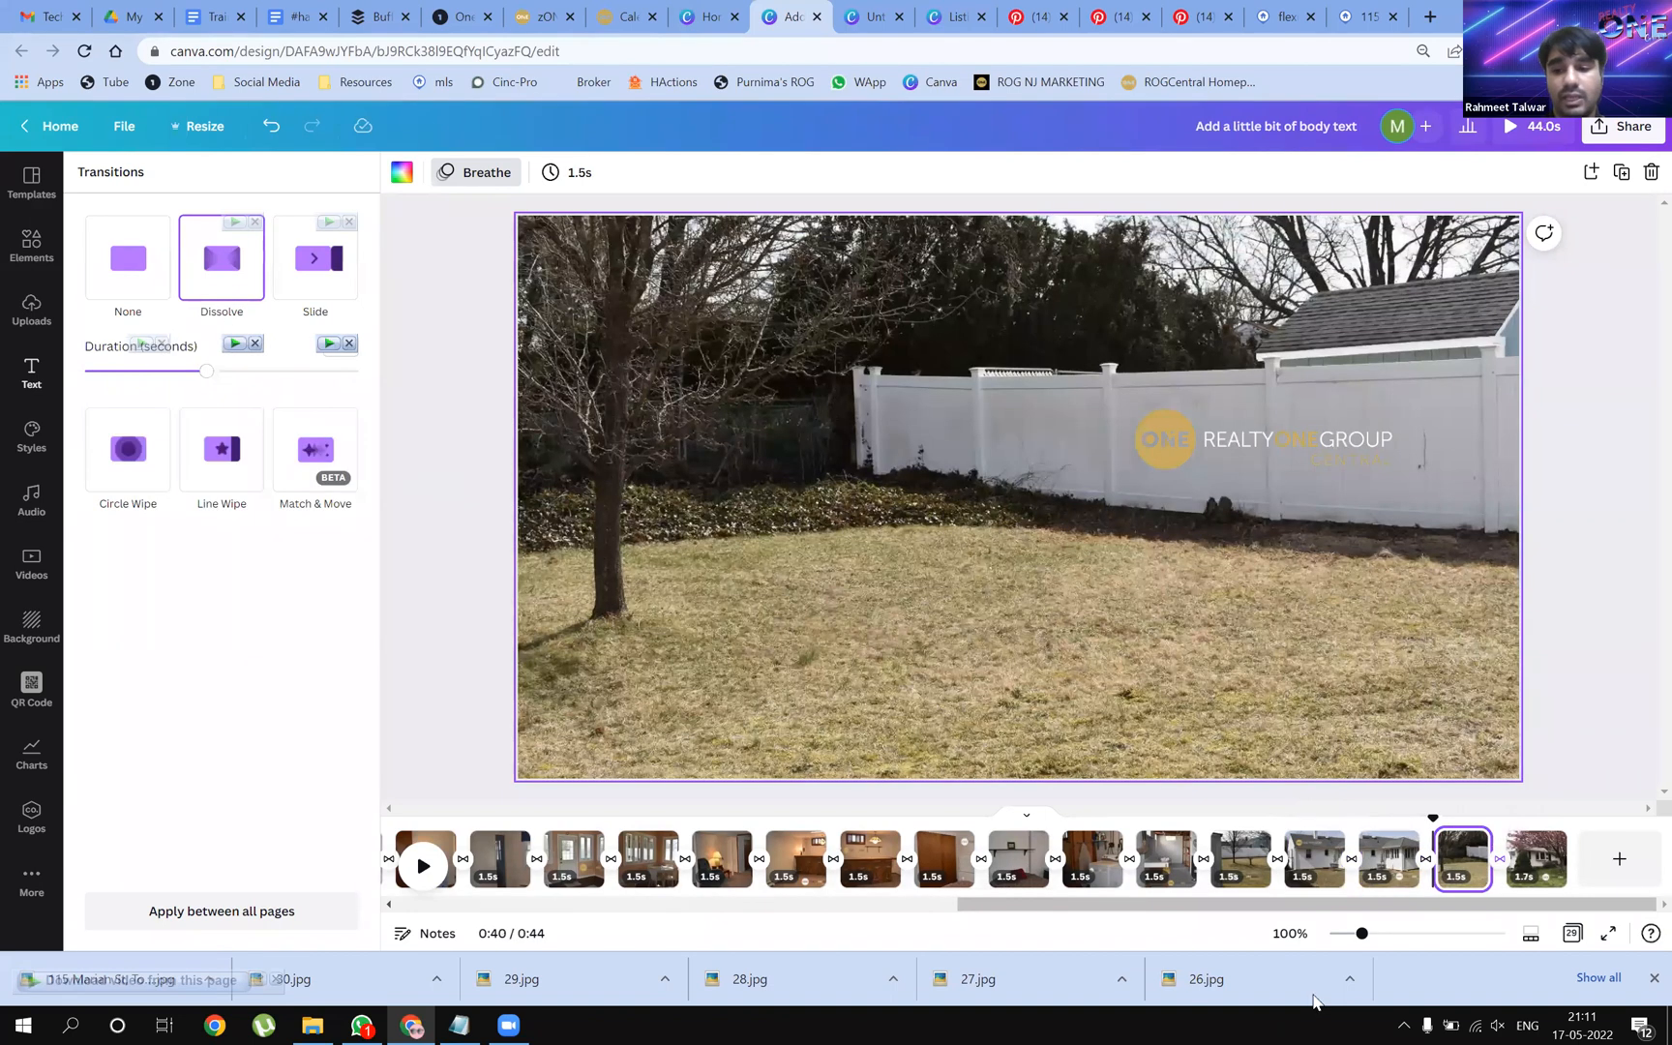
pyautogui.click(941, 905)
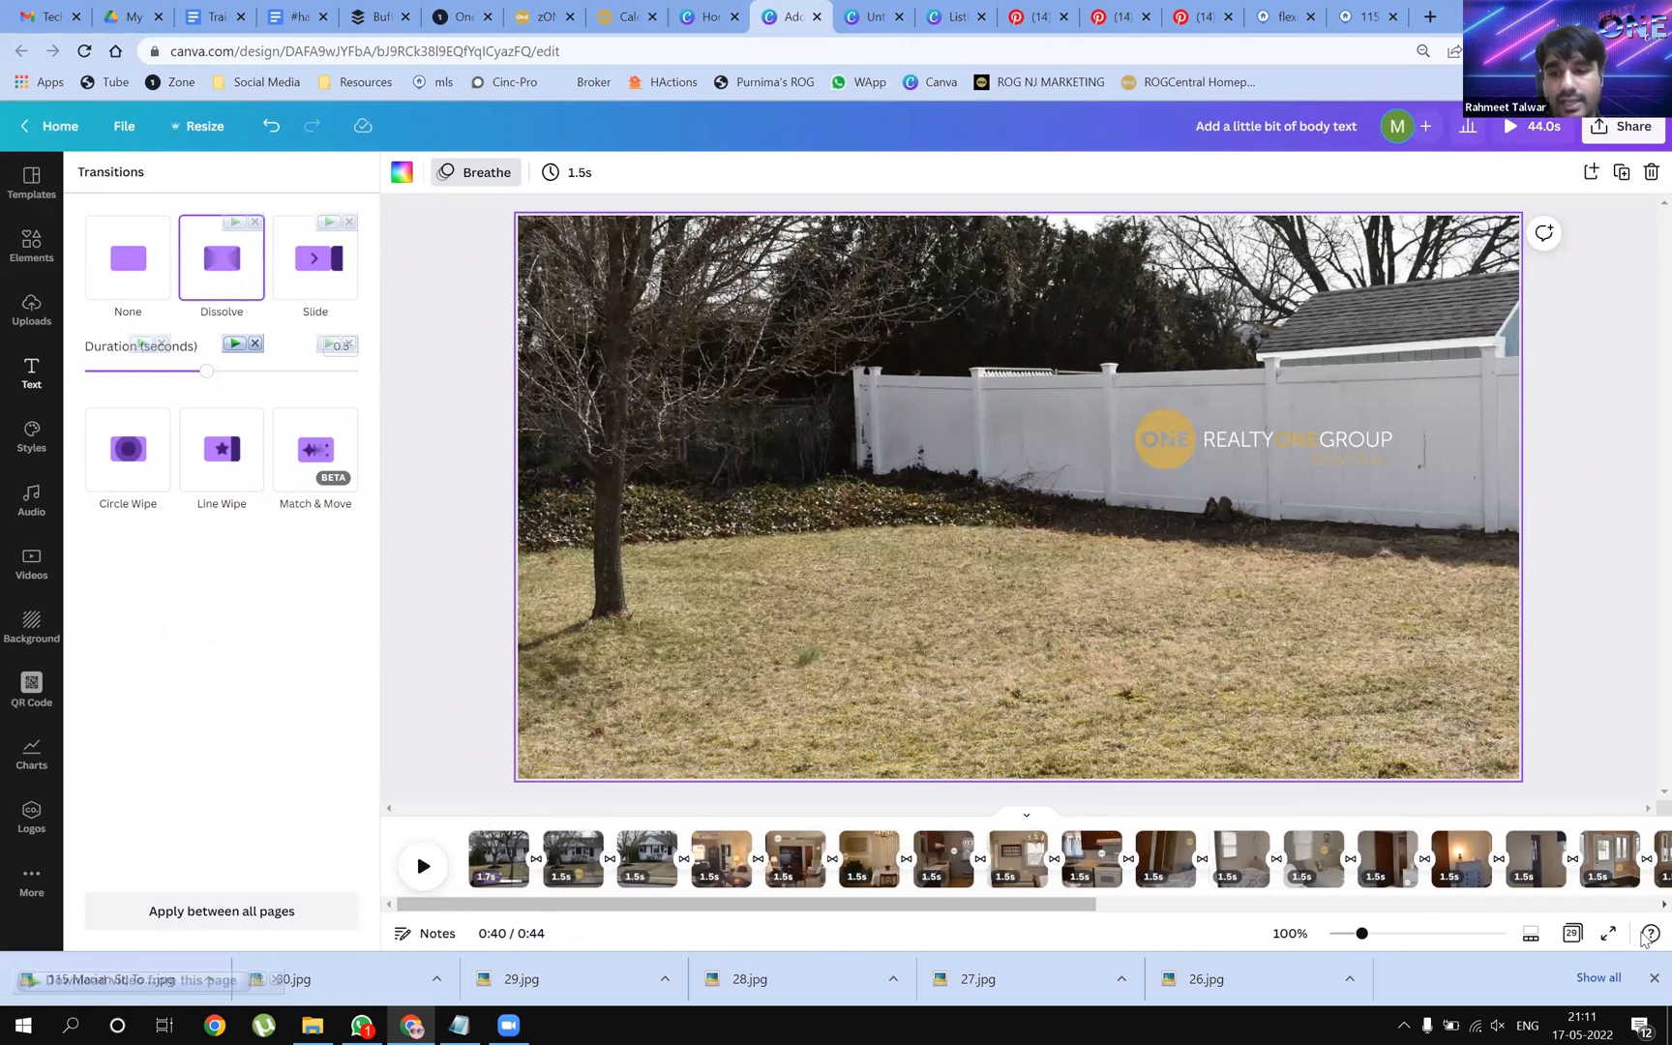
# Set the page duration to 2 seconds and apply it to all 29 pages
pyautogui.click(574, 174)
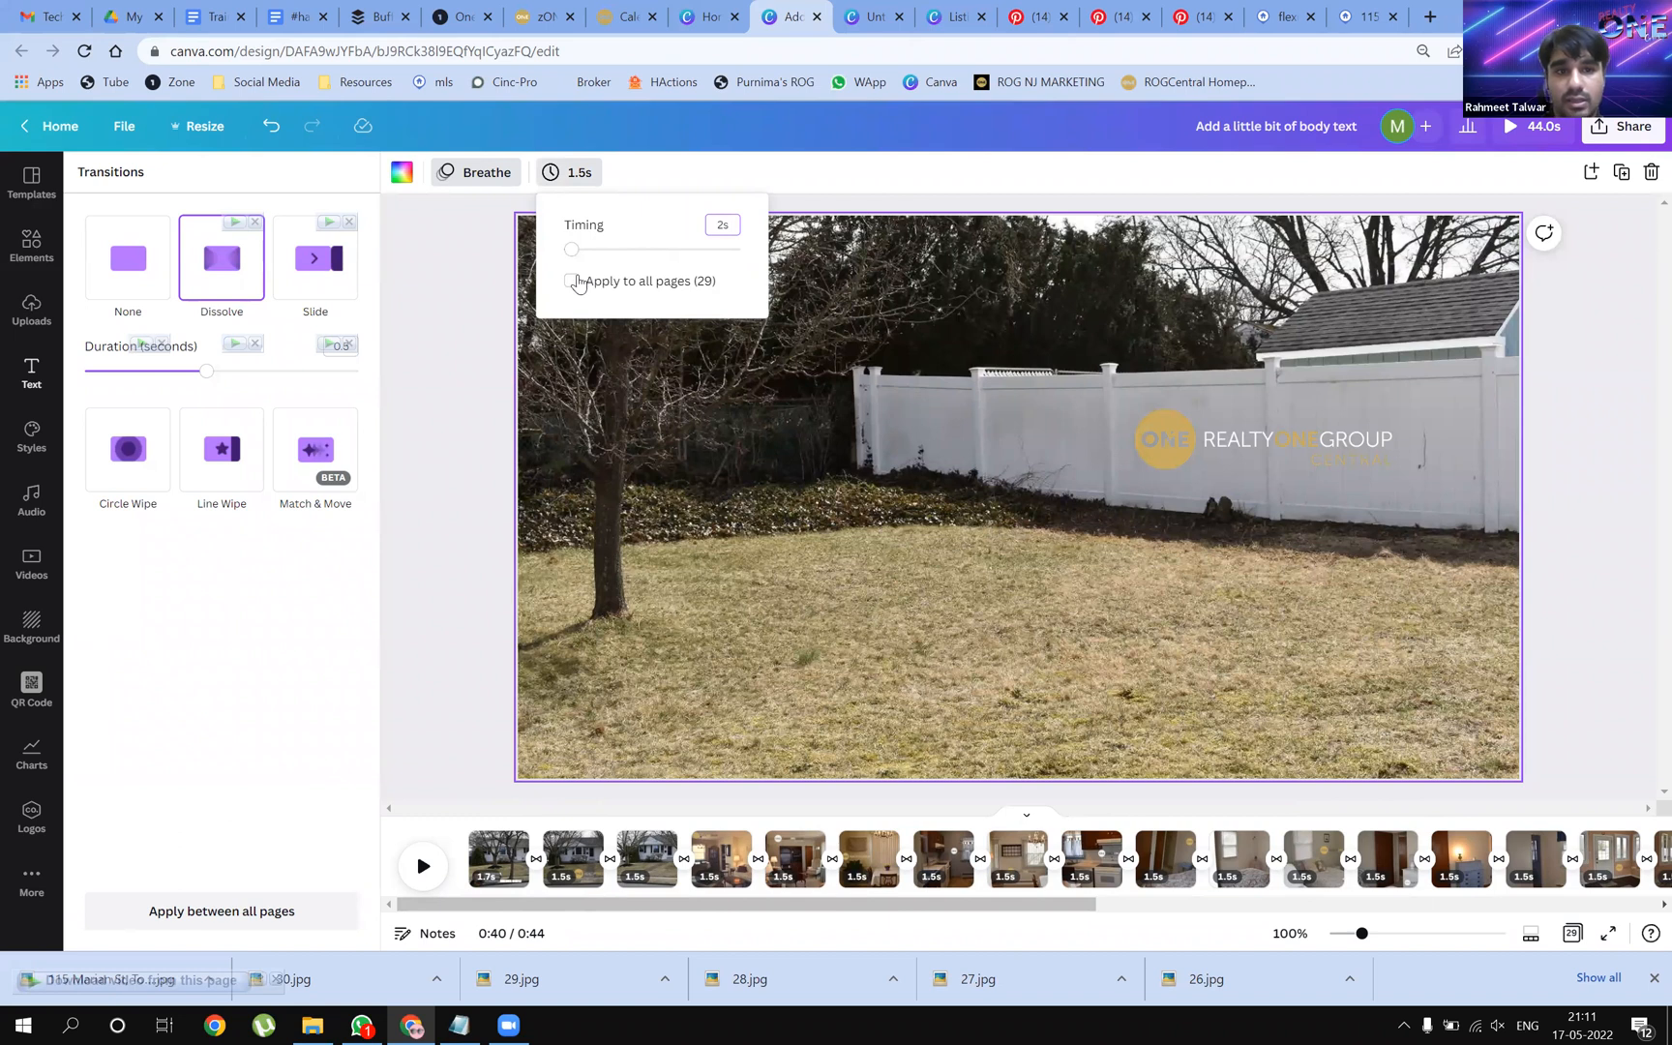
pyautogui.press('Tab')
pyautogui.press('space')
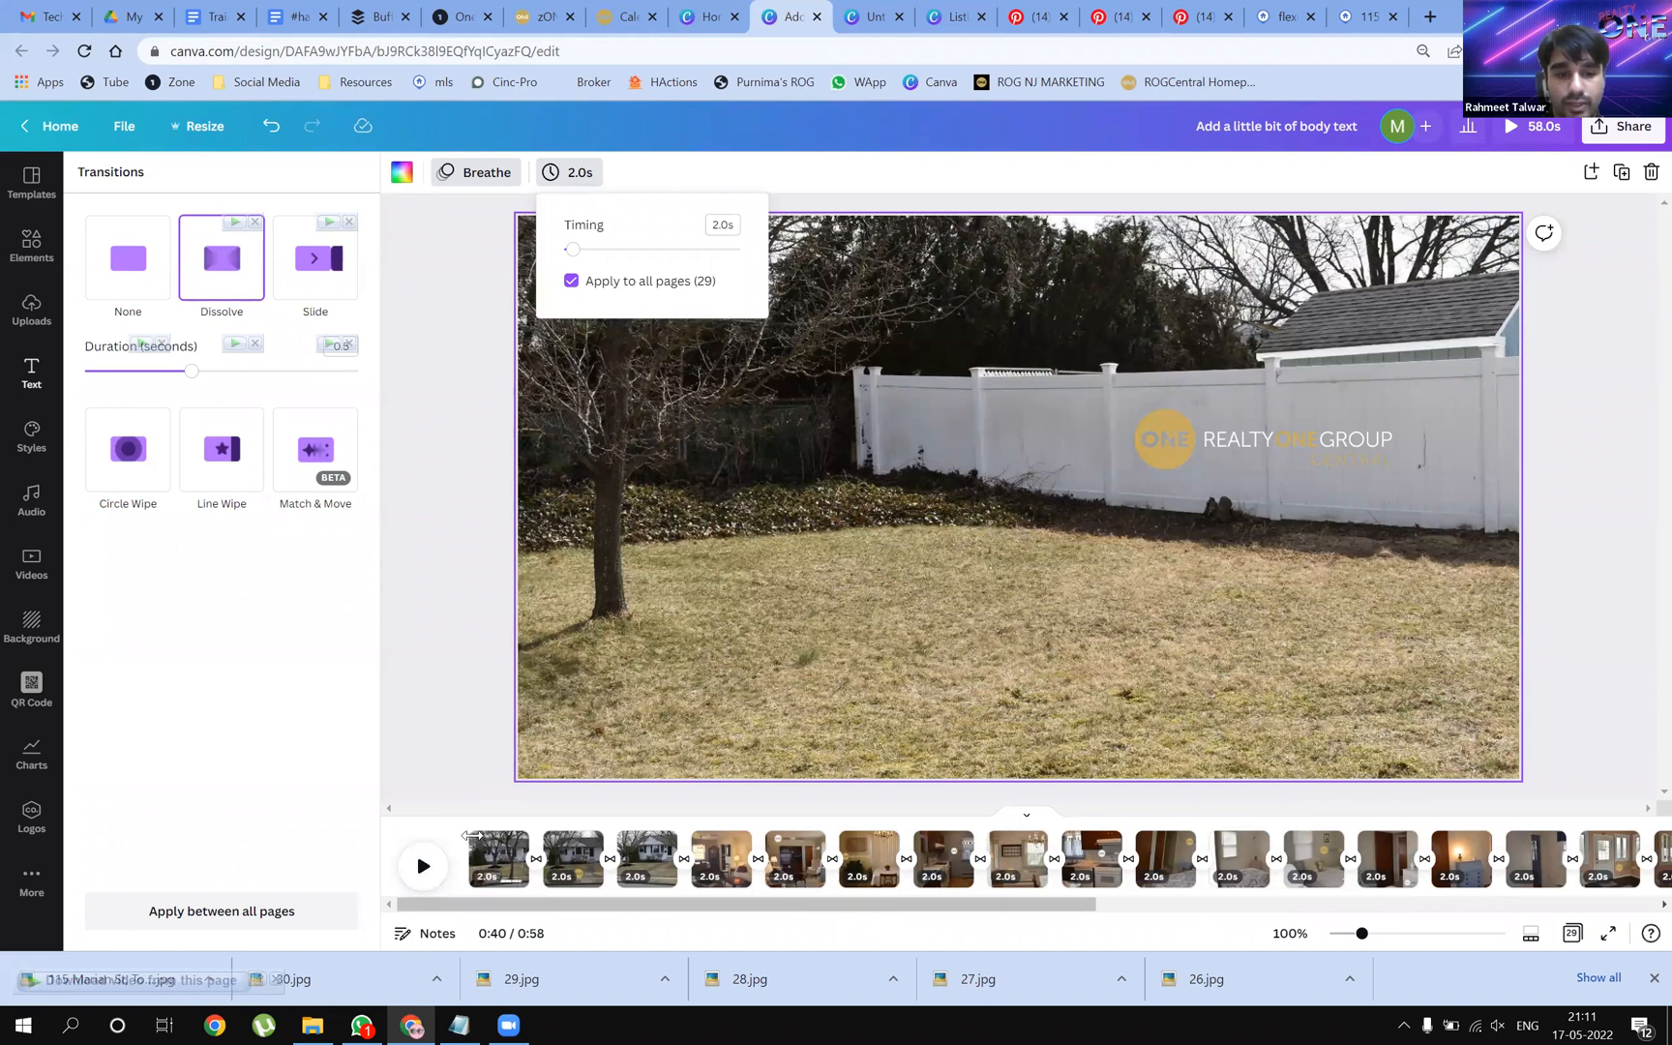
pyautogui.click(494, 858)
# Preview the slideshow from page 1, pause it, then select page 6's dining-room photo
pyautogui.click(475, 820)
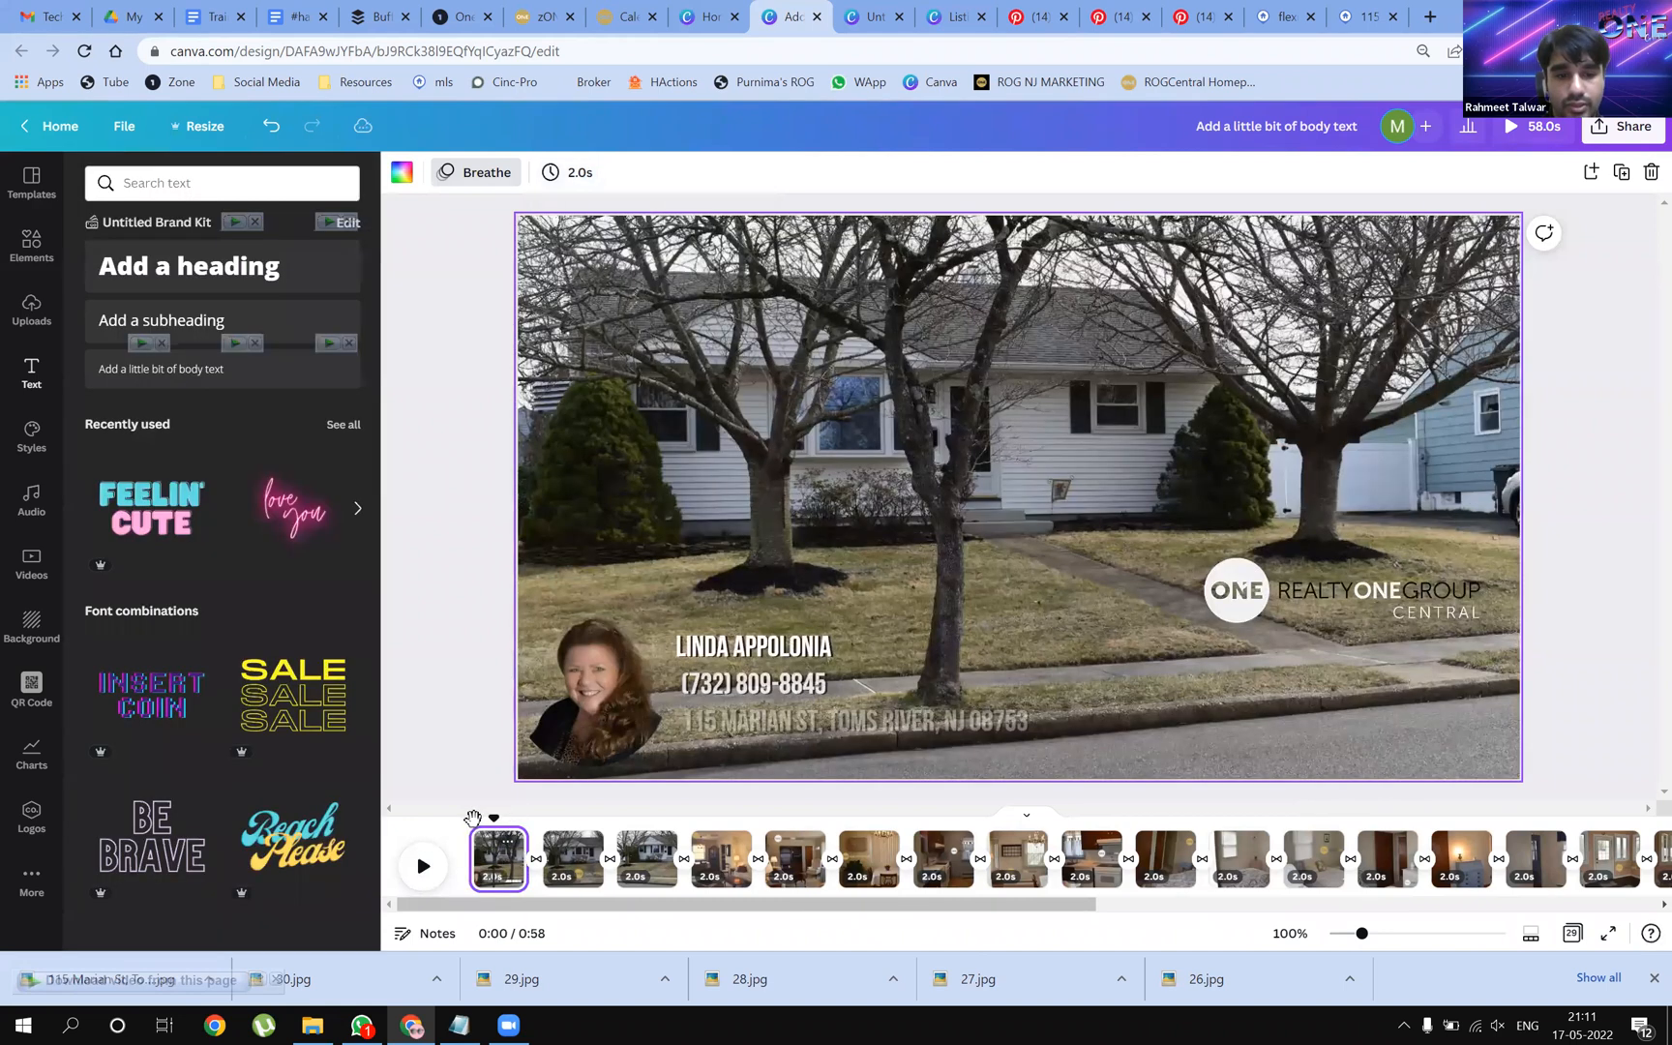
pyautogui.click(423, 866)
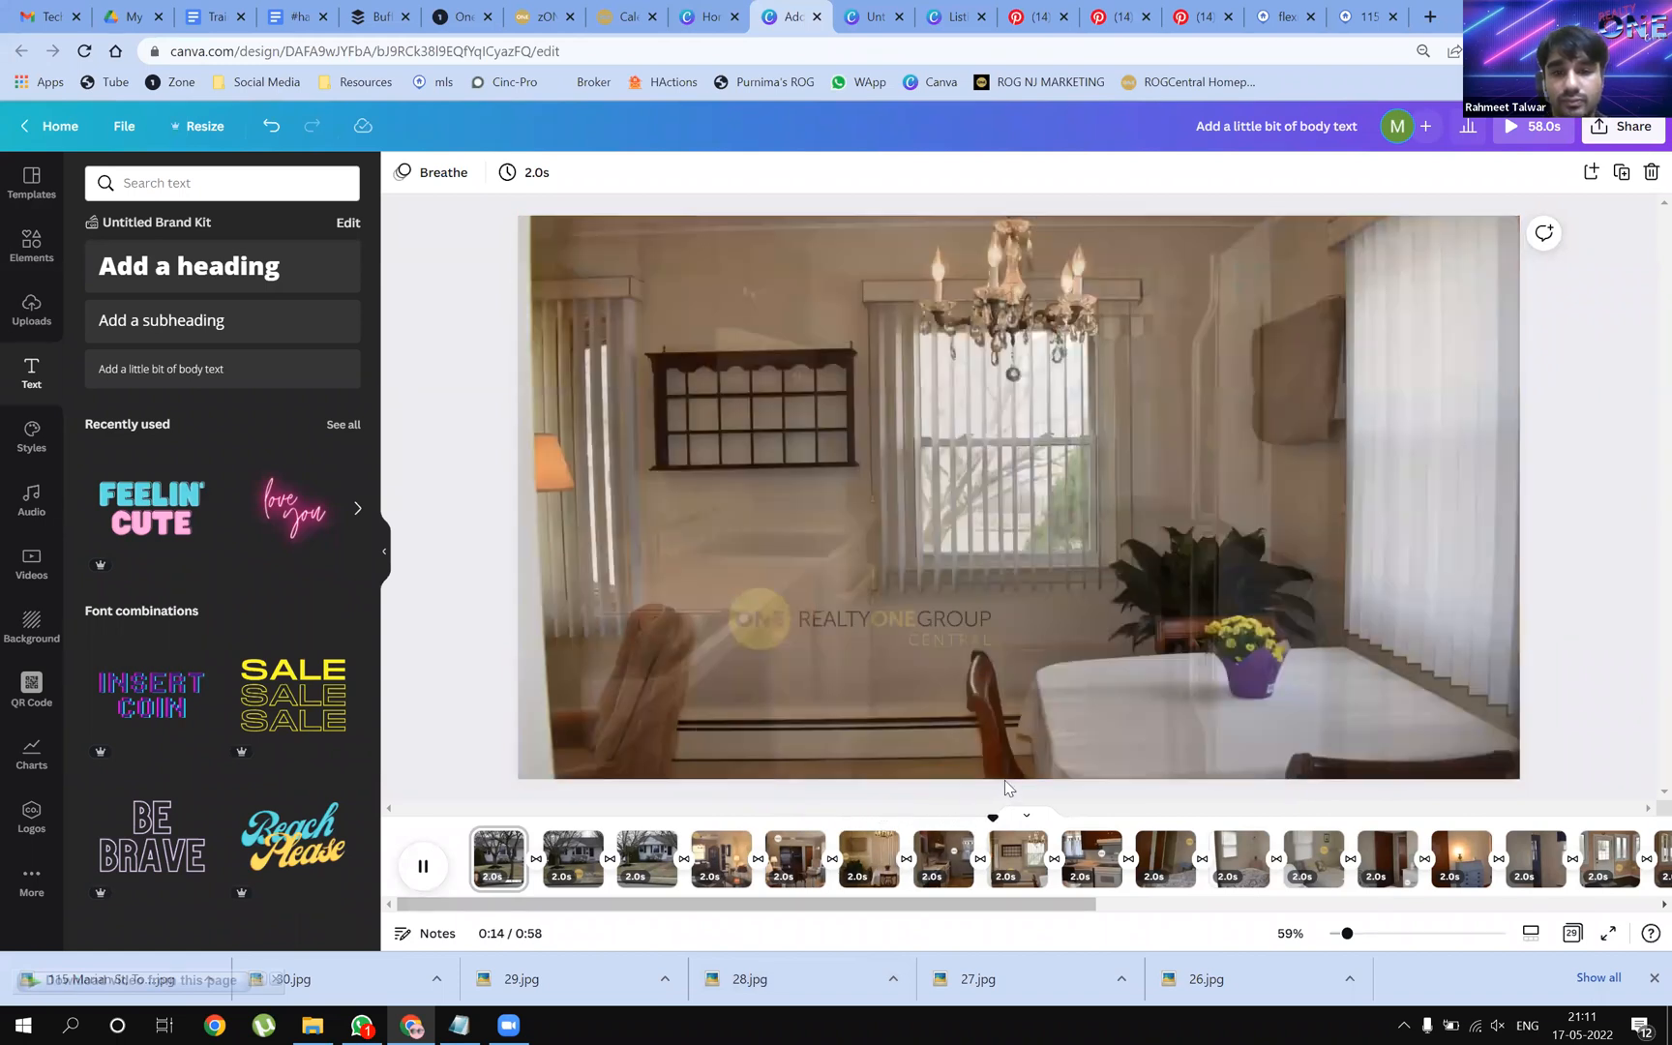
pyautogui.press('space')
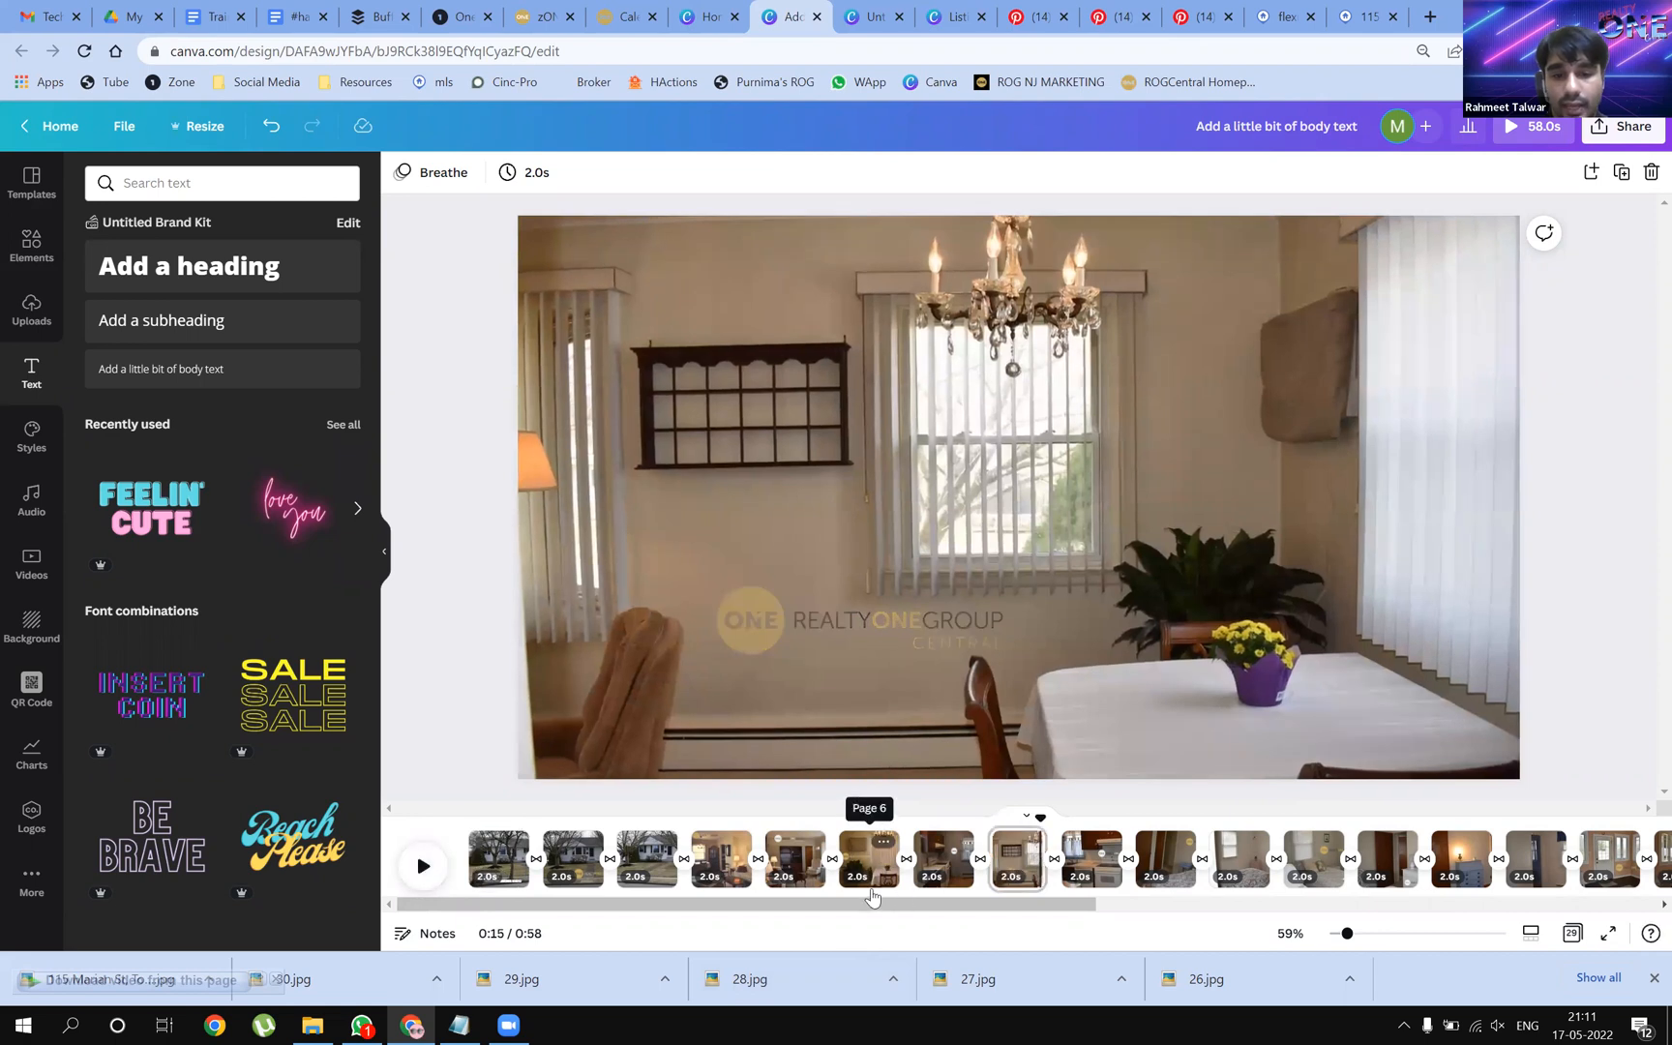
pyautogui.click(870, 866)
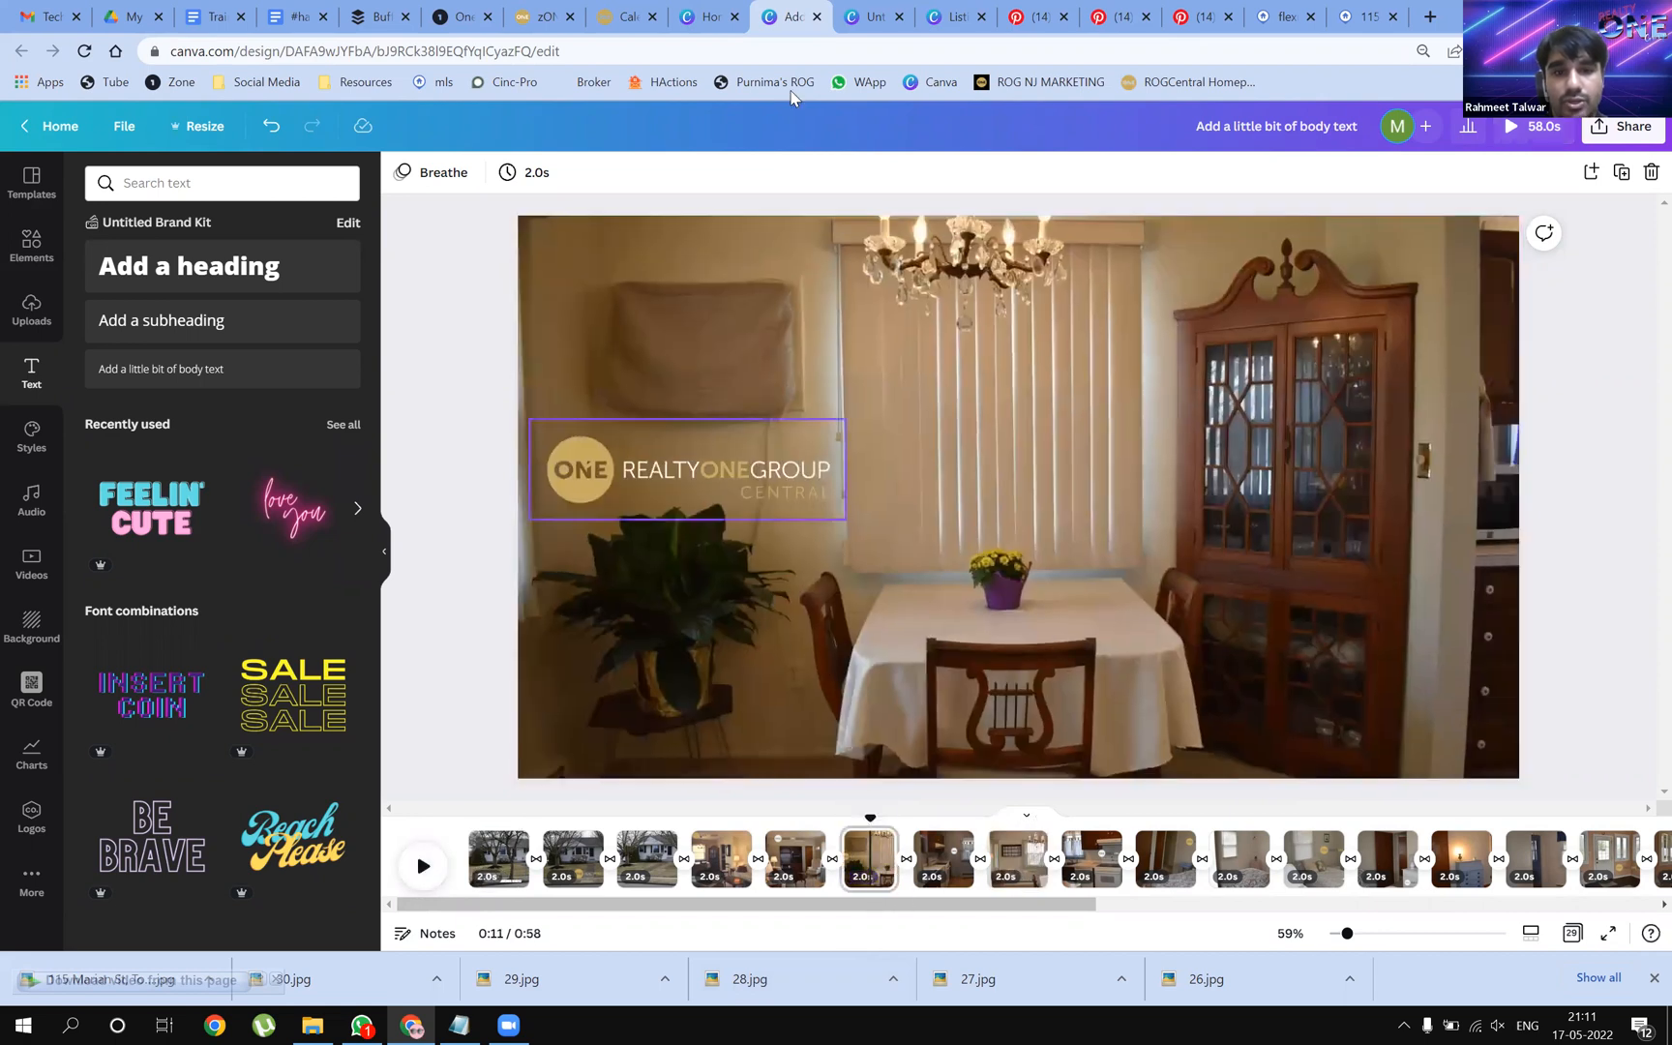
pyautogui.click(870, 348)
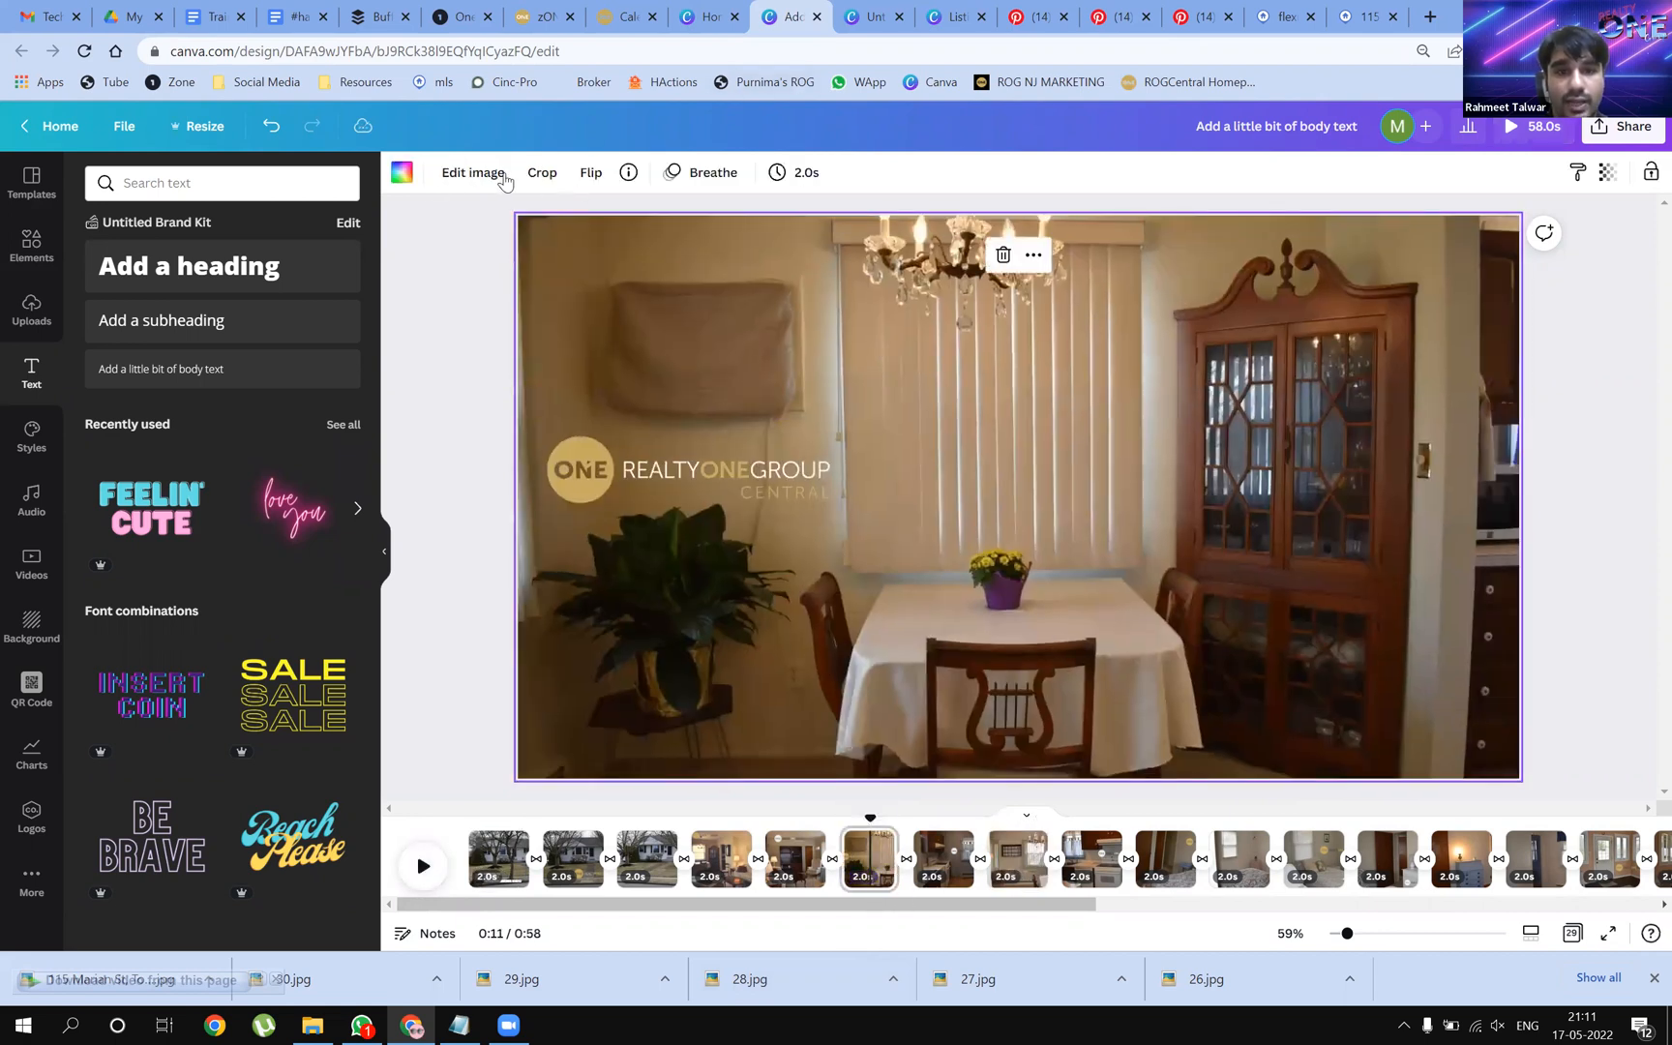
# Look through the dining-room photo's filters, select the RealtyOne logo and open the brand kit logos
pyautogui.click(472, 172)
pyautogui.click(341, 718)
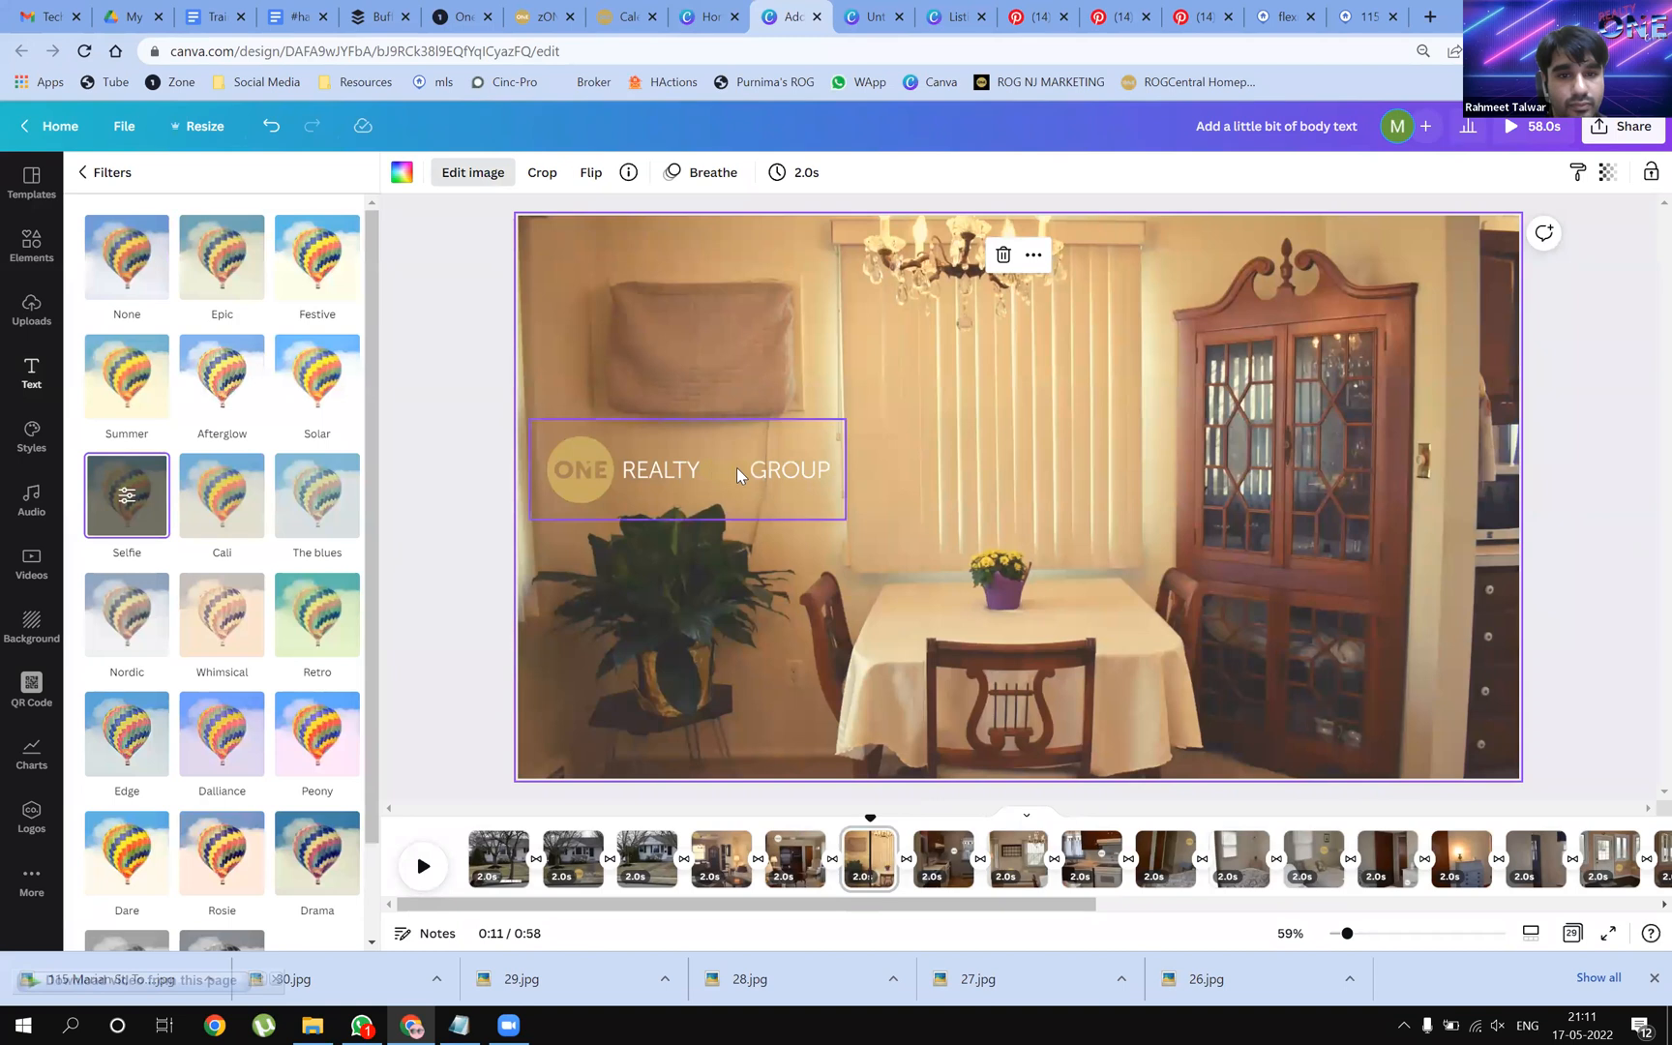
pyautogui.click(737, 468)
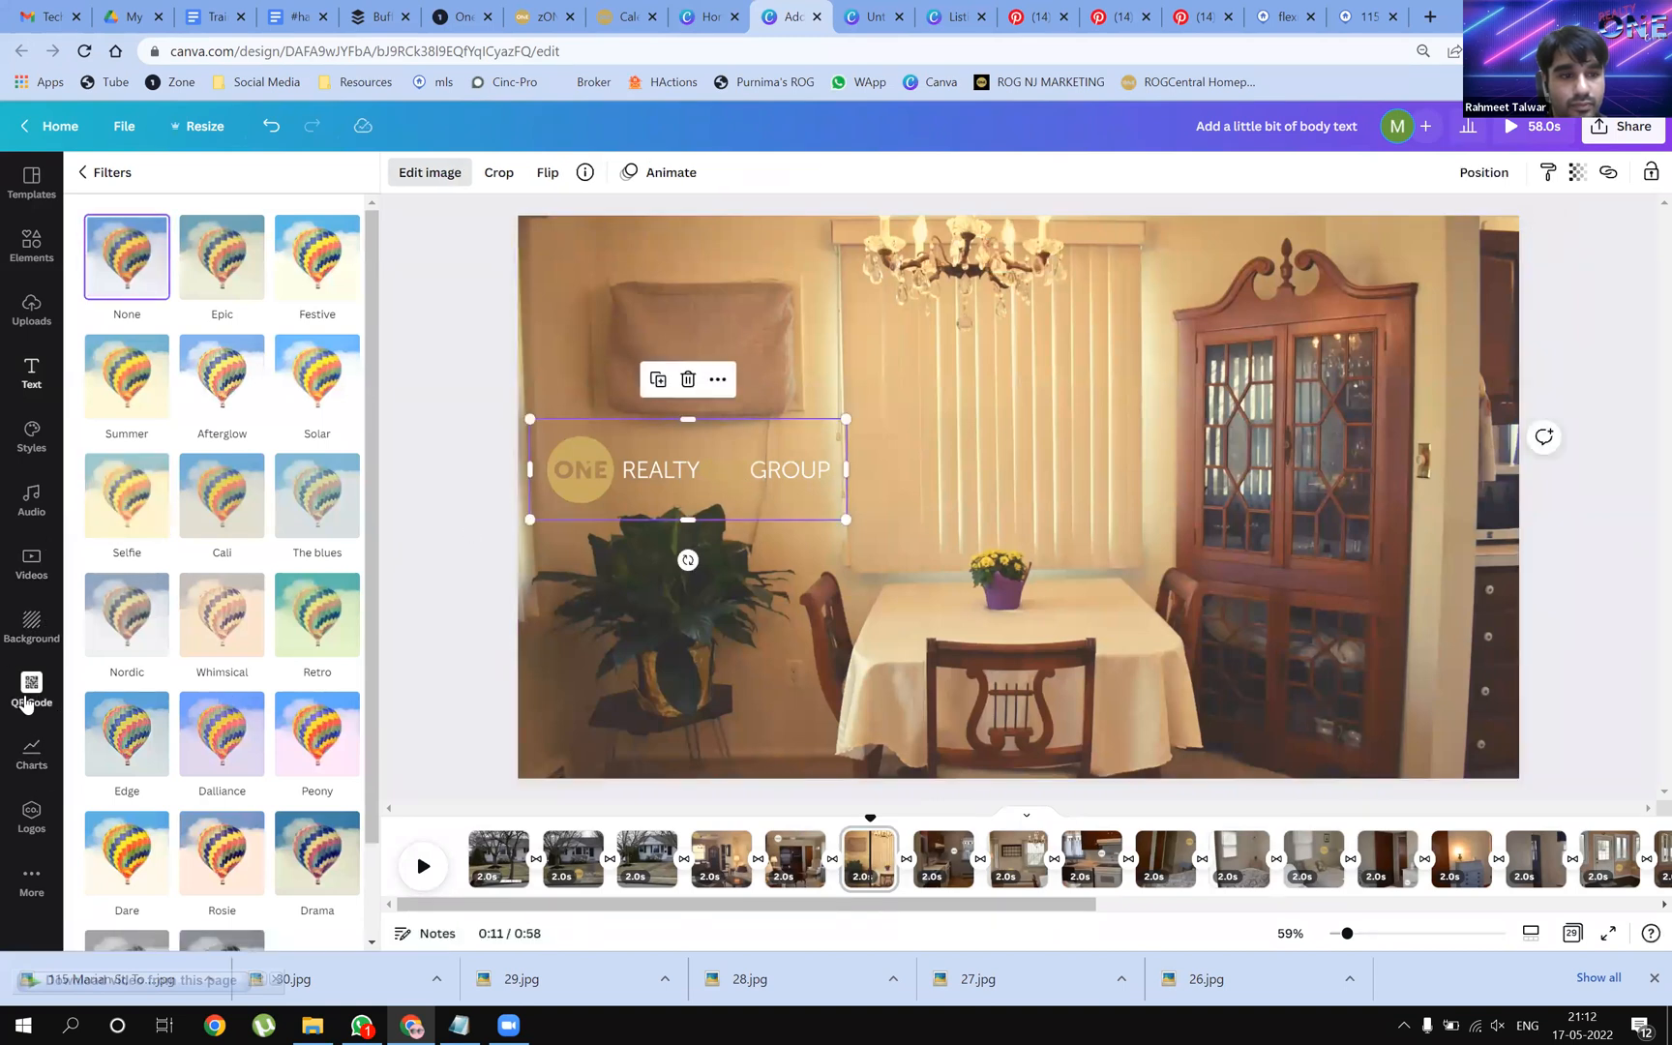
pyautogui.click(29, 817)
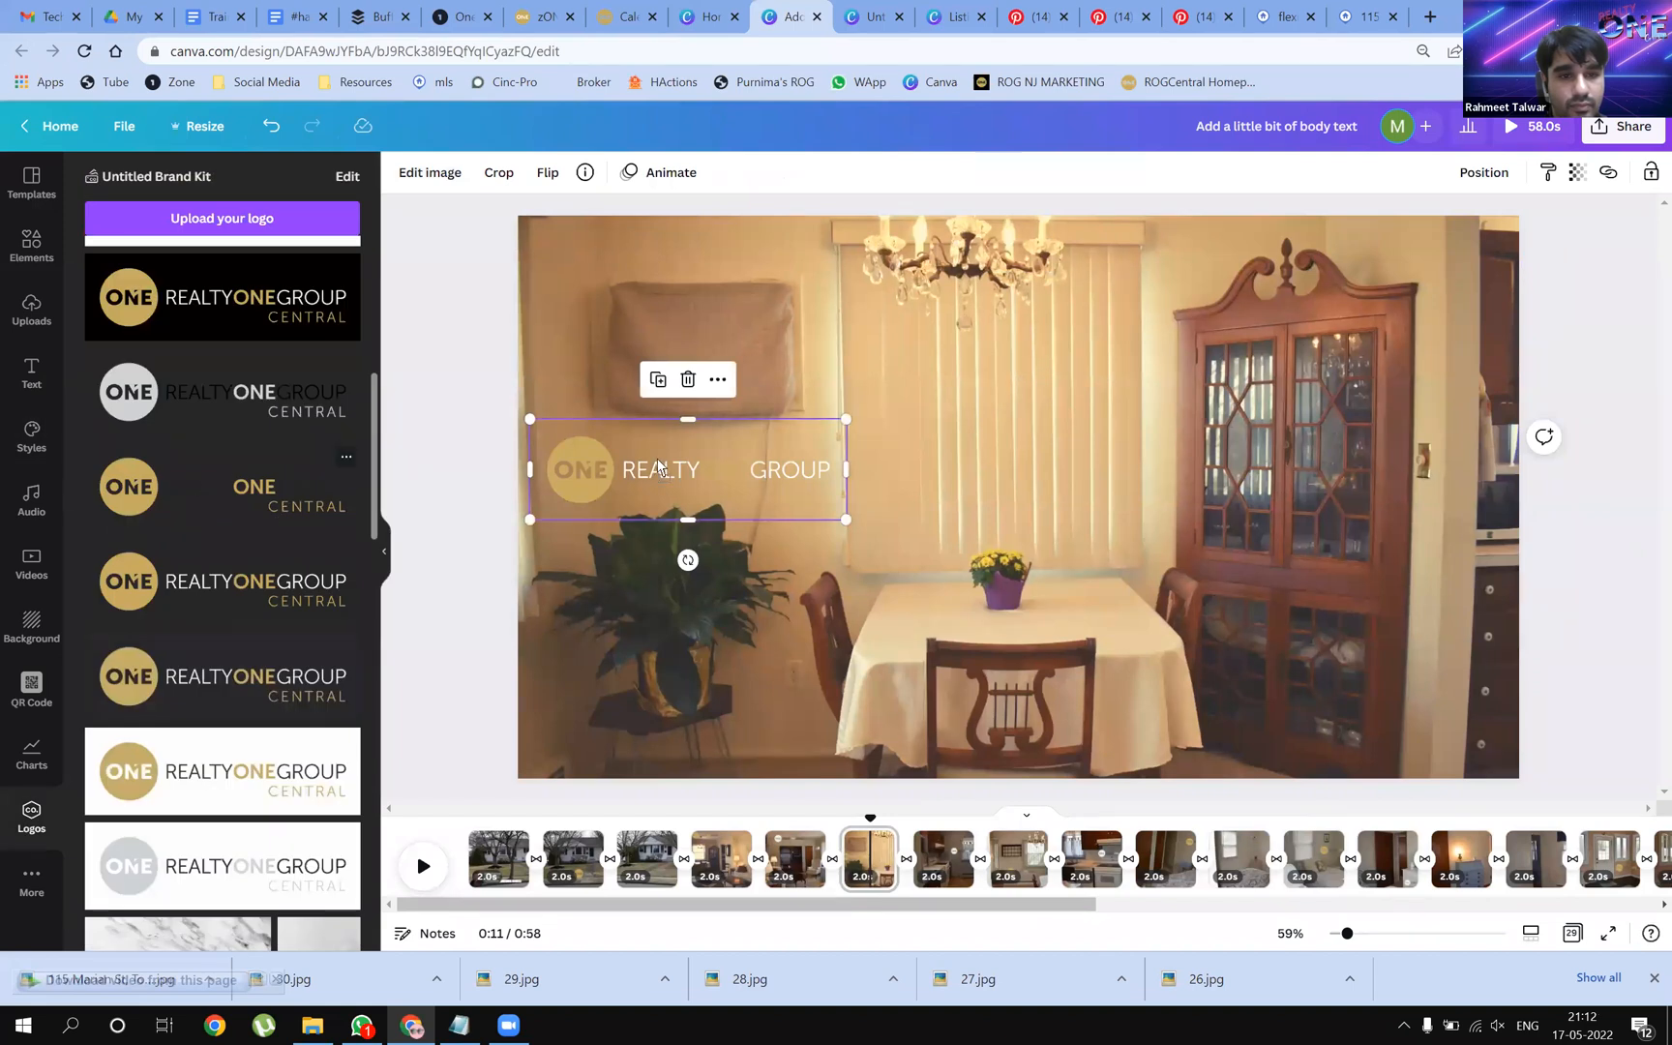
# Drag the logo to the photo's upper-left corner and shrink it into place
pyautogui.moveTo(769, 479); pyautogui.dragTo(777, 356)
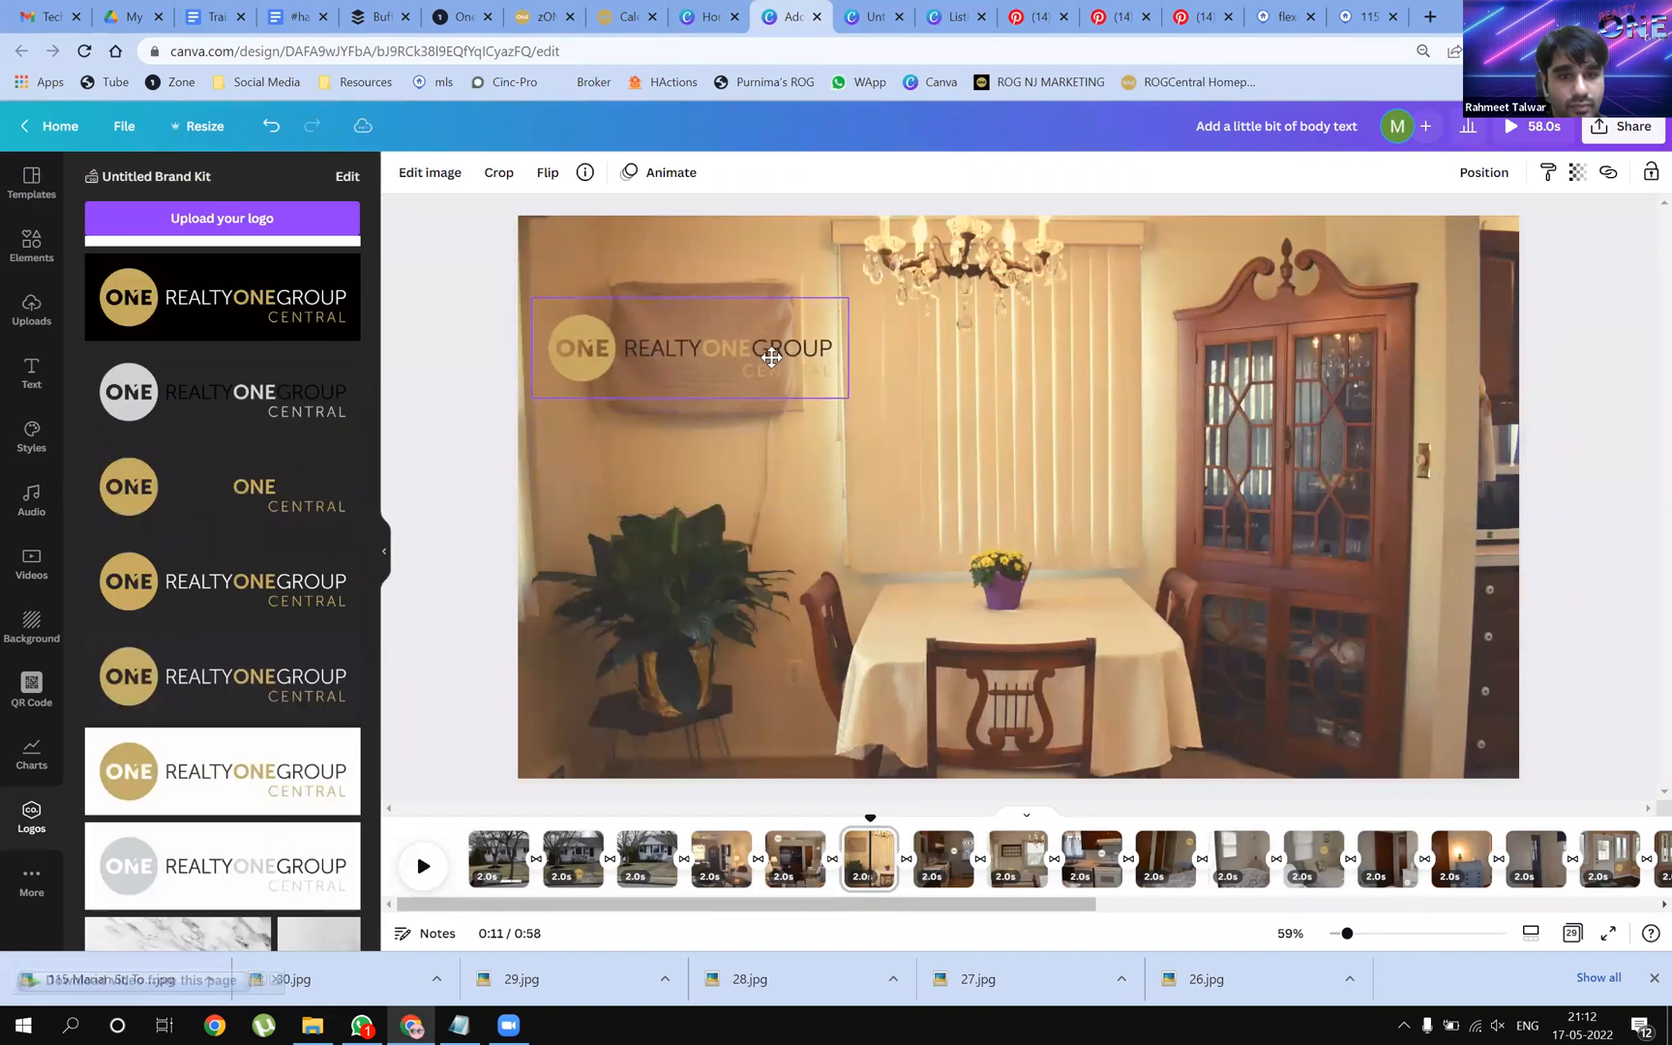
pyautogui.moveTo(969, 401); pyautogui.dragTo(747, 368)
pyautogui.moveTo(626, 327); pyautogui.dragTo(635, 329)
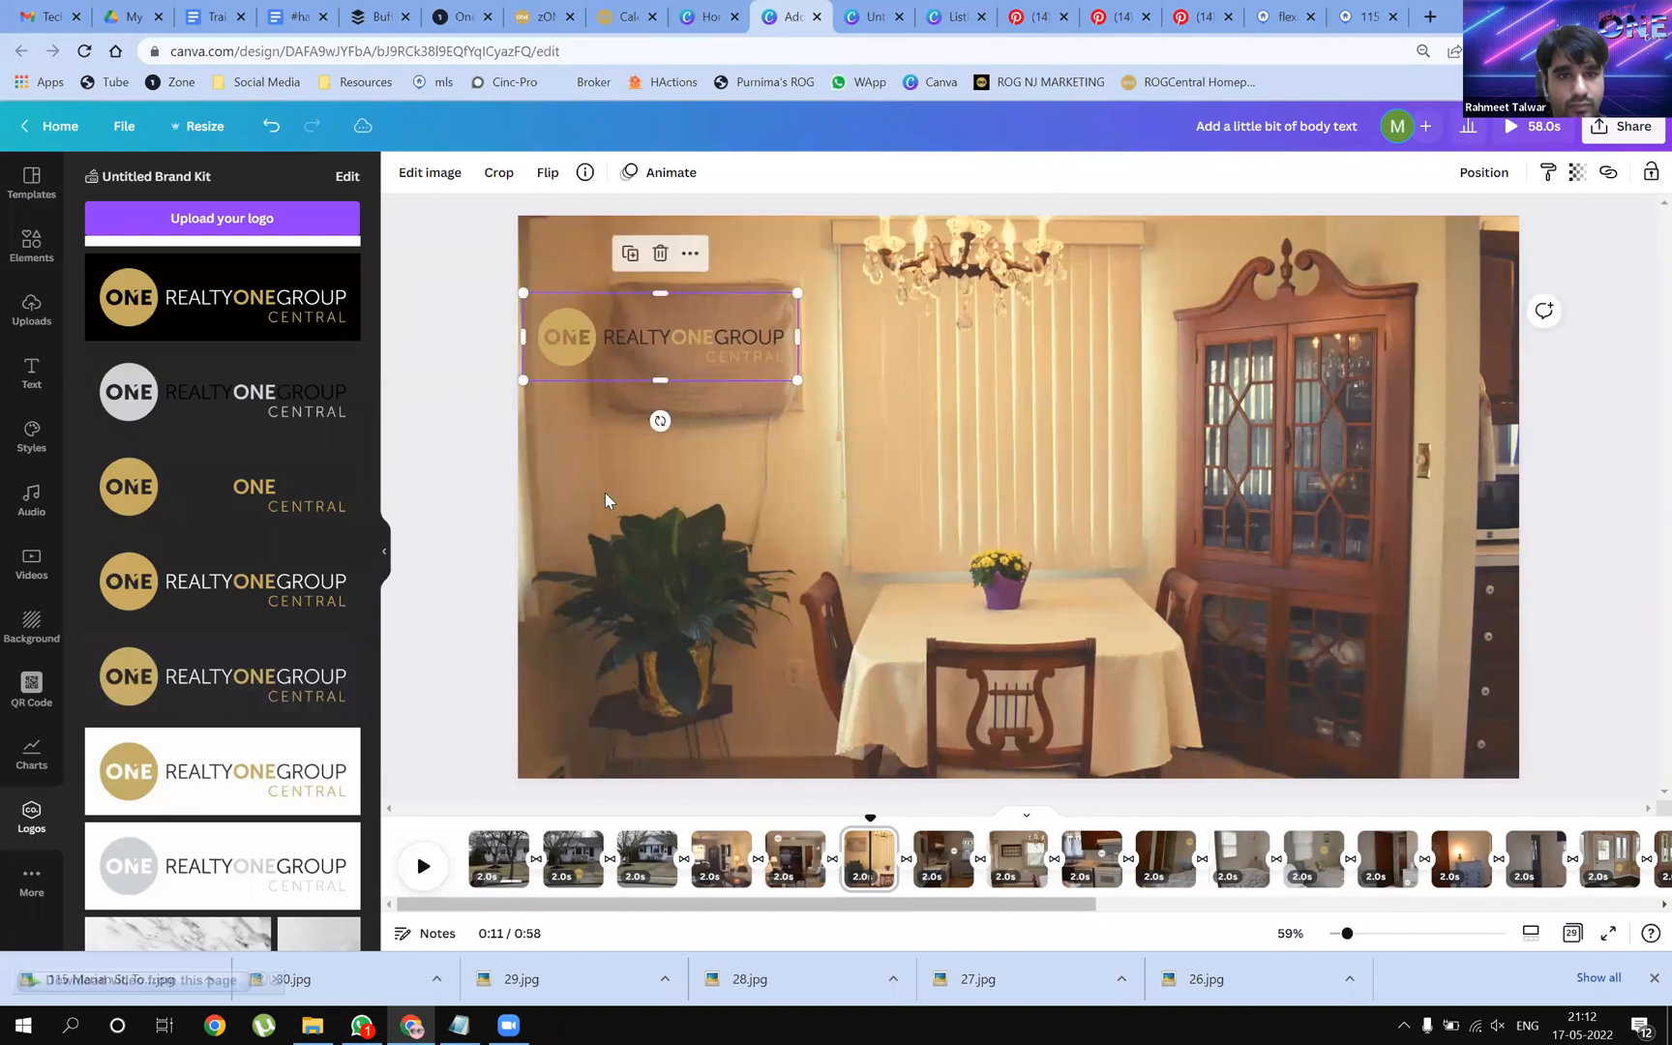
pyautogui.click(982, 552)
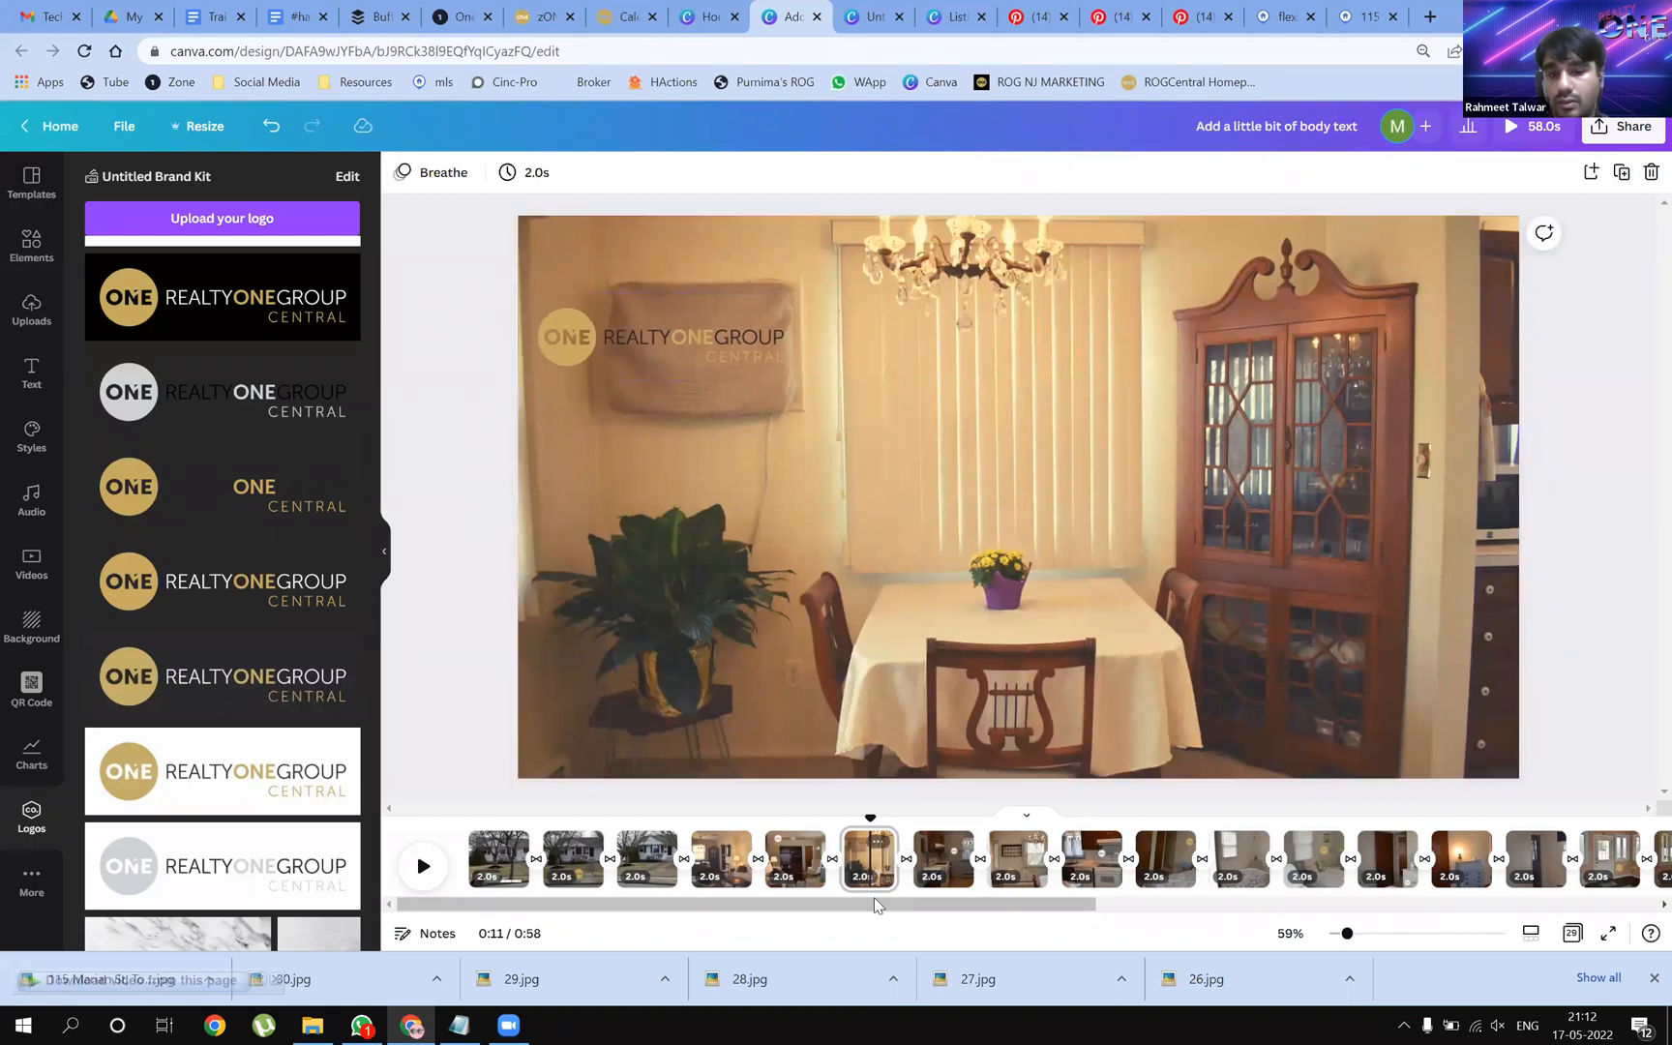
pyautogui.click(426, 876)
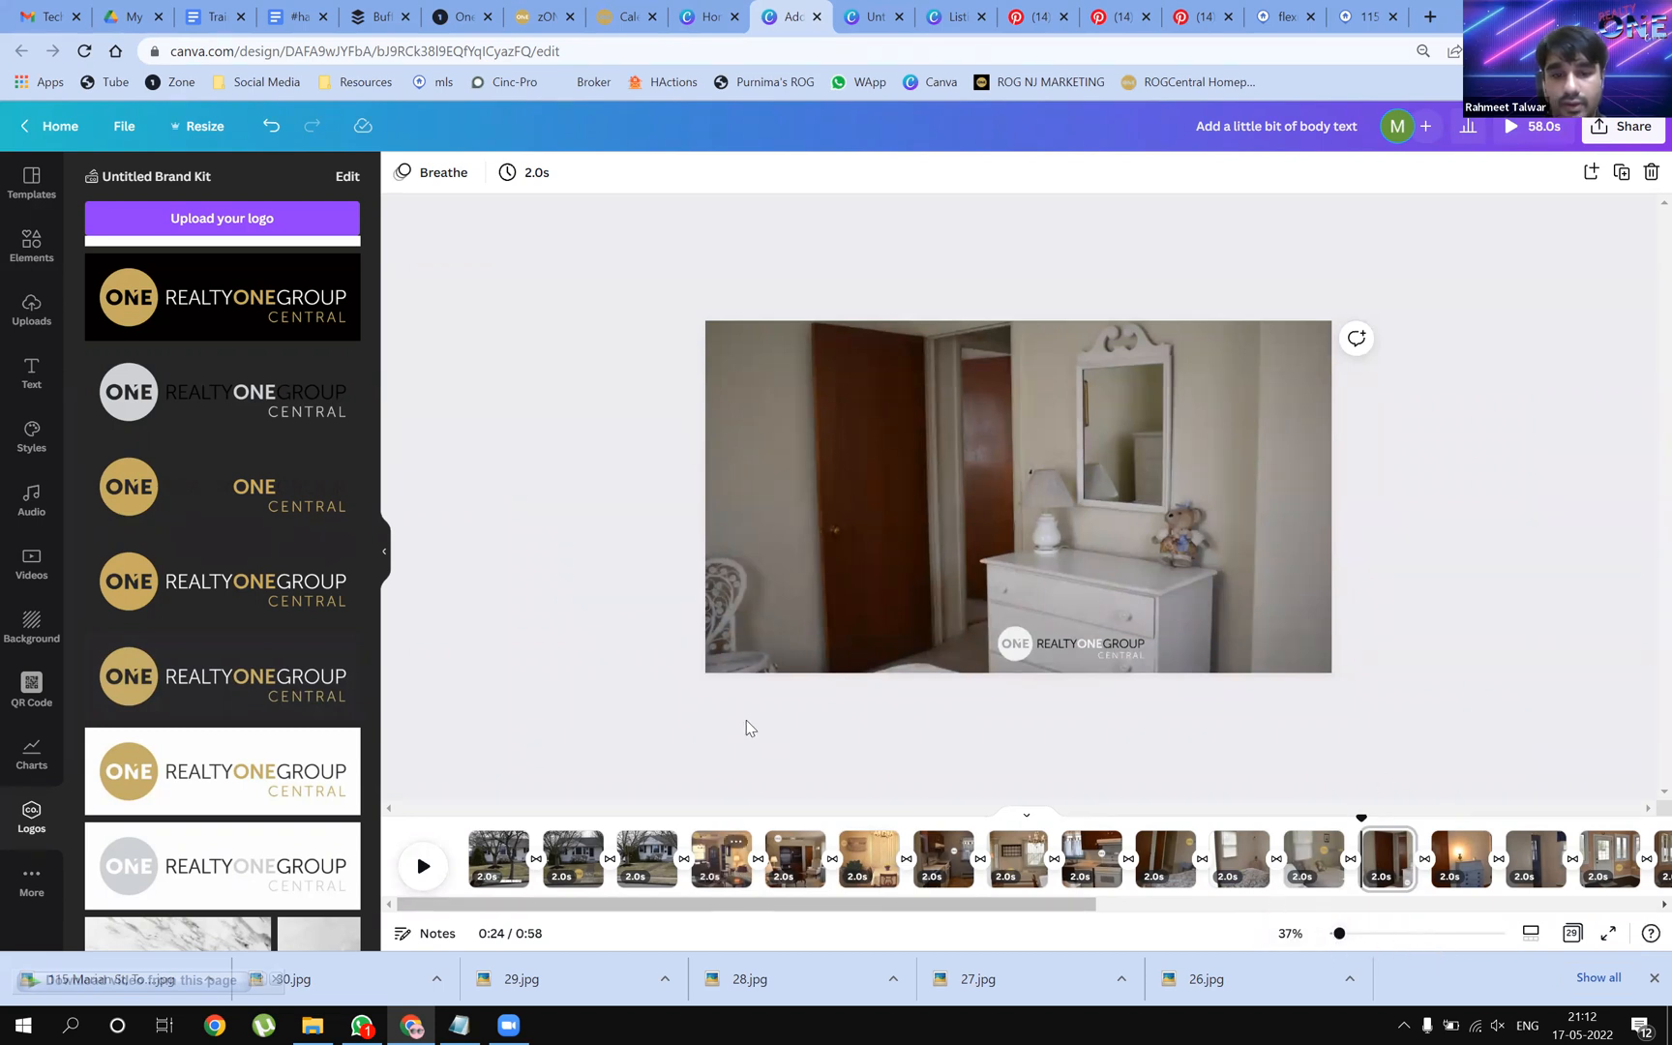
pyautogui.click(424, 882)
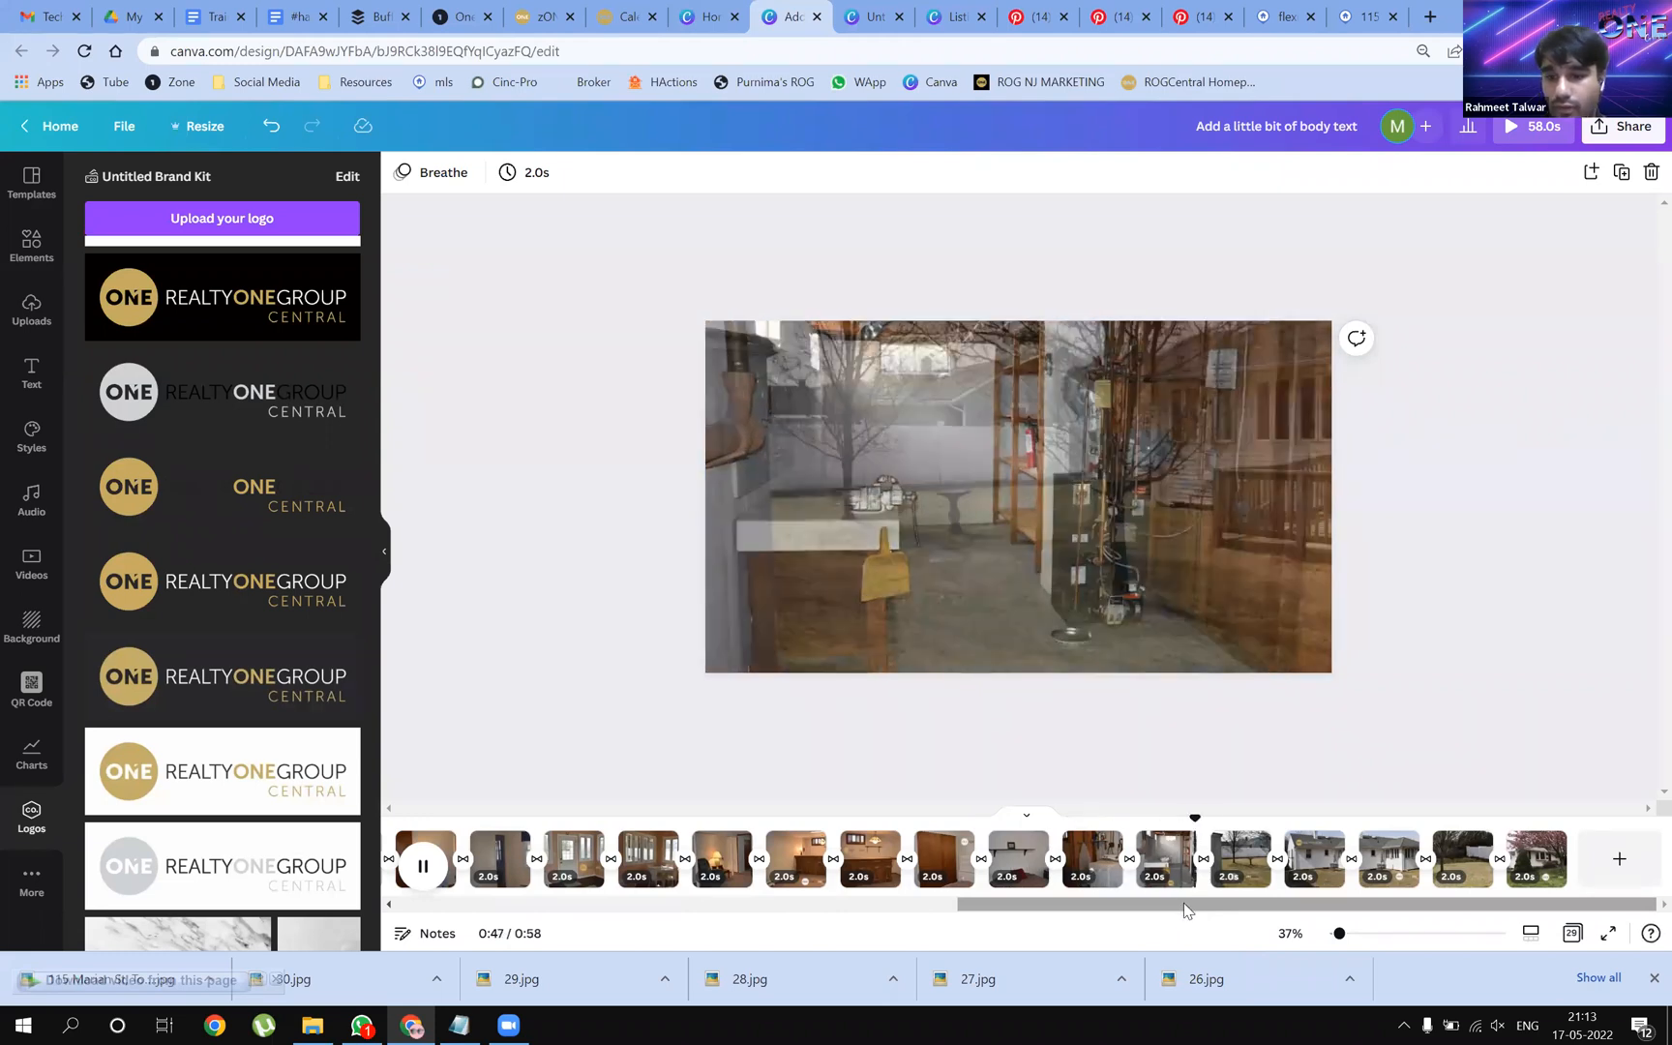
pyautogui.moveTo(1186, 910); pyautogui.dragTo(560, 921)
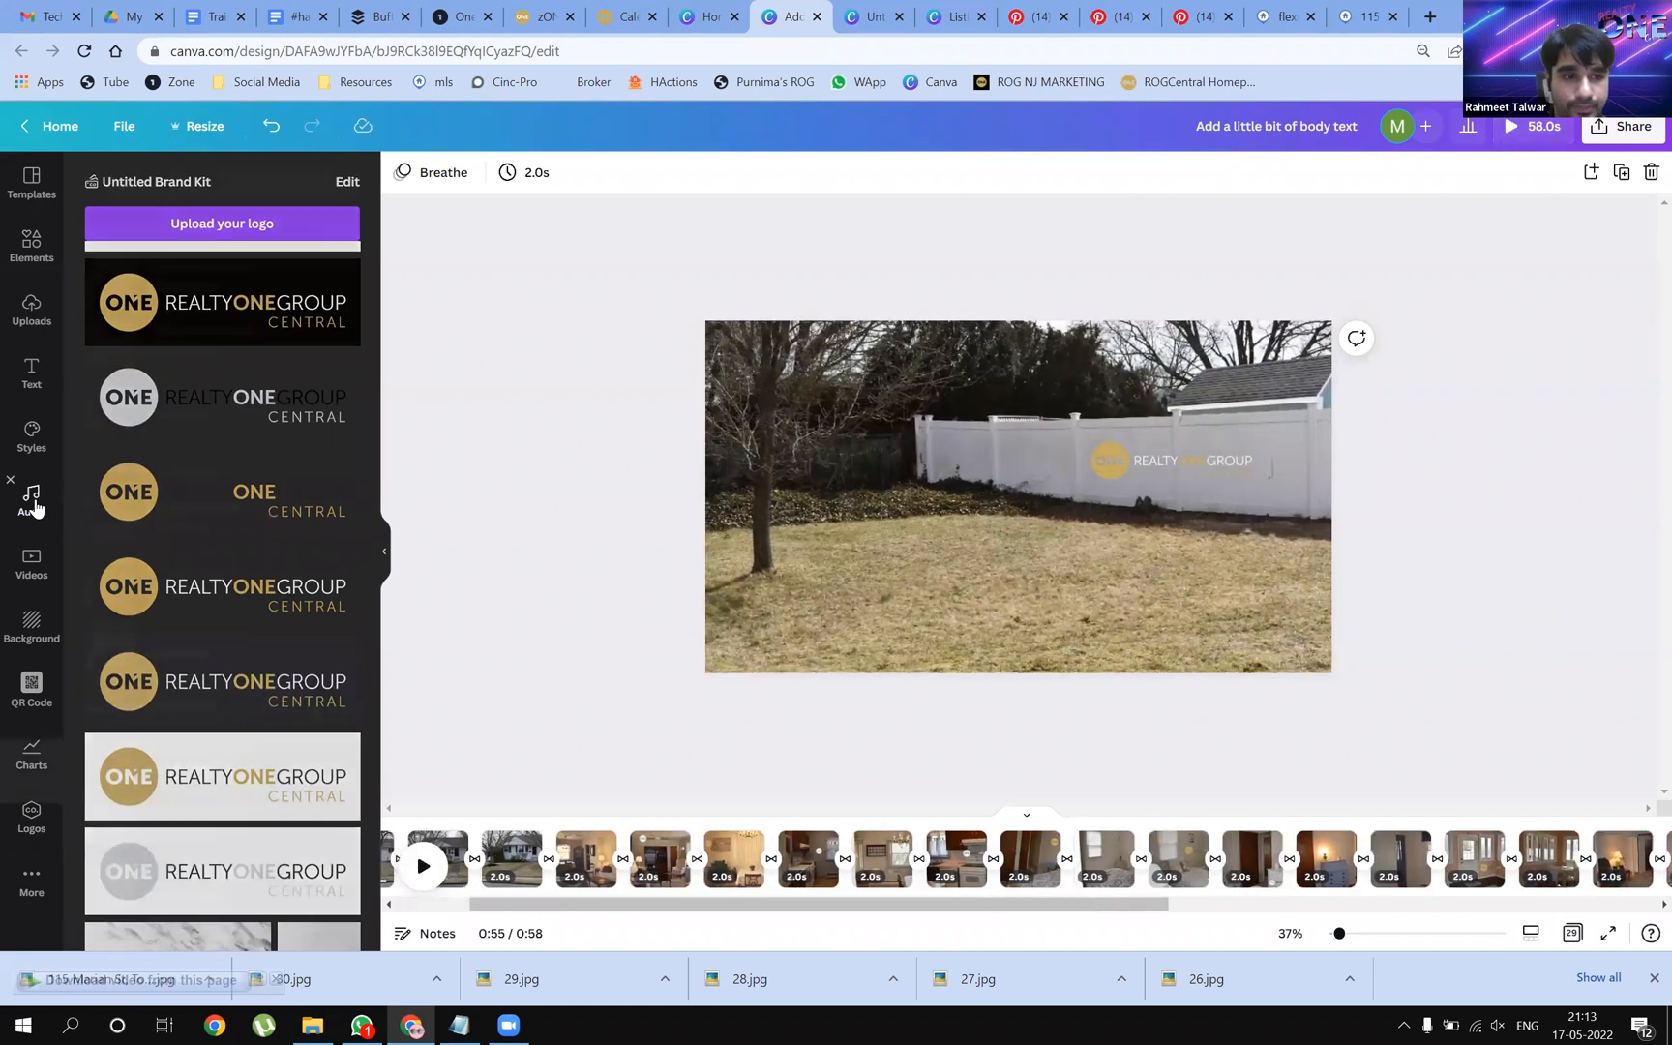
# Preview Let You Go (Daxten Remix) from recently used audio and add it across the 58 s video
pyautogui.click(32, 498)
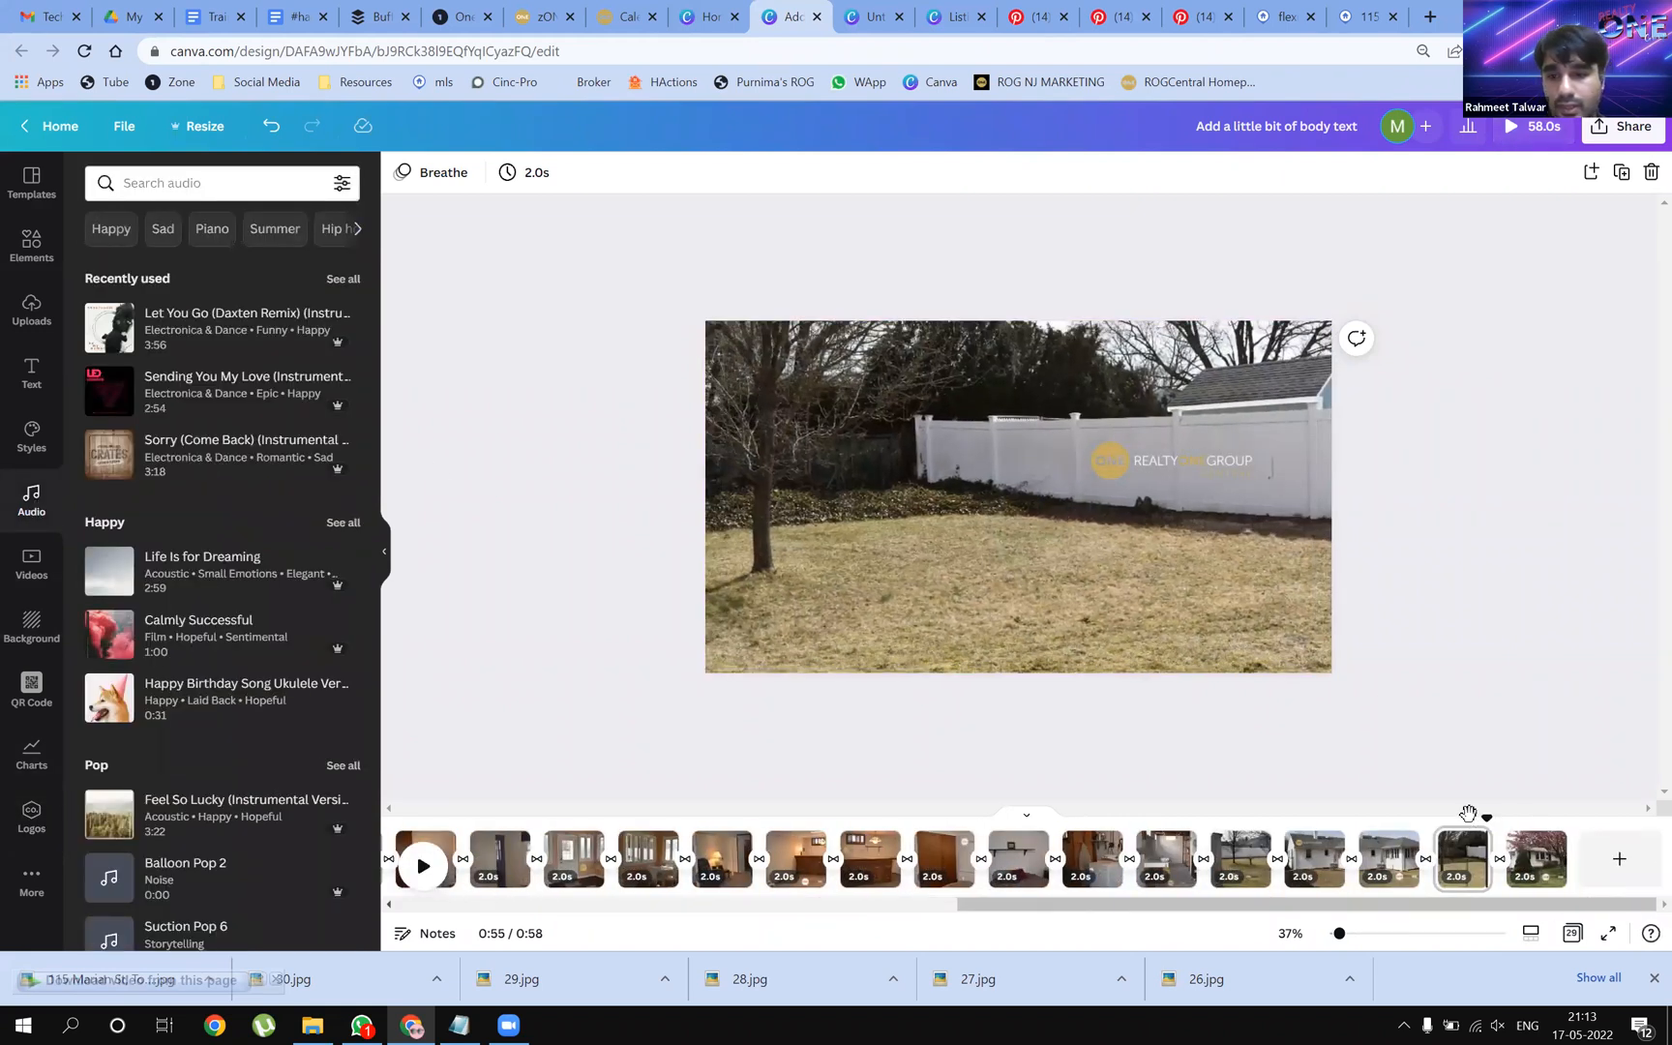
pyautogui.moveTo(1488, 819); pyautogui.dragTo(469, 818)
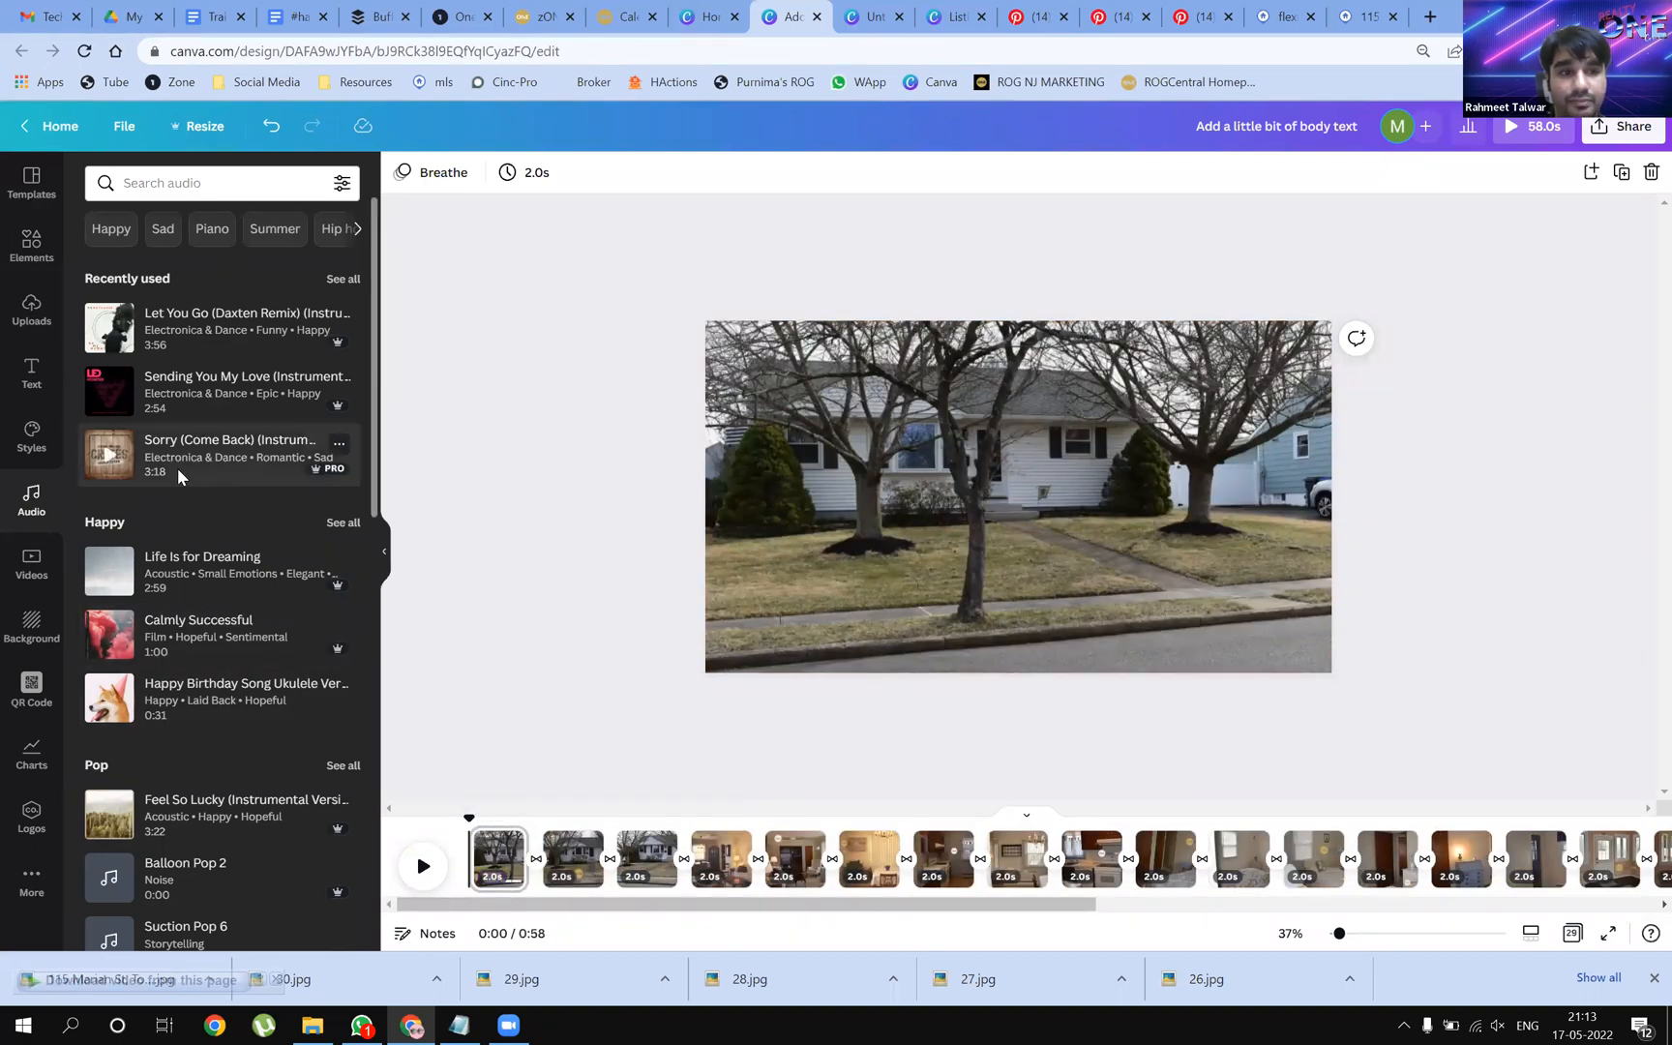
pyautogui.click(108, 330)
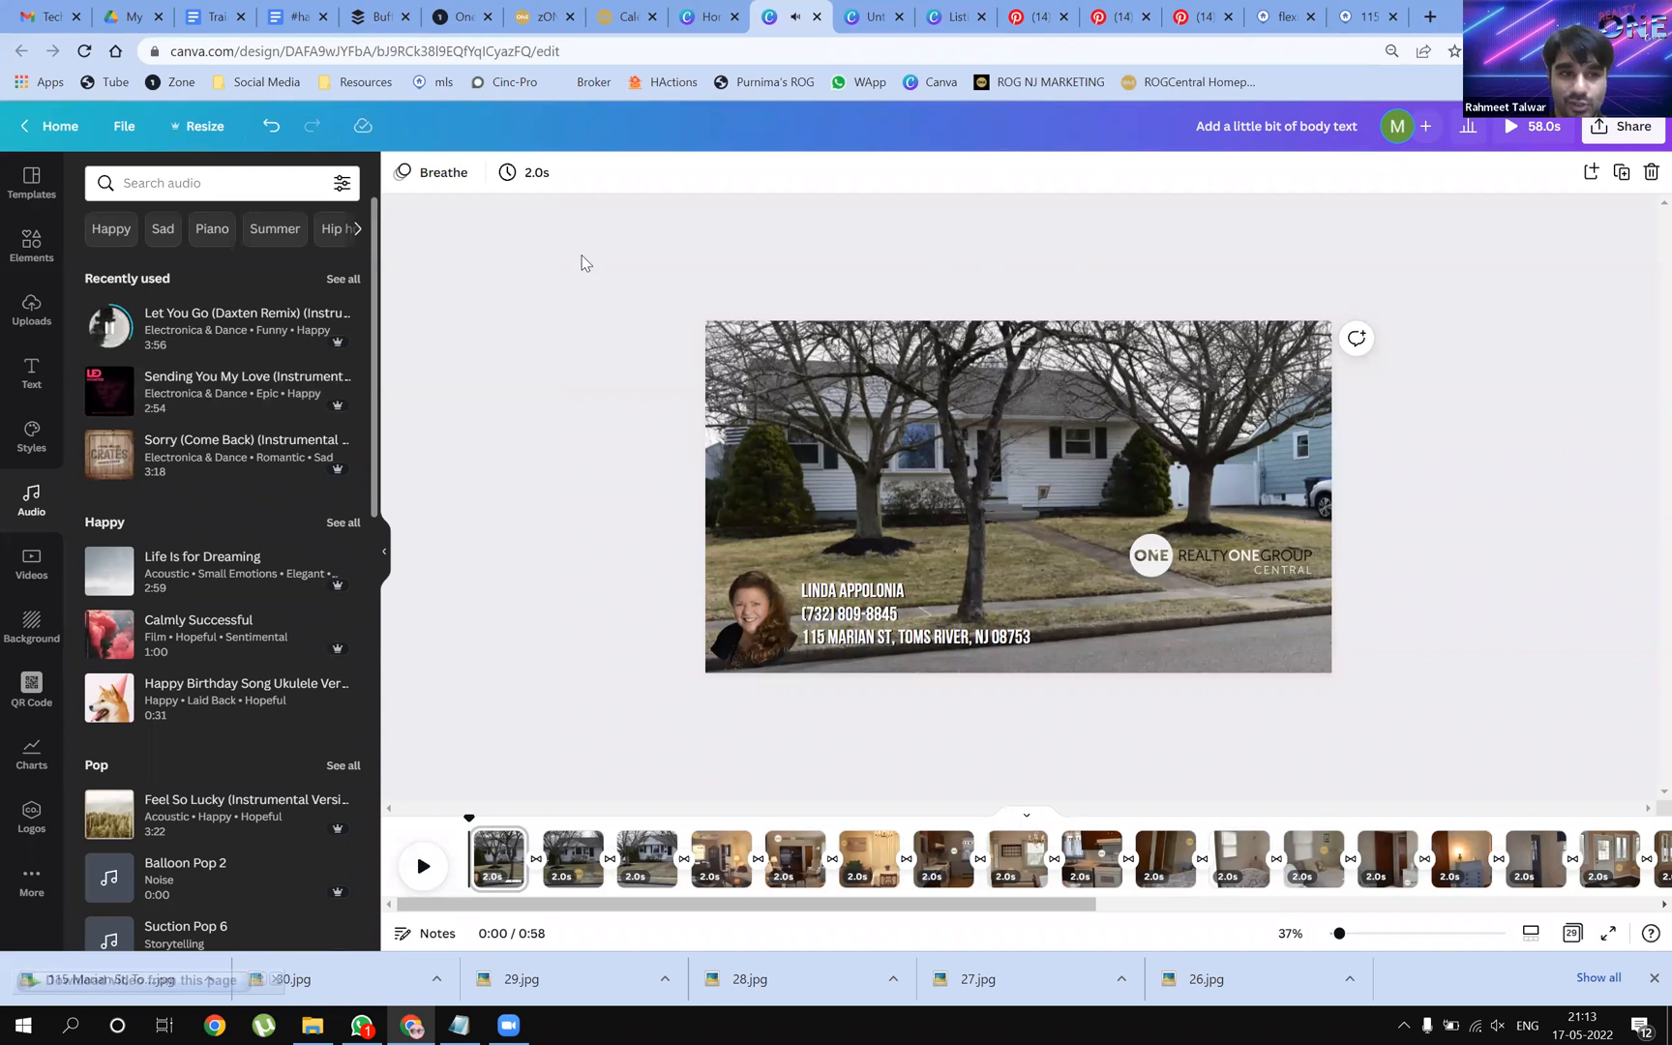
pyautogui.click(110, 335)
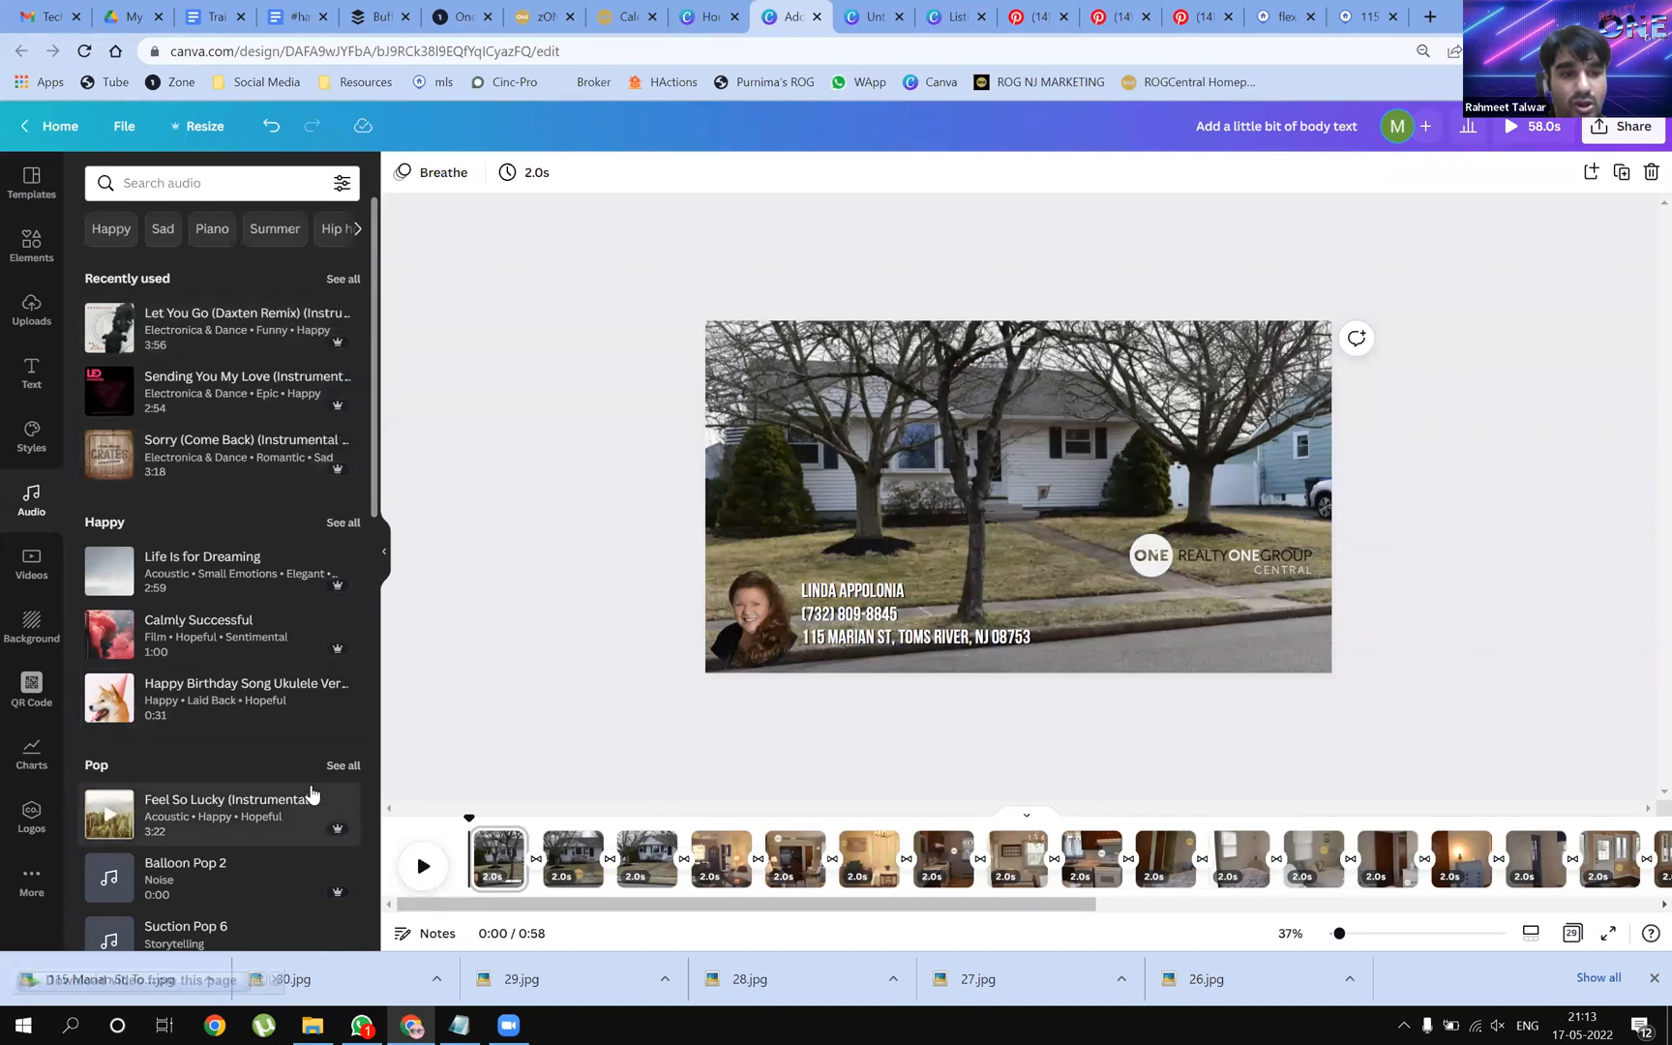
pyautogui.scroll(-3, 308, 861)
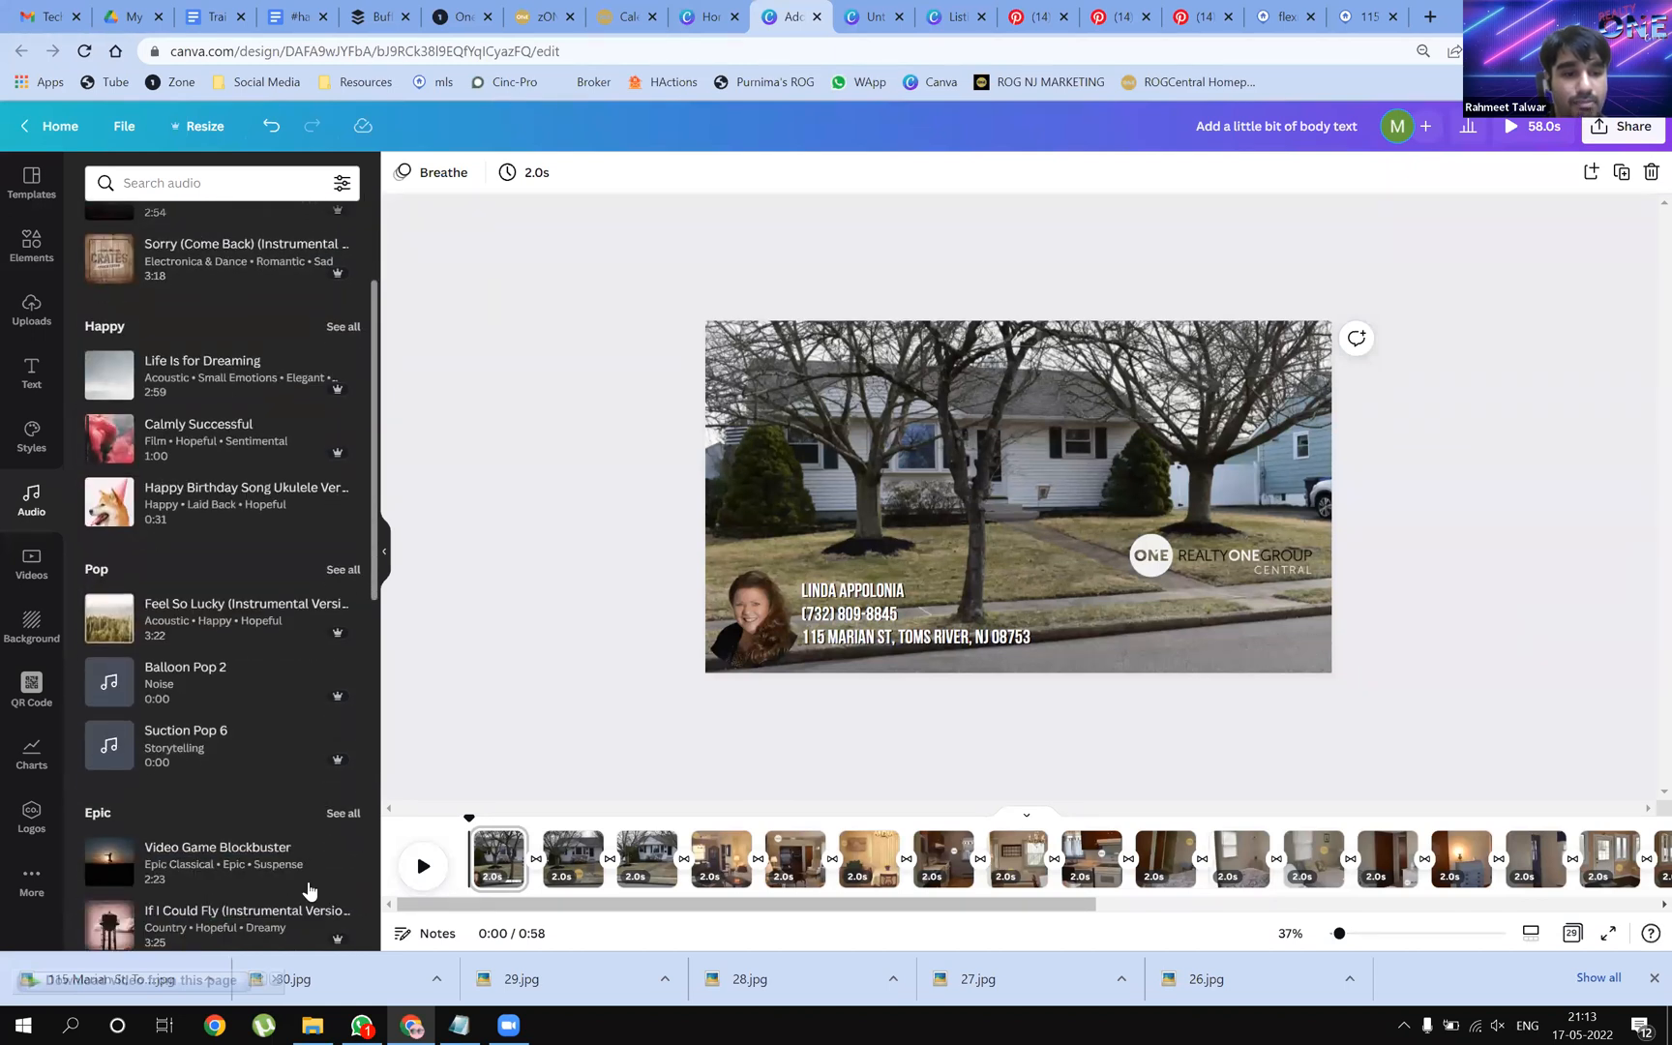
pyautogui.scroll(3, 308, 862)
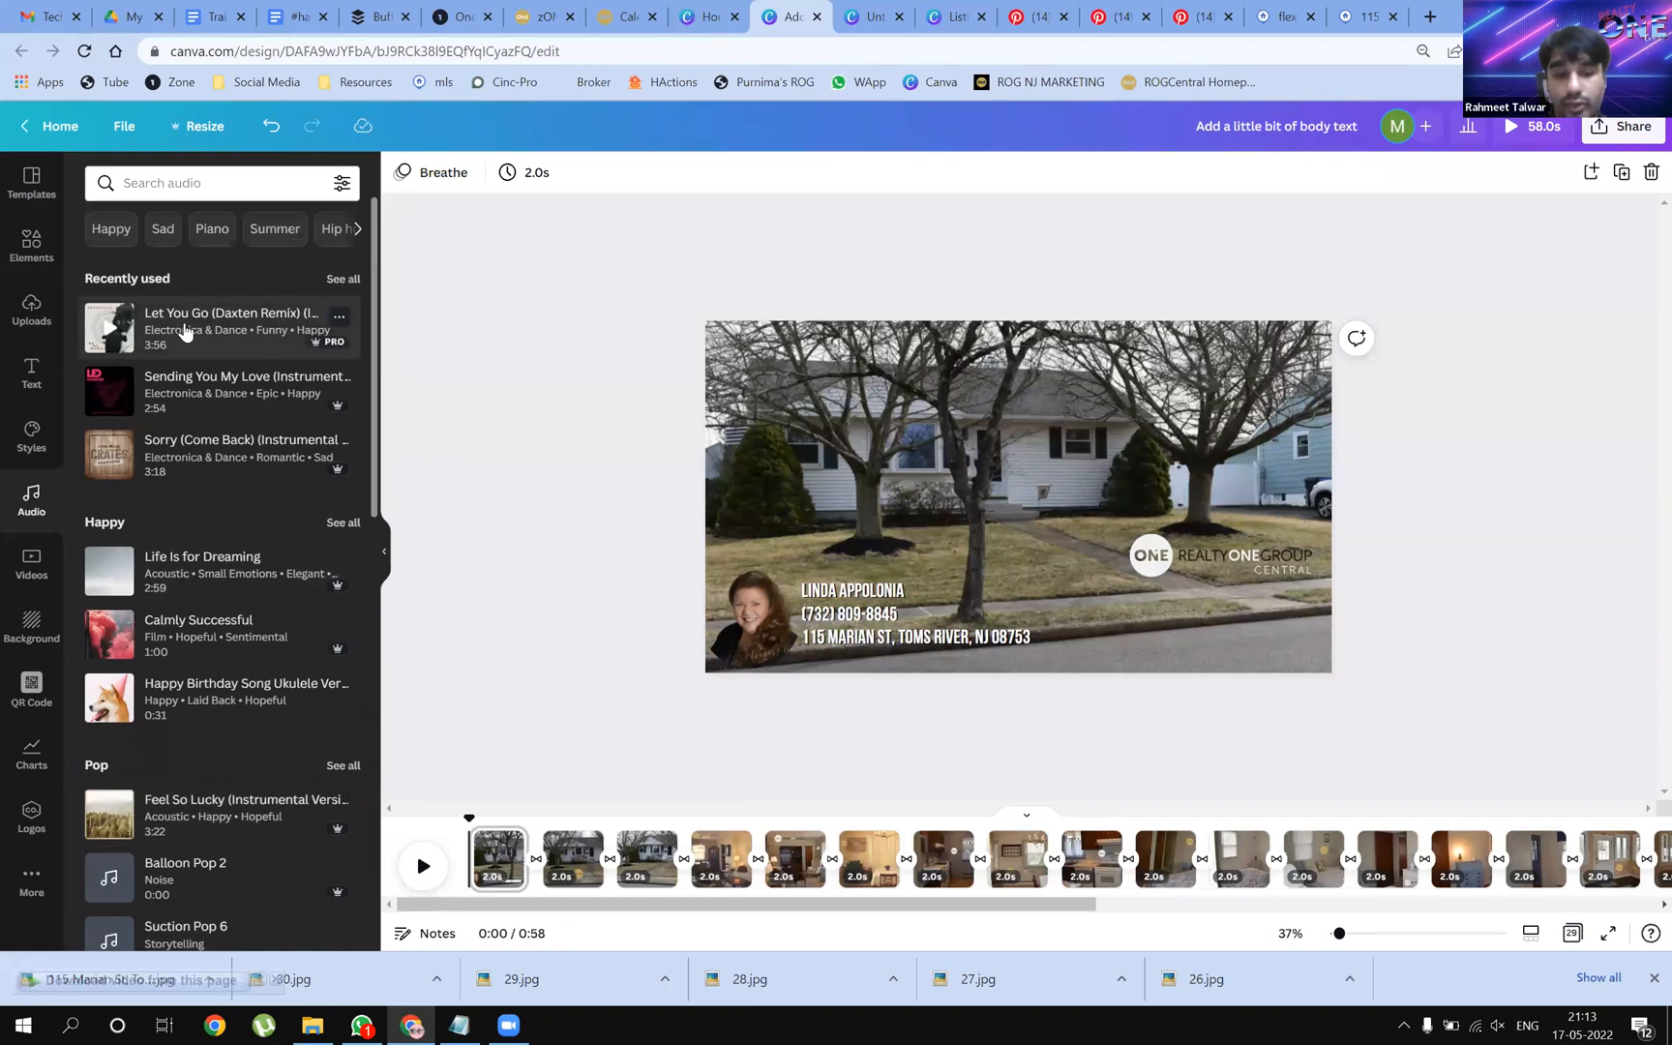
pyautogui.click(185, 332)
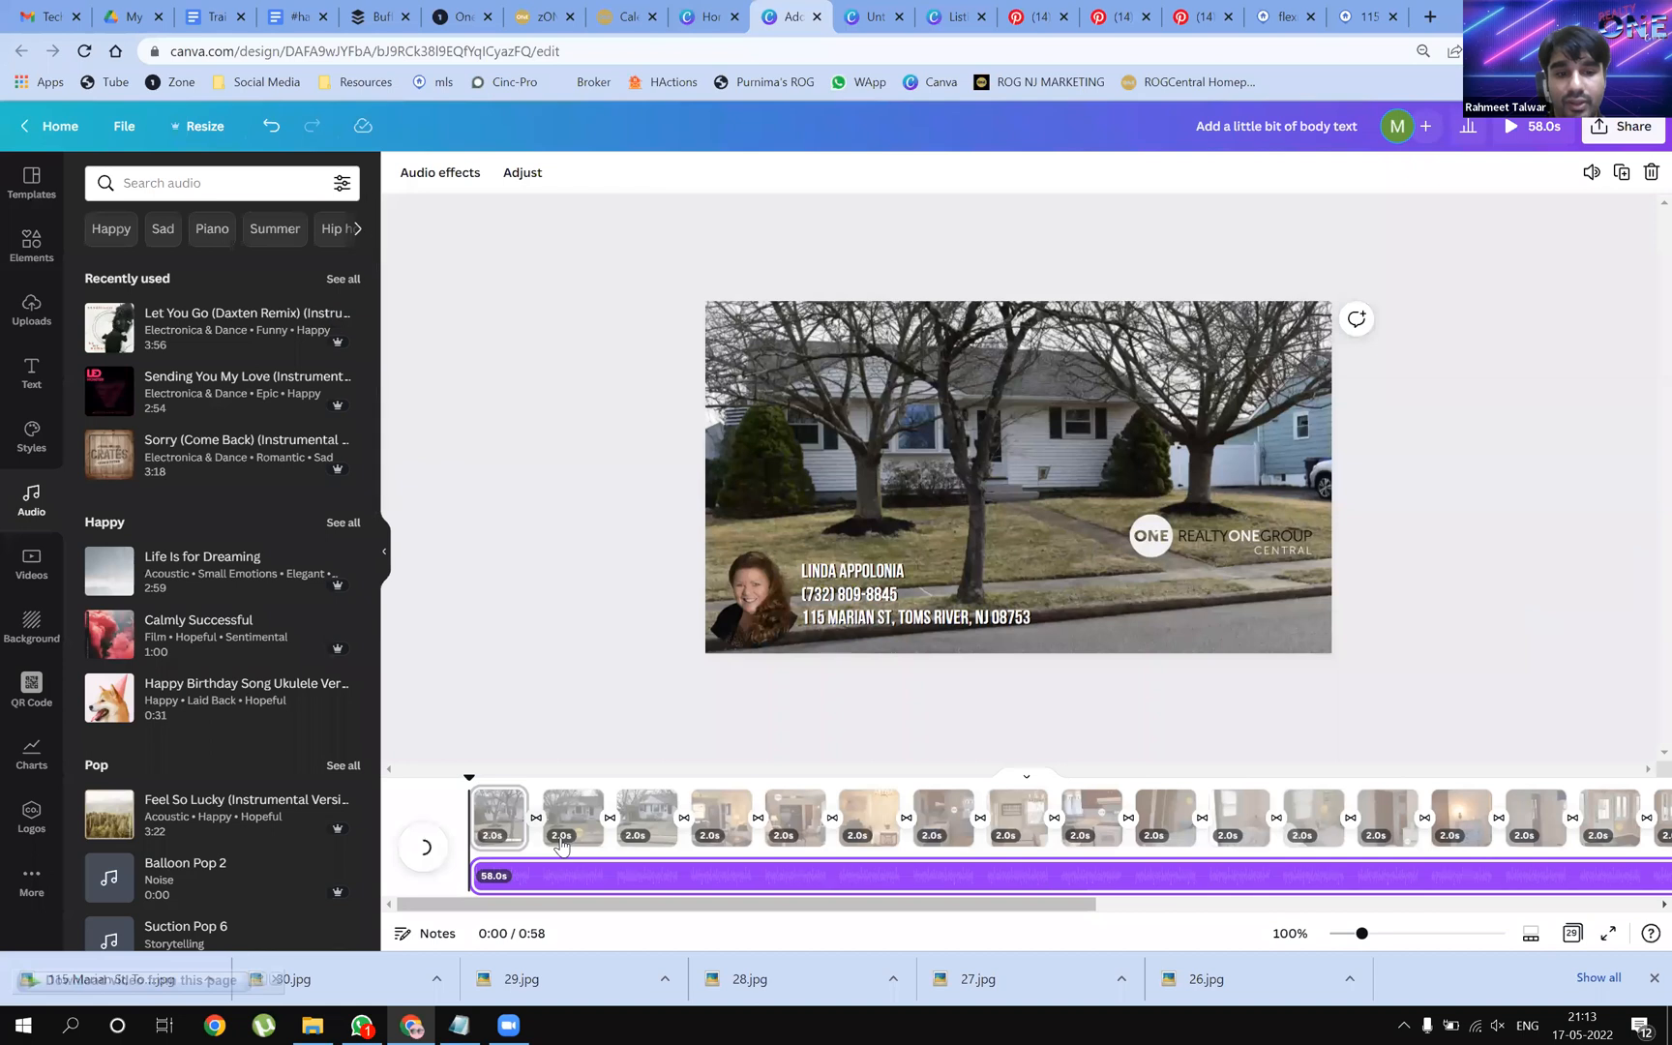
pyautogui.moveTo(580, 919); pyautogui.dragTo(528, 919)
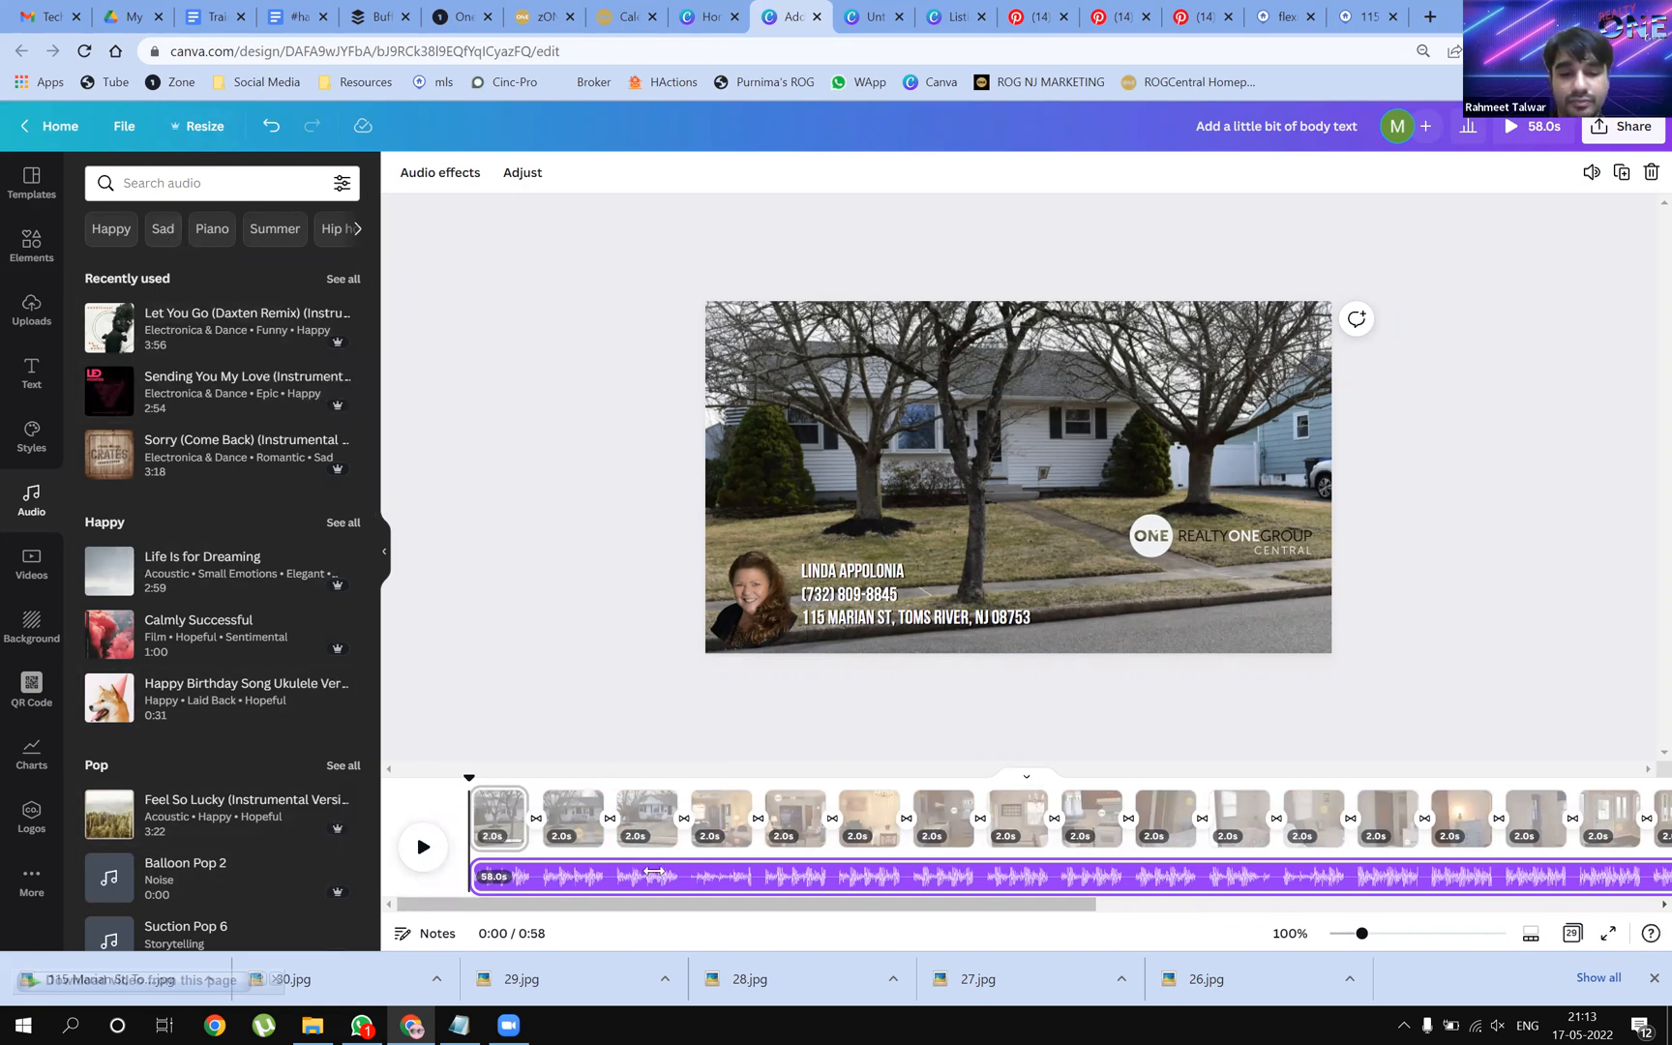
pyautogui.moveTo(827, 915); pyautogui.dragTo(1299, 968)
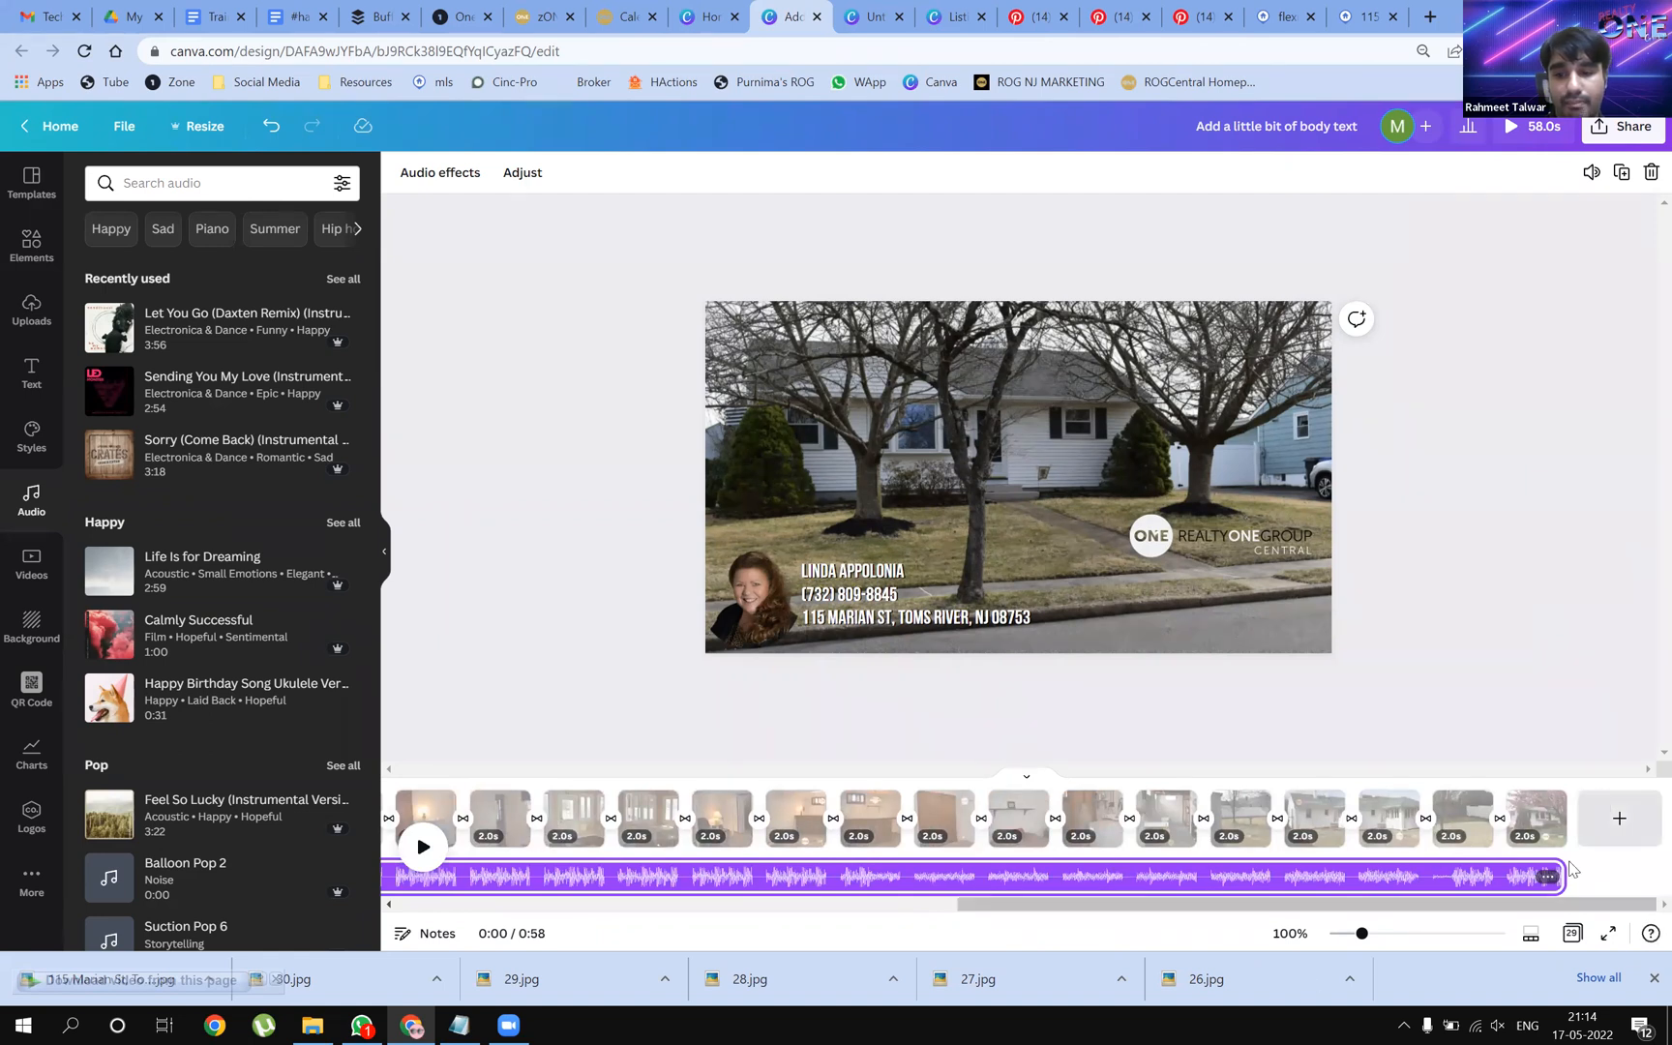
pyautogui.moveTo(1000, 910); pyautogui.dragTo(465, 914)
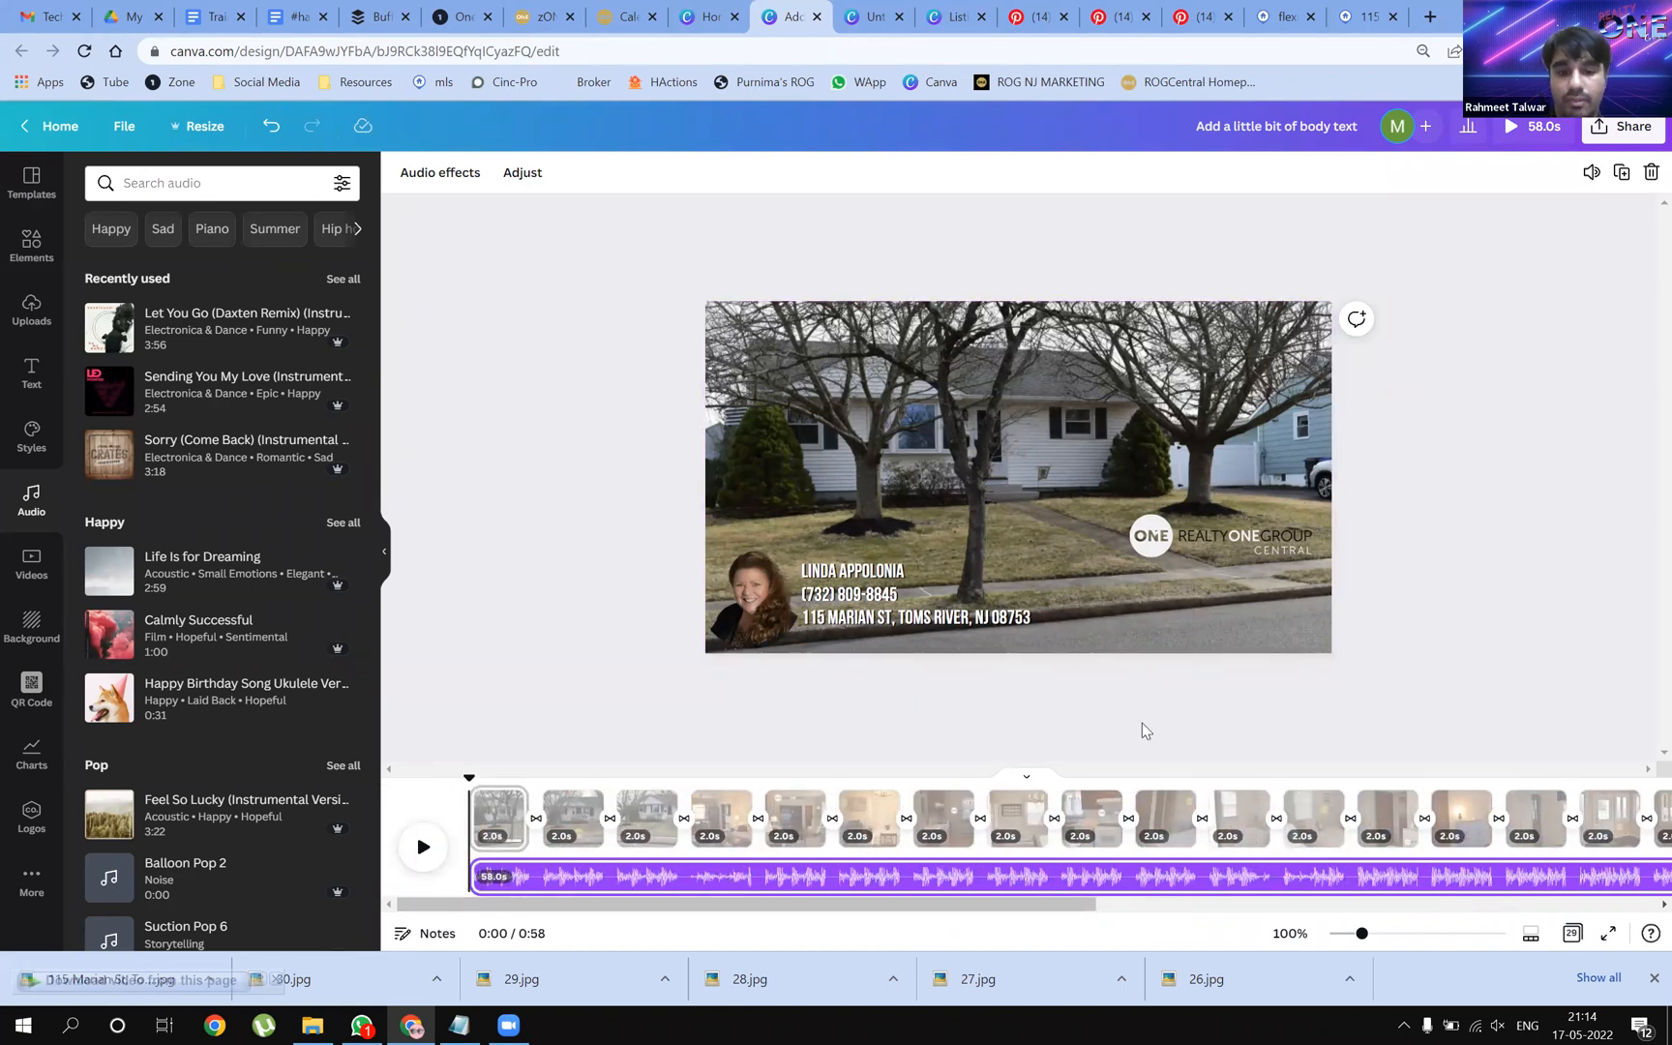
pyautogui.click(417, 853)
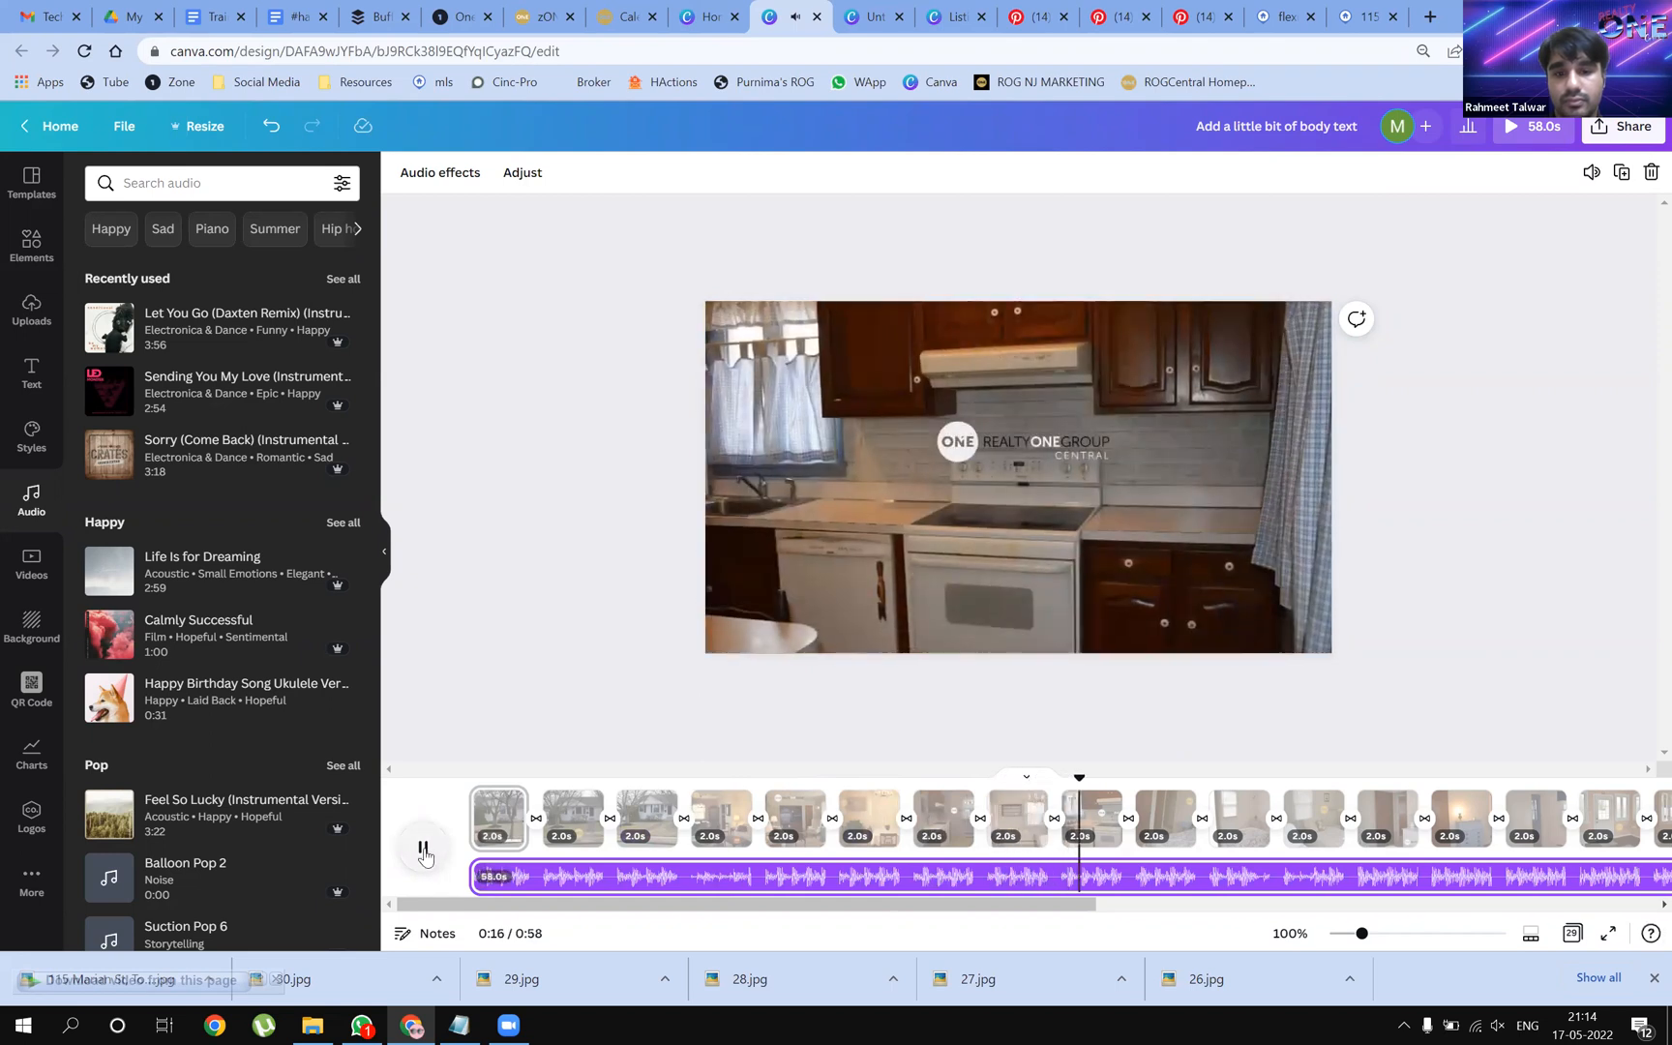
pyautogui.click(424, 850)
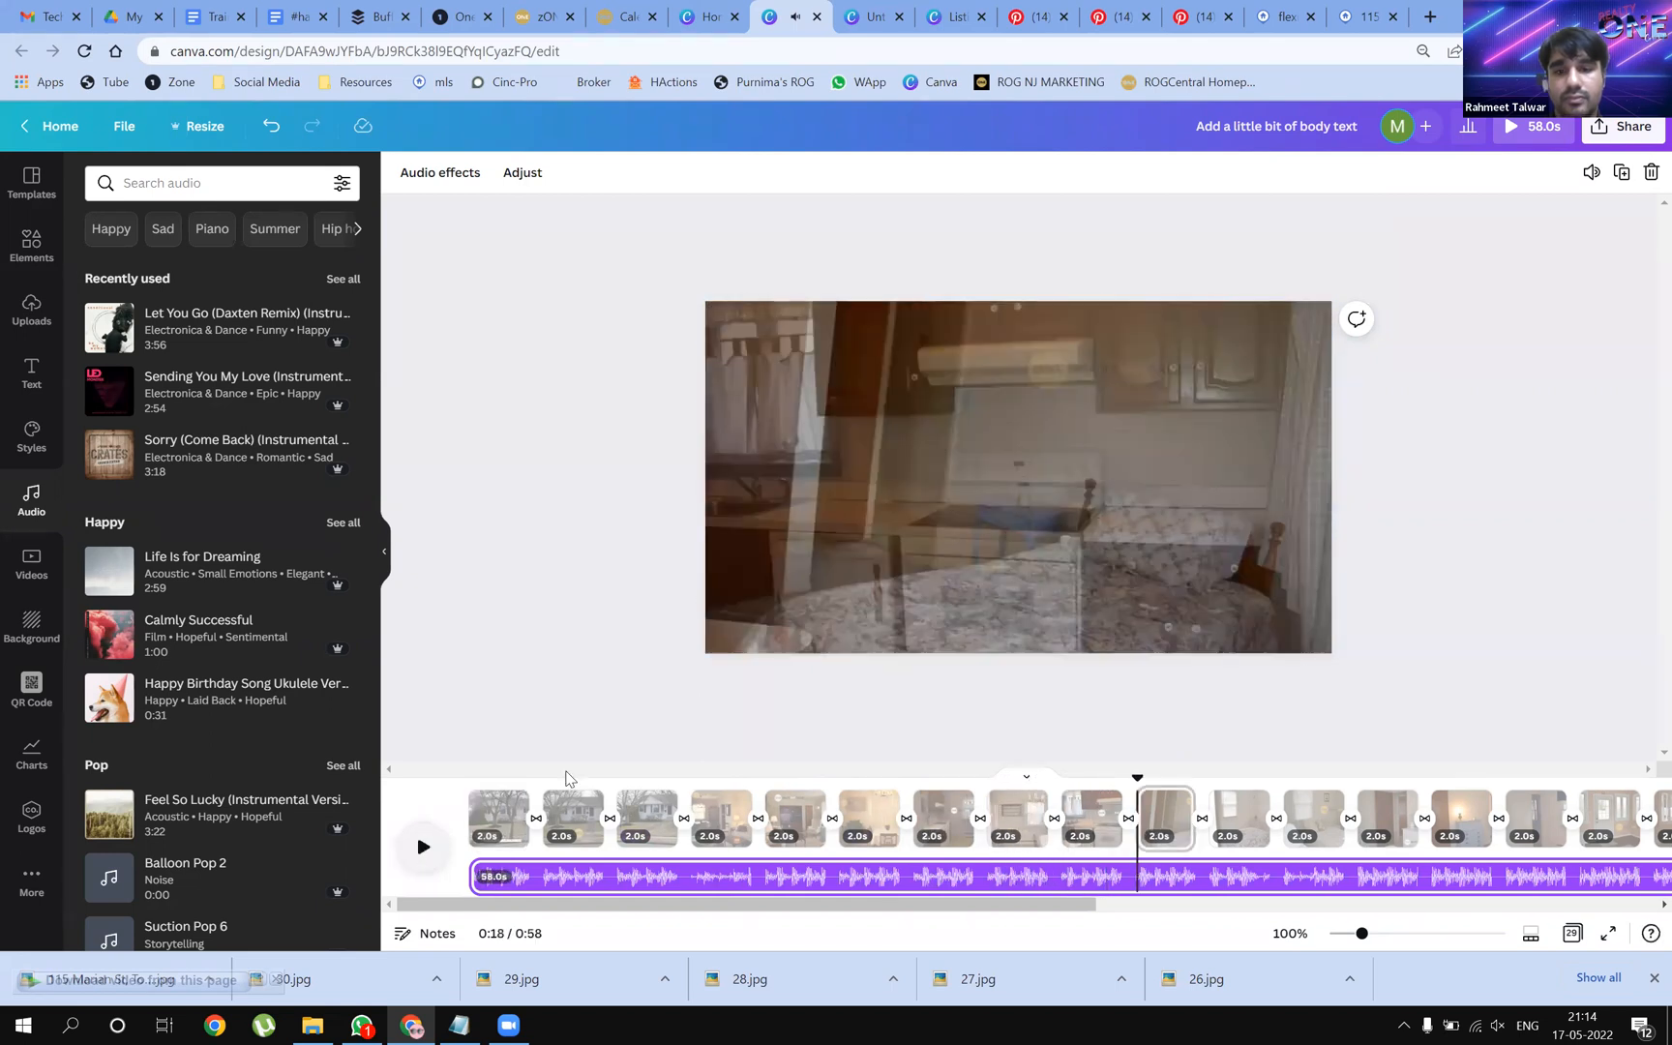
pyautogui.moveTo(985, 771); pyautogui.dragTo(468, 775)
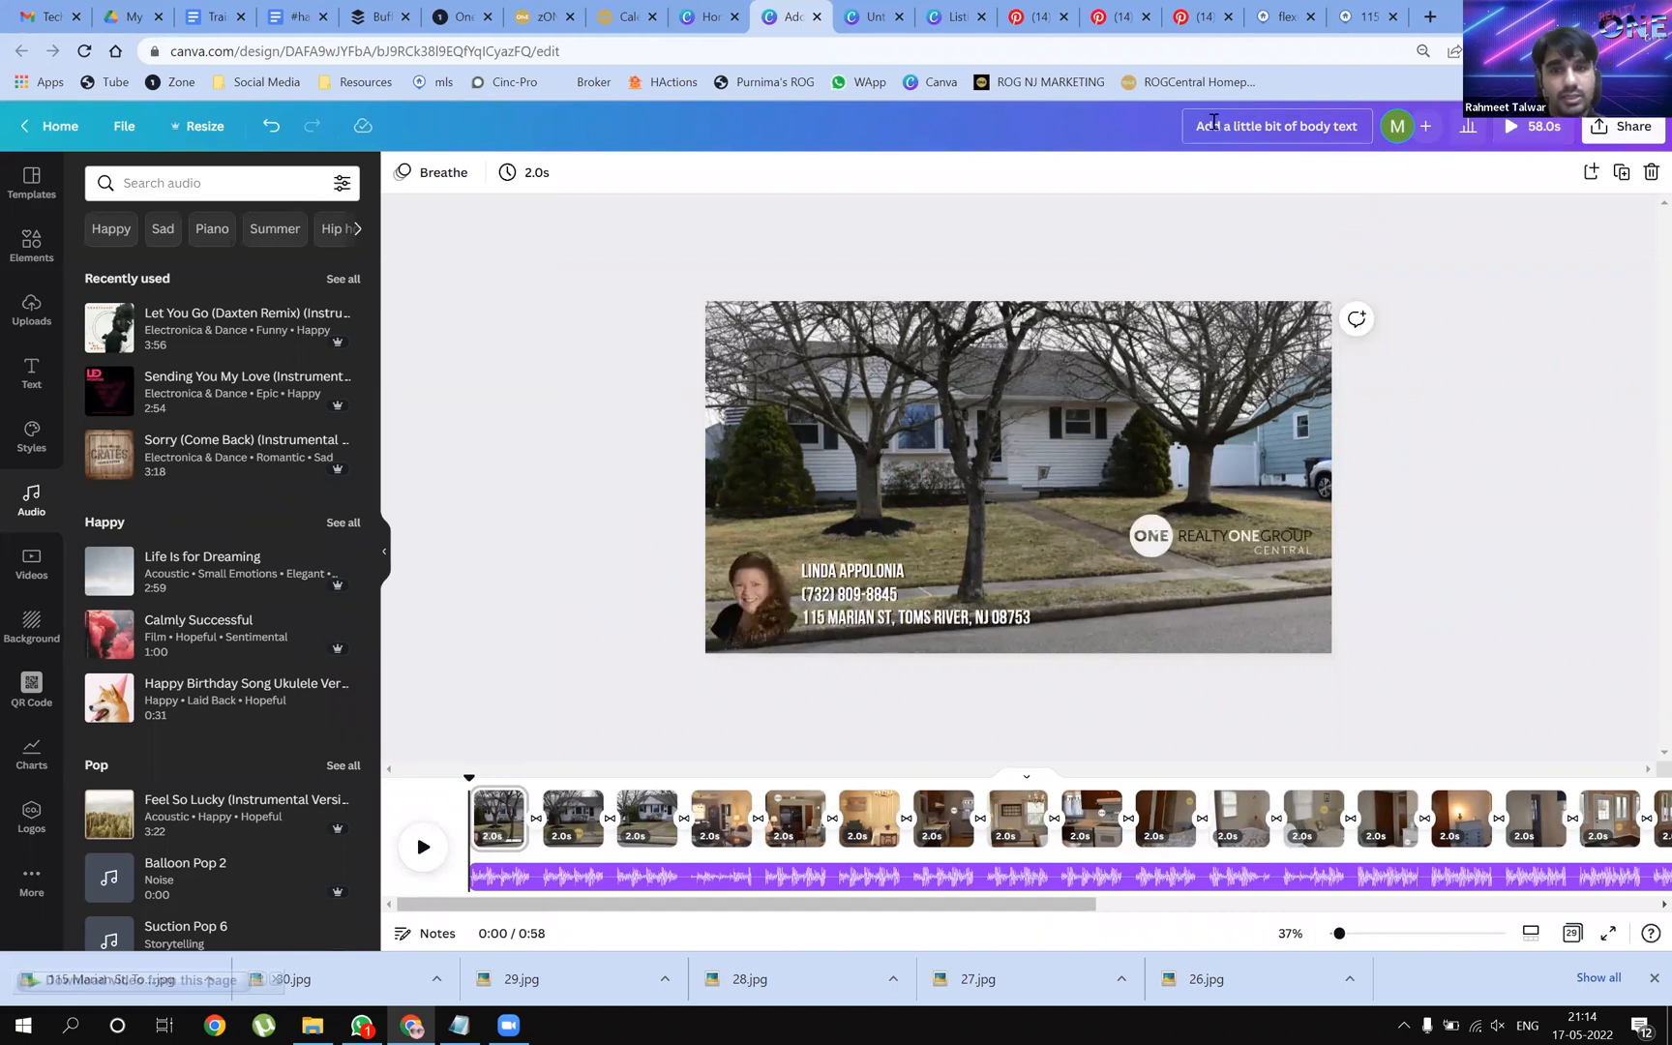
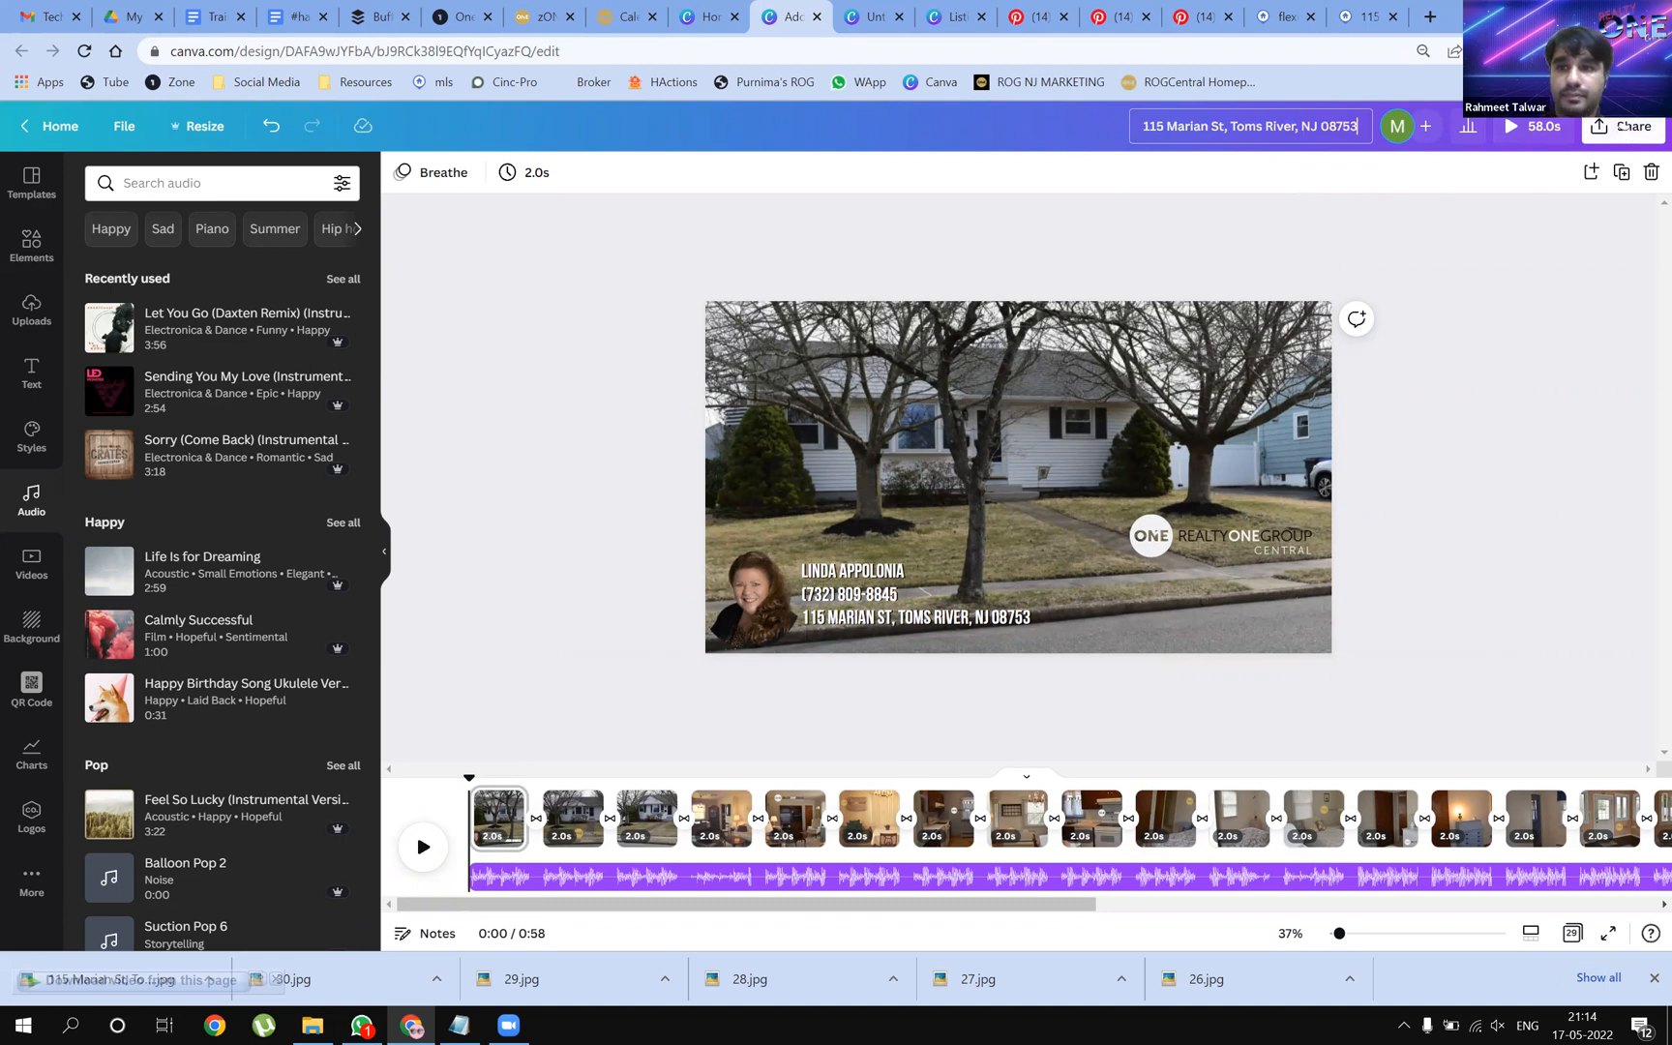
# Paste the property's street address as the design title and bring up the Share menu
pyautogui.click(1630, 133)
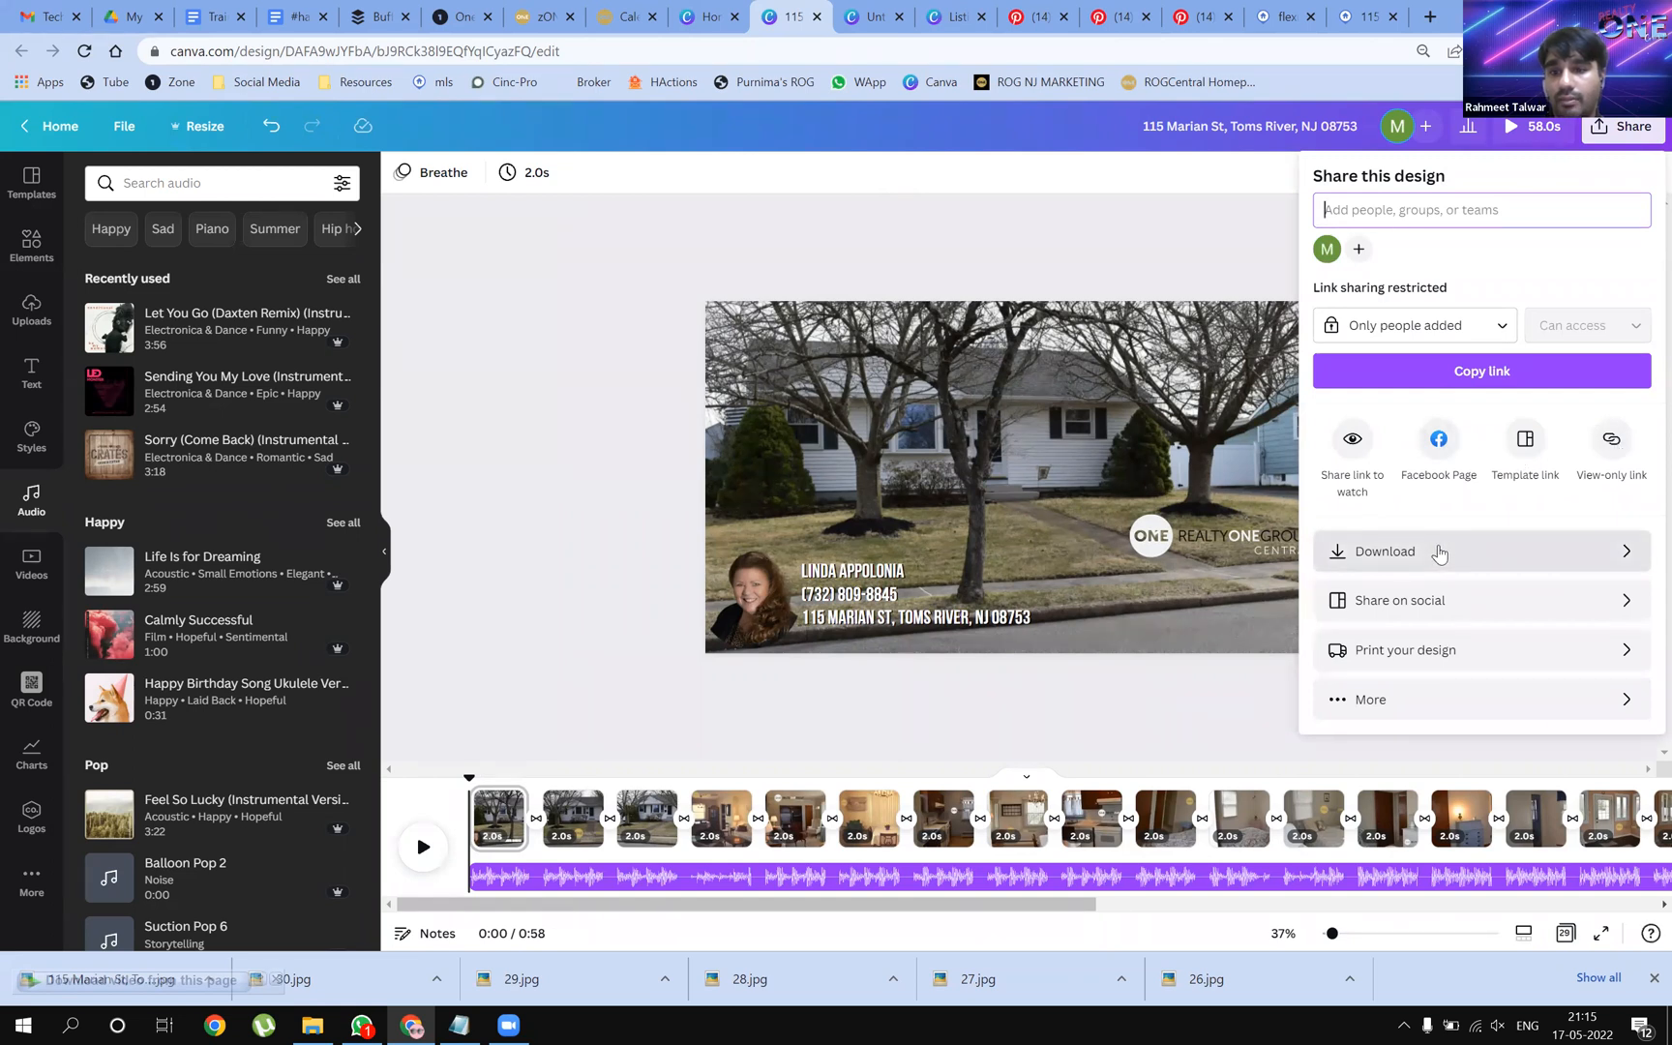
# Download all pages of the listing video with file type MP4 Video
pyautogui.click(1436, 611)
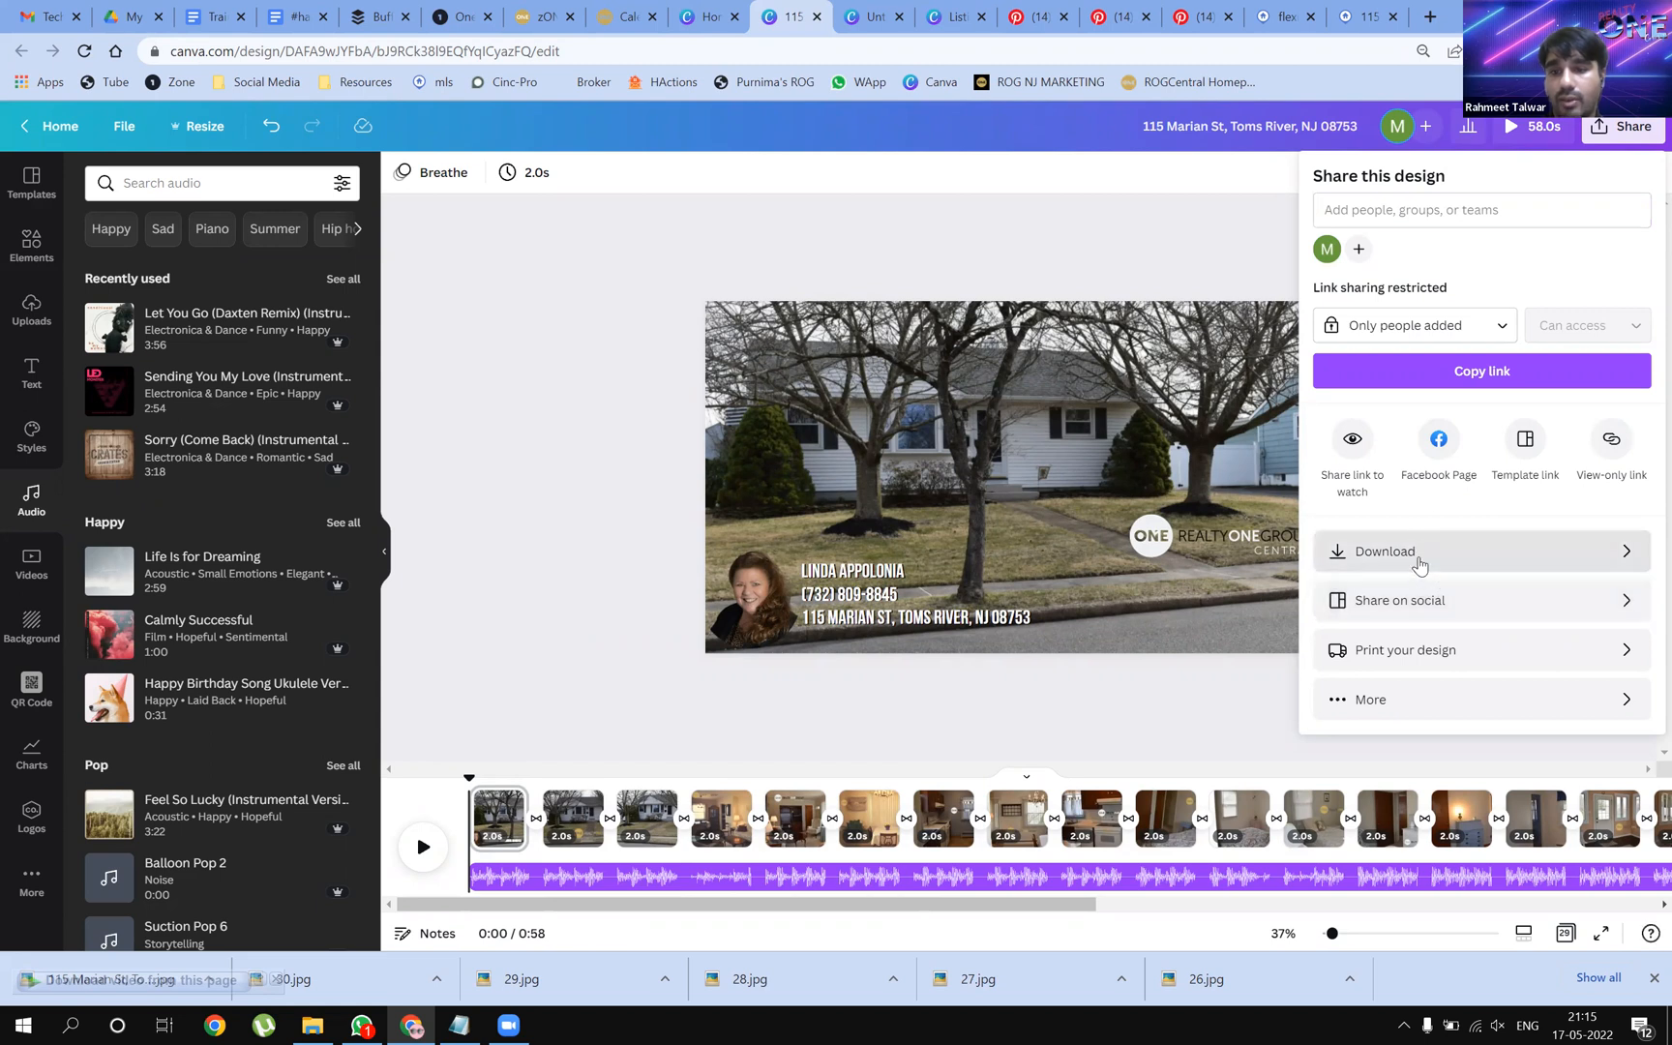
pyautogui.click(1419, 565)
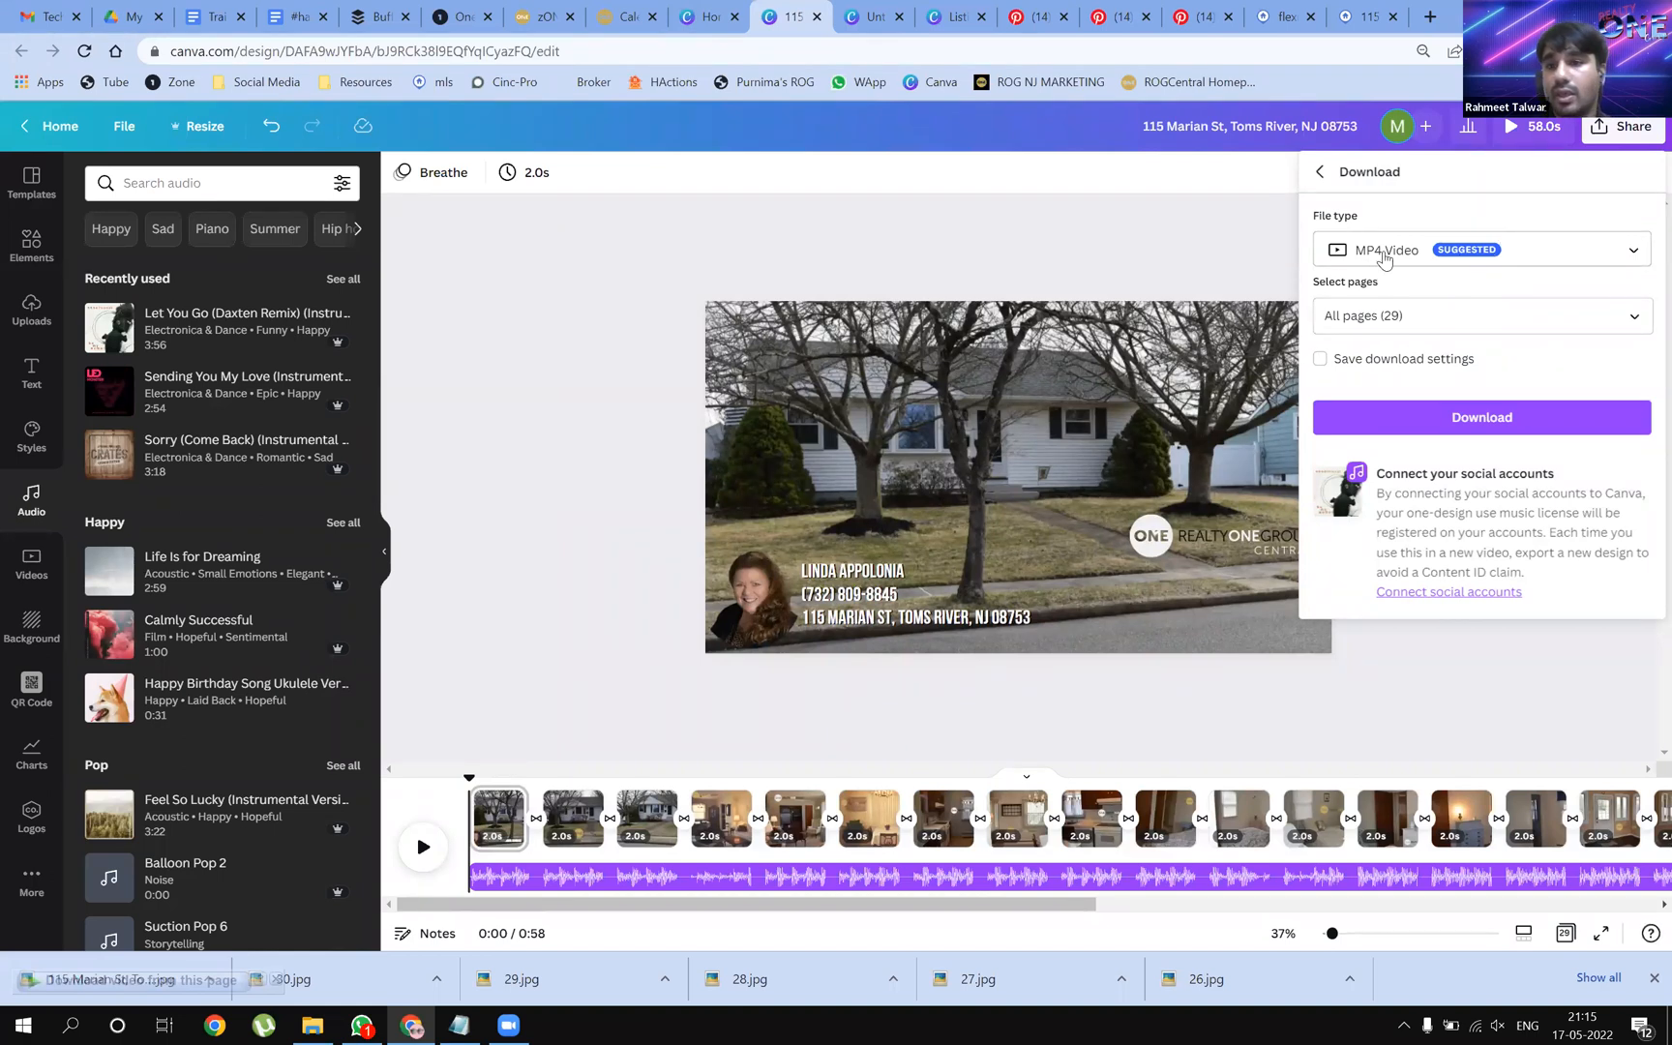
pyautogui.click(1583, 263)
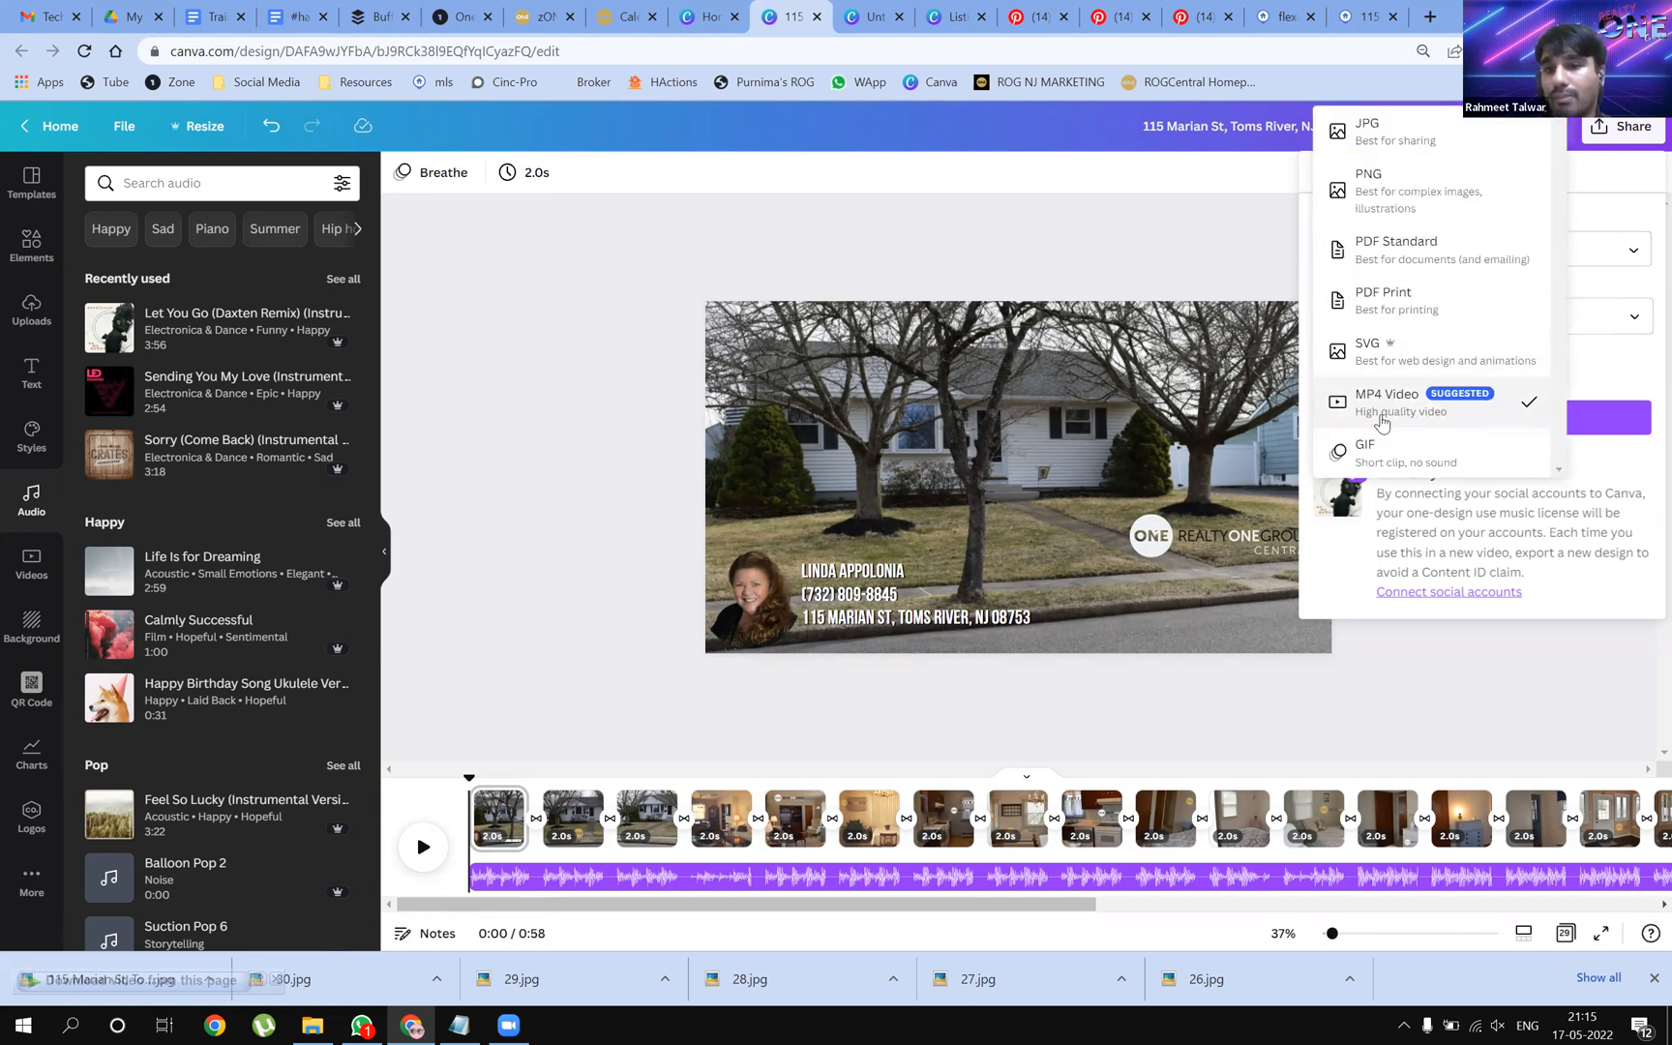
pyautogui.click(1382, 423)
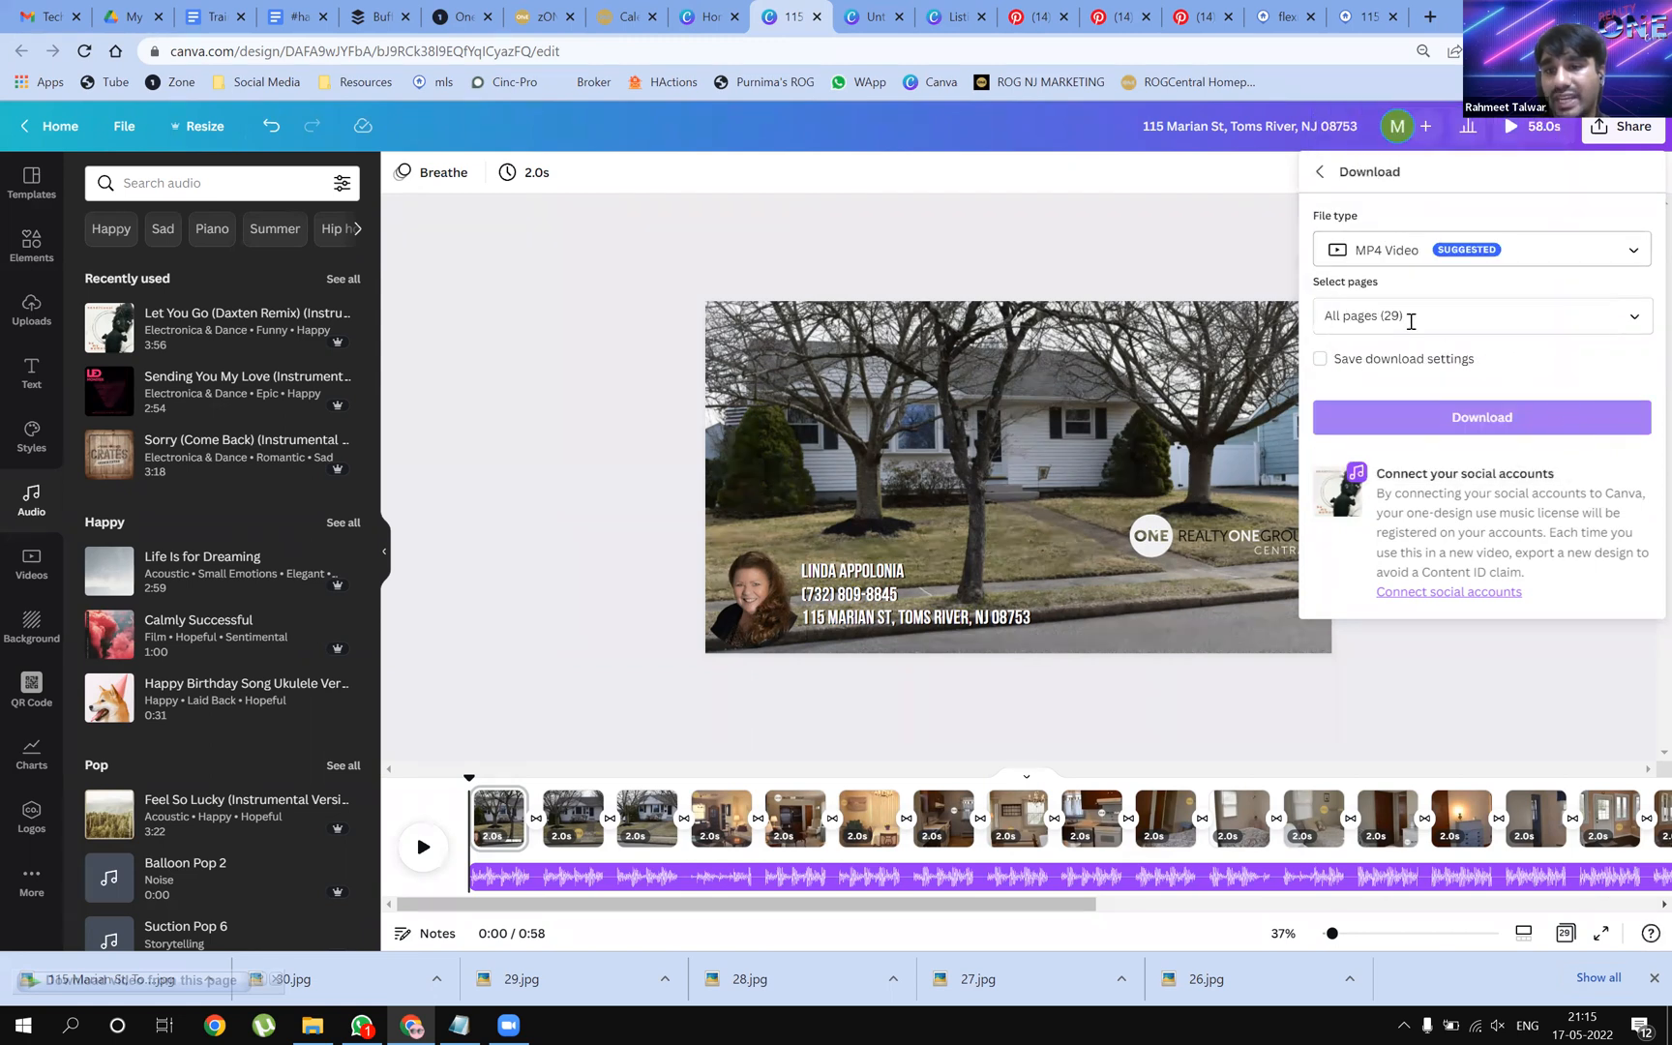
pyautogui.click(1572, 432)
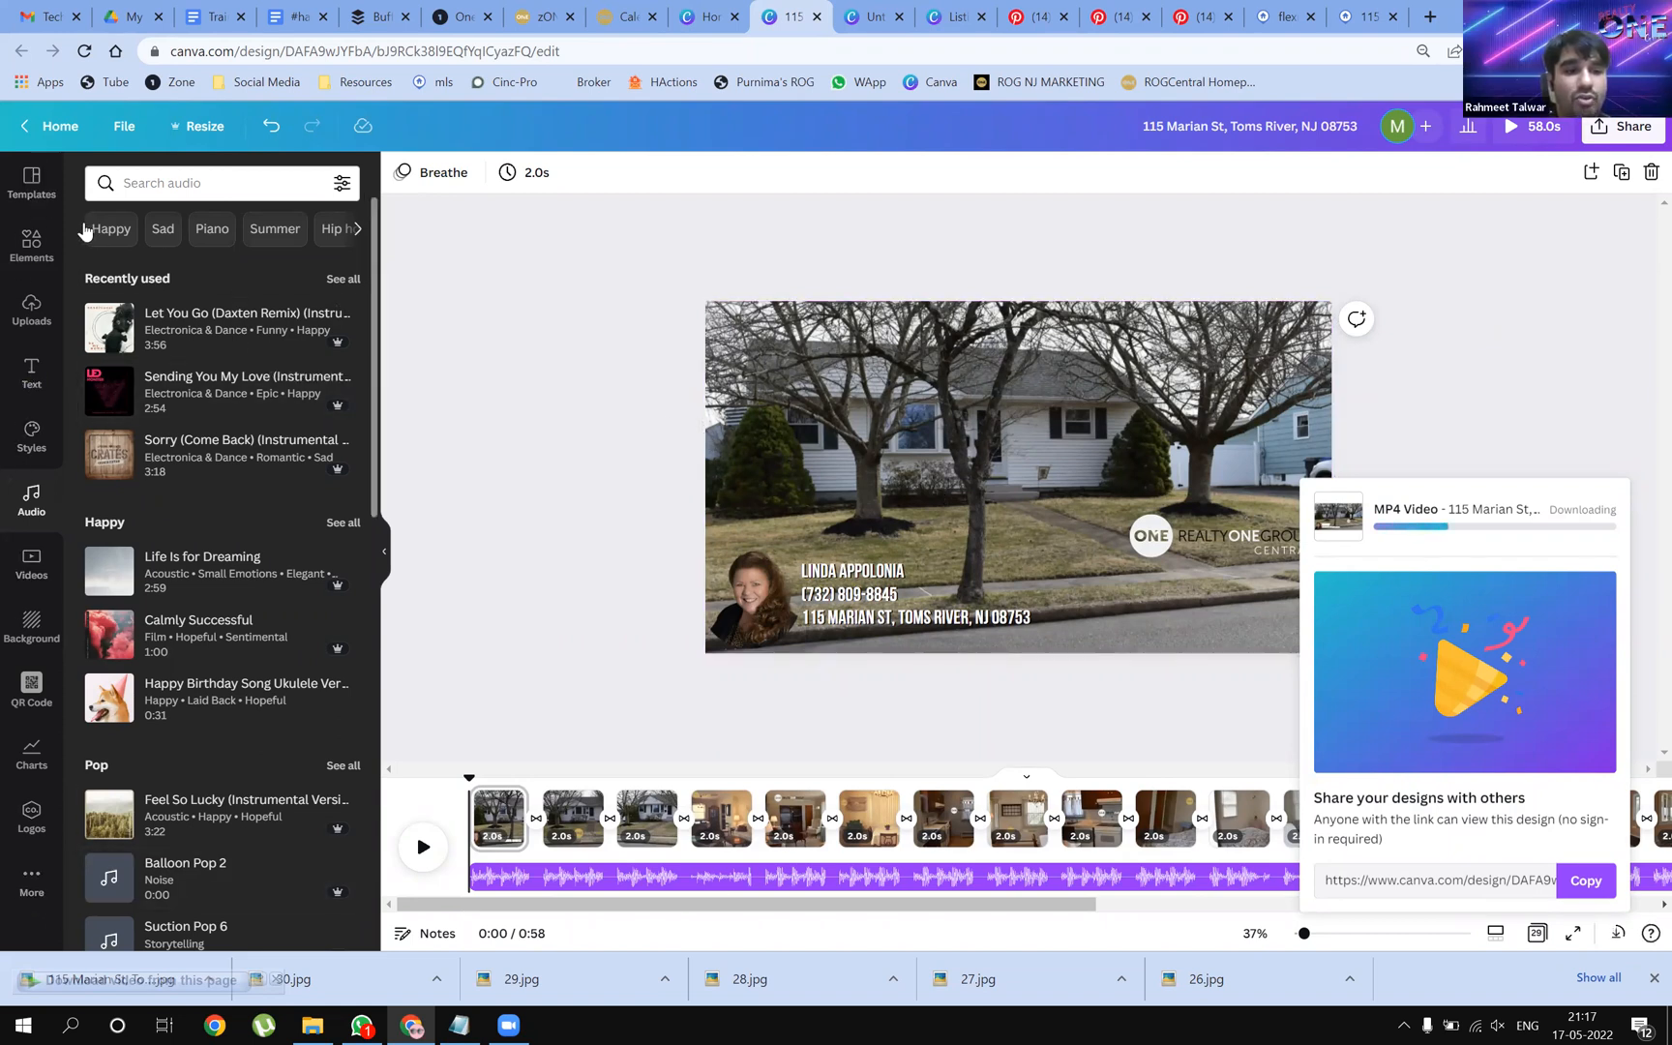
# Open the More apps panel in Canva's sidebar while the MP4 export finishes
pyautogui.click(25, 901)
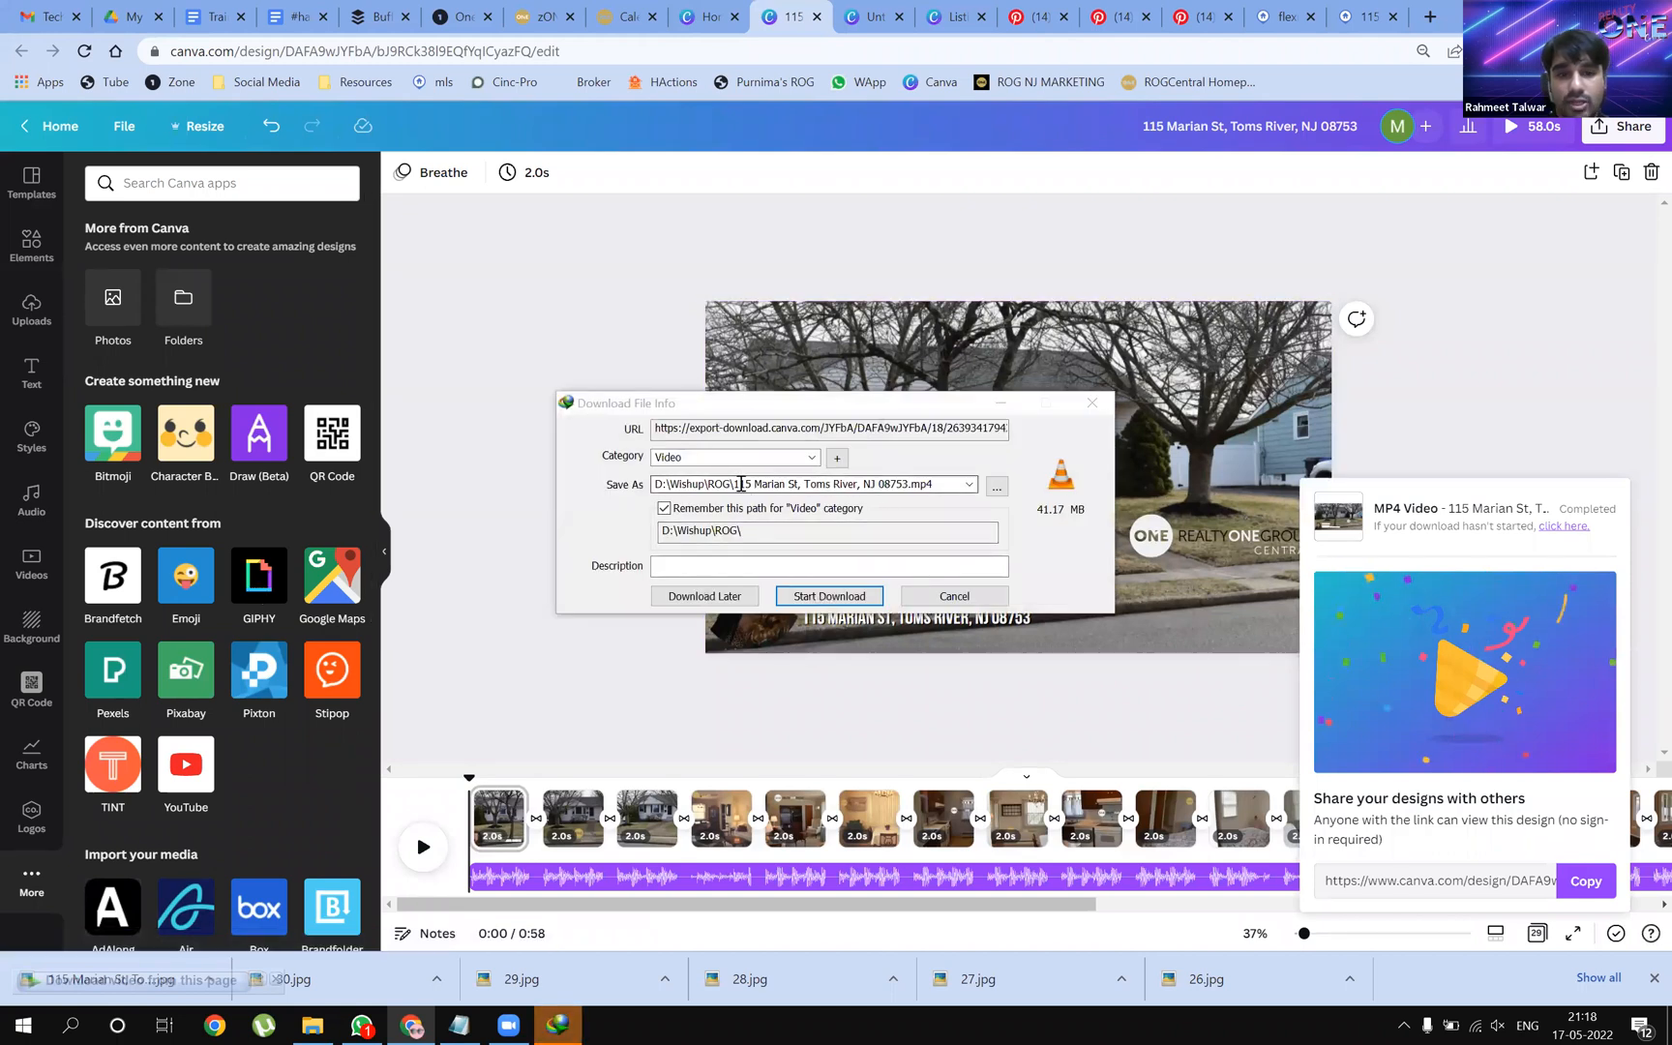
# Save the 41.1 MB MP4 into the ROG folder, skim through it in VLC, then close the player
pyautogui.click(831, 597)
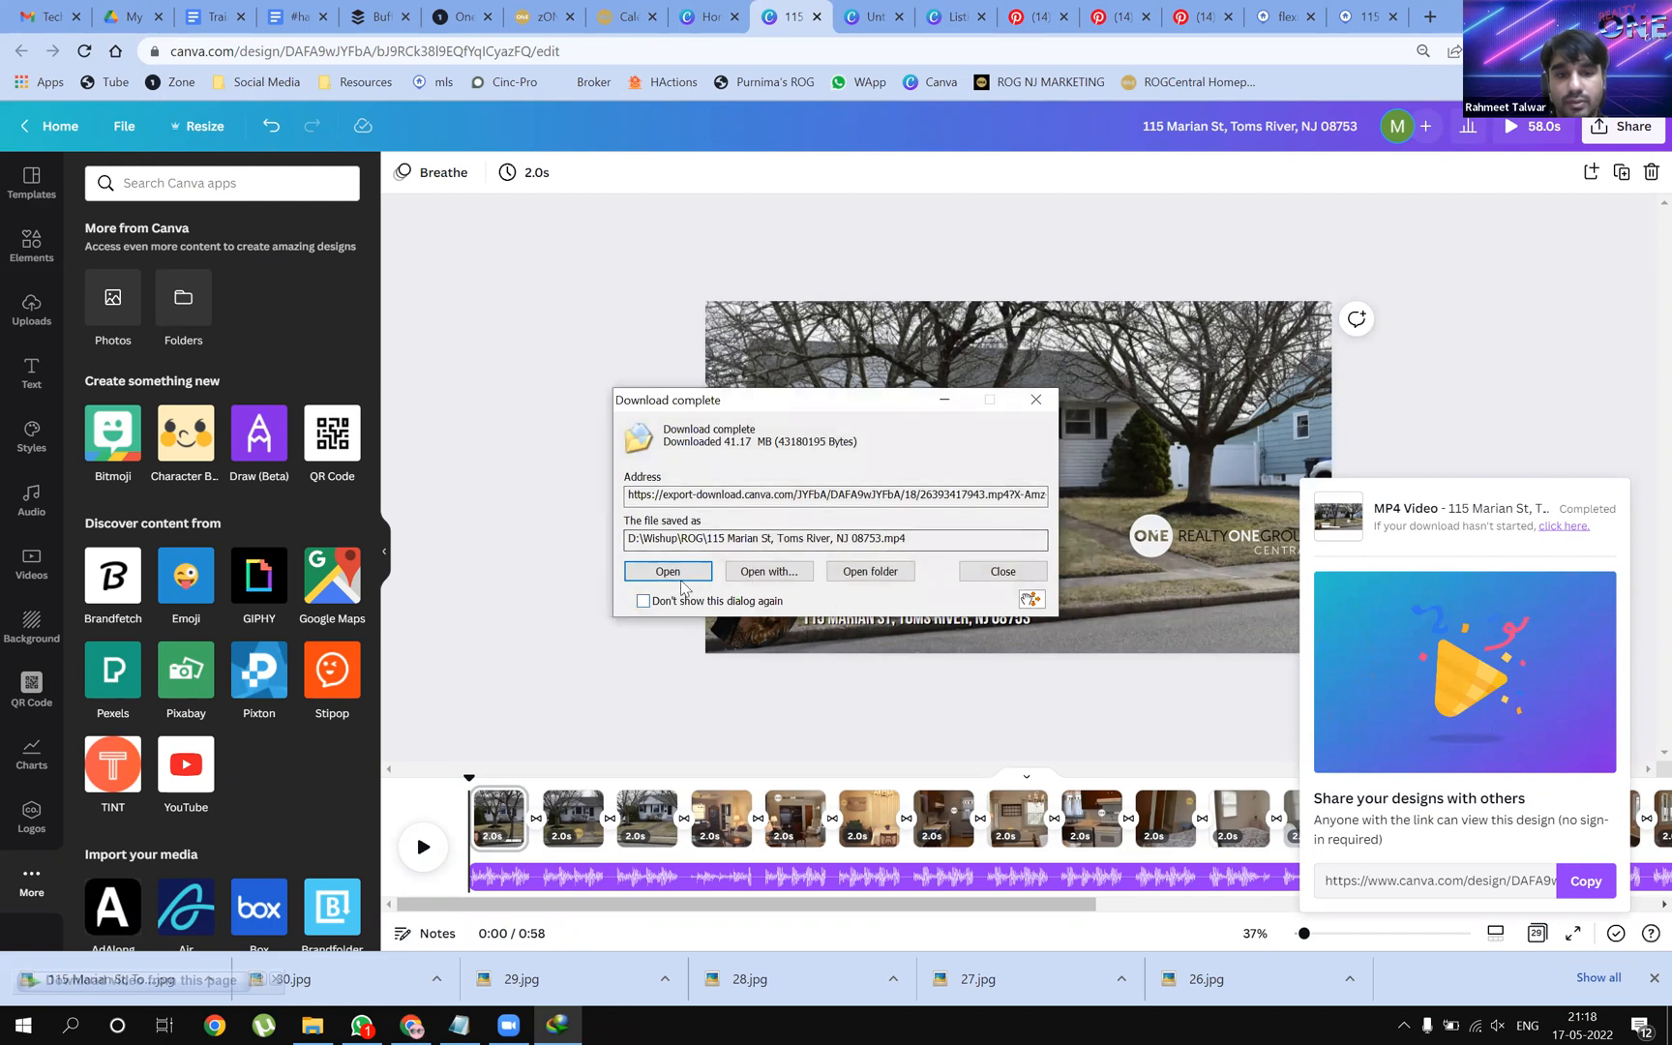
pyautogui.click(878, 578)
pyautogui.doubleClick(399, 760)
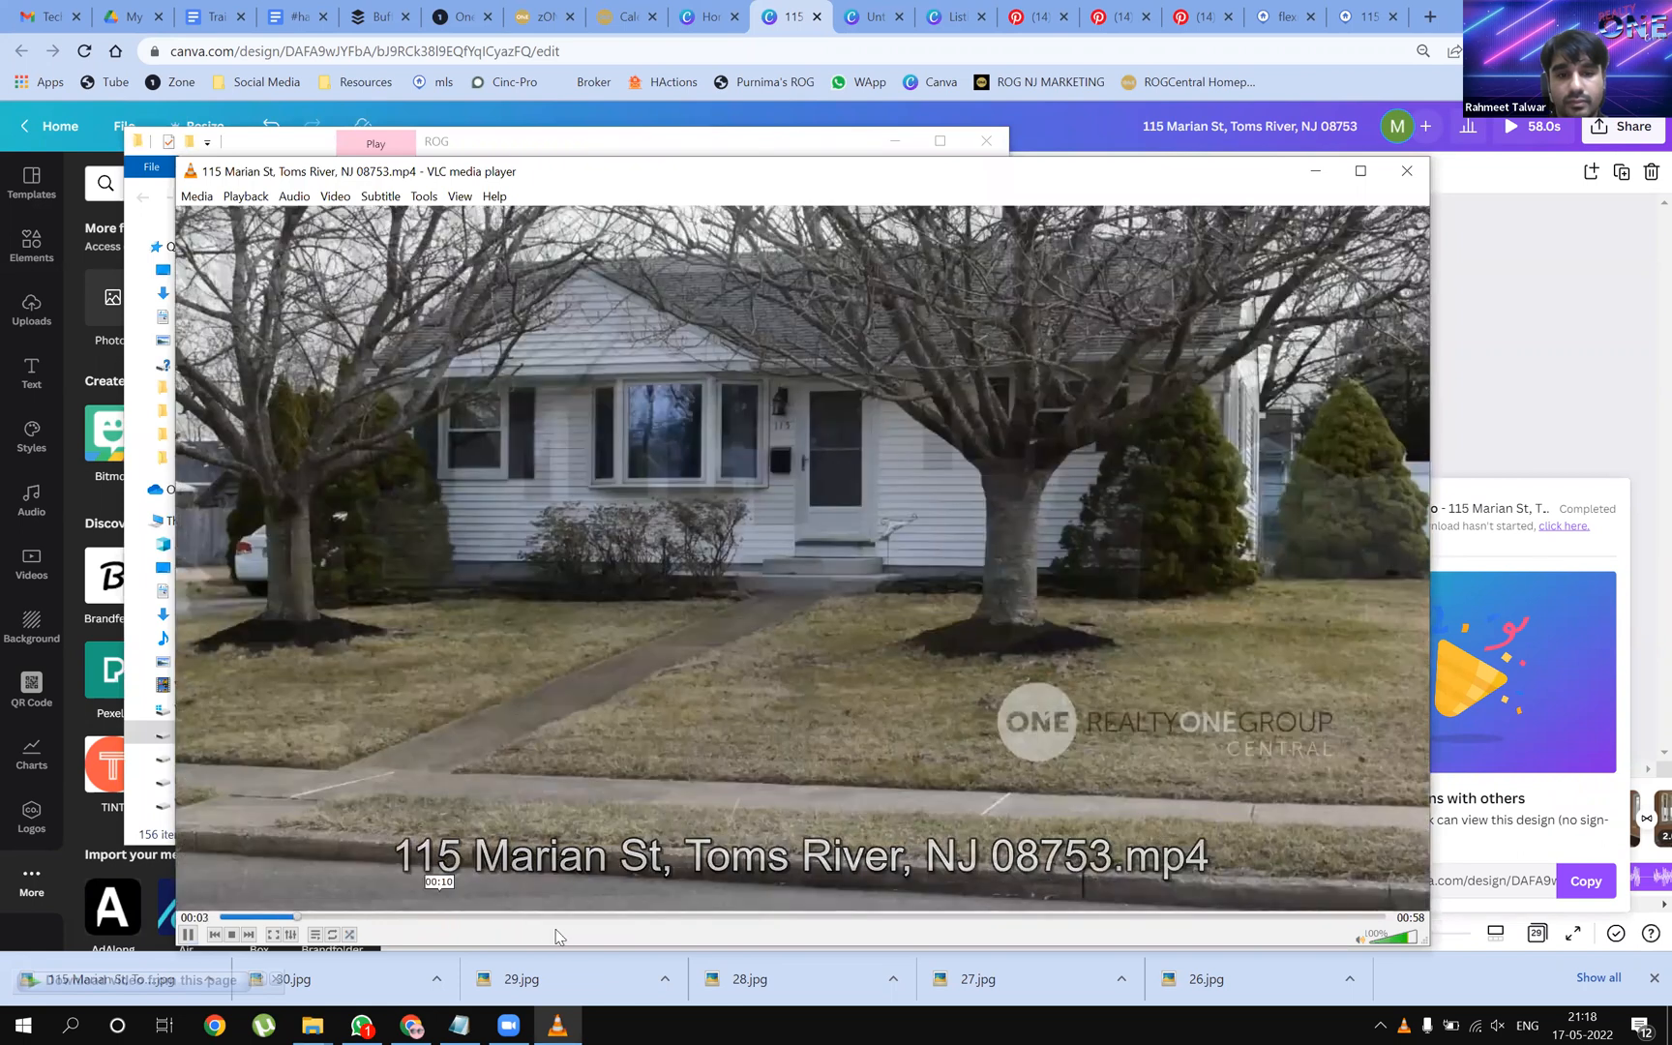
pyautogui.click(592, 917)
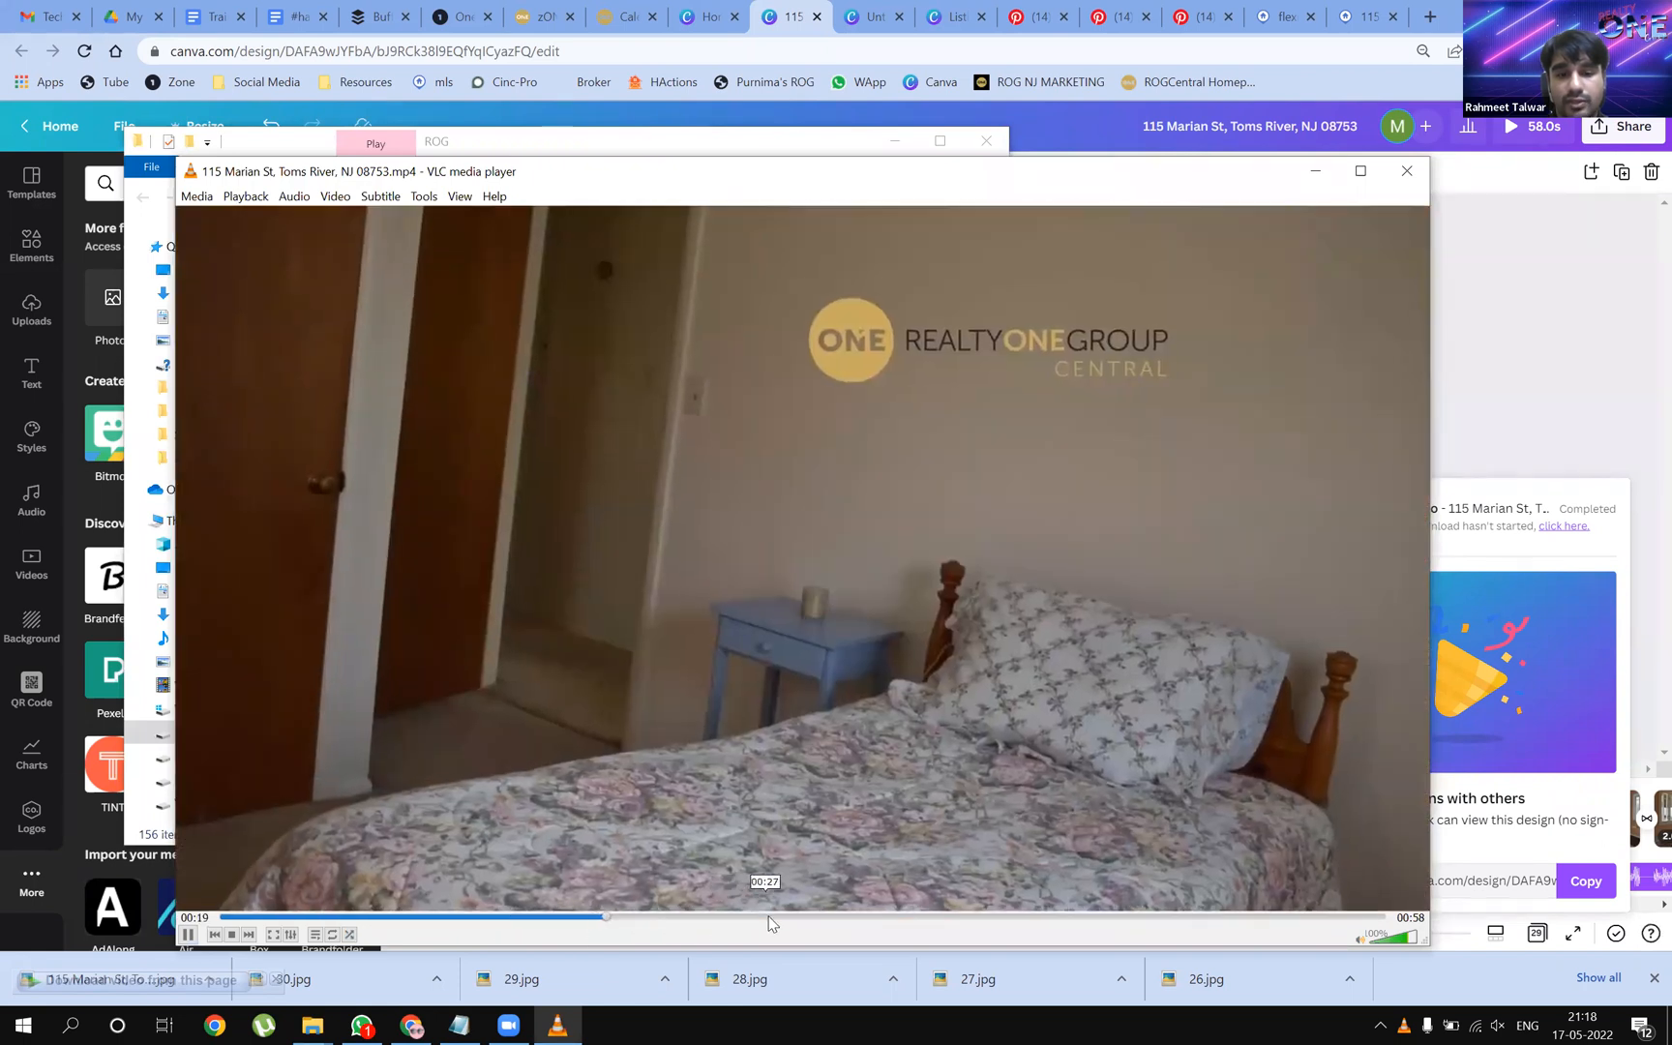
pyautogui.click(776, 917)
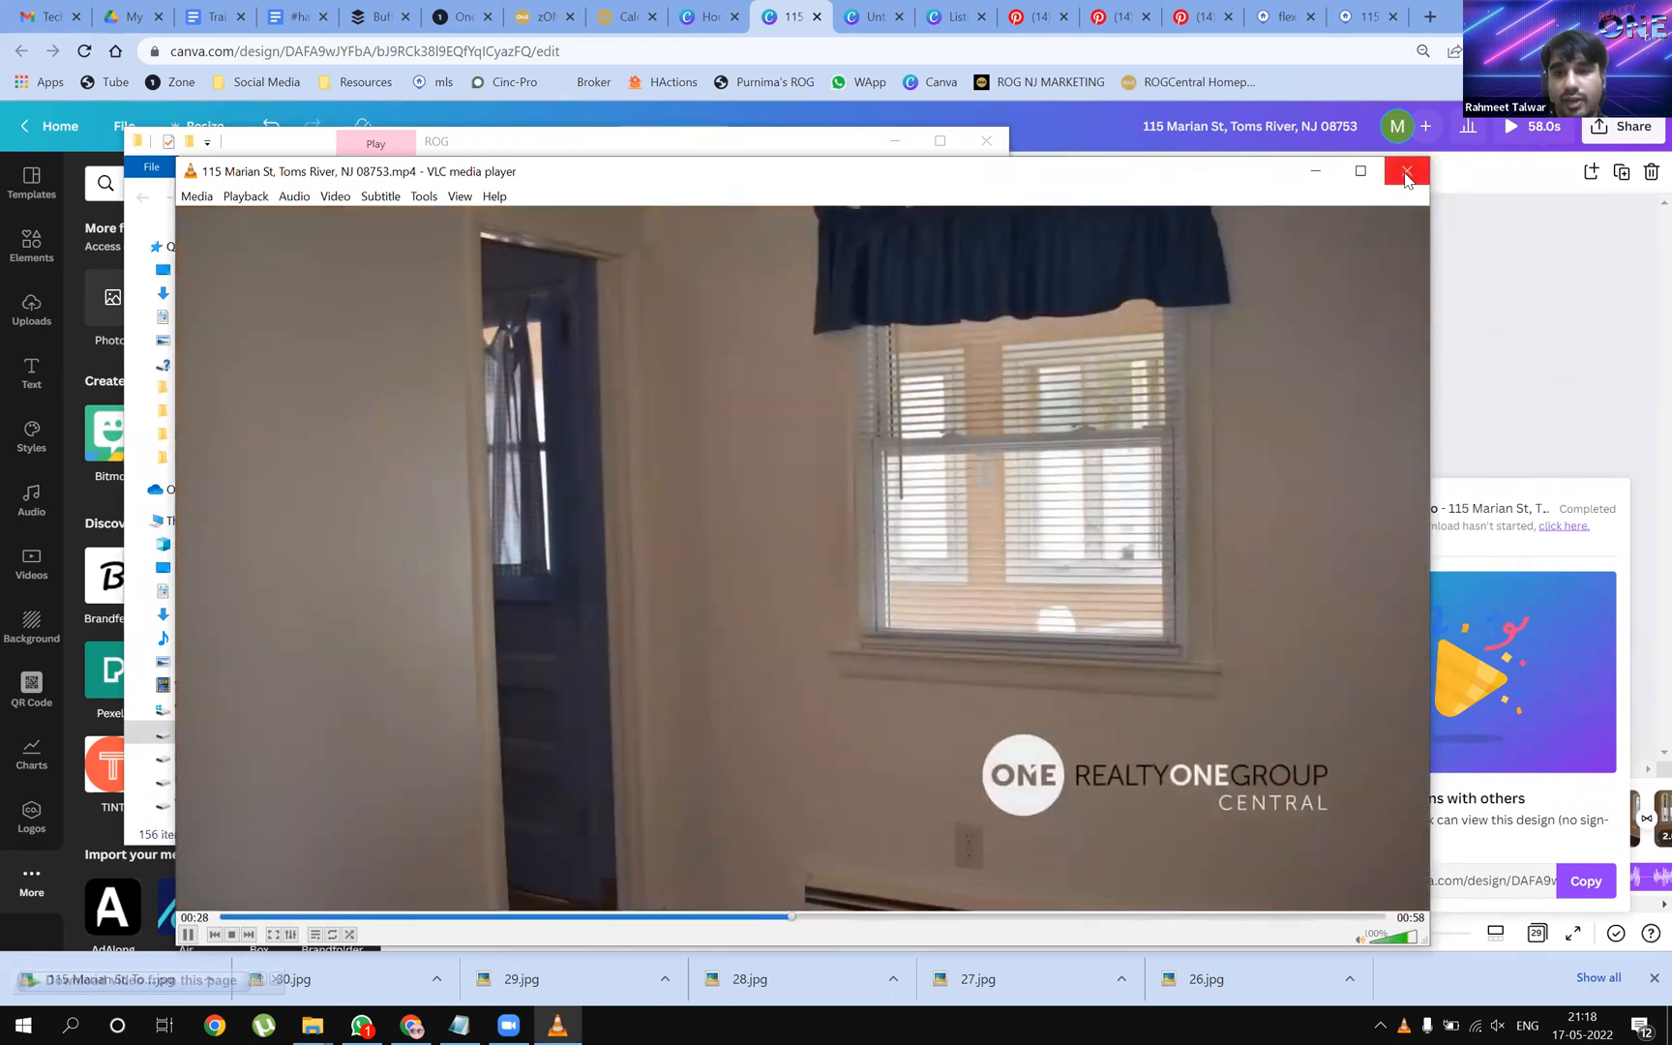
pyautogui.click(1408, 174)
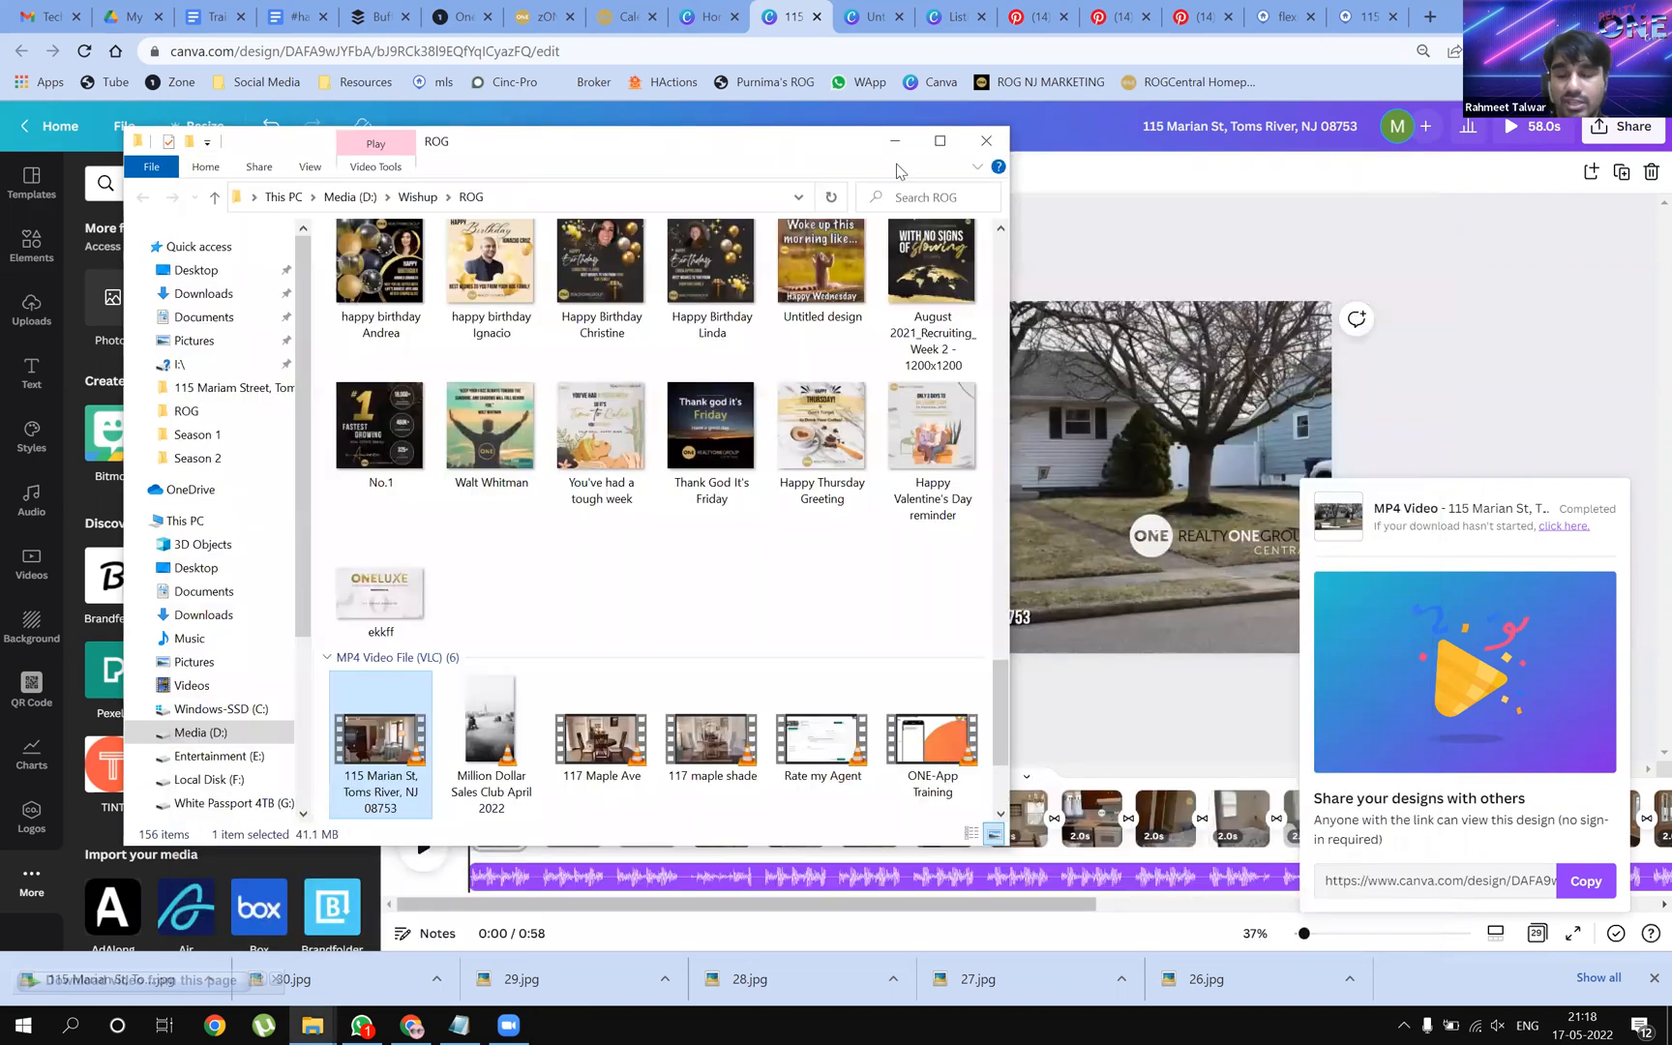
# Minimize the ROG File Explorer window to reveal the Canva editor
pyautogui.click(895, 142)
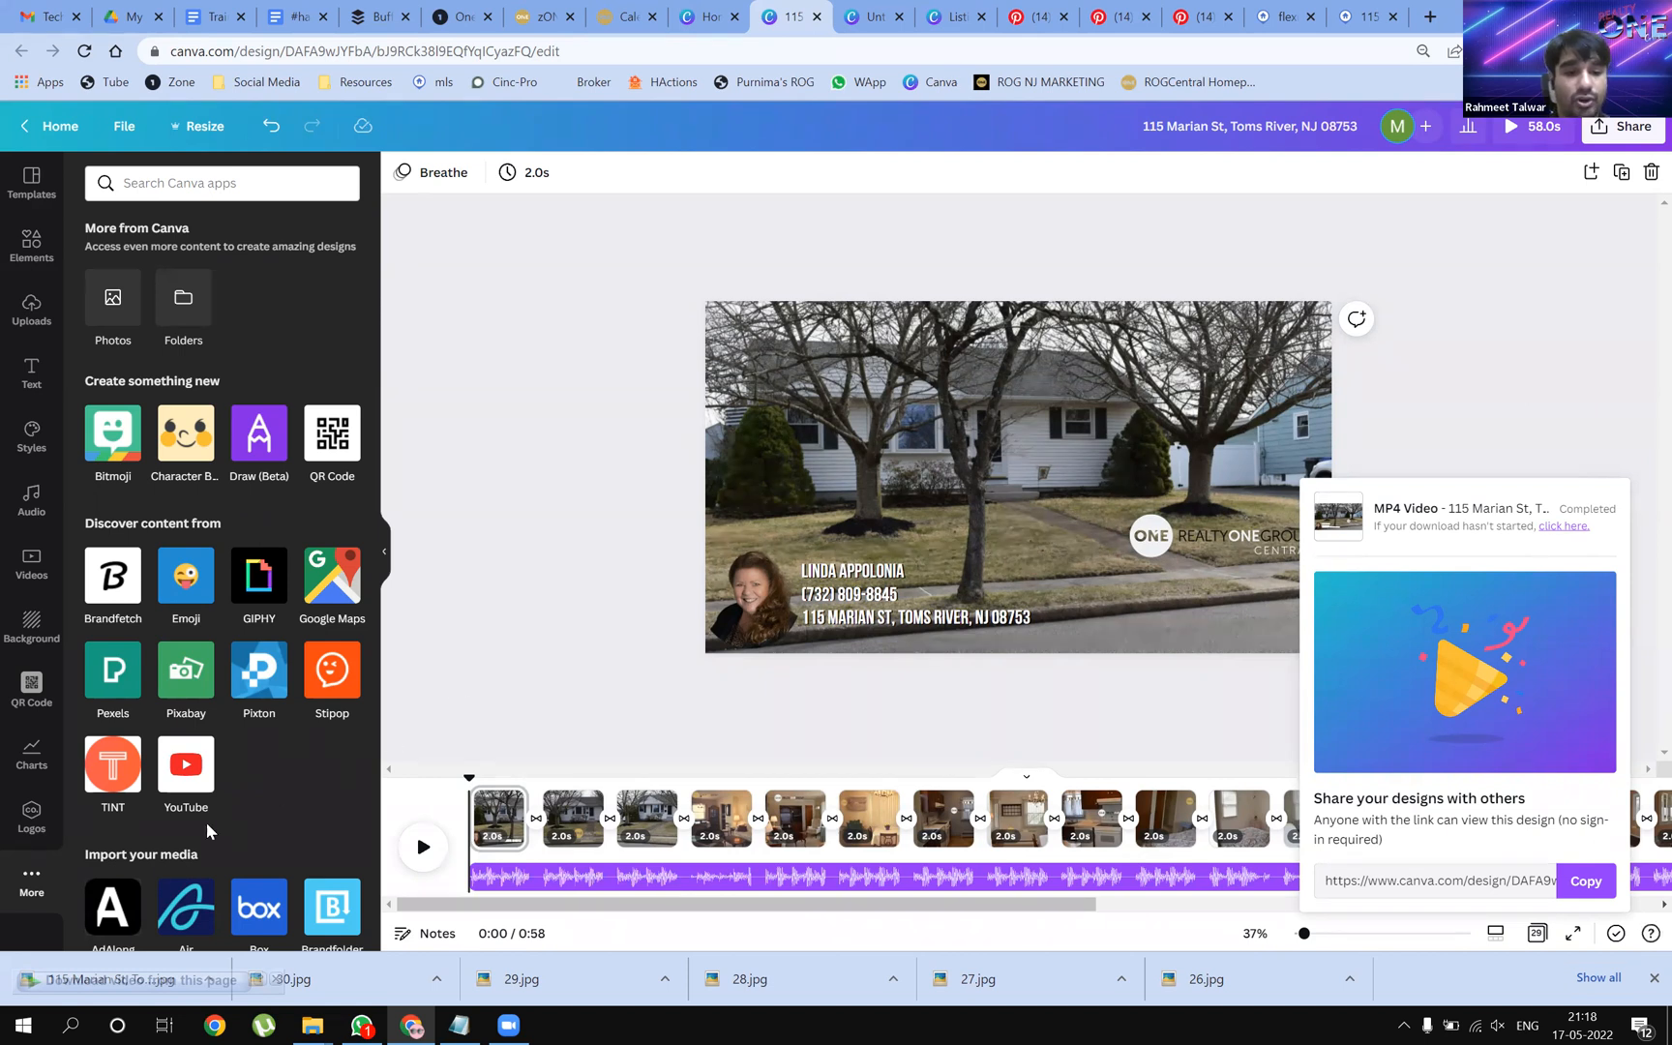
# Open Canva's Charts panel from the Apps list, then switch to the Buffer calendar tab
pyautogui.scroll(-5, 156, 884)
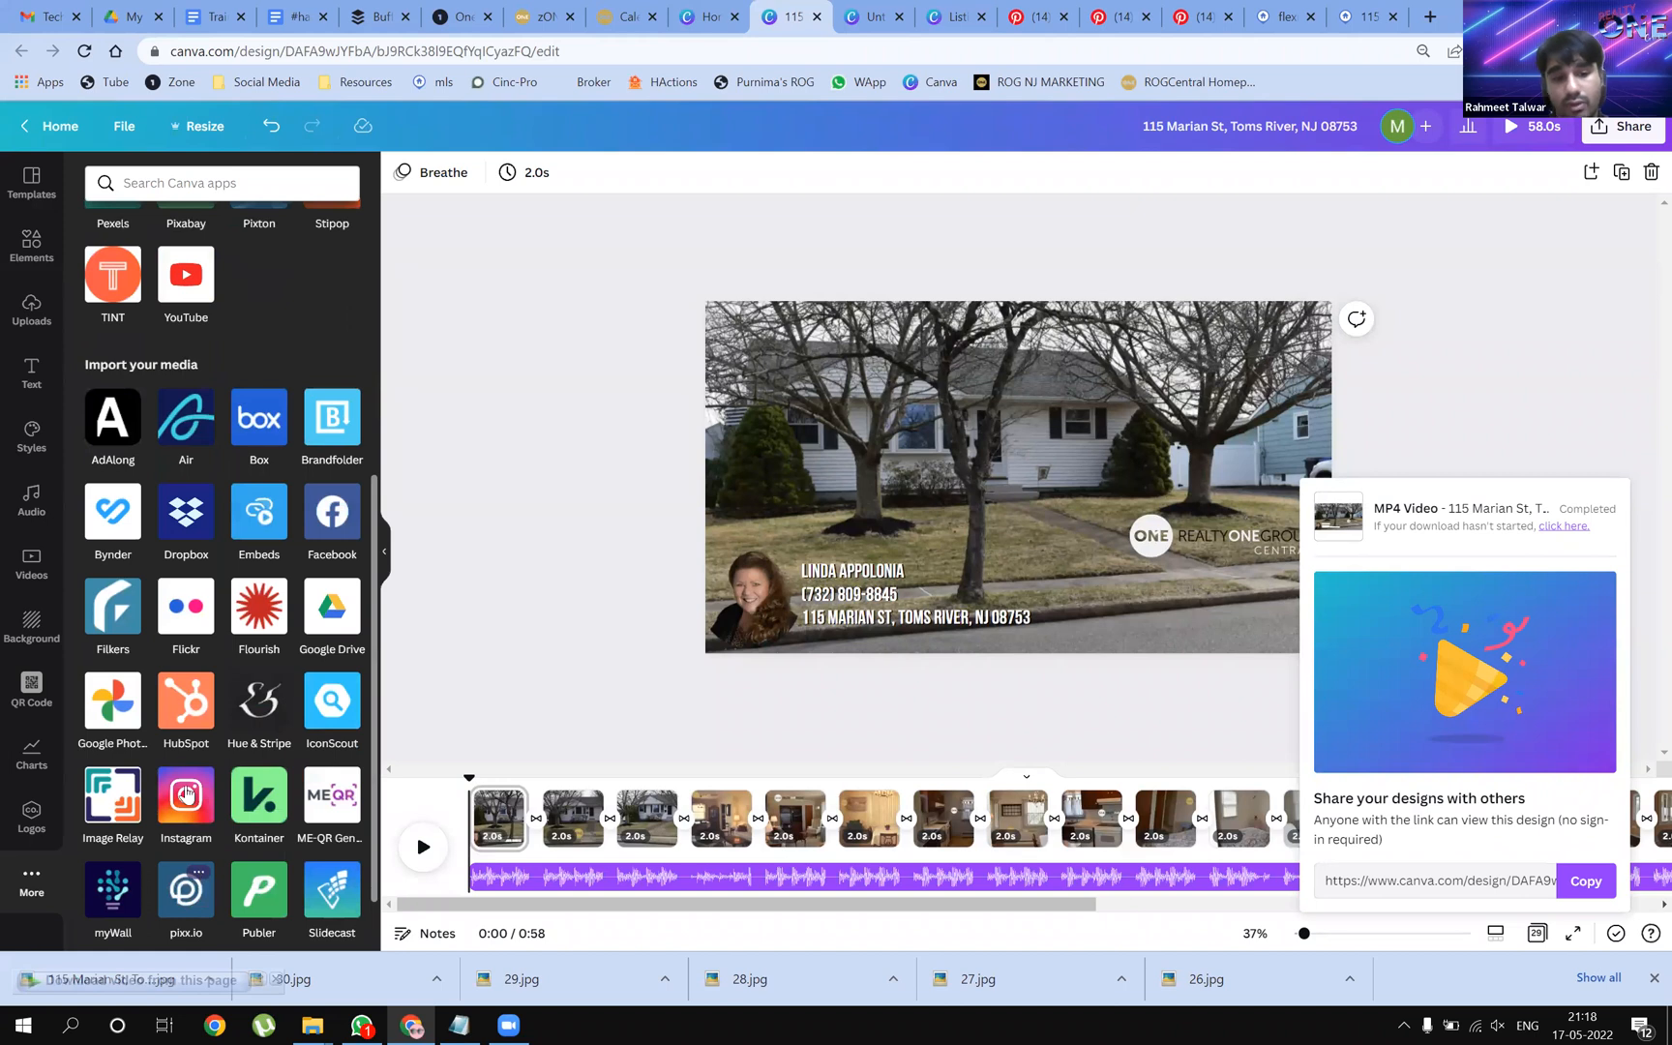
pyautogui.scroll(2, 256, 544)
pyautogui.scroll(-3, 145, 774)
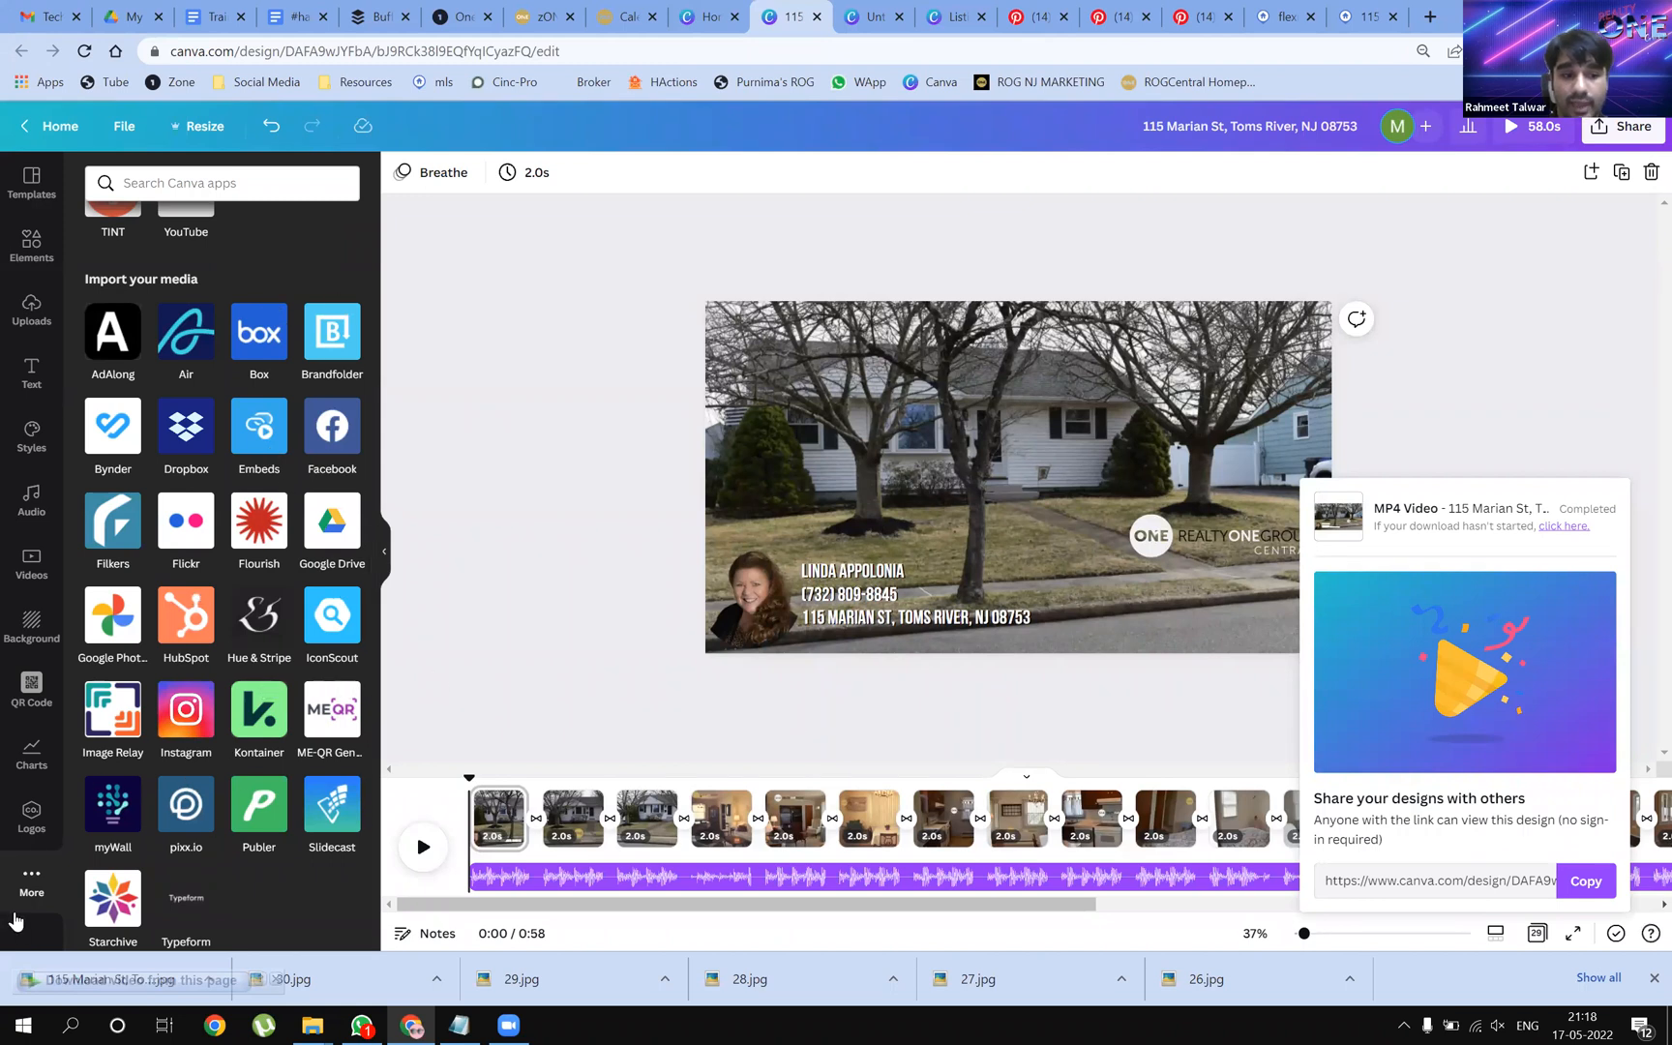
pyautogui.click(31, 751)
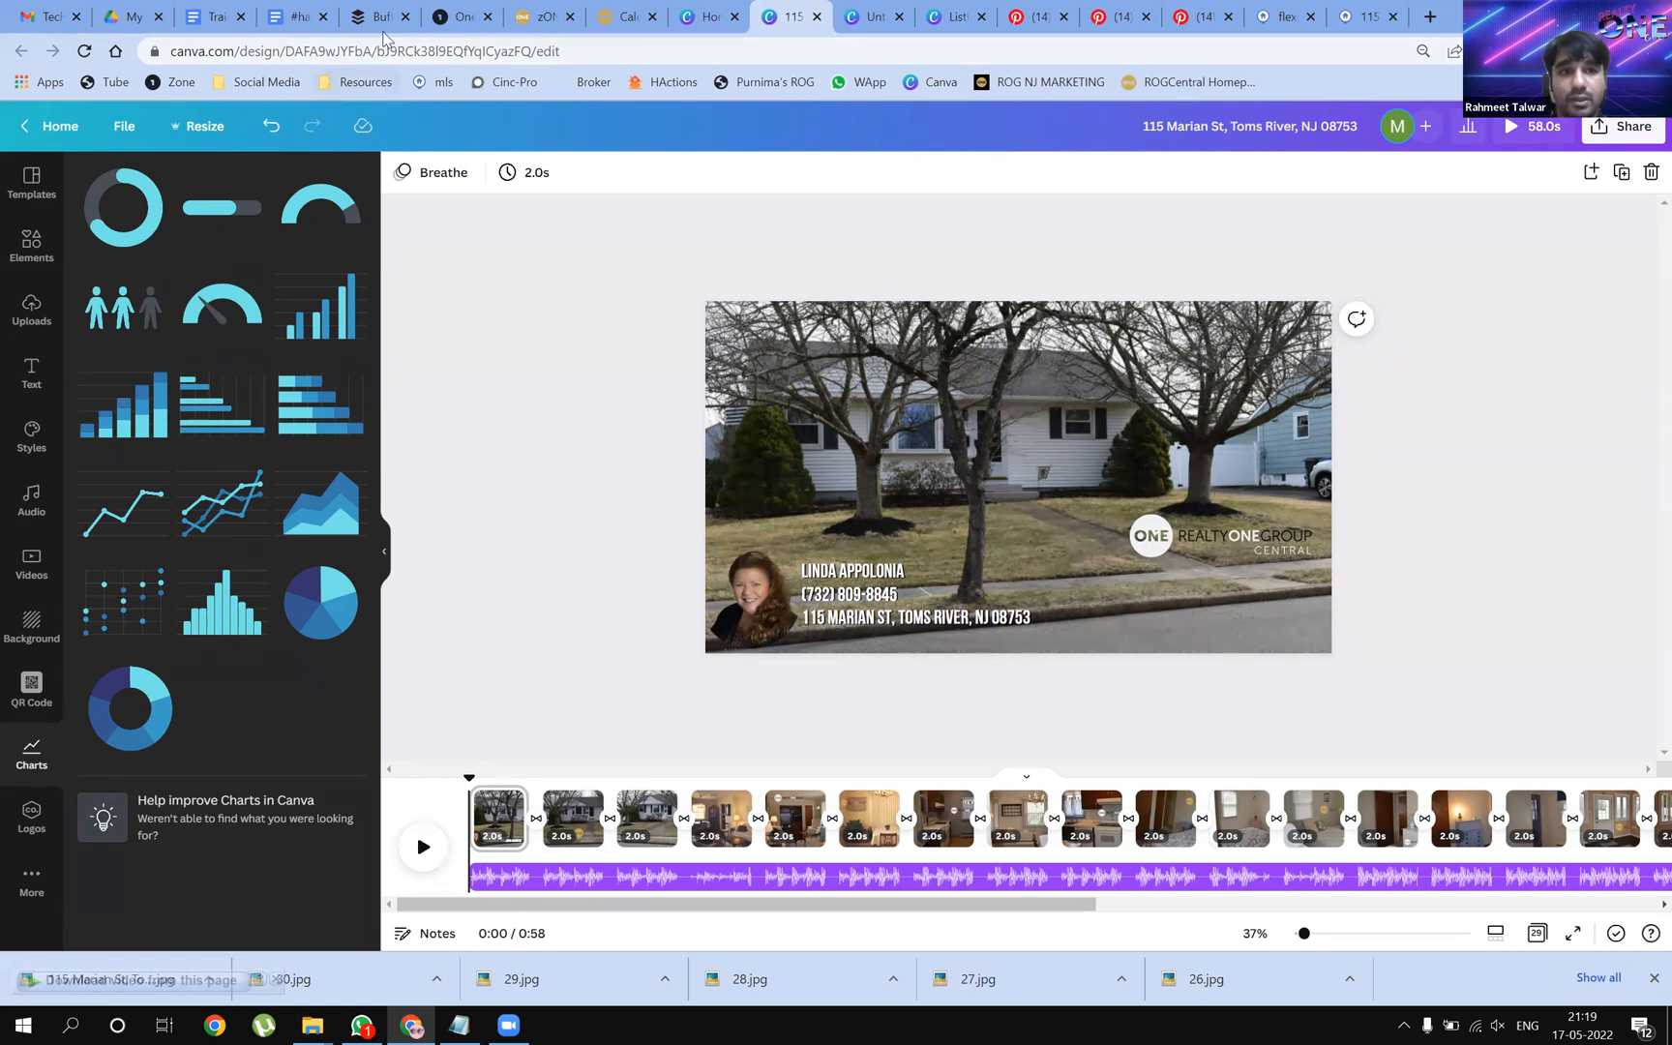
pyautogui.click(383, 17)
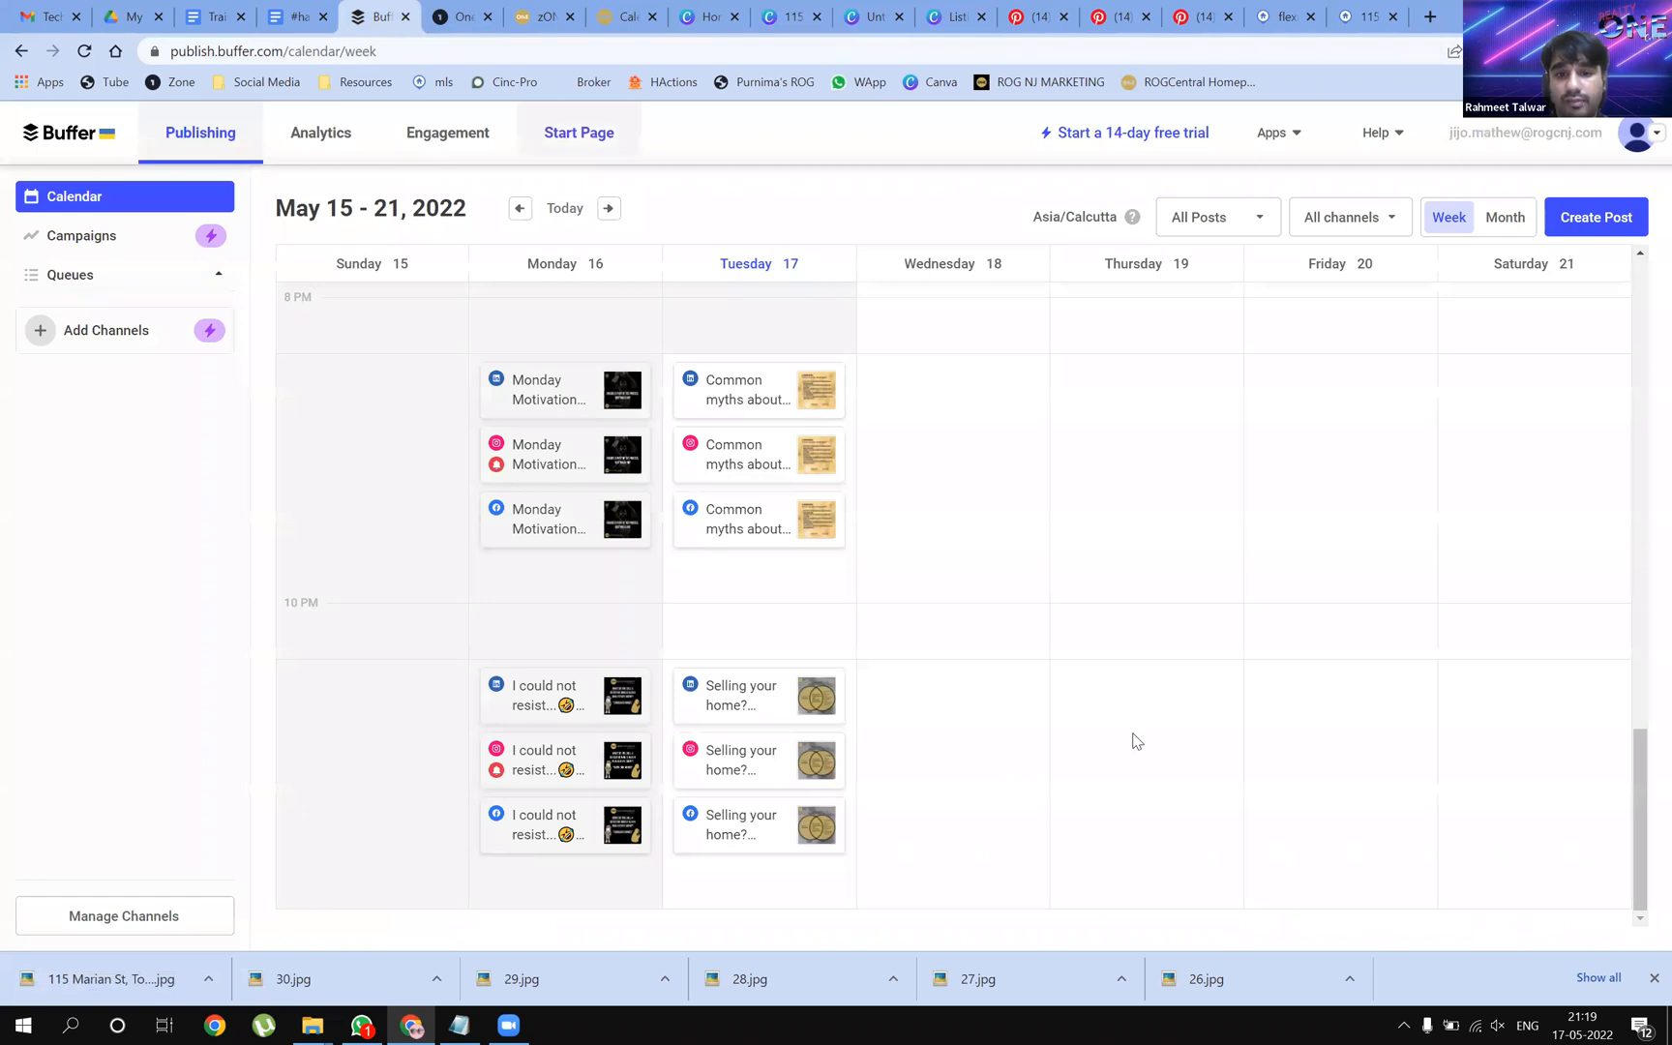
# Discard an empty Wednesday draft and open the earlier LinkedIn congratulations post for editing
pyautogui.scroll(20, 1137, 741)
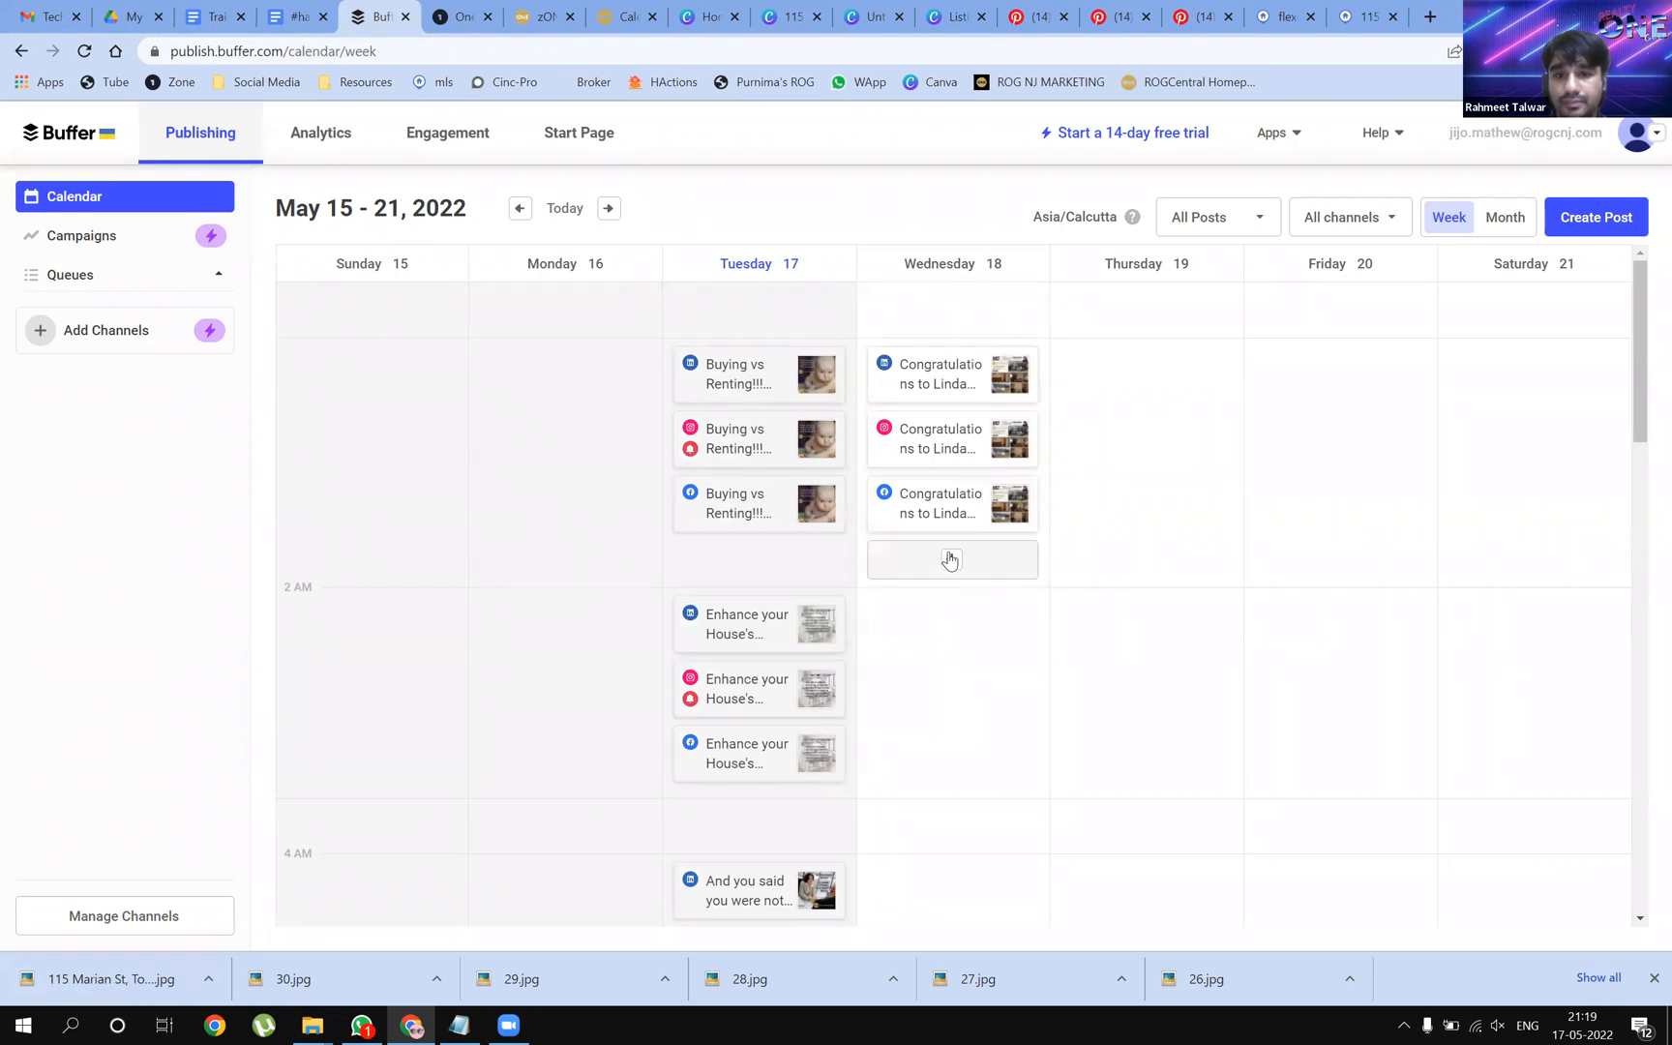
pyautogui.click(949, 560)
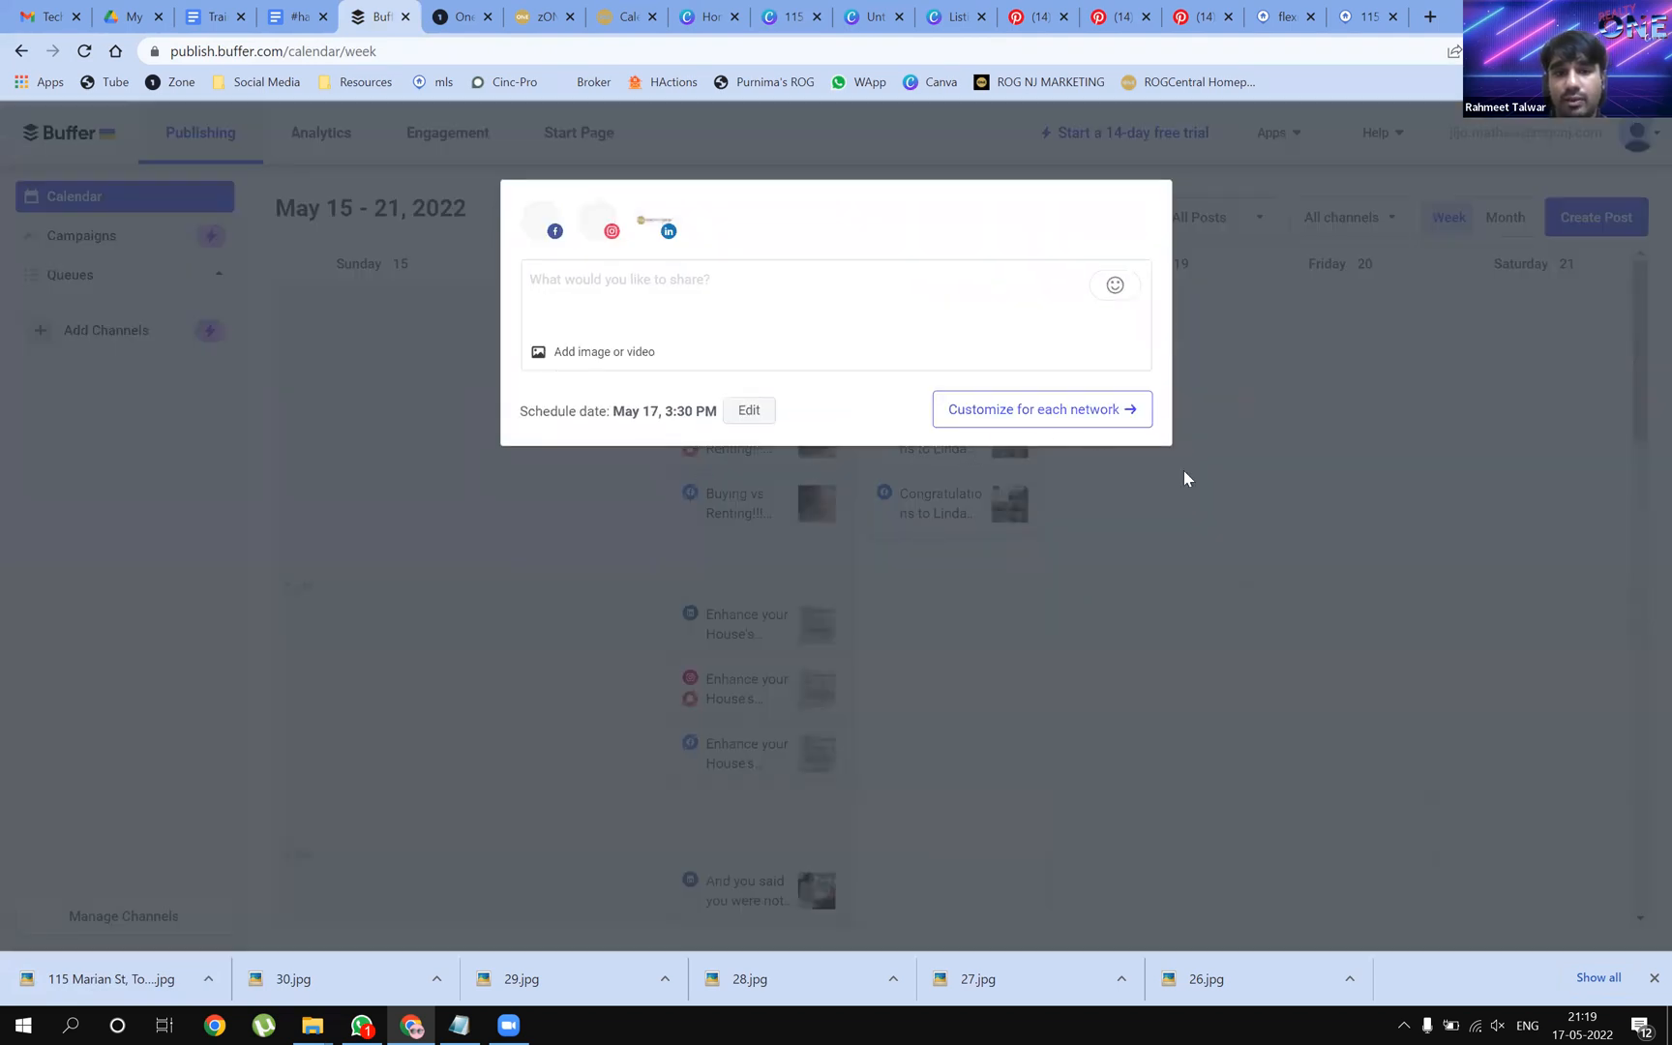
pyautogui.click(1155, 527)
pyautogui.click(1008, 291)
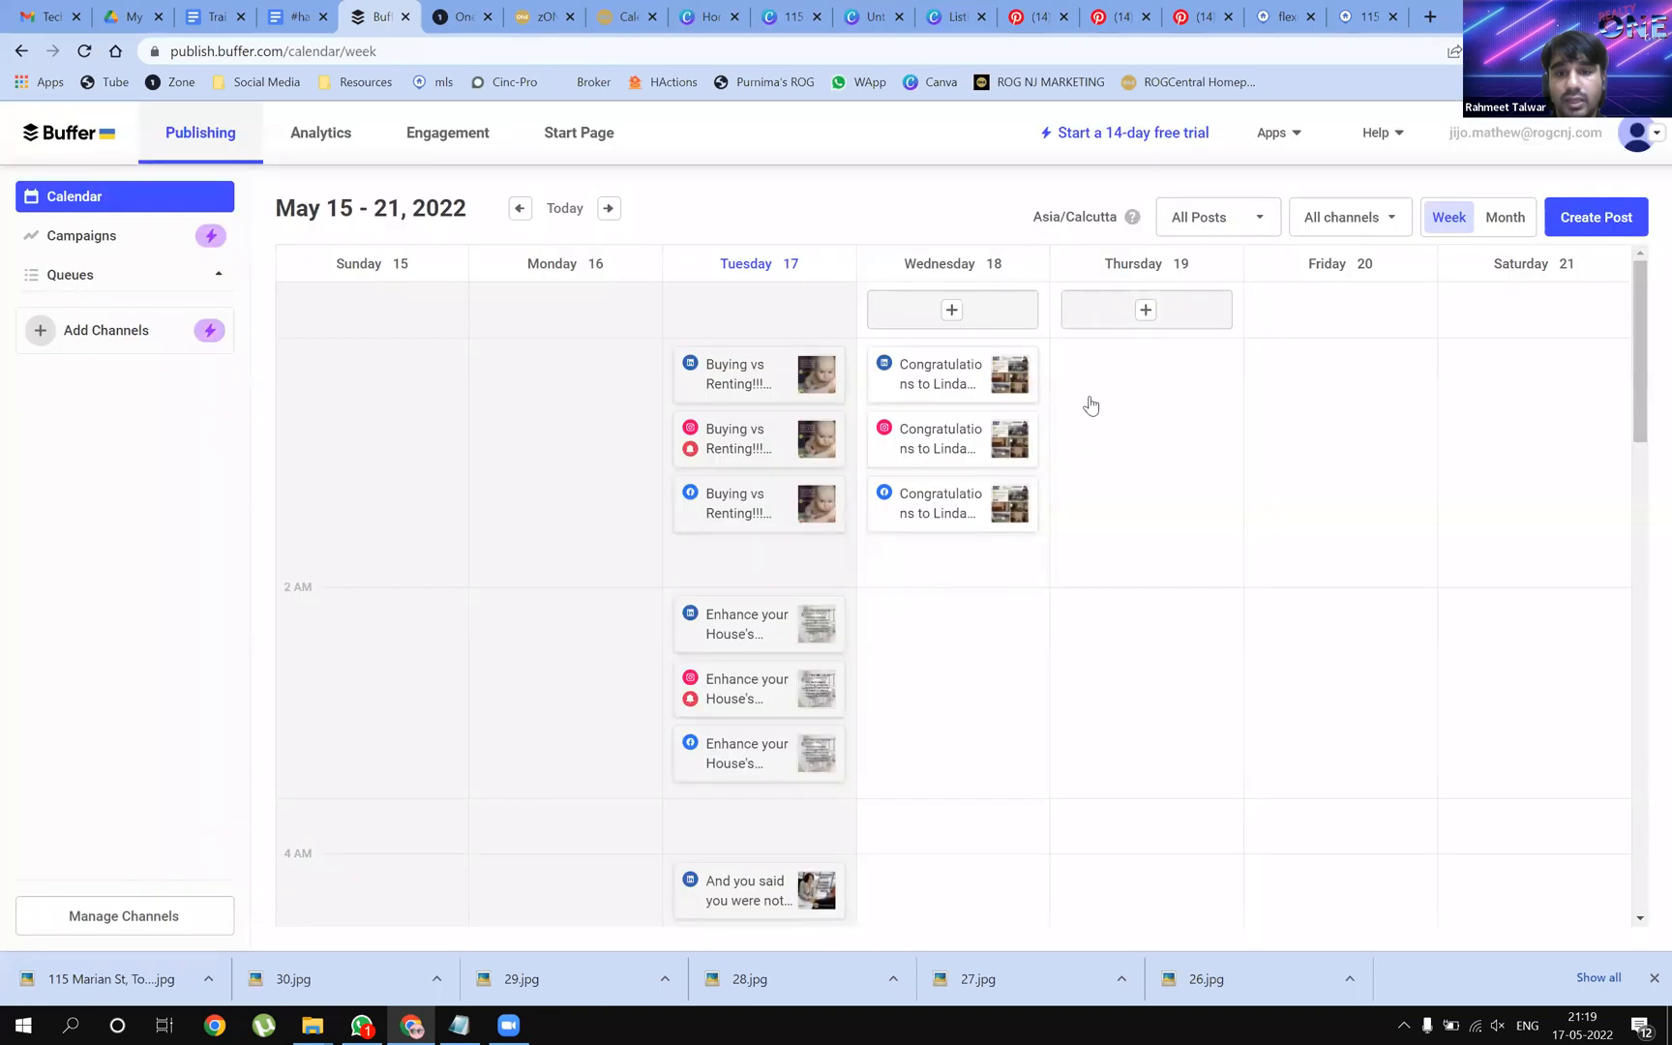
pyautogui.click(955, 384)
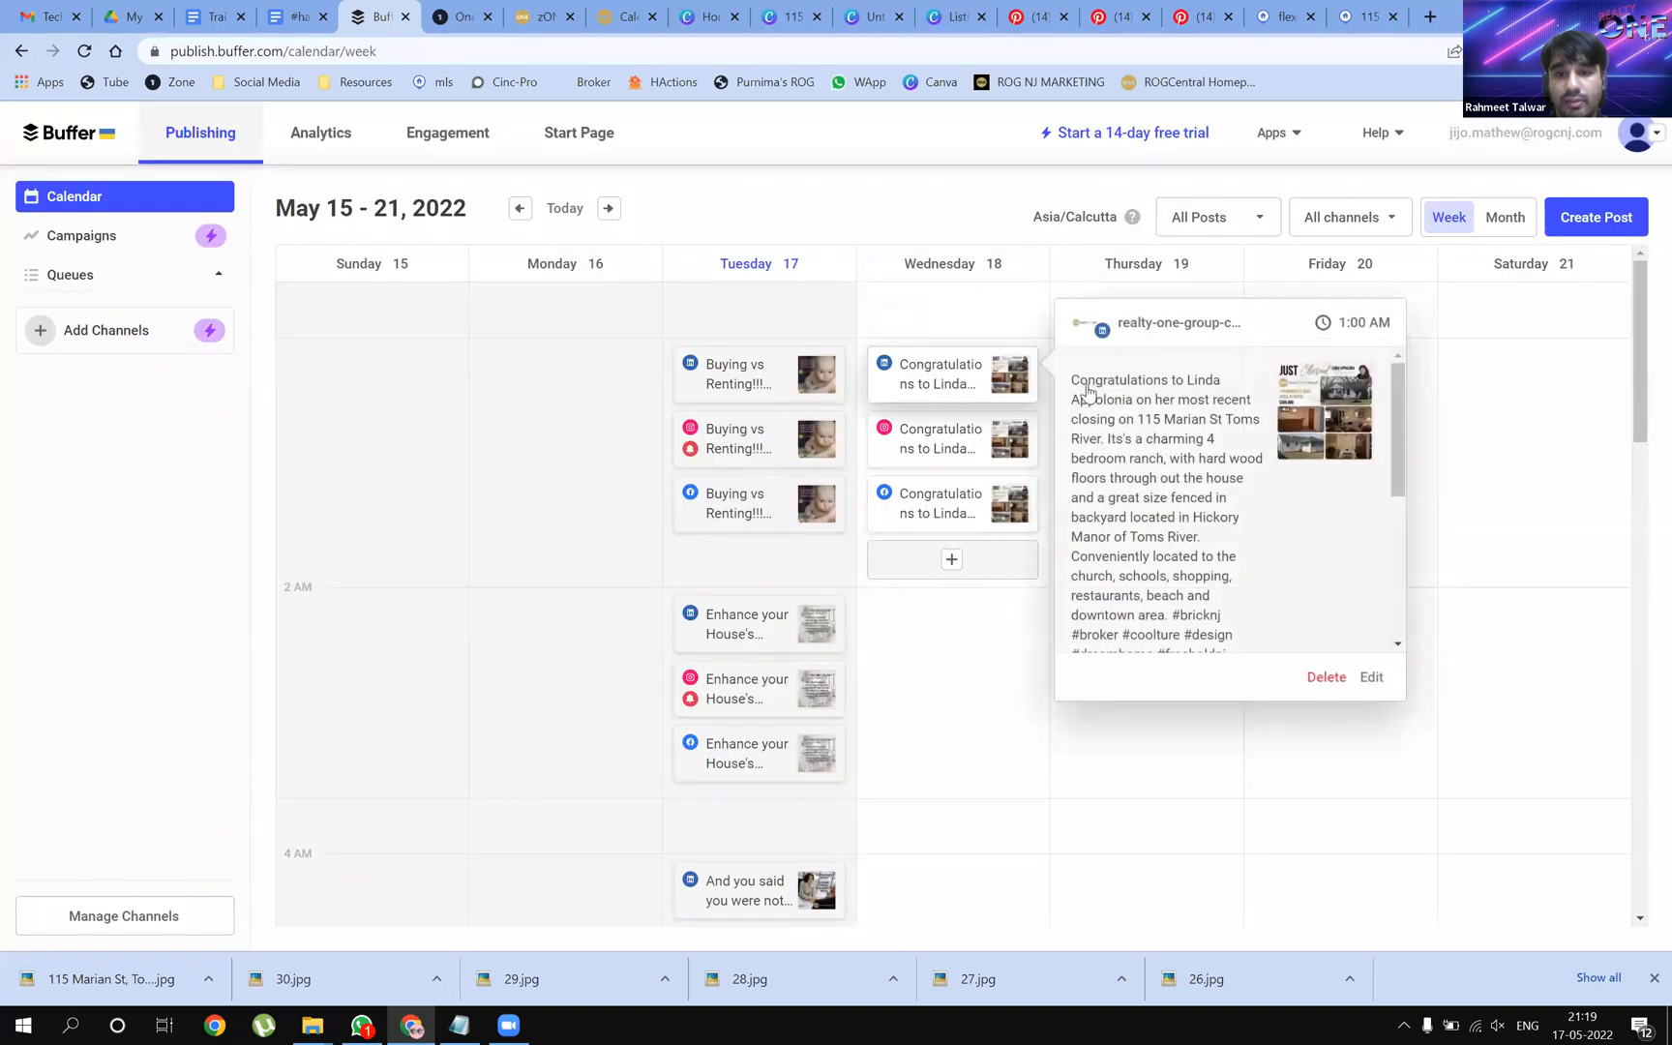
pyautogui.click(1300, 634)
# Copy that post's caption and hashtags, save it, and paste them into a new Wednesday post
pyautogui.moveTo(921, 491); pyautogui.dragTo(523, 232)
pyautogui.hotkey('ctrl', 'c')
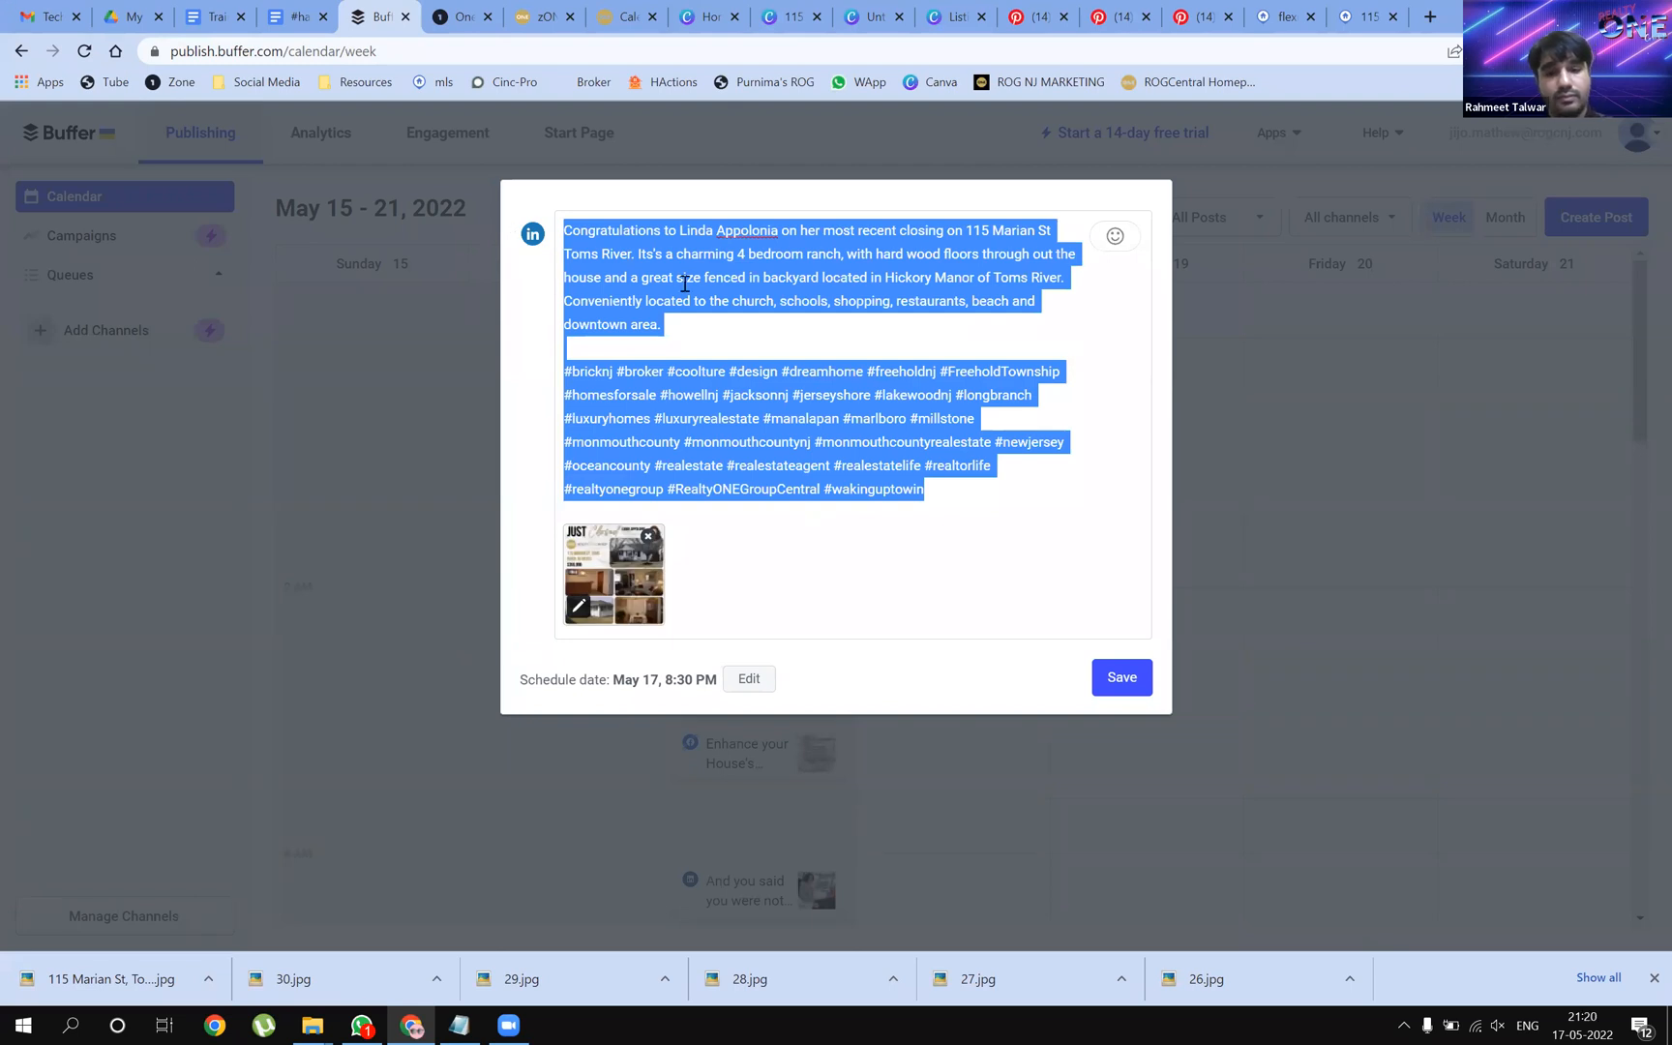
pyautogui.click(1125, 683)
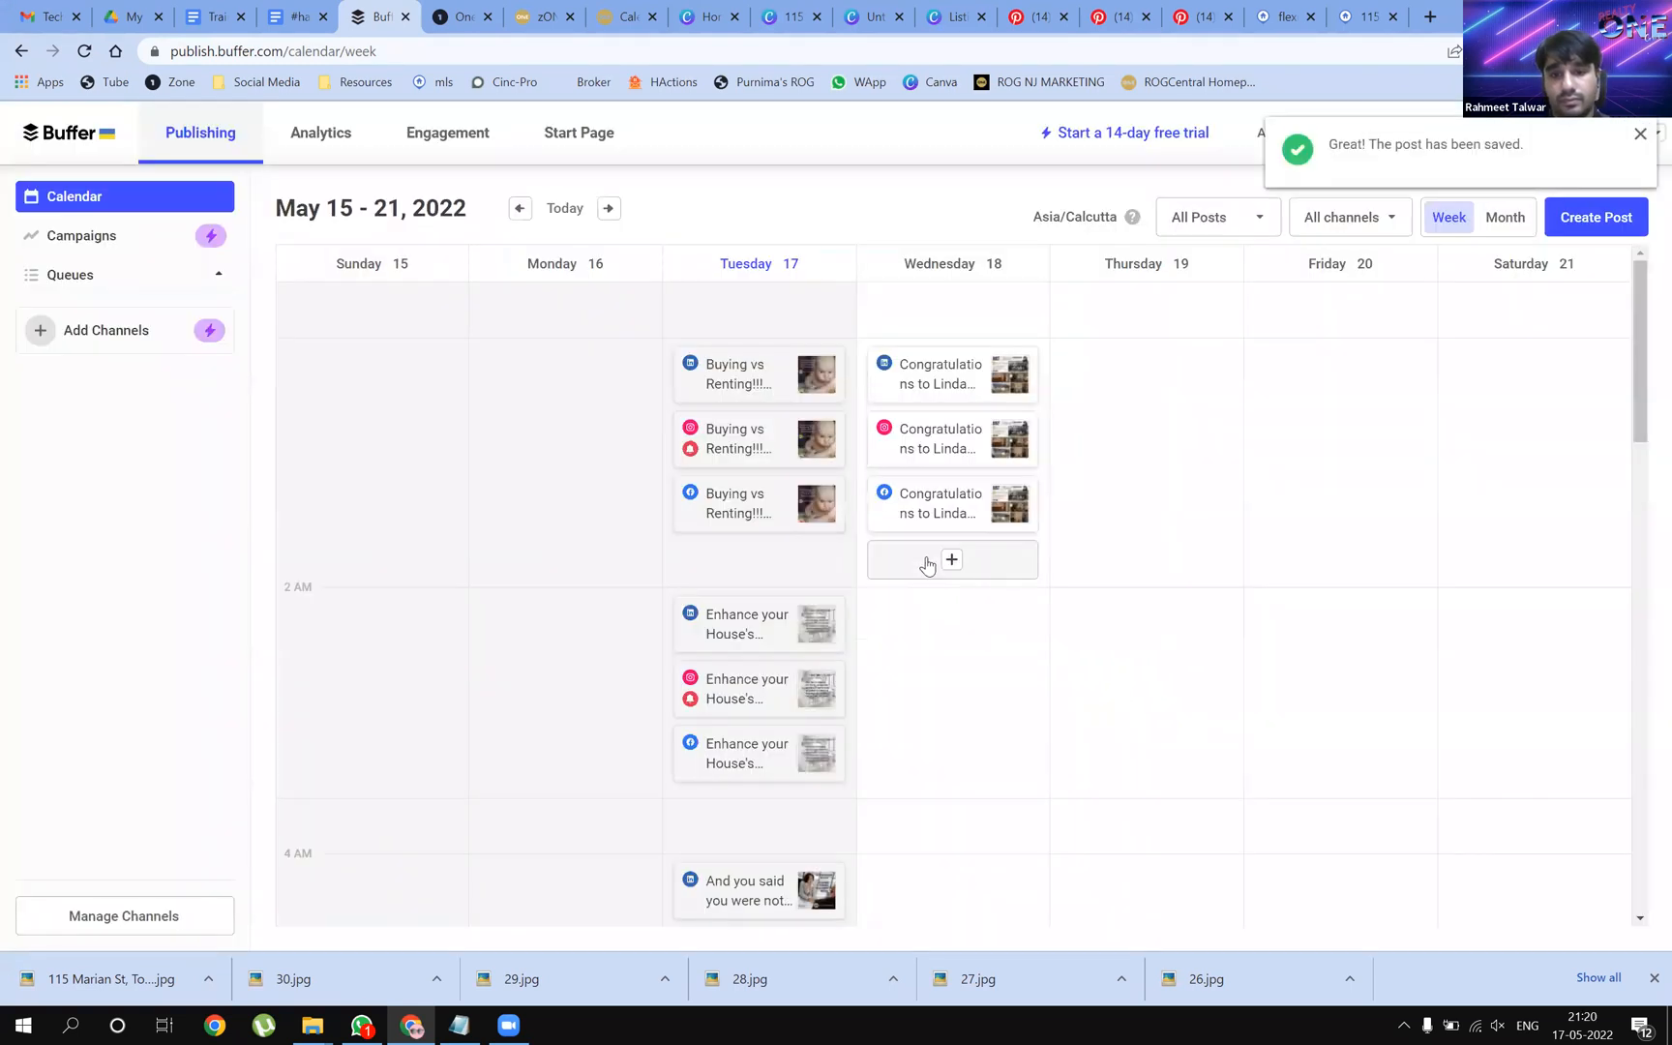
pyautogui.click(958, 564)
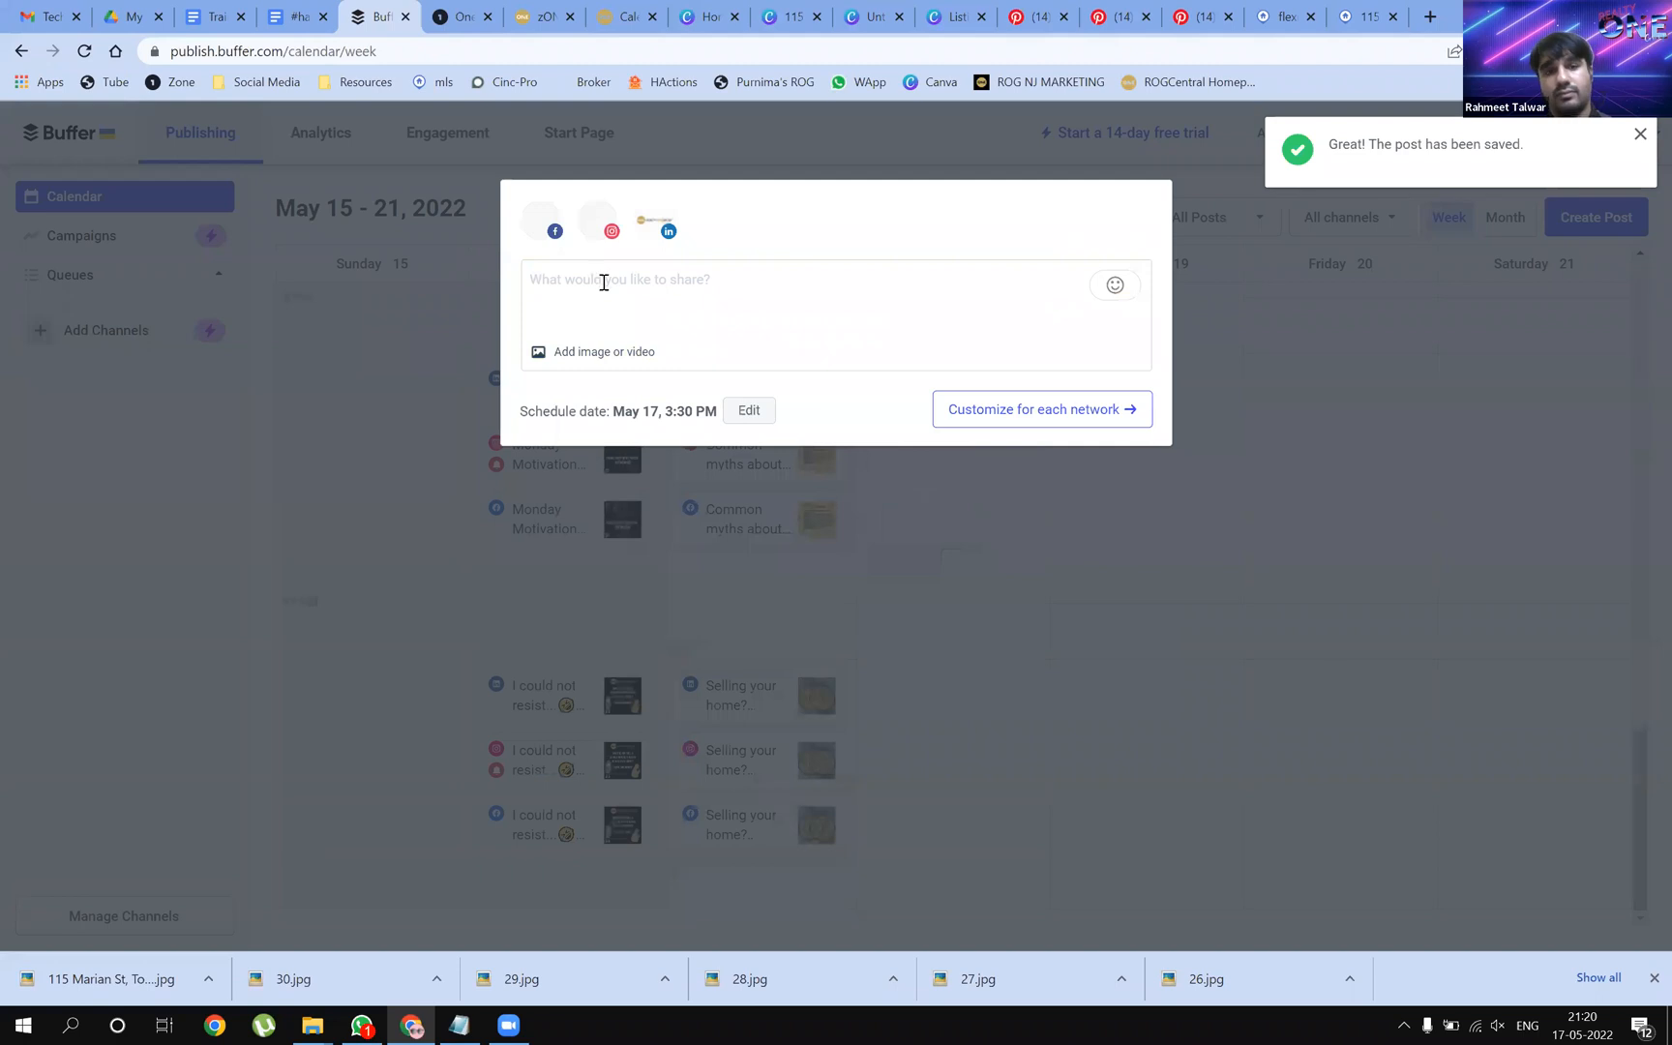
pyautogui.hotkey('ctrl', 'v')
pyautogui.click(616, 552)
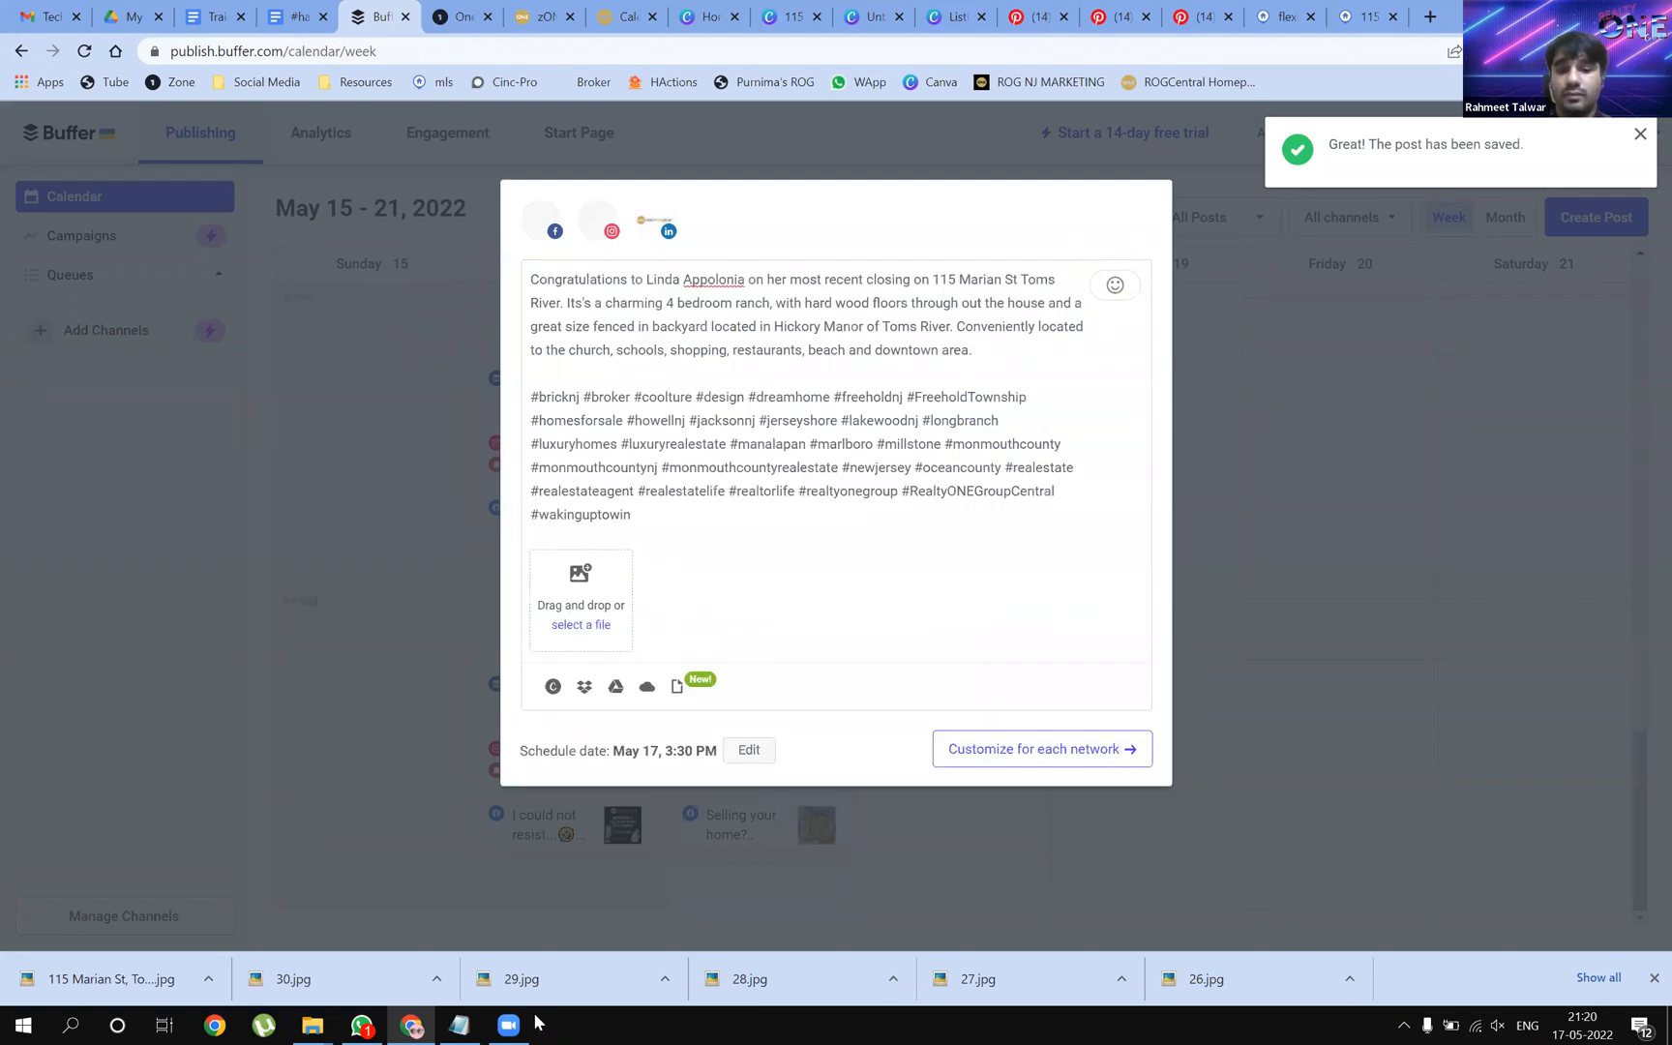
# Drop the listing MP4 from the ROG folder into the post and schedule it for May 17, 3:30 PM
pyautogui.moveTo(312, 1024)
pyautogui.click(421, 975)
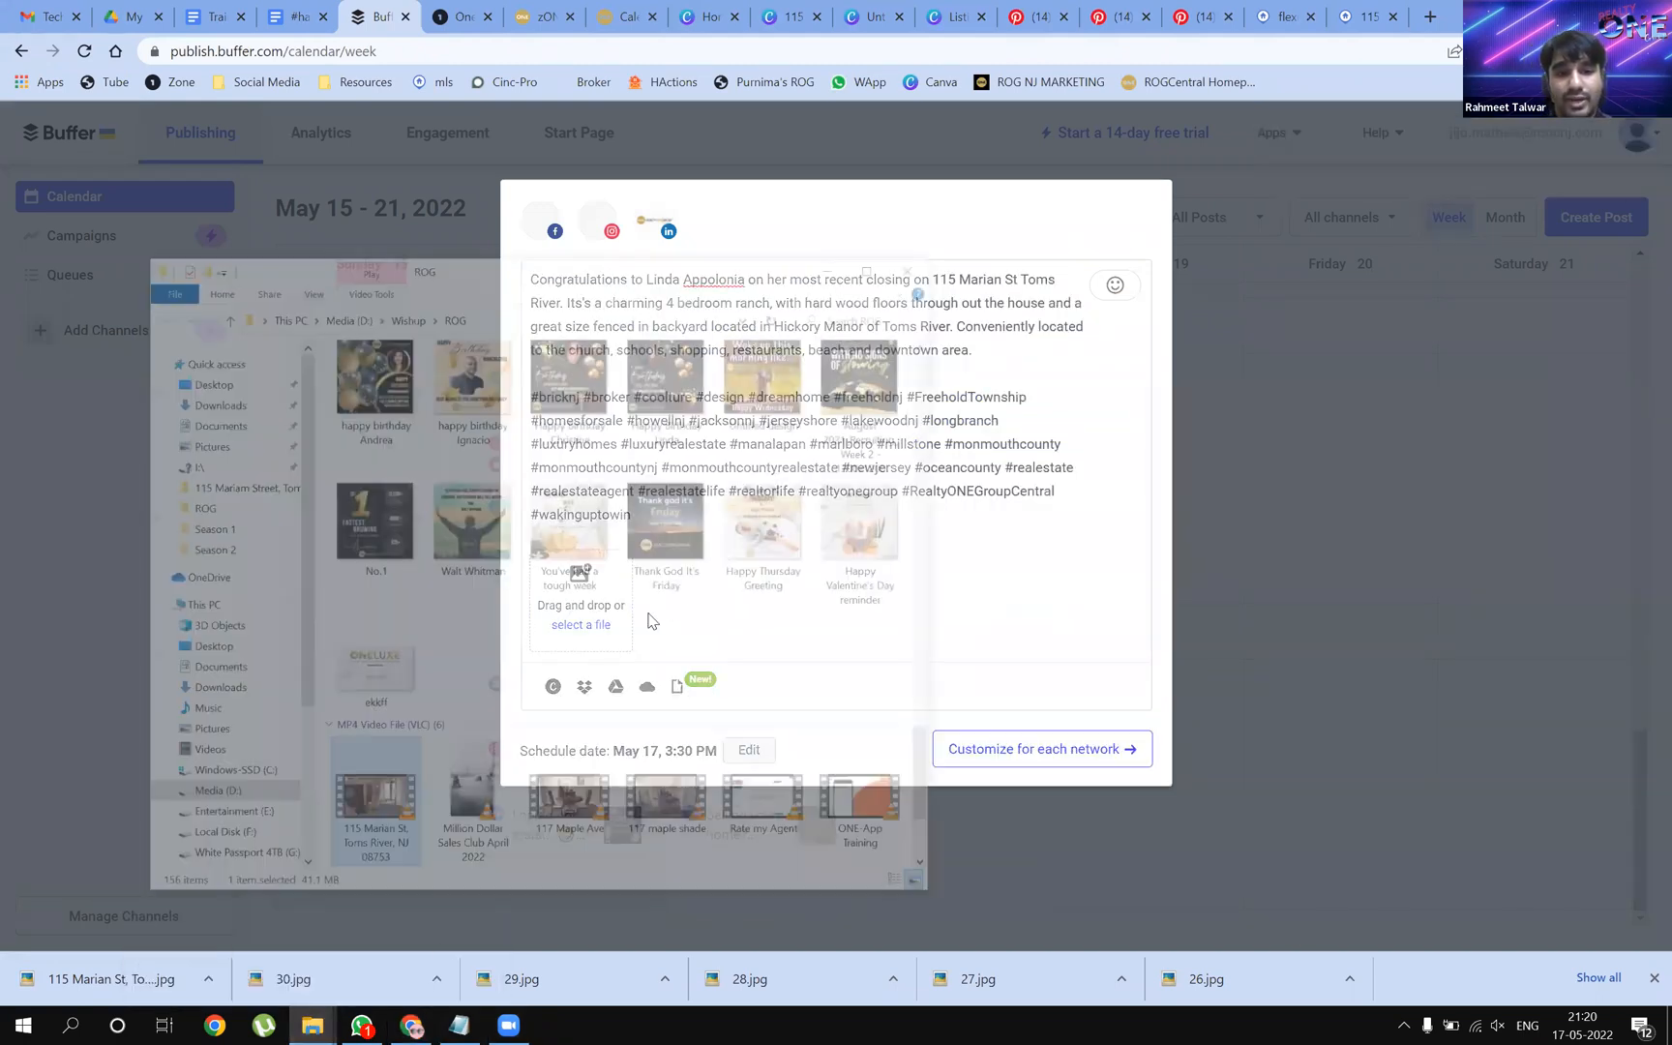
pyautogui.moveTo(388, 764); pyautogui.dragTo(780, 743)
pyautogui.moveTo(582, 945); pyautogui.dragTo(591, 585)
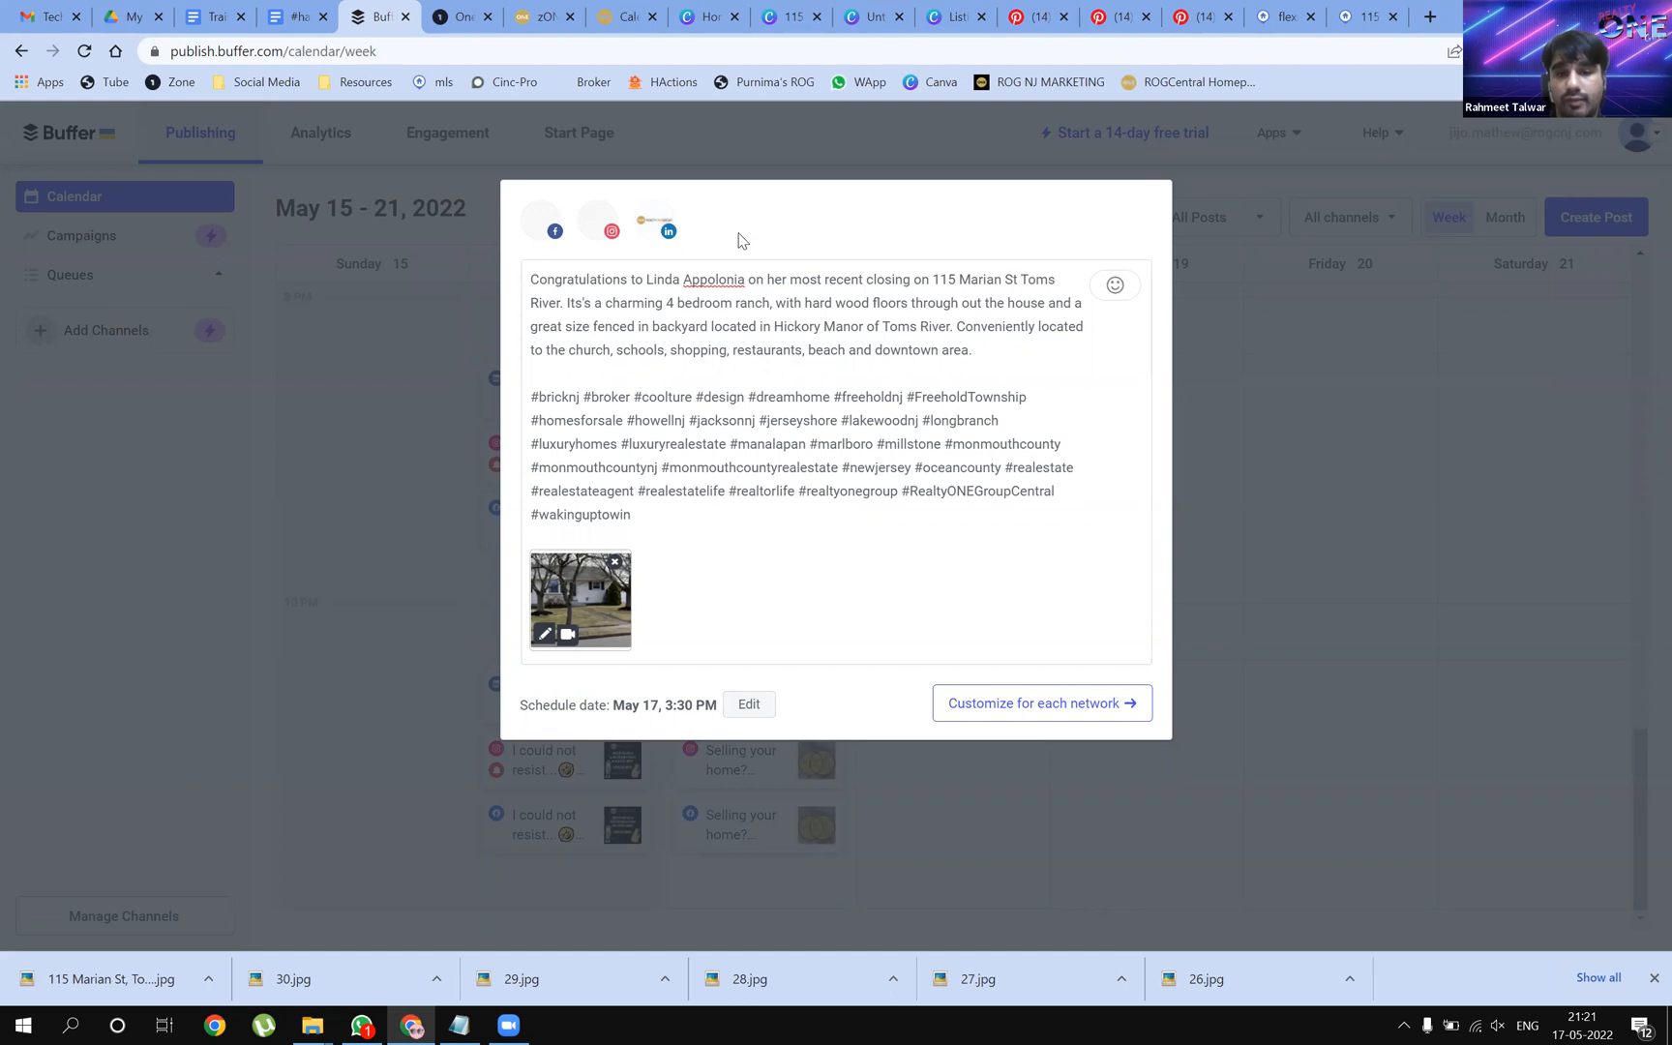
pyautogui.click(1103, 716)
pyautogui.click(1114, 431)
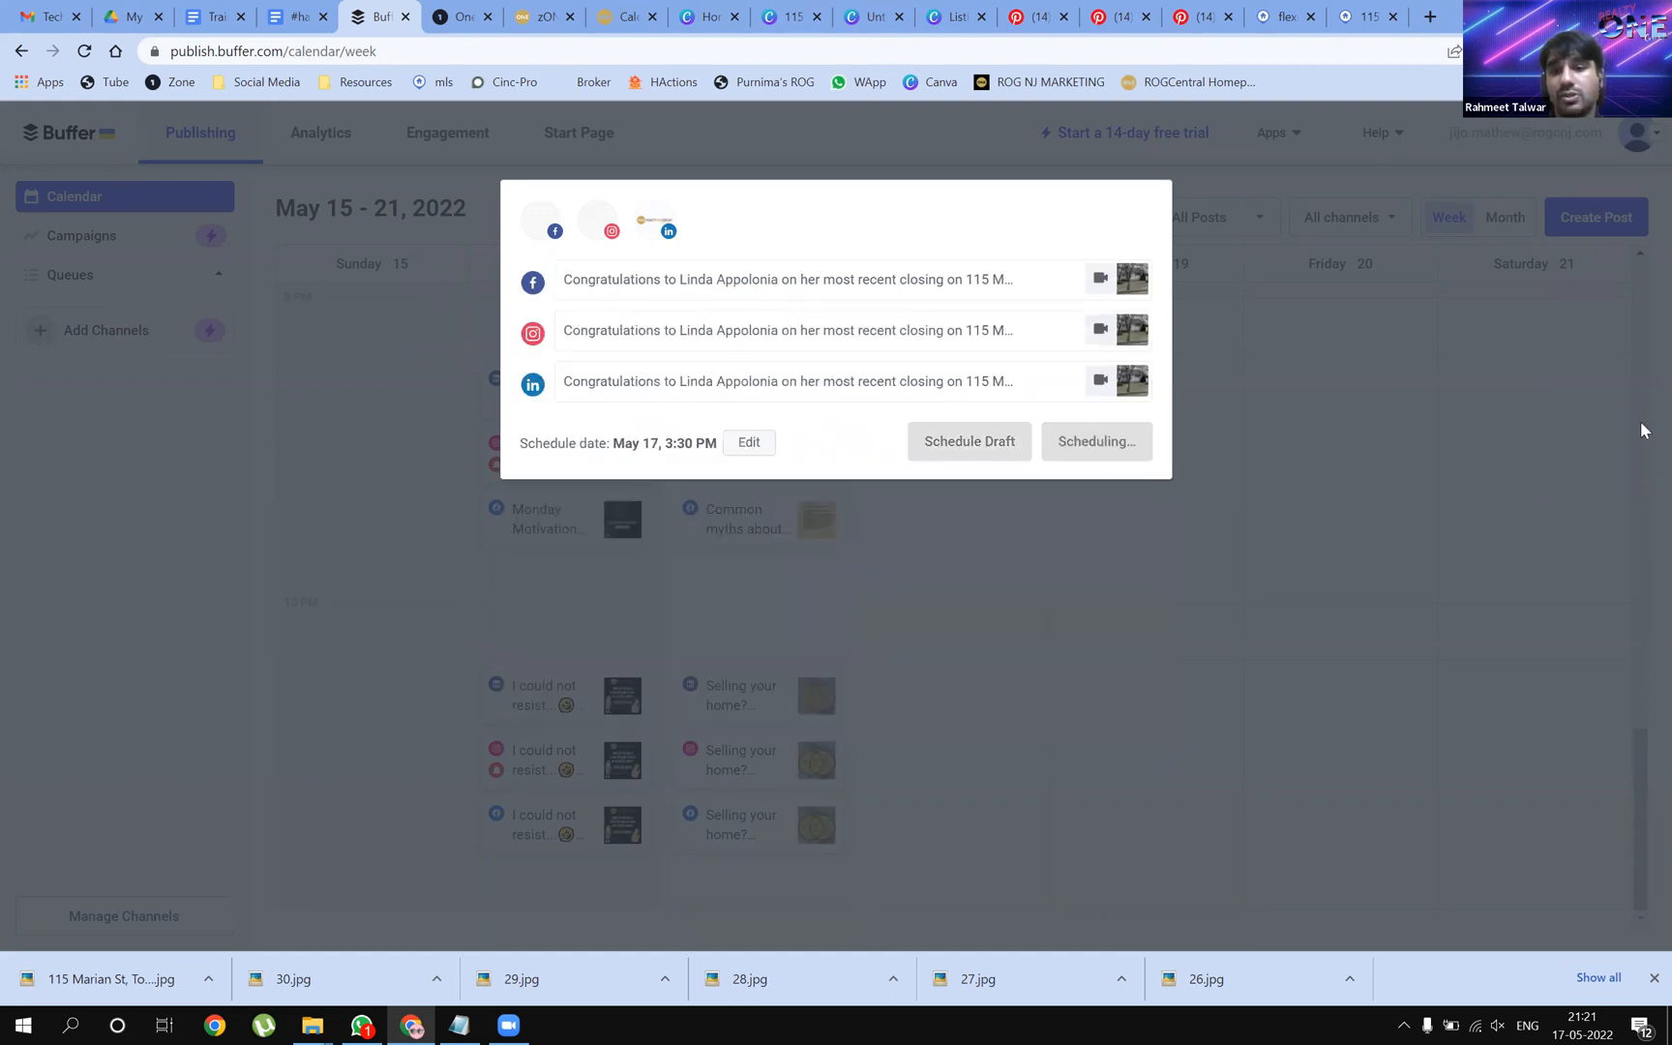